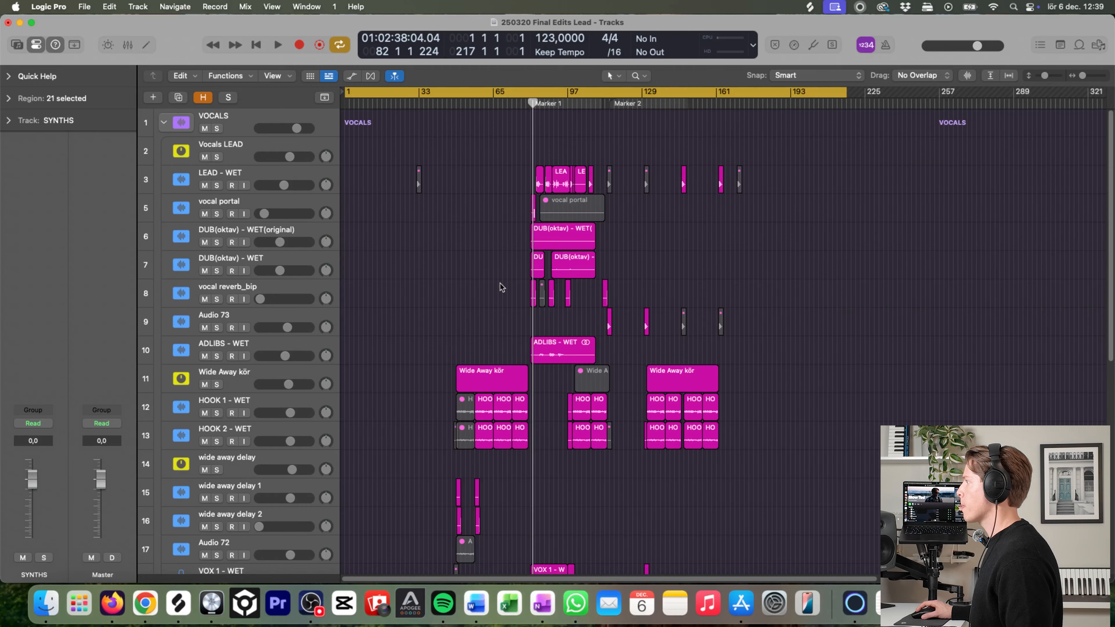
Step: Collapse the VOCALS track stack, and play the arrangement from about bar 13 with the cycle range turned off
left_click(162, 122)
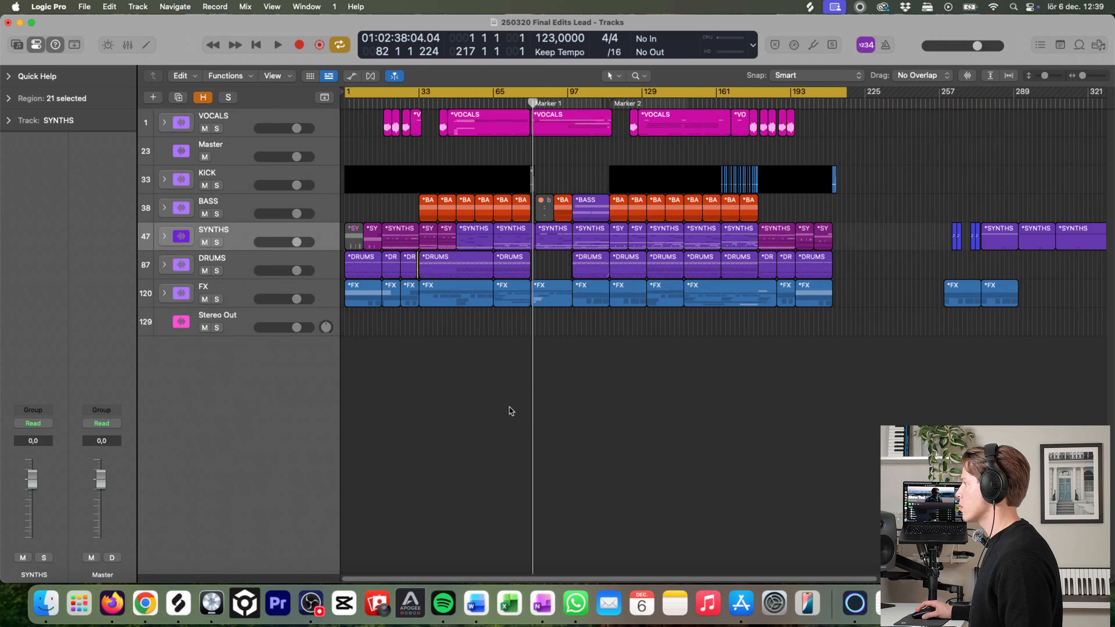
scroll(511, 409, "up", 3)
scroll(511, 410, "left", 3)
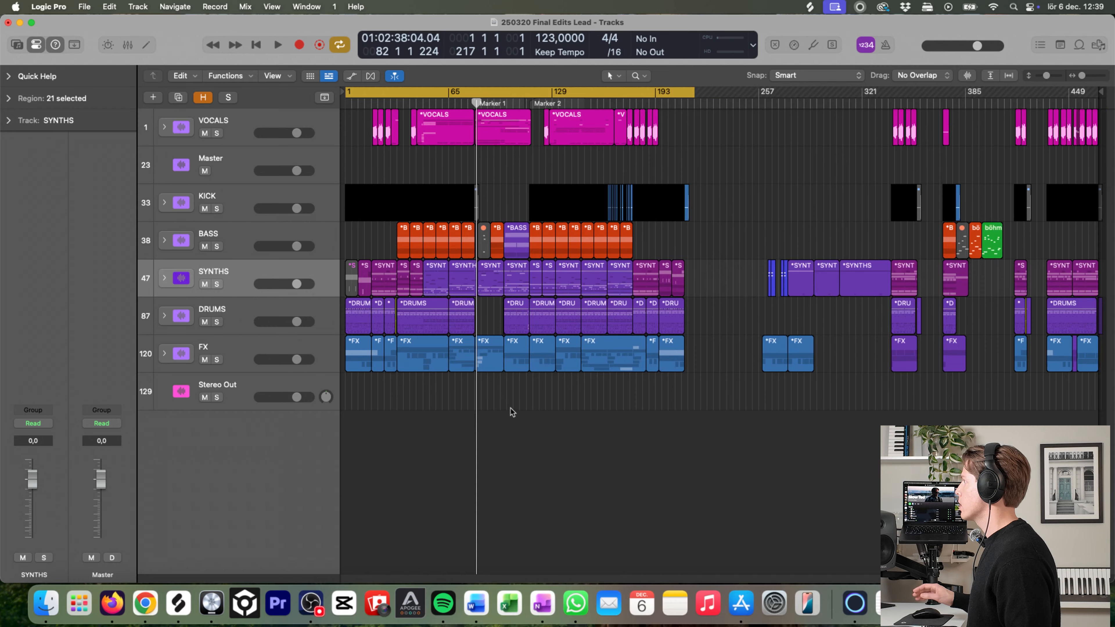
left_click(390, 92)
double_click(363, 105)
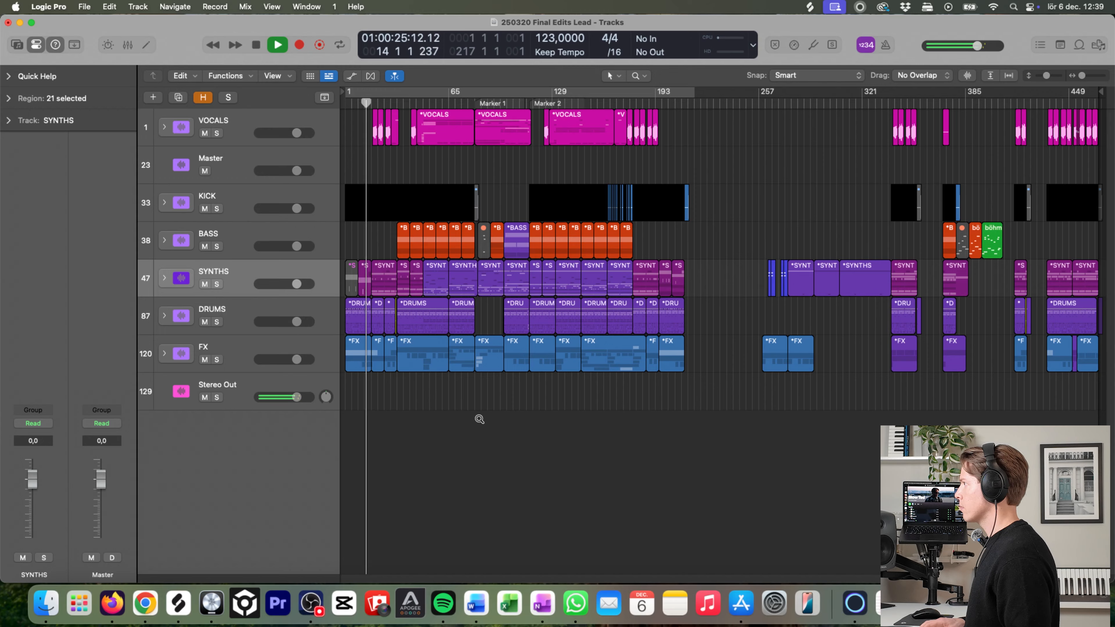
Step: Zoom the timeline in on roughly bars 17 to 113 and shrink all track heights to the minimum
scroll(479, 419, "right", 3)
key("super+Right")
key("super+Right")
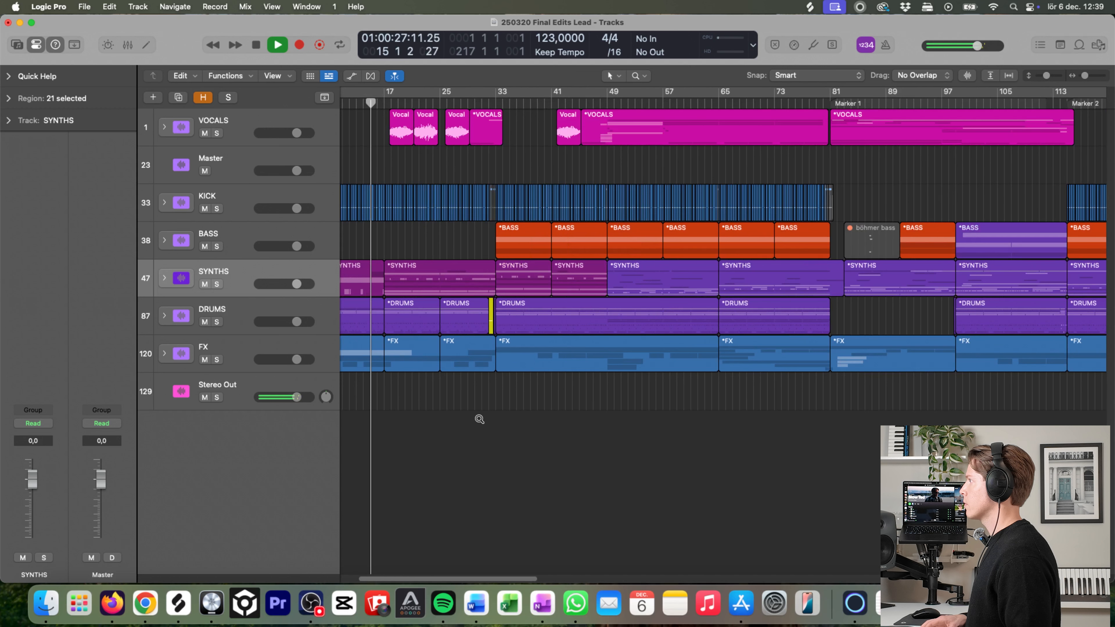
key("super+Down")
key("super+Down")
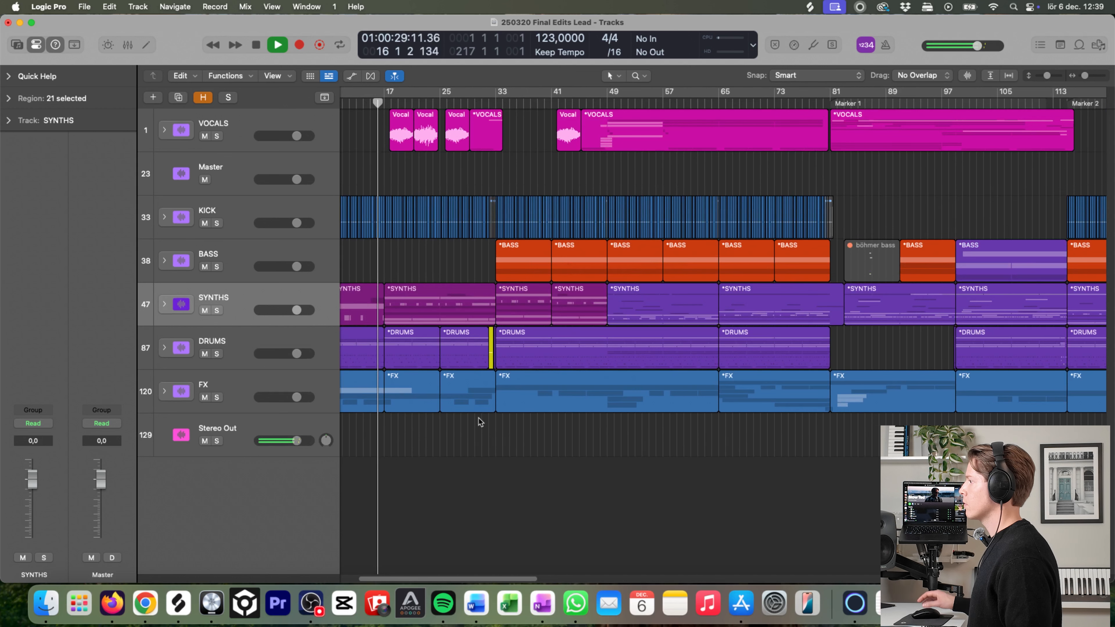
key("super+Up")
key("super+Up")
key("super+Up")
key("super+Up")
key("super+Up")
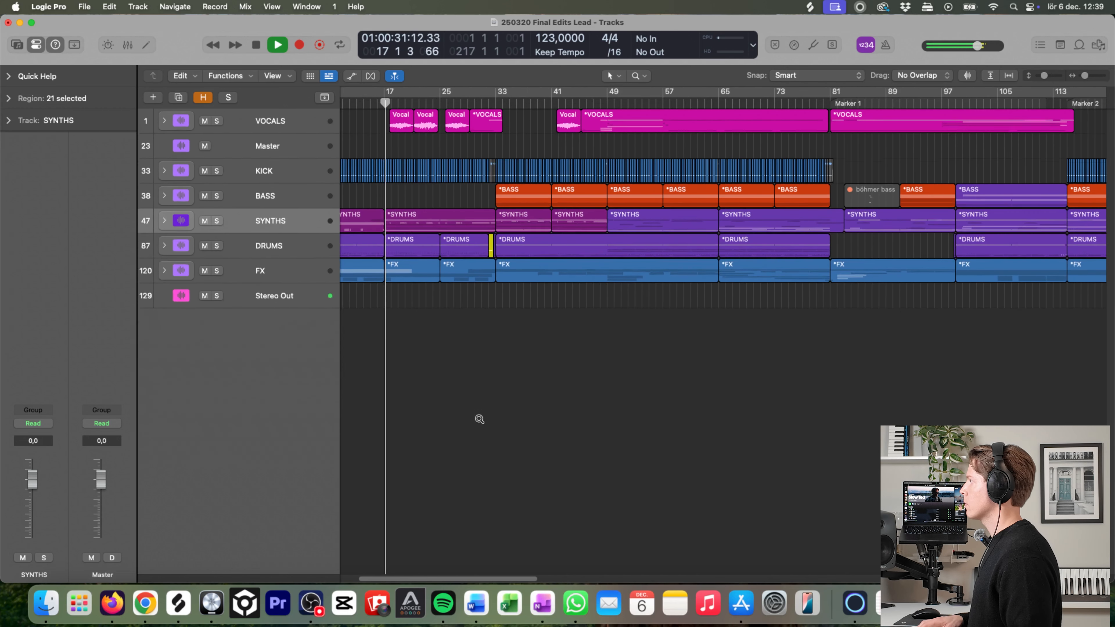
key("super+Up")
key("super+Up")
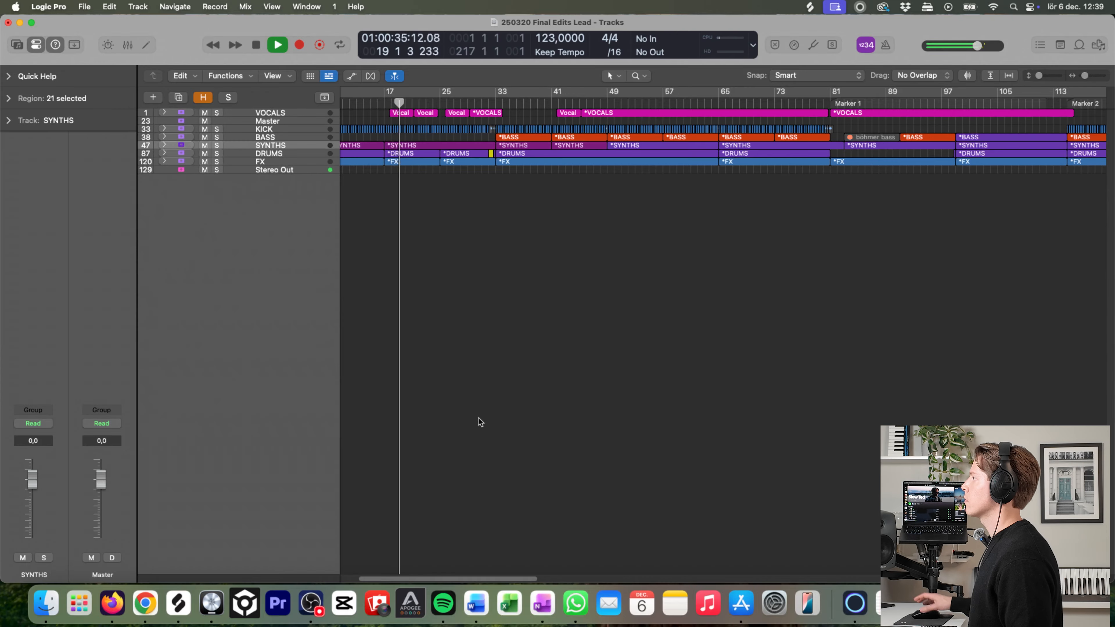
Step: Expand the SYNTHS, DRUMS, BASS, KICK and FX track stacks to show their individual tracks
left_click(164, 145)
left_click(167, 373)
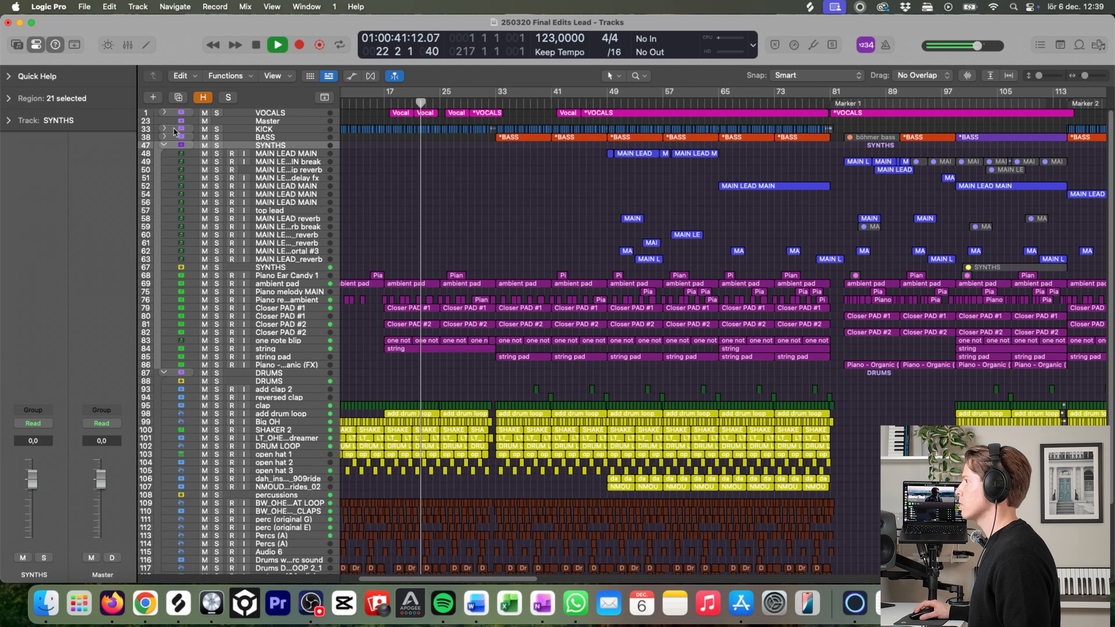
left_click(171, 139)
left_click(163, 137)
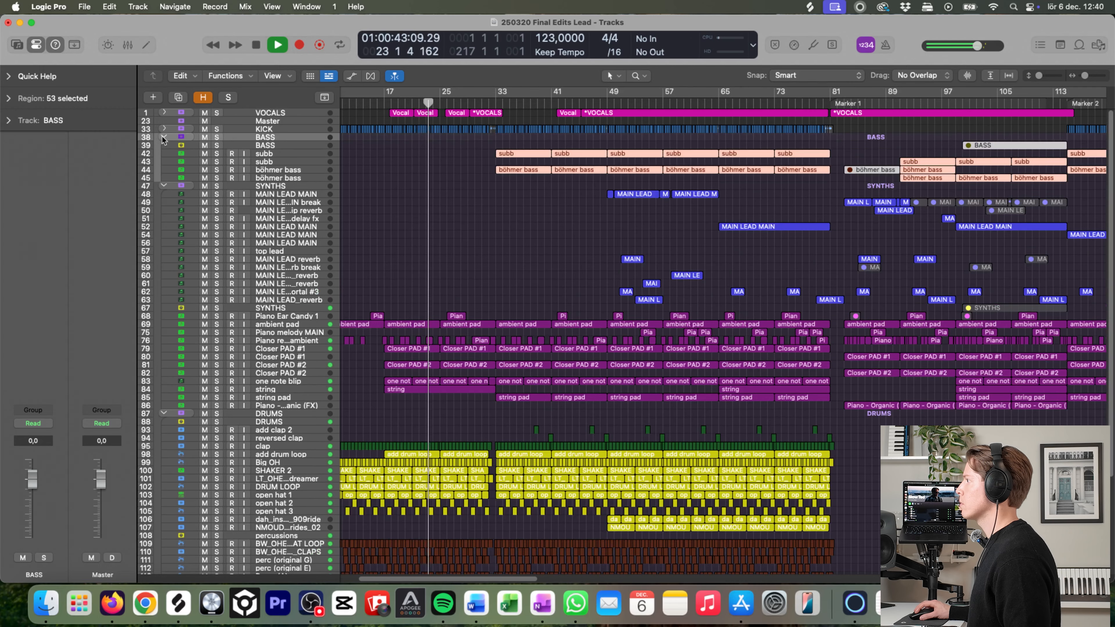
left_click(508, 264)
scroll(533, 263, "down", 5)
scroll(534, 262, "down", 1)
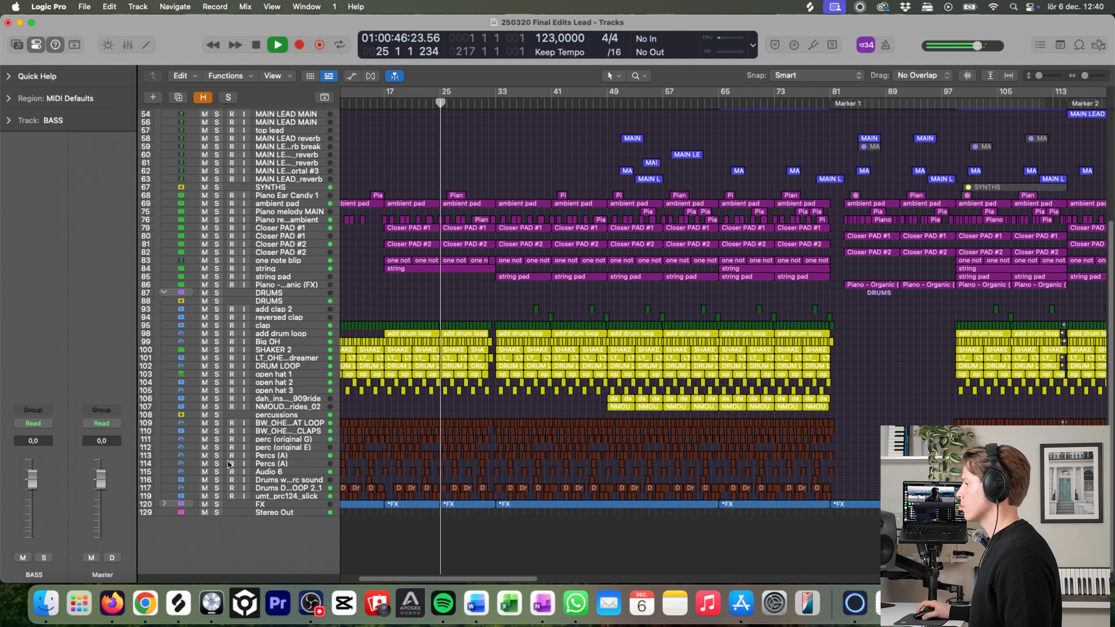
left_click(164, 504)
scroll(552, 294, "up", 6)
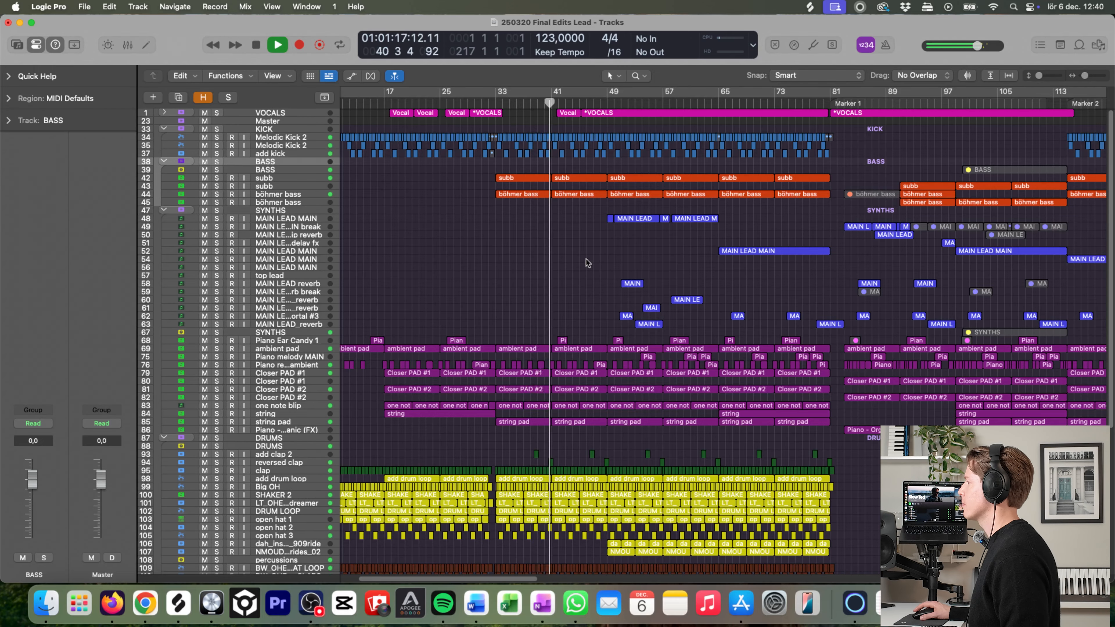
Step: Expand the VOCALS track stack with the whole arrangement in view
scroll(591, 299, "down", 1)
scroll(595, 318, "down", 4)
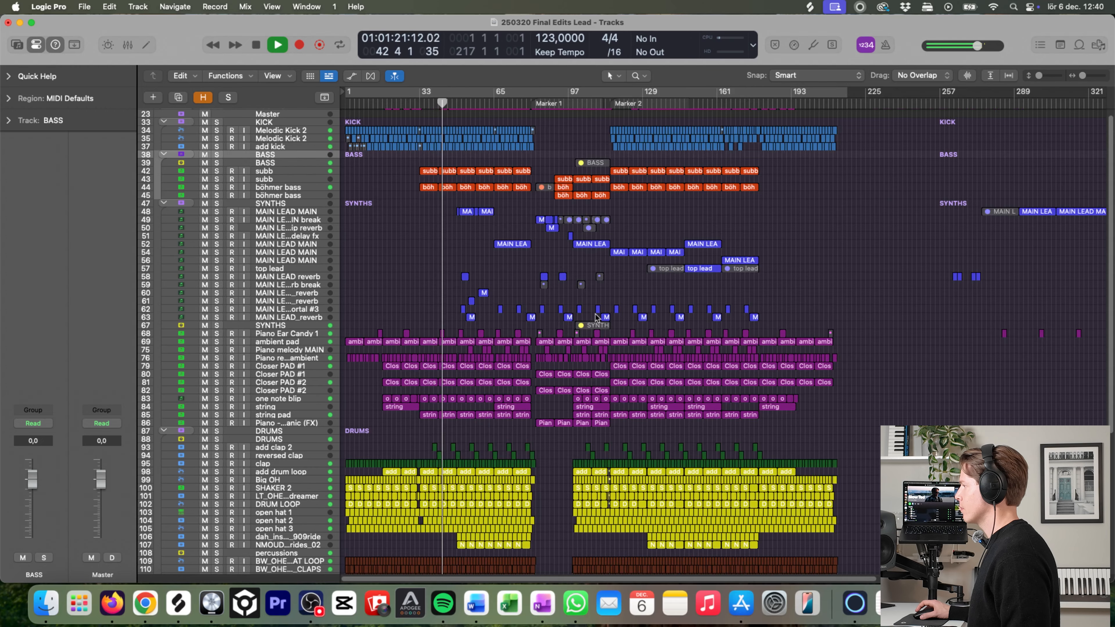
scroll(595, 317, "up", 1)
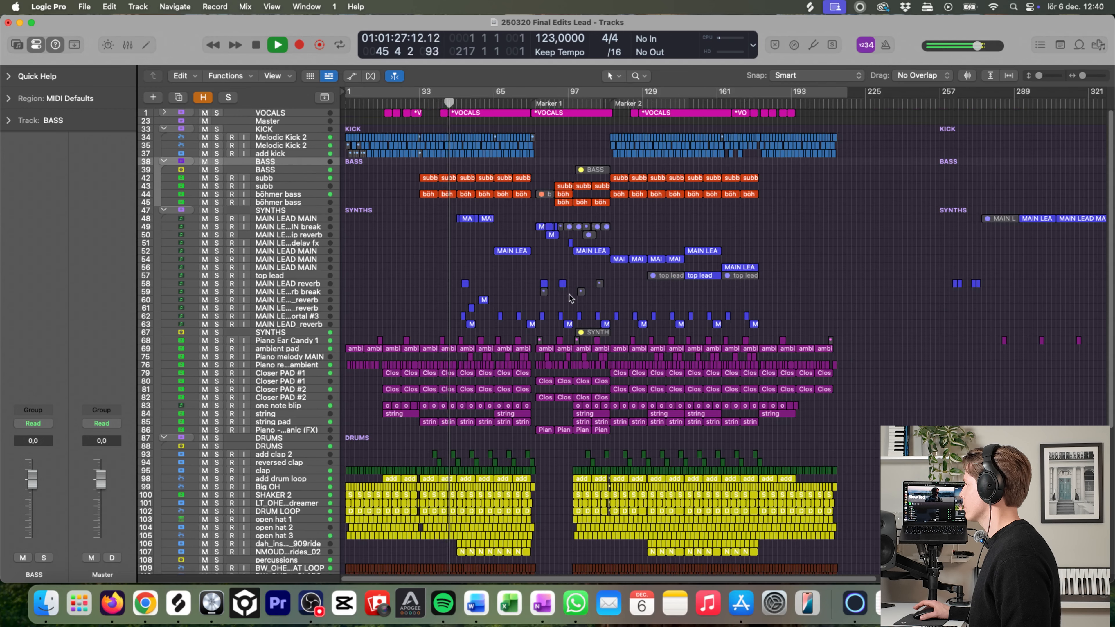
key("ctrl+alt+a")
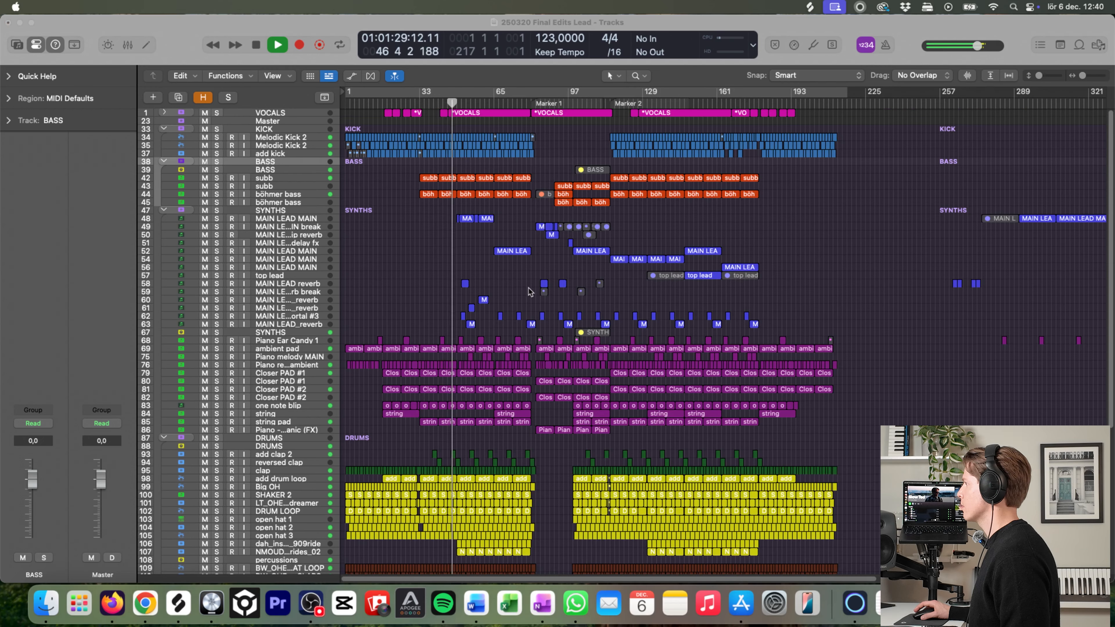
left_click(543, 278)
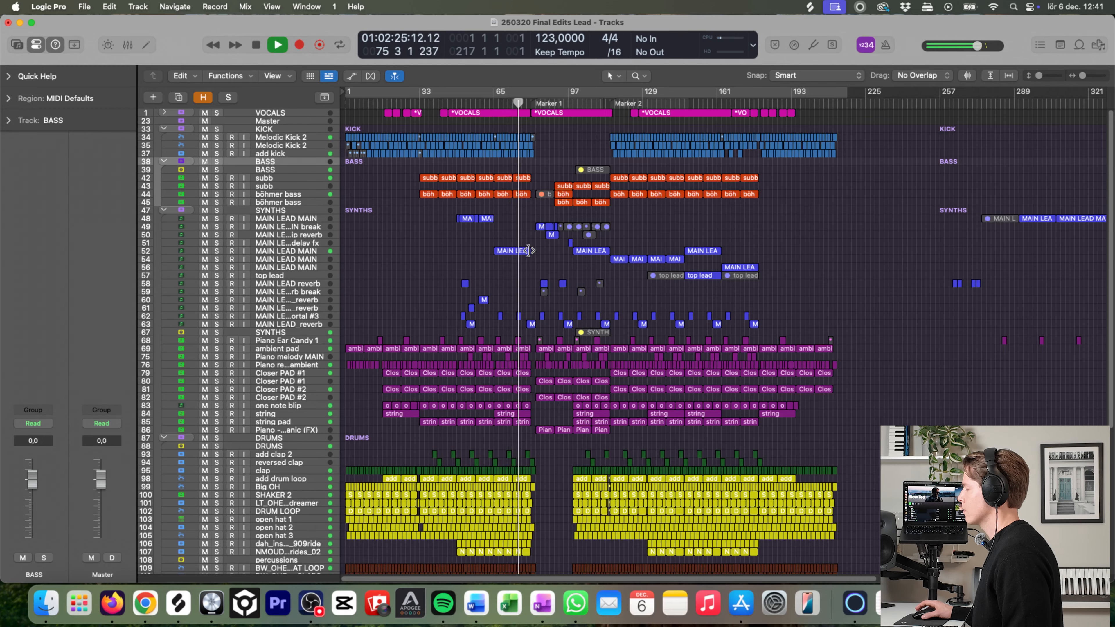
left_click(164, 113)
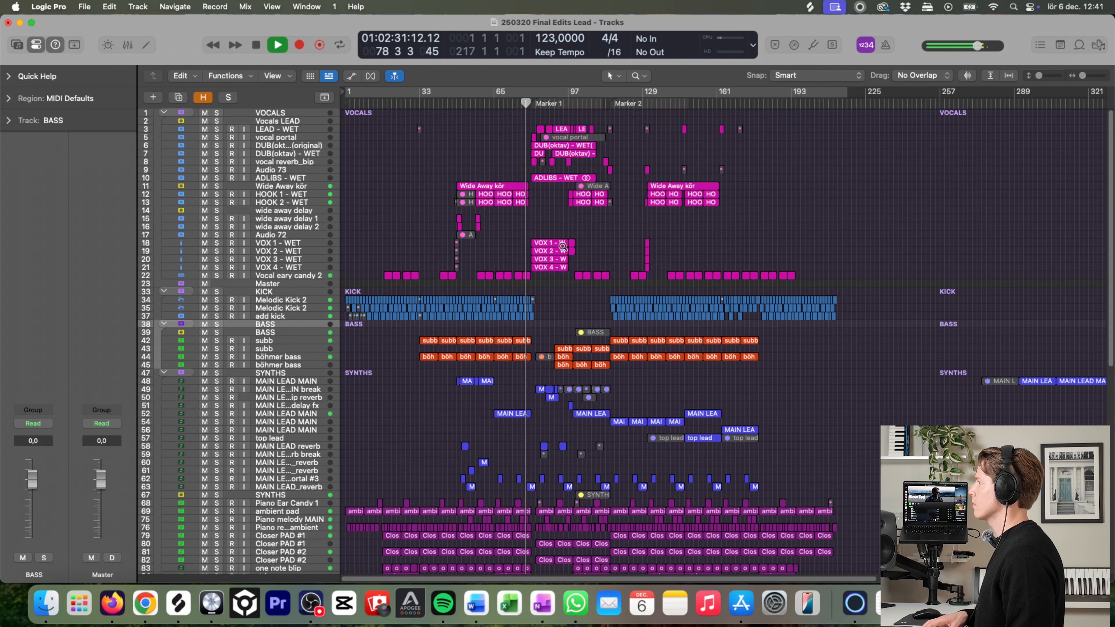
Step: Examine the vocal, bass and synth regions of the section starting at Marker 1 as it plays
key("super+Right")
key("super+Right")
key("super+Right")
key("super+Right")
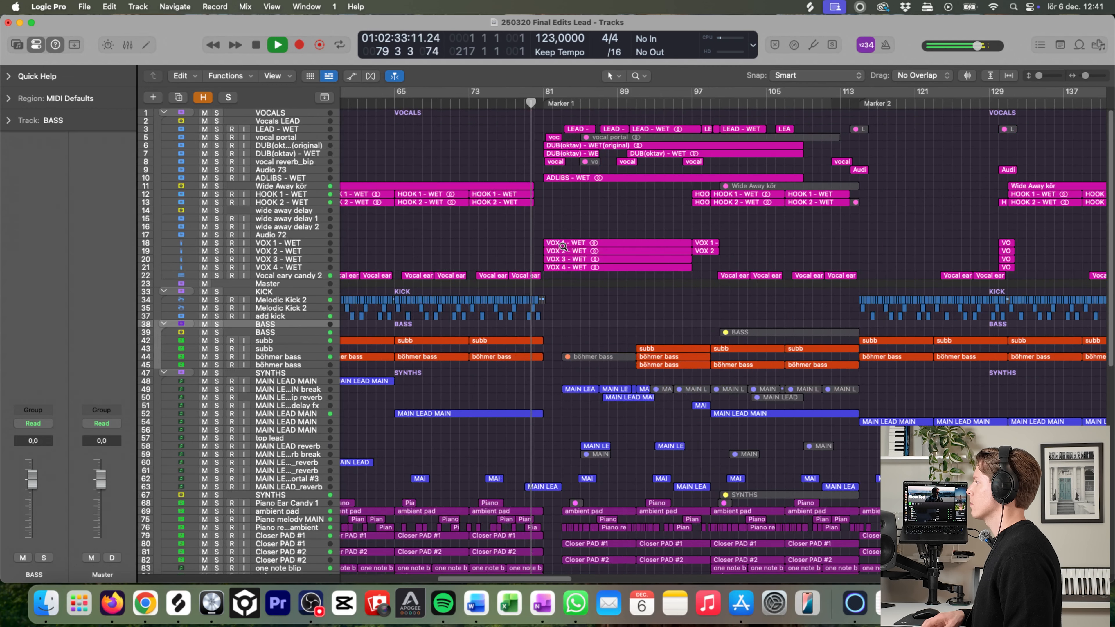
key("super+Right")
key("super+Right")
key("super+Right")
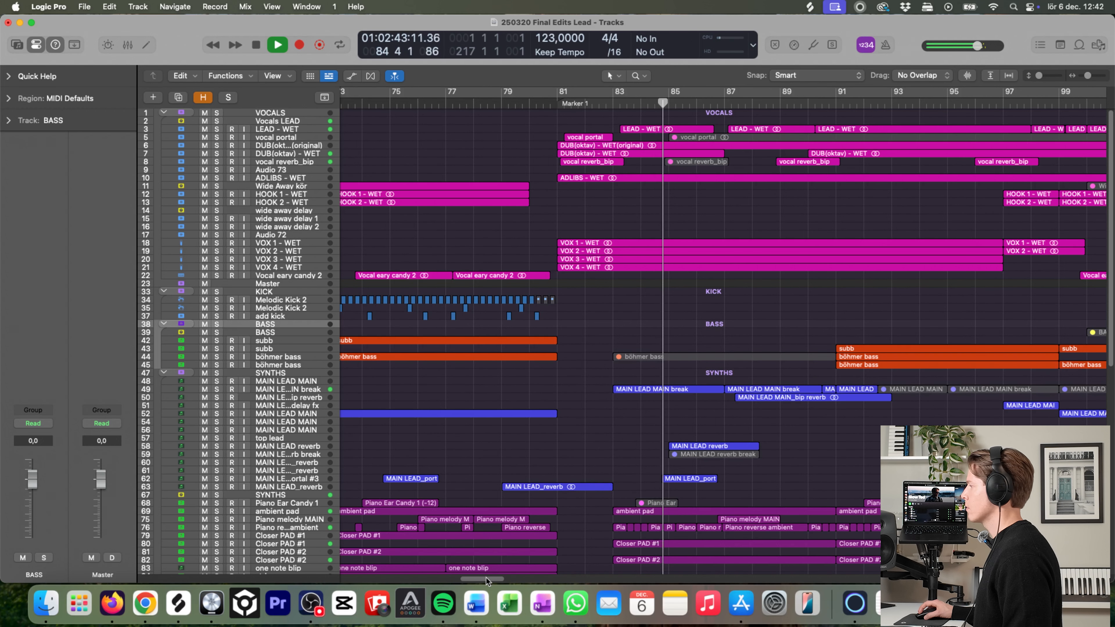
left_click_drag(486, 581, 490, 581)
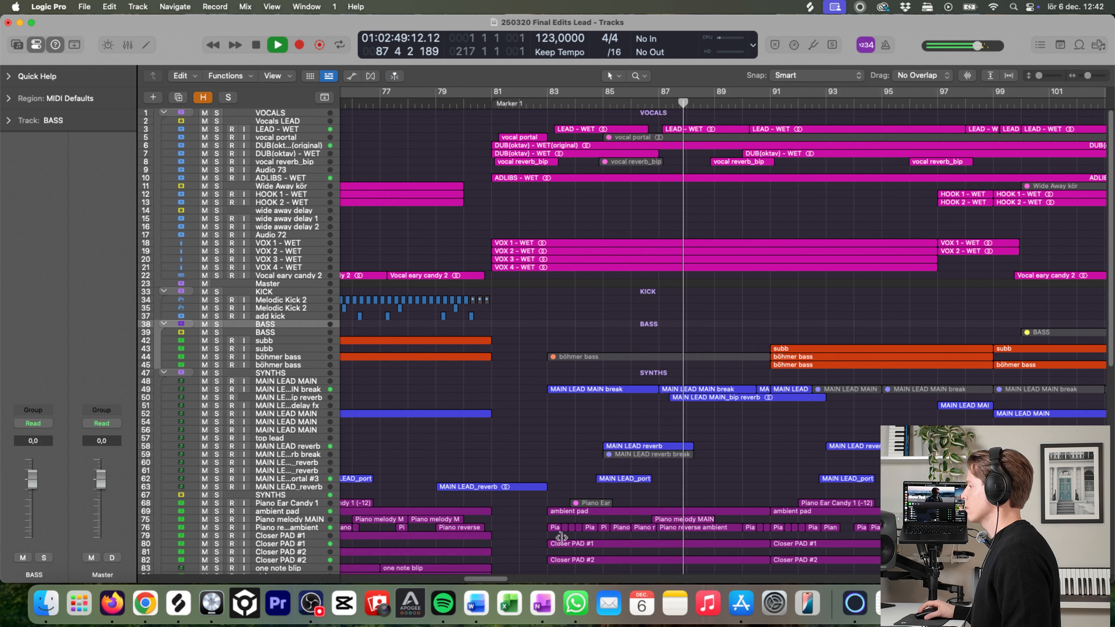
left_click_drag(502, 579, 515, 579)
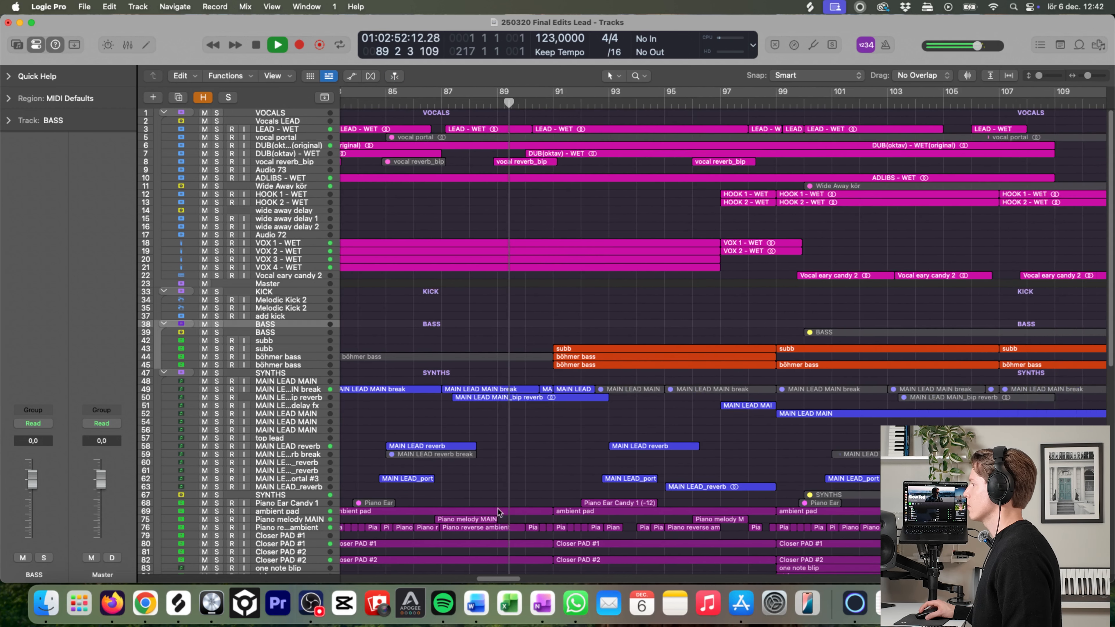
Step: Inspect the automation curves of the subb track 43 in the BASS stack, and hide the automation again
left_click(300, 352)
key("a")
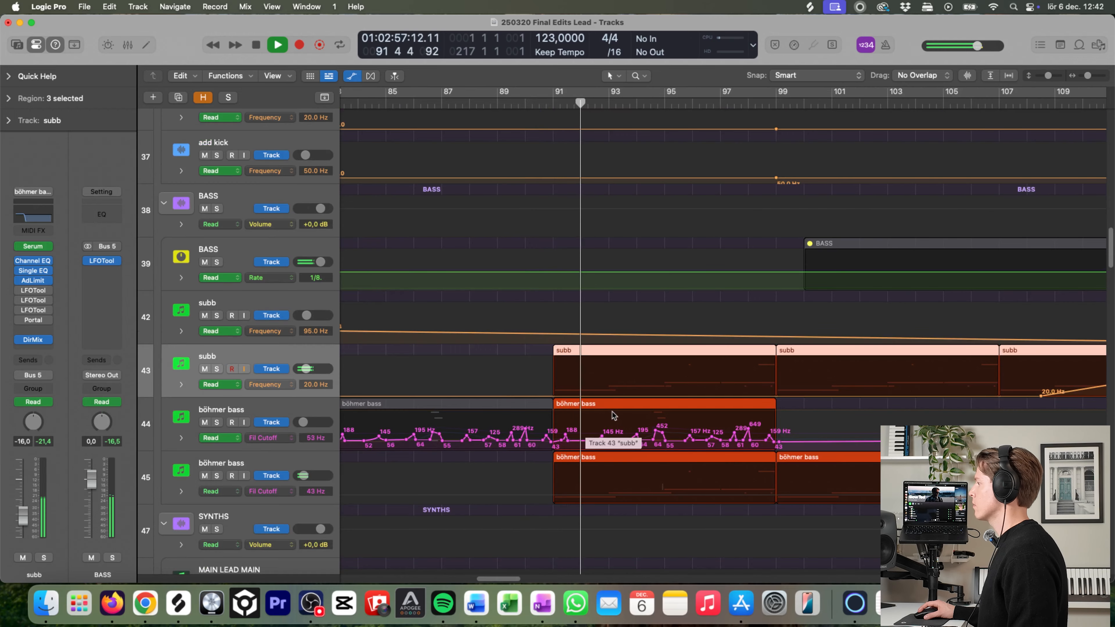
key("a")
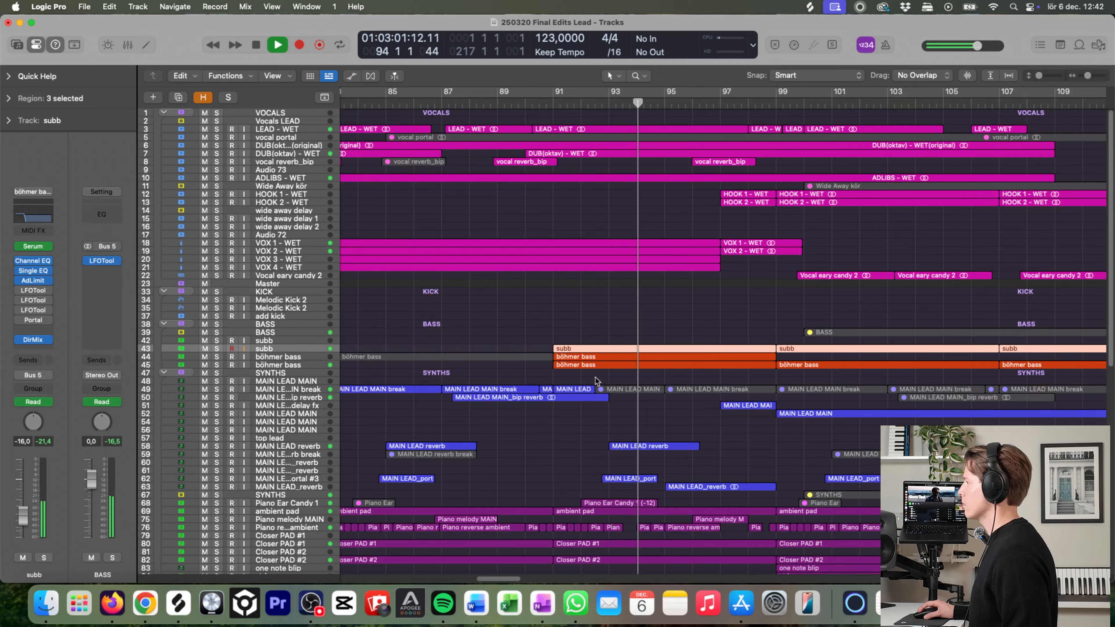
left_click(747, 383)
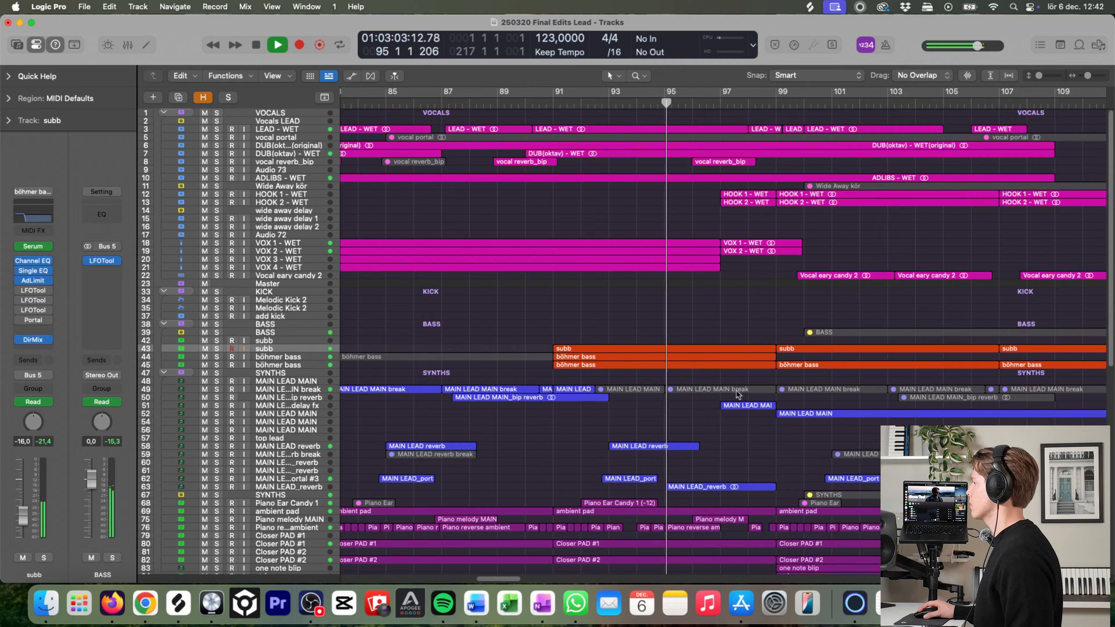
Step: Inspect the MAIN LEAD MAIN region just before Marker 2, selecting its track 52 and briefly showing the automation
left_click_drag(505, 579, 512, 579)
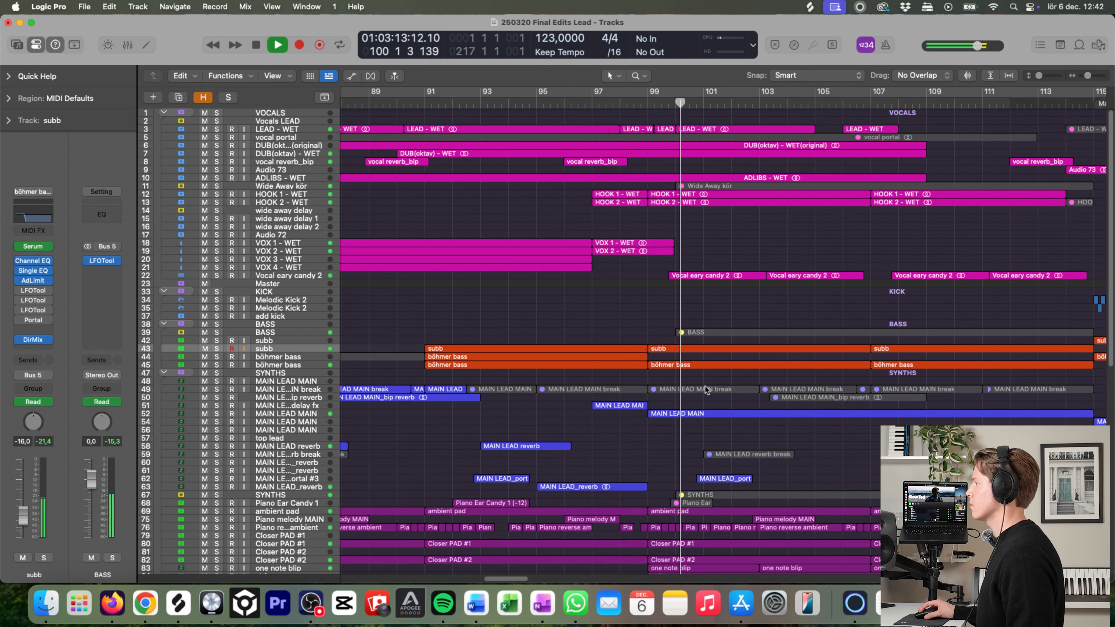
left_click(653, 431, "ctrl+alt")
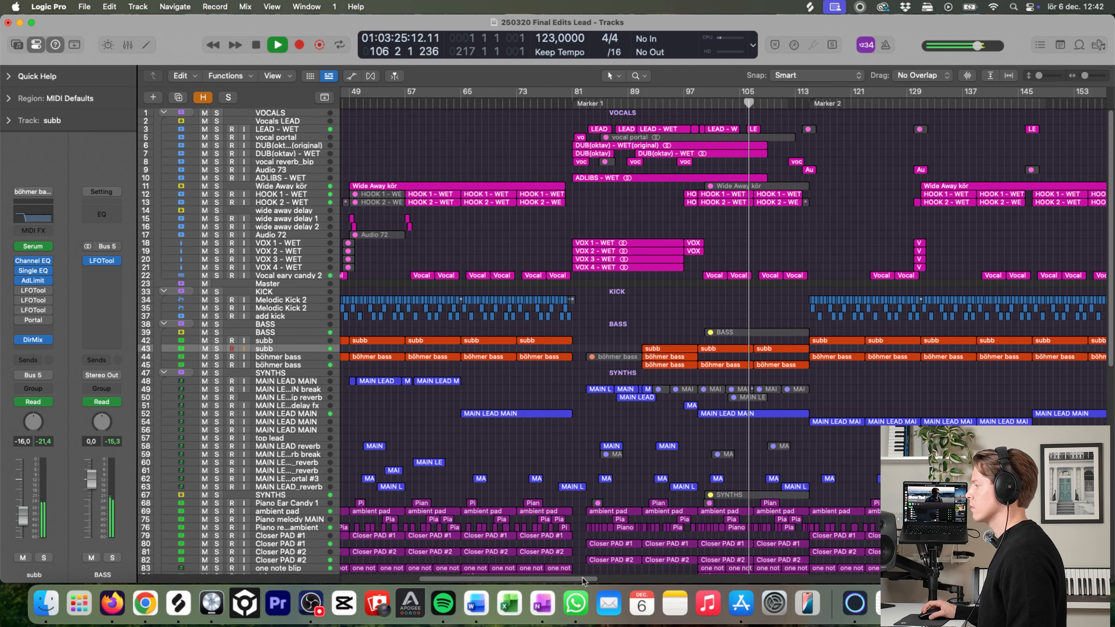
left_click_drag(583, 581, 618, 579)
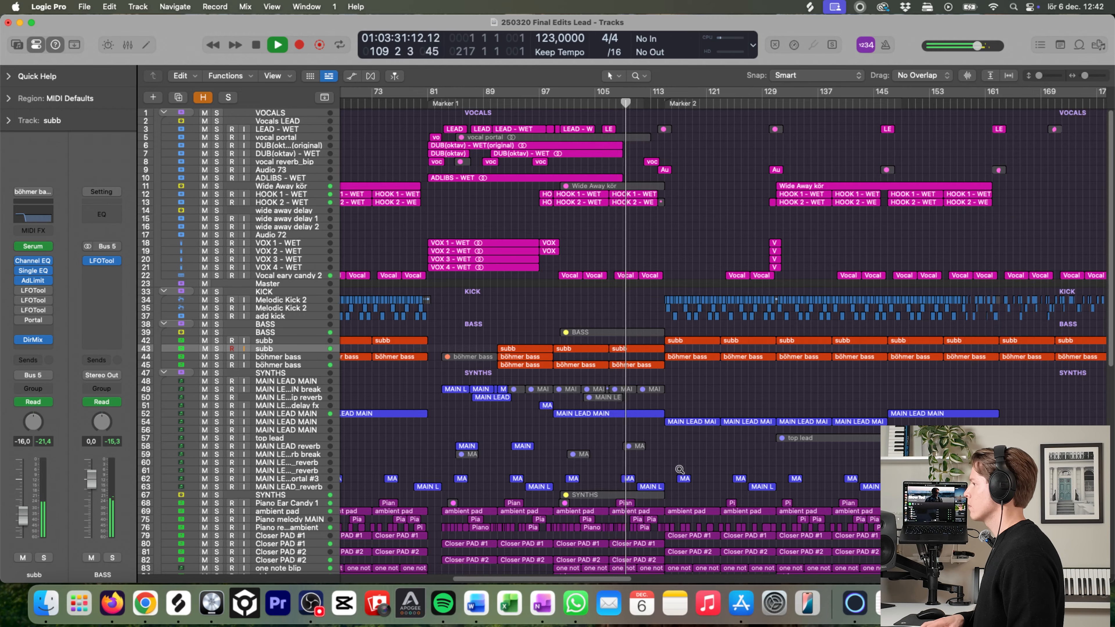
scroll(610, 419, "down", 3)
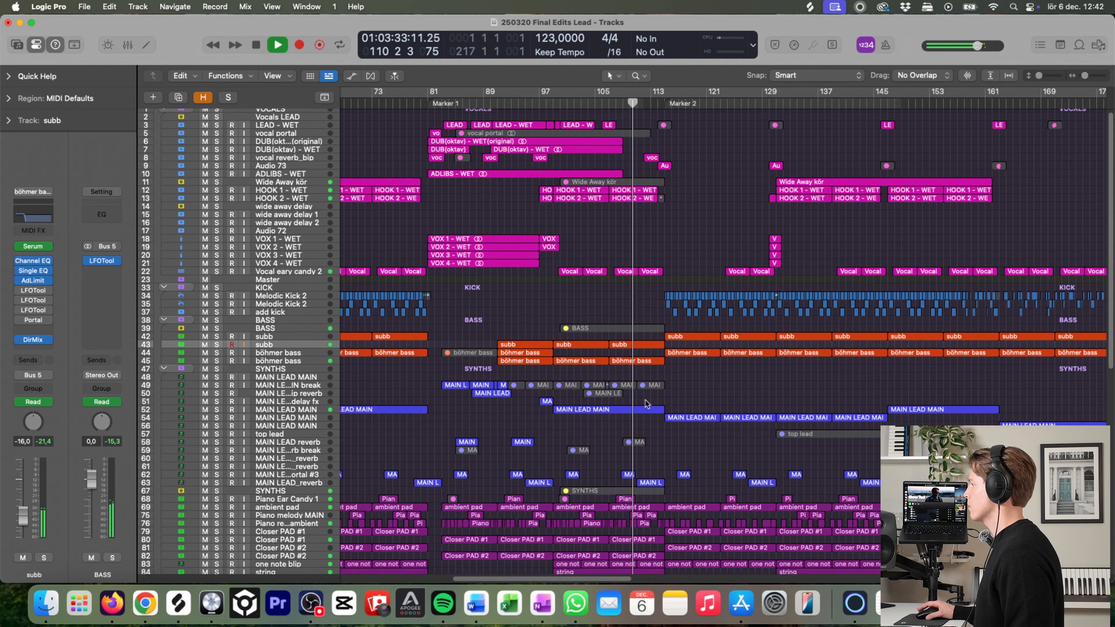
left_click_drag(547, 411, 828, 354)
left_click(269, 315)
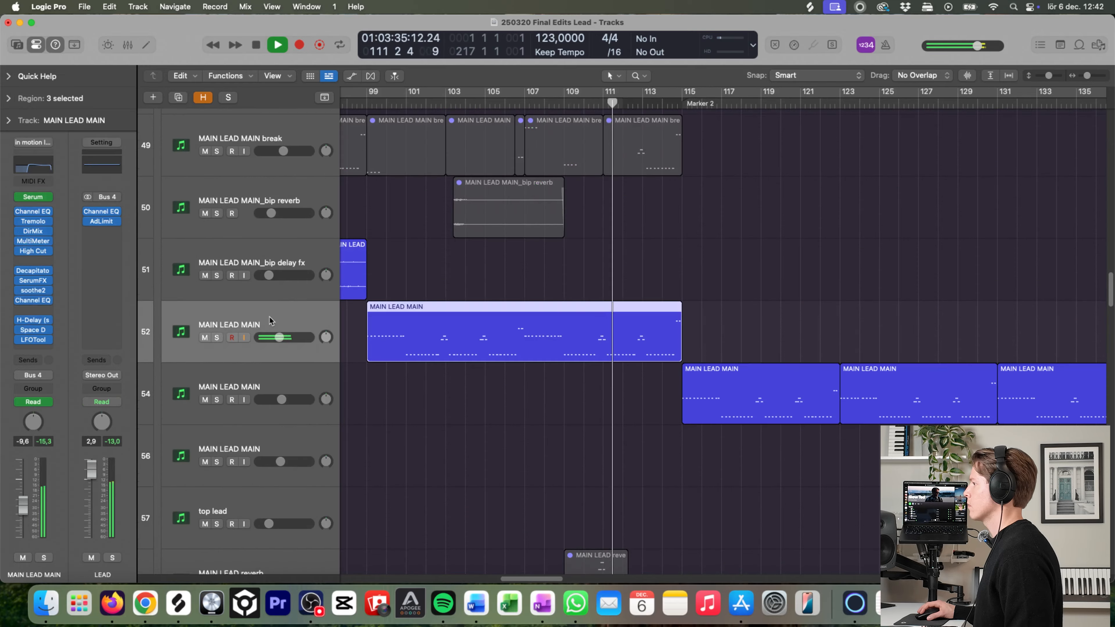
key("a")
key("a")
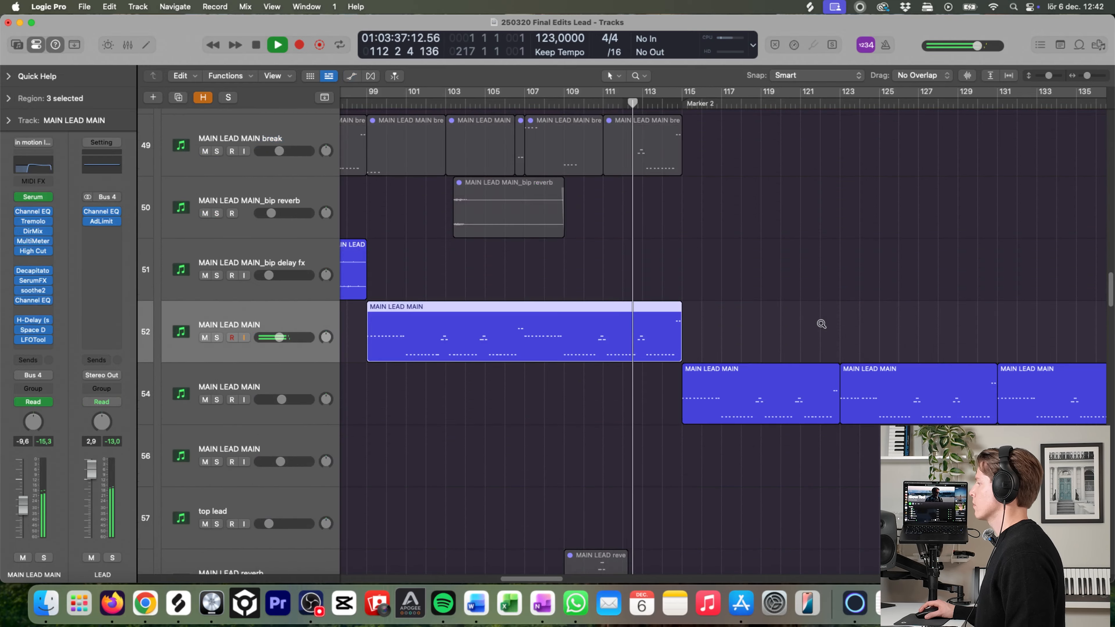
left_click(750, 355, "ctrl+alt")
left_click(673, 416)
Step: Take a closer look at the MAIN LEAD MAIN and top lead regions that follow Marker 2
scroll(680, 411, "down", 5)
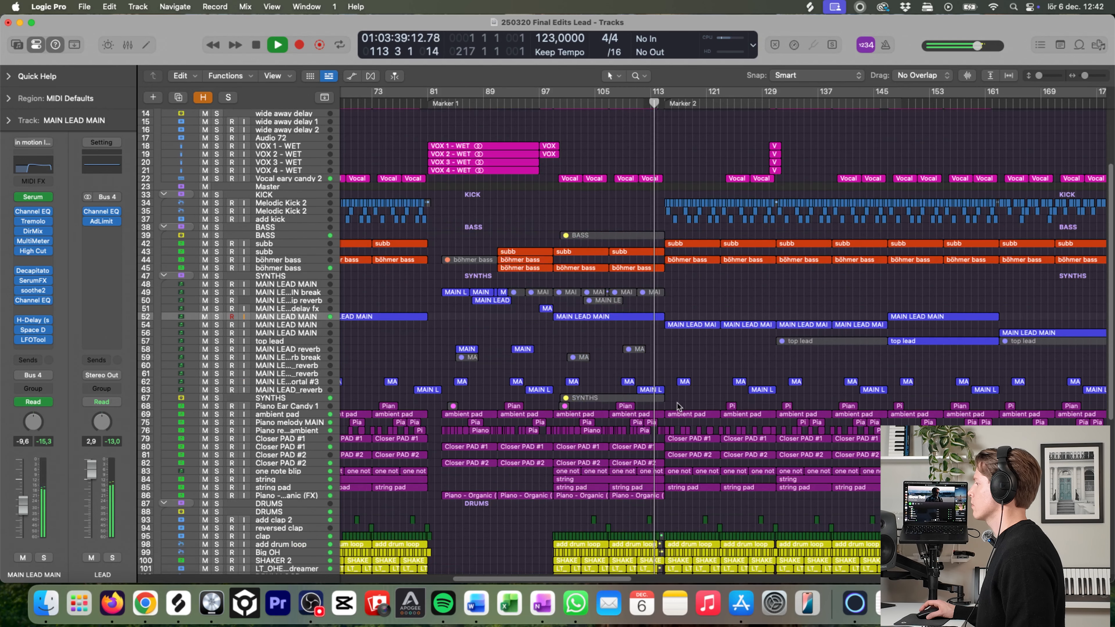
left_click_drag(615, 368, 992, 279)
scroll(532, 274, "down", 3)
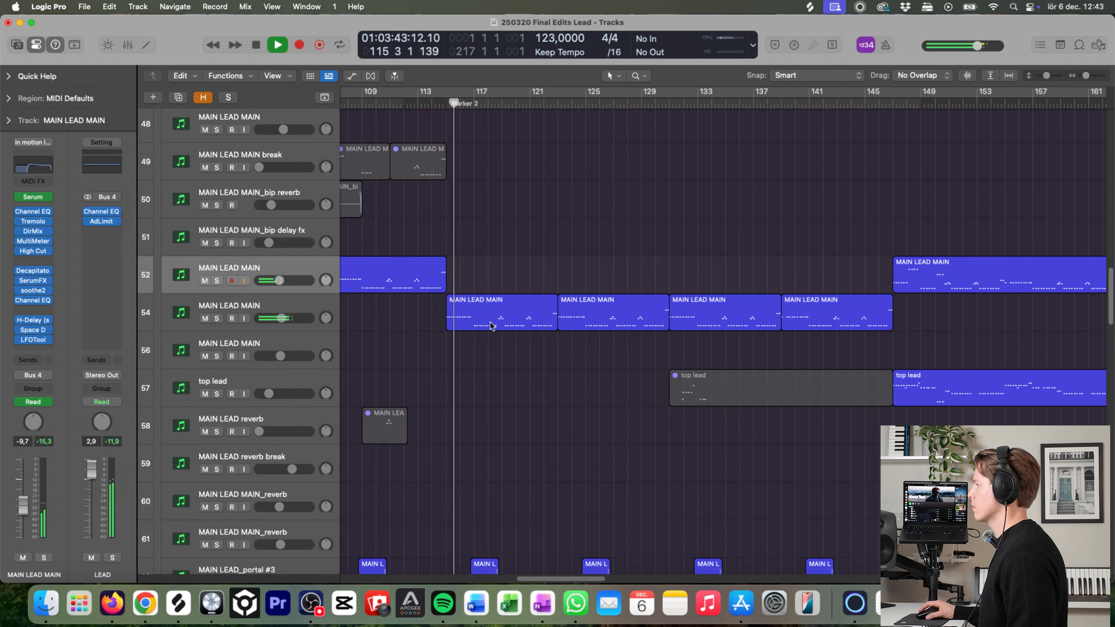
scroll(522, 323, "down", 1)
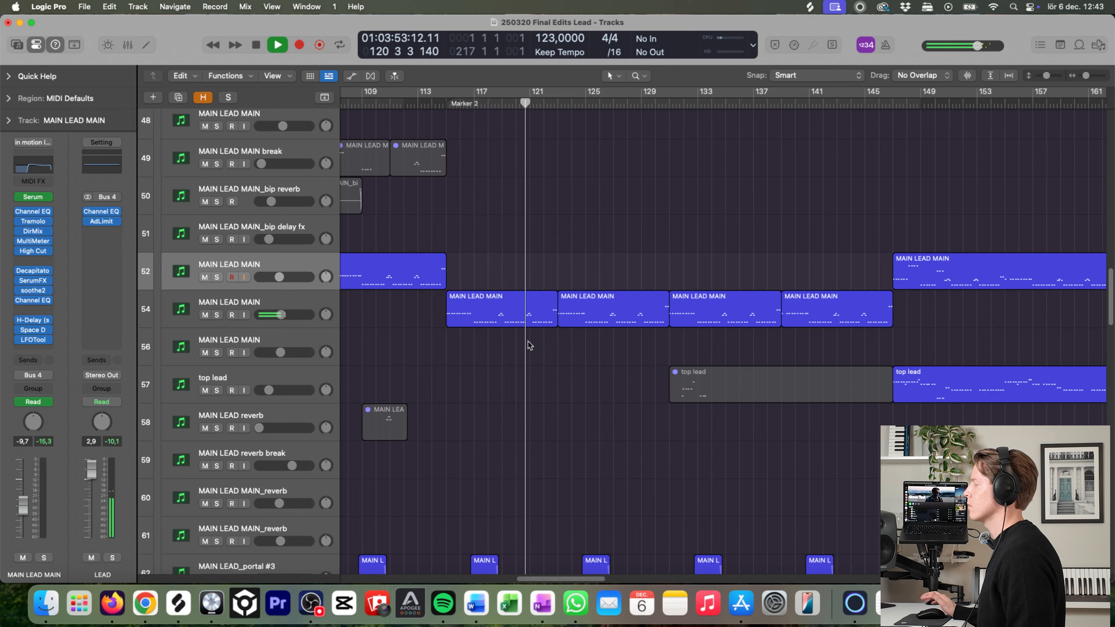
key("z")
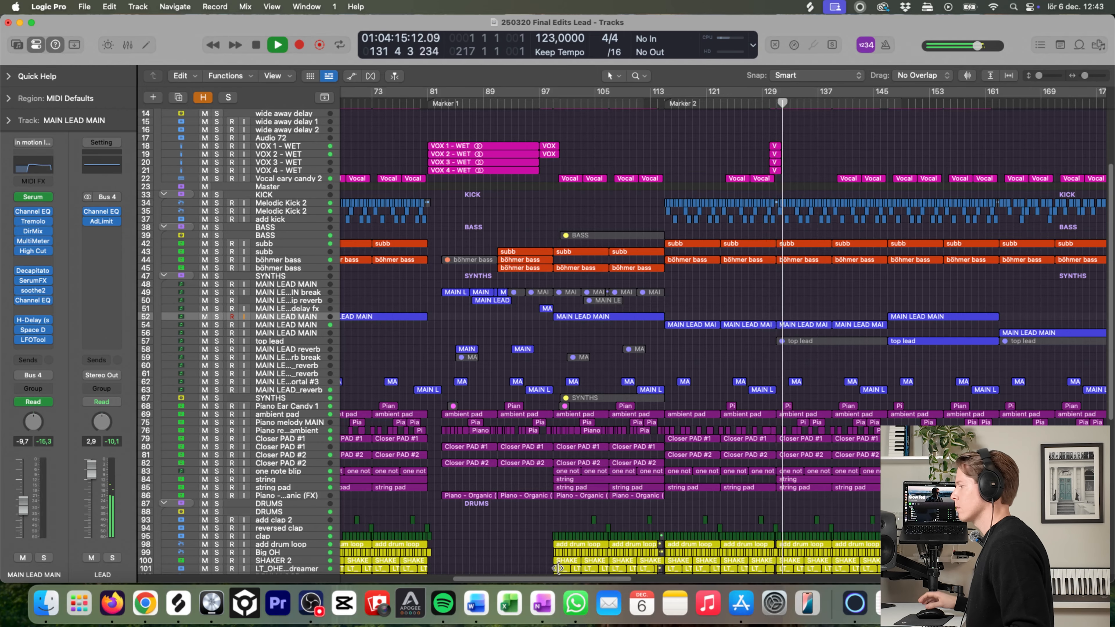
Step: Review the drum, percussion and FX layers in the section after Marker 2 during playback
left_click_drag(569, 579, 616, 579)
scroll(694, 519, "down", 15)
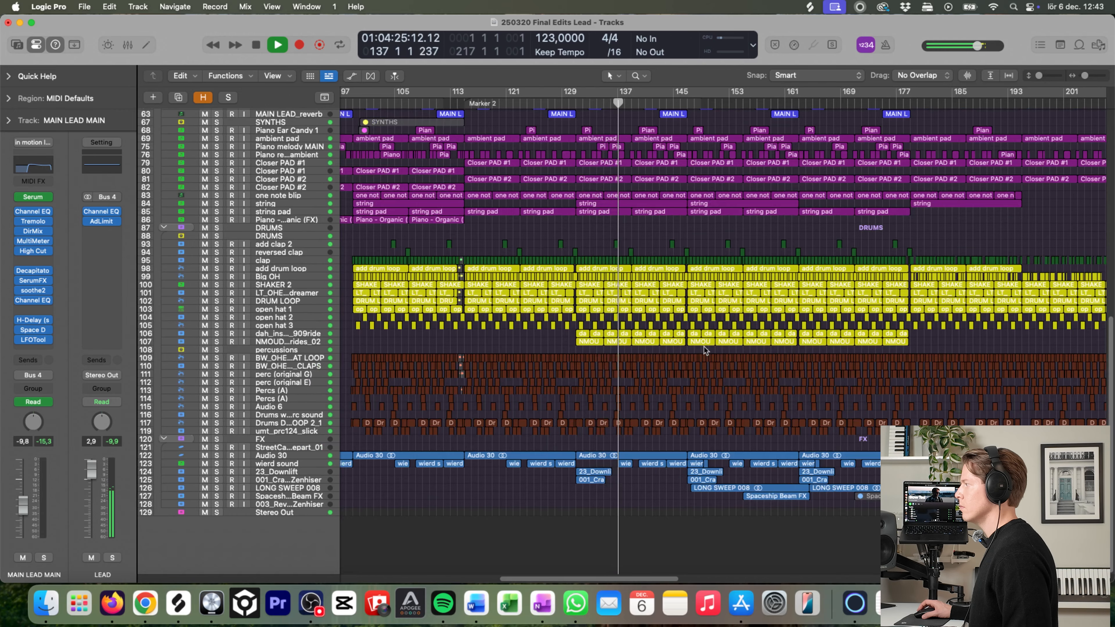
scroll(707, 352, "up", 10)
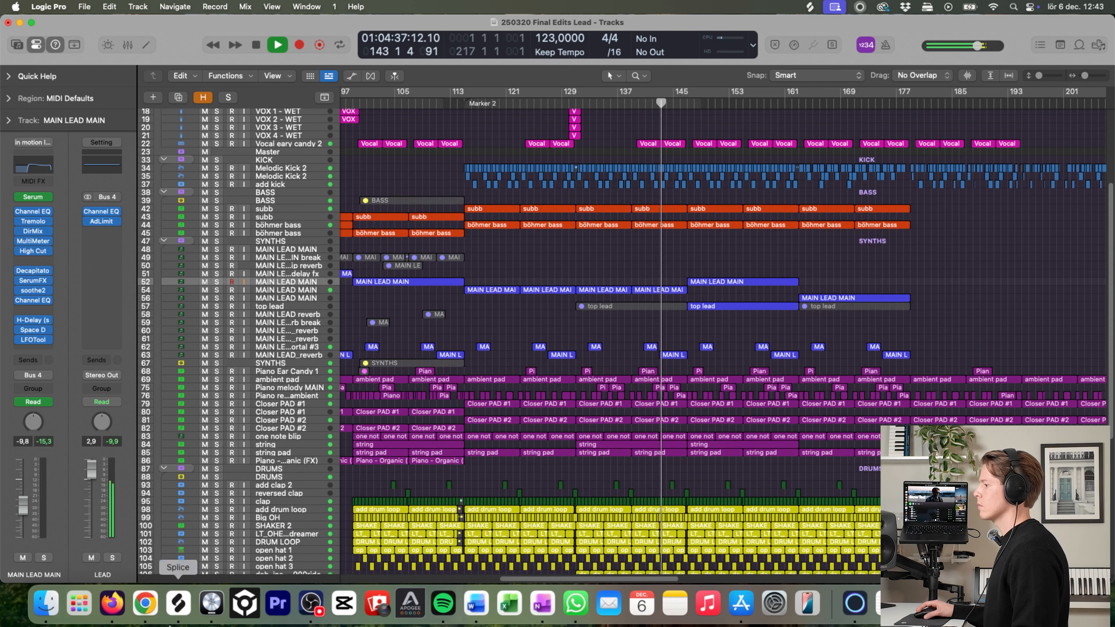
Step: Quit Firefox and check which other applications are still running, staying in the song project
right_click(112, 604)
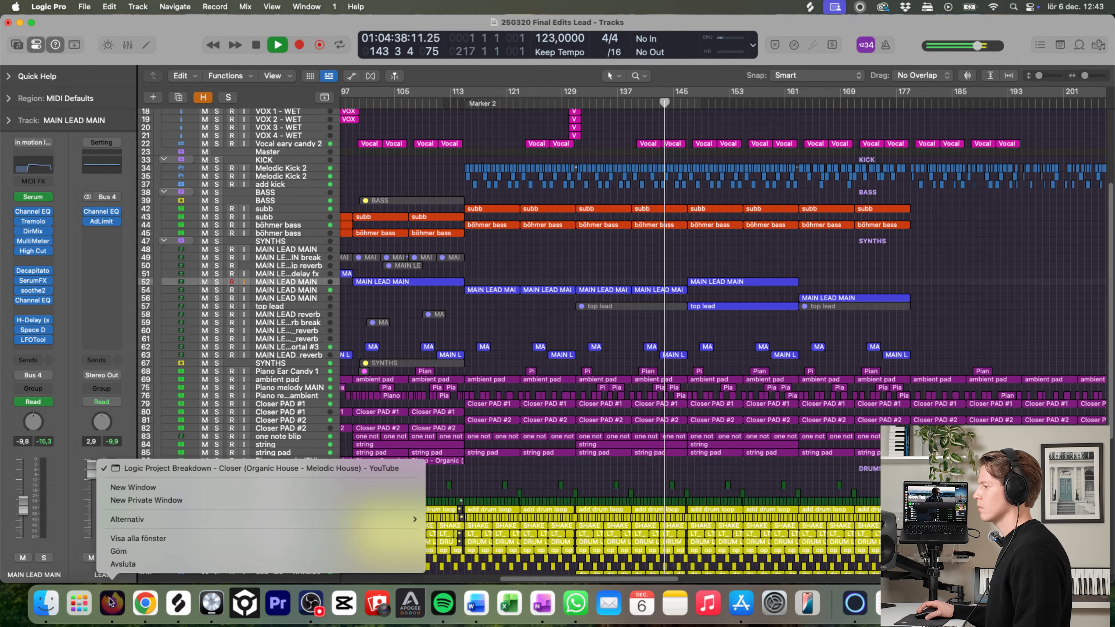
left_click(130, 564)
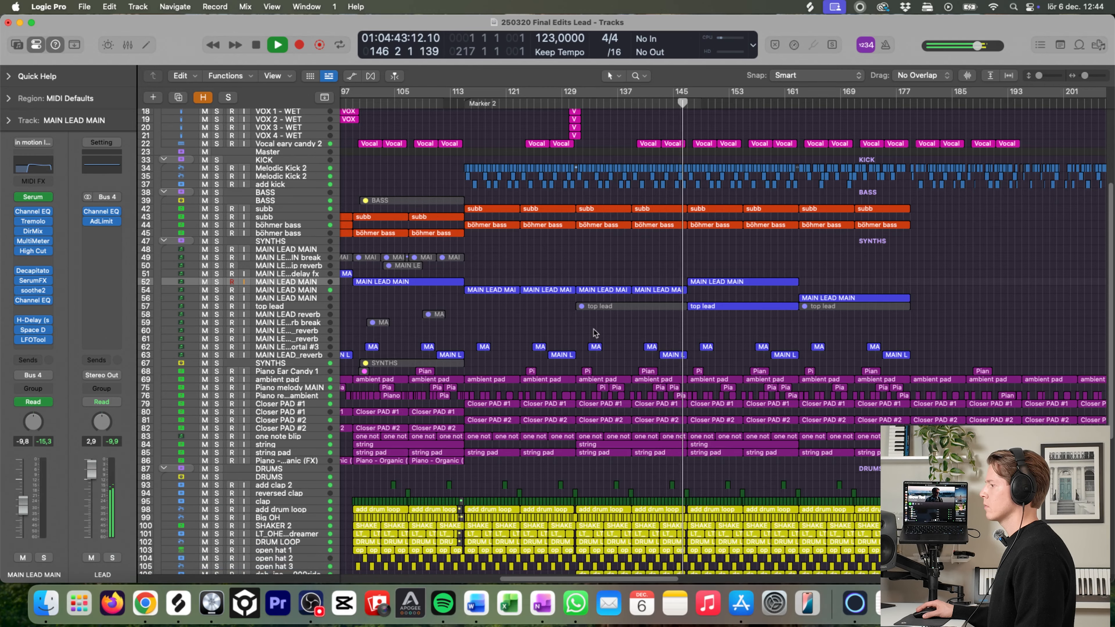
key("super+Tab")
key("super+Tab")
key("super+Tab")
key("super+Tab")
key("super+Tab")
key("super+Tab")
key("super+Tab")
key("super+Tab")
key("super+Tab")
key("super+Tab")
key("super+Tab")
key("super+Tab")
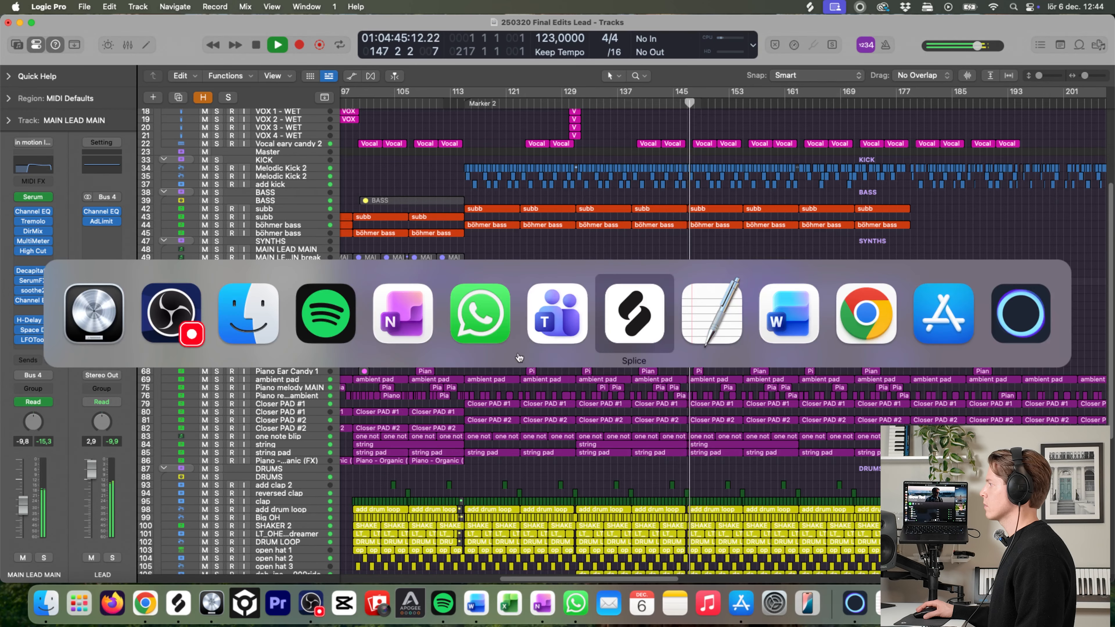
key("super+Tab")
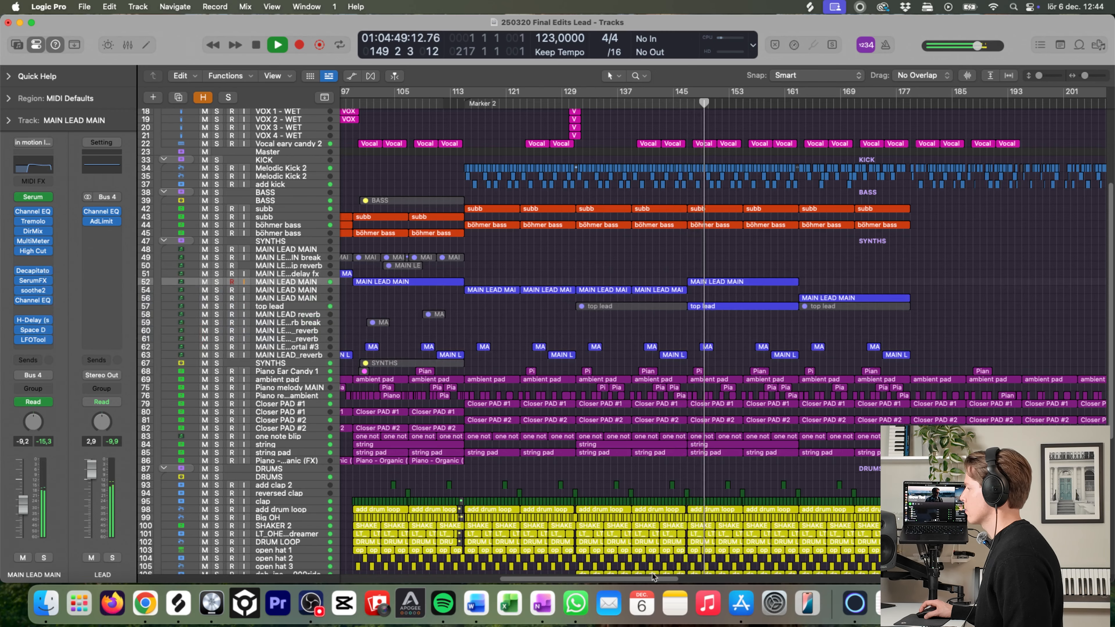
Step: Review the vocal, bass and lead layers from bar 121 to the end of the song during playback
scroll(672, 527, "right", 5)
scroll(672, 527, "up", 3)
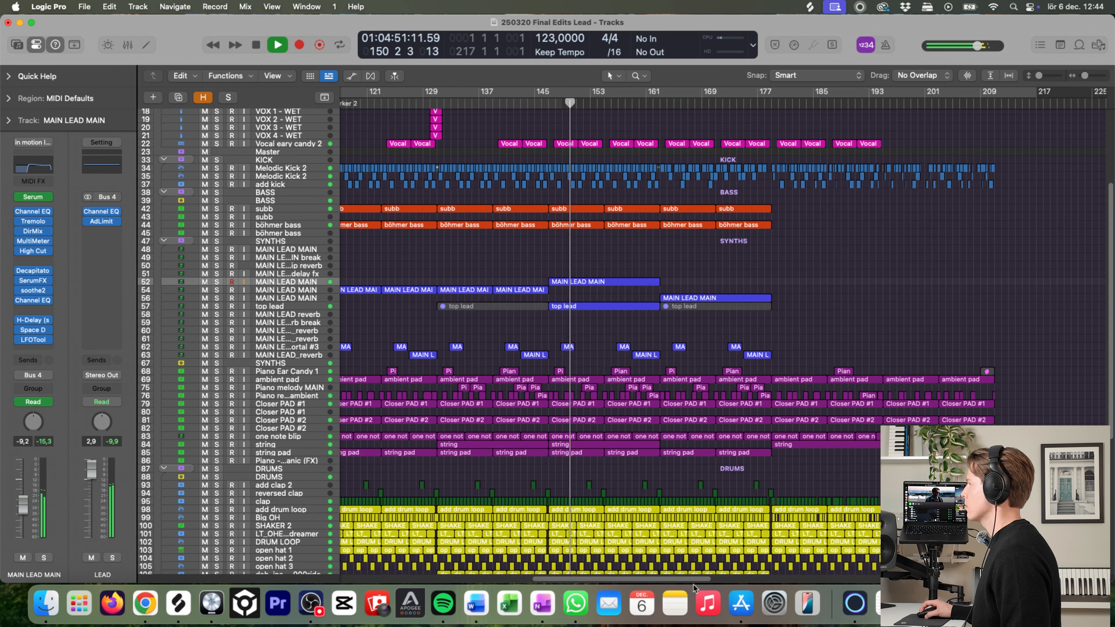
scroll(676, 504, "up", 3)
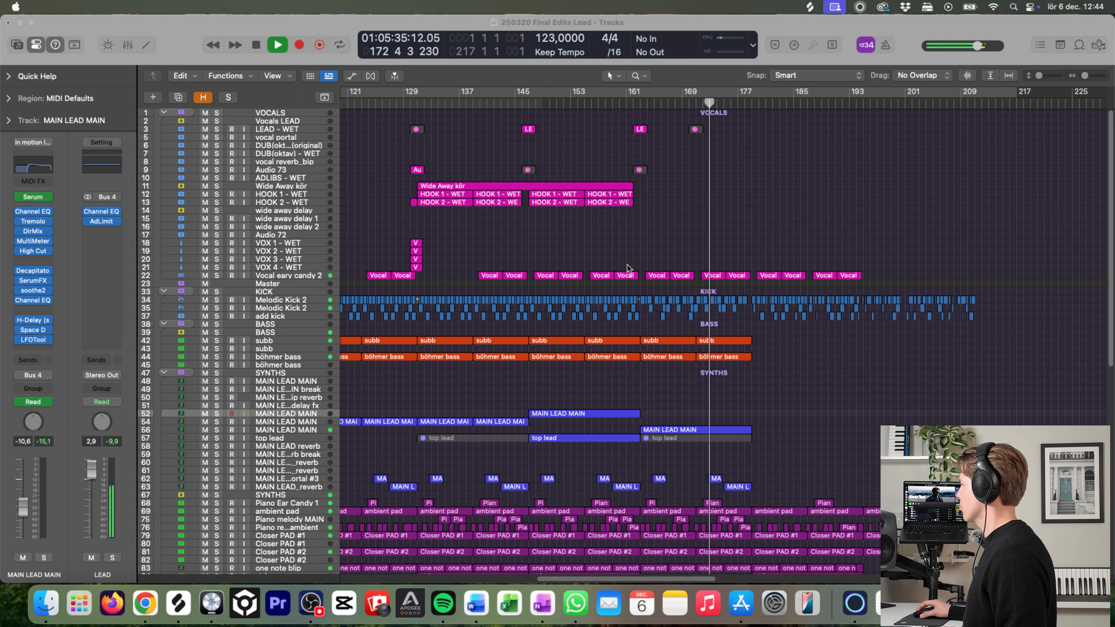
left_click(581, 296)
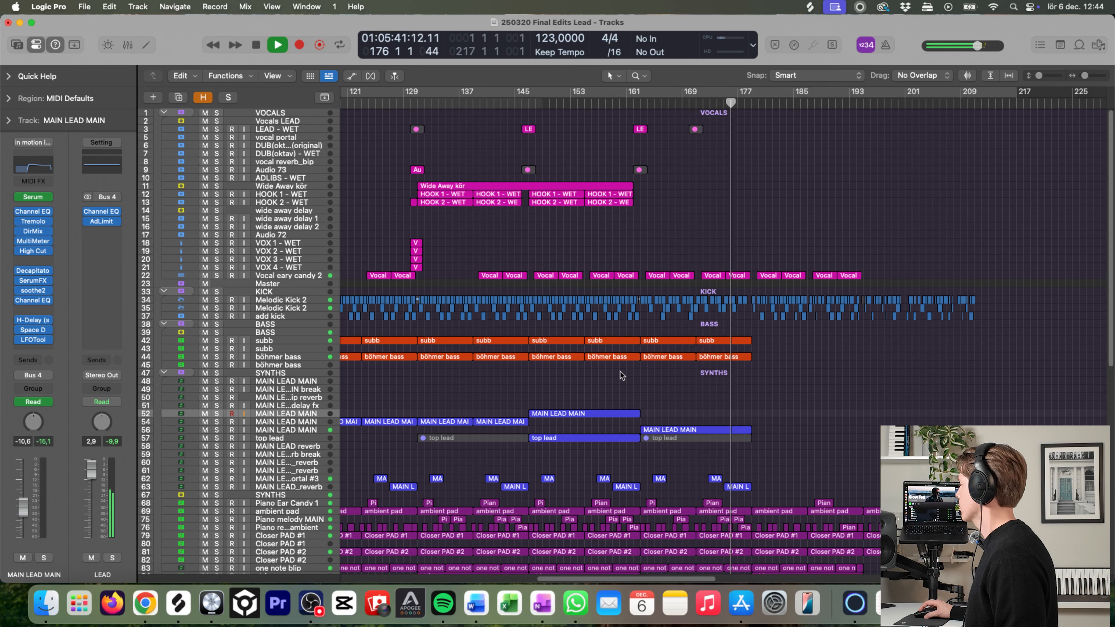
Step: Collapse the SYNTHS, BASS, KICK, DRUMS, VOCALS and FX track stacks and place the playhead at bar 21
scroll(621, 372, "left", 10)
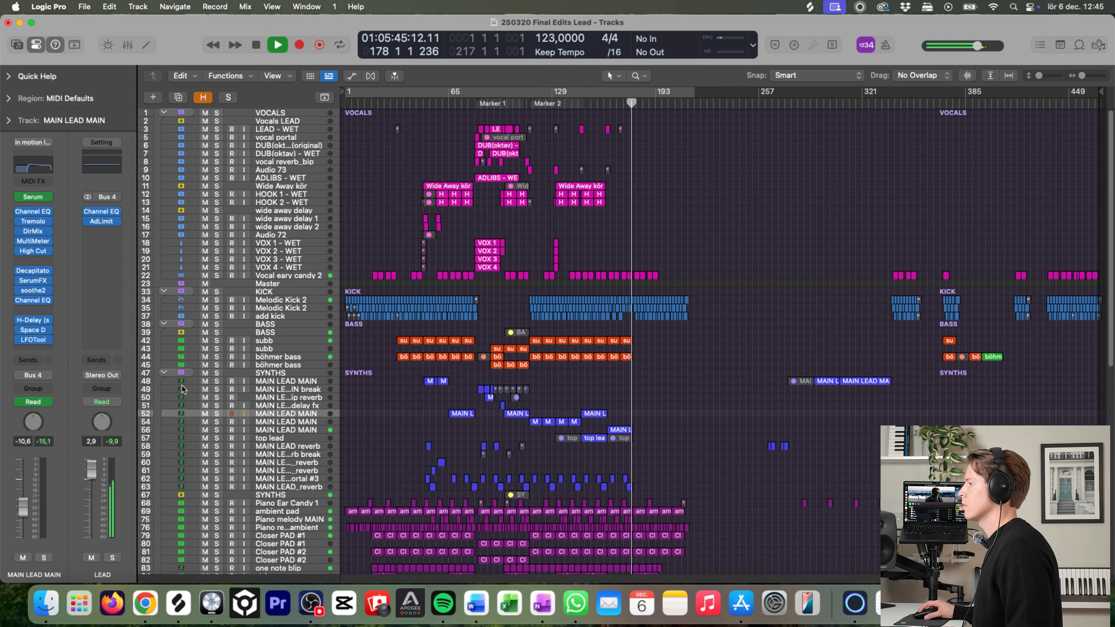
left_click(164, 373)
left_click(163, 324)
left_click(164, 292)
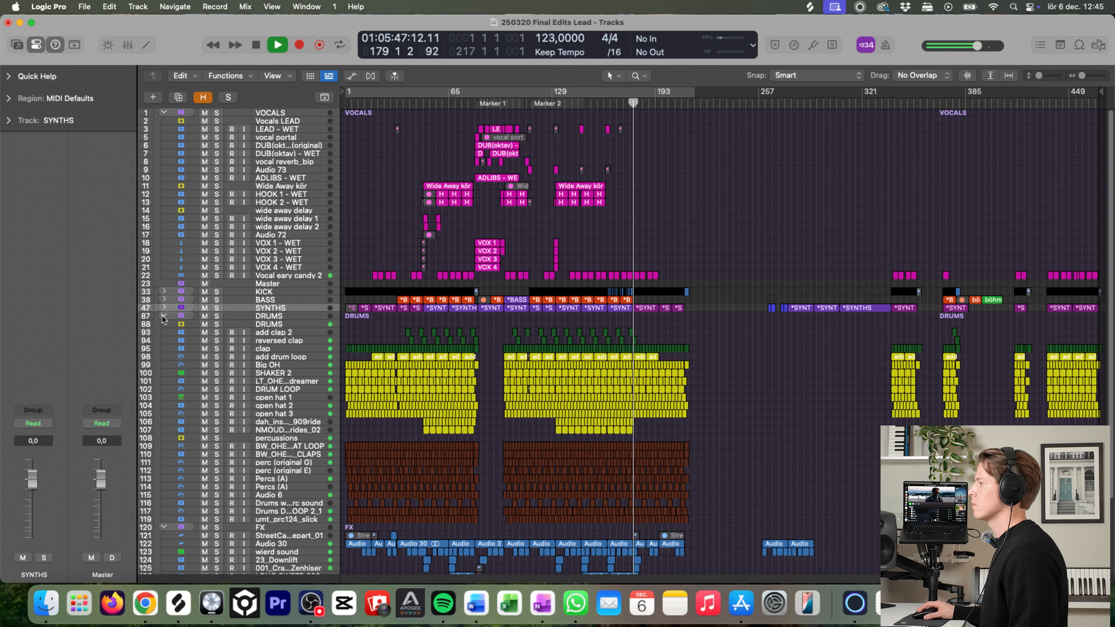
left_click(163, 316)
left_click(164, 111)
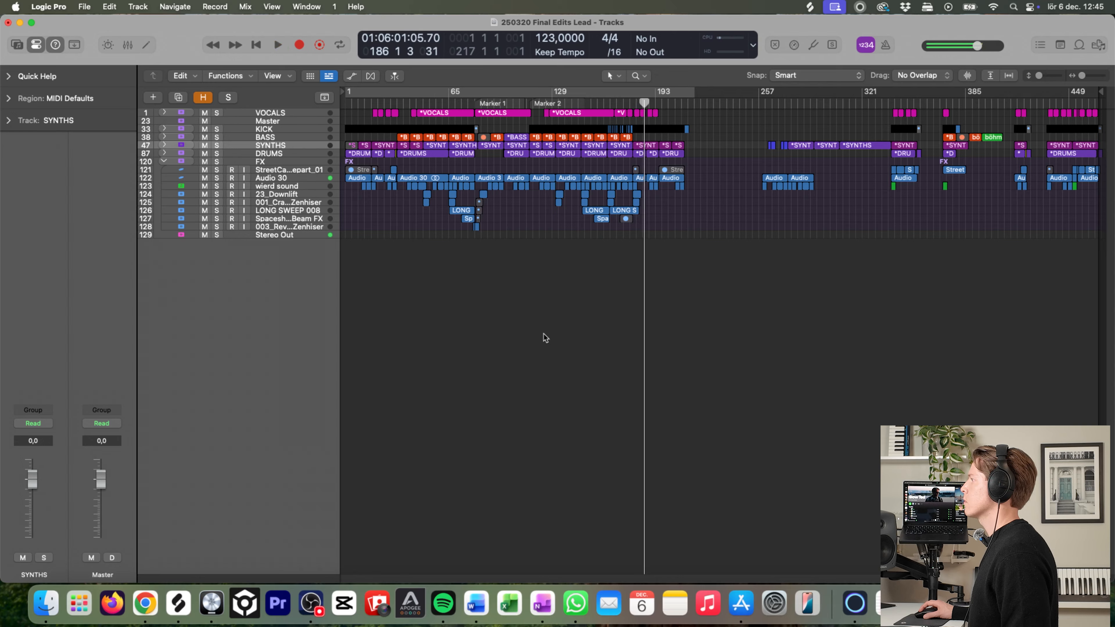
left_click(378, 103)
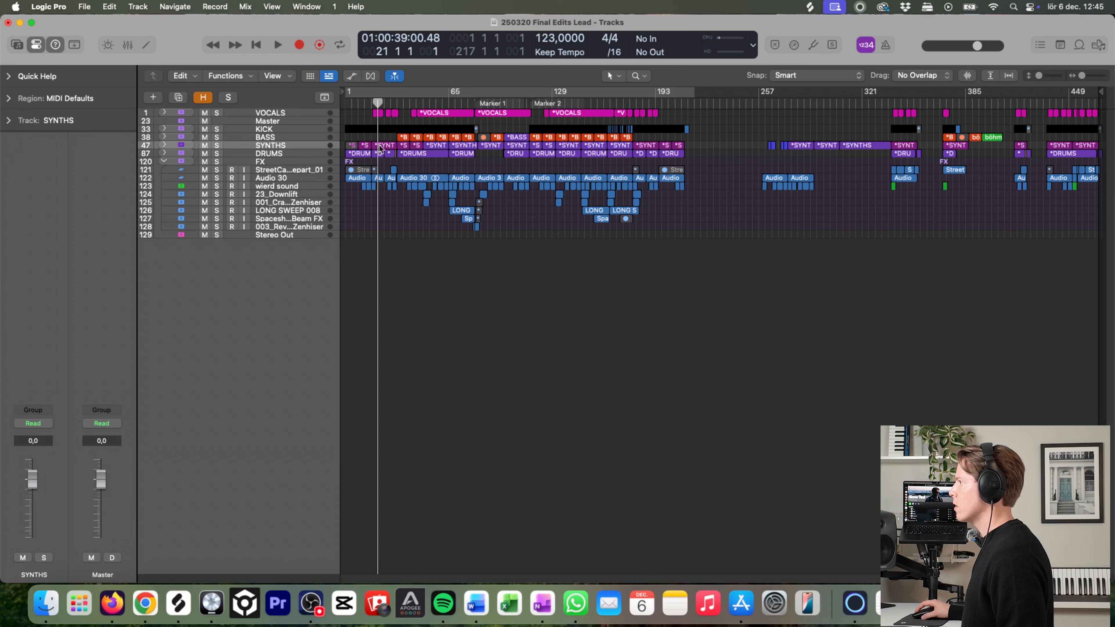
left_click(165, 162)
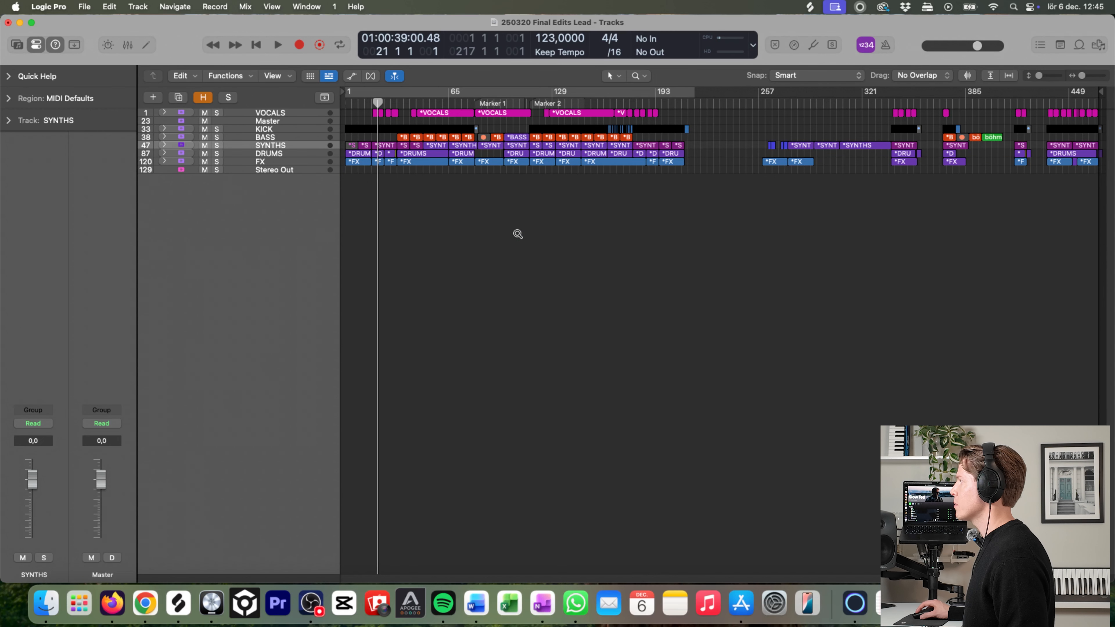
Step: Set the cycle range from bar 33 to bar 41 and place the playhead at bar 32
left_click_drag(532, 238, 347, 109)
left_click_drag(539, 95, 587, 97)
scroll(488, 281, "down", 1)
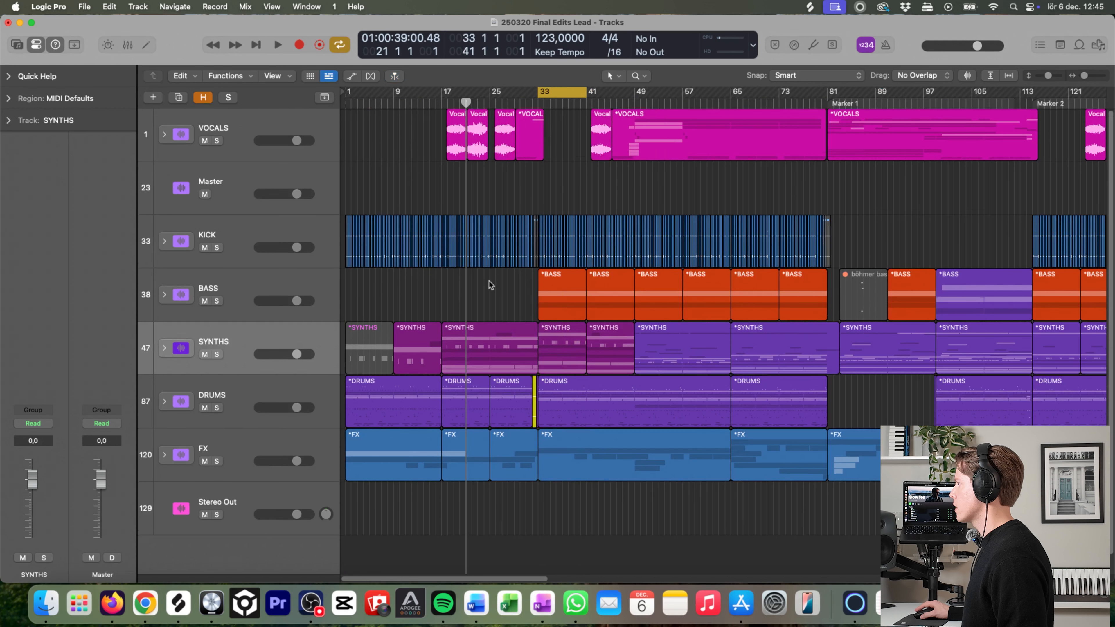
left_click(533, 99)
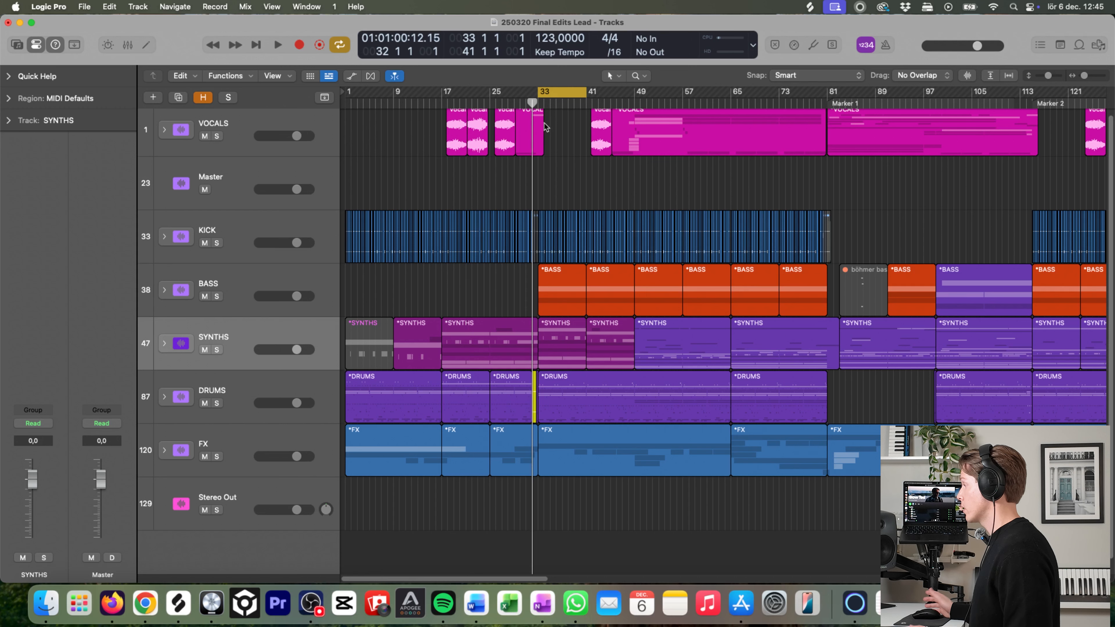
Step: Expand the DRUMS stack, solo it and play the cycle range
left_click(163, 398)
scroll(564, 395, "down", 3)
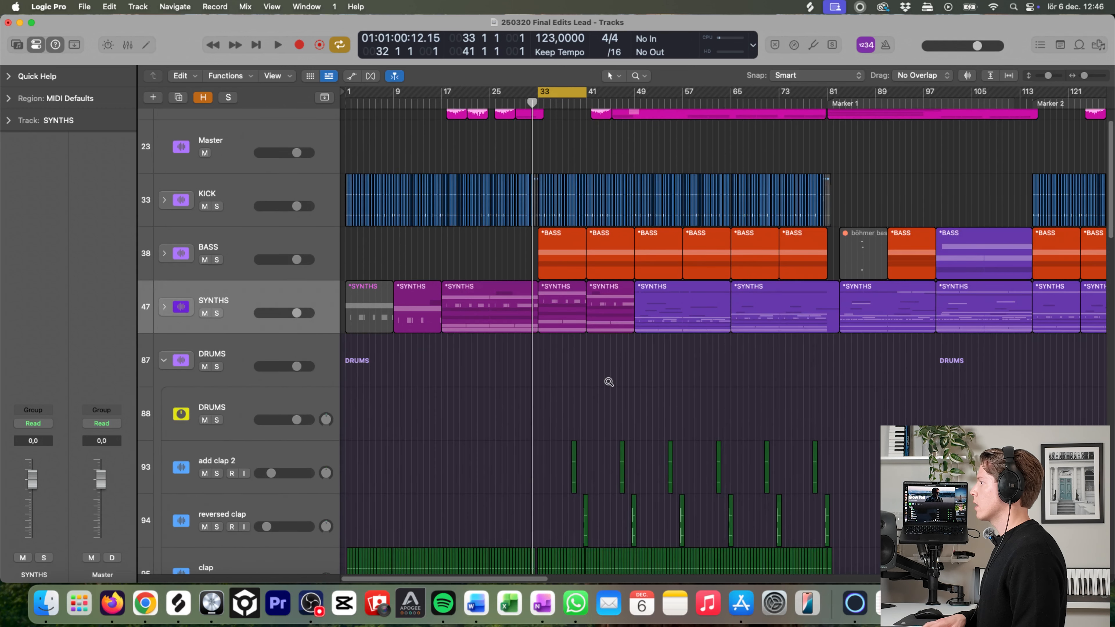
scroll(610, 382, "down", 8)
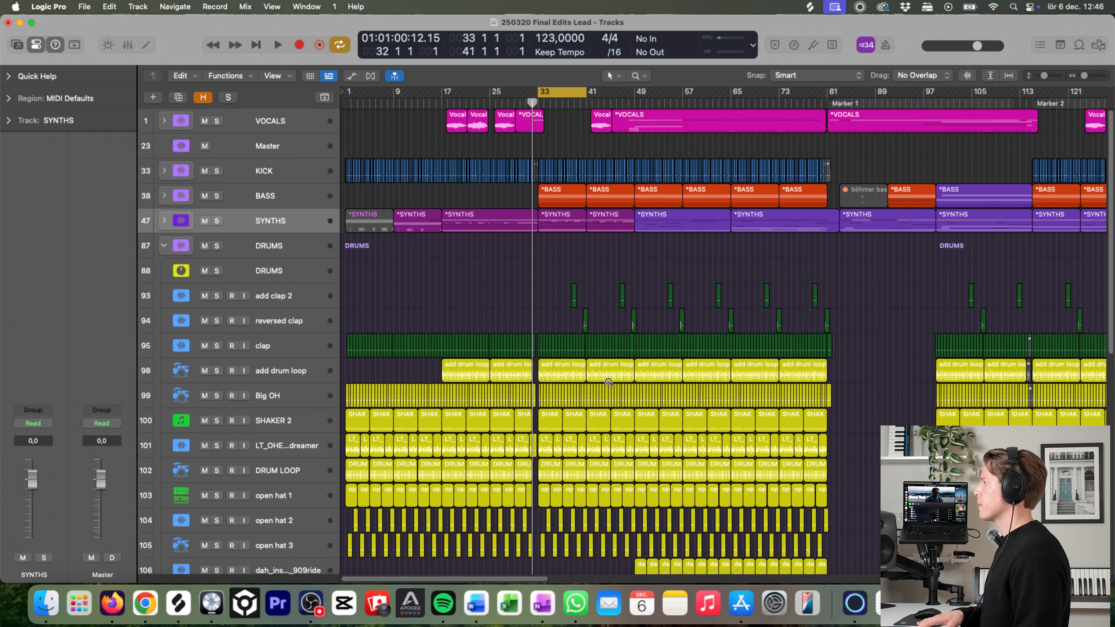
scroll(609, 382, "down", 5)
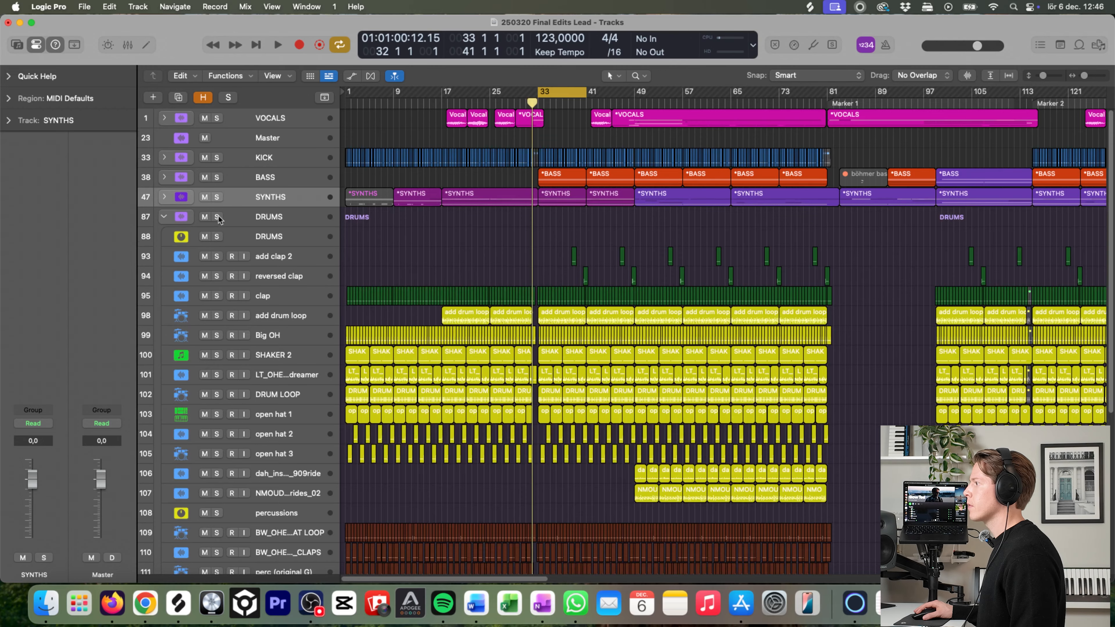
left_click(217, 218)
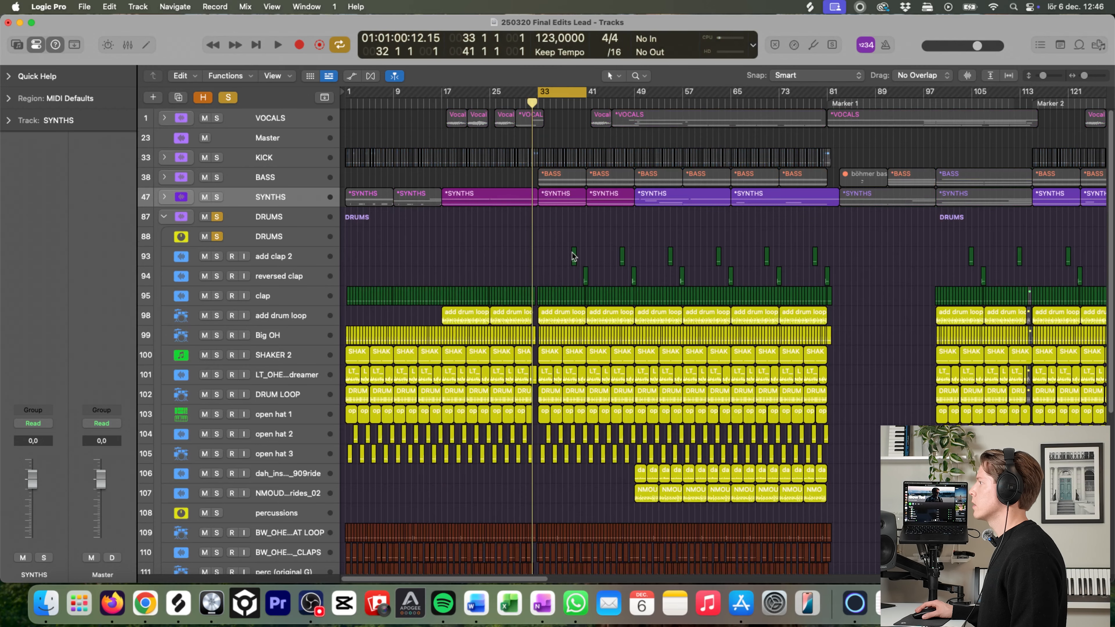
key("space")
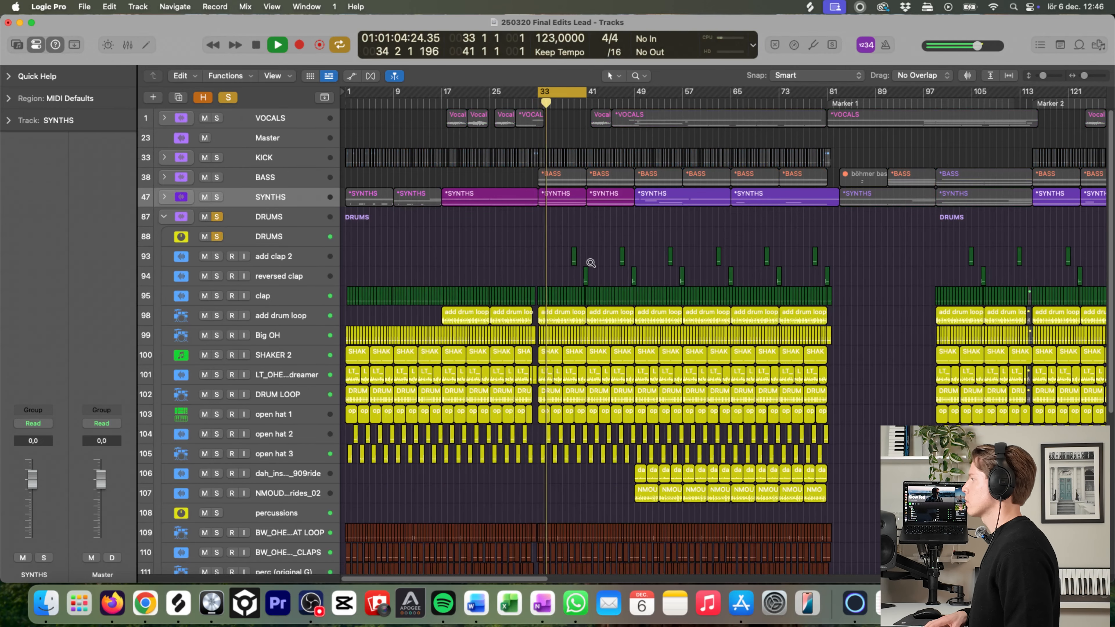
Step: Solo the KICK stack together with the drums during playback and expand it to show its tracks
key("super+Right")
key("super+Right")
key("super+Right")
key("super+Right")
key("super+Right")
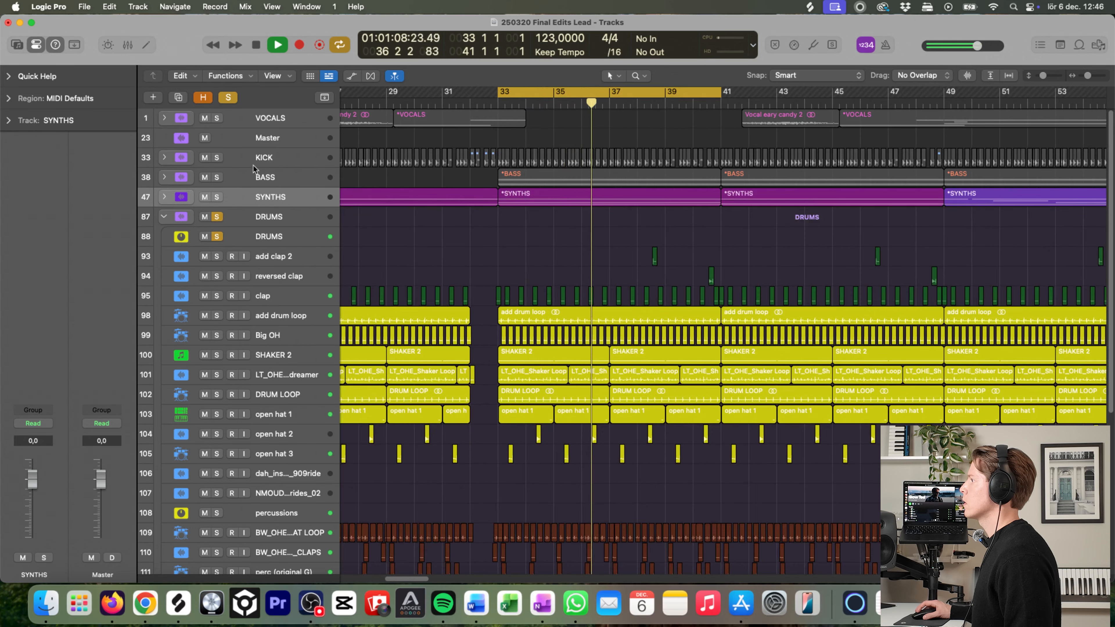
left_click(216, 157)
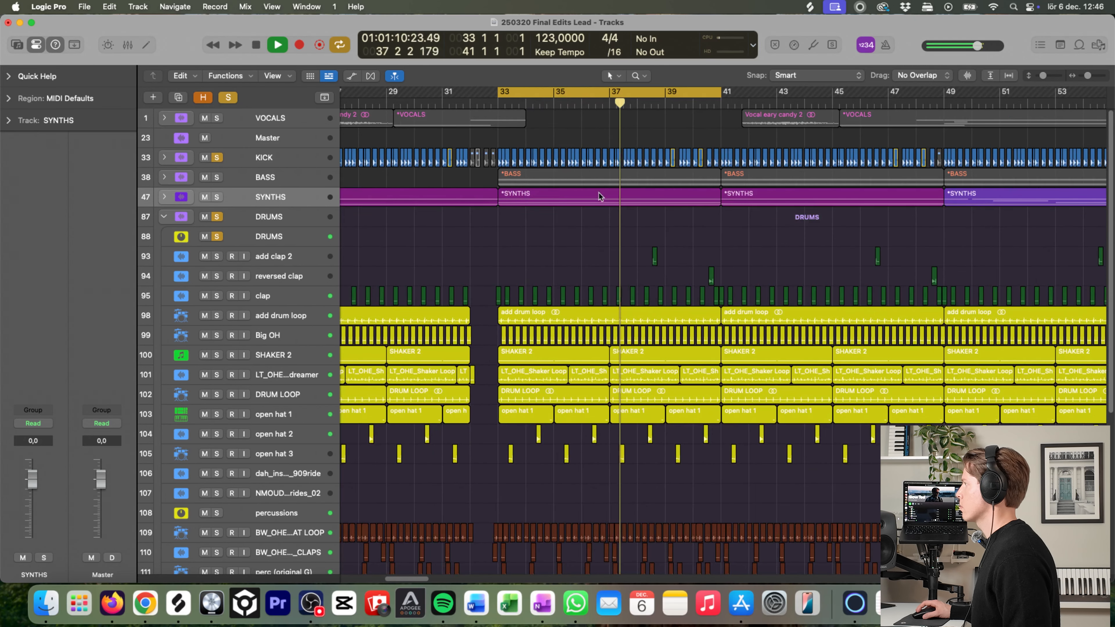
left_click(164, 158)
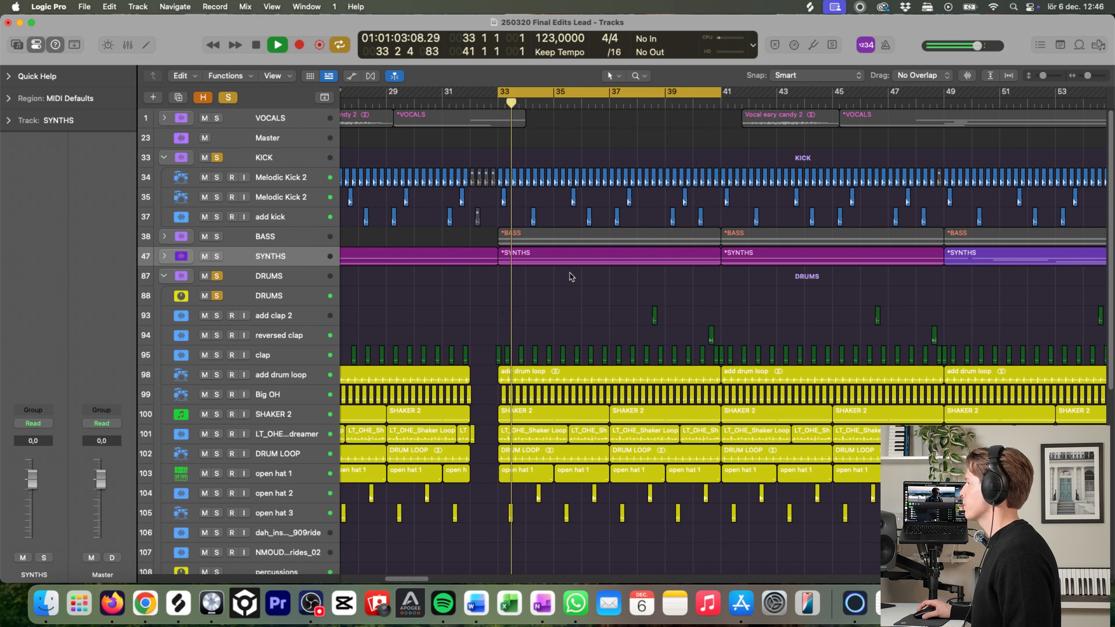
Step: Stop playback and remove the solo from the KICK and DRUMS stacks
key("space")
left_click(217, 158)
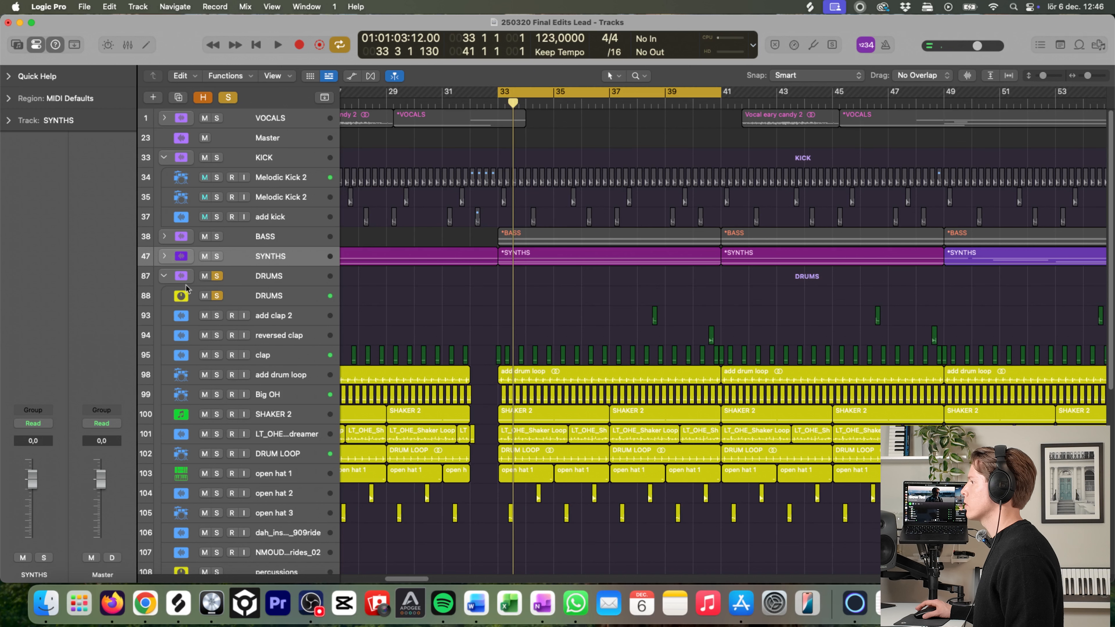
left_click(217, 276)
Step: Examine the drum and percussion tracks of the DRUMS stack around the cycle range
scroll(552, 337, "down", 3)
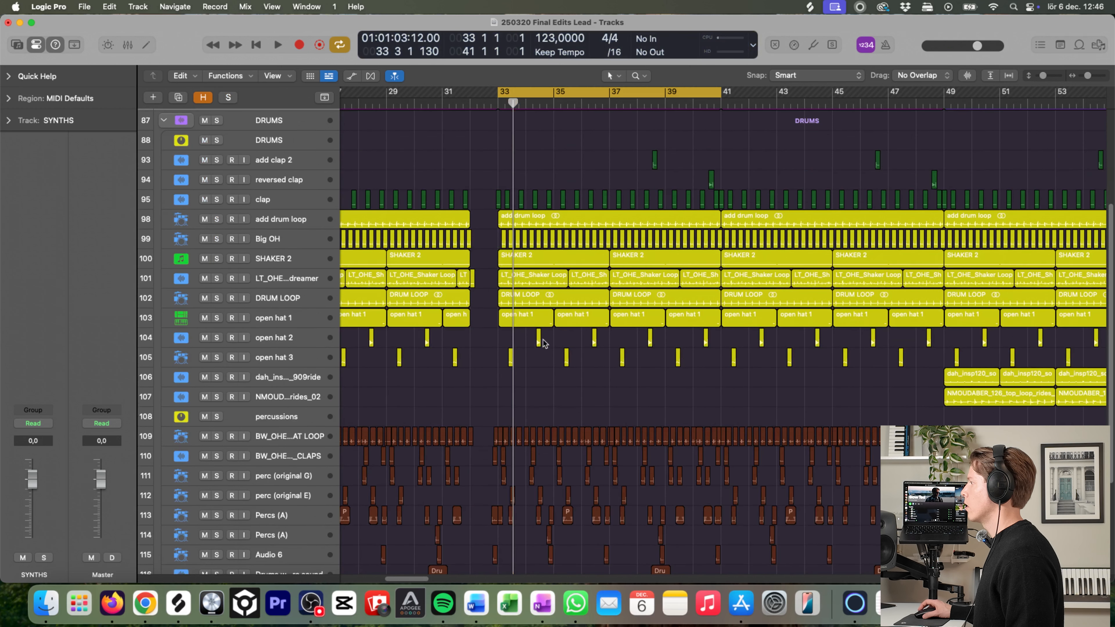
scroll(597, 371, "up", 5)
scroll(531, 373, "down", 2)
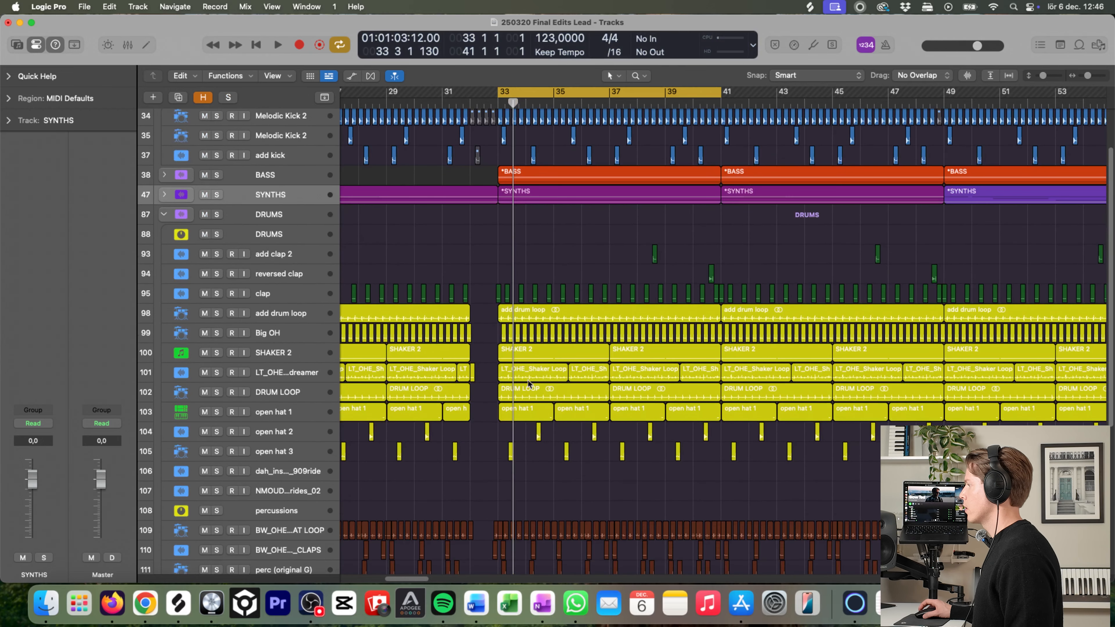
left_click_drag(432, 449, 792, 280)
left_click(616, 179)
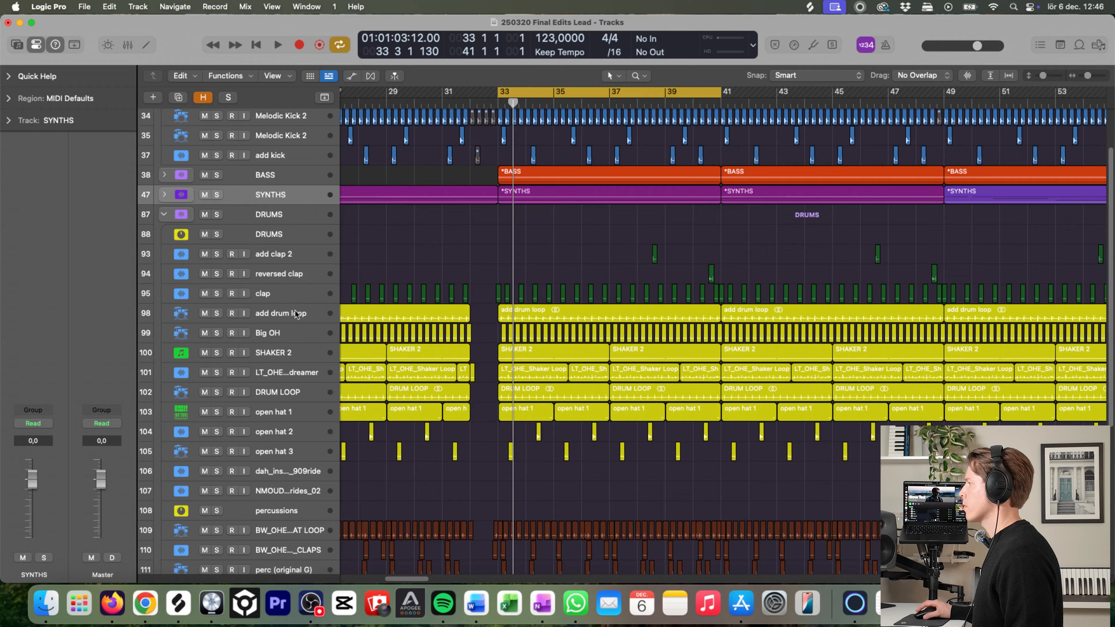
scroll(294, 319, "down", 1)
scroll(479, 270, "down", 3)
scroll(513, 349, "down", 4)
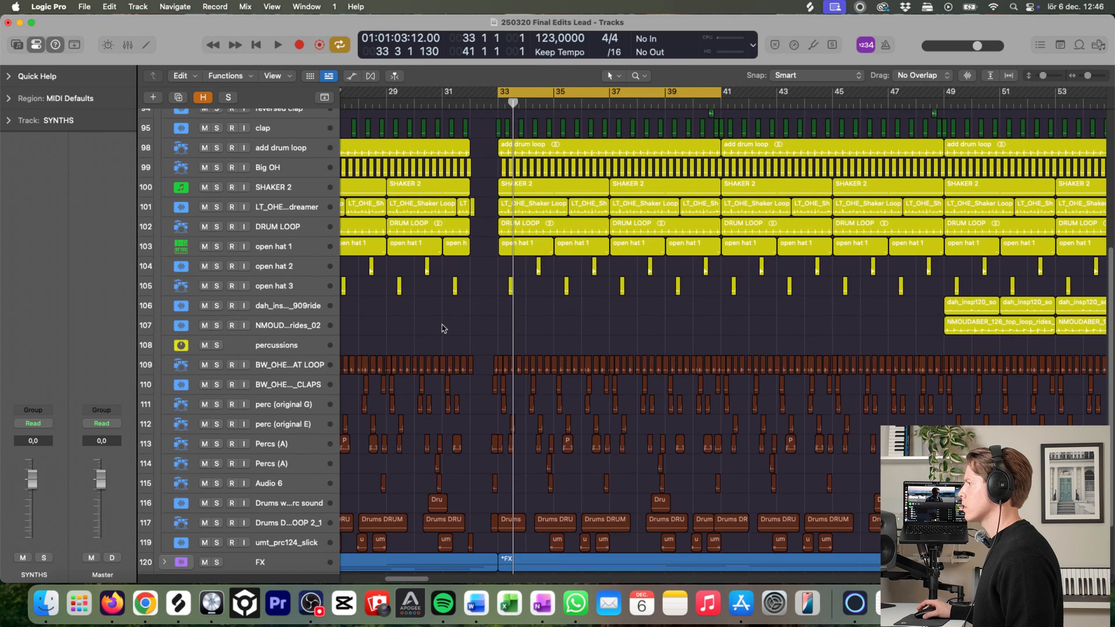
Step: Solo the percussions track 108, play the cycle range and take a closer look at the percussion regions from bar 33
left_click(185, 347)
left_click(217, 345)
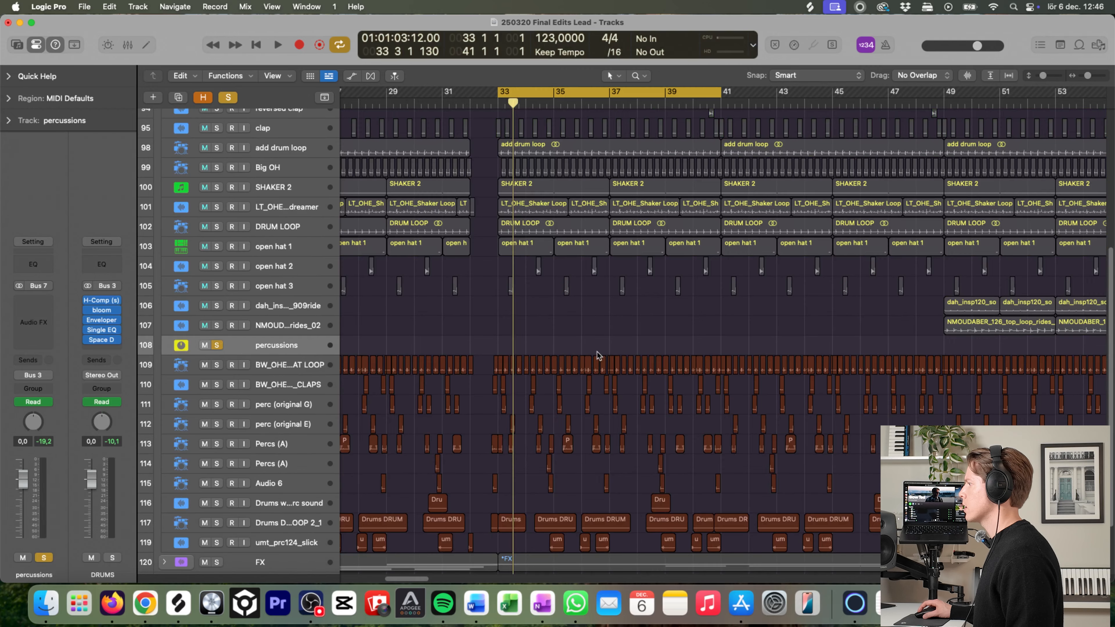
key("space")
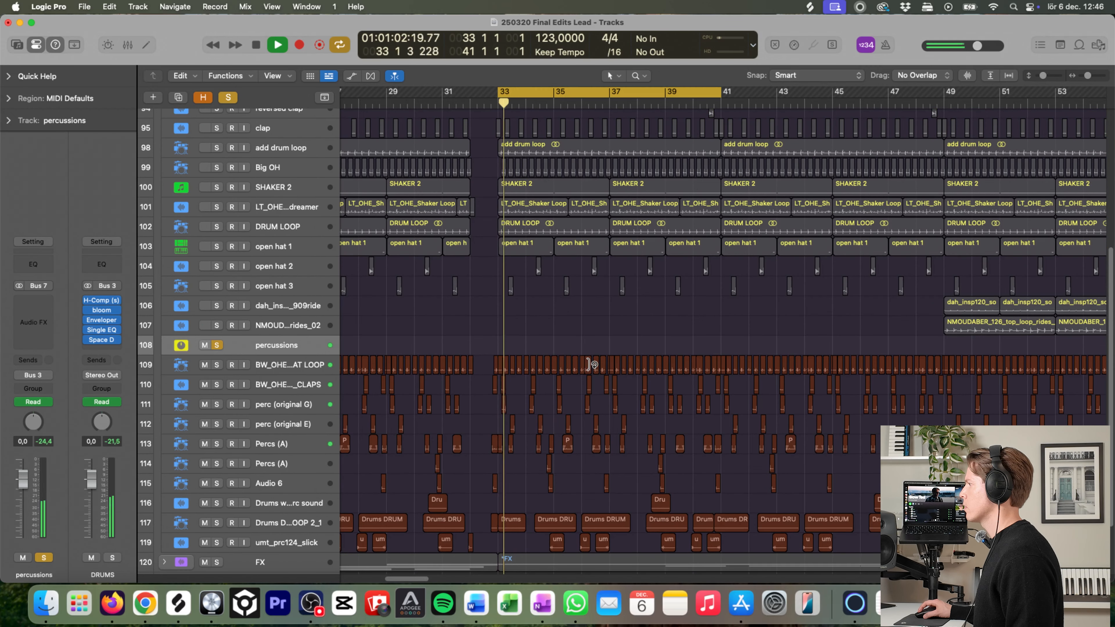
scroll(554, 357, "down", 5)
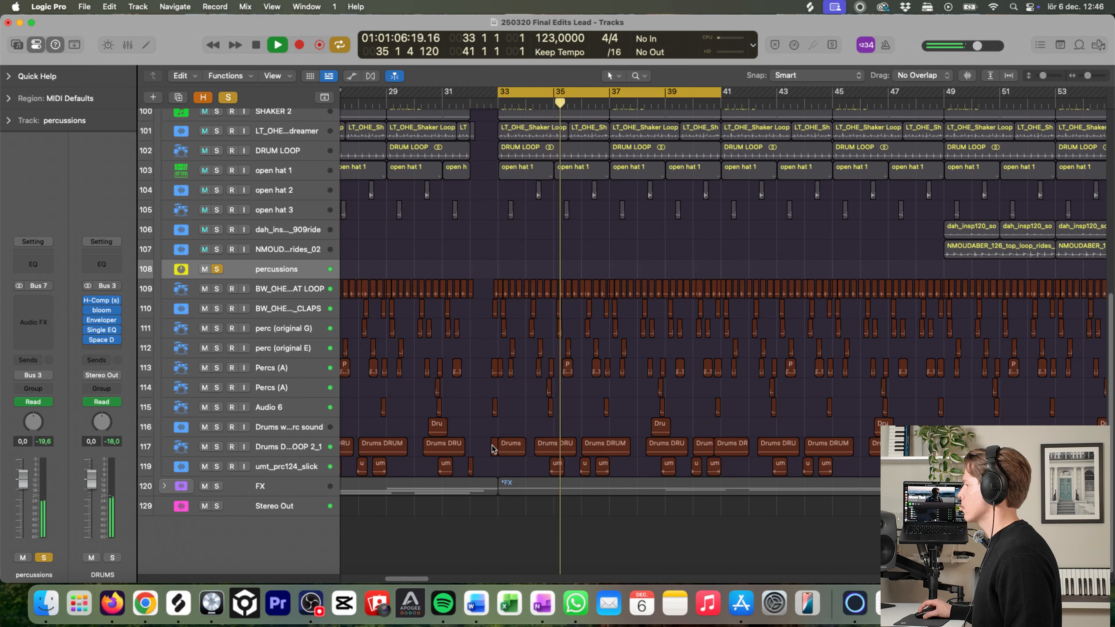
left_click_drag(466, 470, 806, 255)
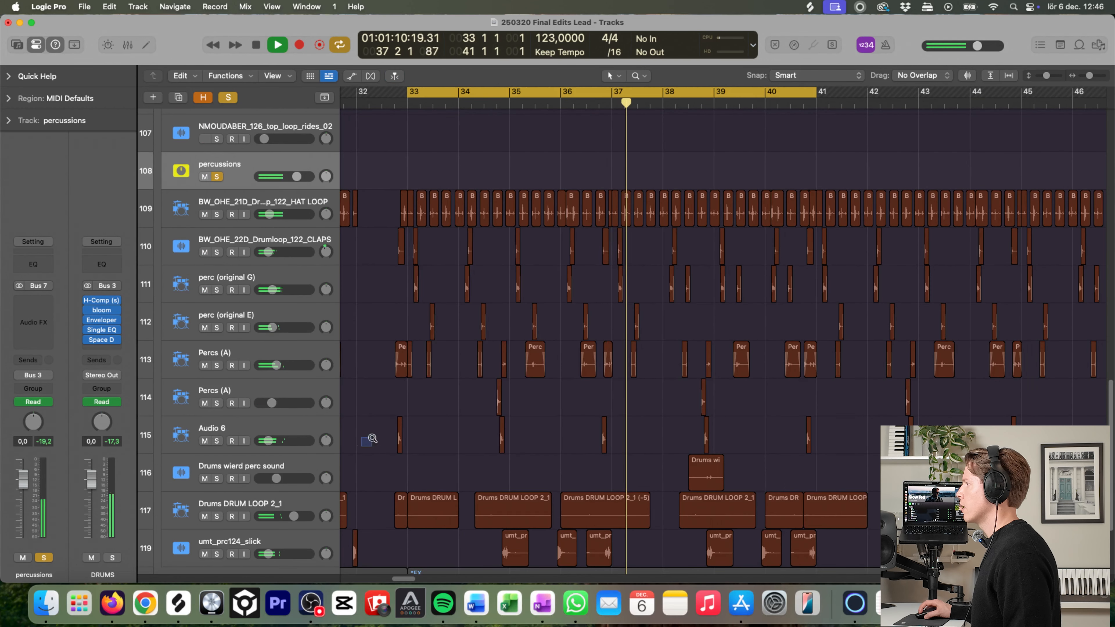
left_click_drag(369, 438, 625, 233)
left_click(647, 307, "super")
left_click(598, 309, "super")
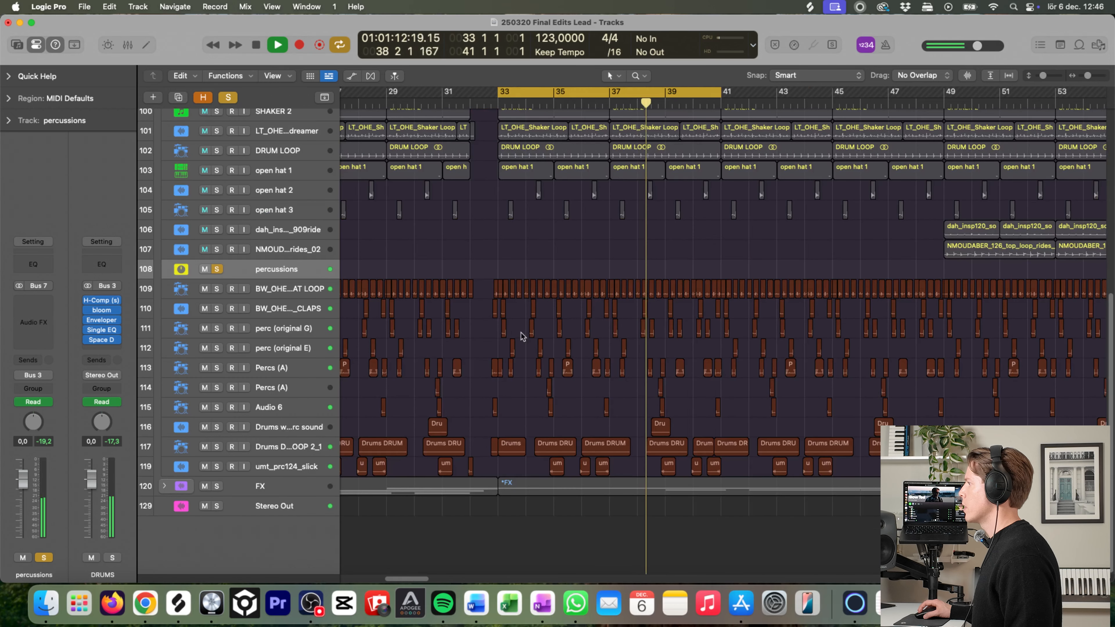
Step: Replace the percussions solo with a solo on HAT LOOP track 109 and play its regions close-up from bar 33
key("space")
left_click_drag(459, 401, 703, 247)
left_click(258, 219)
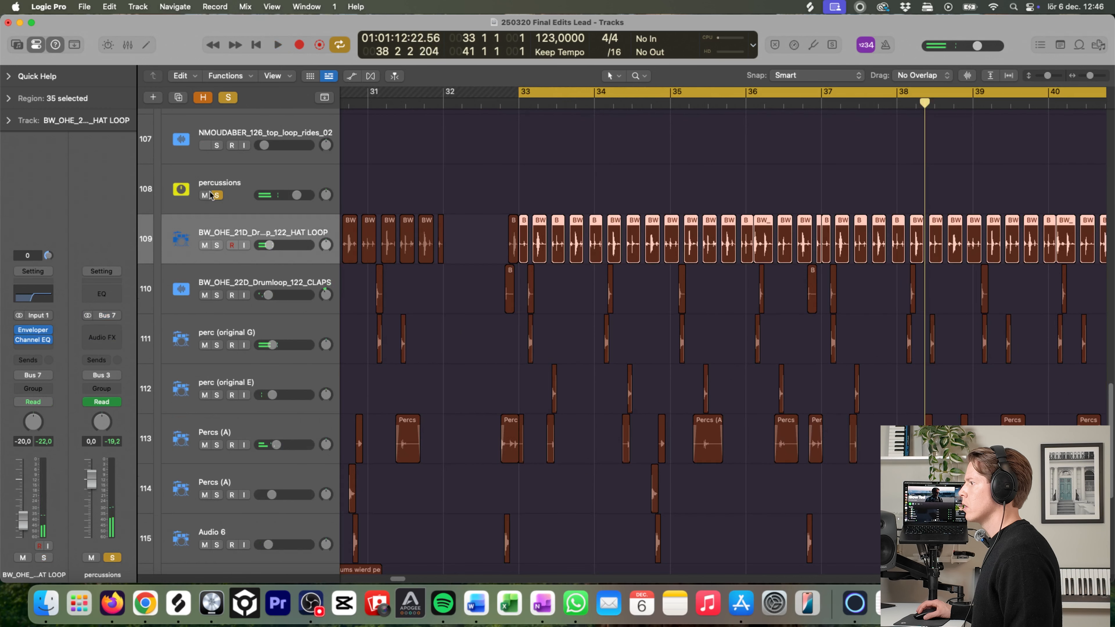
left_click(220, 247)
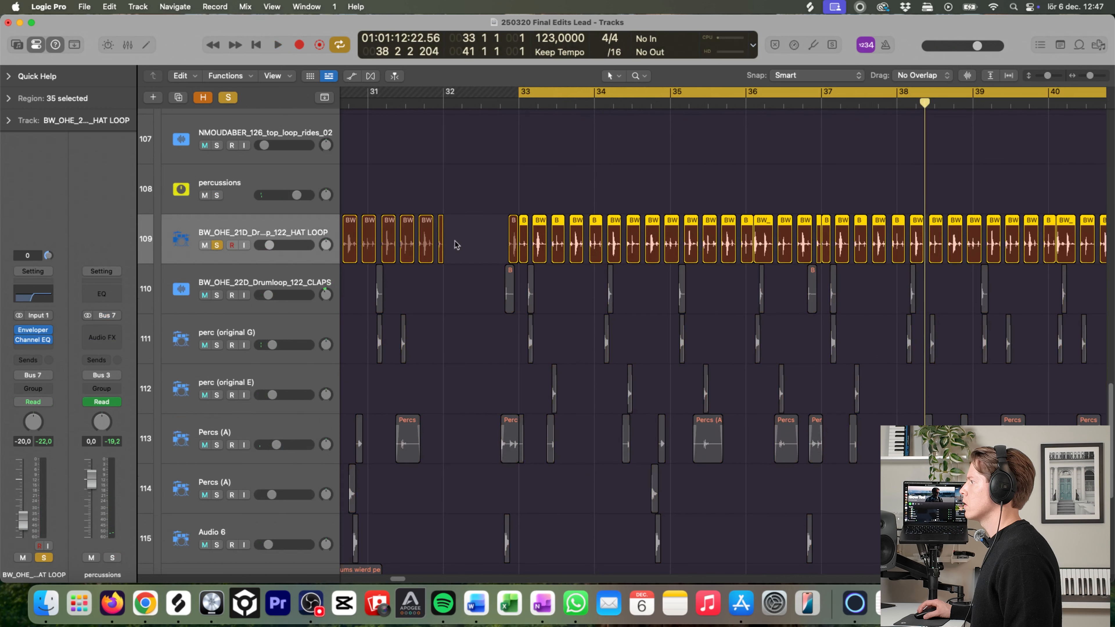
left_click_drag(457, 246, 691, 231)
left_click_drag(469, 252, 642, 177)
left_click(650, 188)
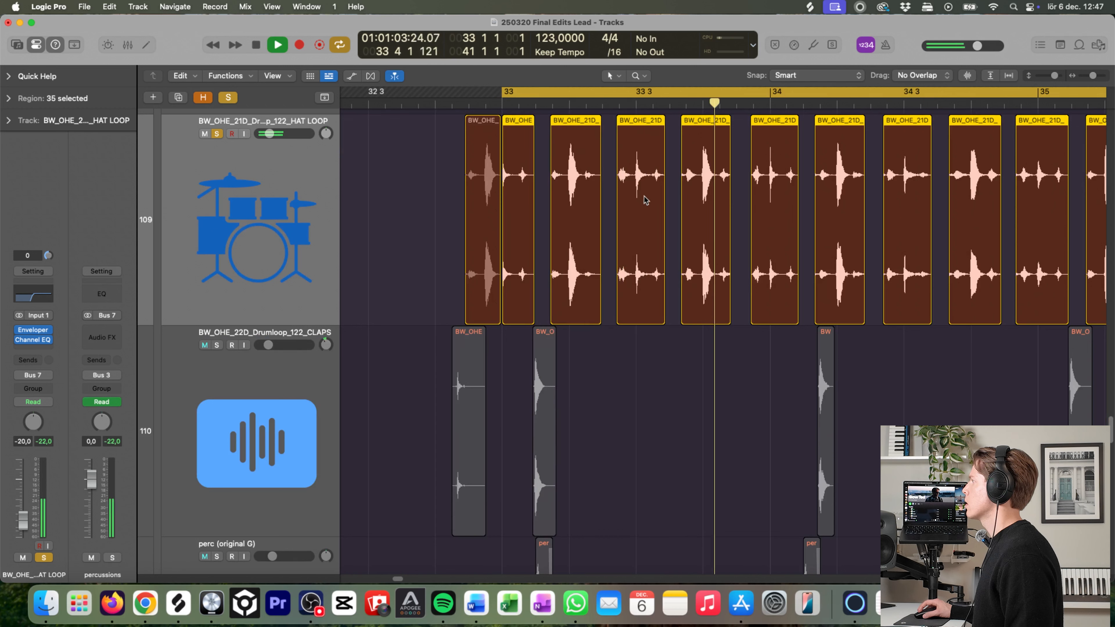
Step: Replace the HAT LOOP solo with a solo on CLAPS track 110, play from bar 33 and select the track
left_click(772, 198)
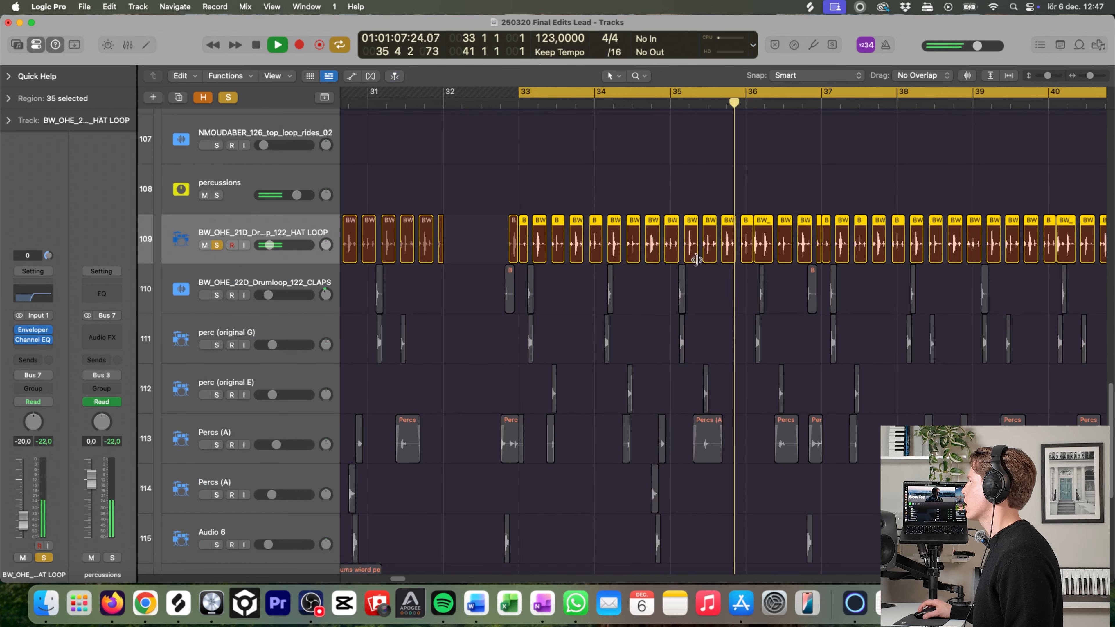
key("space")
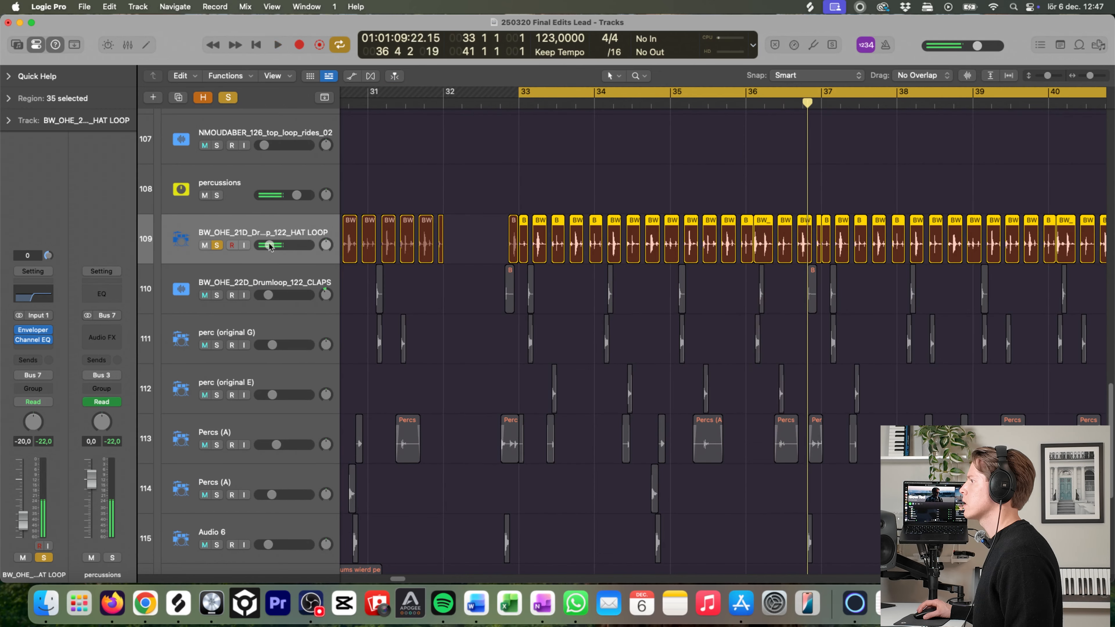
left_click(217, 245)
left_click(217, 295)
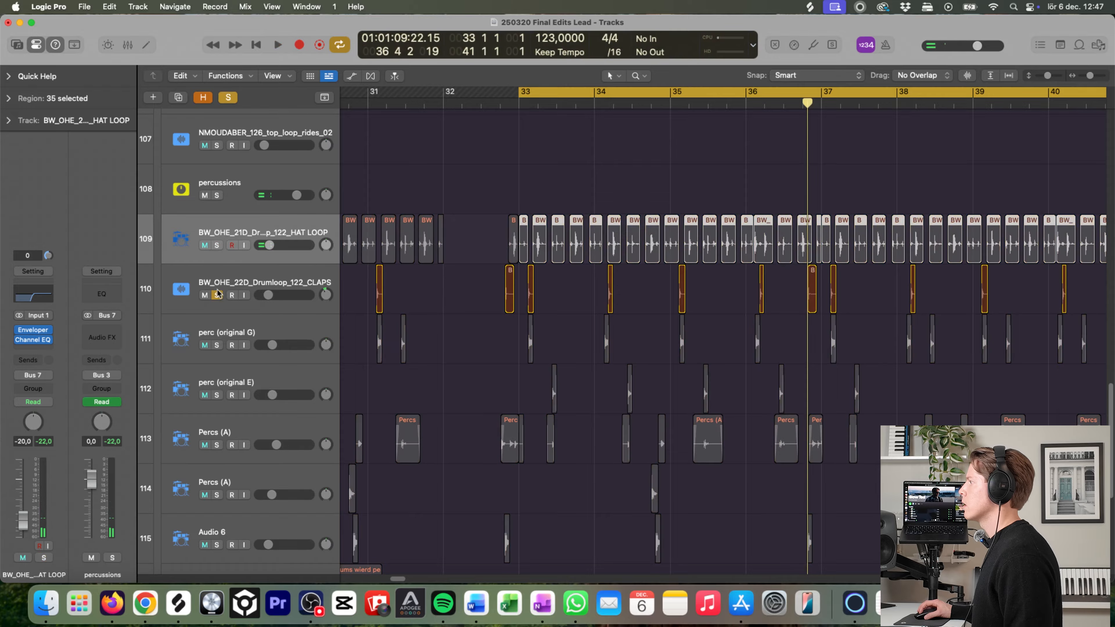
key("space")
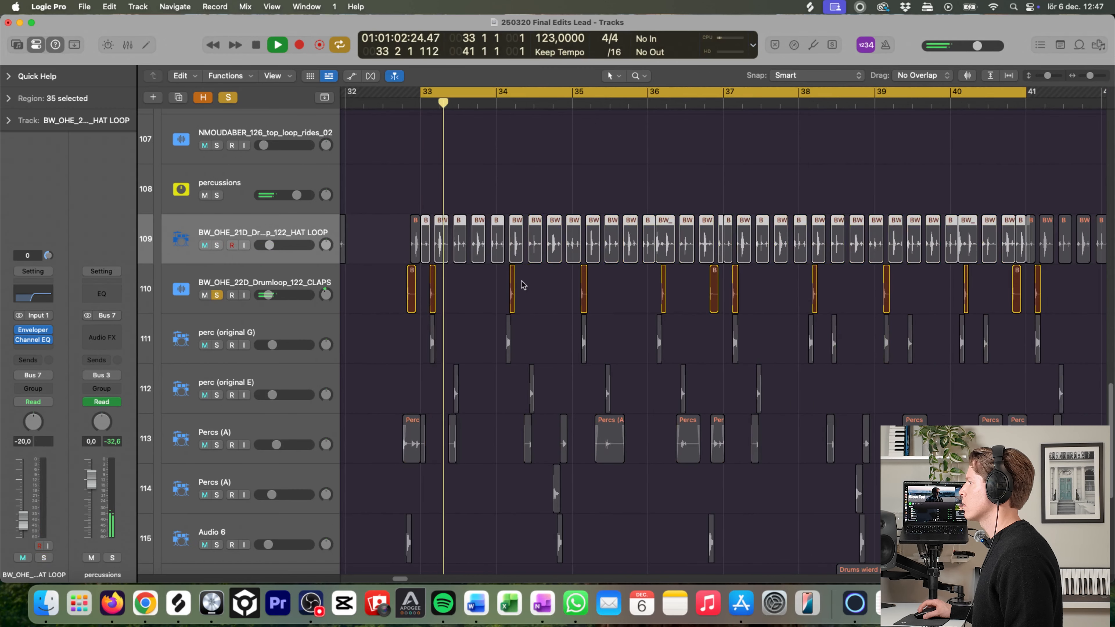
left_click(265, 281)
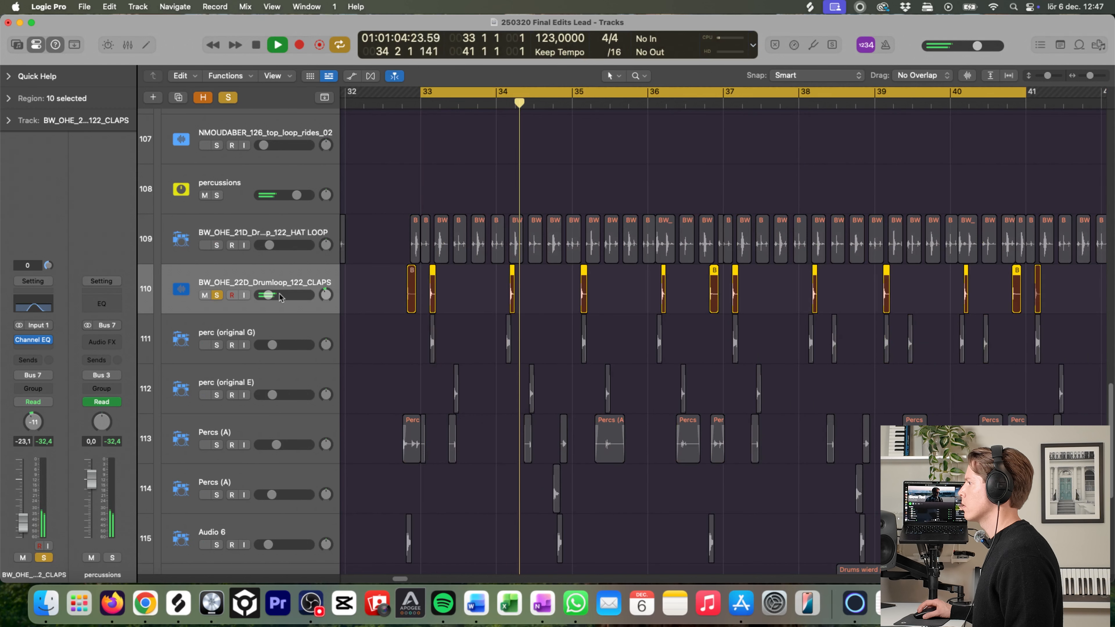
Step: Add a solo on perc (original G) track 111, play it together with the claps and select the track
left_click(217, 345)
key("space")
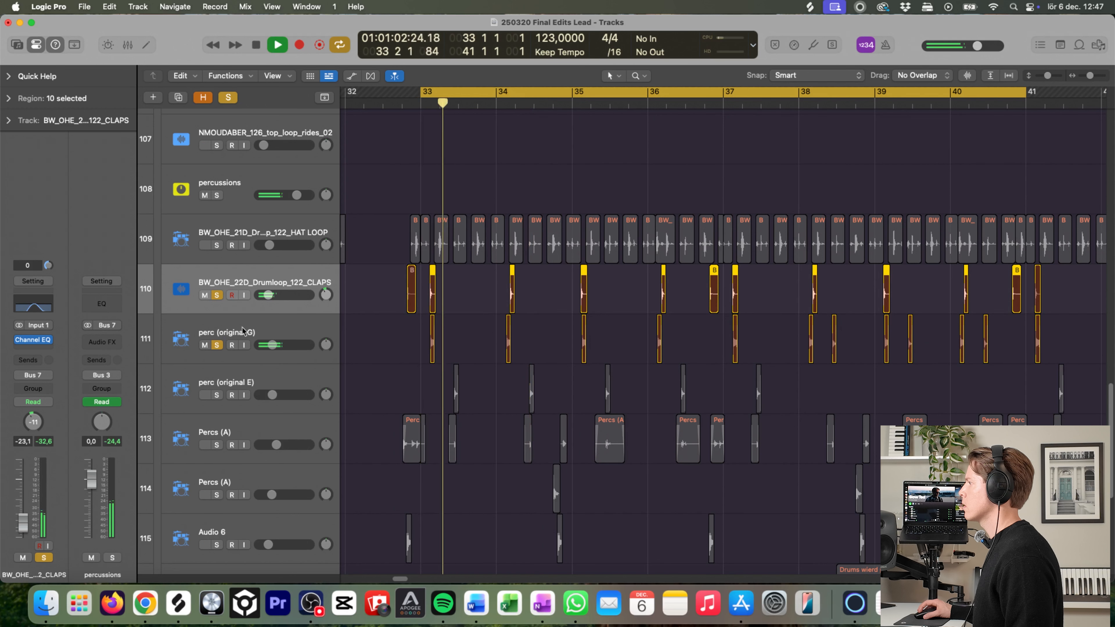
left_click(265, 337)
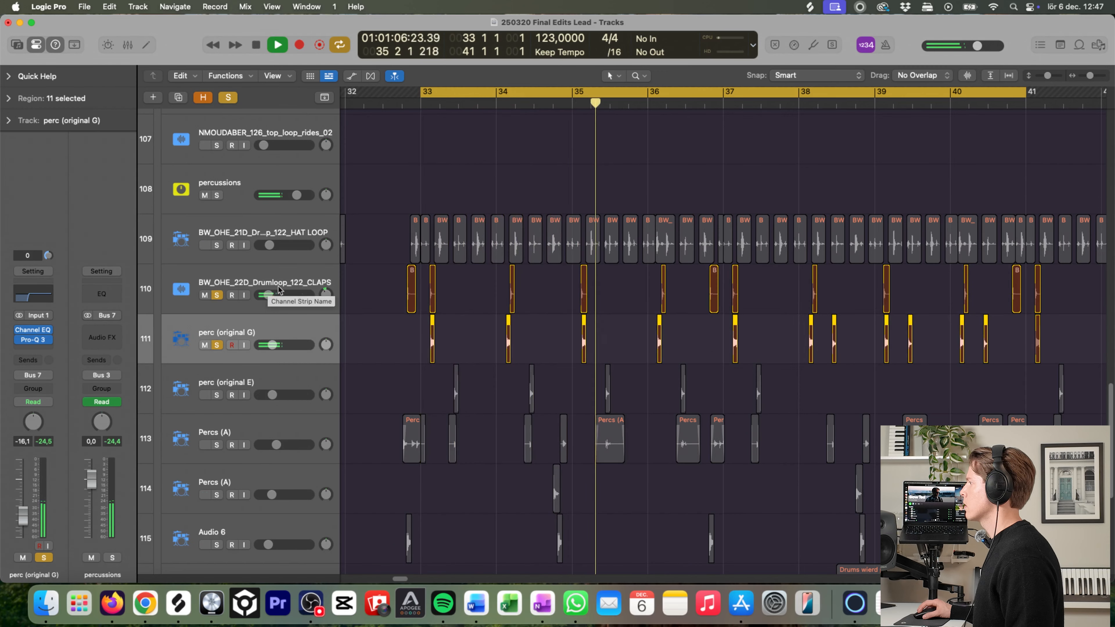
Step: Add a solo on perc (original E) track 112, play from bar 33 and leave only that track soloed and selected
key("space")
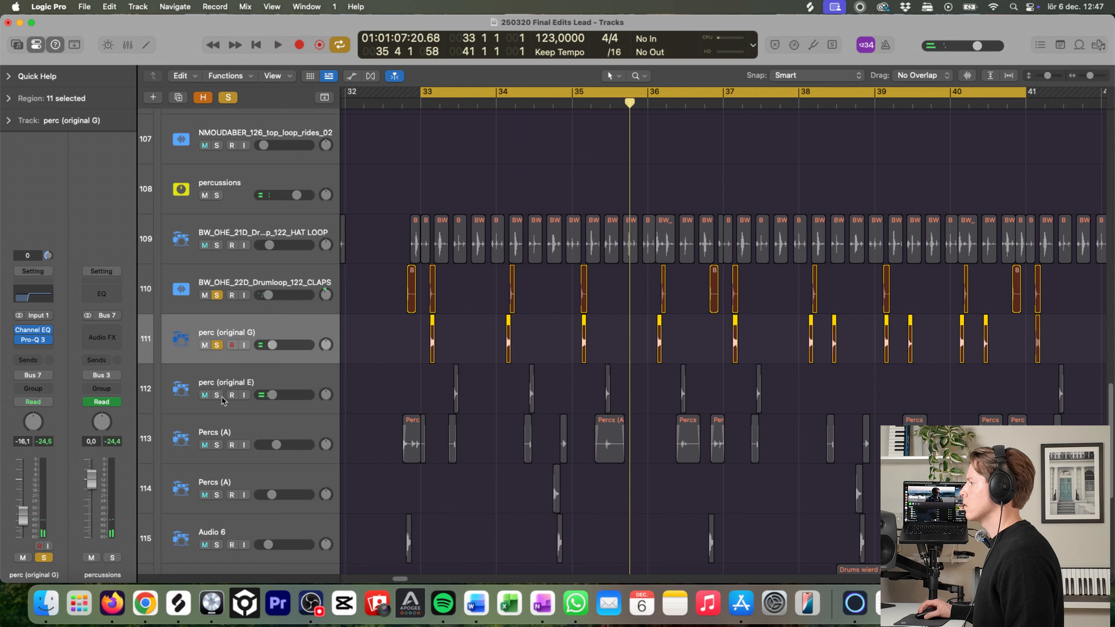
key("space")
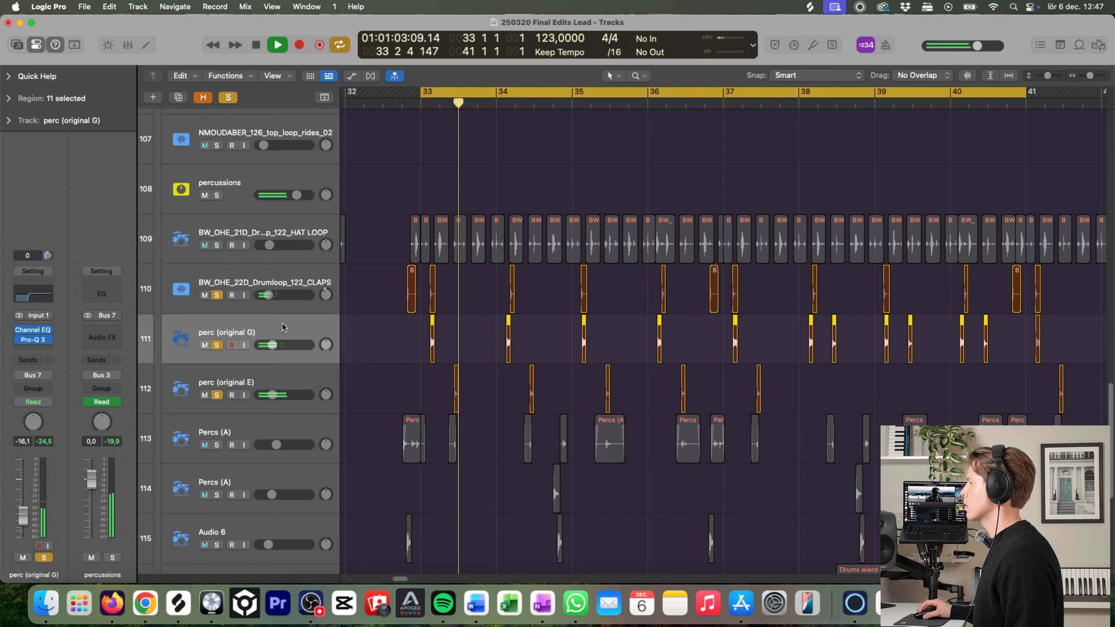
left_click(267, 376)
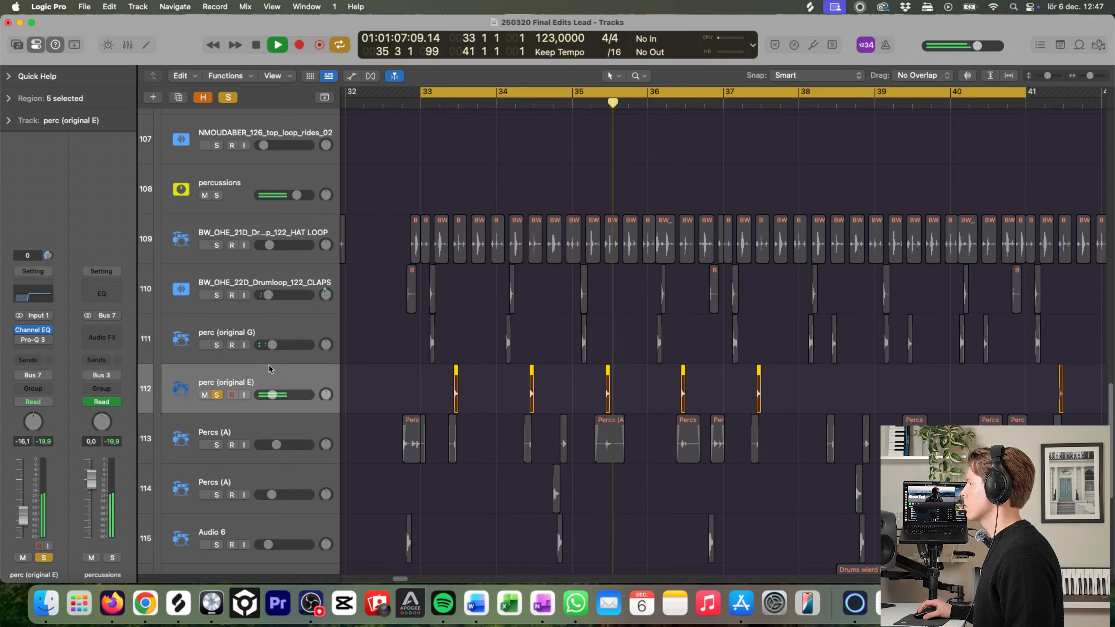
Step: Move the solo from perc (original E) to Percs (A) track 113, play from bar 33 and select the track
left_click(217, 395)
key("space")
left_click(217, 445)
key("space")
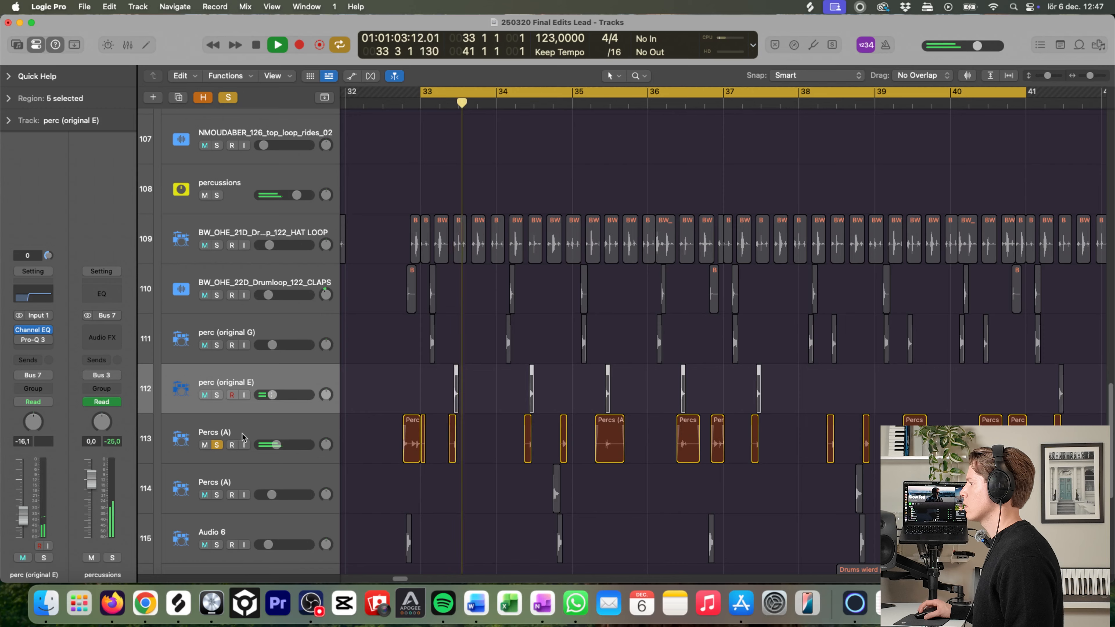
left_click(252, 433)
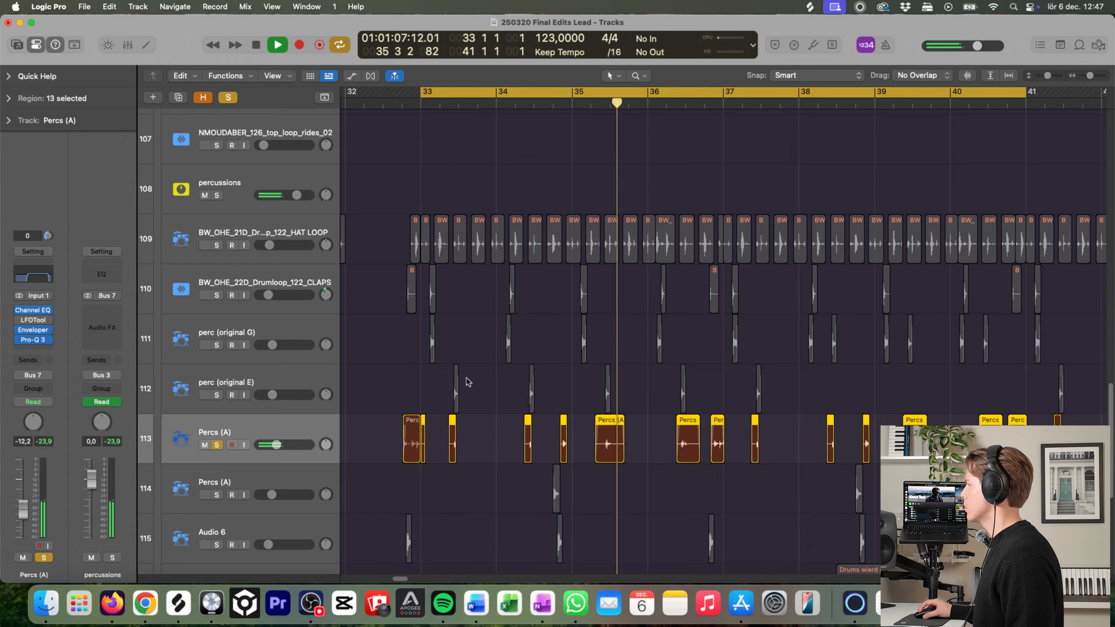
Step: Move the solo from track 113 to the second Percs (A) track, 114, and play it from the middle of bar 34
key("space")
left_click(217, 445)
left_click(216, 494)
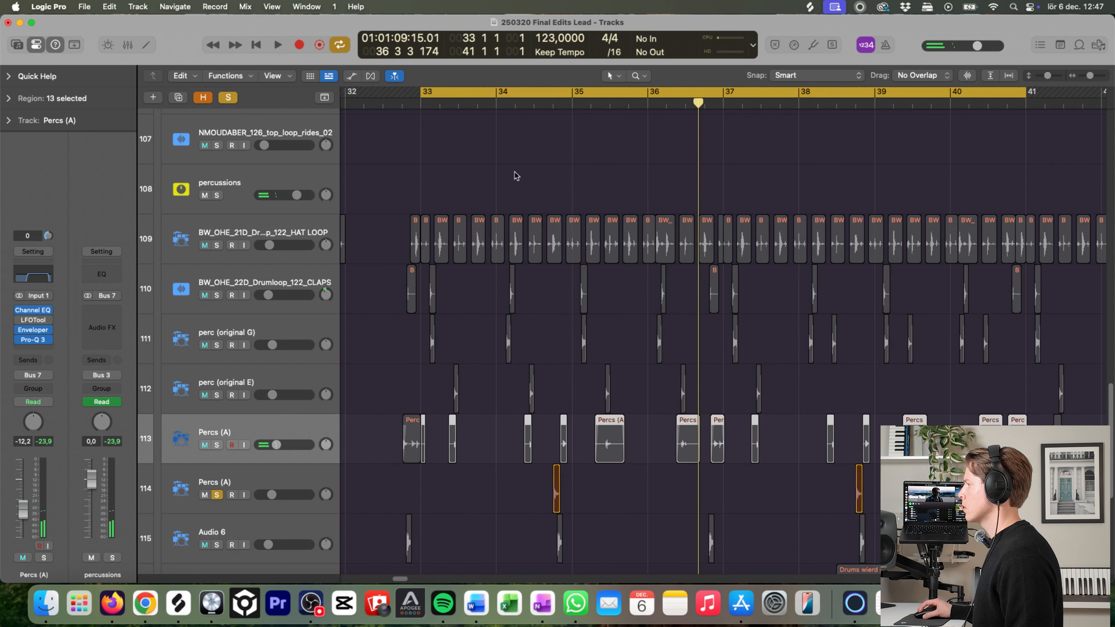
left_click(547, 102)
key("space")
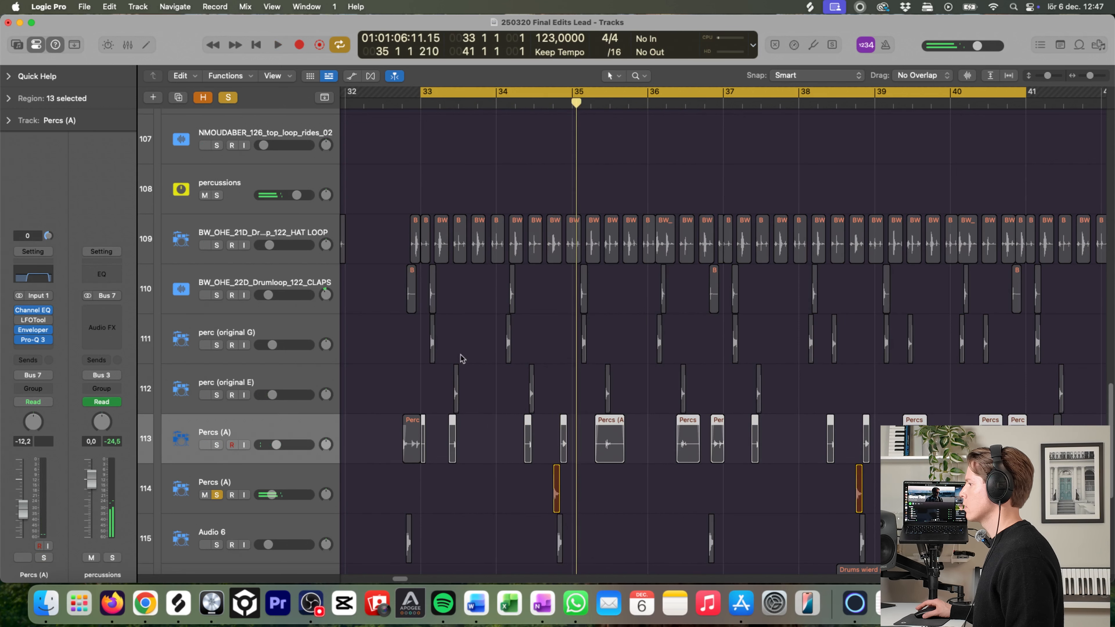
Step: Move the solo from track 114 to Audio 6 track 115, play from just before bar 33, then remove the solo
key("space")
scroll(228, 431, "down", 2)
left_click(218, 438)
left_click(216, 489)
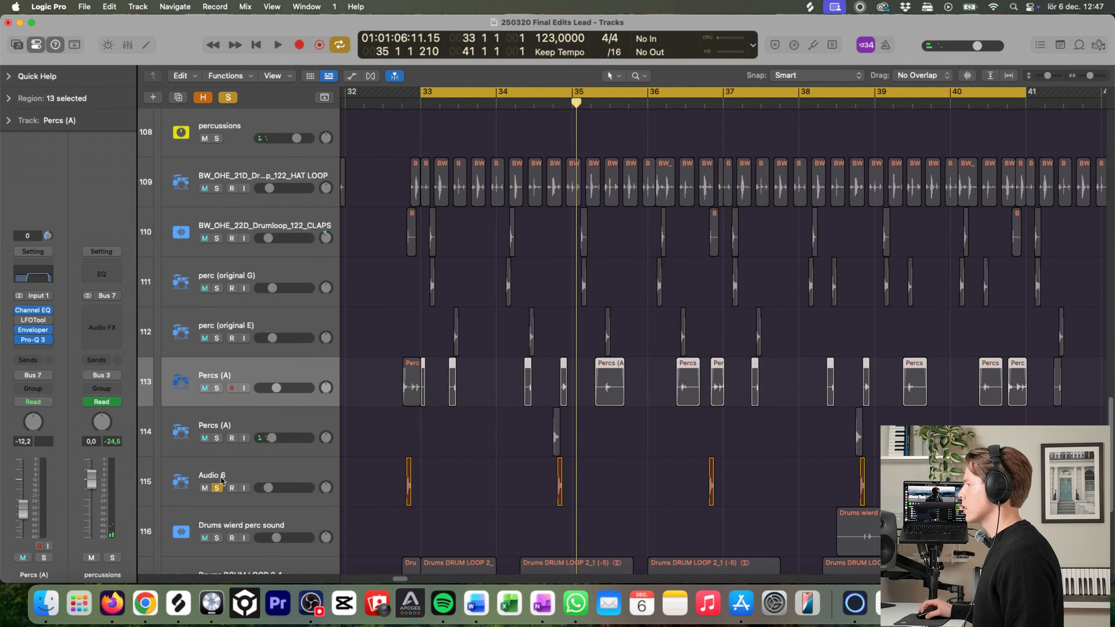
left_click(411, 101)
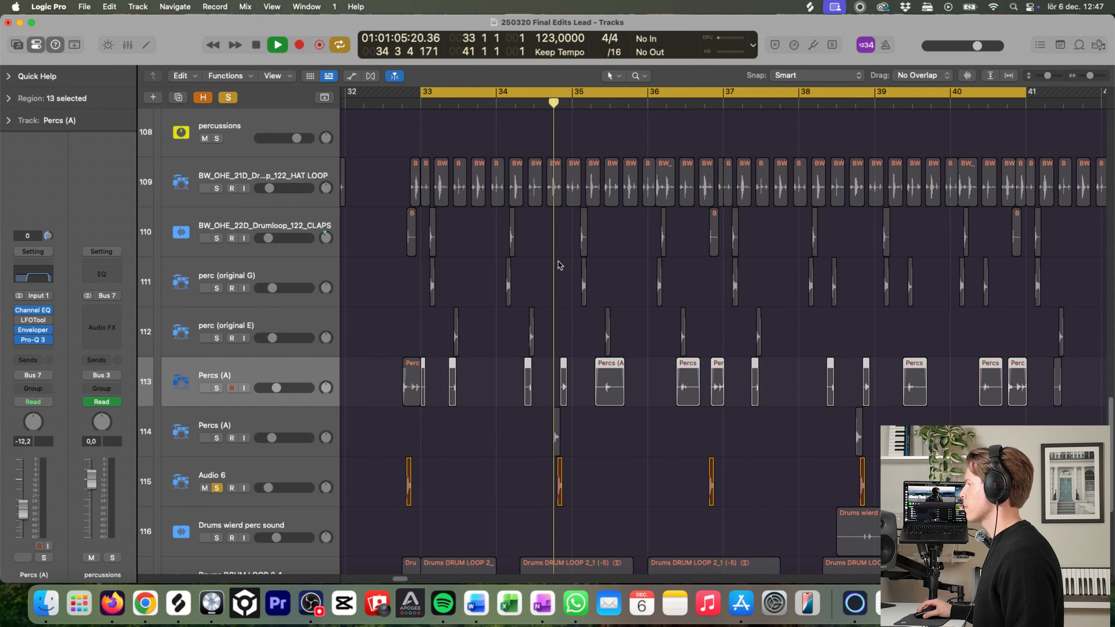
scroll(560, 265, "down", 3)
left_click(216, 398)
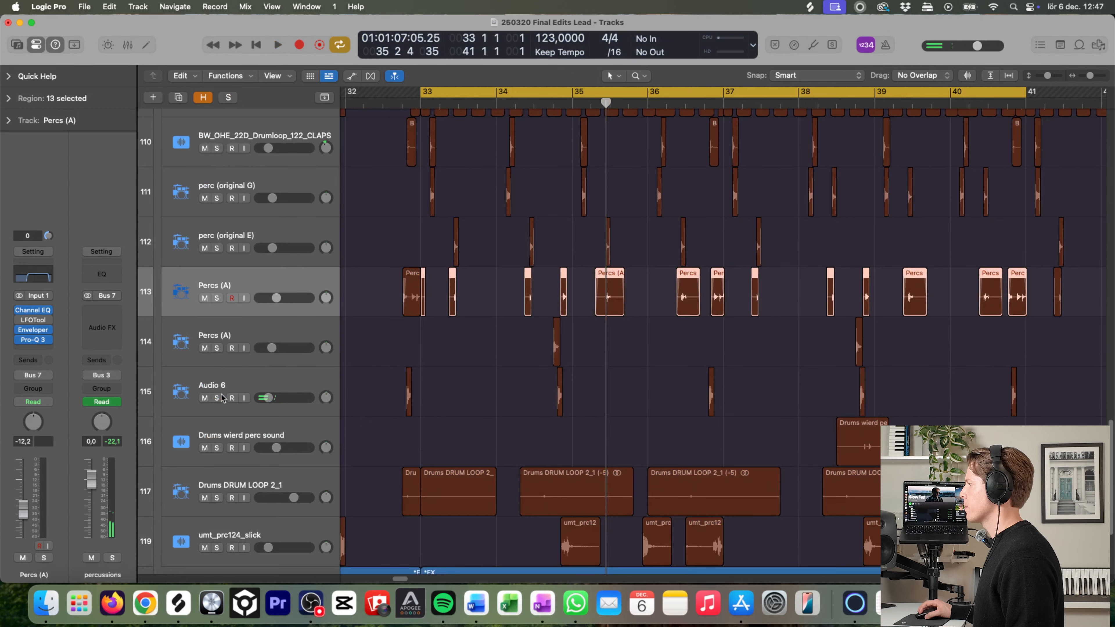
scroll(408, 354, "down", 1)
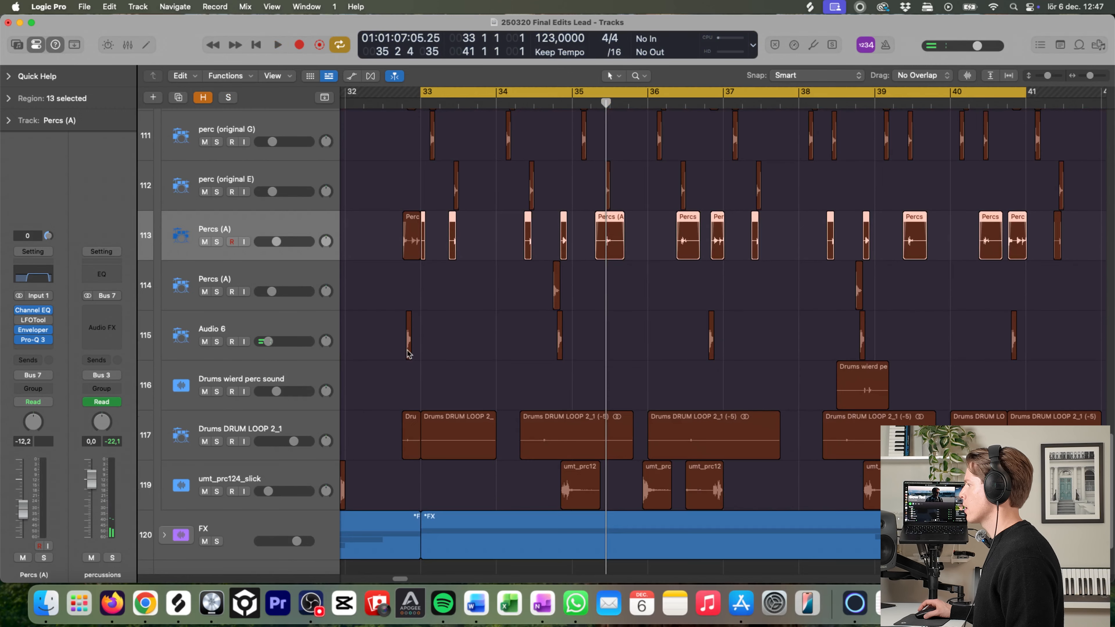
left_click(217, 441)
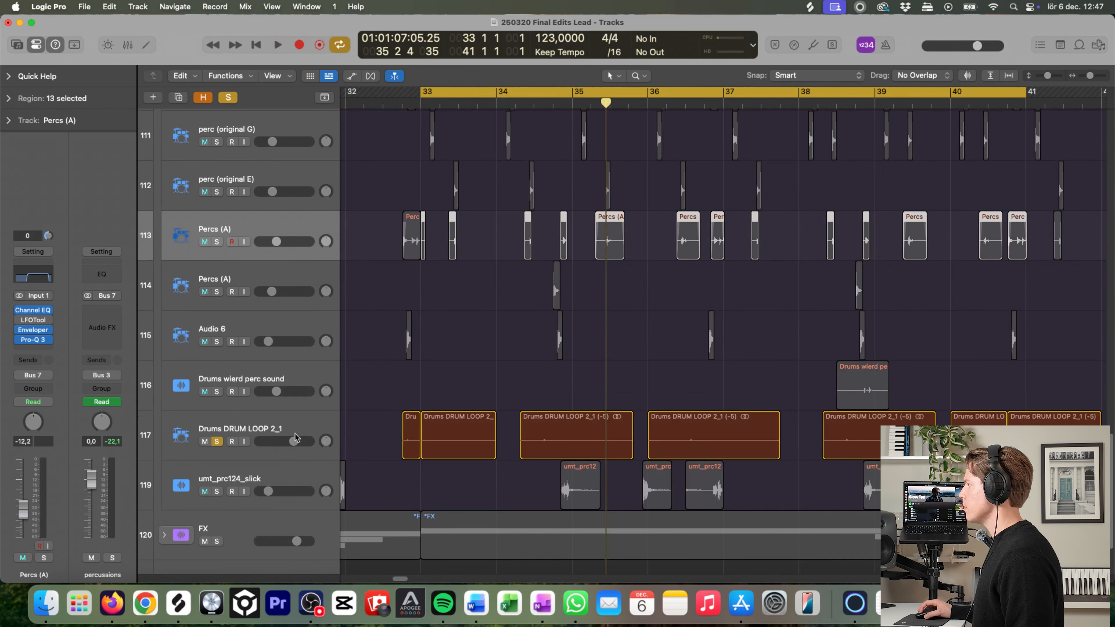
left_click(215, 493)
left_click(218, 443)
left_click(217, 492)
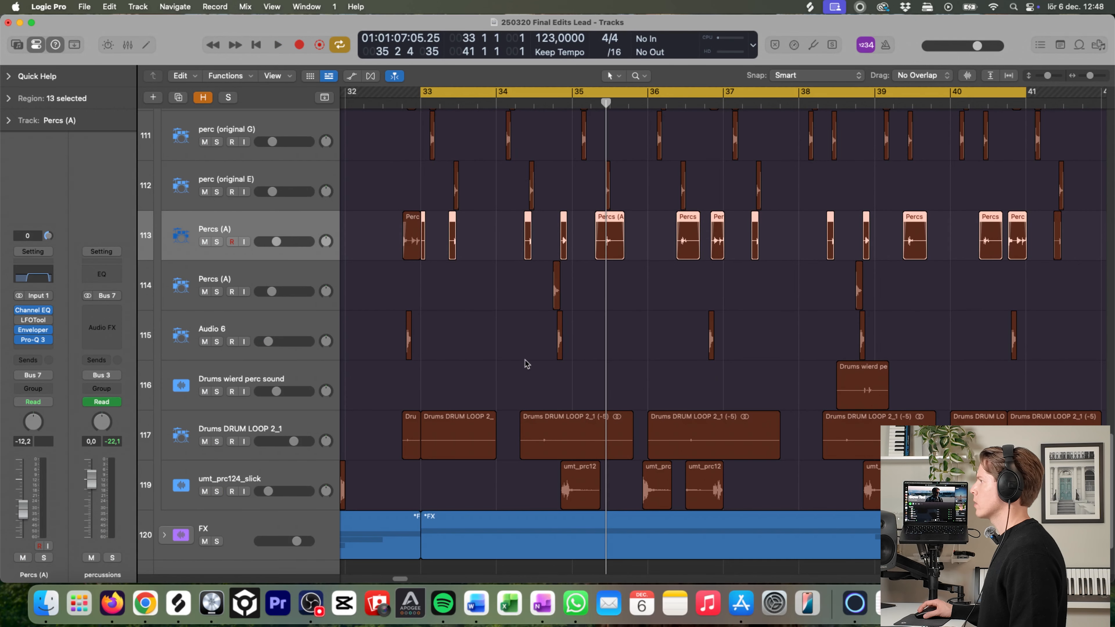
Step: Select Drums DRUM LOOP 2_1 track 117, solo it together with umt_prc124_slick track 119 and play both
left_click(510, 350)
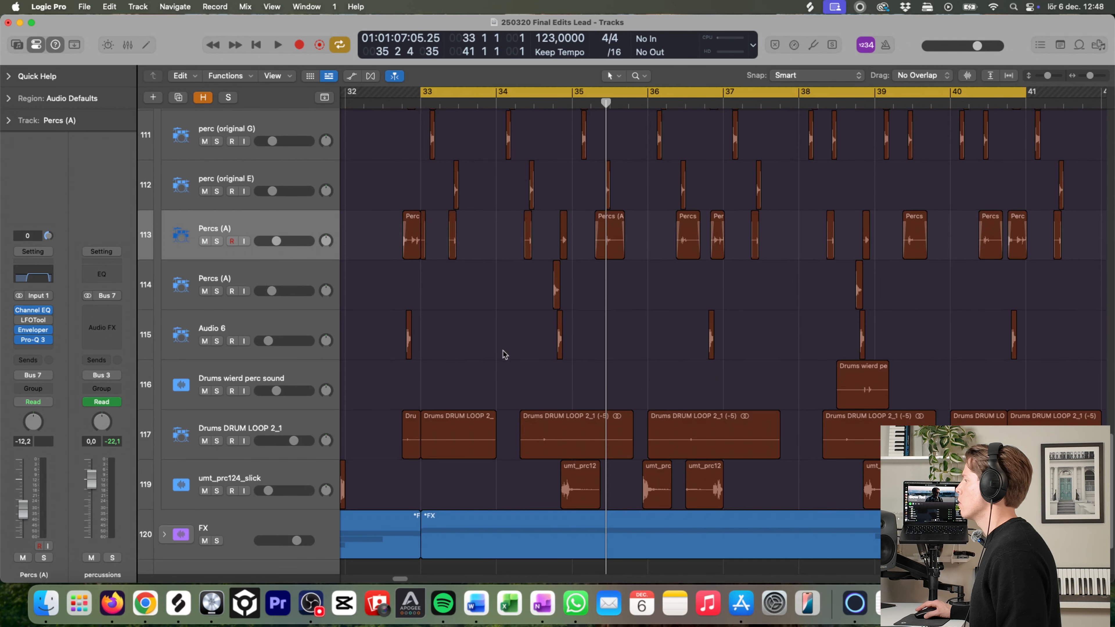
scroll(498, 334, "down", 2)
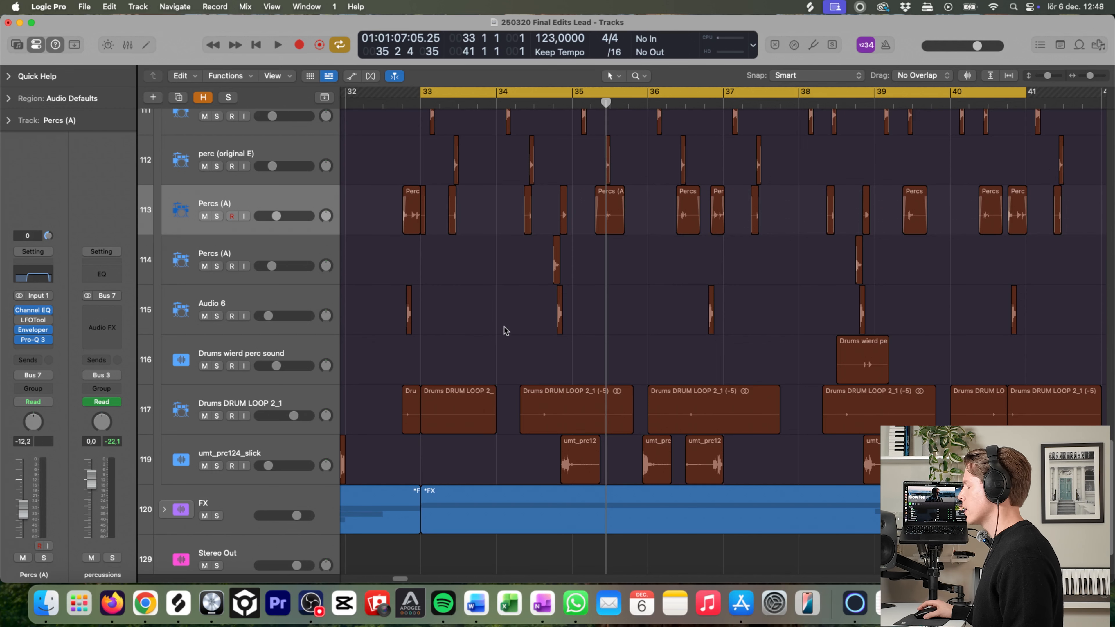
scroll(501, 353, "down", 2)
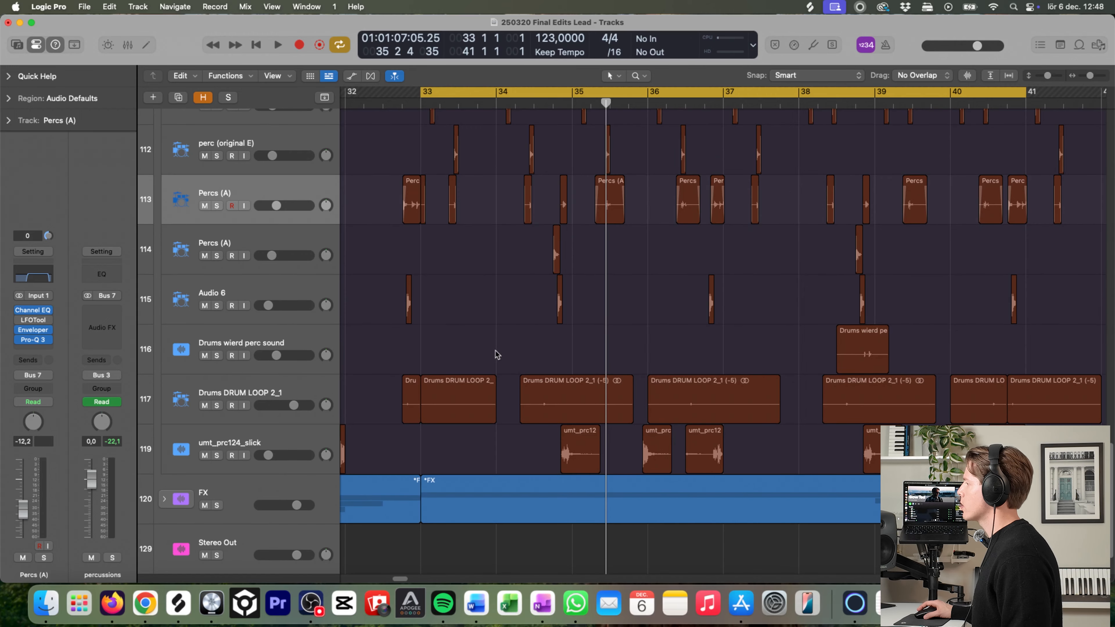
left_click(277, 396)
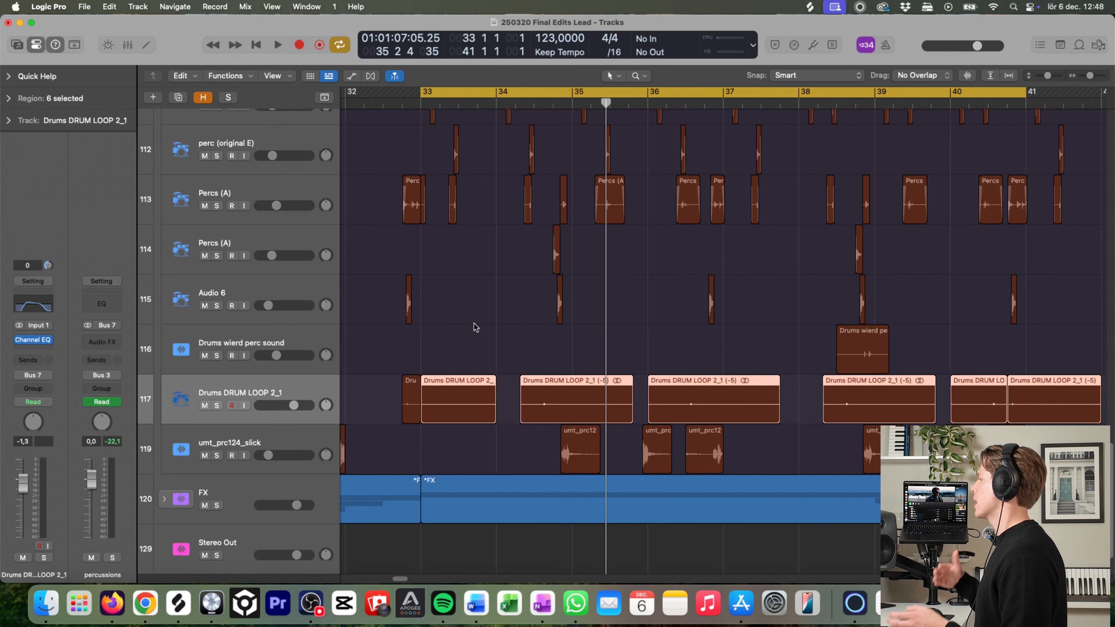
scroll(482, 335, "down", 4)
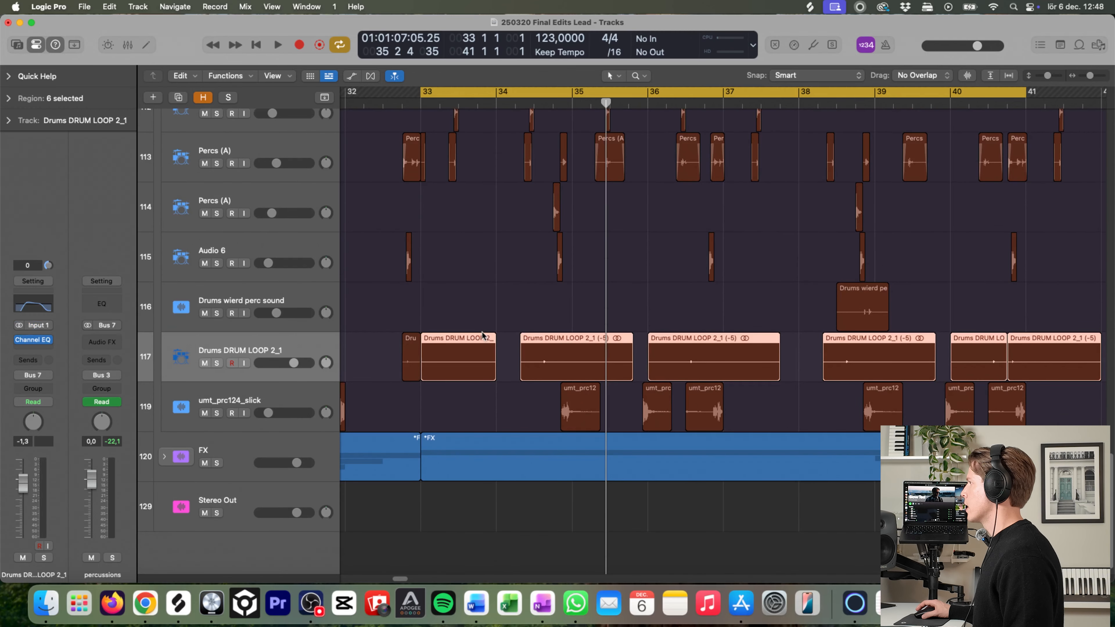
left_click(217, 363)
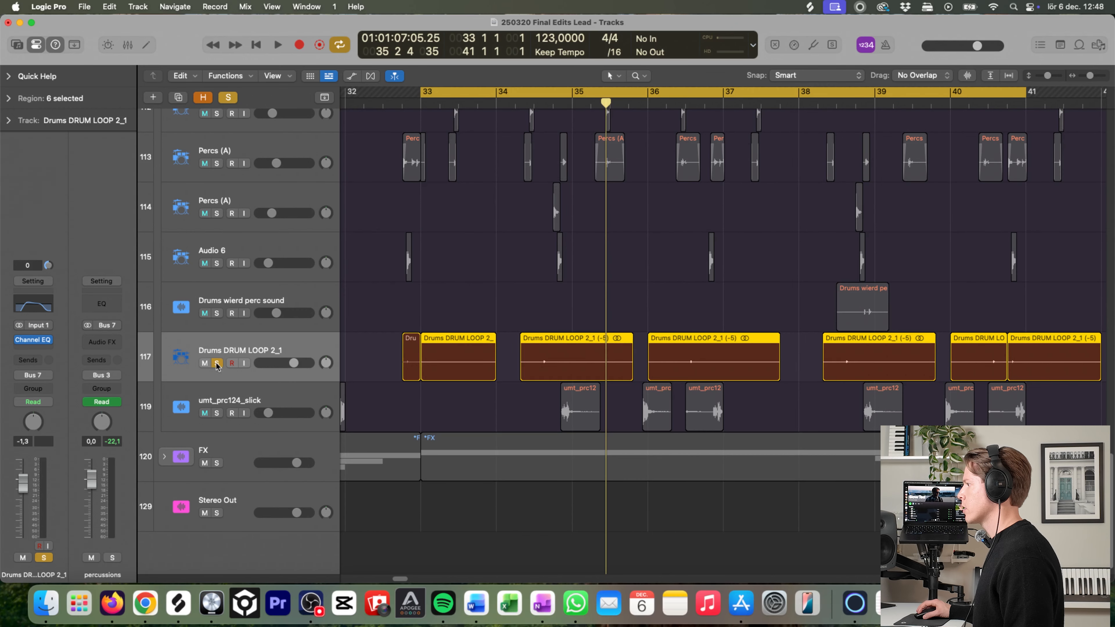
left_click(217, 413)
key("space")
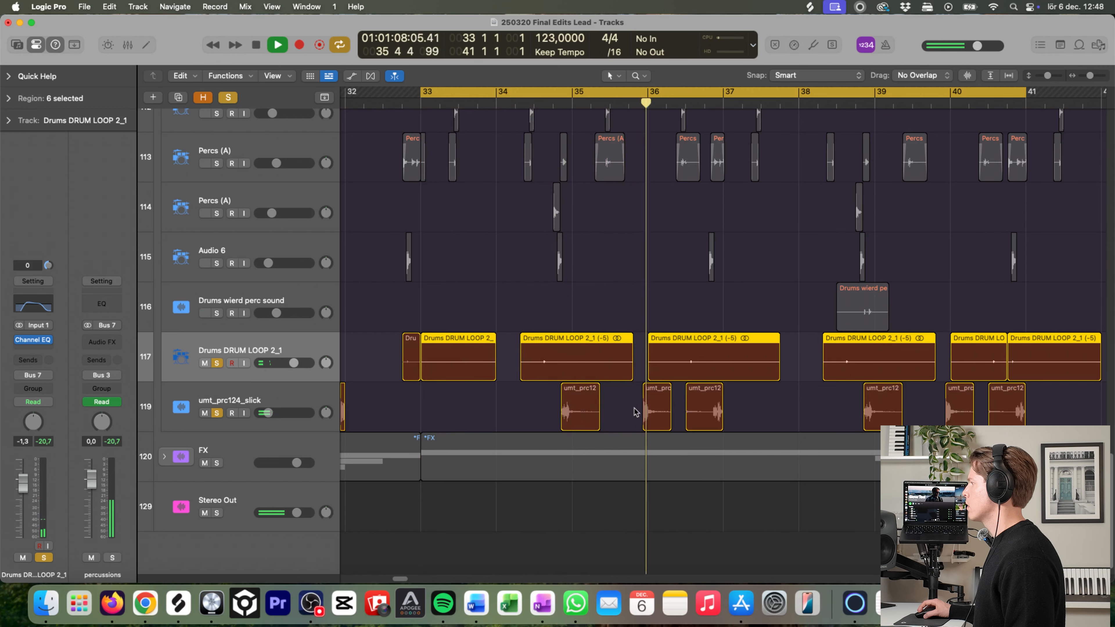
Step: Remove the solo from track 117, listen to umt_prc124_slick on its own and stop playback
key("ctrl+s")
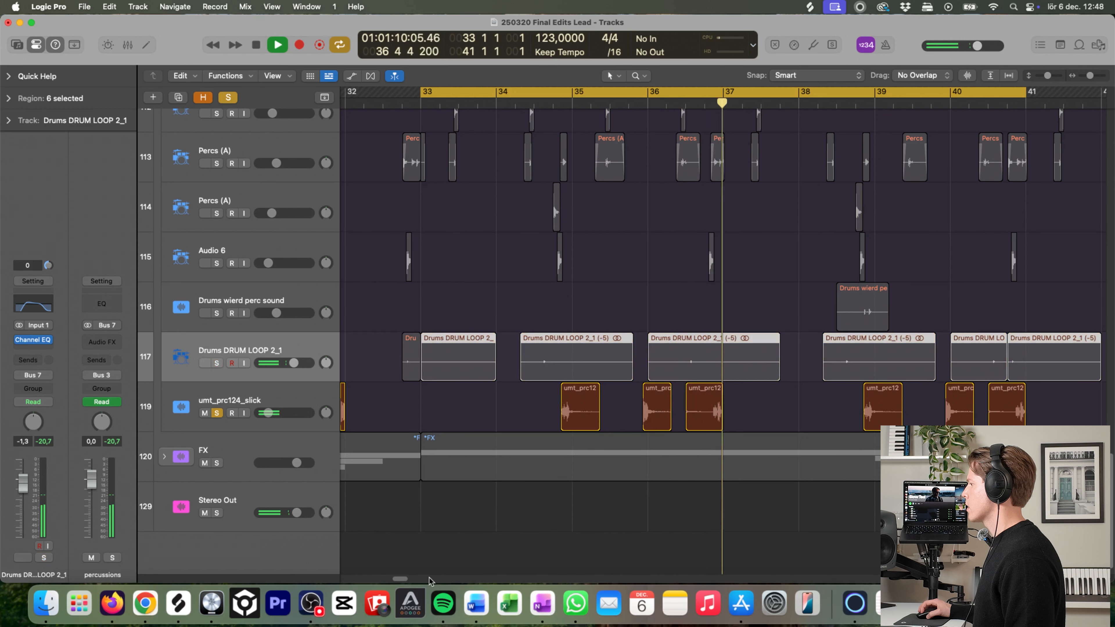
scroll(587, 348, "right", 5)
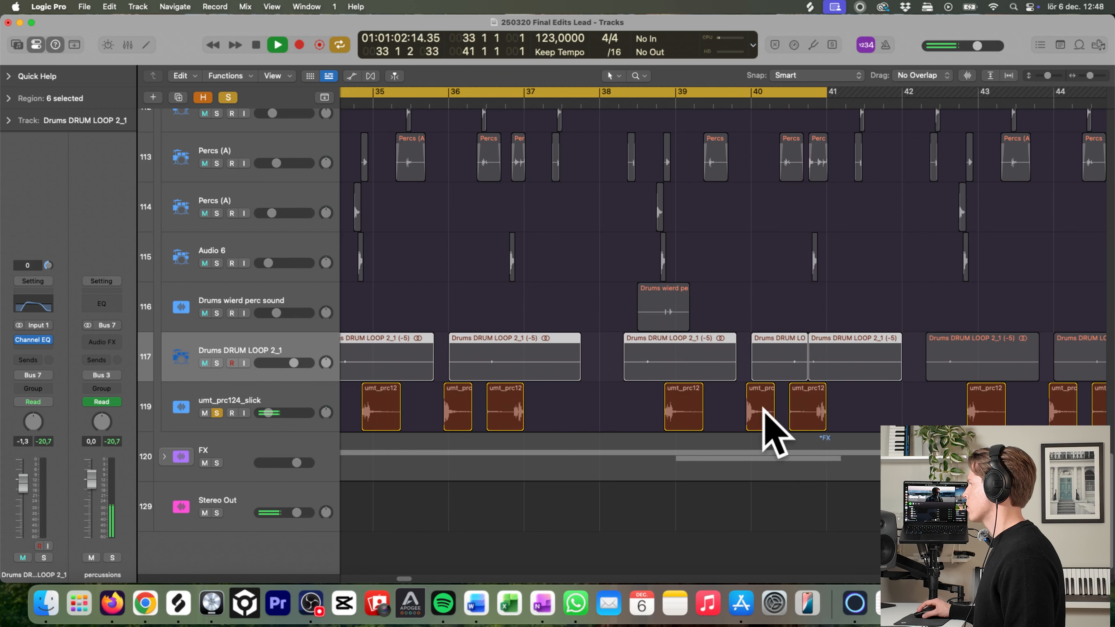
left_click(578, 293, "ctrl+alt")
key("space")
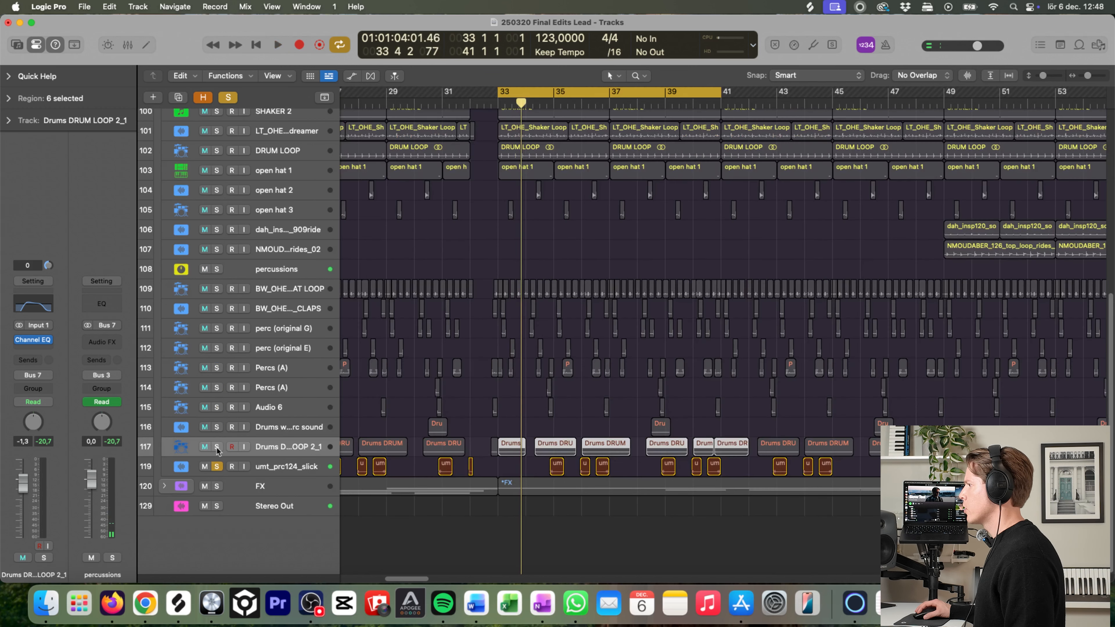
Step: Solo the percussions track 108, play the bar 33 to 41 cycle, then stop and clear all percussion solos
left_click(216, 269)
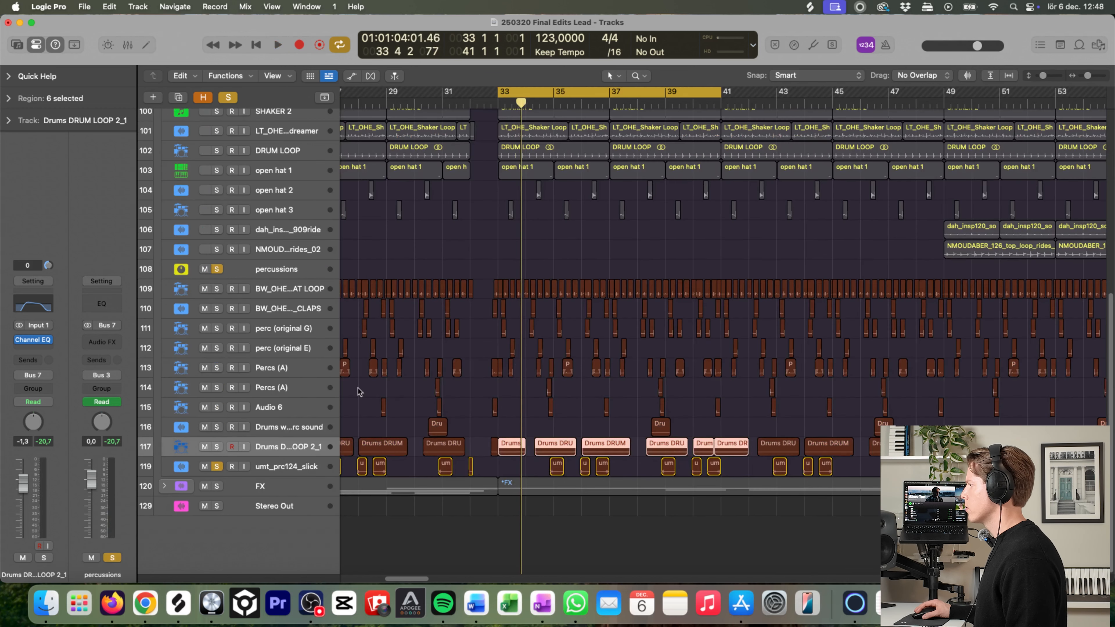
key("space")
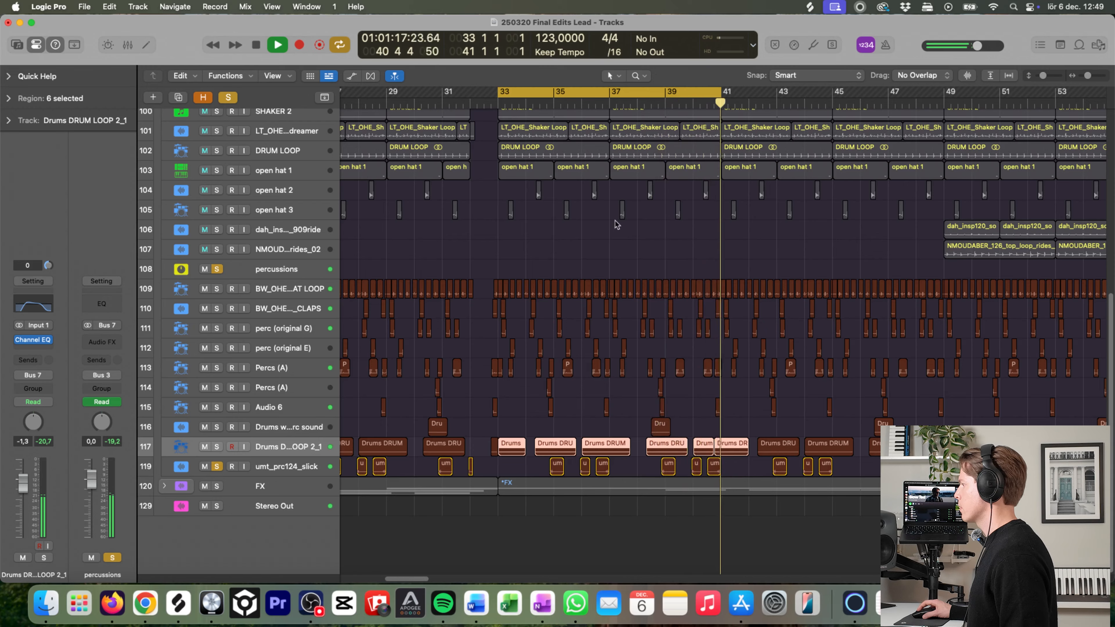
key("space")
left_click(214, 269)
left_click(203, 448)
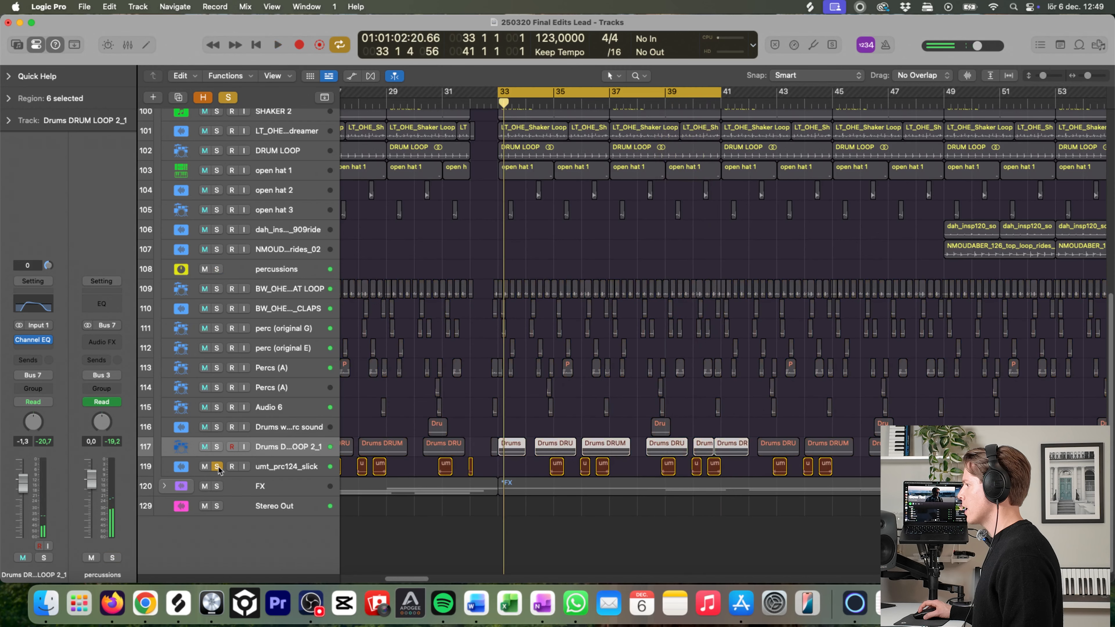
left_click(218, 467)
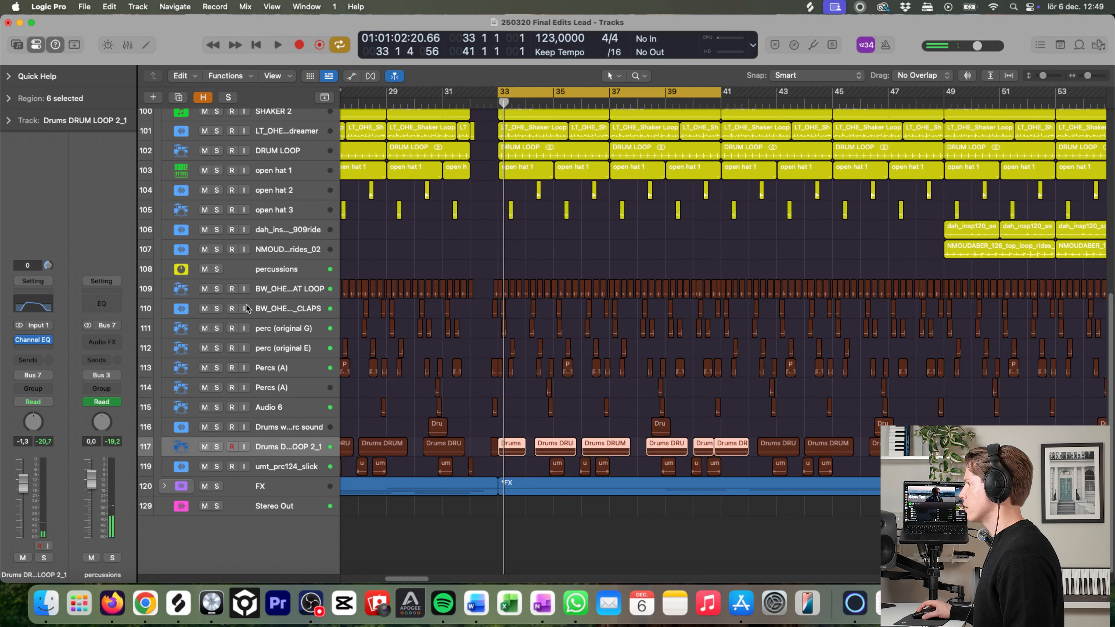
Step: Solo the percussions track 108 again, select Percs (A) track 113 and reveal the hidden tracks
left_click(217, 270)
left_click(284, 374)
key("h")
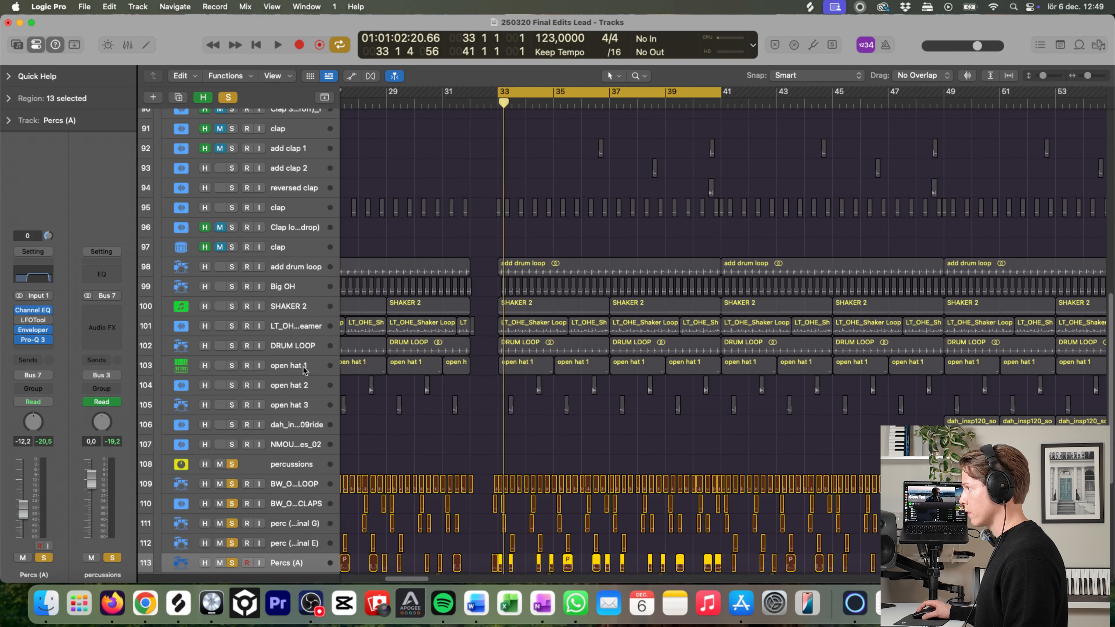
Step: Hide the hidden tracks again and clear the solos on the percussions track and its members
scroll(294, 455, "down", 8)
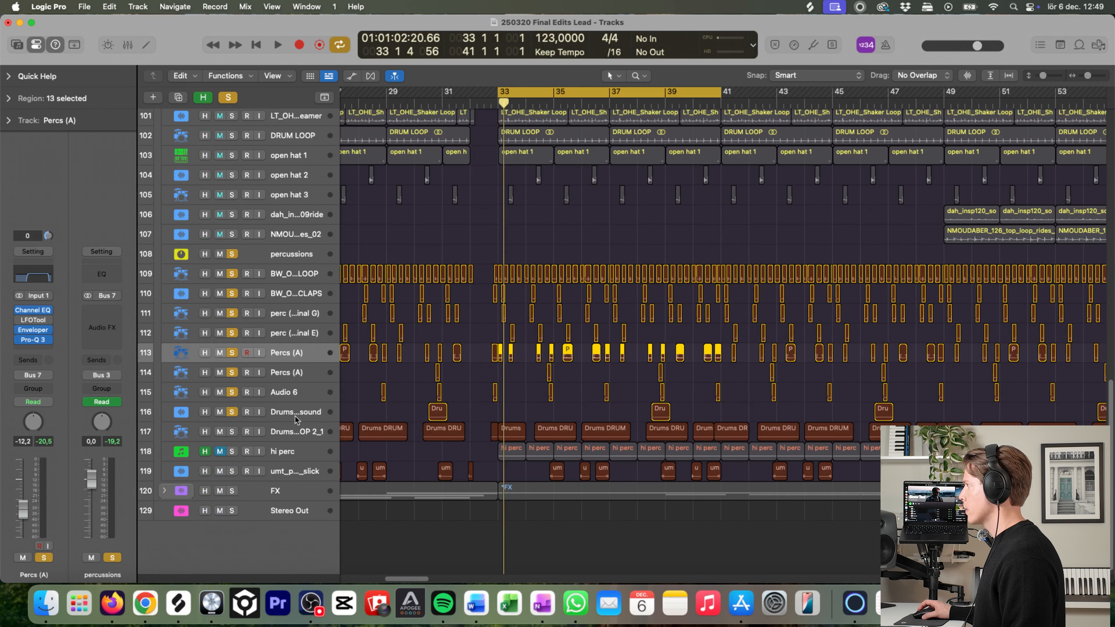
key("h")
left_click(222, 268)
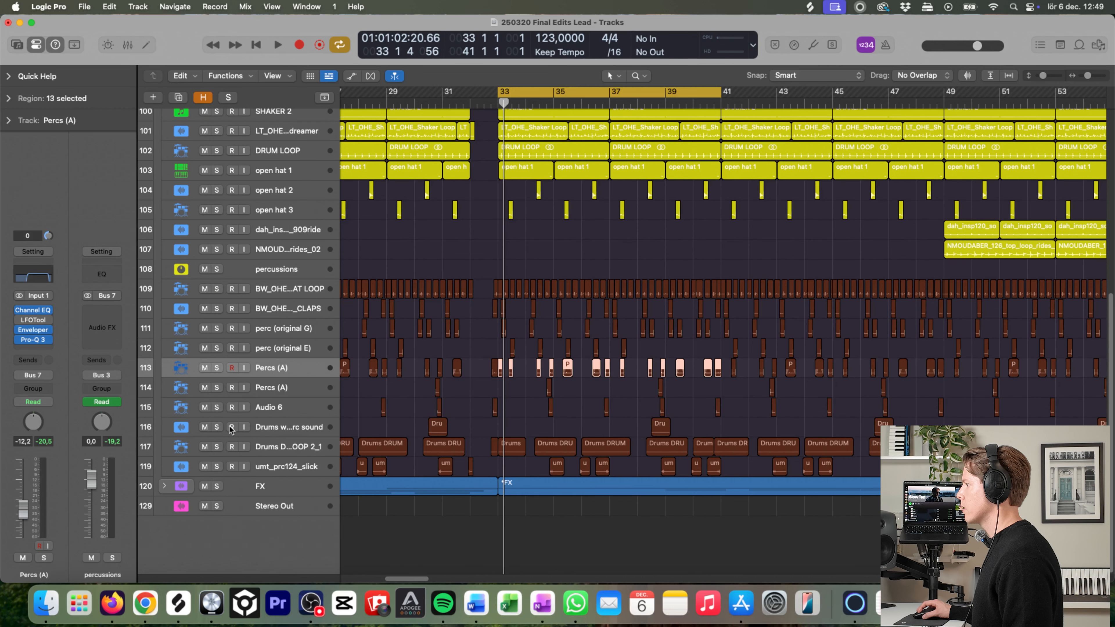
left_click(218, 270)
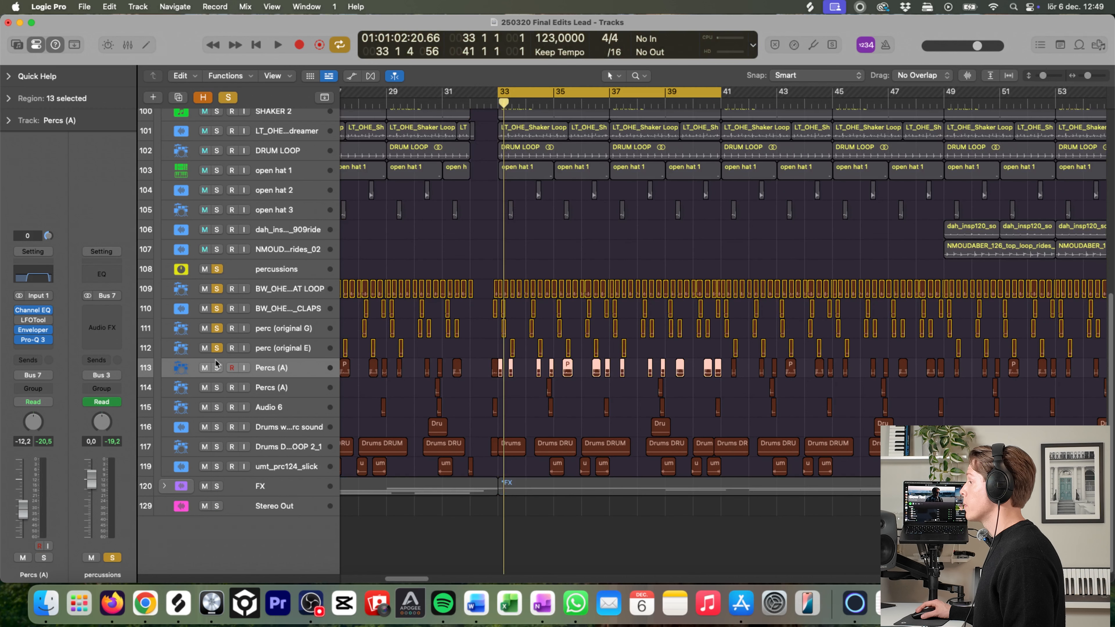
left_click(217, 268)
scroll(242, 363, "up", 5)
scroll(243, 362, "up", 3)
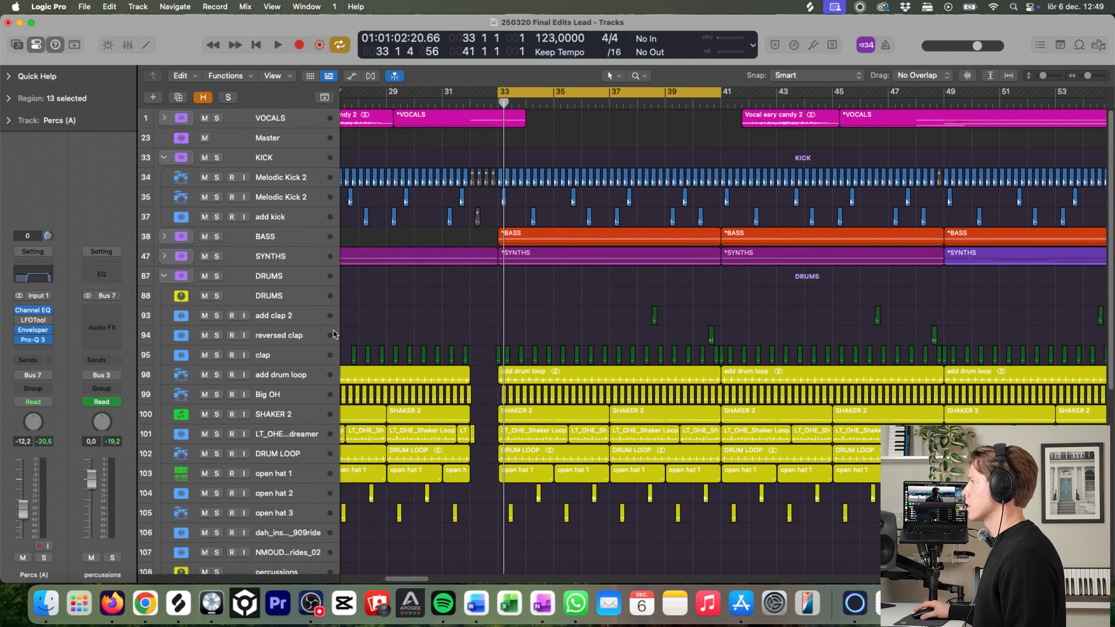
Step: Solo Melodic Kick 2 track 34 together with clap track 95 and play the bar 33 to 41 cycle
left_click(217, 178)
scroll(258, 342, "down", 3)
left_click_drag(217, 316, 217, 413)
key("space")
left_click(218, 296)
left_click_drag(216, 315, 216, 413)
scroll(246, 368, "down", 4)
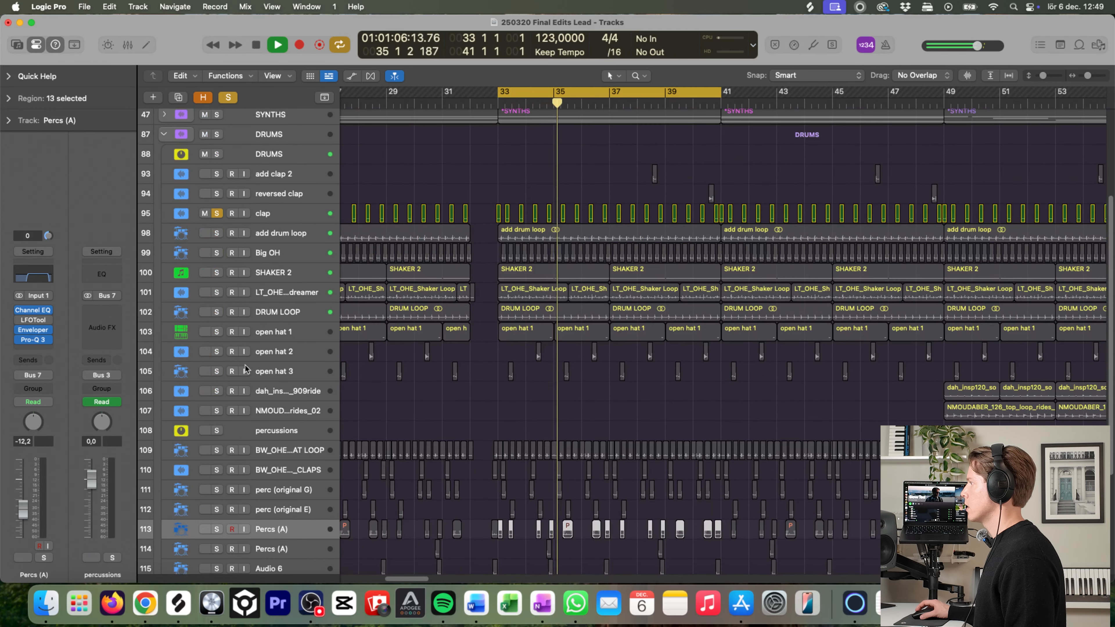
Step: Add open hat 1 track 103 and Big OH track 99 to the soloed kick and clap, and play the cycle
left_click(216, 332)
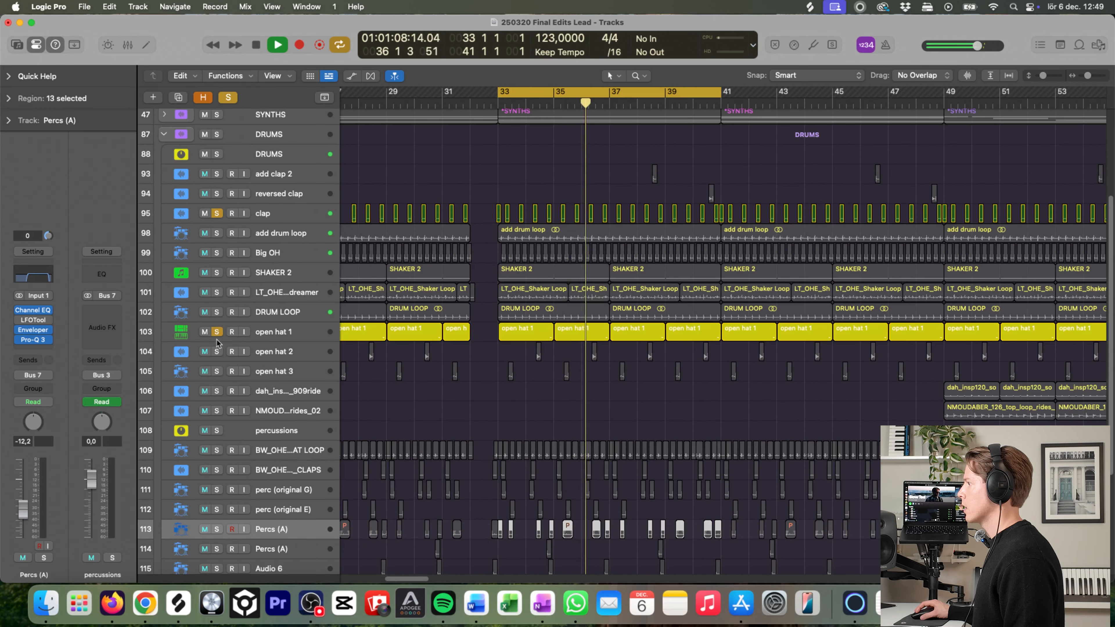
key("space")
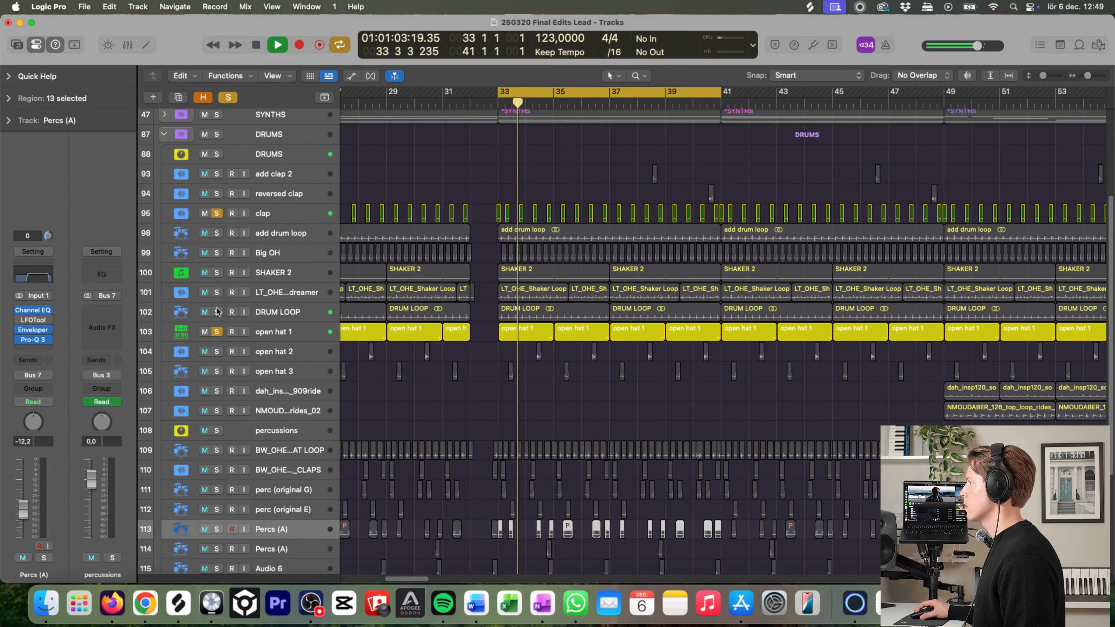
left_click(217, 254)
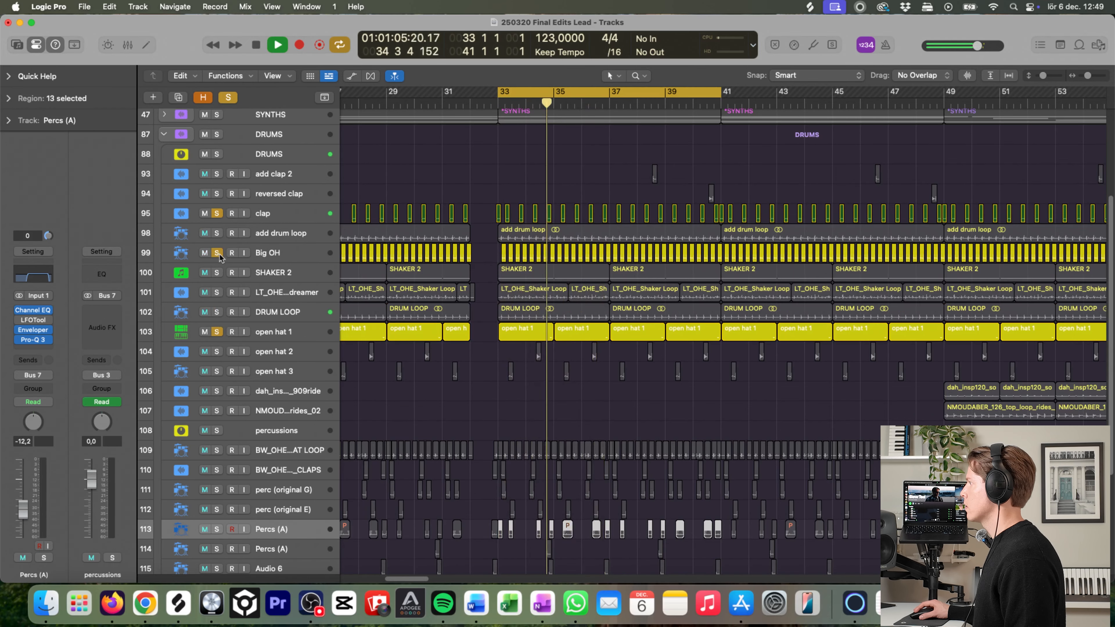
scroll(296, 350, "down", 3)
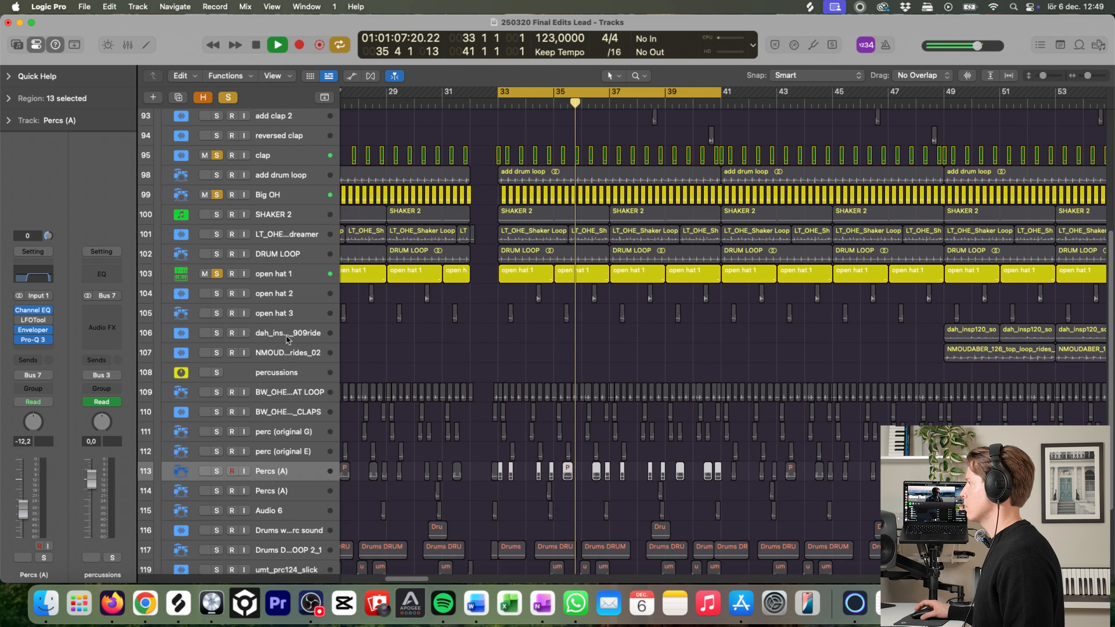
scroll(360, 416, "down", 2)
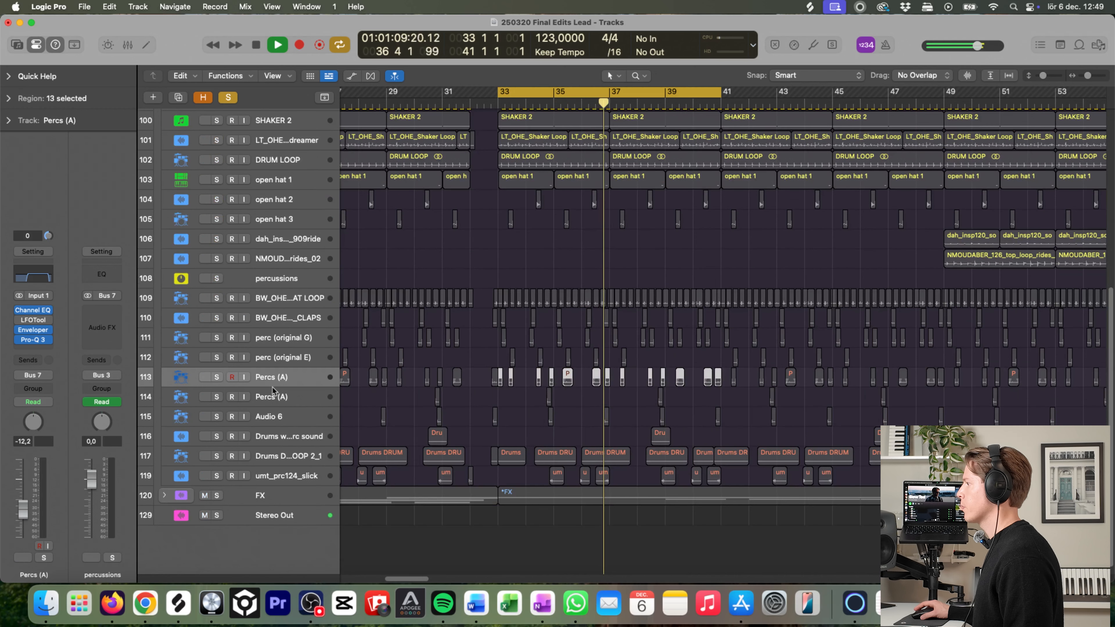
Step: Add the percussions track 108 to the soloed kick and drum tracks, then listen to the combined groove
left_click(216, 279)
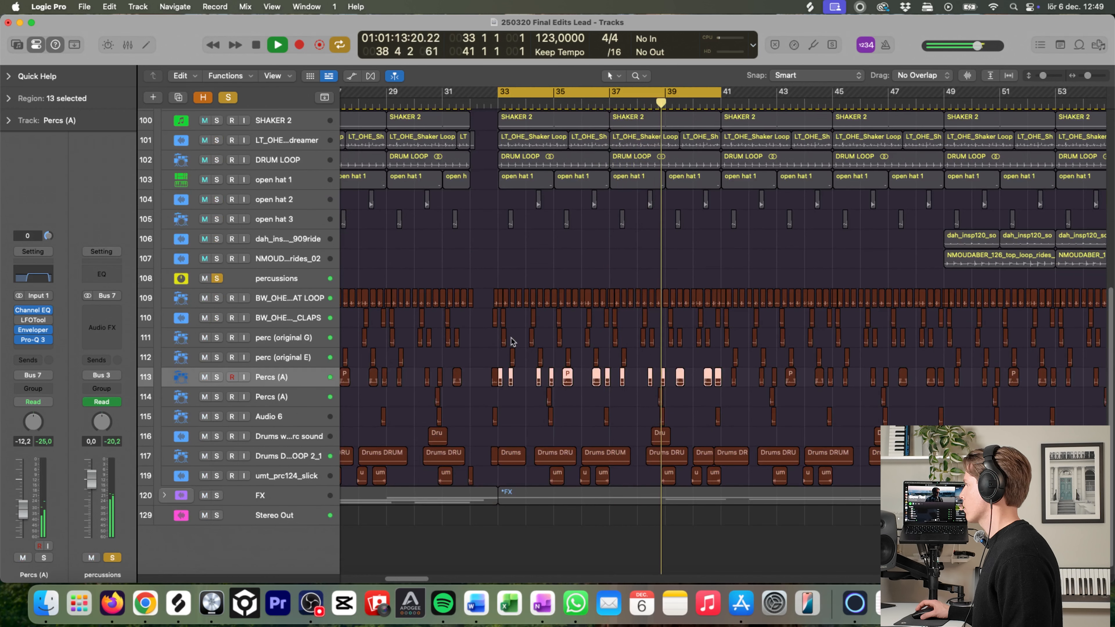
scroll(583, 342, "up", 3)
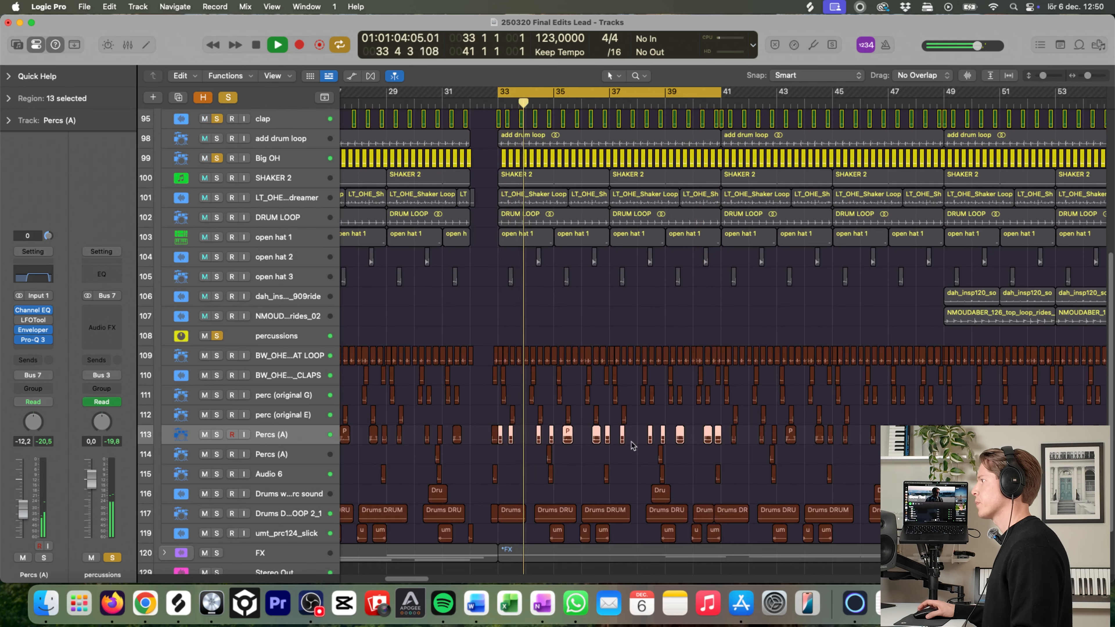
scroll(571, 374, "up", 3)
scroll(584, 421, "up", 1)
key("space")
scroll(483, 270, "up", 5)
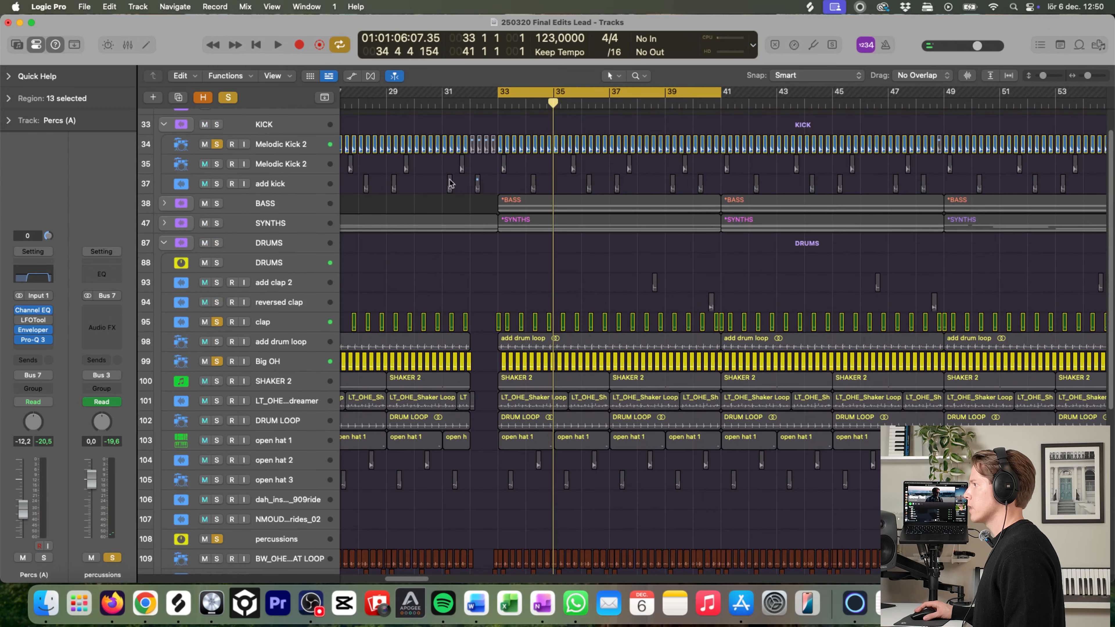
key("space")
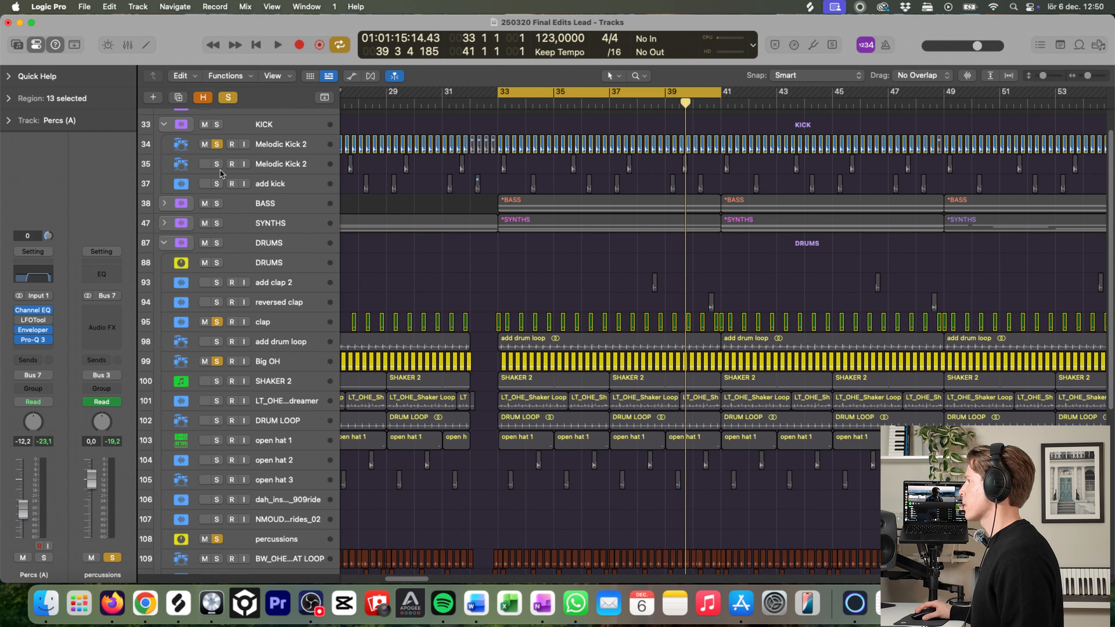
Step: Examine the extra kick regions on Melodic Kick 2 track 35 and add kick track 37, zooming in and back out
left_click_drag(459, 220, 615, 169)
left_click(543, 198)
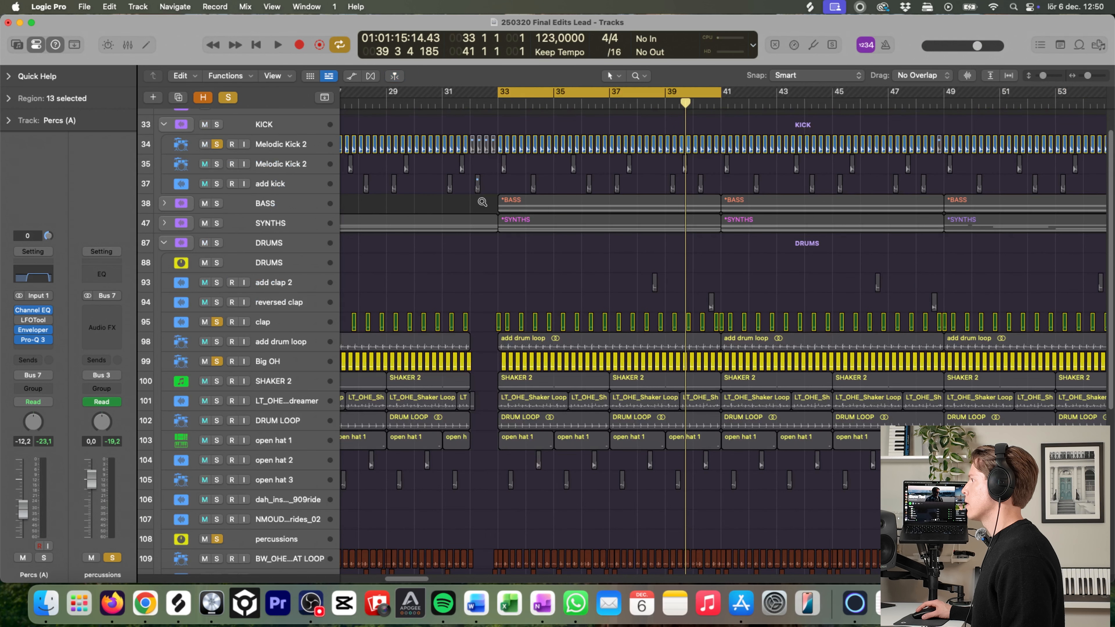
left_click(274, 164)
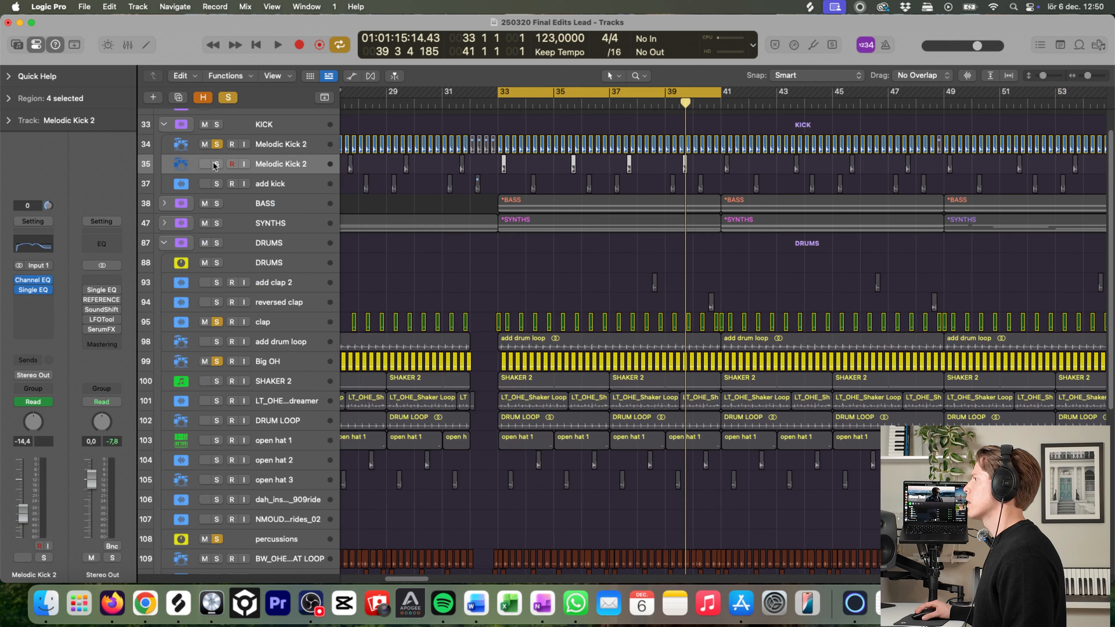
left_click(269, 147)
left_click(297, 166)
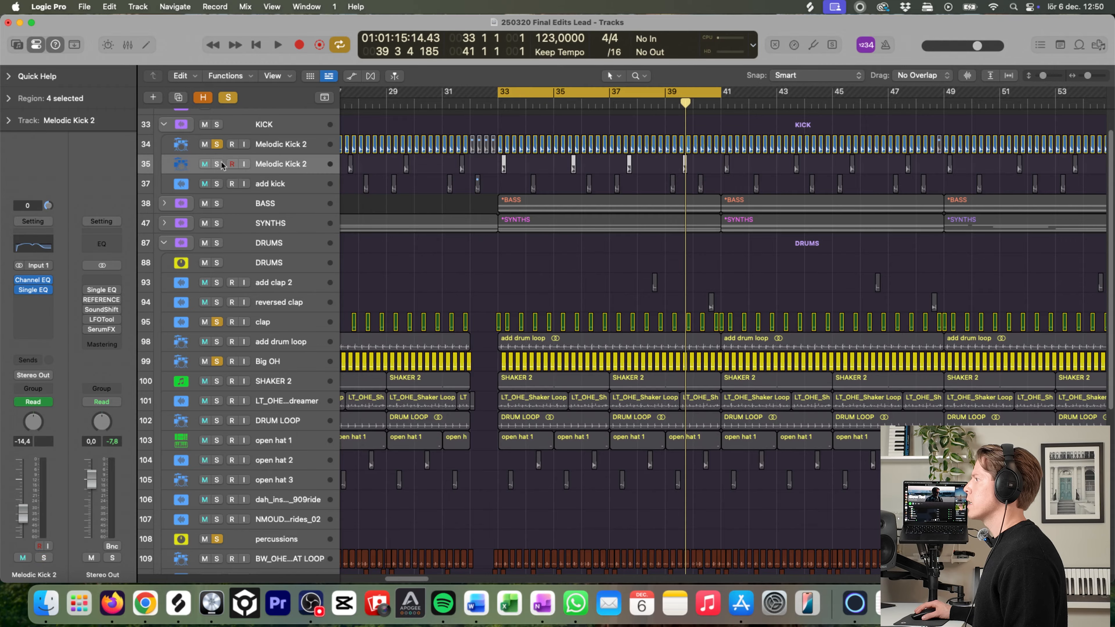
left_click(286, 187)
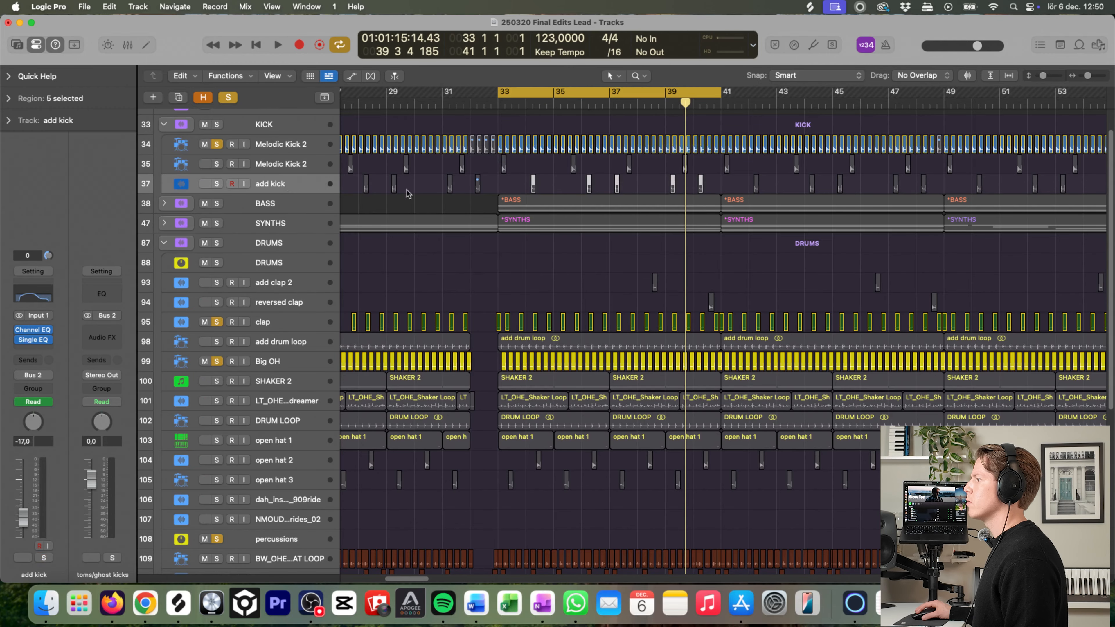
left_click_drag(440, 222, 650, 178)
left_click(623, 206, "ctrl+alt")
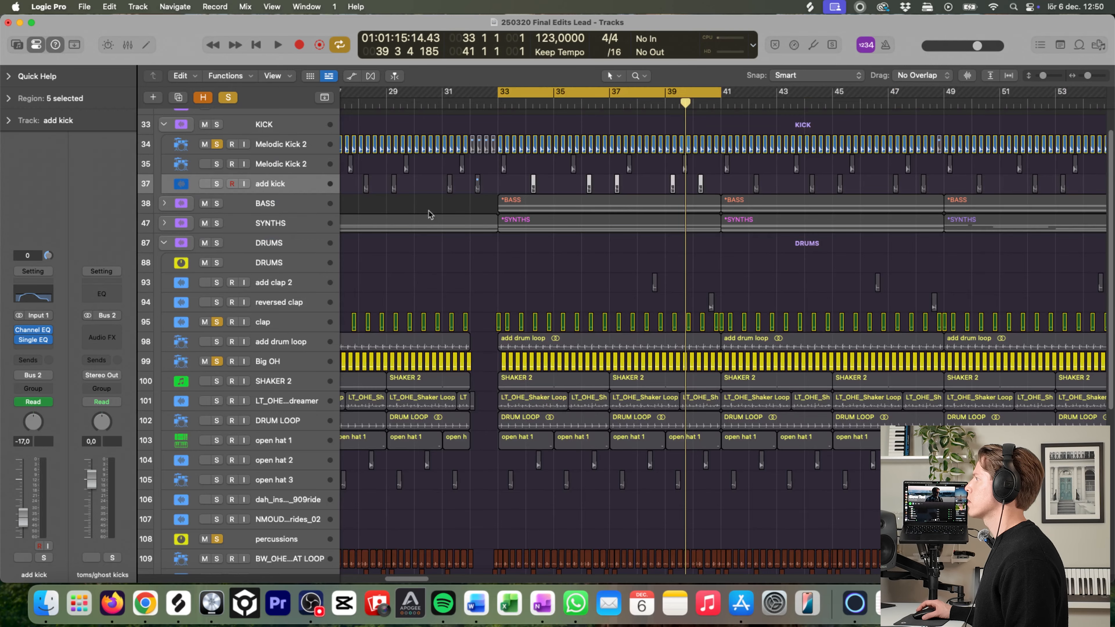
Step: Solo only the three kick tracks 34, 35 and 37, clearing the other solos, and play the cycle
left_click_drag(216, 164, 221, 179)
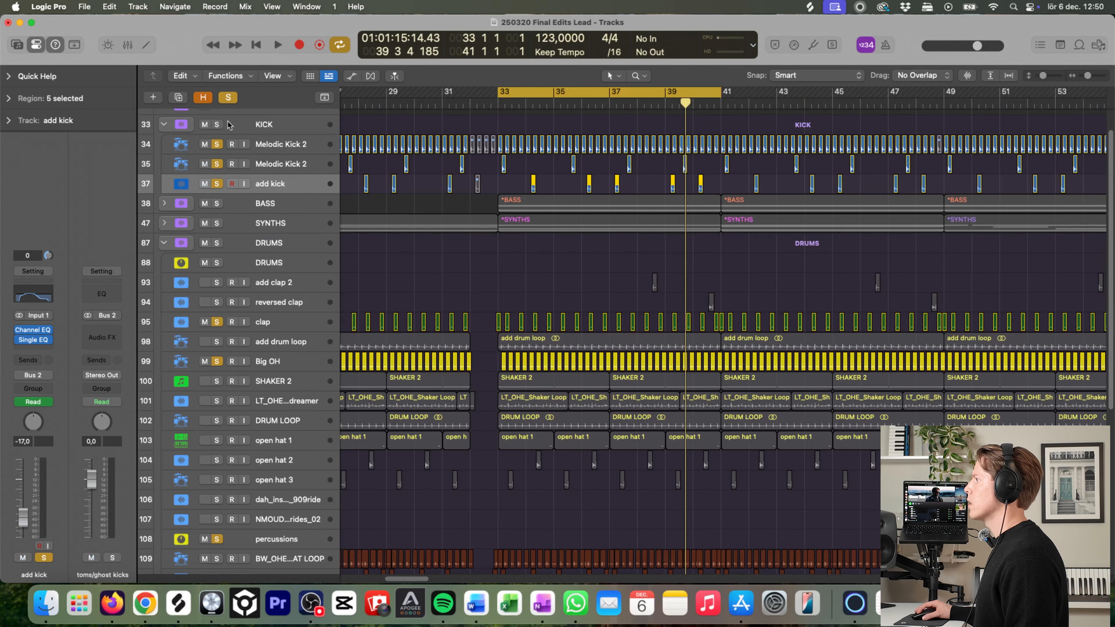
left_click(230, 97)
key("space")
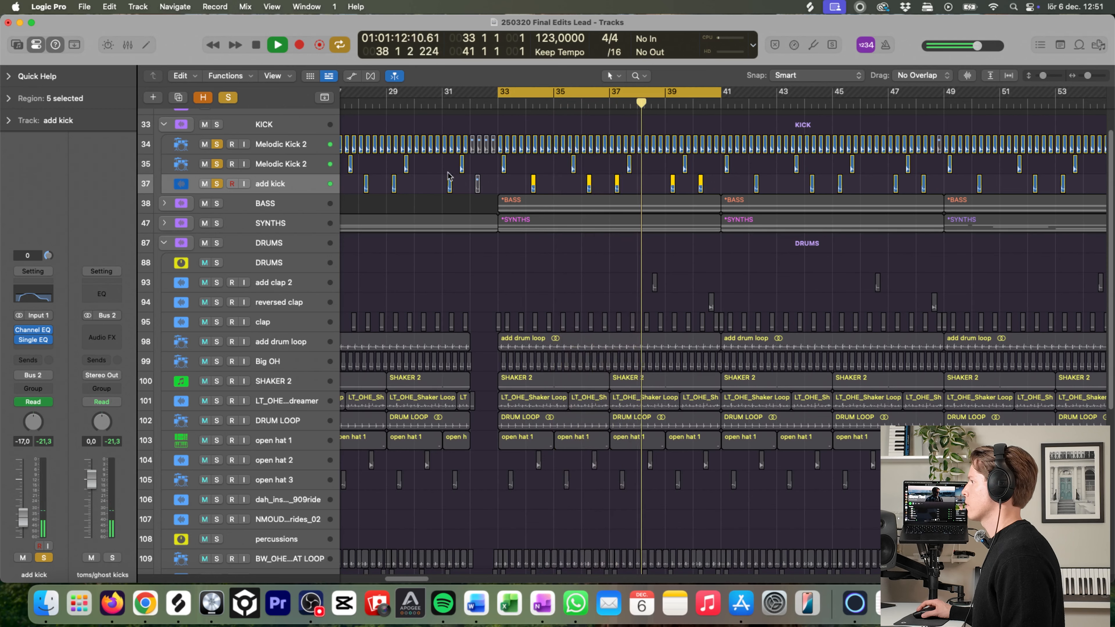
Step: Add the DRUMS track 88 to the soloed kicks, play them together, then stop and clear all solos
left_click(217, 263)
key("space")
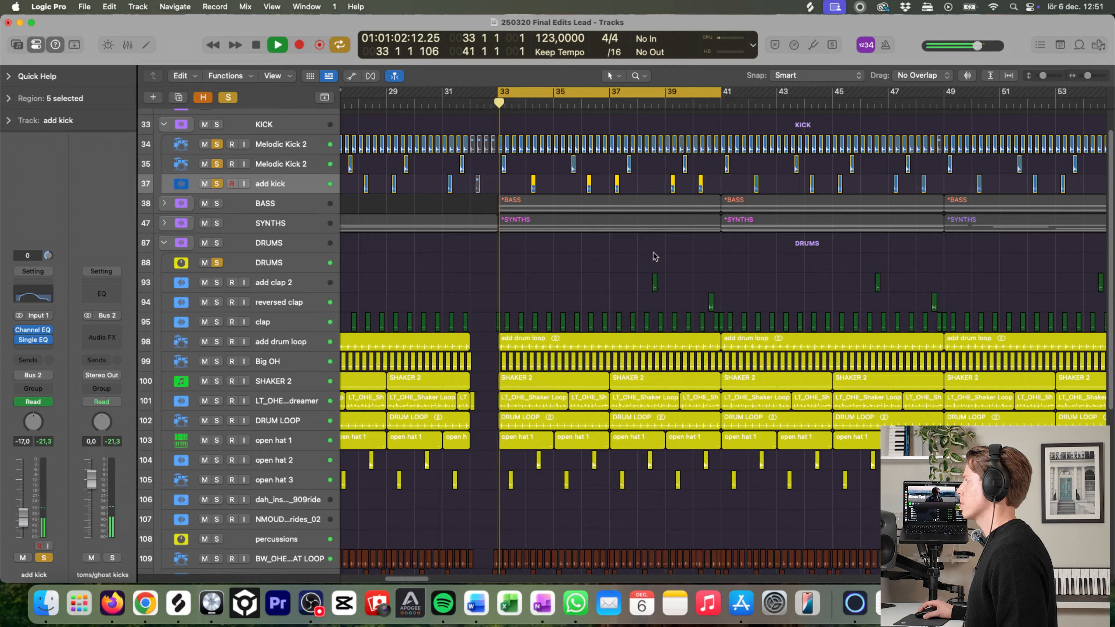
left_click(228, 97)
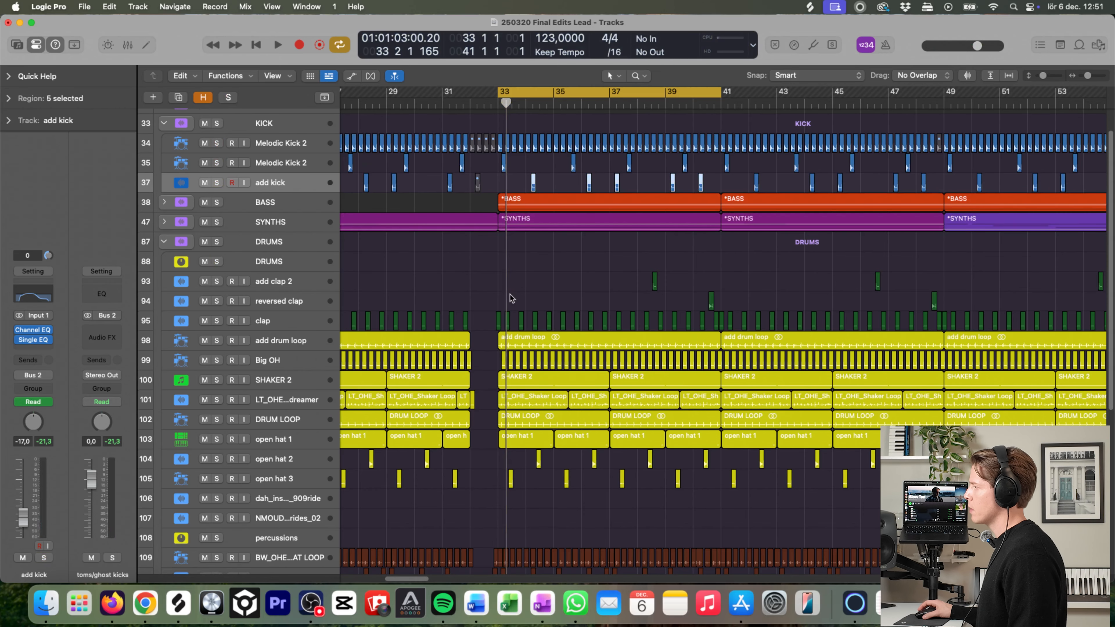
Step: Solo and select clap track 95, listen to it on its own, then stop playback and remove its solo
scroll(547, 334, "down", 1)
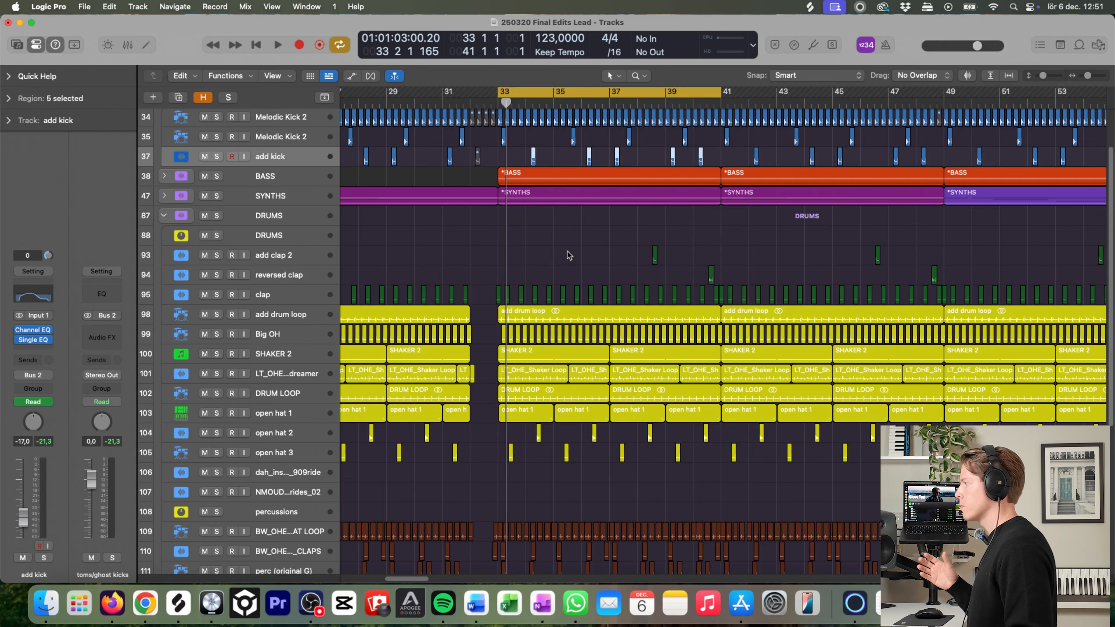
scroll(570, 268, "up", 2)
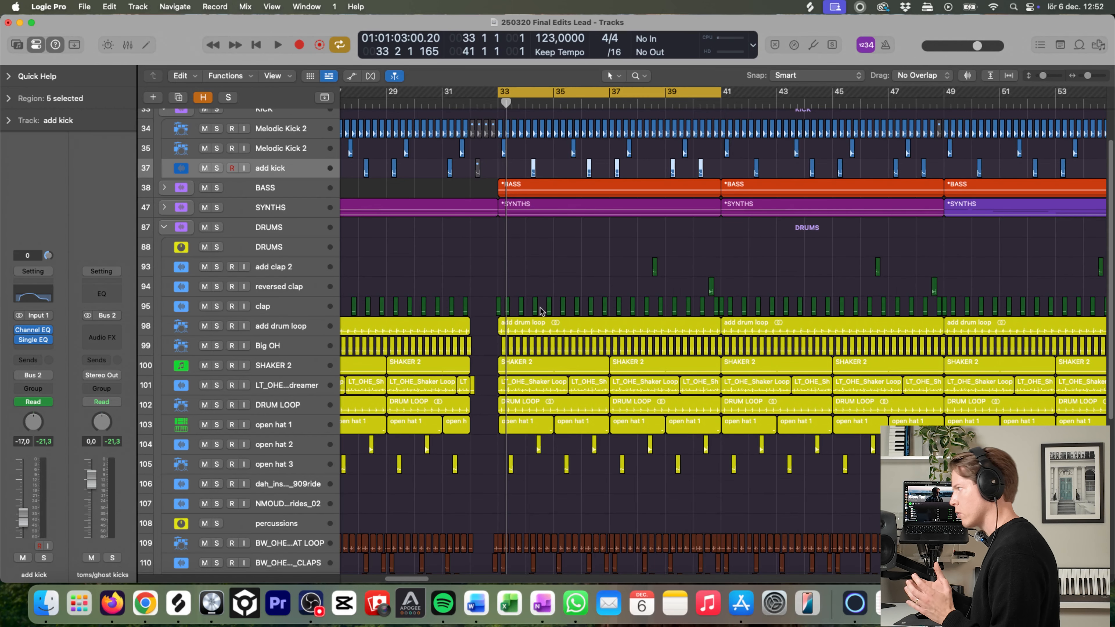
scroll(540, 316, "down", 1)
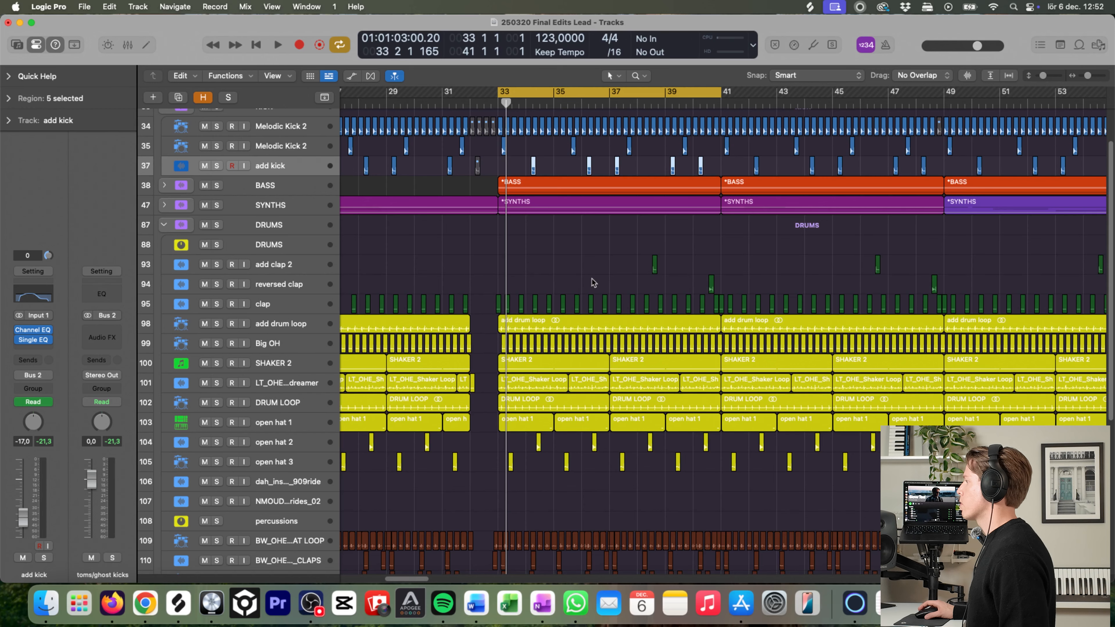
scroll(560, 295, "down", 3)
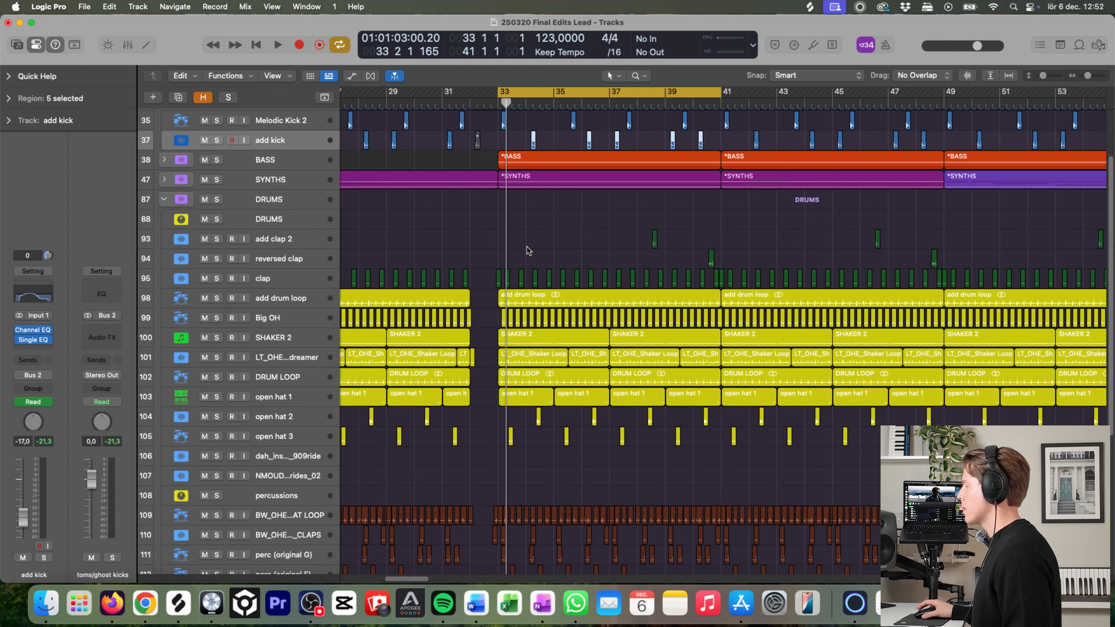
scroll(527, 239, "down", 3)
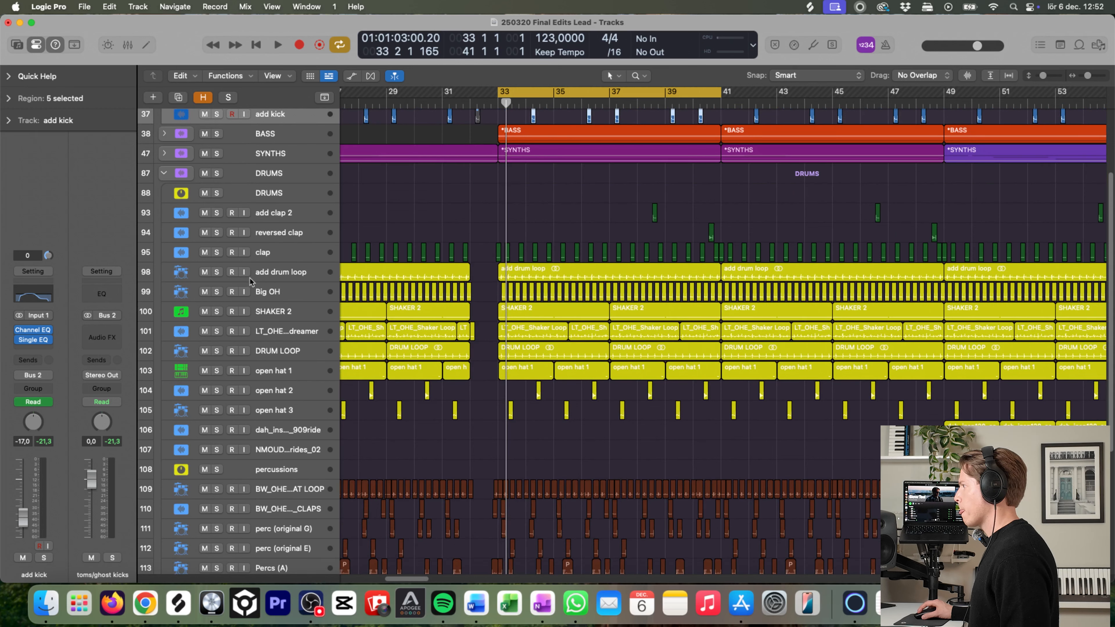
scroll(311, 348, "down", 1)
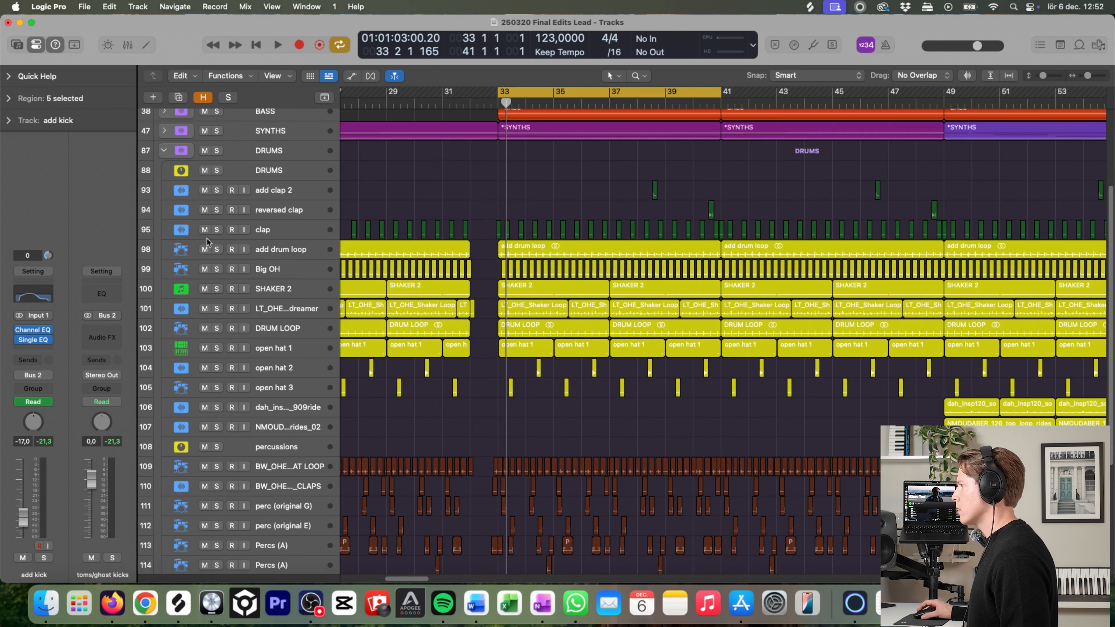
left_click(216, 229)
key("space")
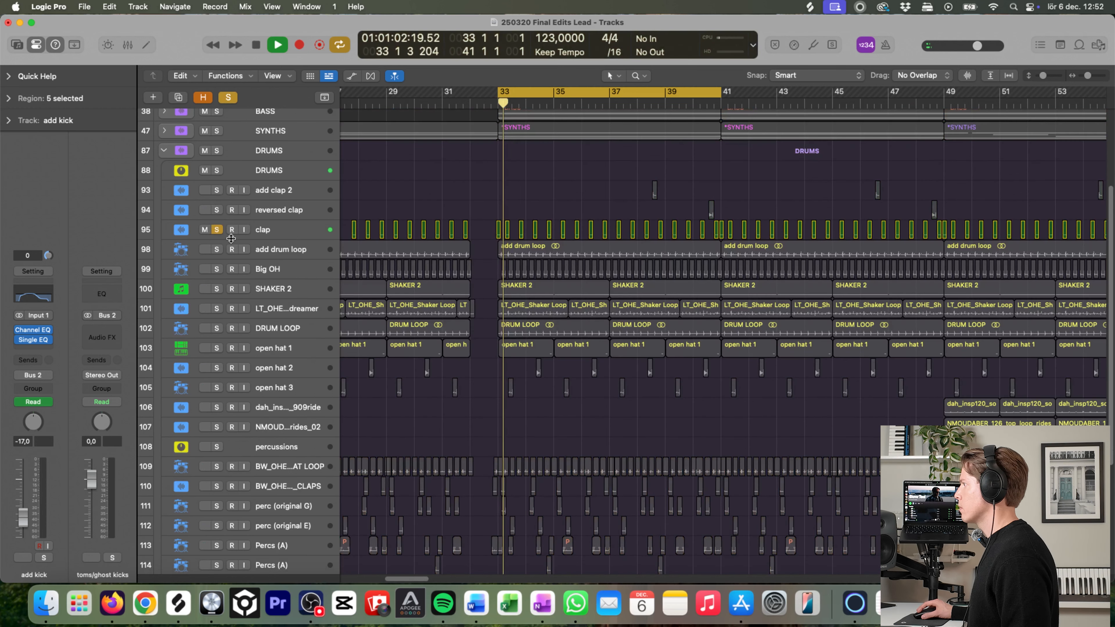
left_click(280, 237)
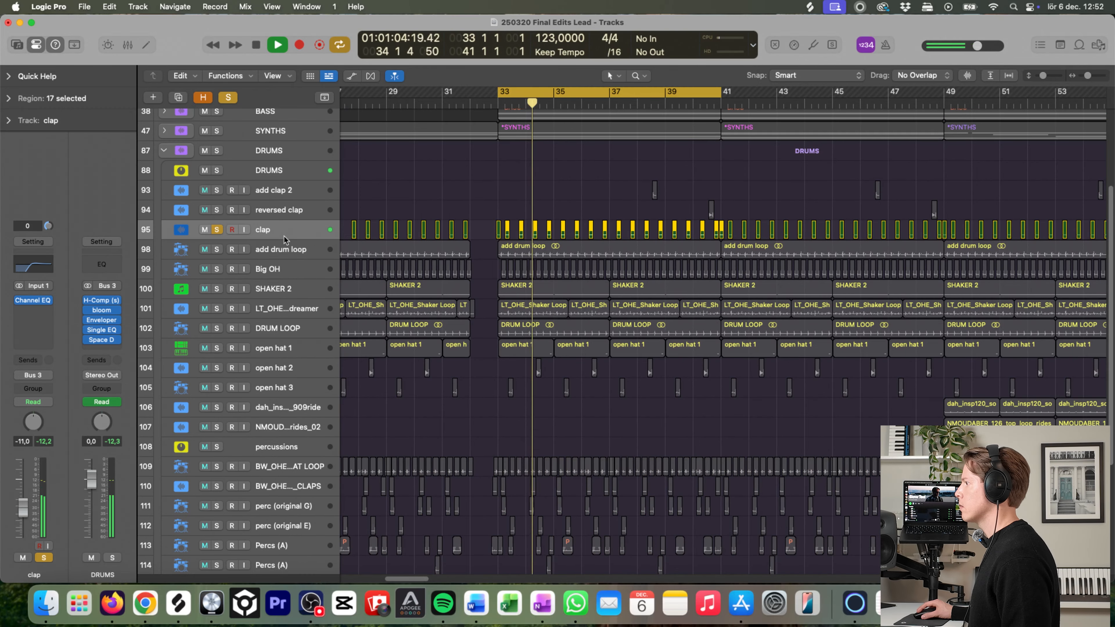
key("space")
left_click(216, 229)
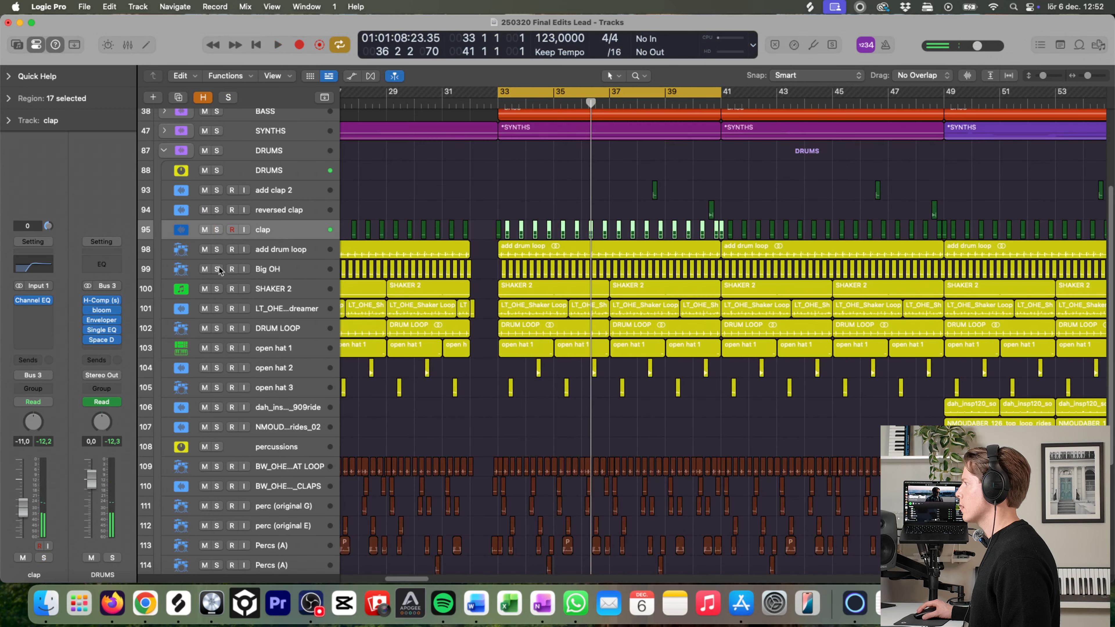
Step: Solo Big OH track 99 and play it, then add and select the LT_OHE shaker loop track 101
left_click(216, 269)
key("space")
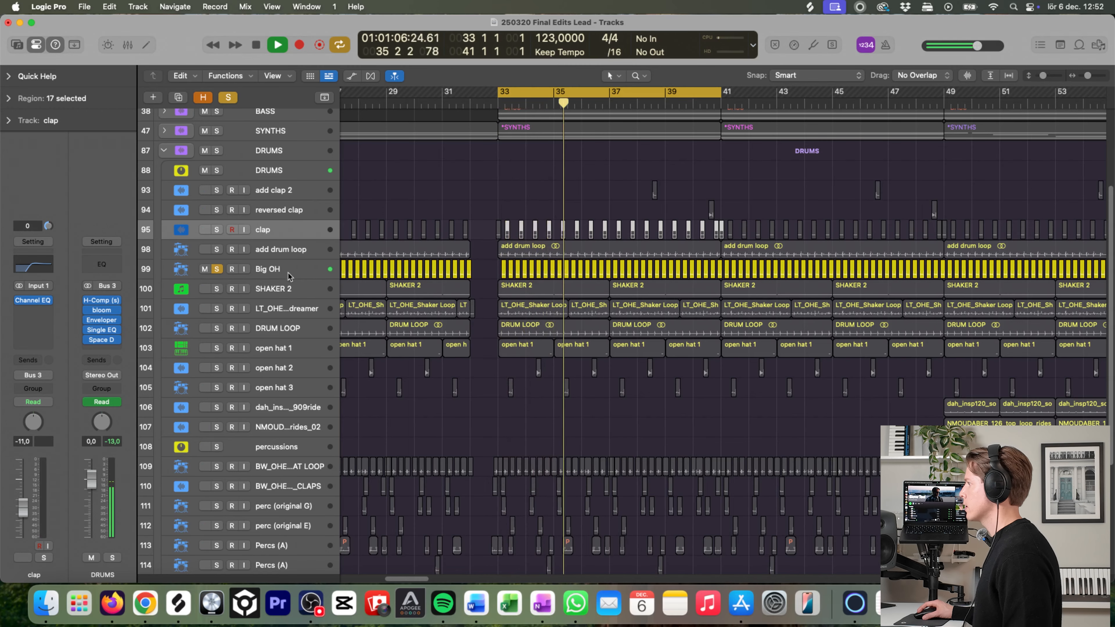
left_click(216, 308)
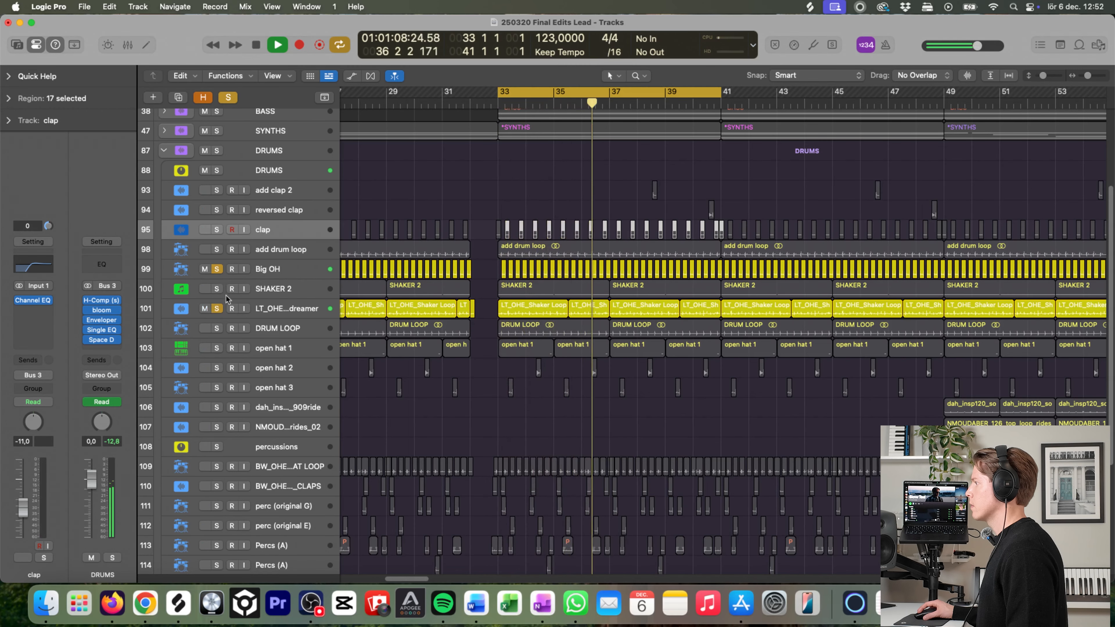
left_click(309, 313)
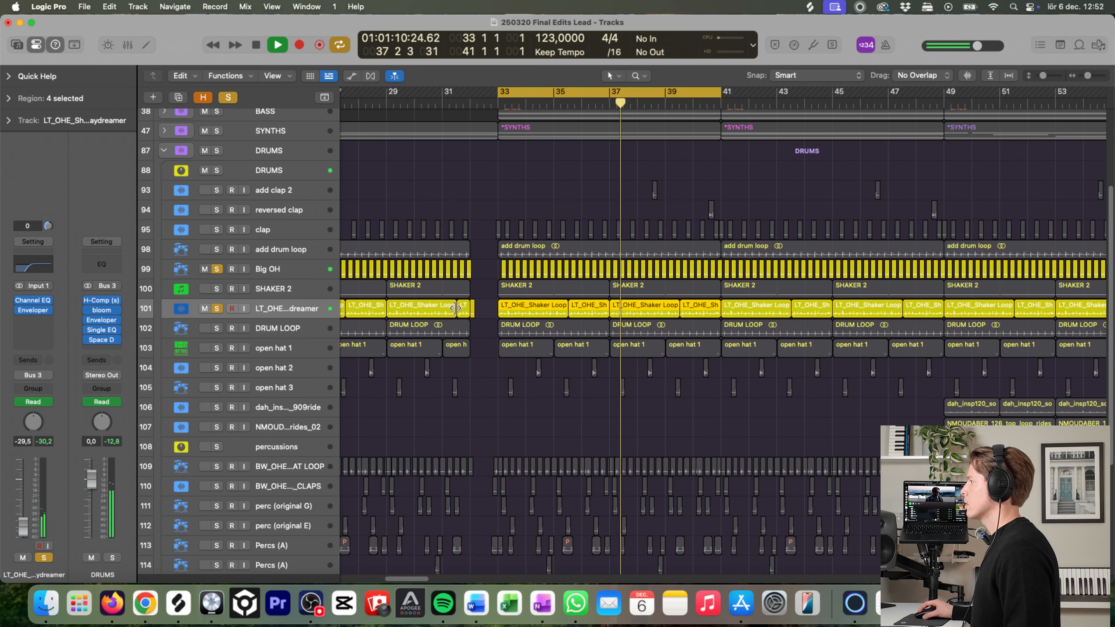
Step: Look closely at the shaker loop regions on track 101, and add open hat tracks 103, 104 and 105 to the solos
key("z")
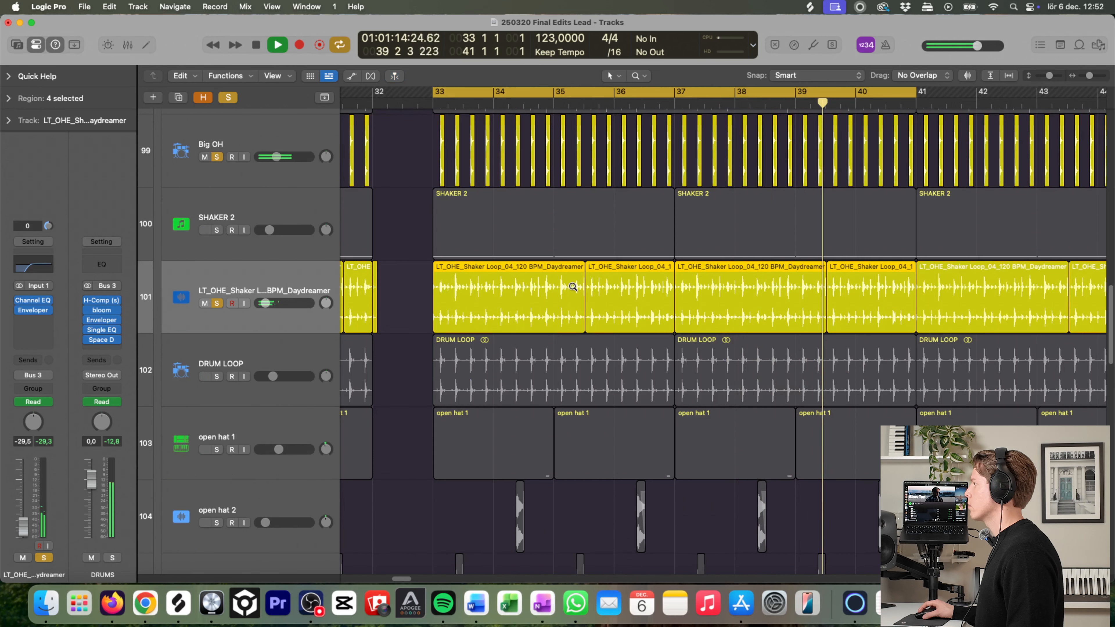
key("z")
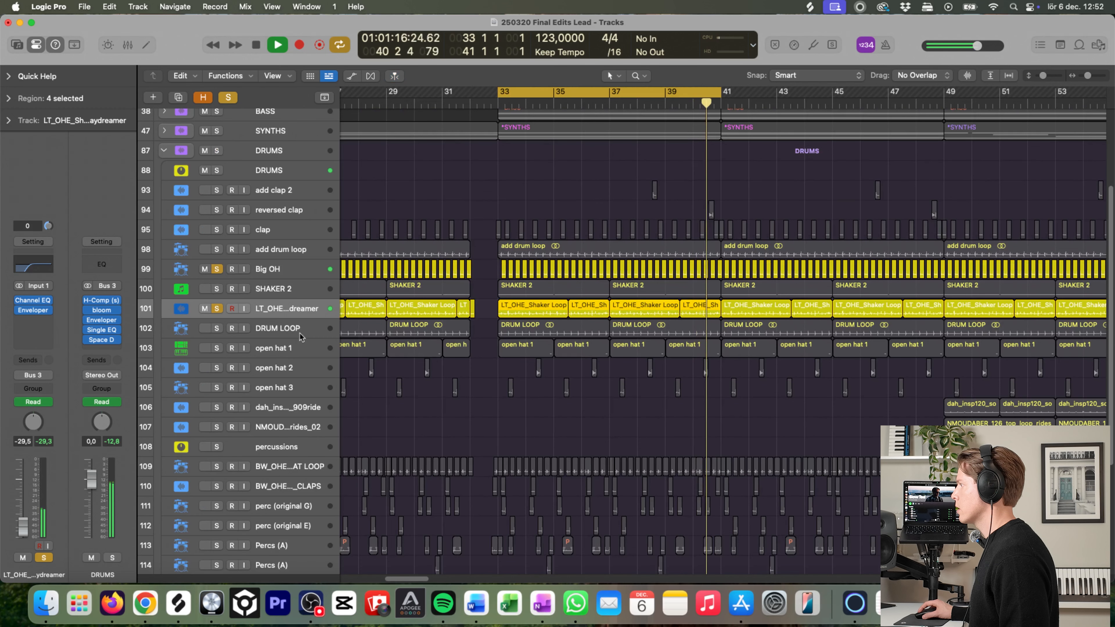
left_click(216, 348)
left_click(217, 367)
left_click(217, 388)
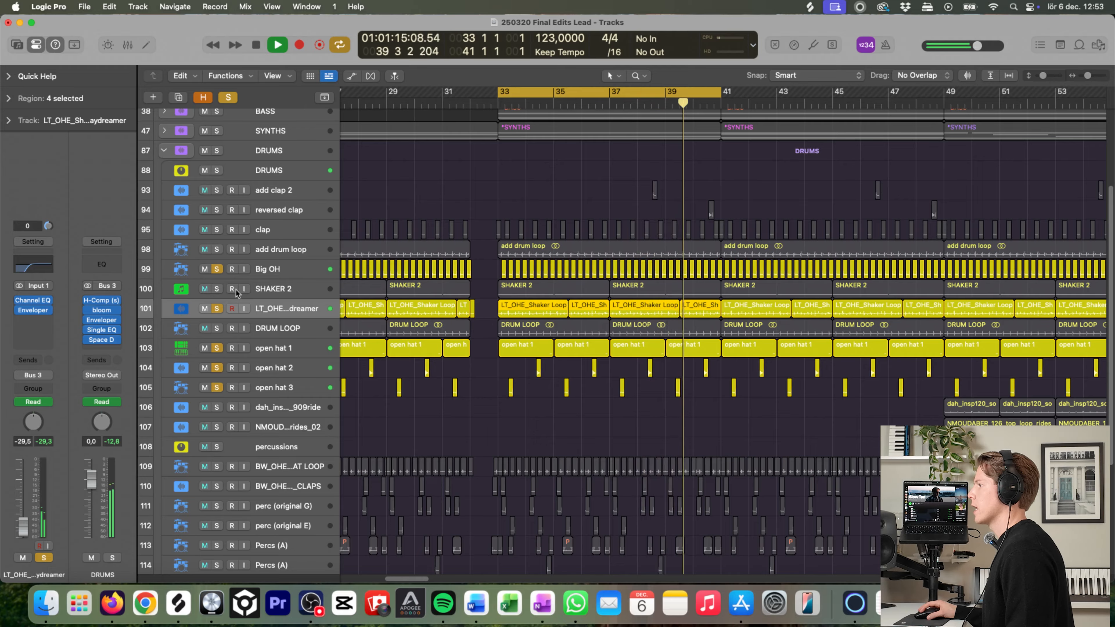
Step: Add SHAKER 2 track 100 to the solos, select it and inspect its Kontakt 8 instrument, closing the plug-in window when done
left_click(217, 289)
left_click(294, 291)
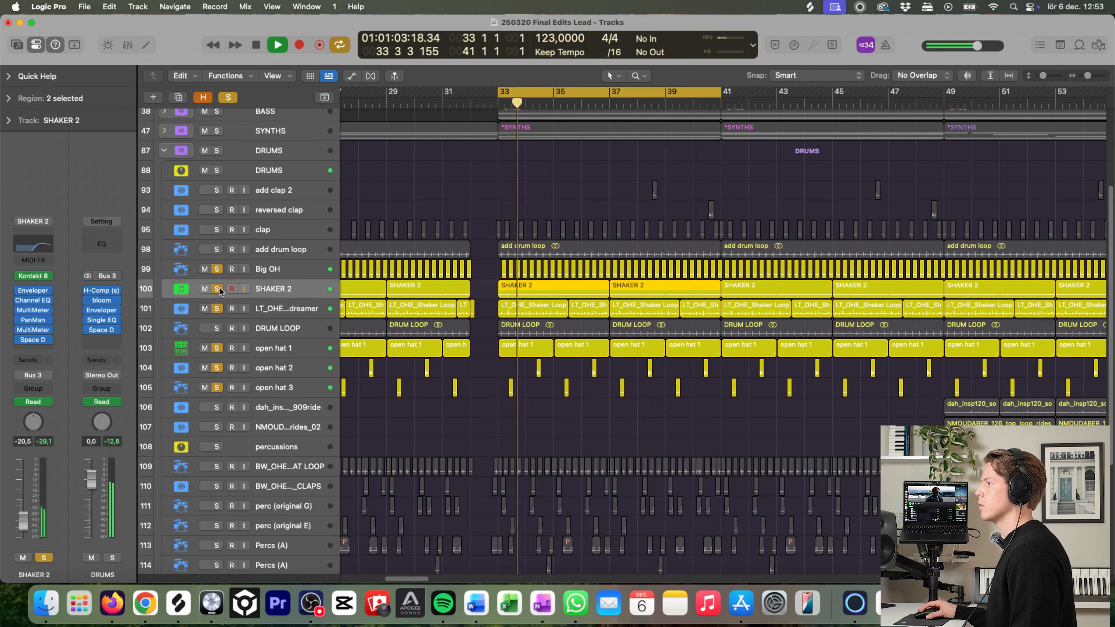
left_click(40, 278)
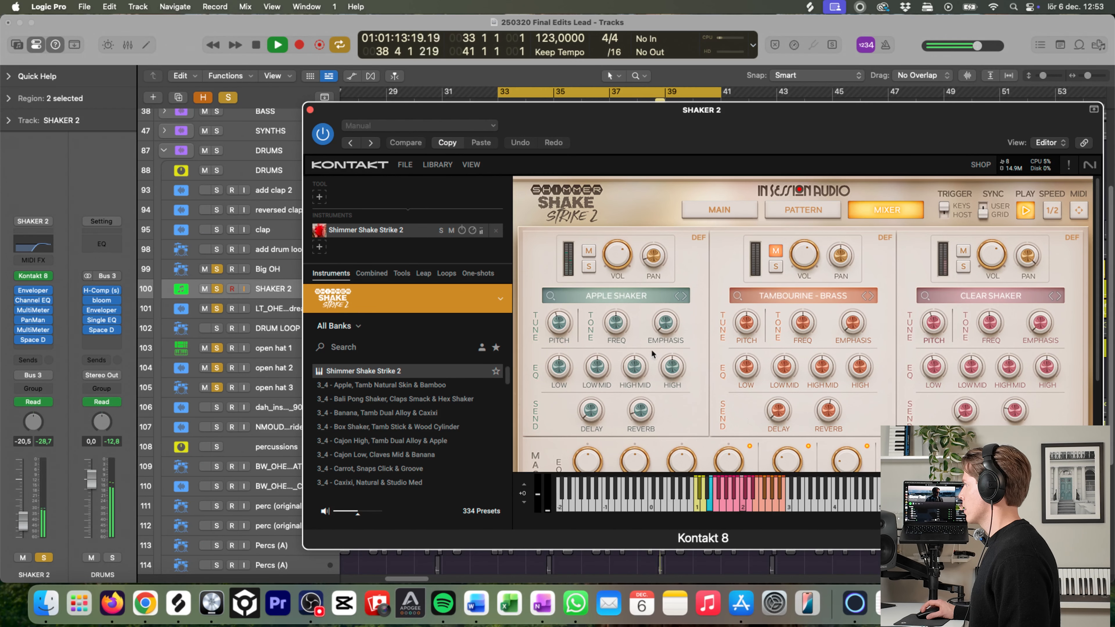
left_click(309, 111)
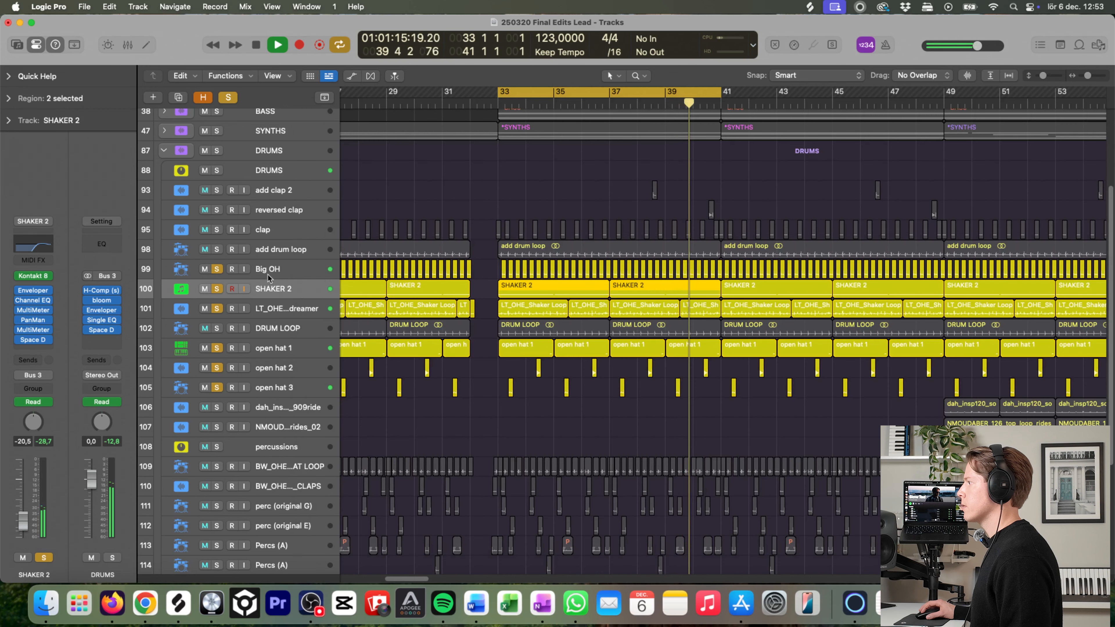
Step: Extend the solos with DRUM LOOP track 102, add drum loop track 98, clap track 95 and DRUMS track 88 while playing
left_click(229, 328)
key("s")
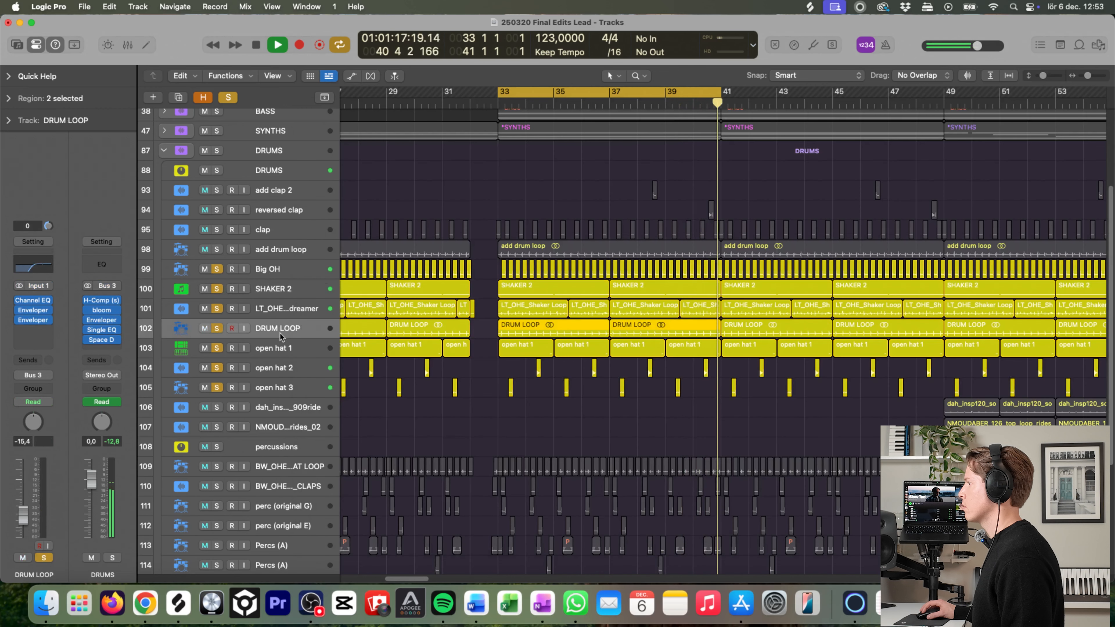
left_click(216, 249)
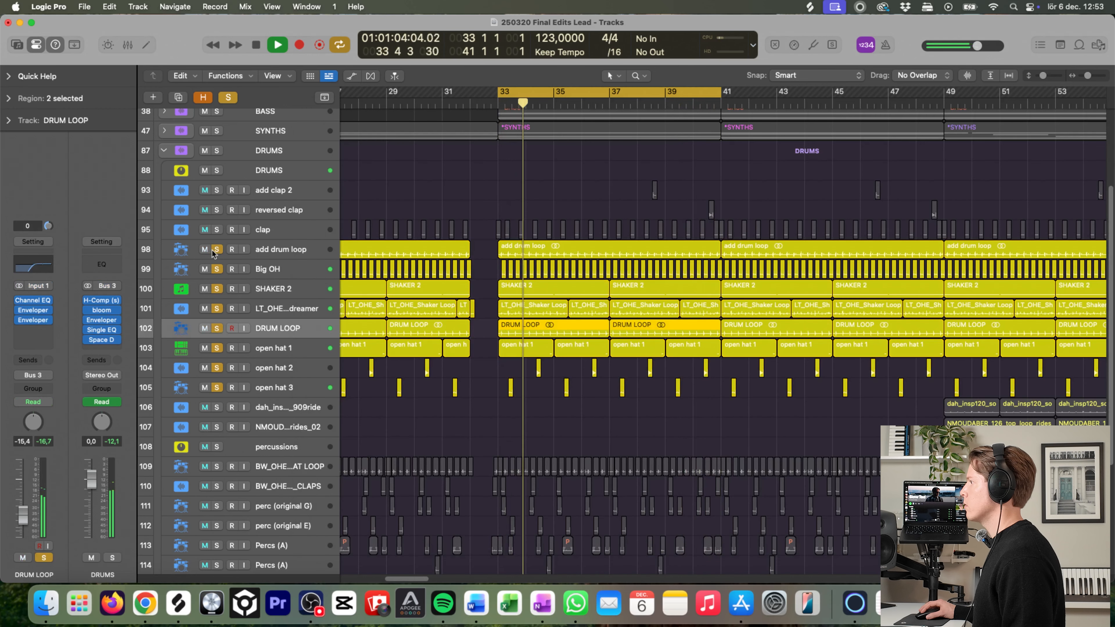
left_click(217, 229)
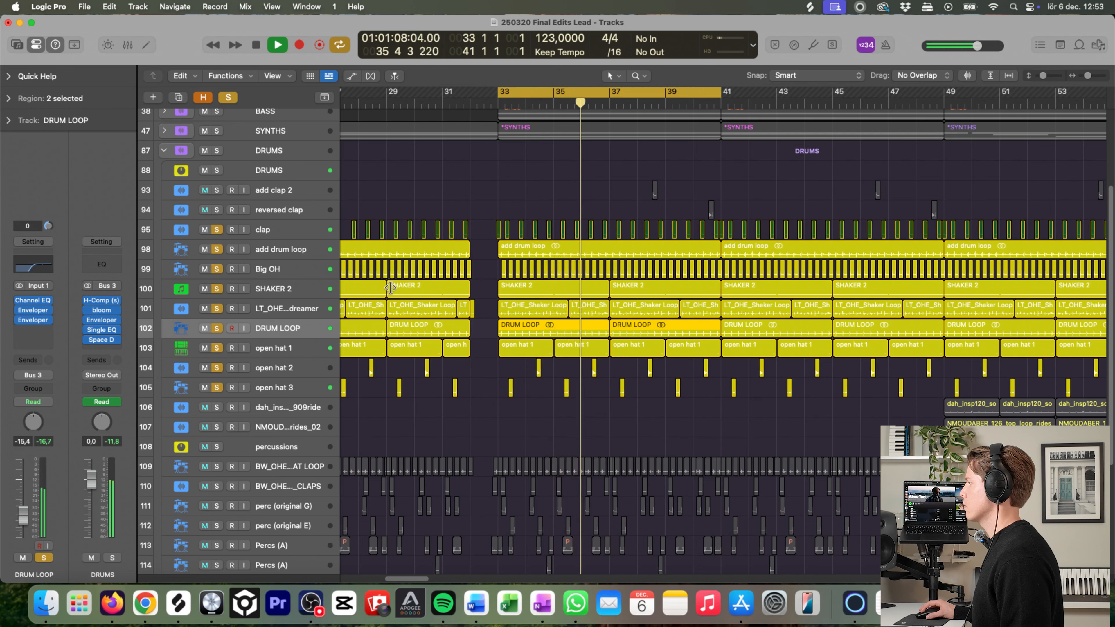
left_click(217, 170)
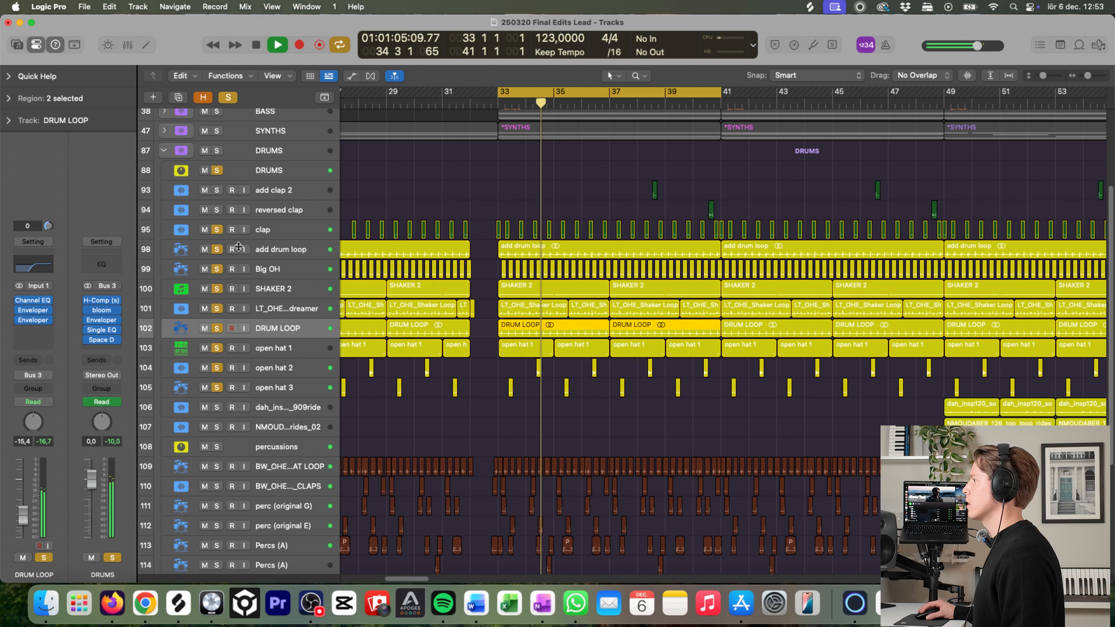
Step: Mute percussions track 108 to hear the soloed drums without it, and stop playback
scroll(429, 417, "down", 5)
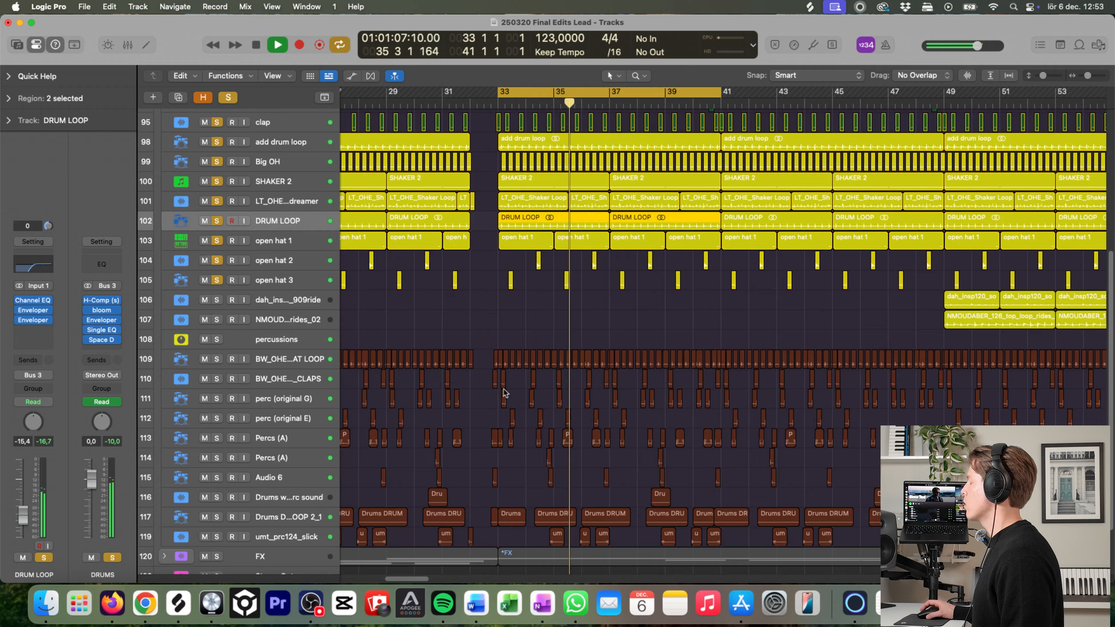
scroll(533, 404, "down", 1)
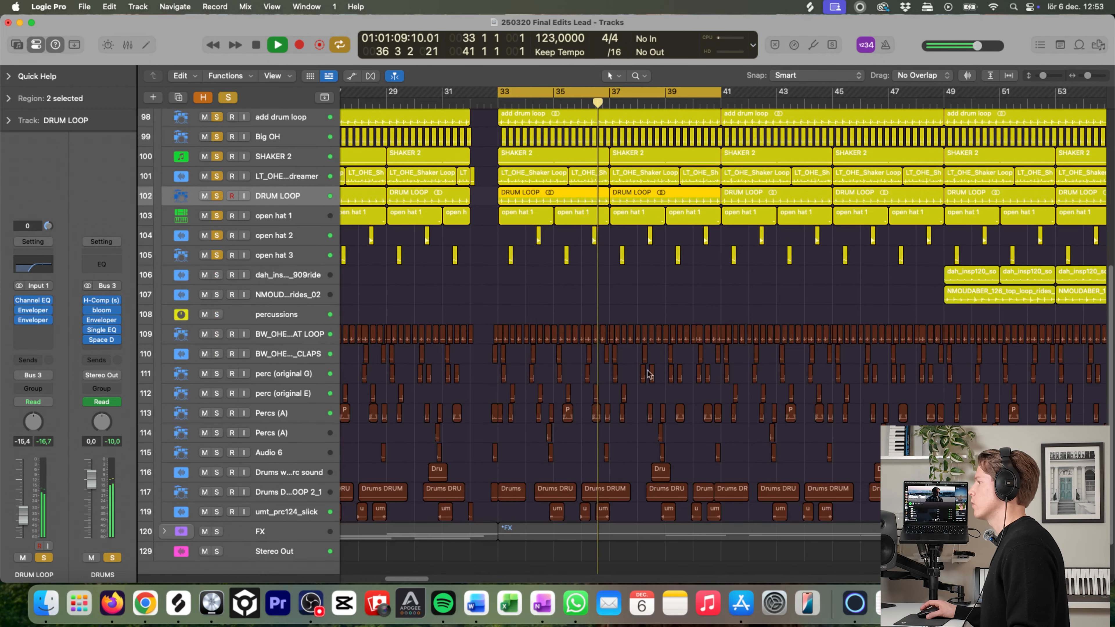
left_click(204, 314)
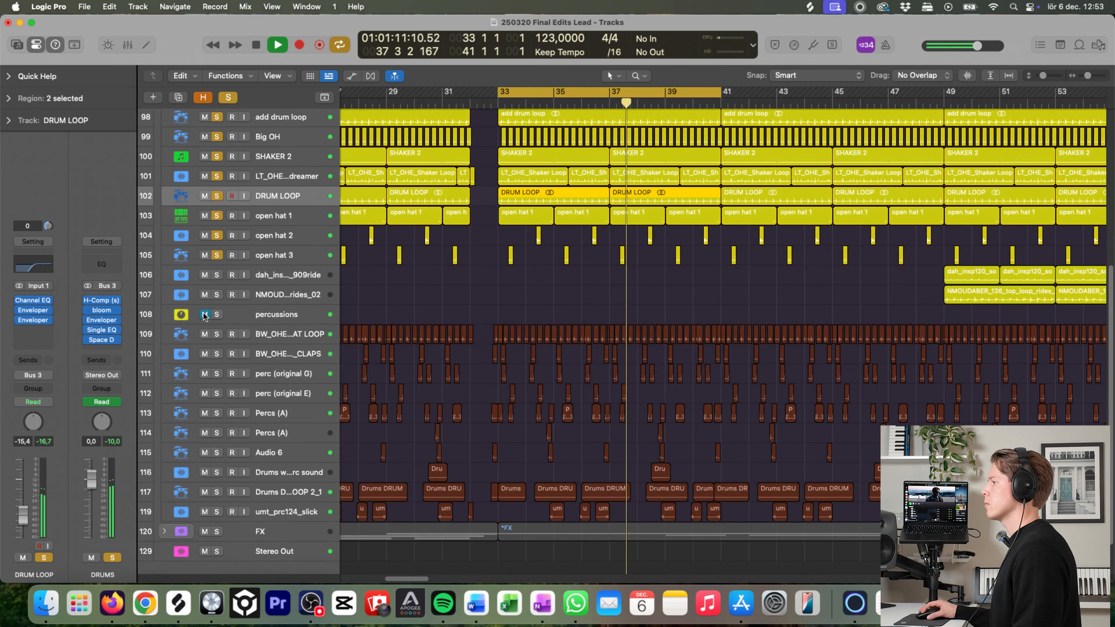
scroll(545, 378, "up", 4)
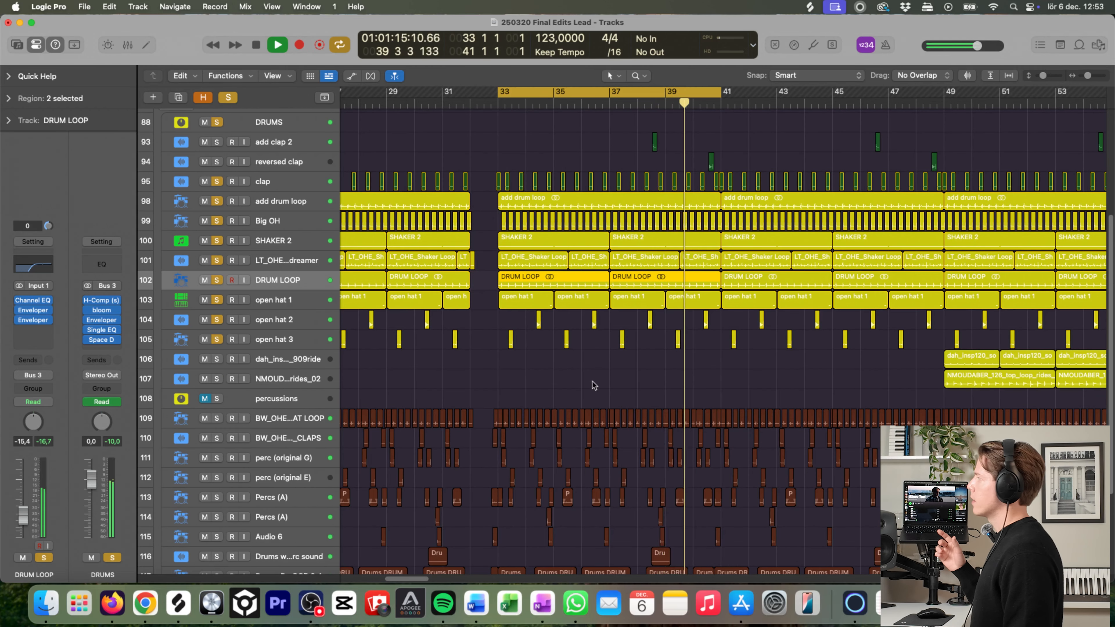
key("space")
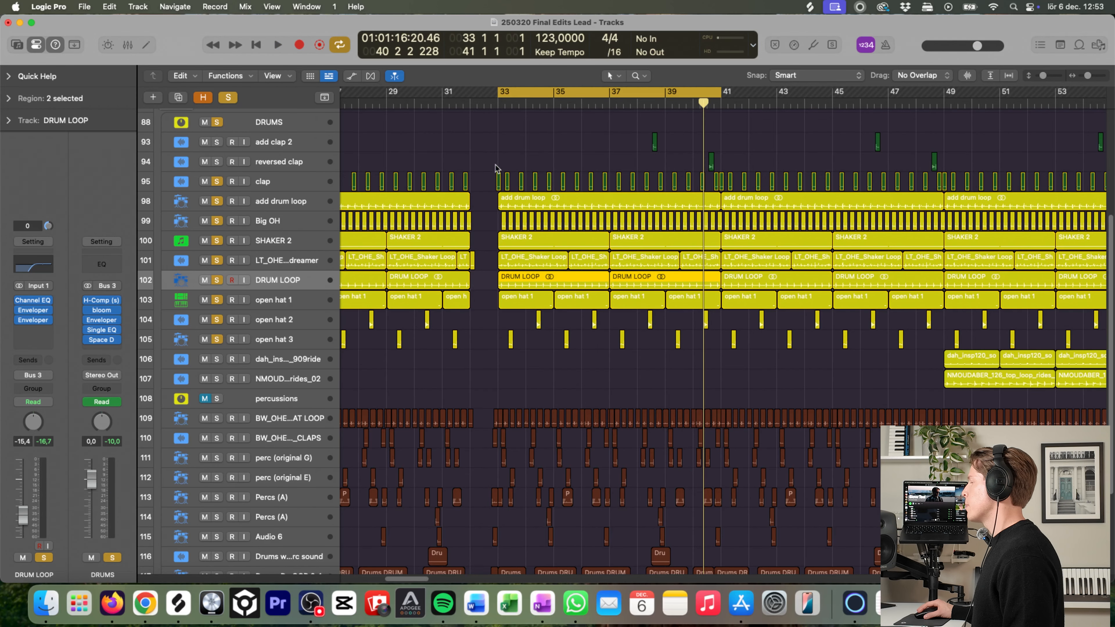
Step: Add kick track 34 to the soloed drums and listen, then add kick tracks 35 and 37 and play the cycle again
scroll(496, 167, "up", 5)
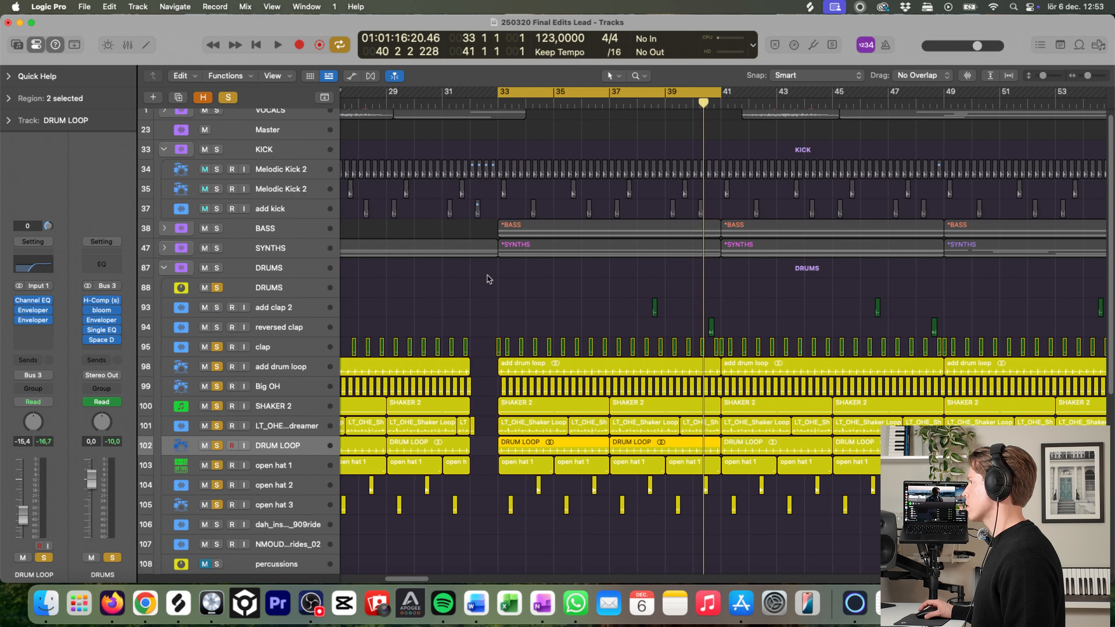
left_click(217, 170)
key("space")
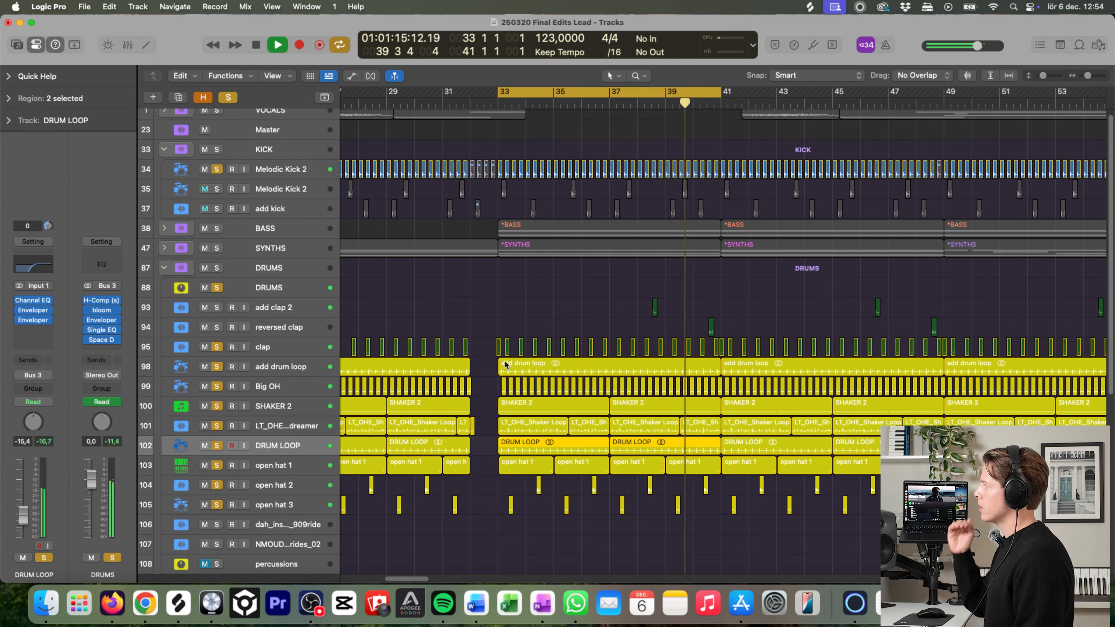
key("space")
left_click_drag(215, 189, 217, 208)
key("space")
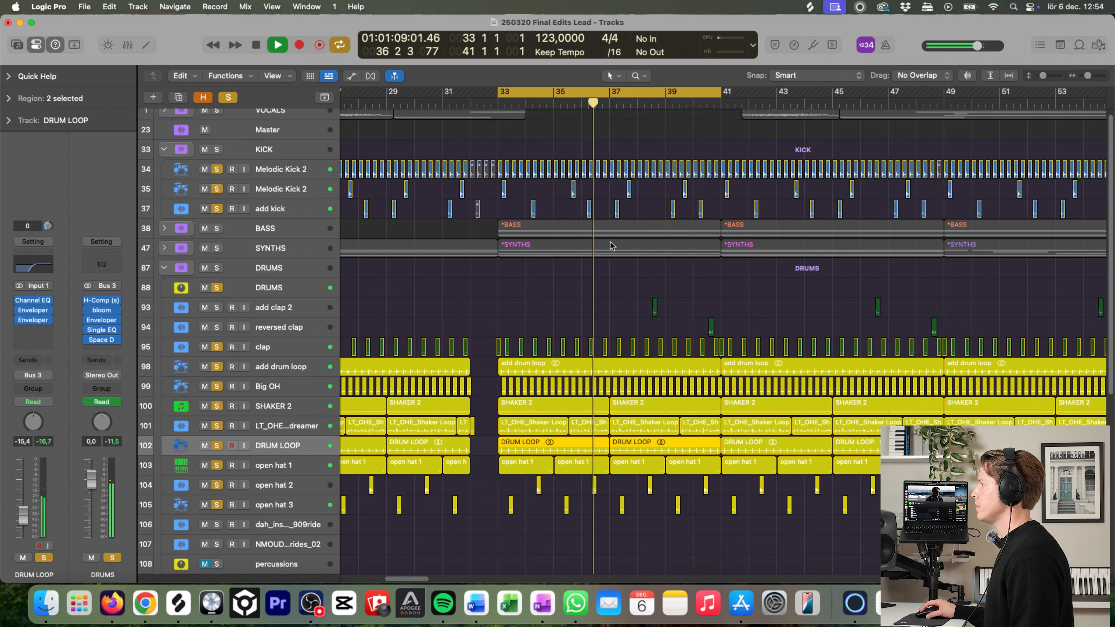
Step: Unmute percussions track 108 and play the cycle with the soloed kicks and drums, stopping and restarting playback
scroll(353, 389, "down", 10)
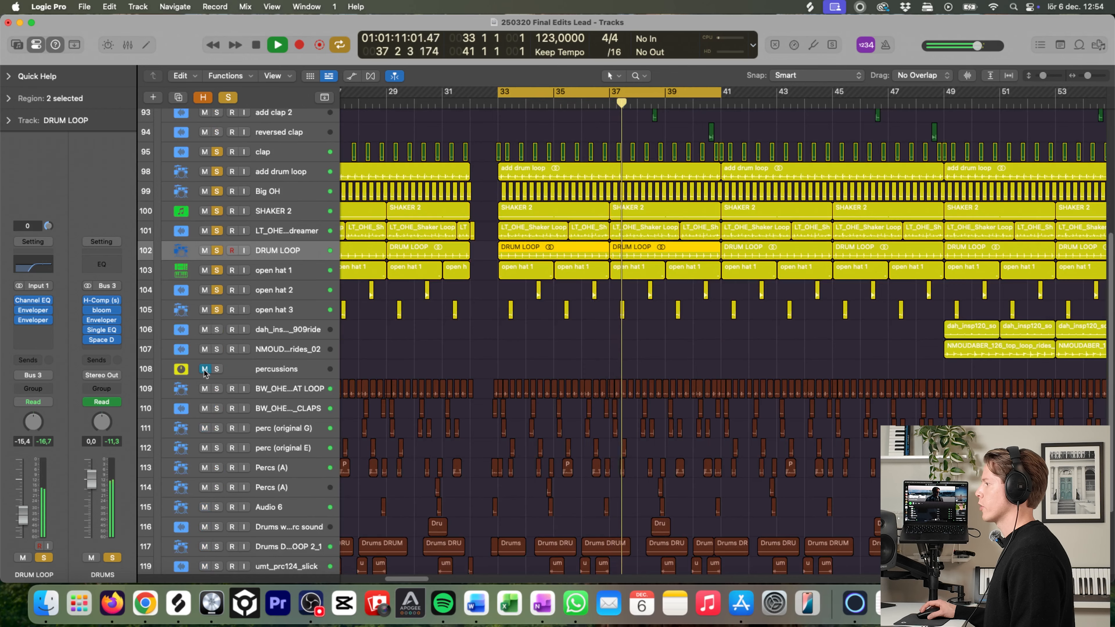
key("space")
key("space")
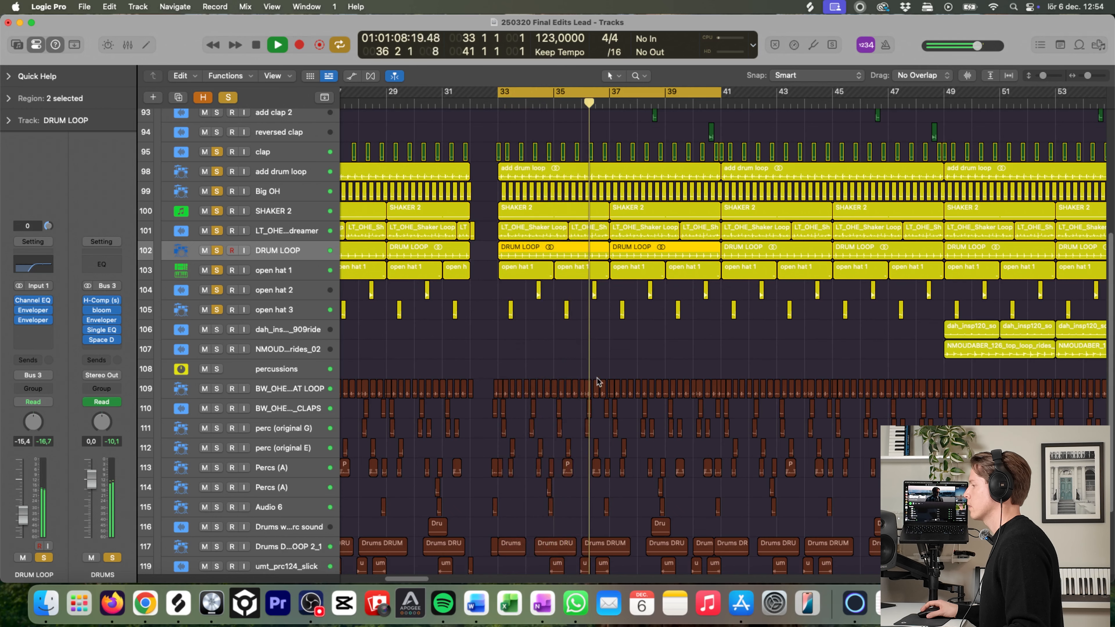
key("space")
scroll(628, 387, "down", 3)
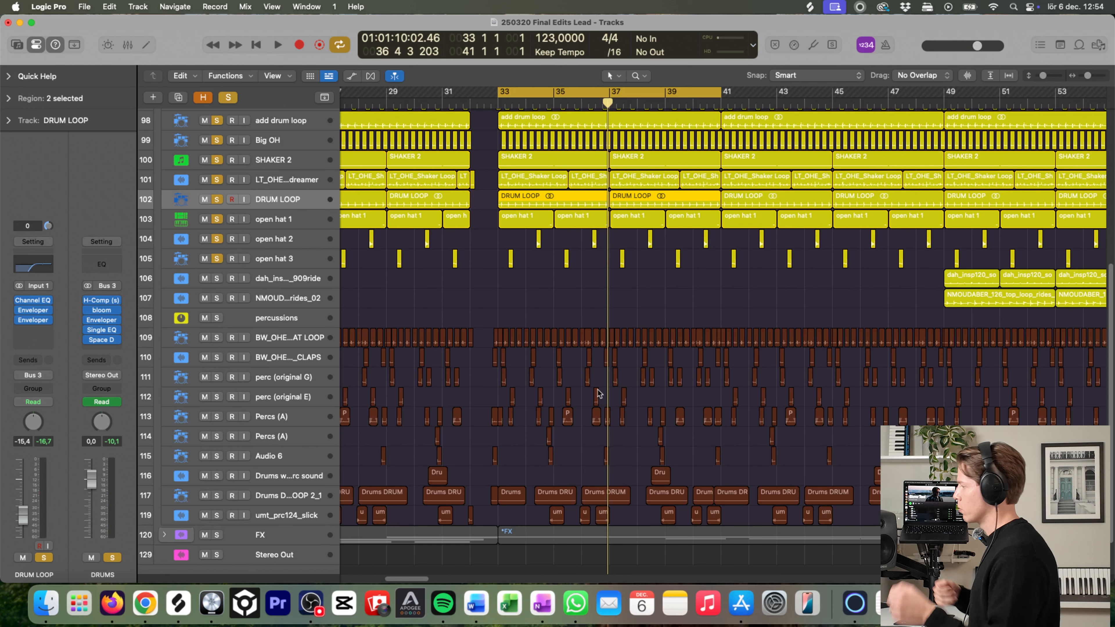
key("space")
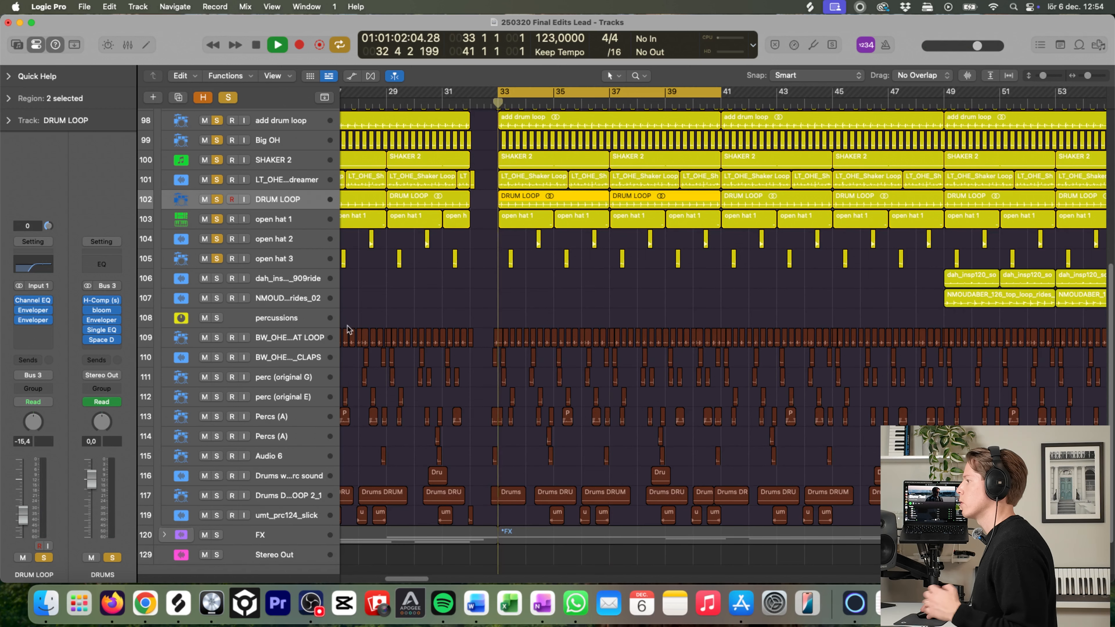
Step: Show track automation with add drum loop track 98 selected, and examine the automation curves across the drum loop, shaker, hat and ride tracks
scroll(617, 366, "up", 10)
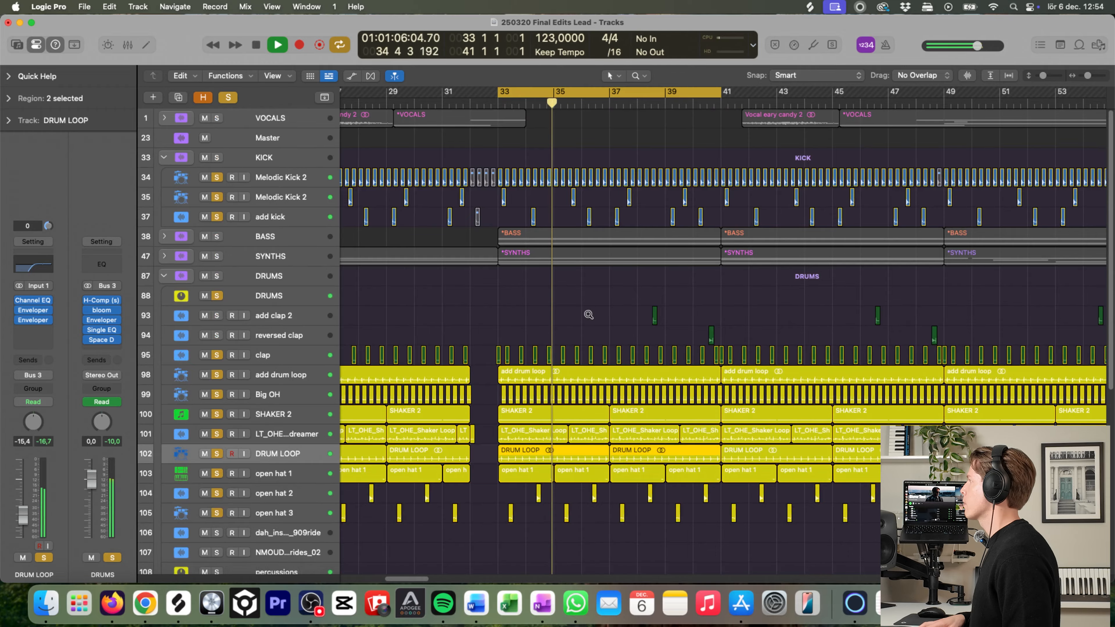
key("super+Left")
key("super+Left")
key("super+Left")
key("super+Left")
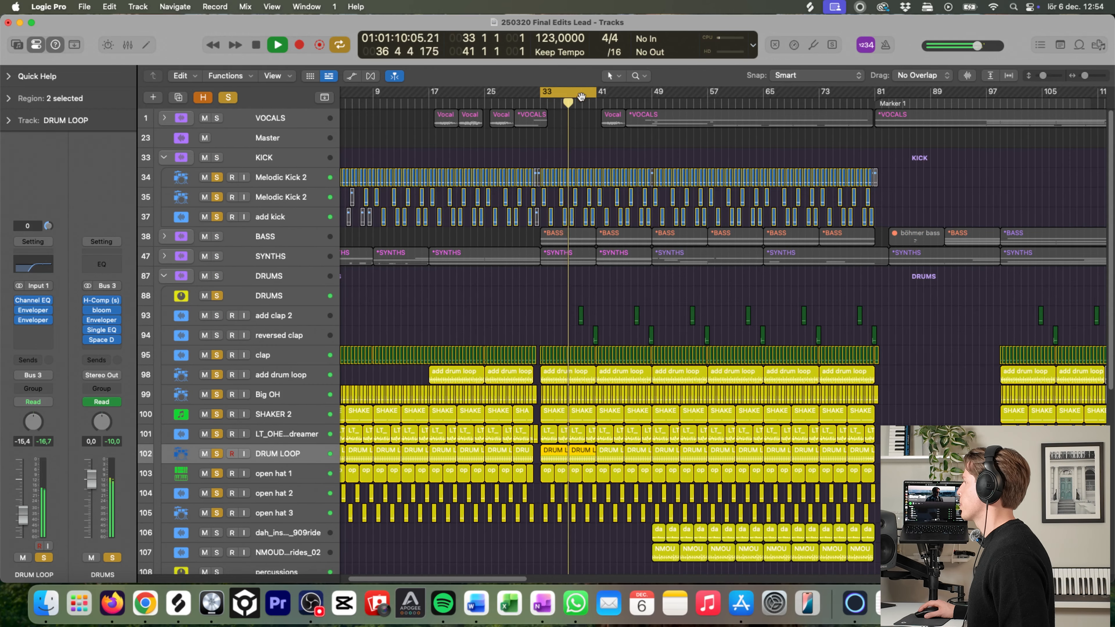
left_click(291, 376)
key("super+Down")
key("a")
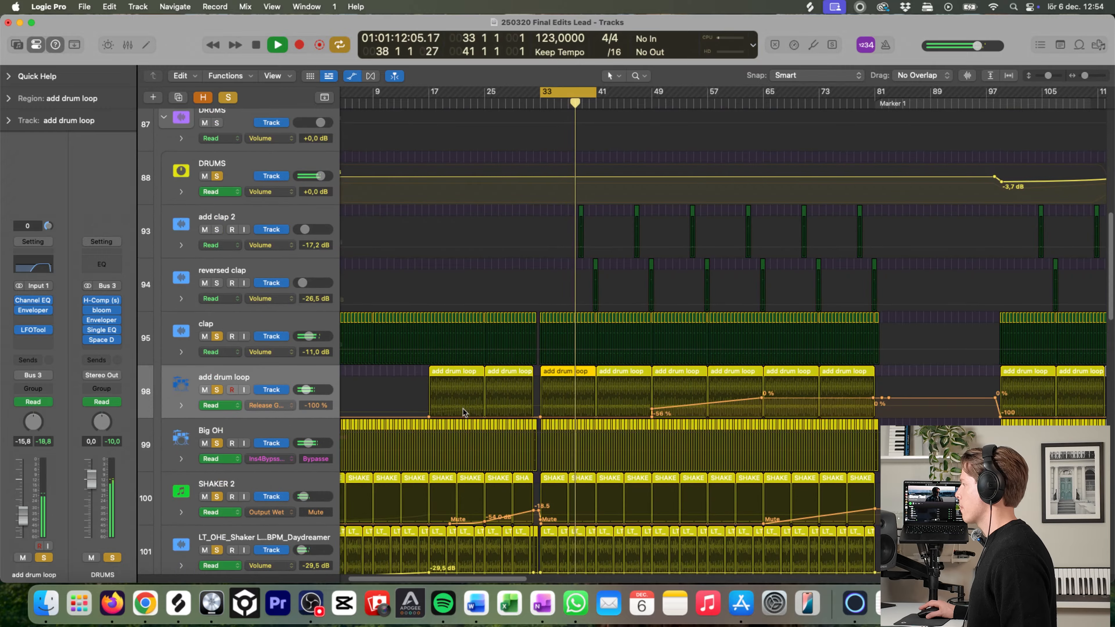
scroll(463, 409, "down", 5)
scroll(468, 425, "down", 5)
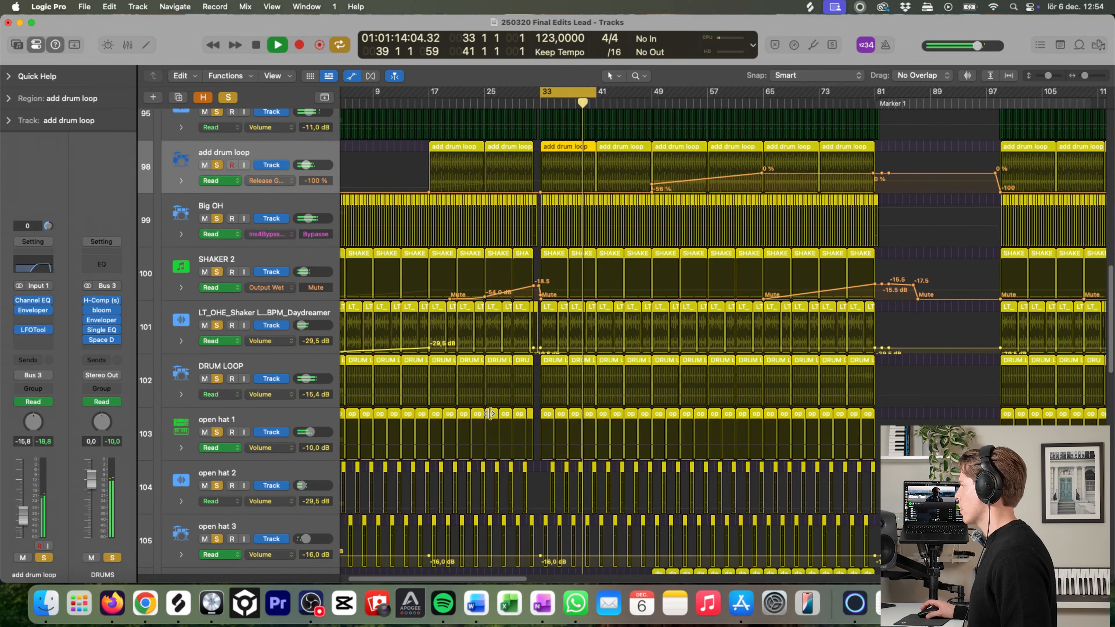
scroll(570, 416, "up", 5)
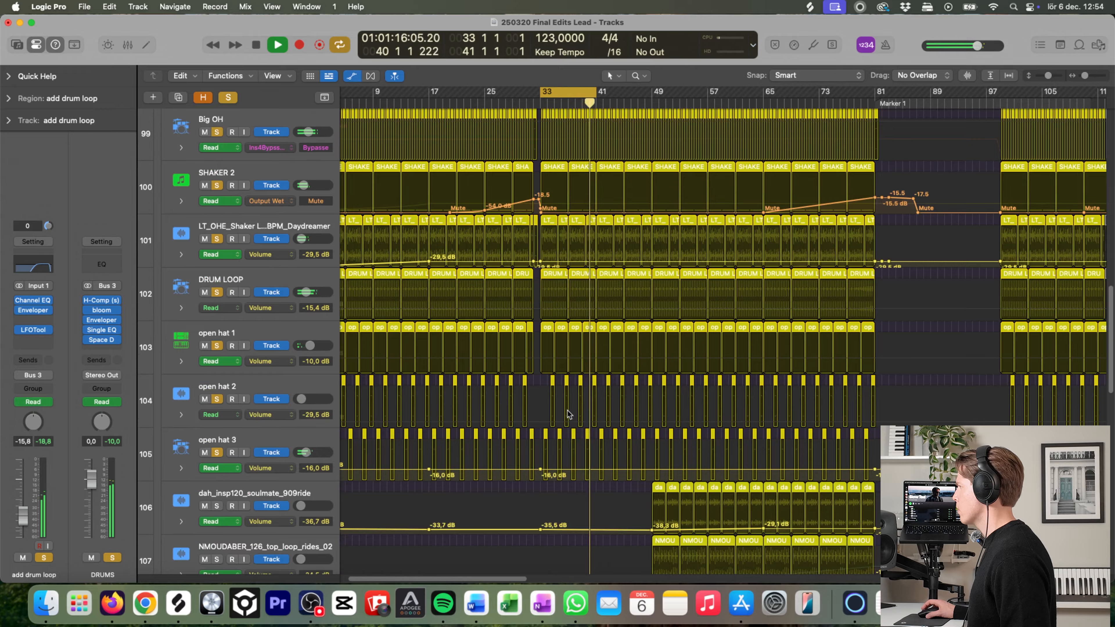
scroll(540, 391, "up", 6)
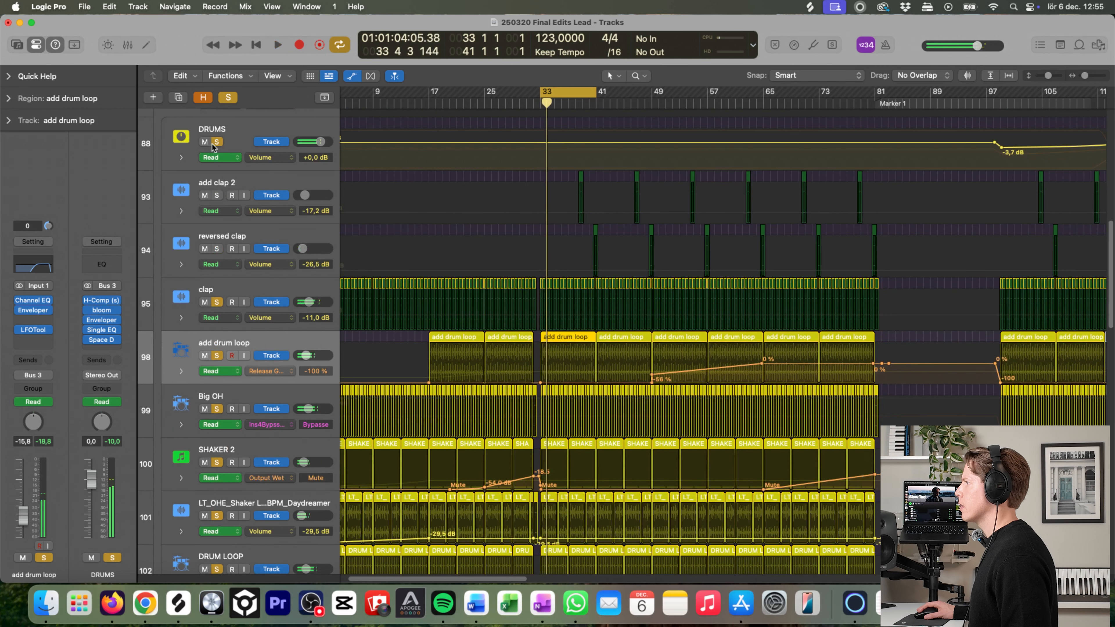
Step: Clear the individual solos, keeping only DRUMS track 88 soloed and selected, then hide the automation and view the whole drum arrangement during playback
left_click(233, 97)
key("space")
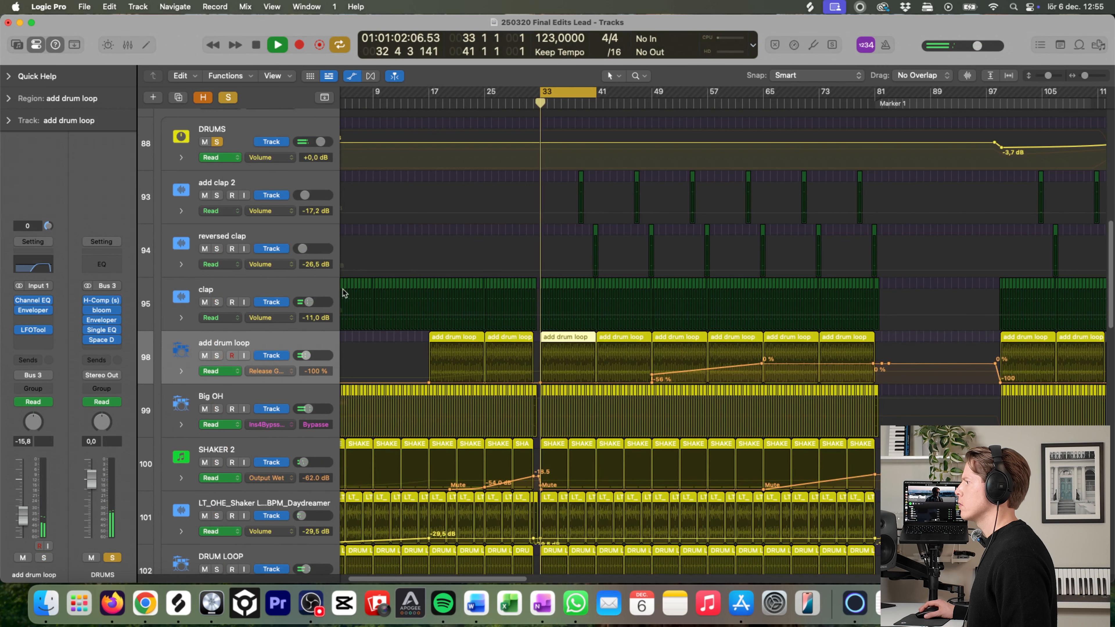
left_click(246, 138)
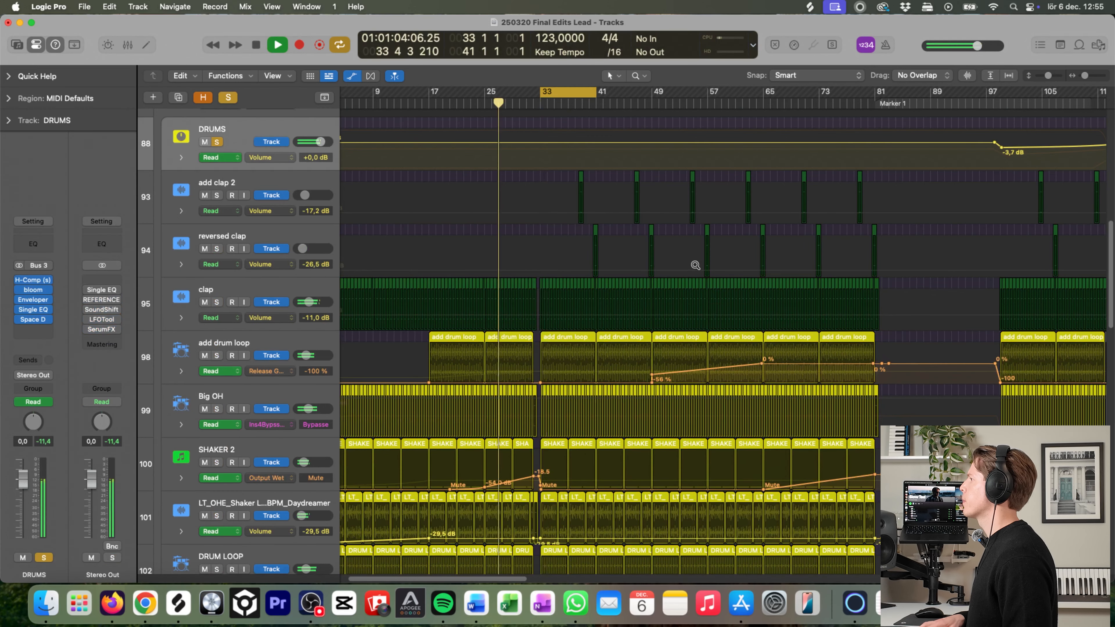
key("super+Left")
key("super+Left")
key("super+Left")
key("a")
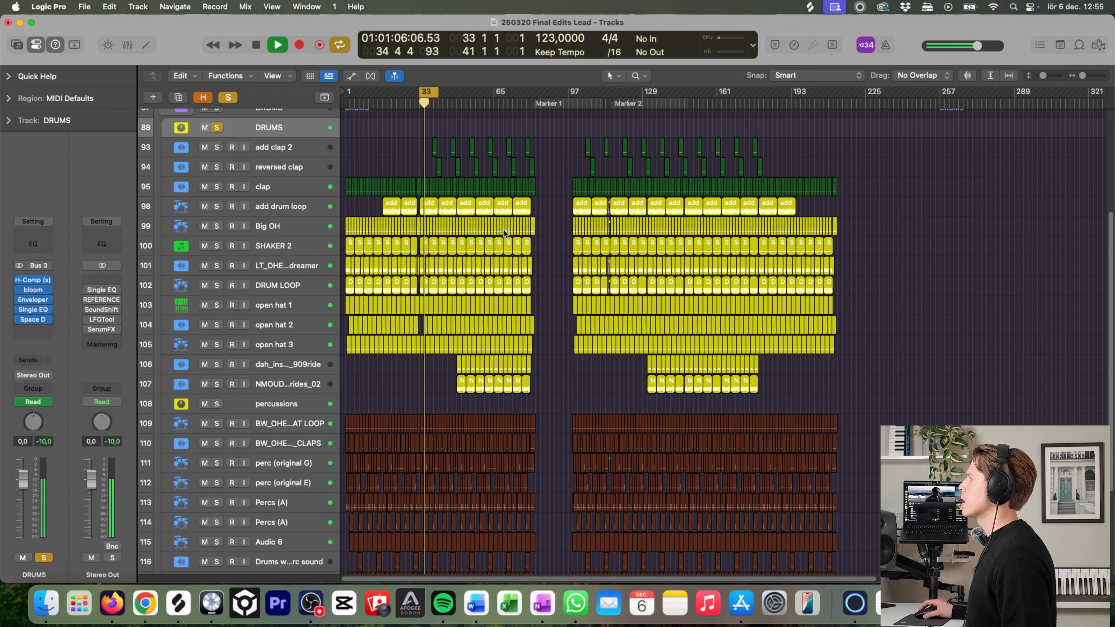
scroll(278, 174, "up", 3)
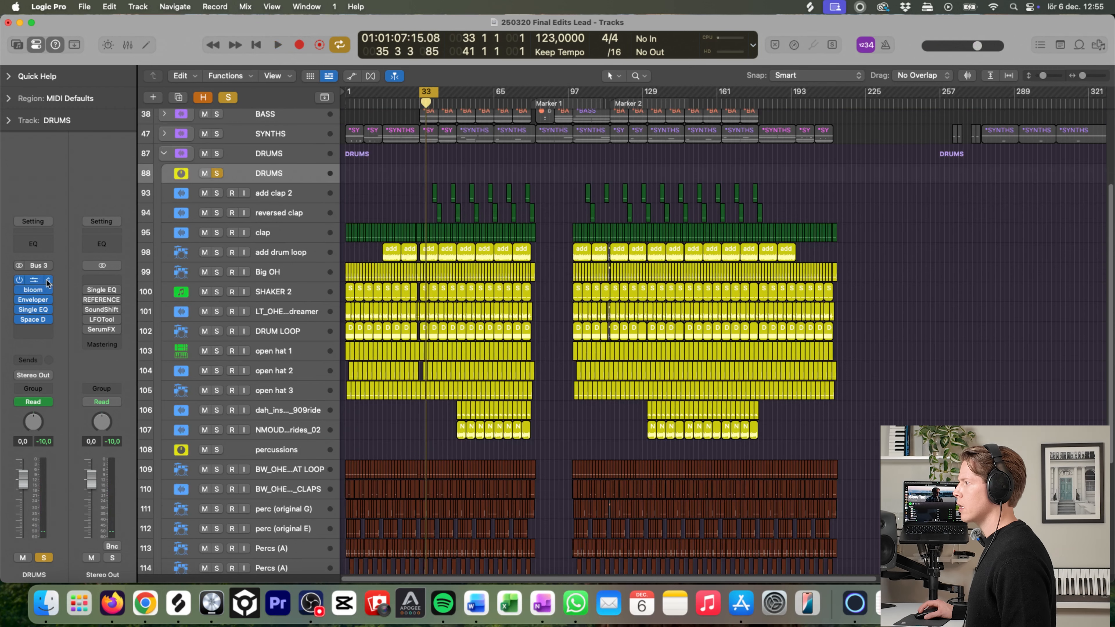
Step: Open the H-Comp compressor on the DRUMS bus, play the cycle through it, and open the bloom plug-in
left_click(39, 281)
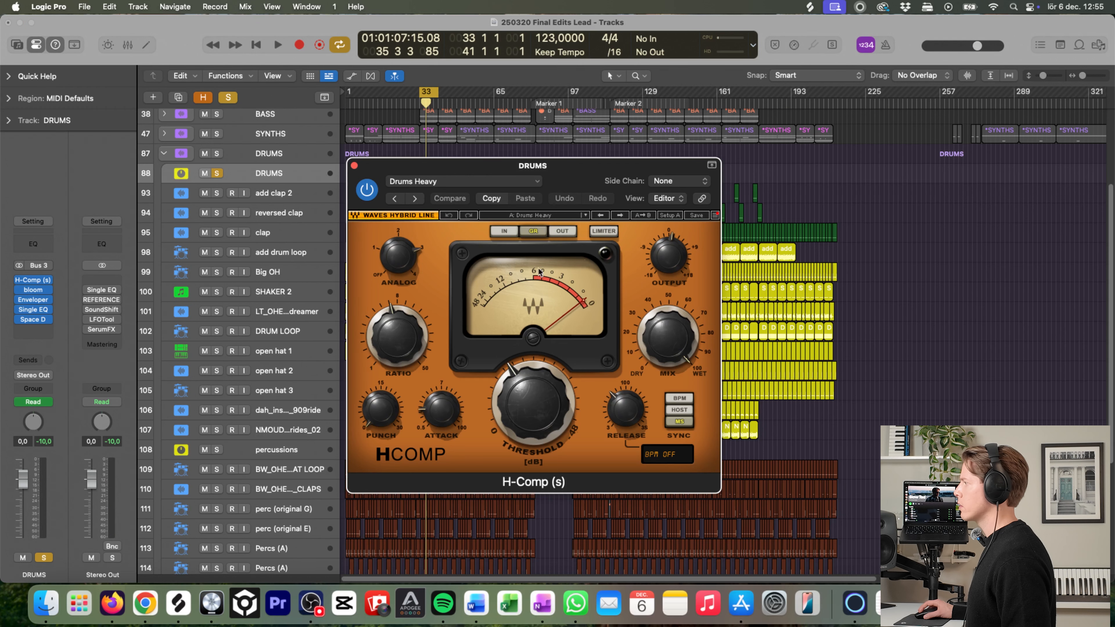
key("space")
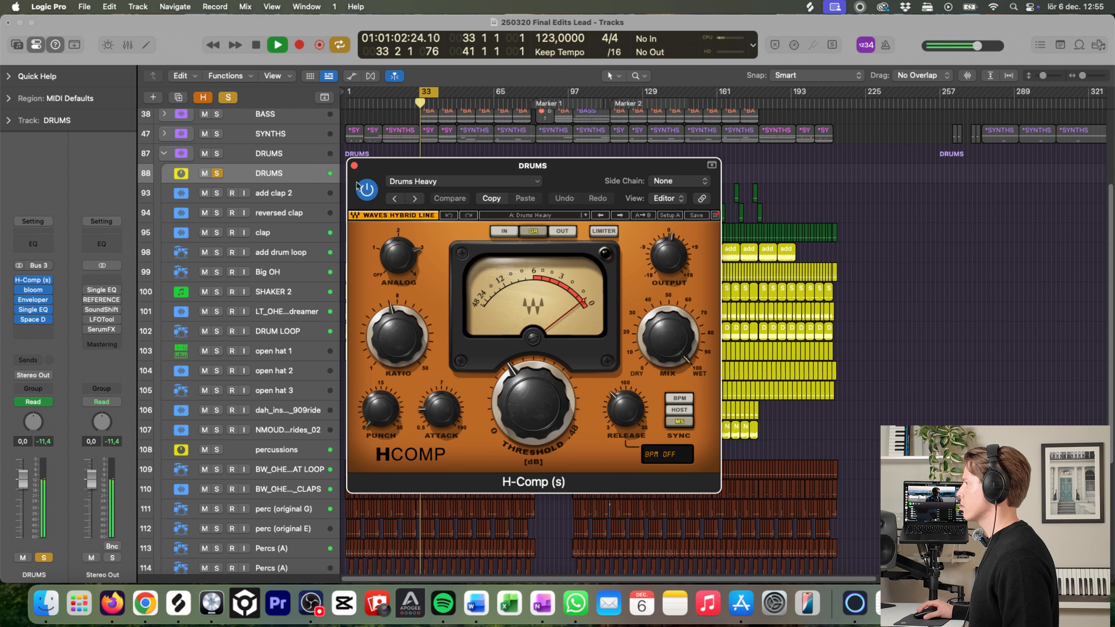
left_click(40, 291)
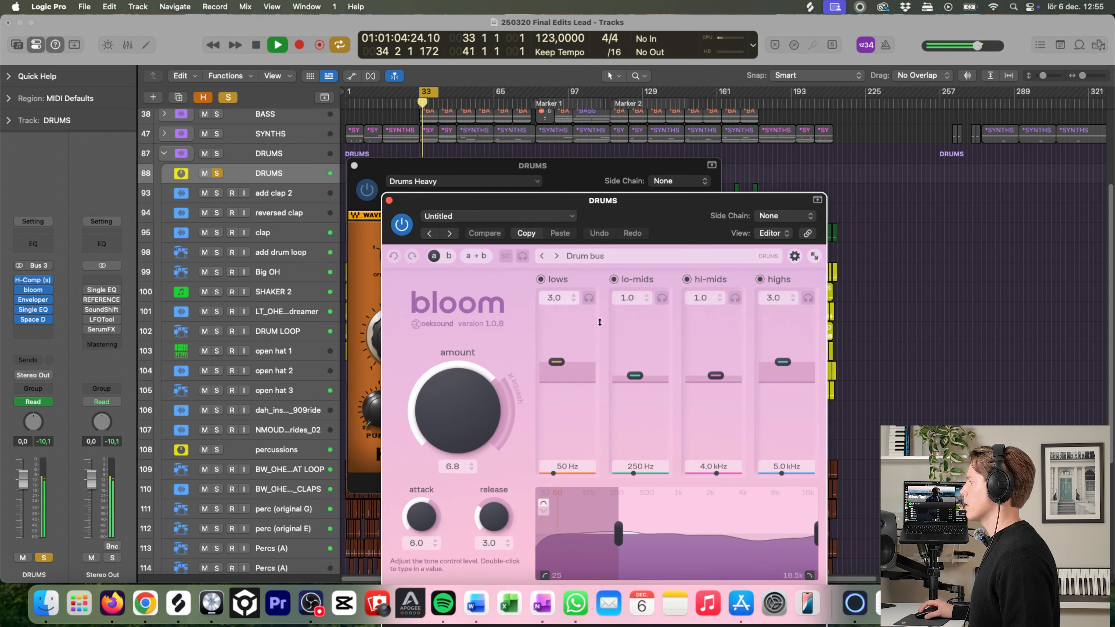
Step: Close bloom and H-Comp, reopen bloom on the DRUMS bus to review its settings, and close it again
left_click(388, 201)
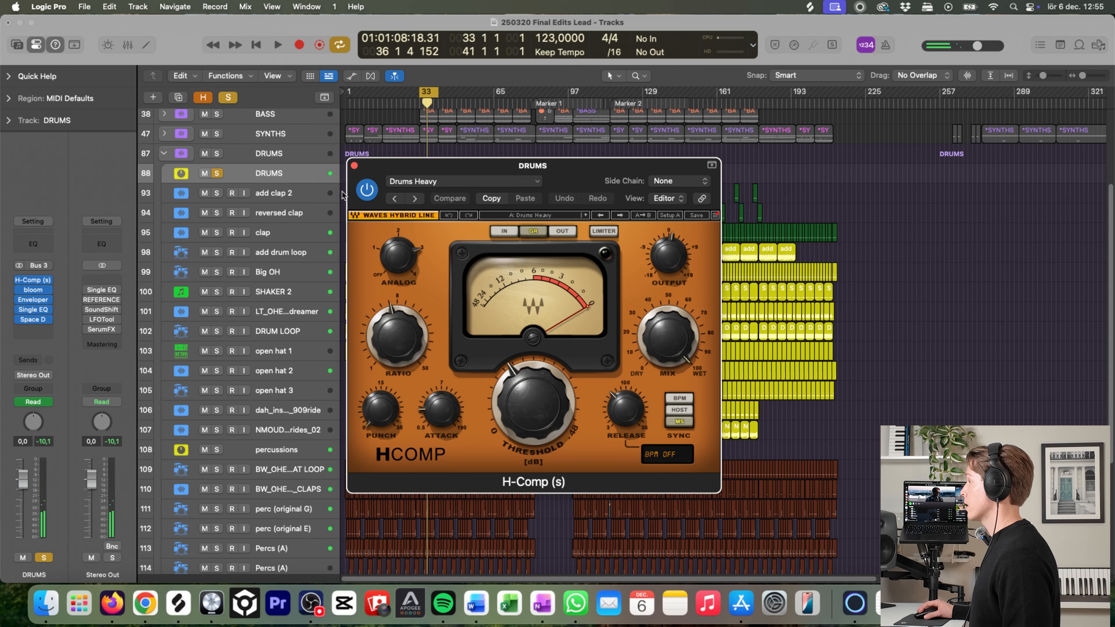
left_click(355, 167)
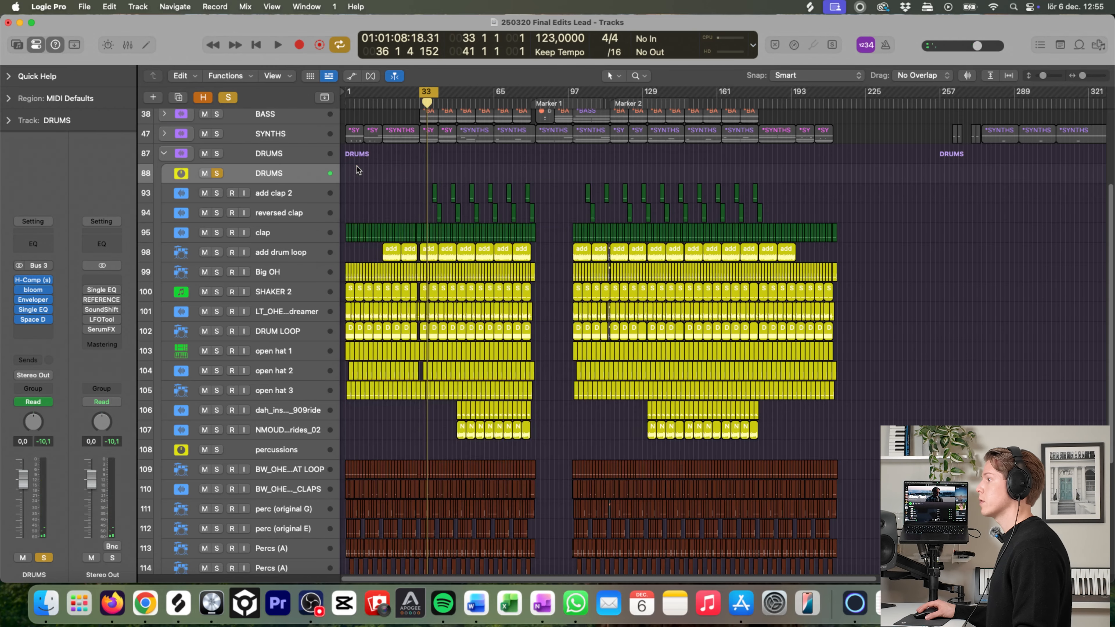
left_click(38, 289)
left_click_drag(545, 200, 528, 139)
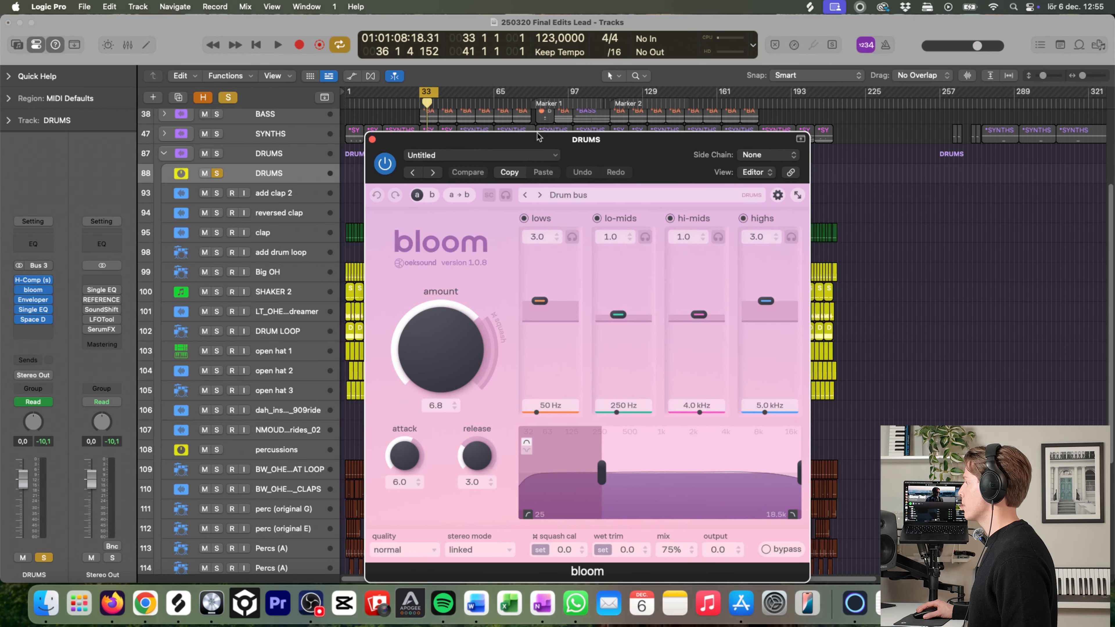
left_click(372, 140)
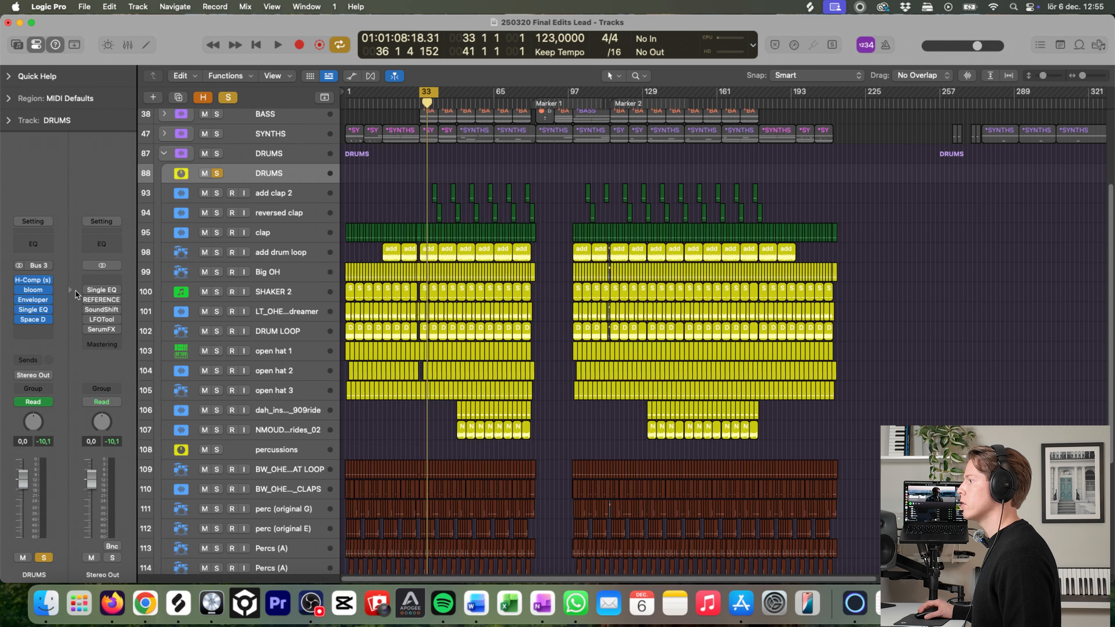
Step: Open Enveloper on the DRUMS bus and show the Enveloper Release Gain automation on DRUMS track 88
left_click(34, 301)
left_click_drag(389, 165, 595, 282)
key("a")
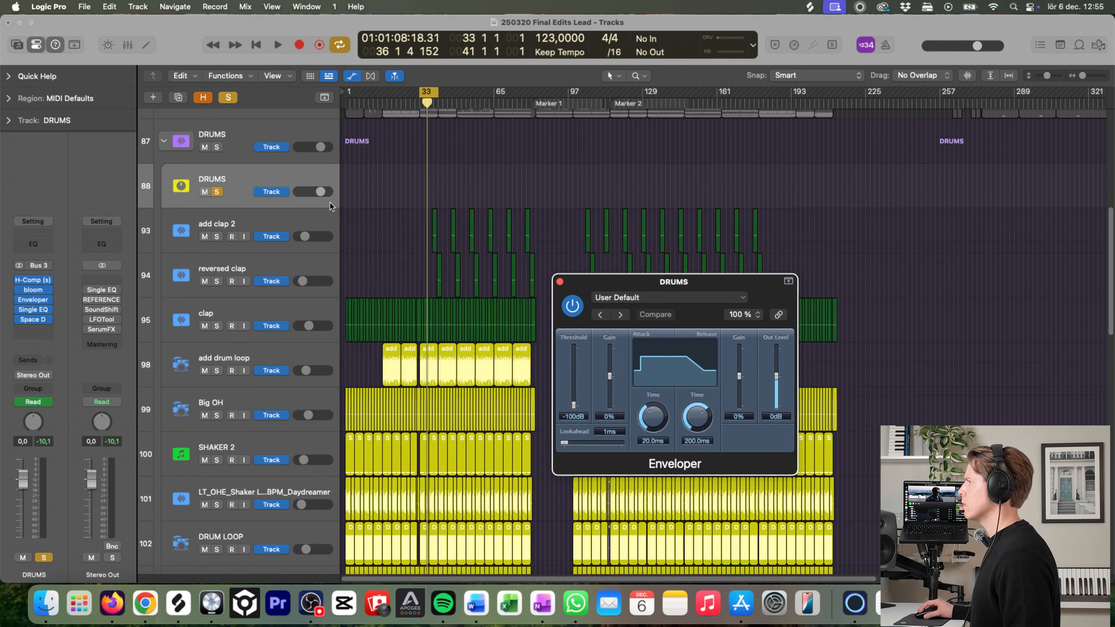
left_click(290, 204)
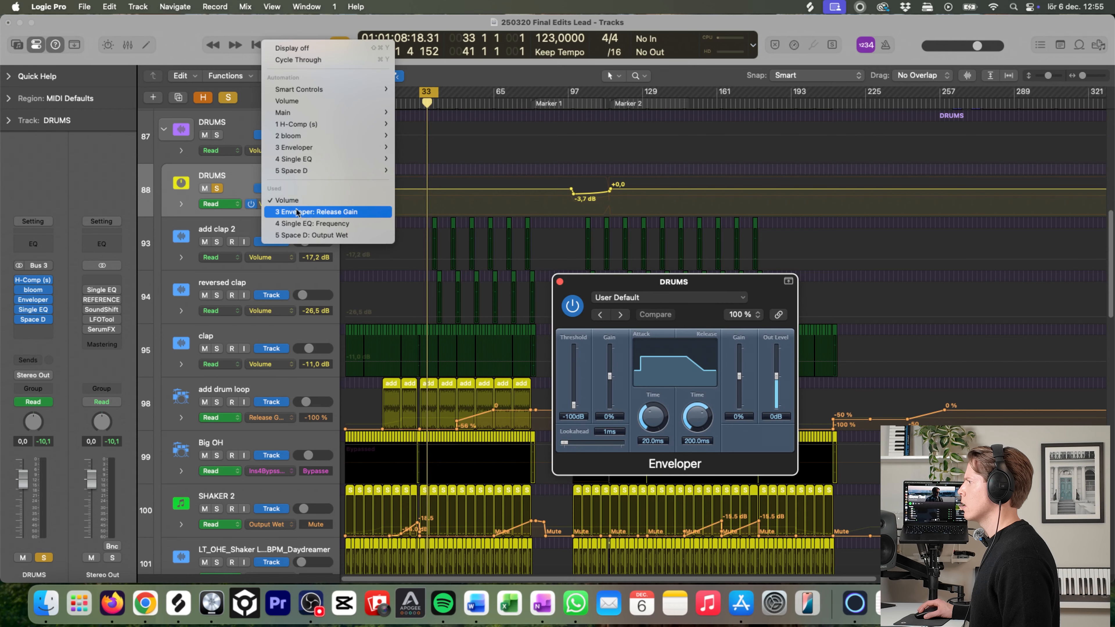
left_click(337, 212)
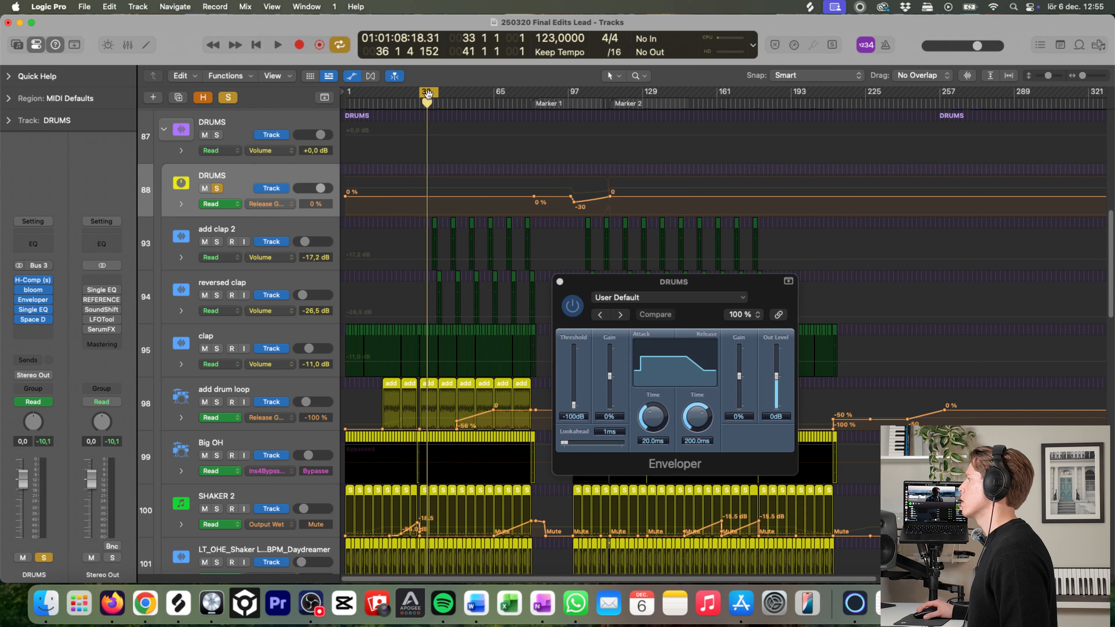
Step: Play the soloed DRUMS track through the break after bar 97 and examine its Release Gain dip beside the Enveloper settings
left_click(583, 104)
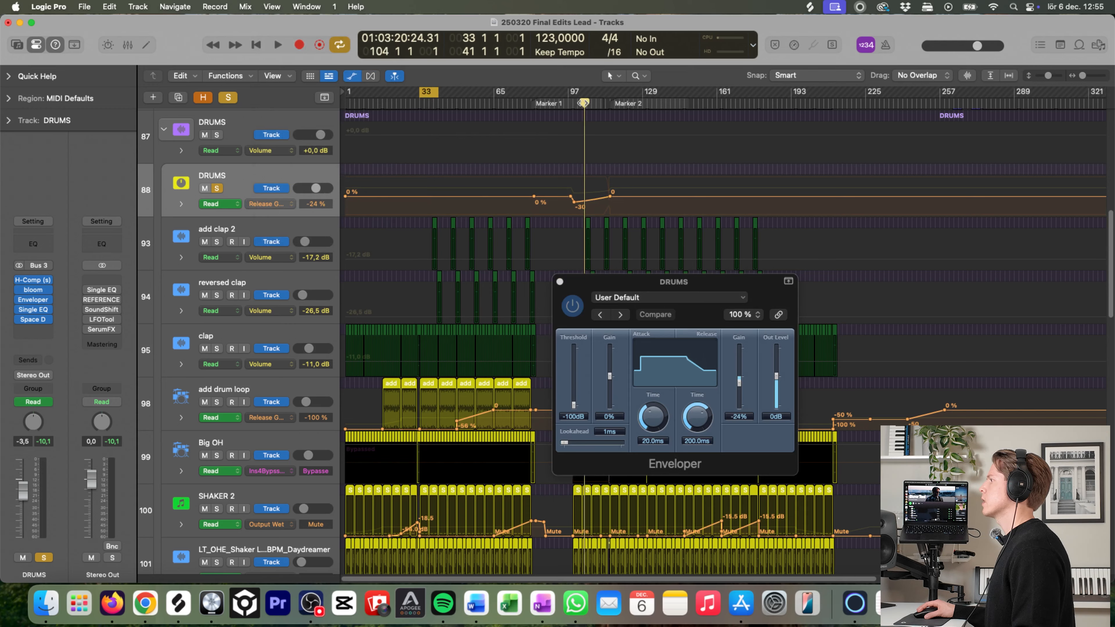
key("space")
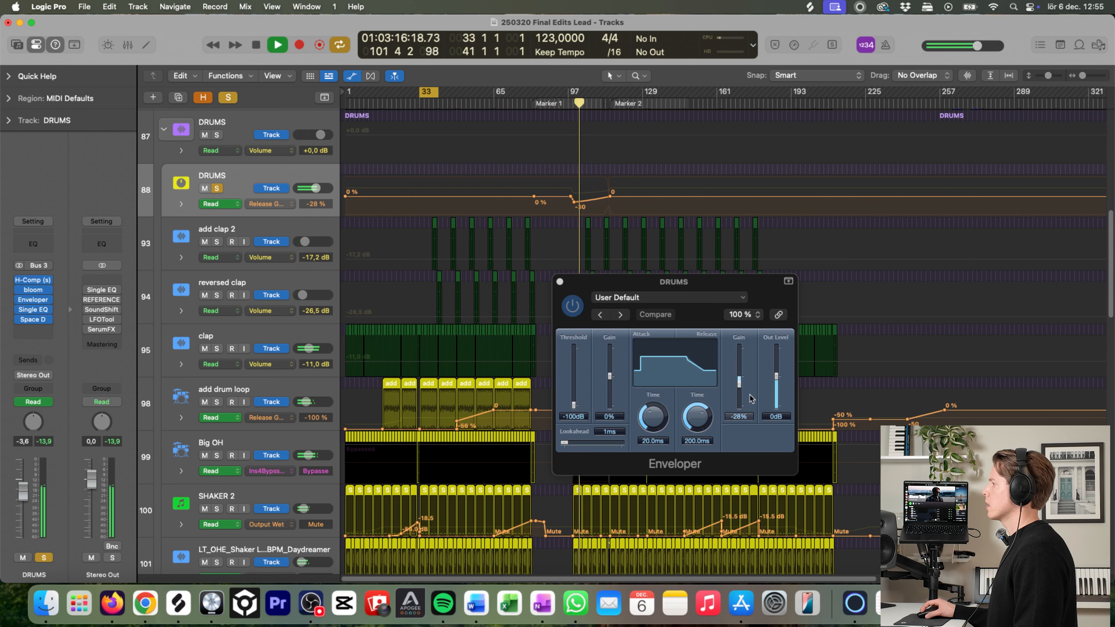
scroll(600, 200, "up", 8)
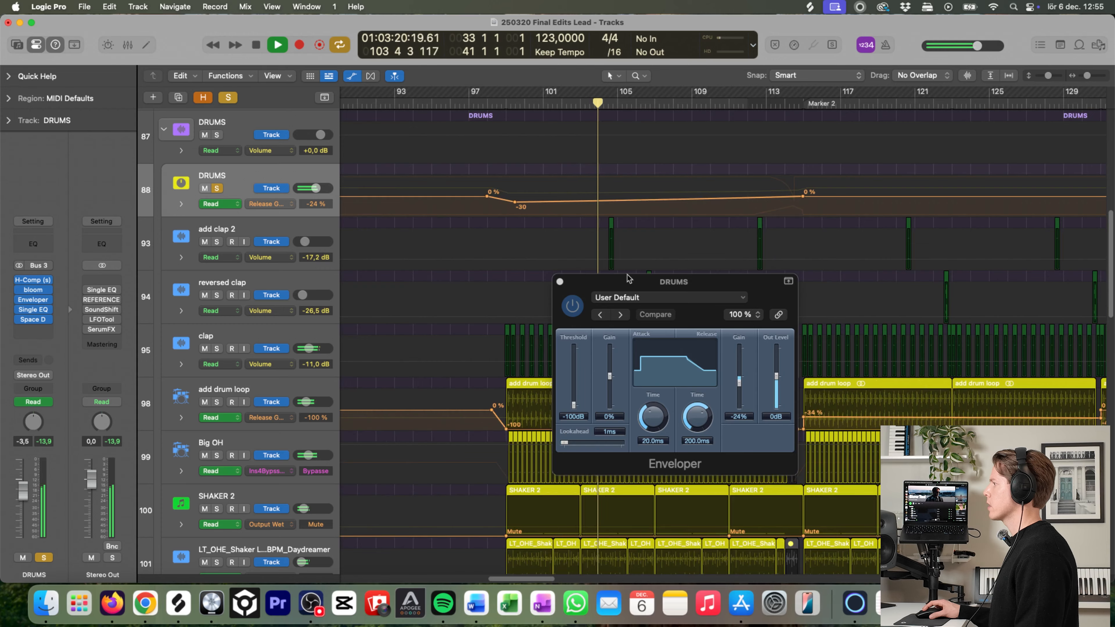
left_click_drag(628, 277, 461, 276)
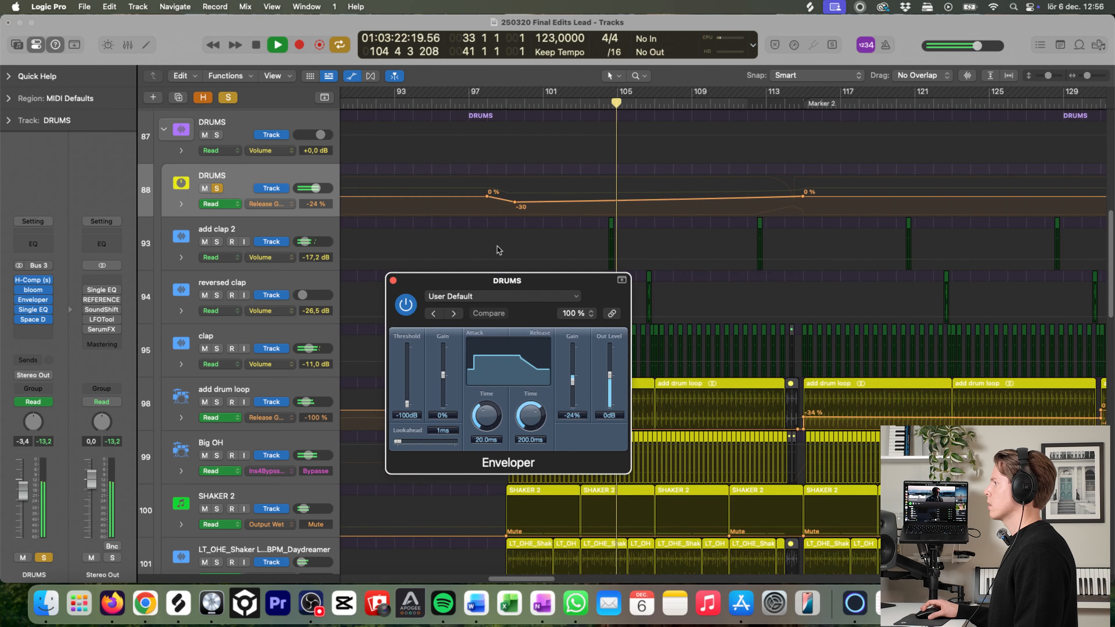
Step: Try the Release Gain automation point near bar 99 at -100 %, play the section, and revert the change
left_click_drag(516, 207, 515, 214)
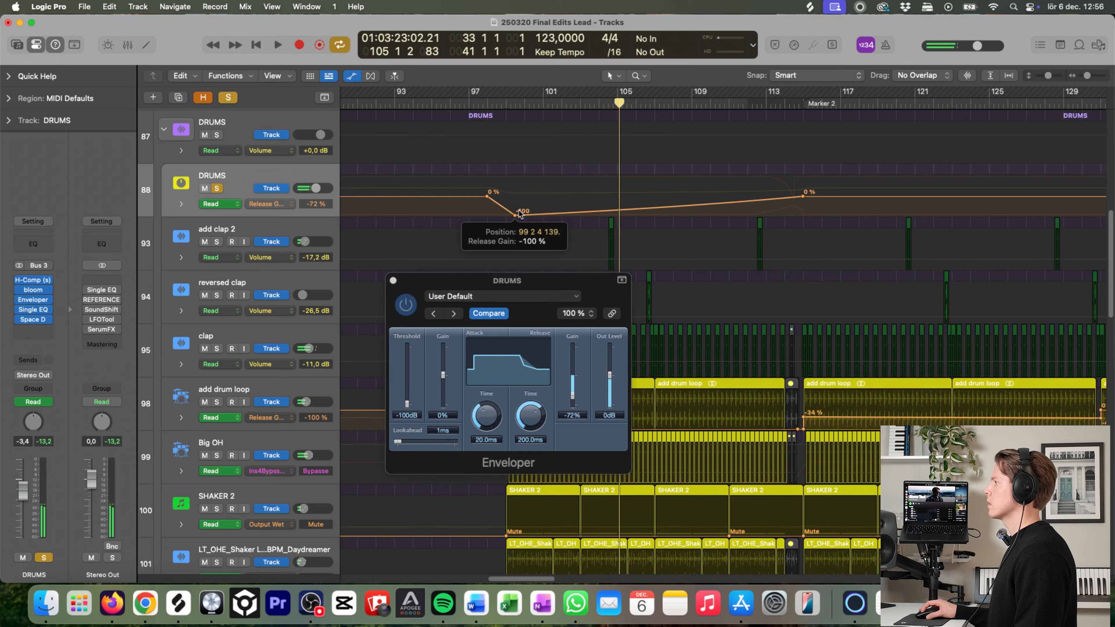
double_click(516, 102)
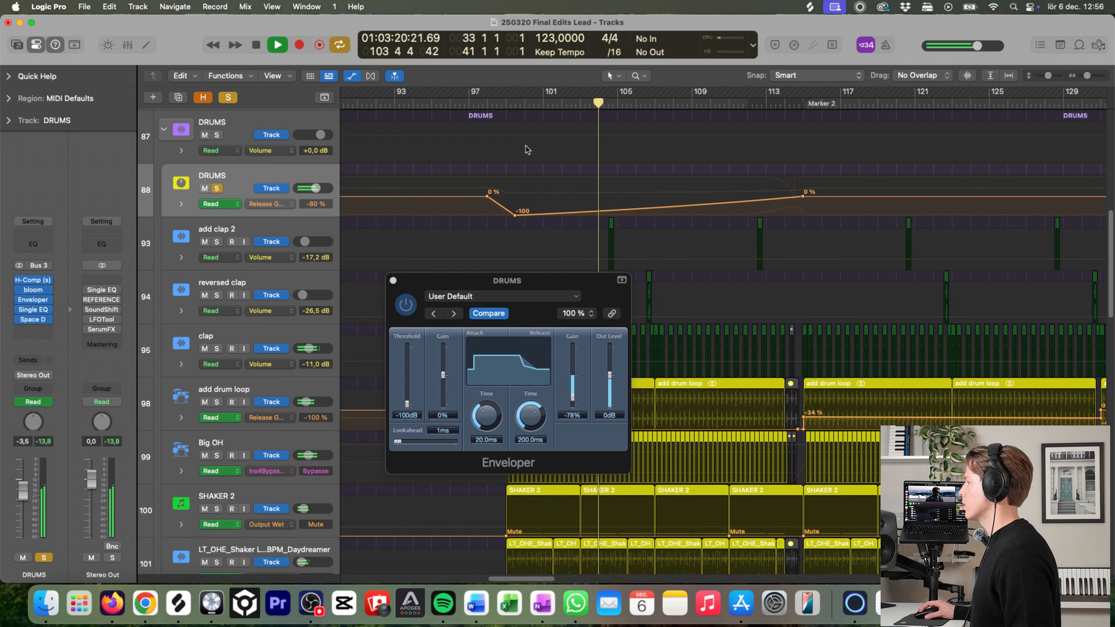
left_click_drag(514, 159, 518, 132)
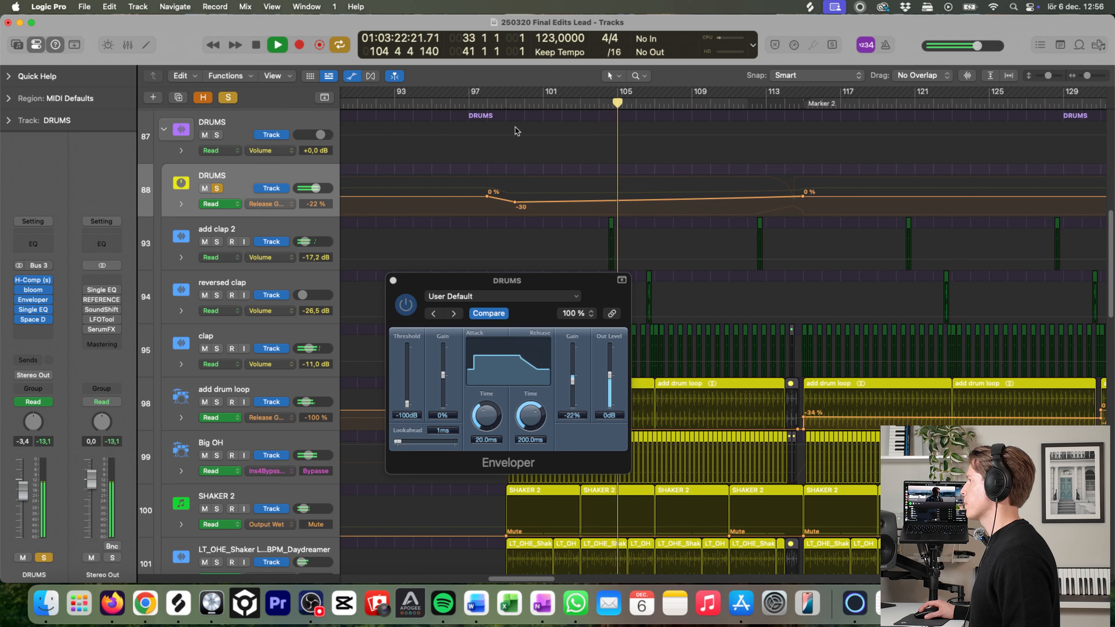
Step: Play the section around bar 99, close Enveloper, and compare the full mix without the DRUMS solo against DRUMS track 88 soloed
left_click(517, 101)
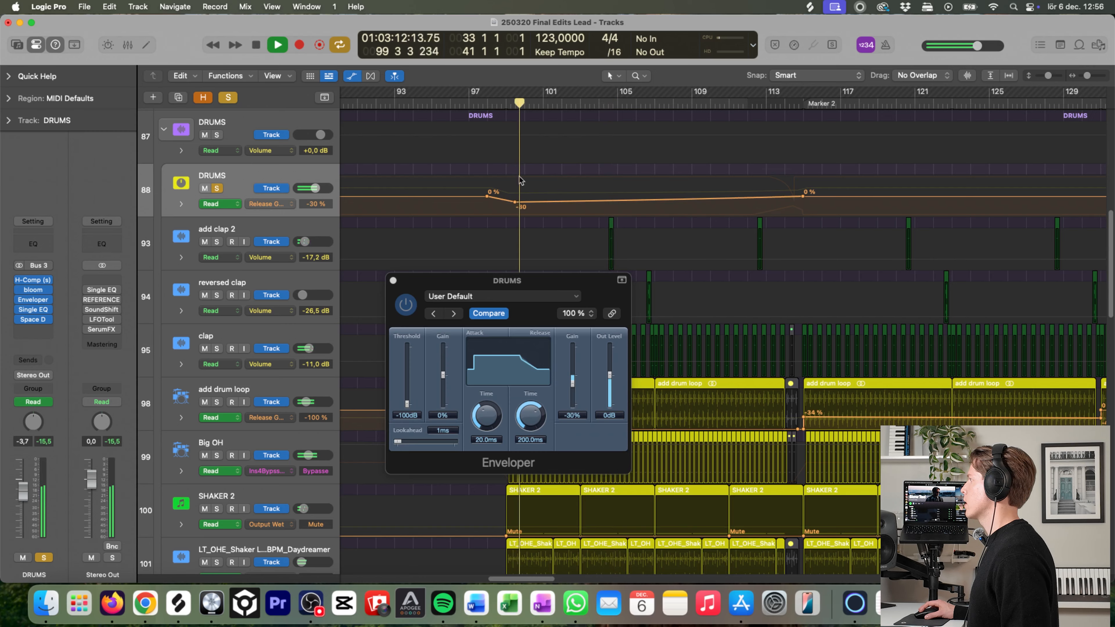
left_click(393, 281)
key("space")
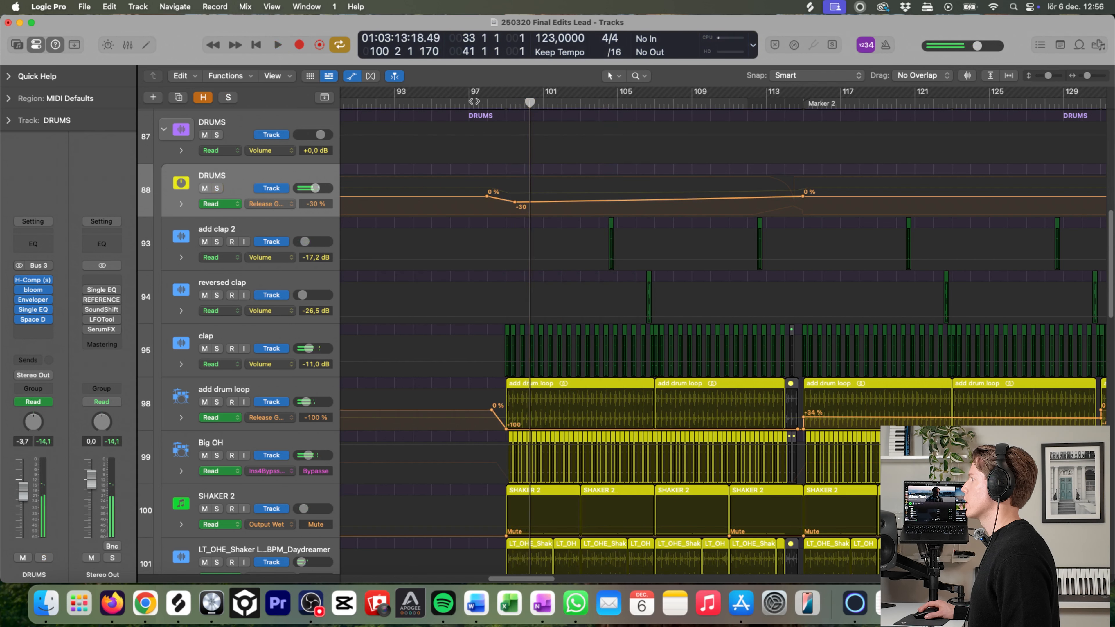
key("space")
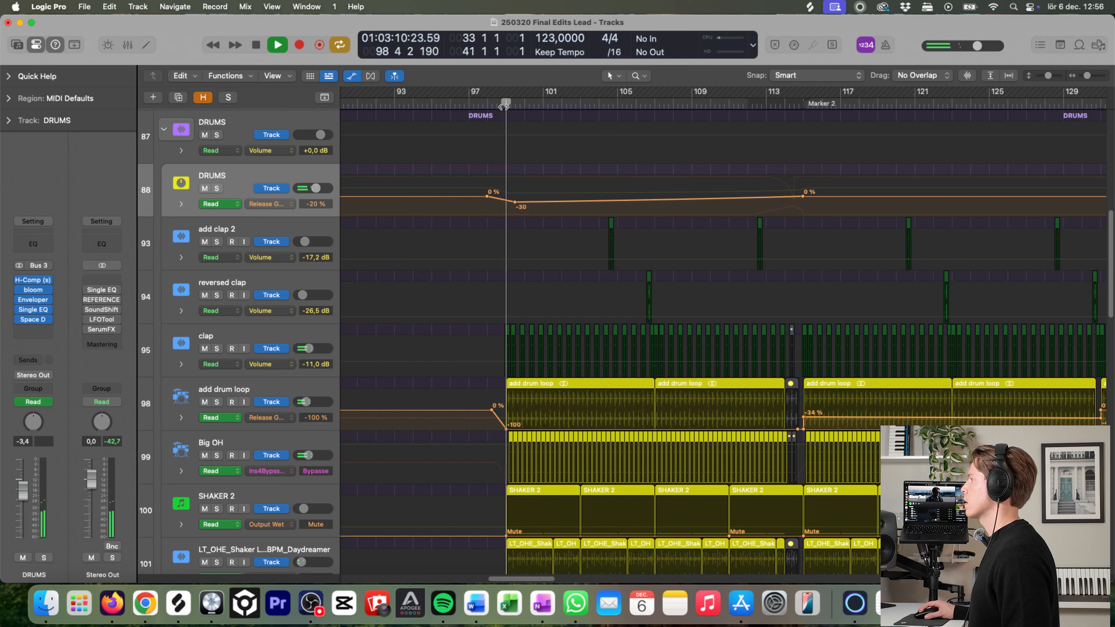
left_click(217, 188)
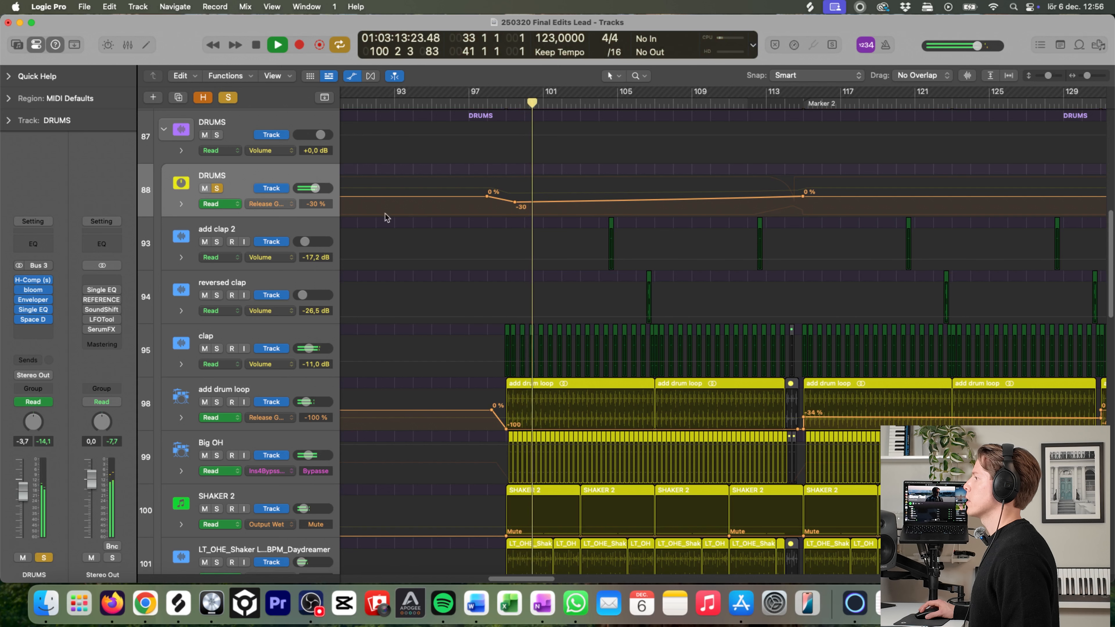
Step: Set the cycle range to bars 1 to 9 and play the soloed DRUMS track from the song's start with its automation shown
left_click(655, 316, "ctrl+alt")
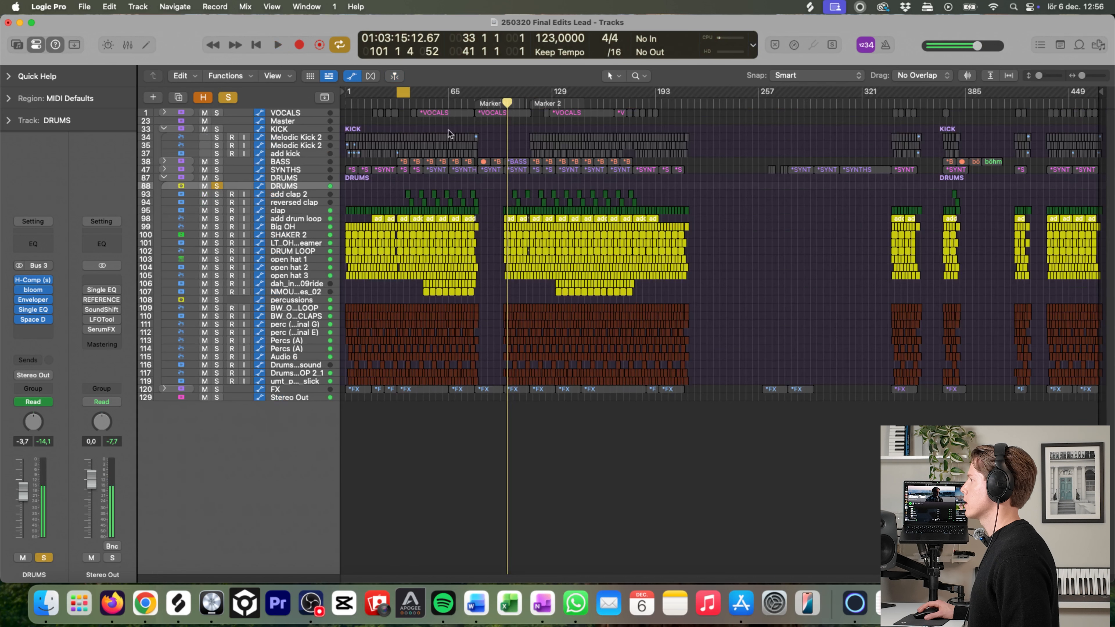
key("a")
key("a")
scroll(416, 209, "up", 8)
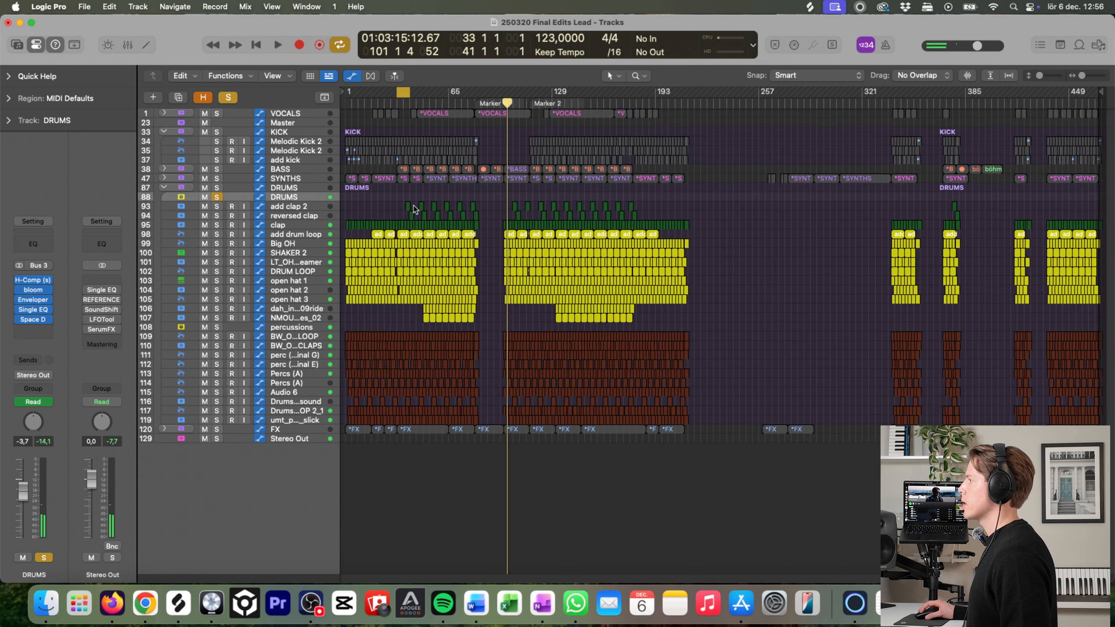
left_click_drag(486, 264, 325, 192)
left_click_drag(604, 90, 379, 94)
key("Return")
key("space")
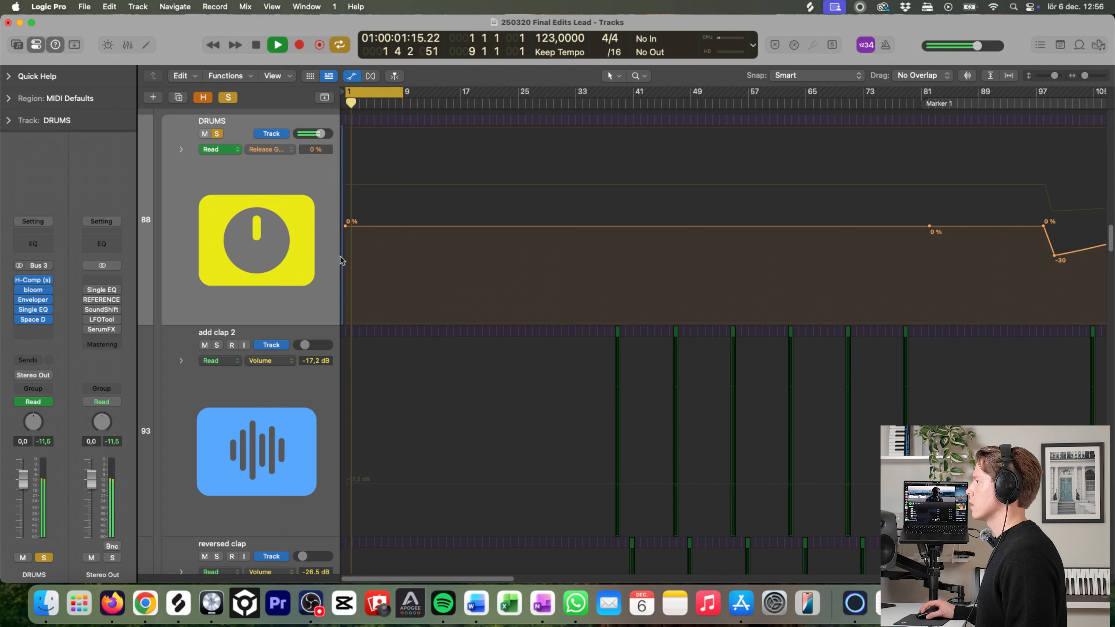
Step: Try the DRUMS track's first Release Gain point at -100 %, play it from the start, undo the change and stop playback
left_click_drag(345, 226, 345, 324)
key("space")
key("Return")
key("space")
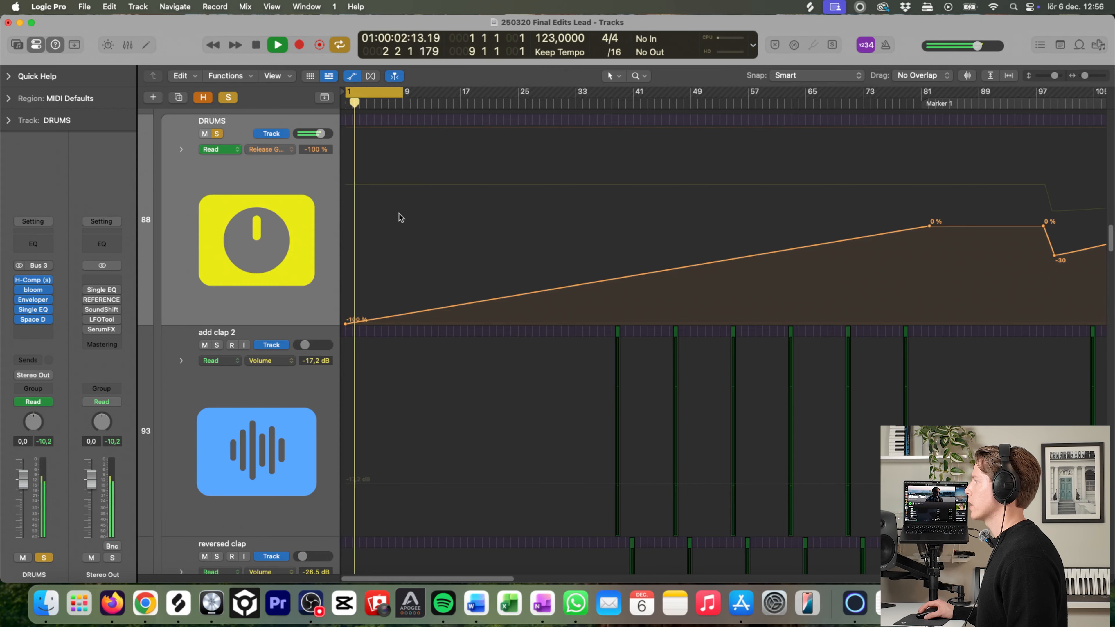
key("super+z")
key("space")
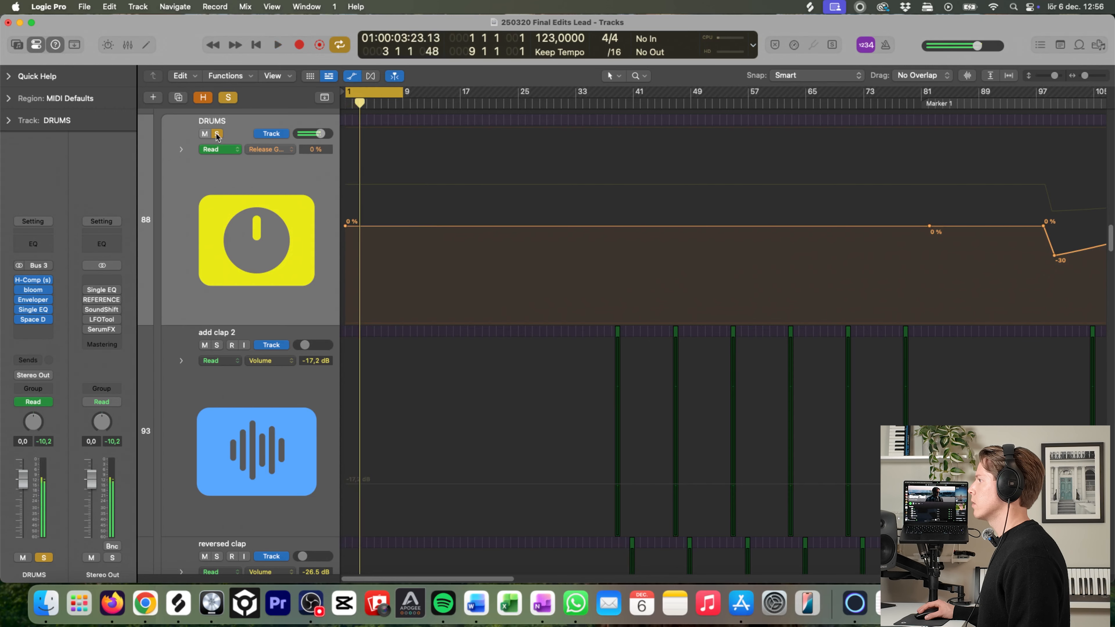
Step: Unsolo DRUMS track 88, hide the automation and turn the cycle off, playing the opening bars briefly over the whole arrangement
left_click(525, 204, "ctrl+alt")
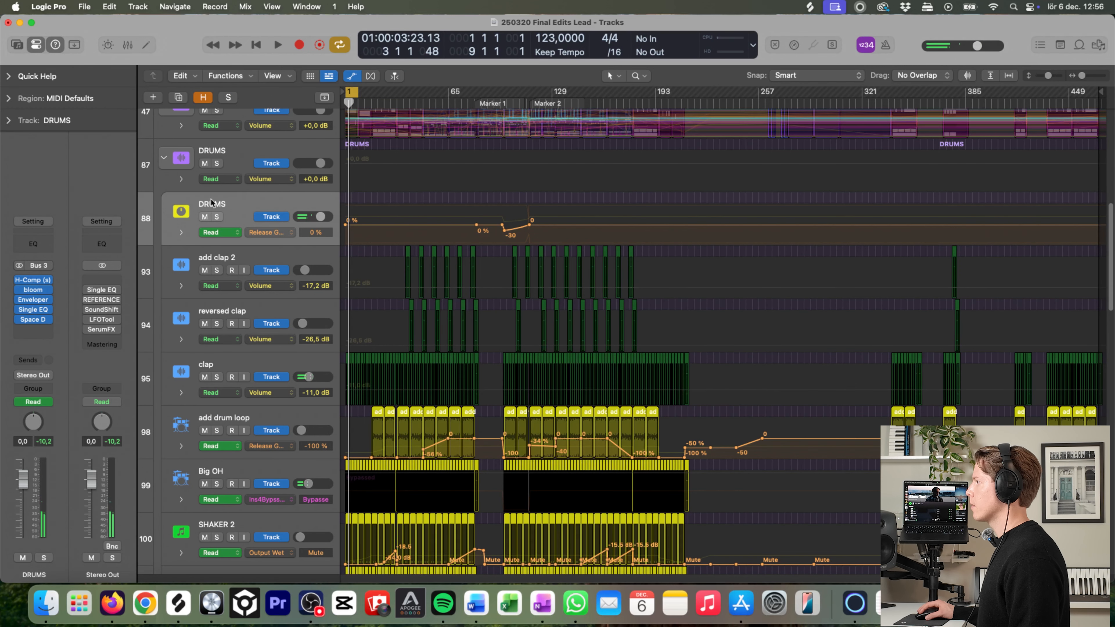
key("a")
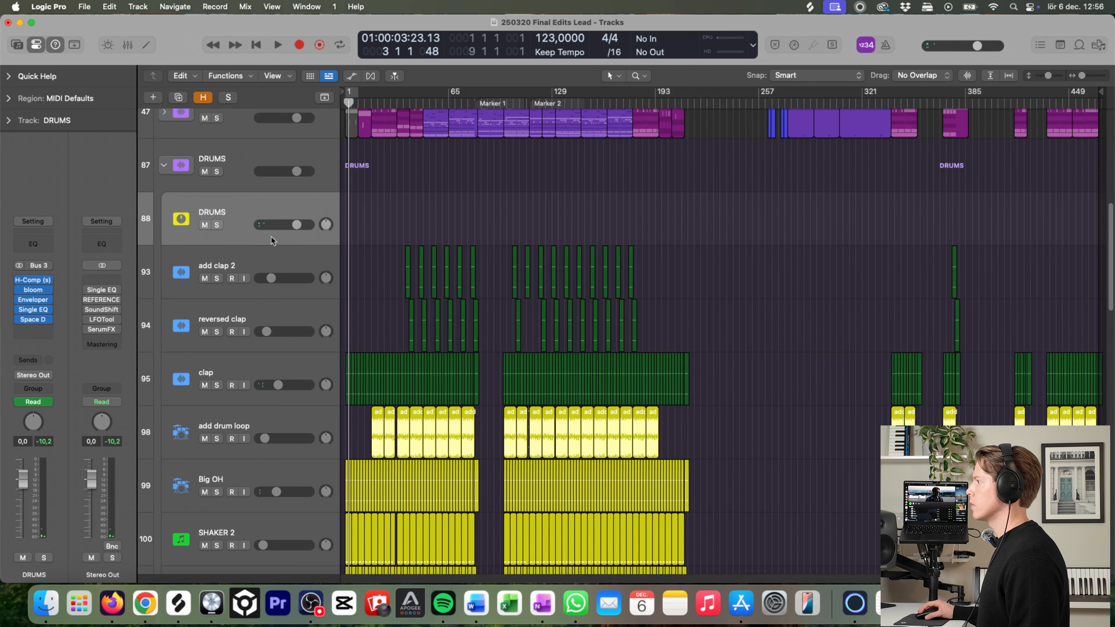
key("space")
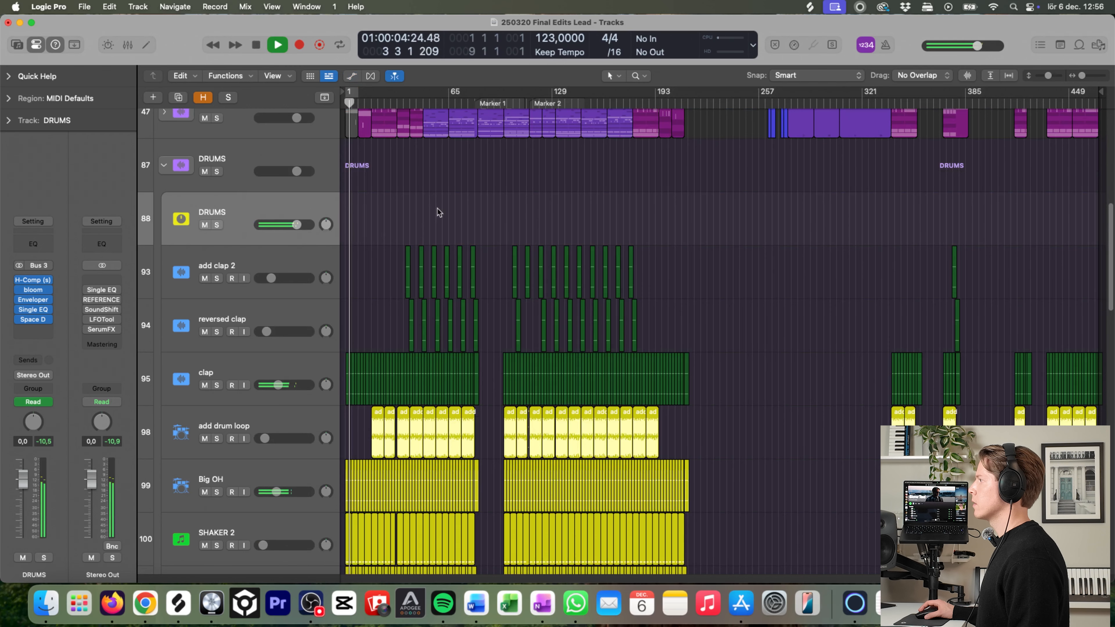
left_click(480, 220, "ctrl+alt")
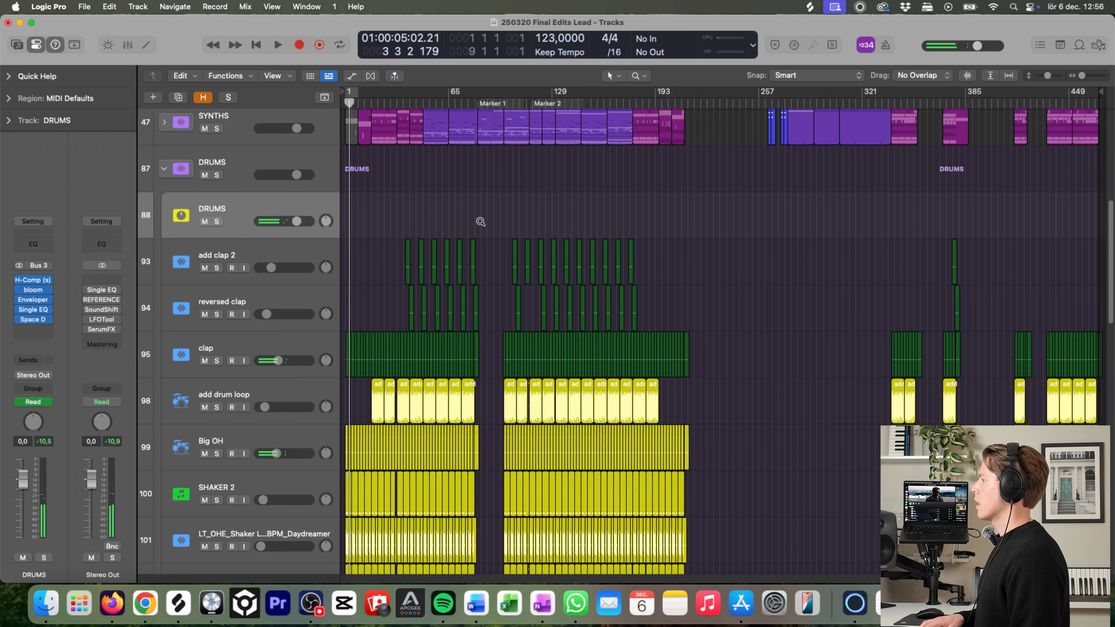
left_click(481, 221, "ctrl+alt")
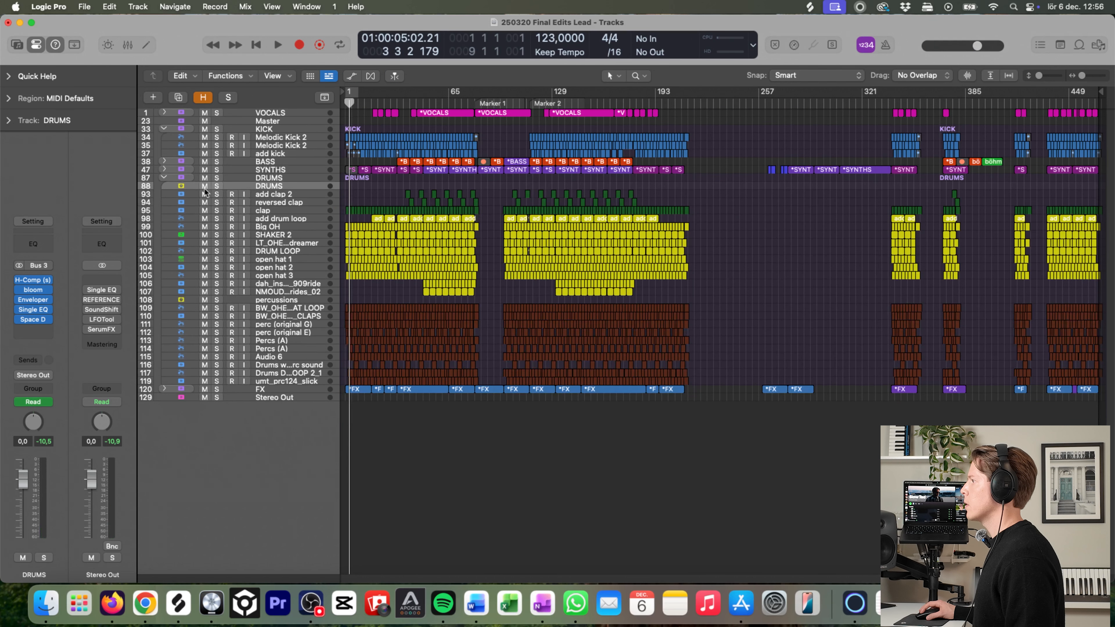
Step: Solo DRUMS track 88 and play from bar 49, where the two ride tracks 106 and 107 enter
left_click(216, 185)
left_click_drag(397, 325, 645, 229)
left_click_drag(406, 456, 605, 386)
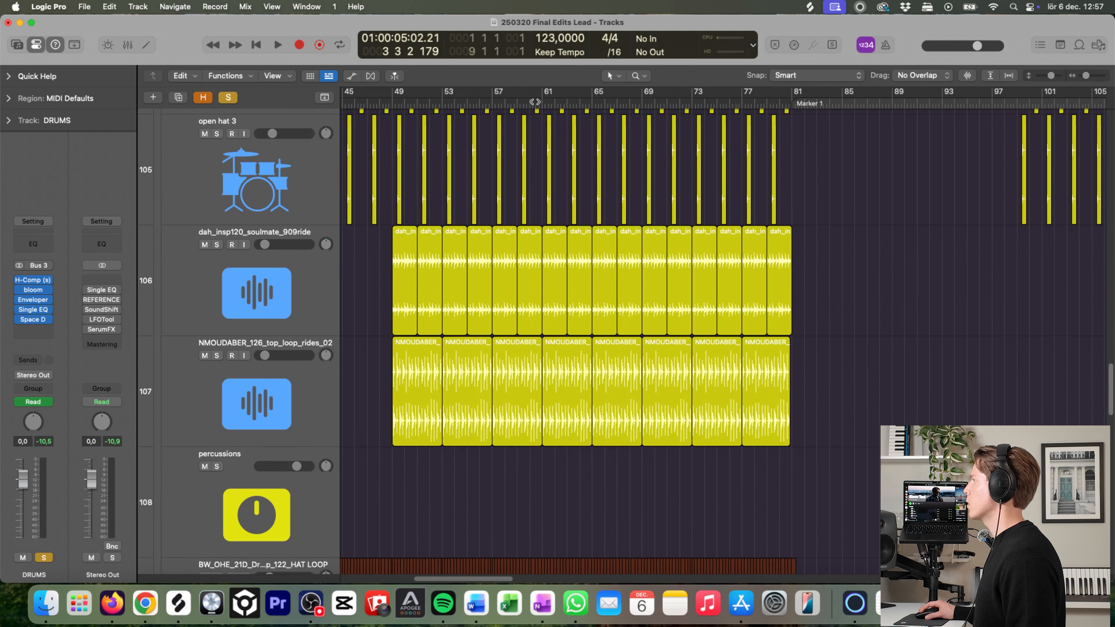
left_click(397, 101)
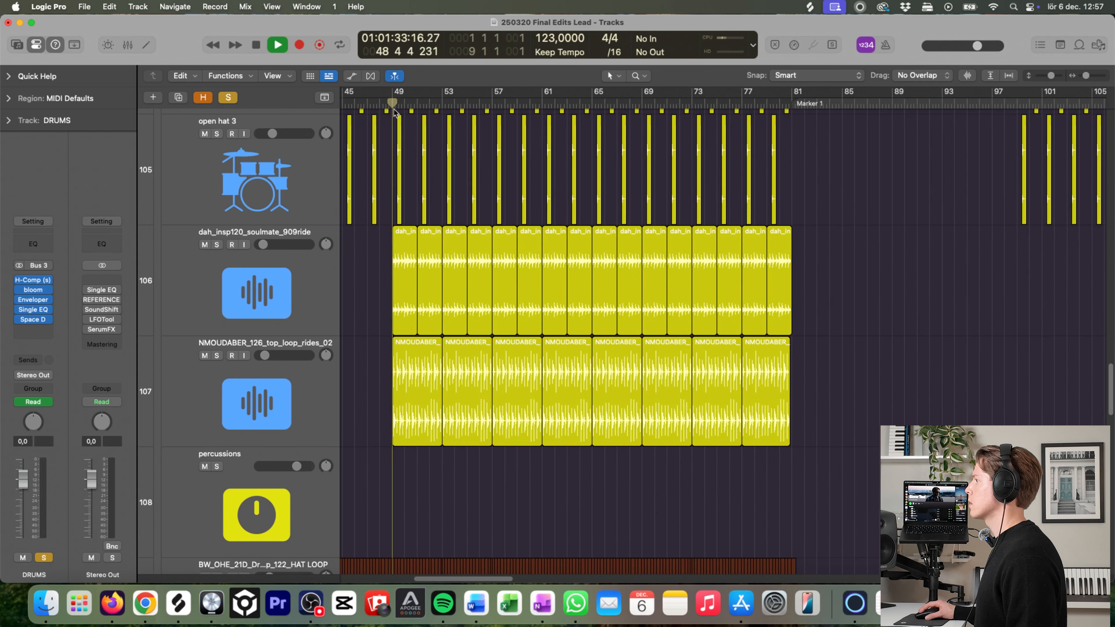
key("space")
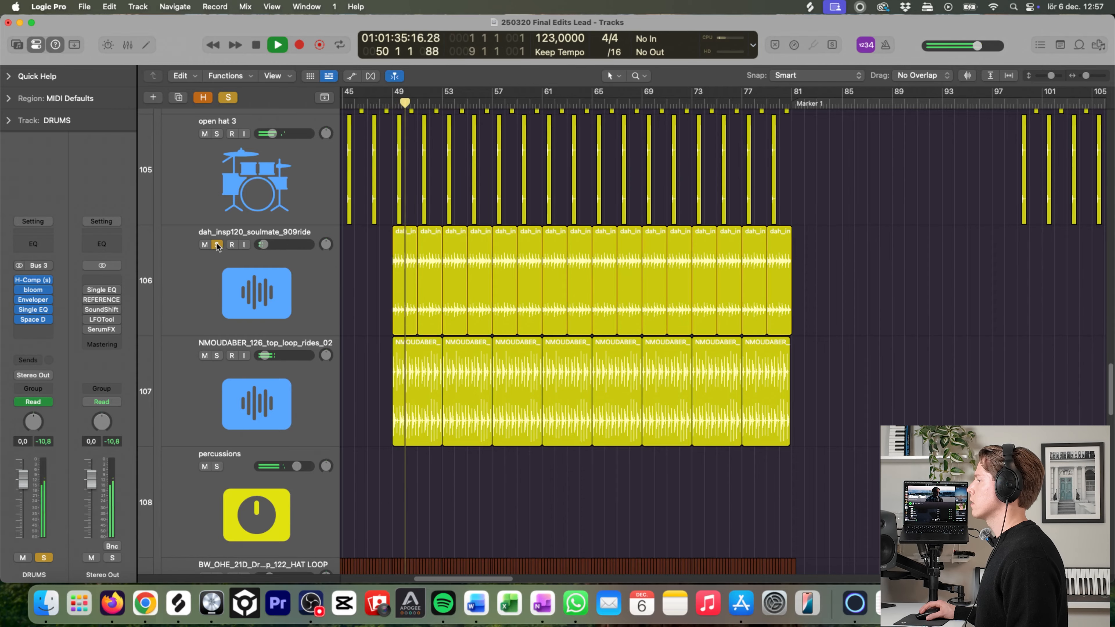
Step: Solo and select only the dah_insp120_soulmate_909ride track 106, and play it
key("space")
left_click(217, 245)
left_click(232, 235)
key("space")
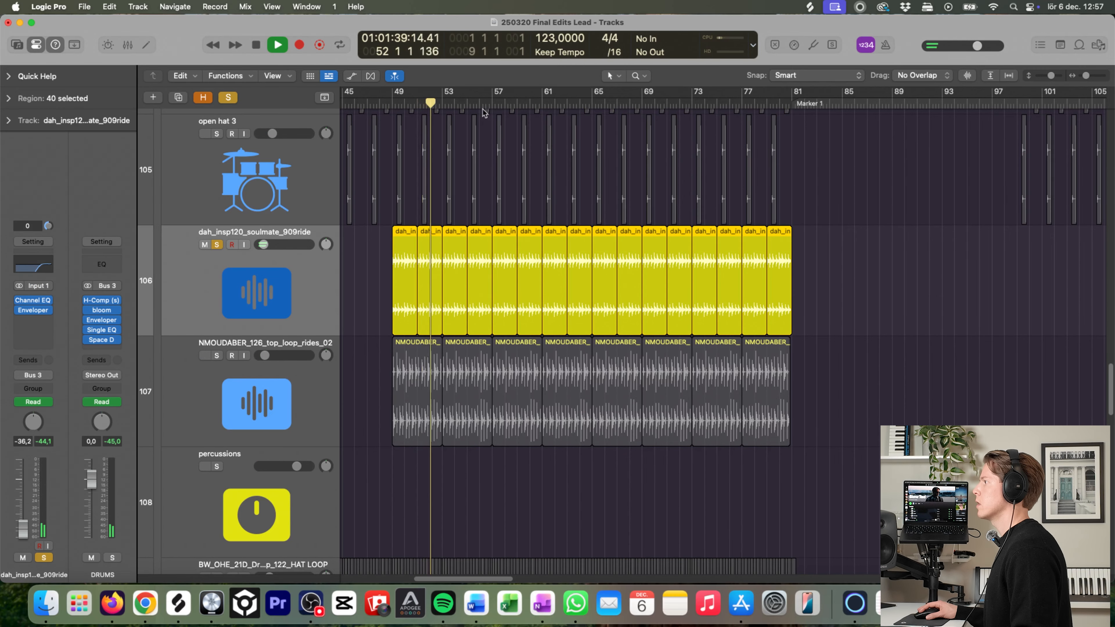
Step: Examine the 909 ride waveforms up close during playback, and add NMOUDABER_126_top_loop_rides_02 track 107 to the solo, selecting it
left_click_drag(400, 316, 616, 236)
left_click_drag(503, 303, 673, 254)
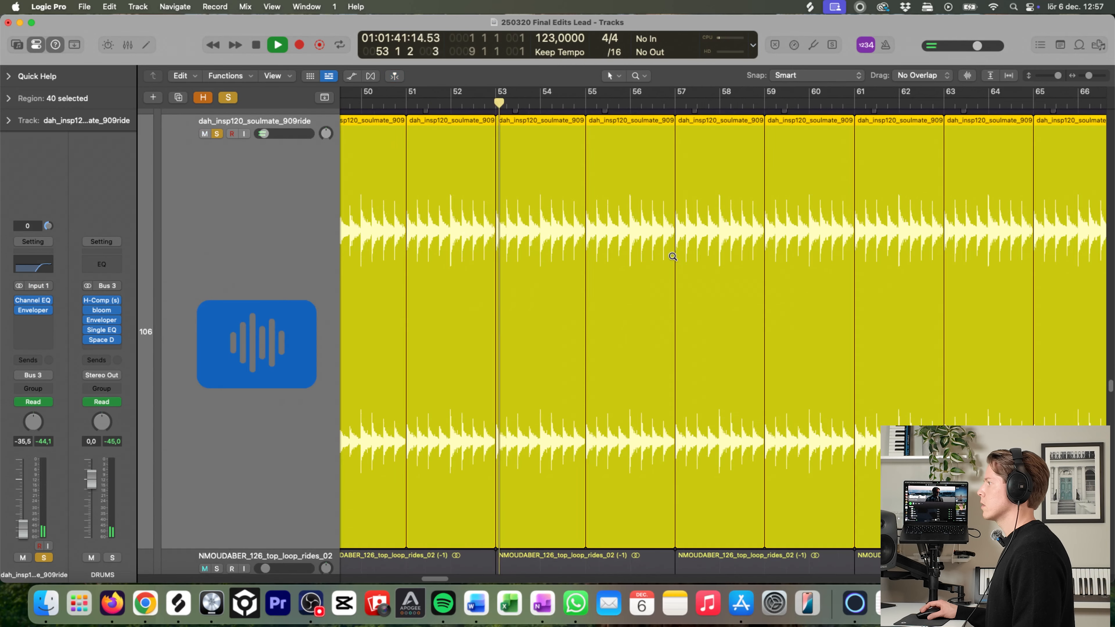
left_click(673, 254)
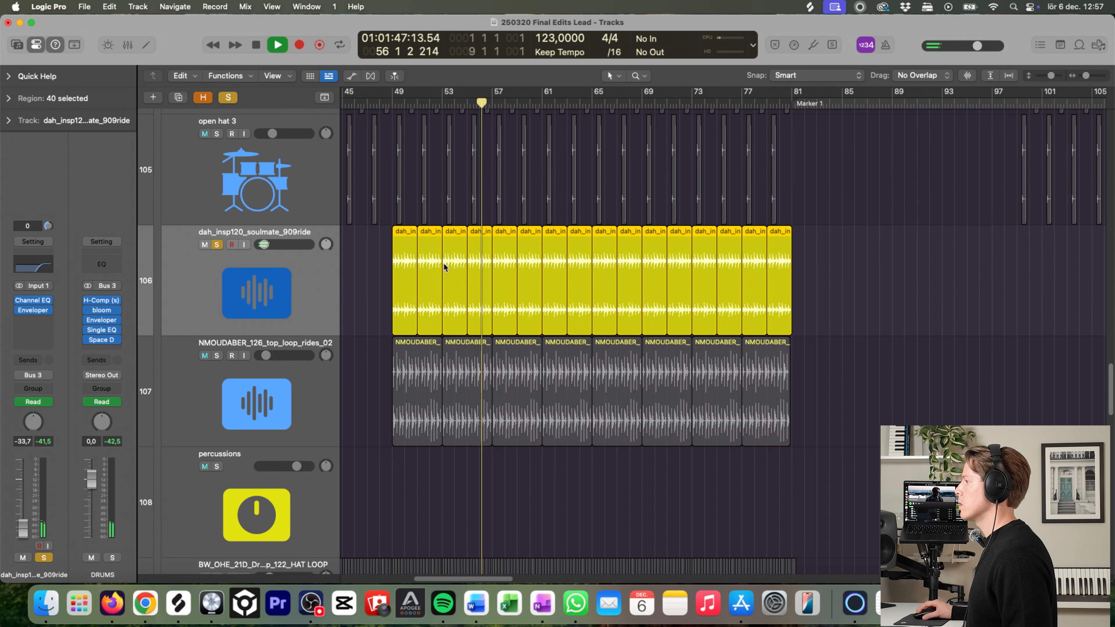
left_click(216, 355)
left_click(276, 380)
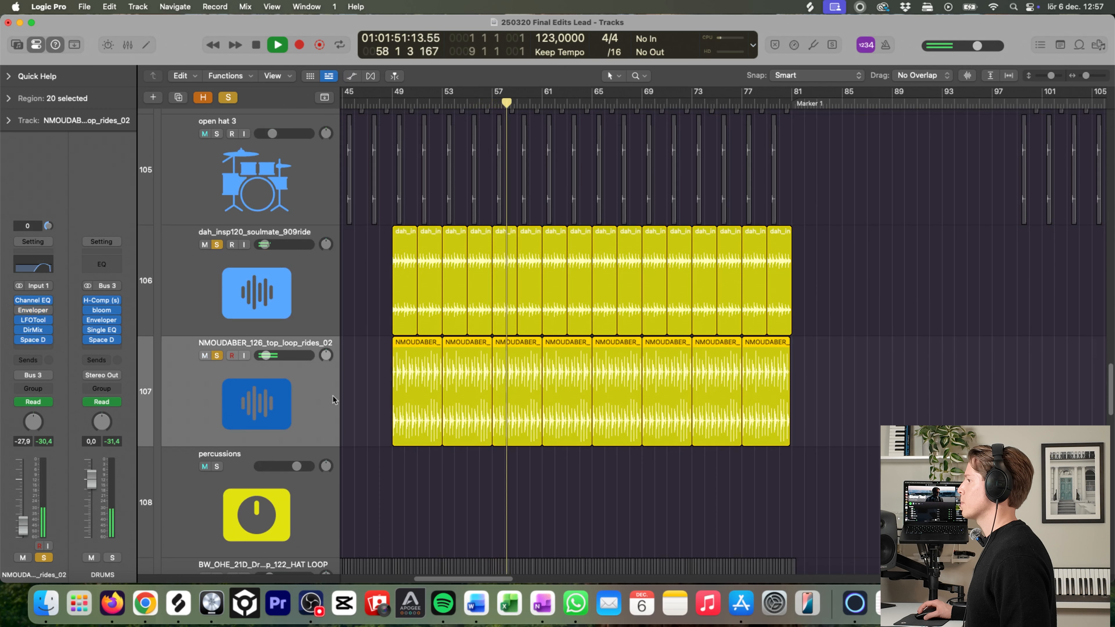
Step: Play the soloed rides from bar 69 and show the automation, displaying the DirMix Spread curve on ride loop track 107
left_click(652, 98)
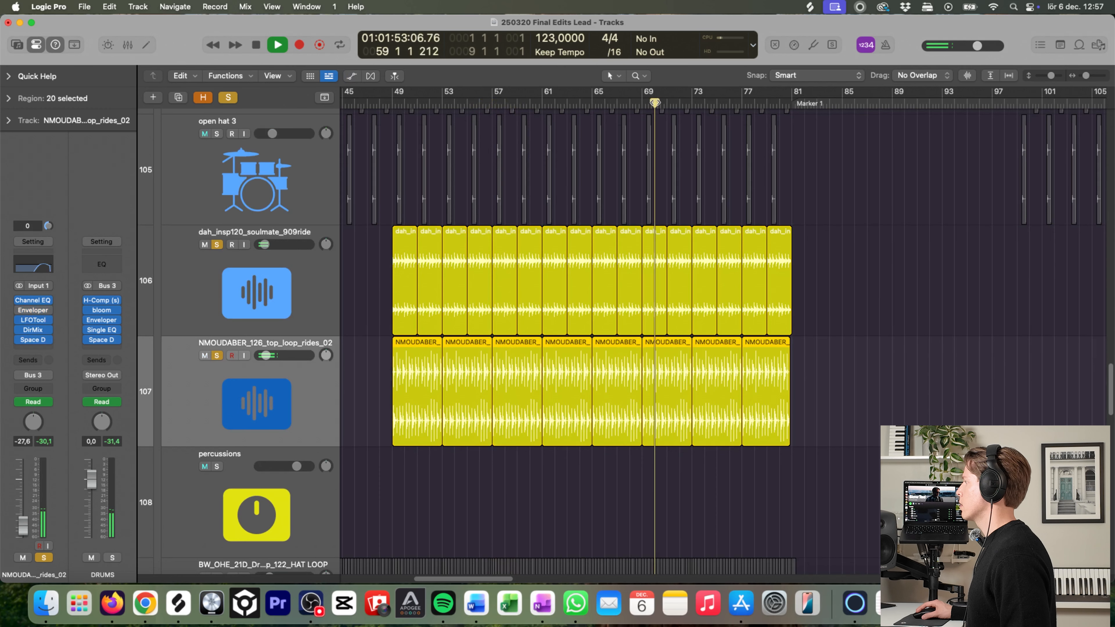
key("a")
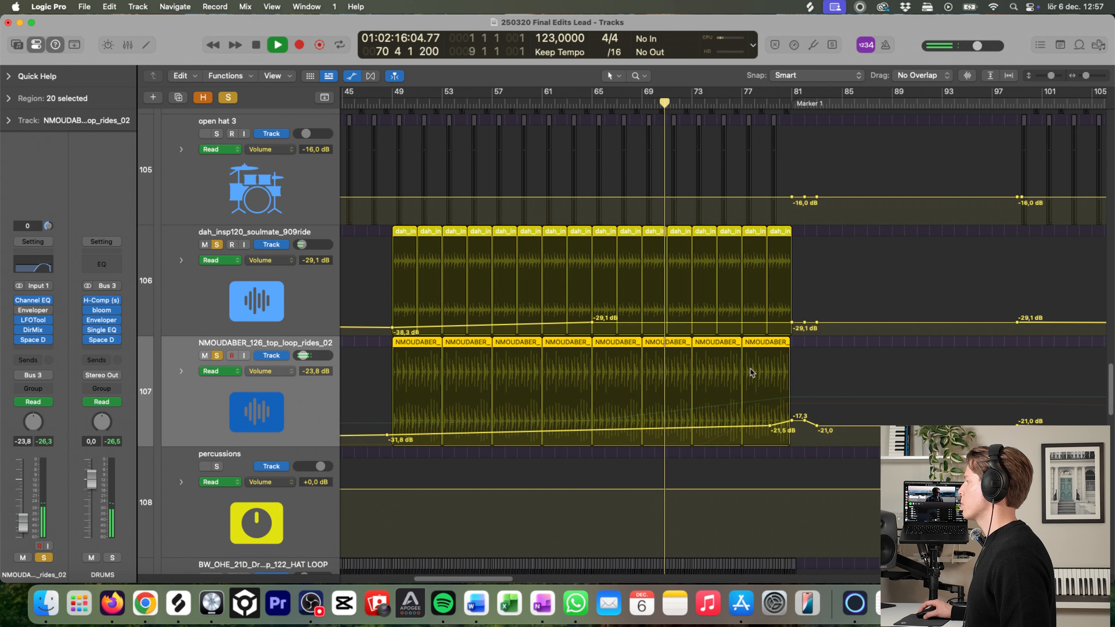
left_click(269, 371)
left_click(337, 382)
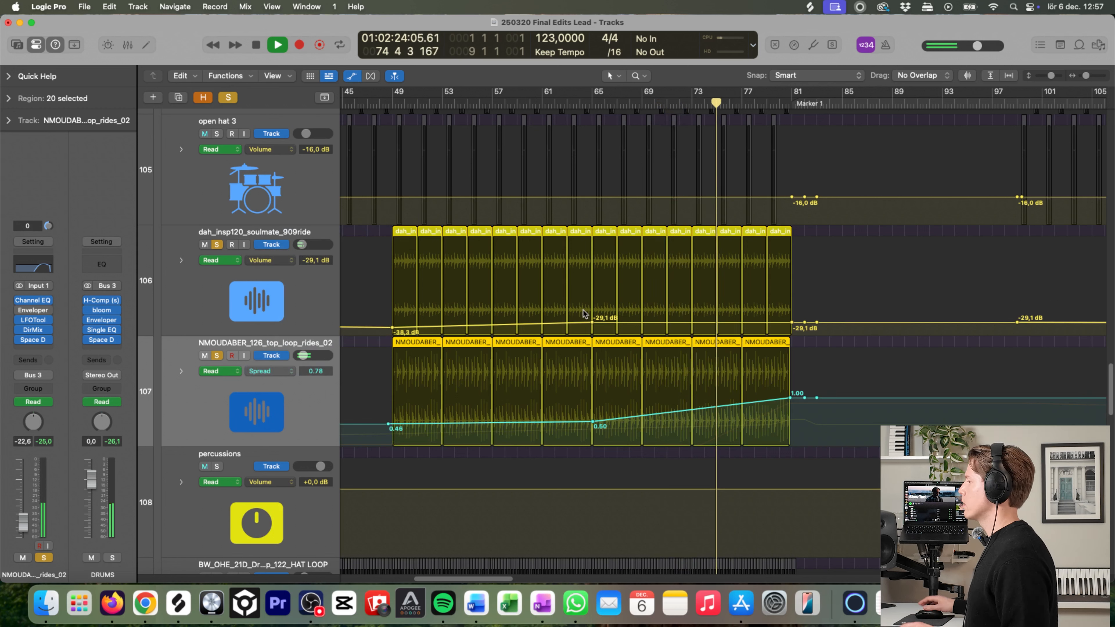
Step: Display the Space D Output Wet automation on track 107, and stop playback and hide the automation after reviewing it
left_click(235, 373)
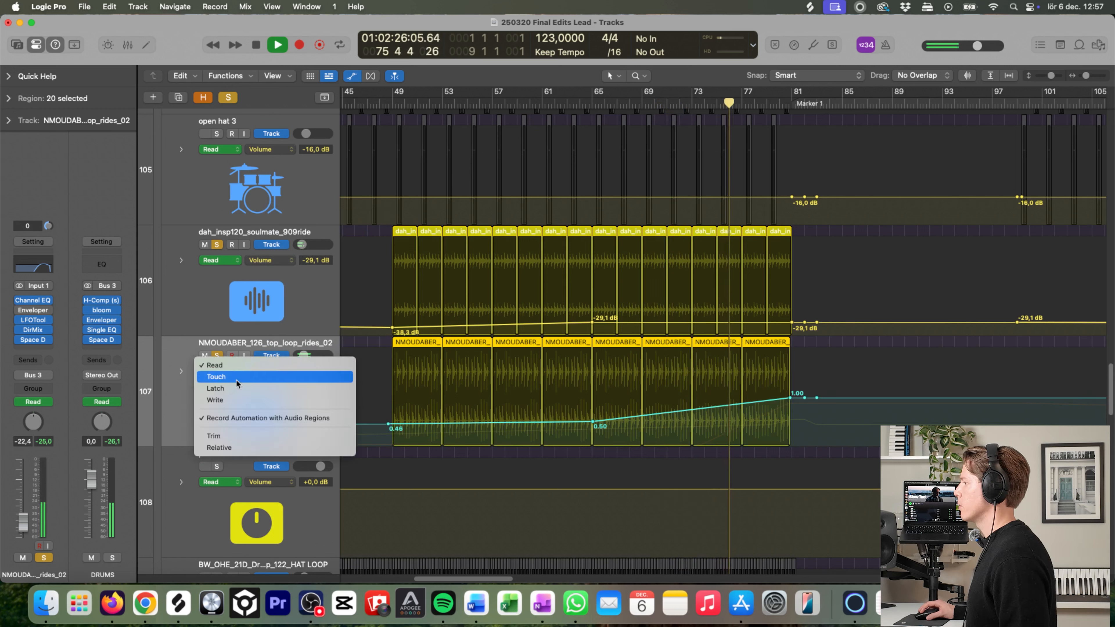
left_click(265, 378)
left_click(265, 379)
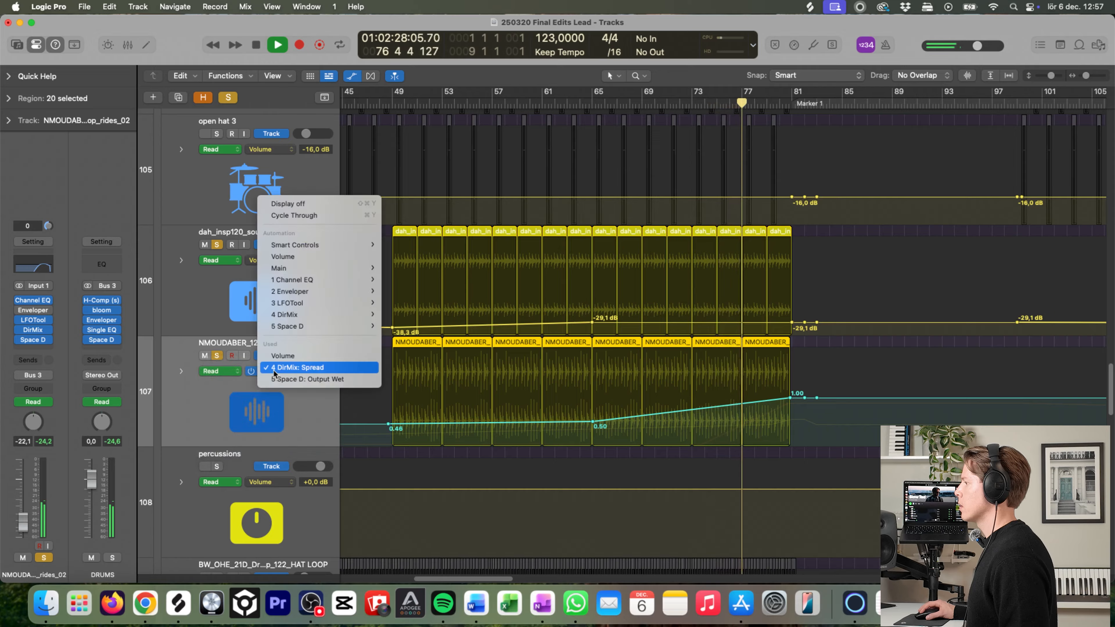
left_click(281, 379)
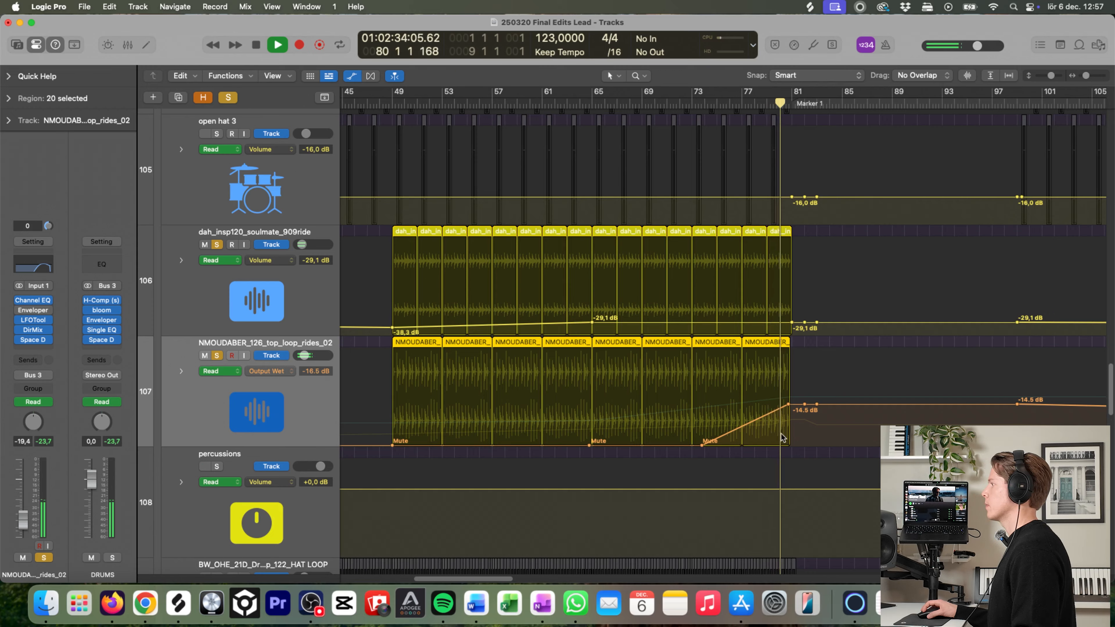
key("space")
left_click(329, 258)
key("a")
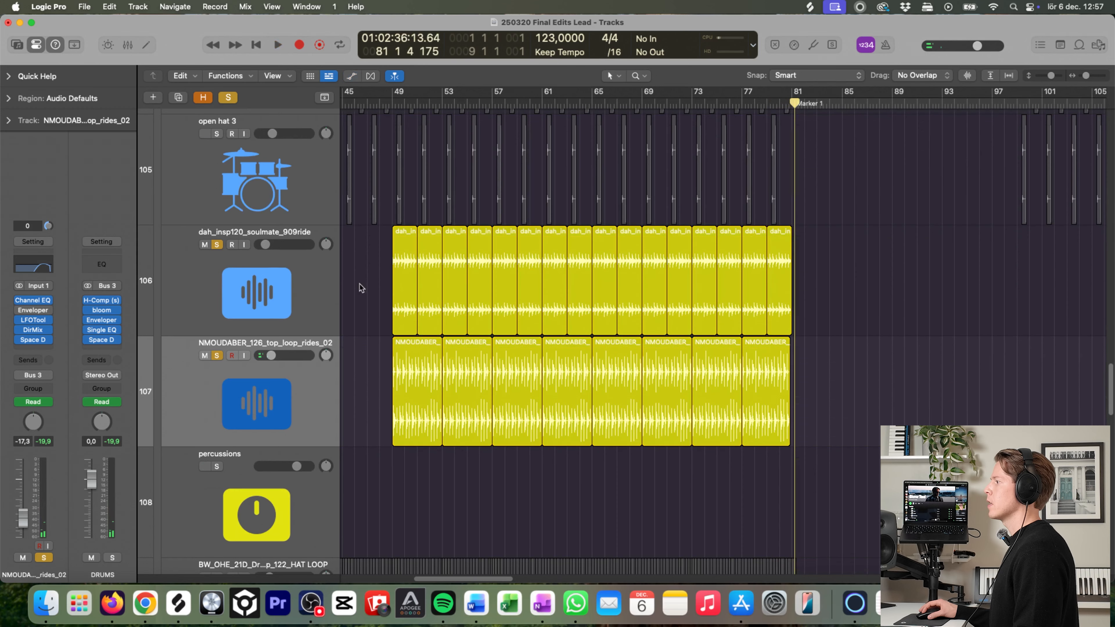
Step: Unsolo the ride tracks 106 and 107, and collapse the DRUMS stack with the playhead returned to bar 1
left_click(507, 307, "ctrl+alt")
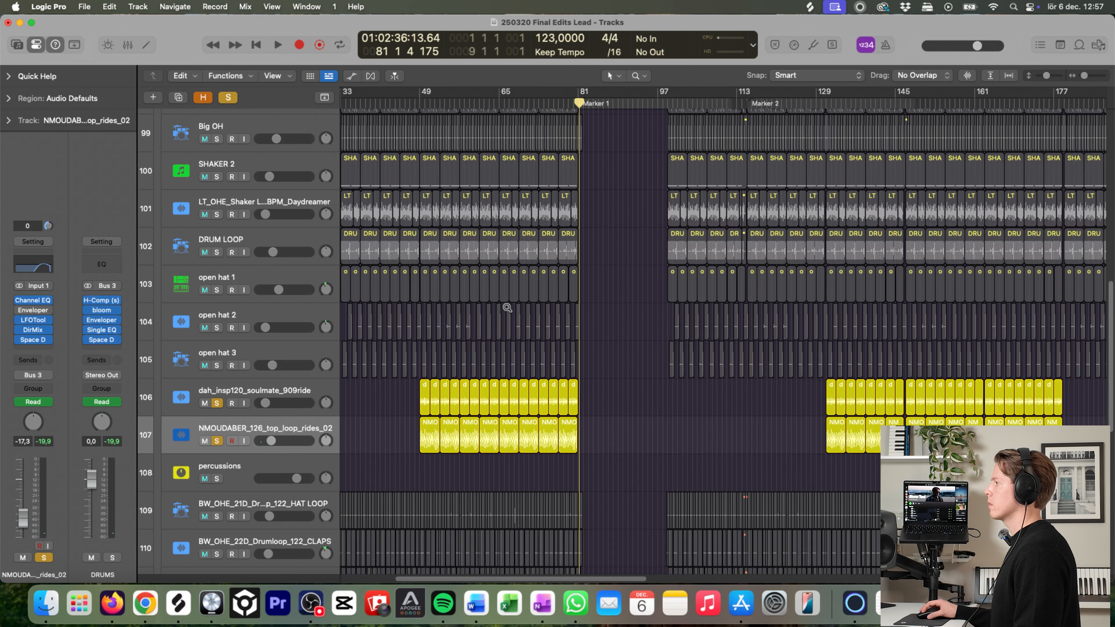
left_click(216, 403)
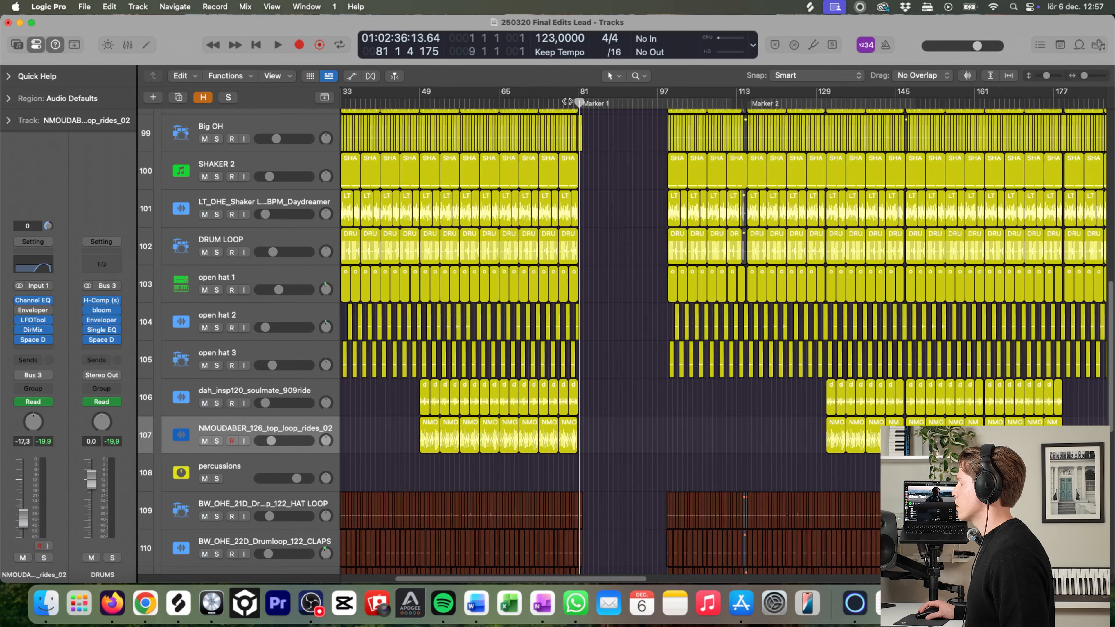
left_click(568, 106)
left_click(619, 326, "ctrl+alt")
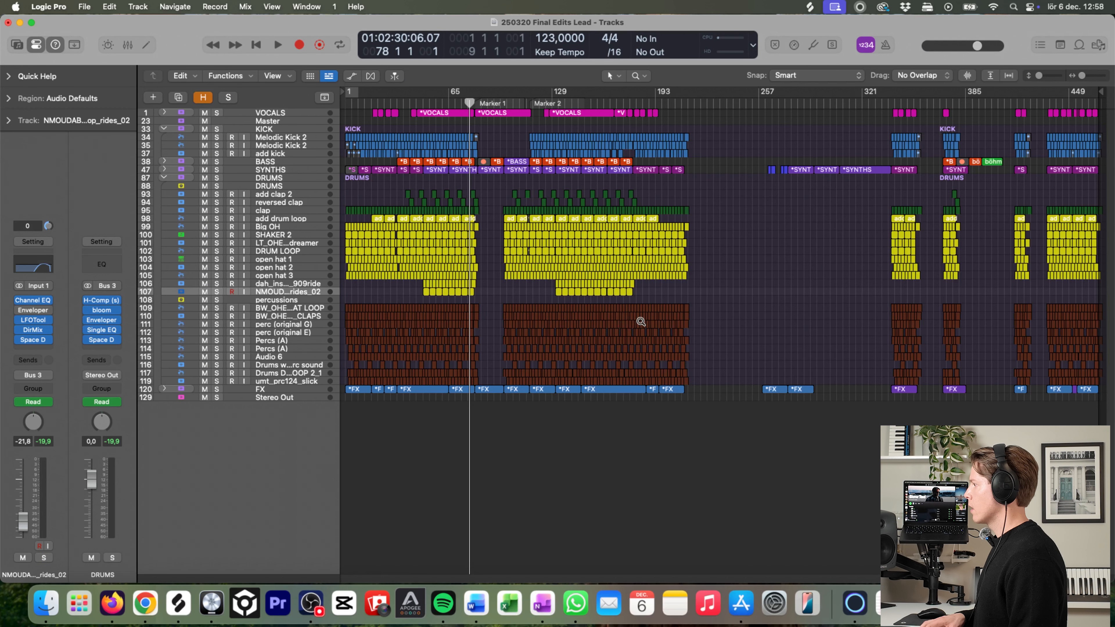
left_click(163, 178)
left_click_drag(461, 102, 339, 107)
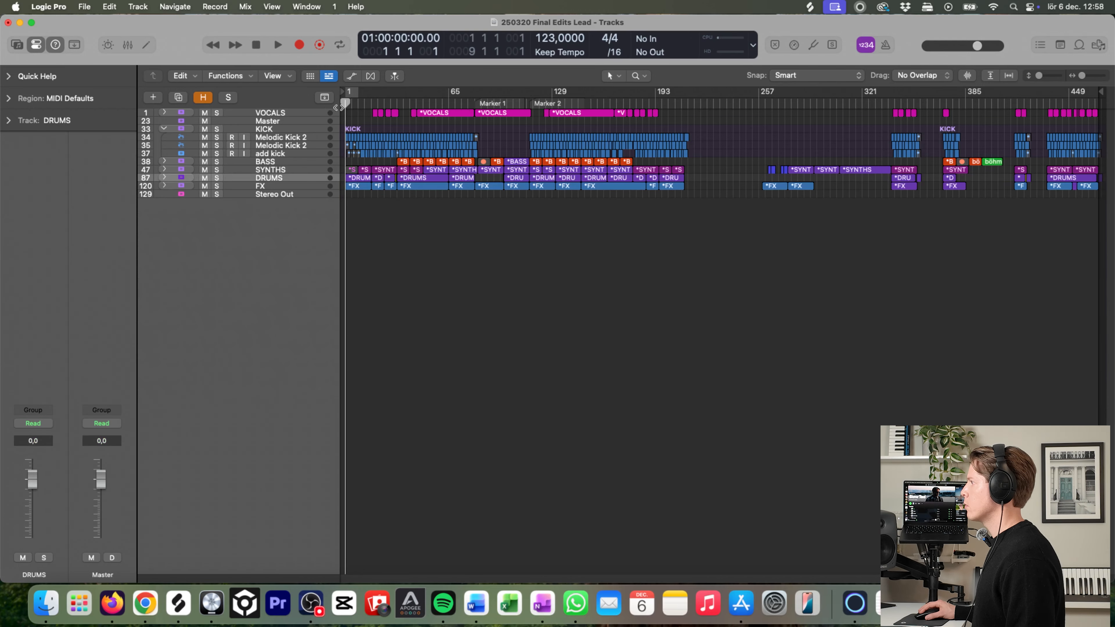
Step: Expand the FX stack 120 and play the opening bars with the cycle on over bars 1 to 9
left_click_drag(475, 269, 348, 189, "ctrl+alt")
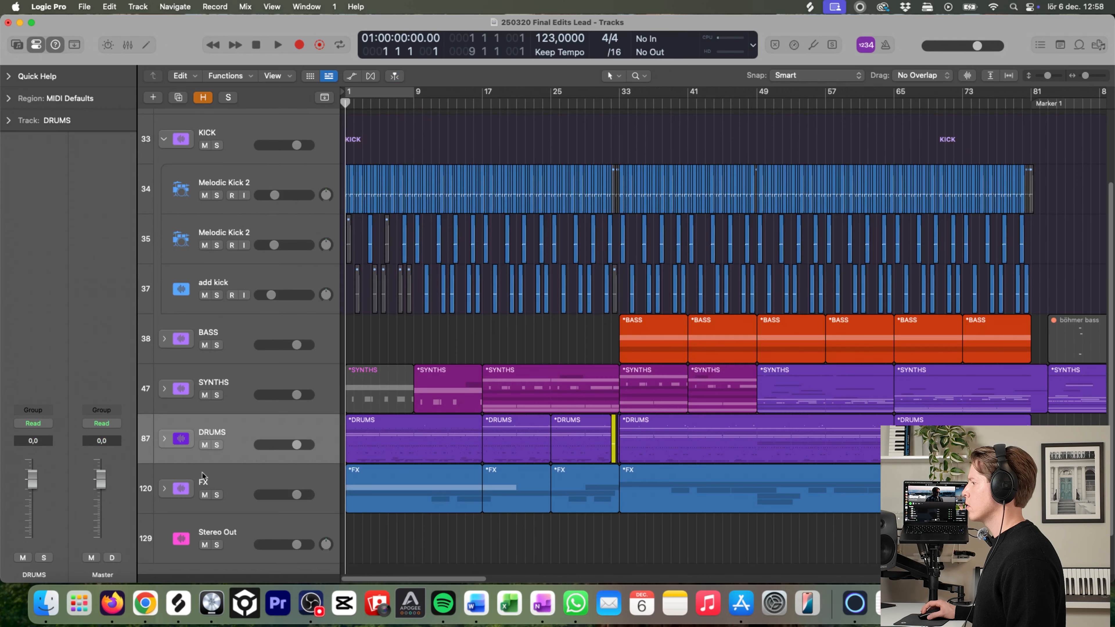
left_click(164, 488)
scroll(443, 387, "down", 5)
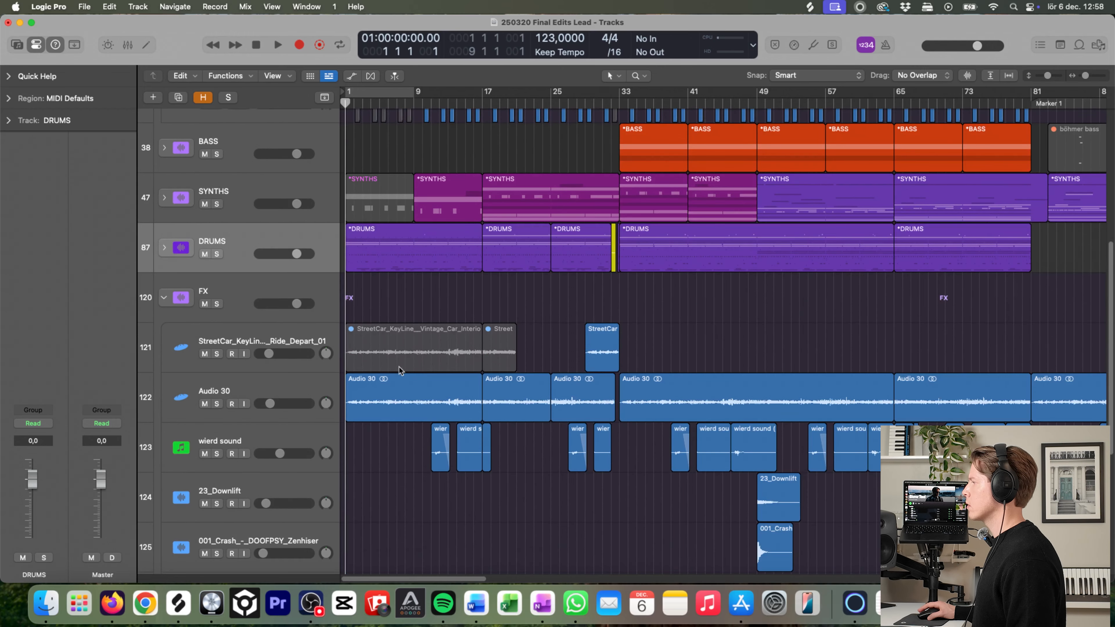
left_click(366, 95)
scroll(433, 274, "down", 4)
scroll(433, 274, "up", 2)
key("space")
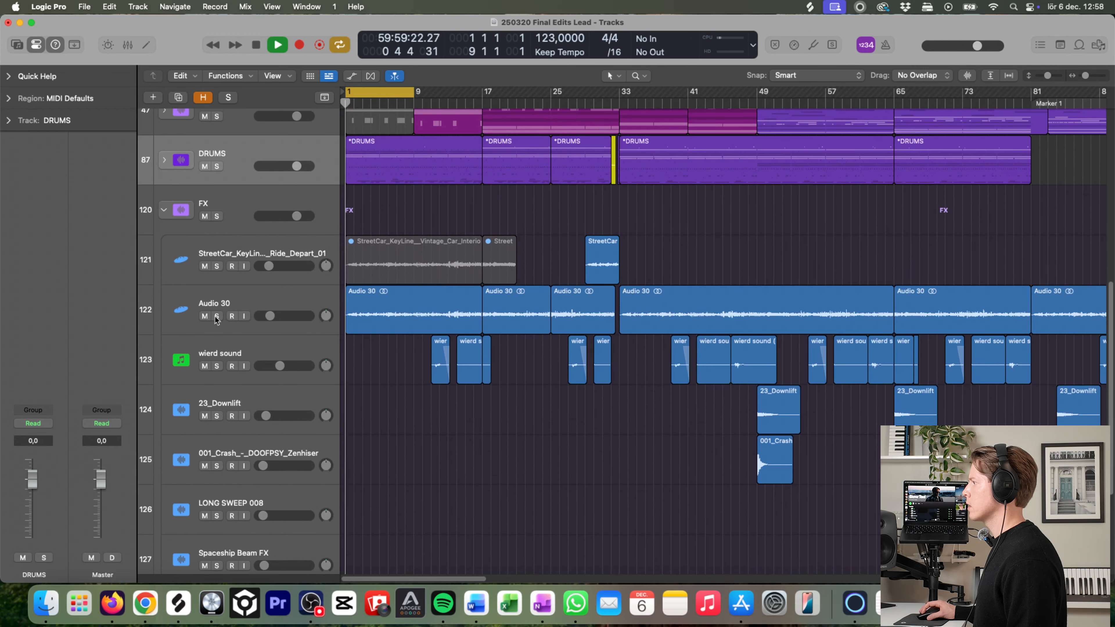
scroll(448, 324, "down", 4)
scroll(447, 324, "up", 5)
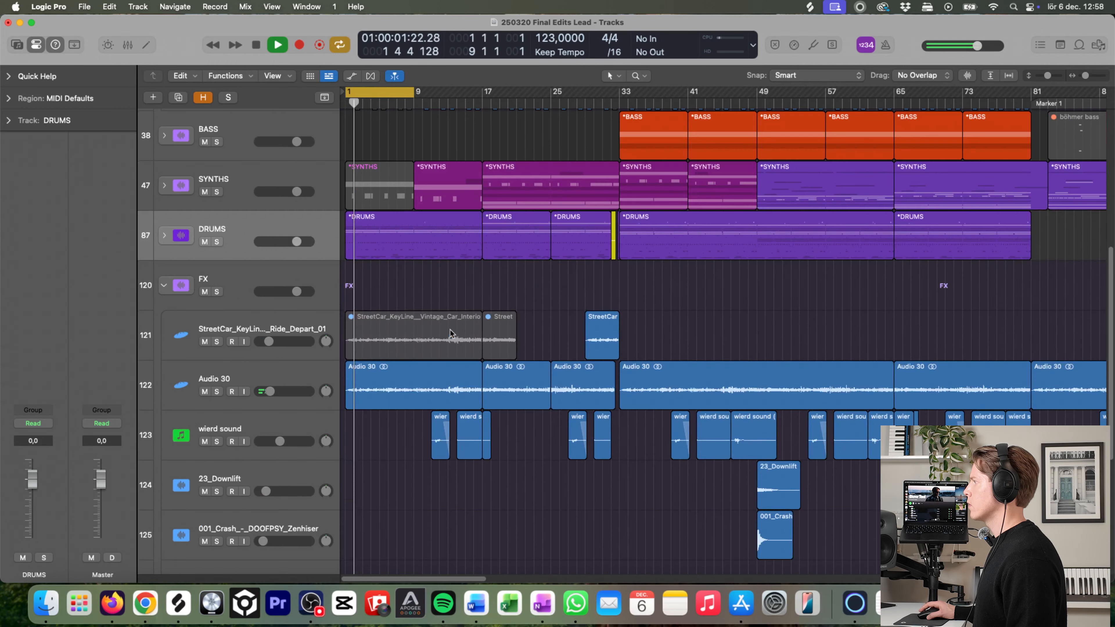
Step: Solo and select Audio 30 track 122, and examine its Portal and MicroShift plug-ins during playback
left_click(217, 392)
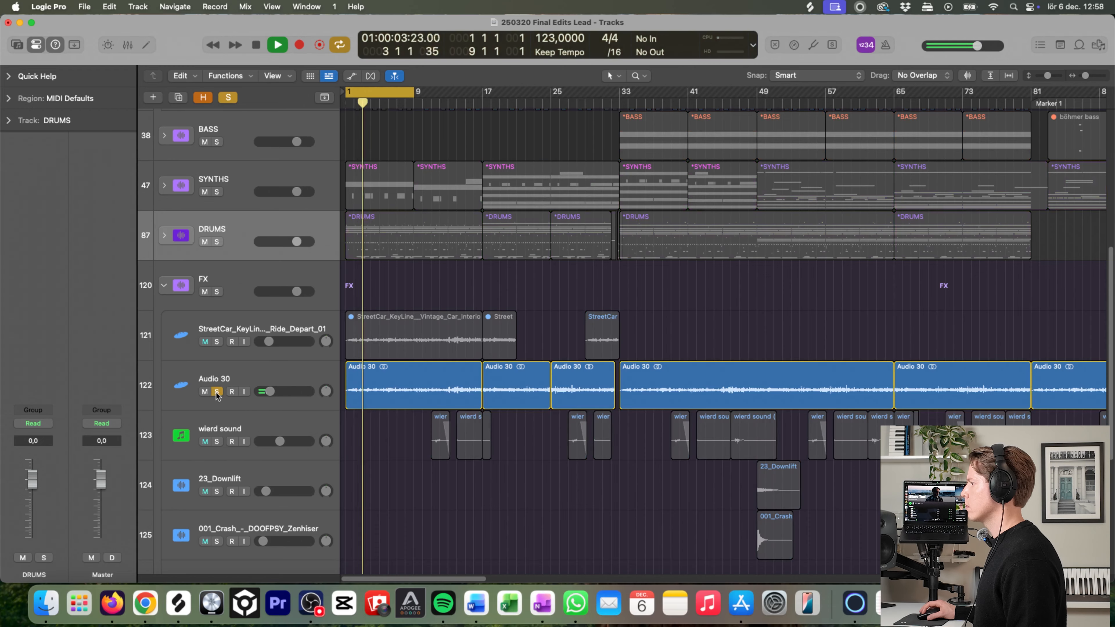
left_click(263, 380)
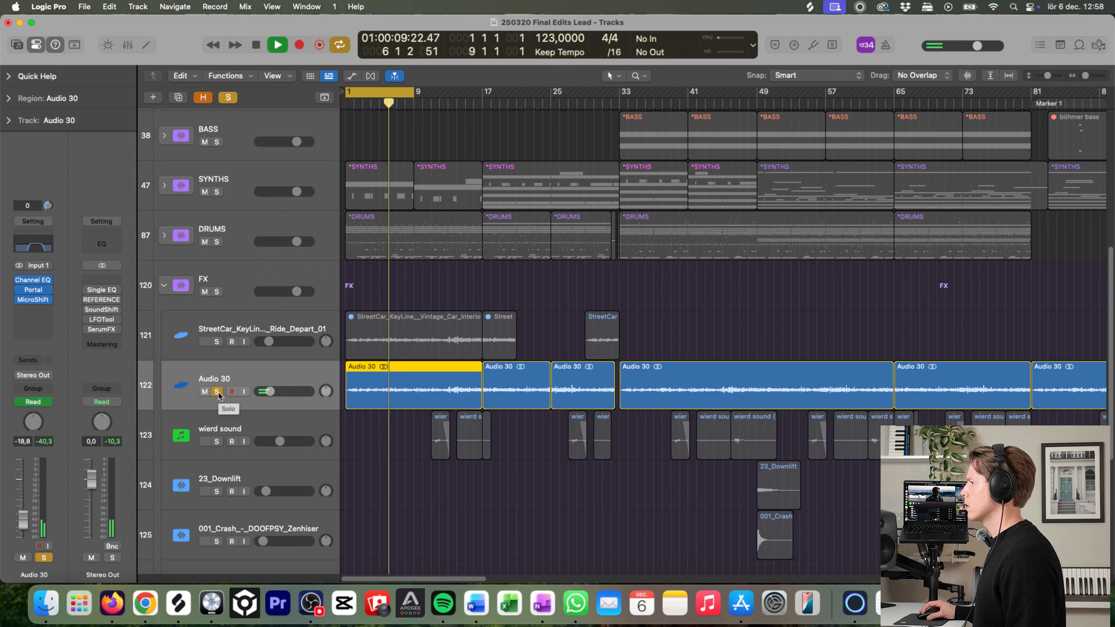
left_click(33, 292)
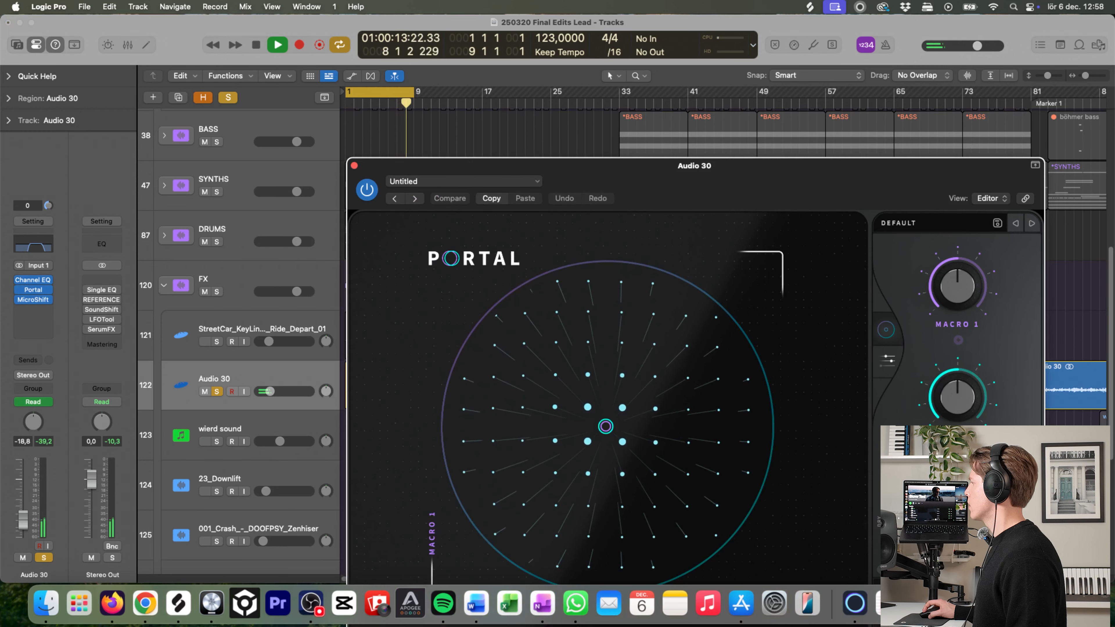
left_click(354, 166)
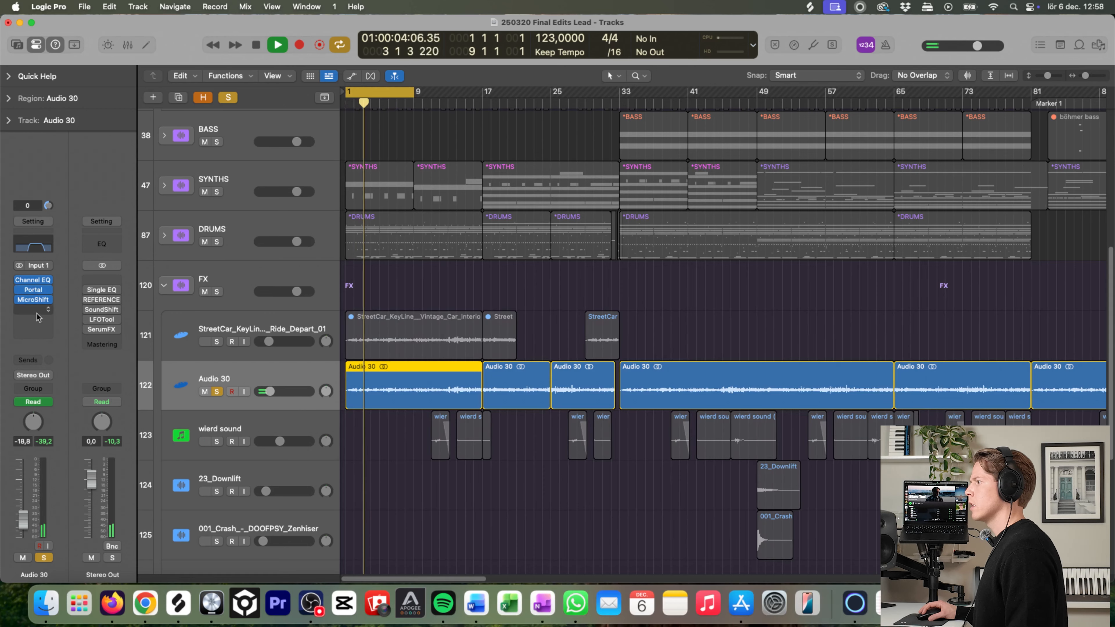
left_click(31, 299)
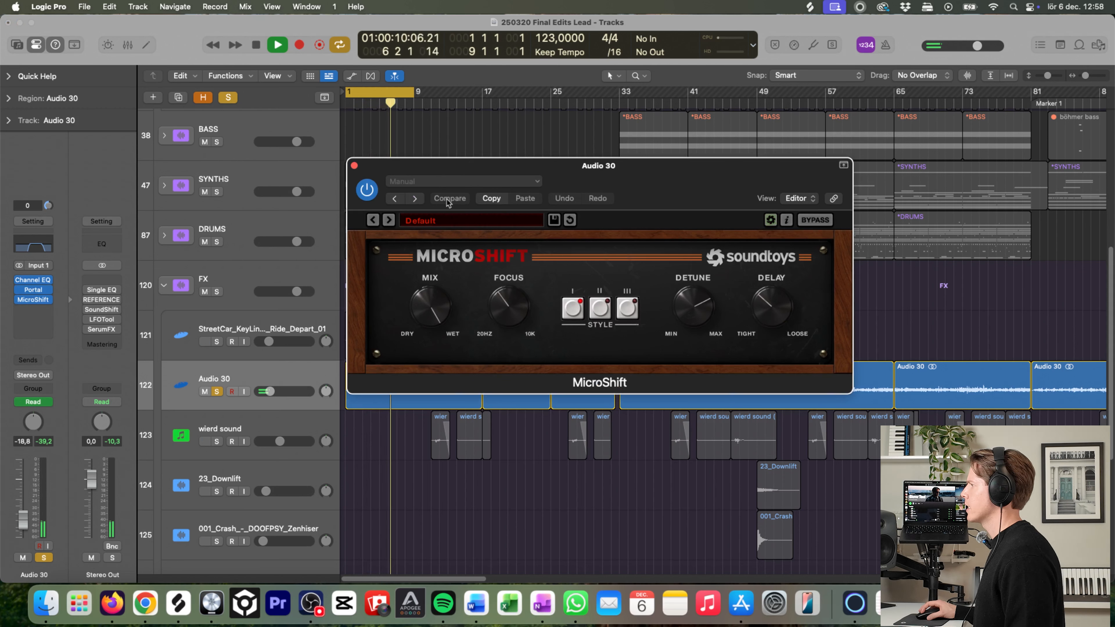
left_click(354, 165)
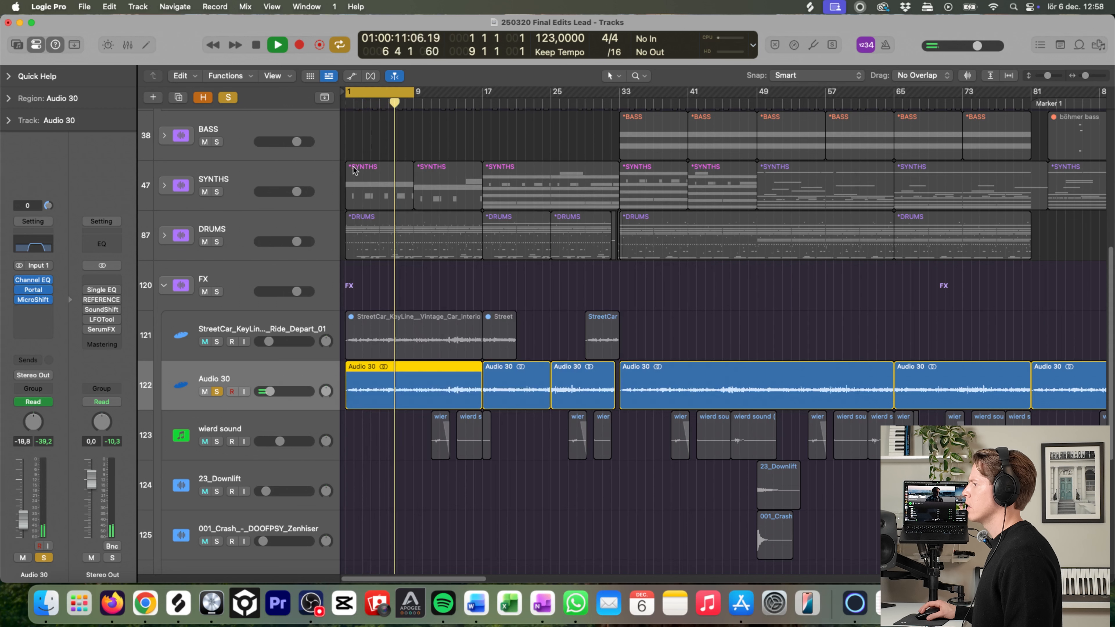
Step: Switch the solo from Audio 30 to wierd sound track 123, and play it with the cycle off from just before its first region
left_click(217, 392)
key("Return")
left_click(216, 441)
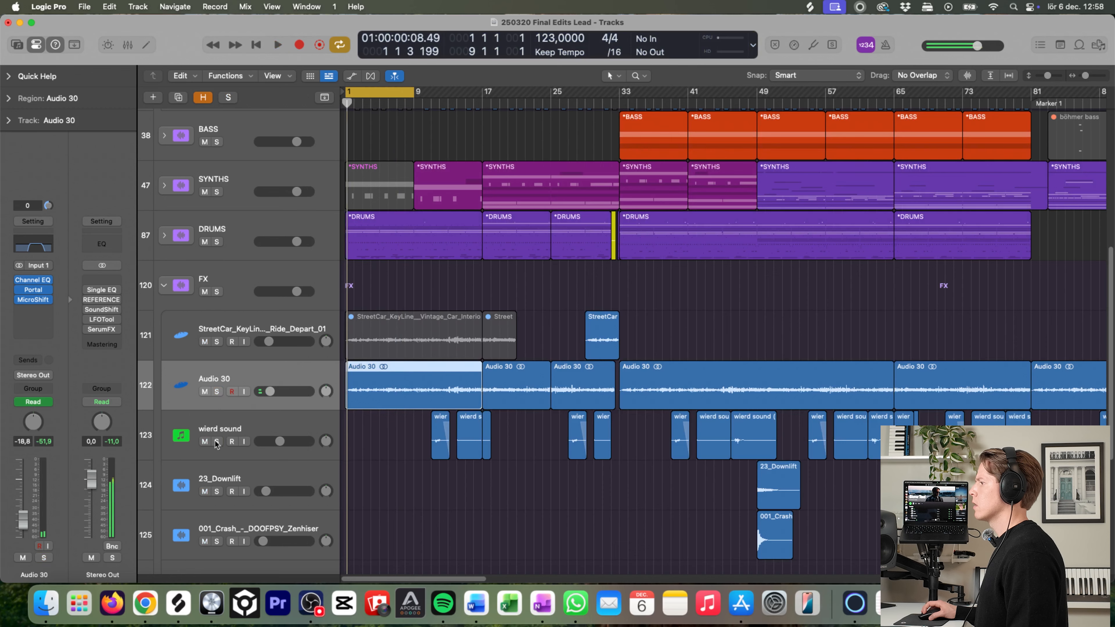
key("space")
left_click(395, 90)
left_click(423, 103)
key("space")
left_click_drag(407, 457, 523, 373)
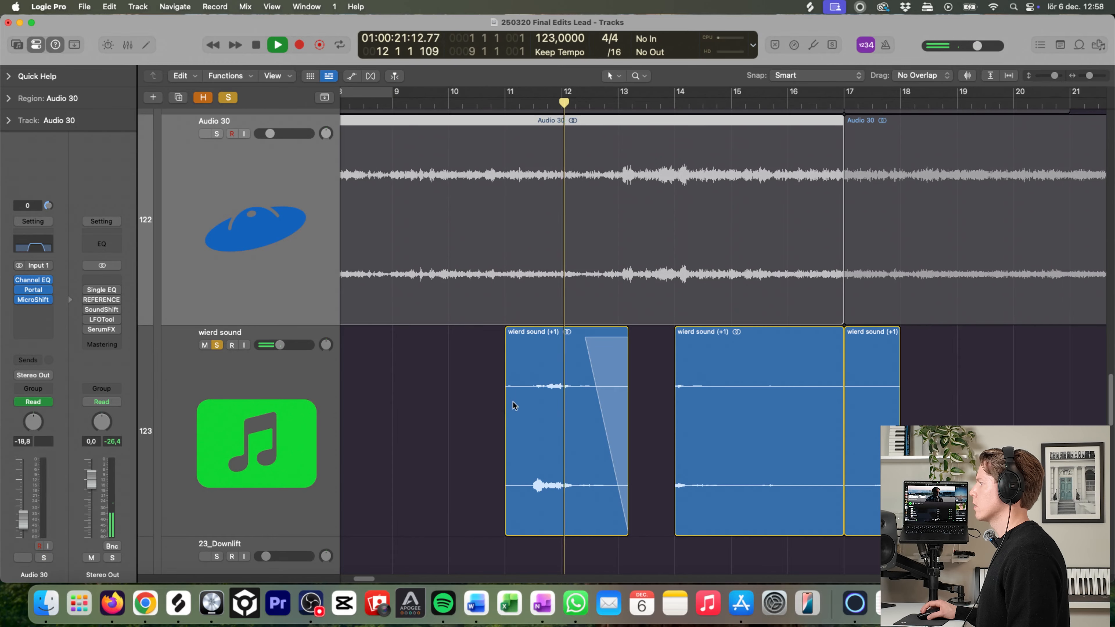
left_click(263, 417)
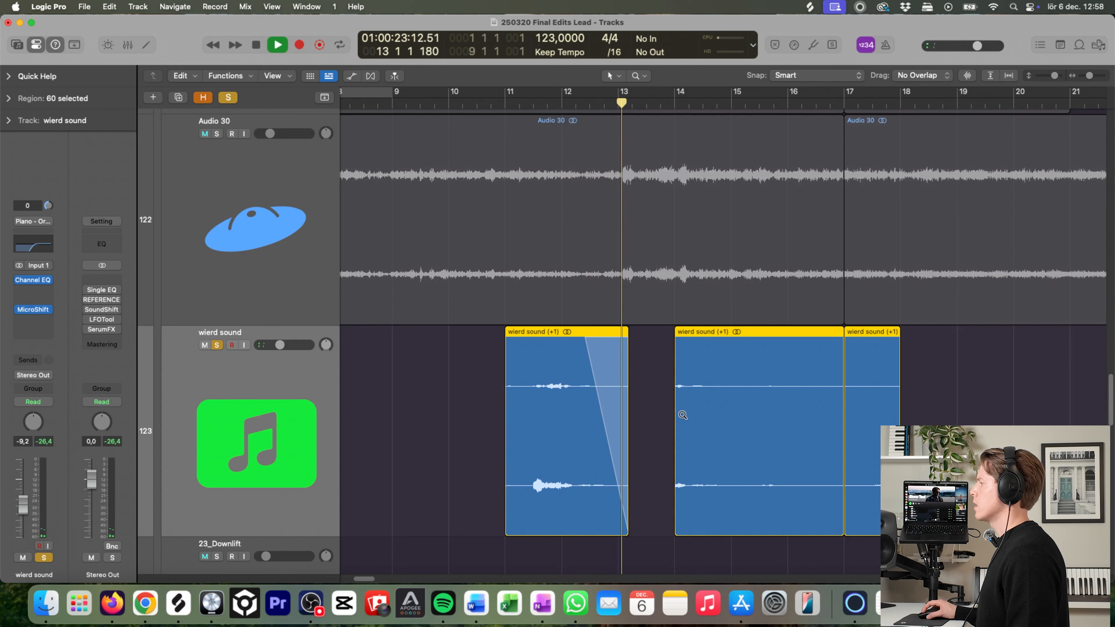
Step: Stop playback and unsolo wierd sound track 123, returning to the wider arrangement
left_click(682, 418, "ctrl+alt")
key("space")
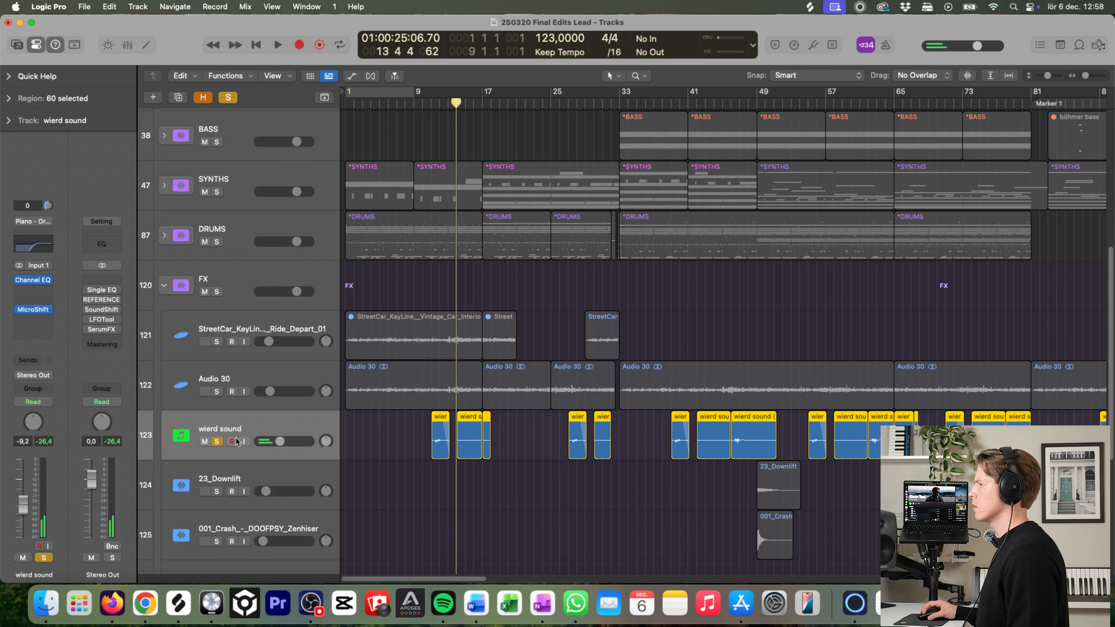
left_click(217, 441)
Step: Select Audio 30 track 122 and look through the preset browser of its Portal plug-in, closing the plug-in when done
left_click(268, 367)
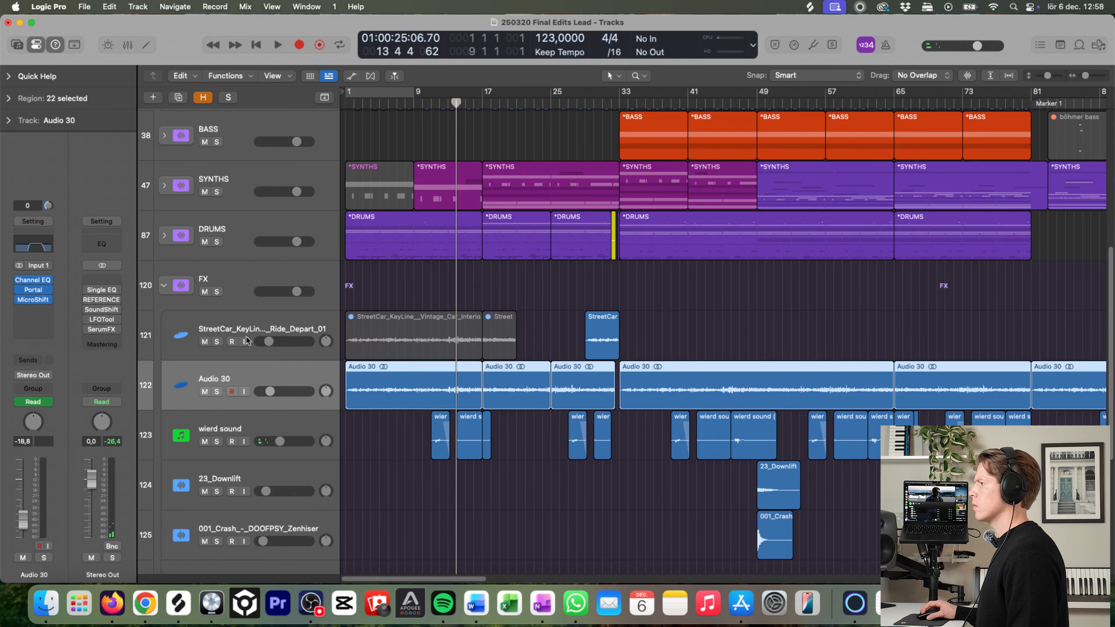
left_click(34, 290)
left_click_drag(542, 166, 430, 78)
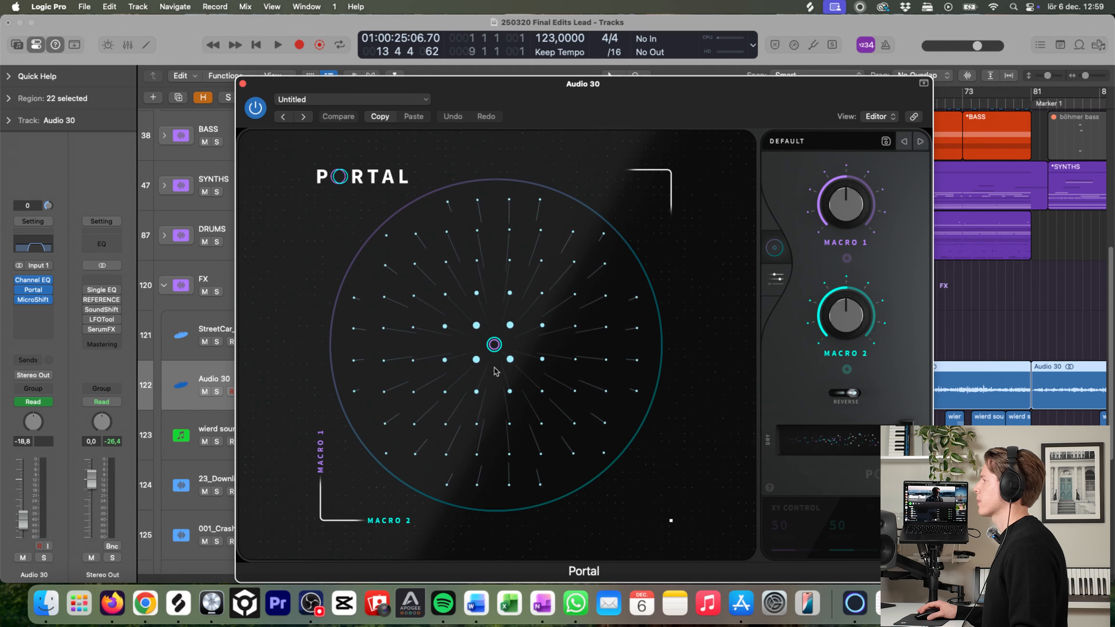
left_click(790, 139)
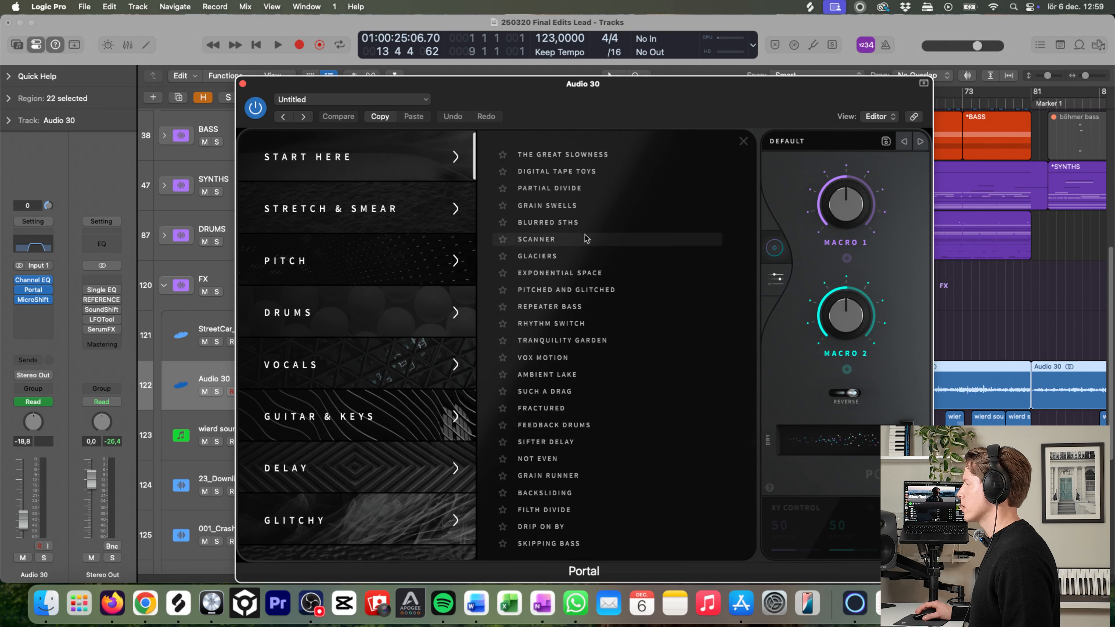
left_click(243, 84)
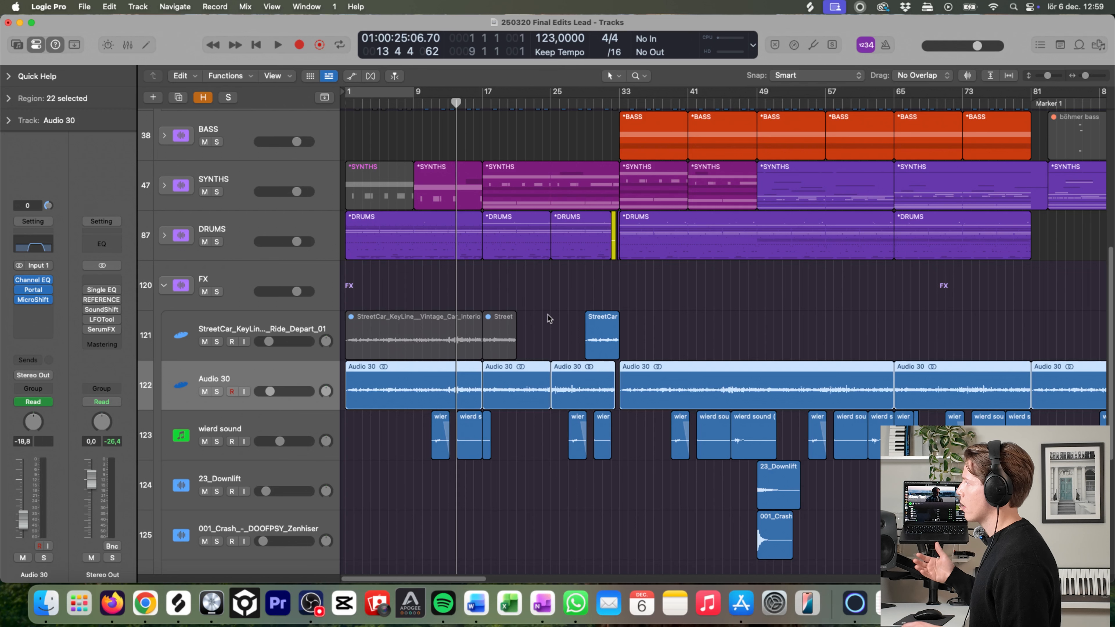
left_click(41, 293)
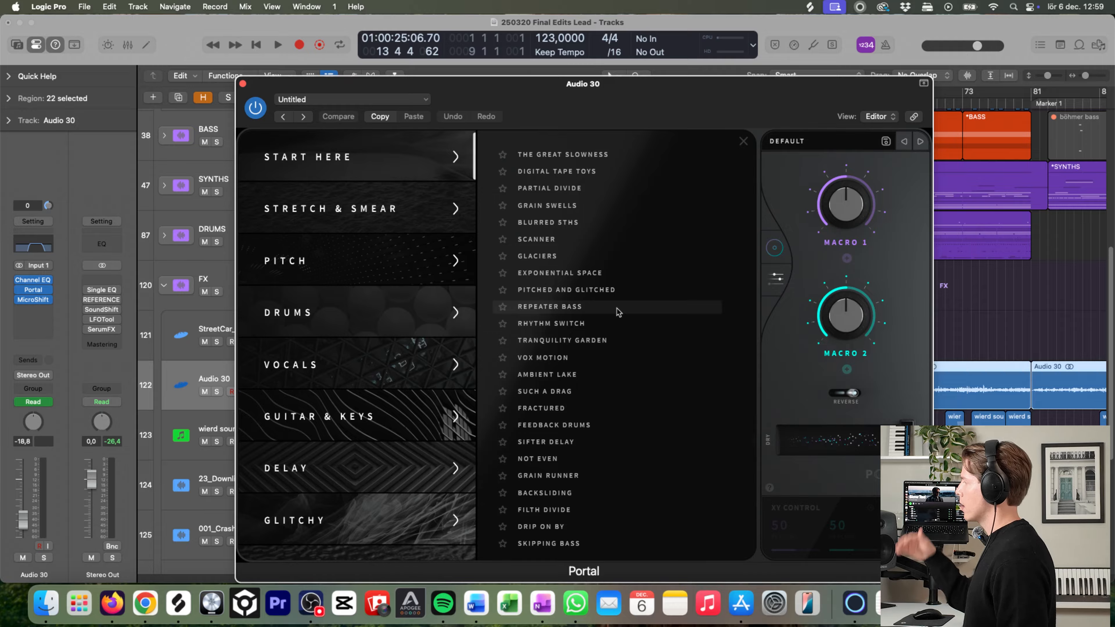
left_click(243, 83)
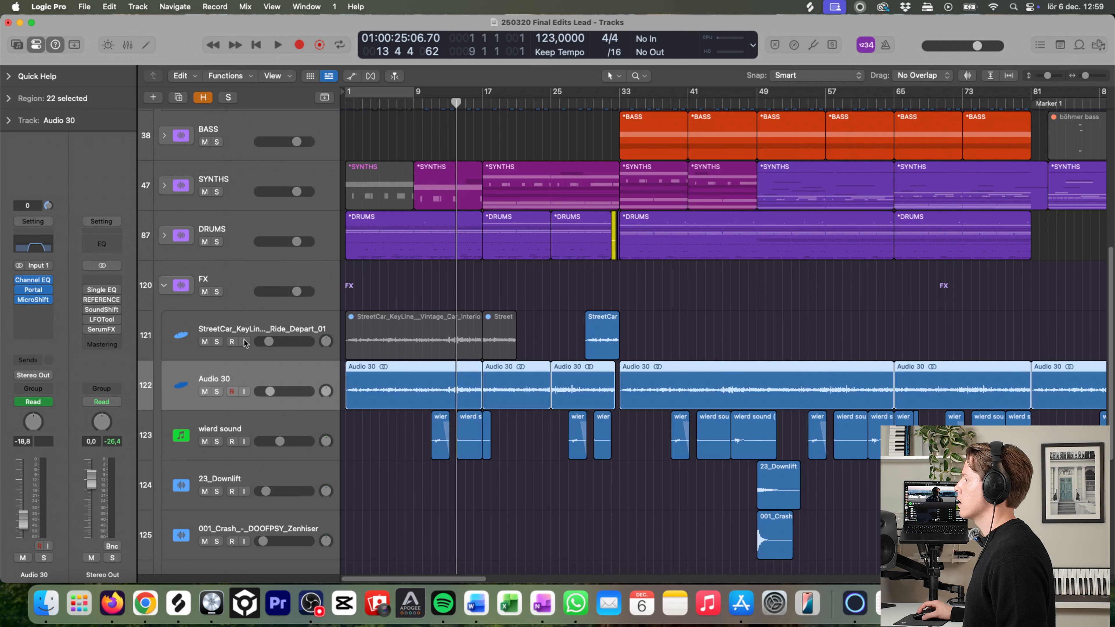
left_click(39, 290)
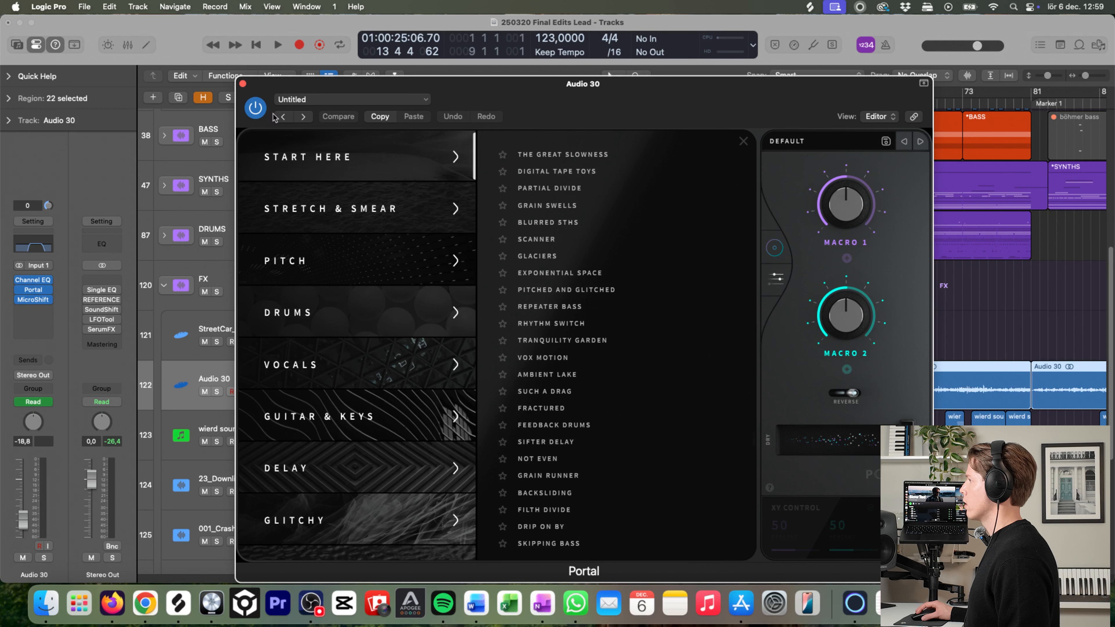
left_click(243, 84)
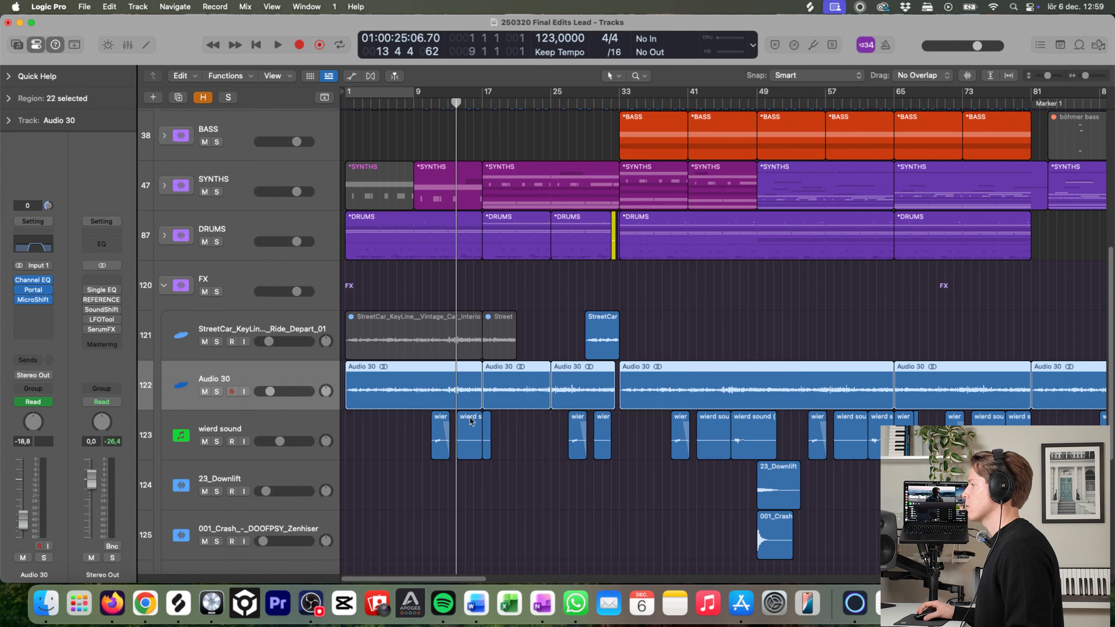
Step: Solo wierd sound track 123 and play from bar 11, viewing its first regions up close
left_click_drag(415, 471, 547, 423)
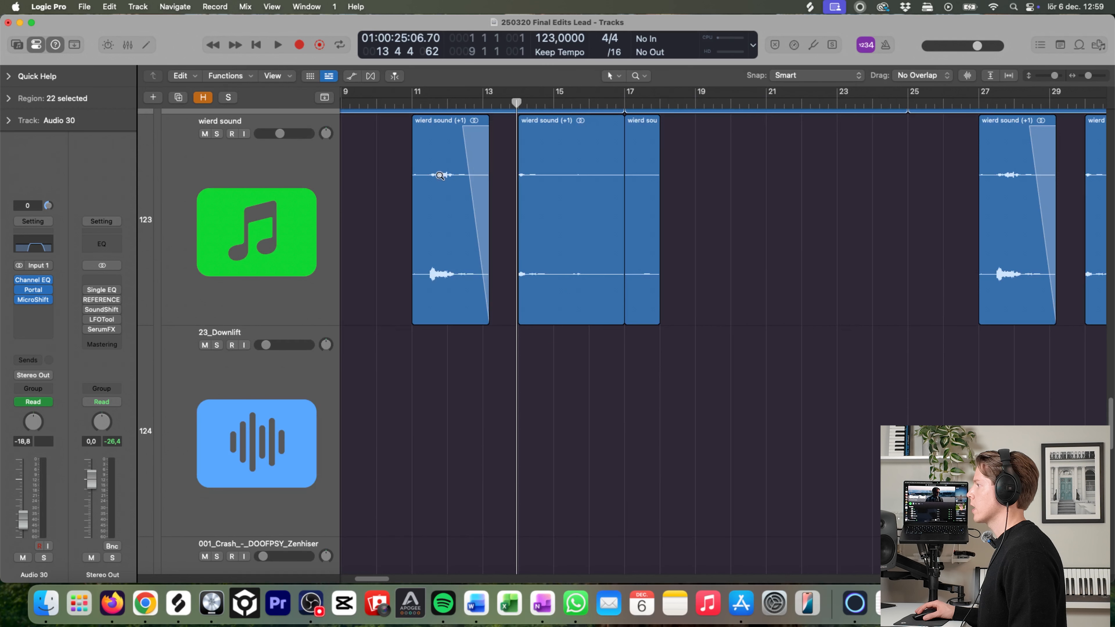
left_click(418, 104)
left_click(217, 134)
key("space")
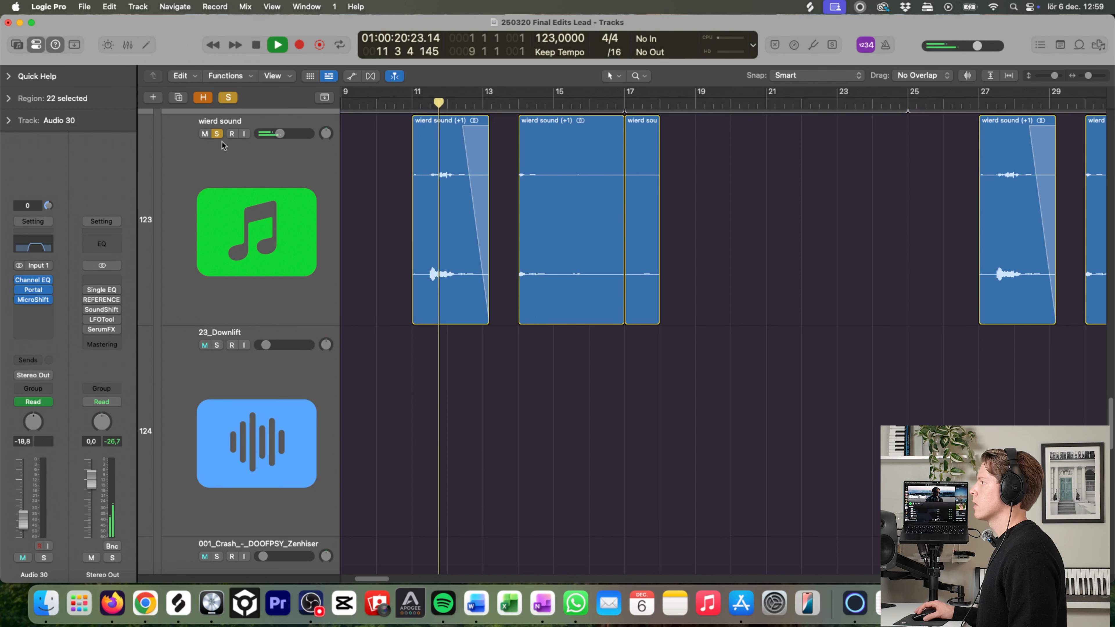
Step: Unsolo wierd sound track 123, stop playback and collapse the FX stack, framing the first part of the arrangement
left_click(217, 134)
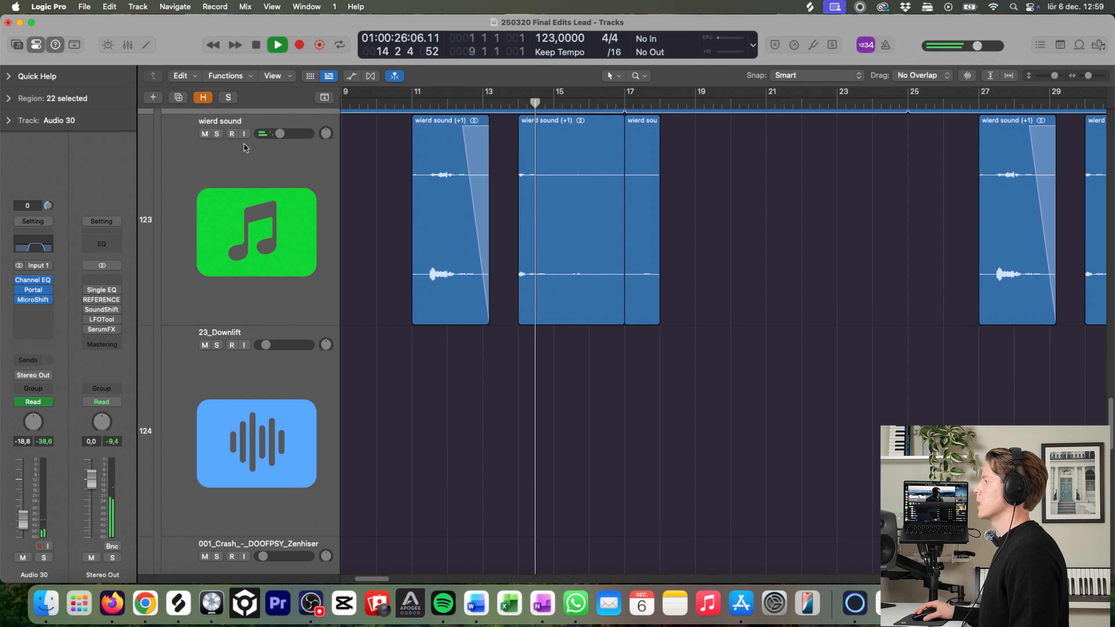
key("z")
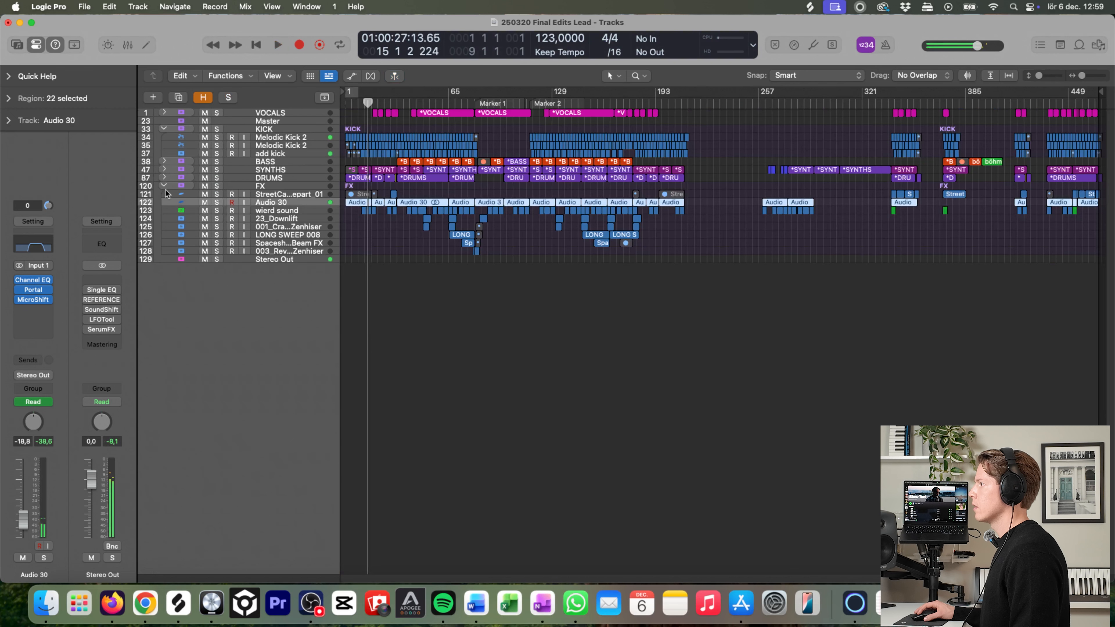
left_click(165, 187)
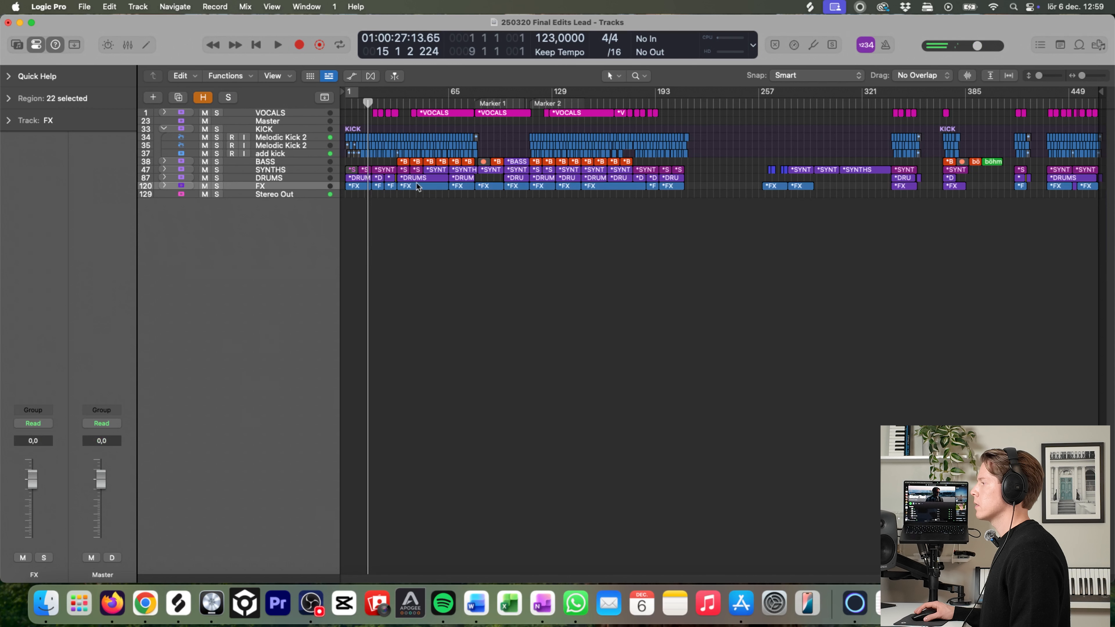
left_click_drag(525, 250, 352, 129)
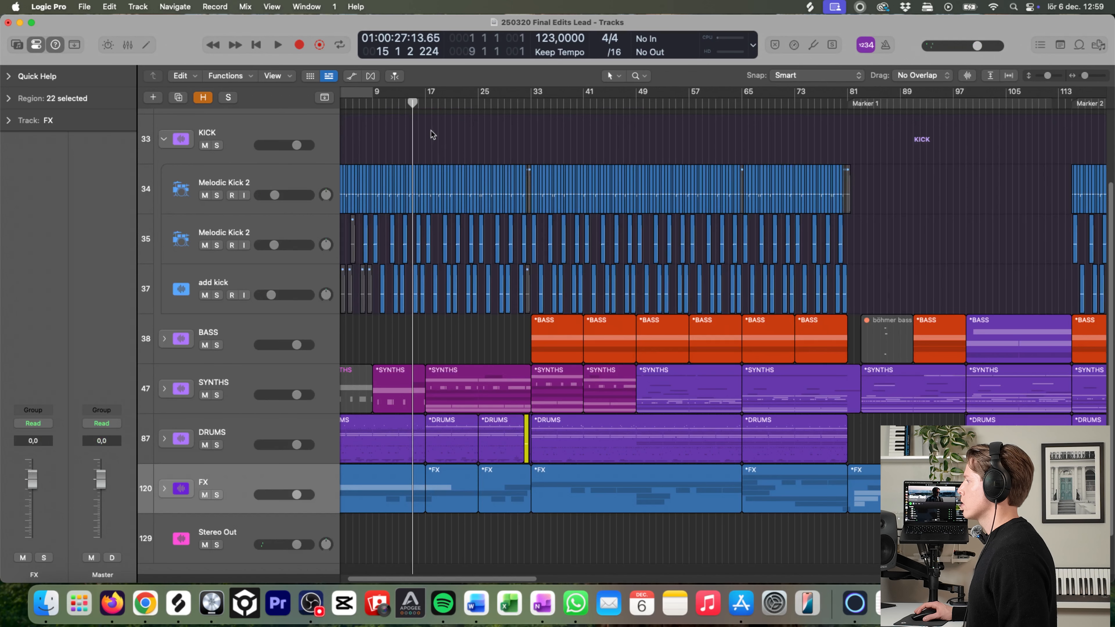
Step: Set the cycle range to bars 33–41 after playing briefly from about bar 30, and expand the BASS stack
left_click(511, 100)
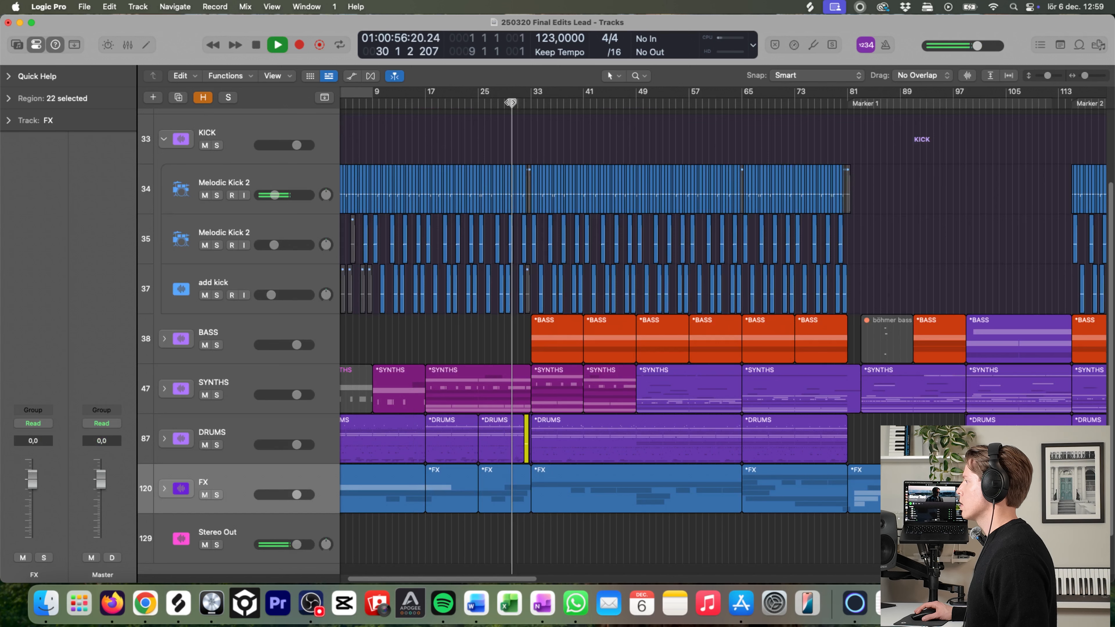
left_click_drag(531, 101, 583, 102)
key("space")
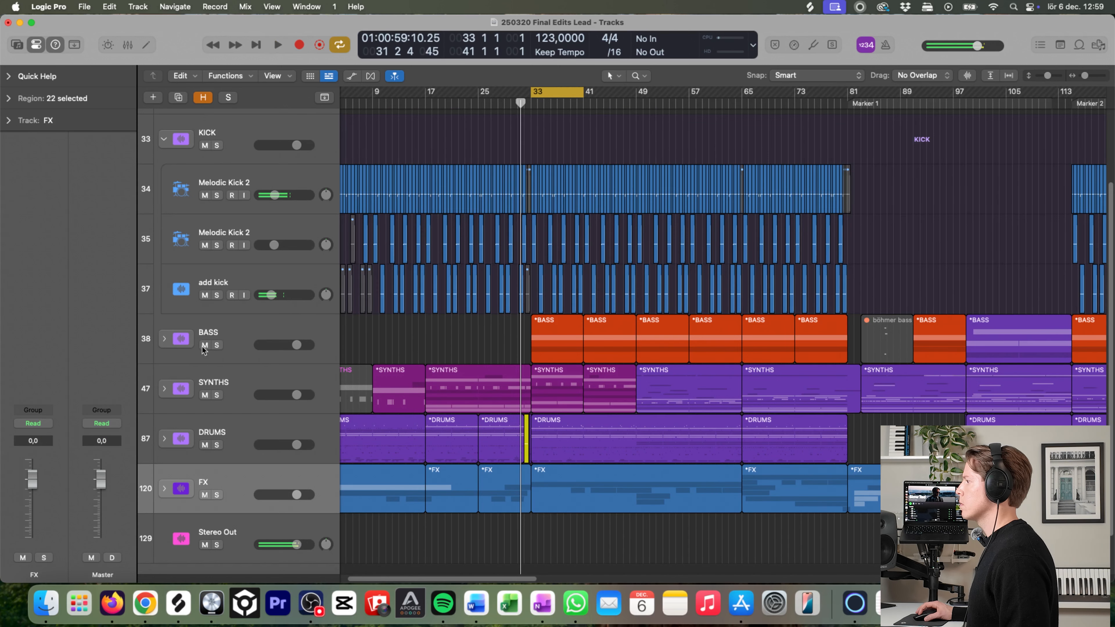
left_click(165, 340)
scroll(518, 303, "down", 3)
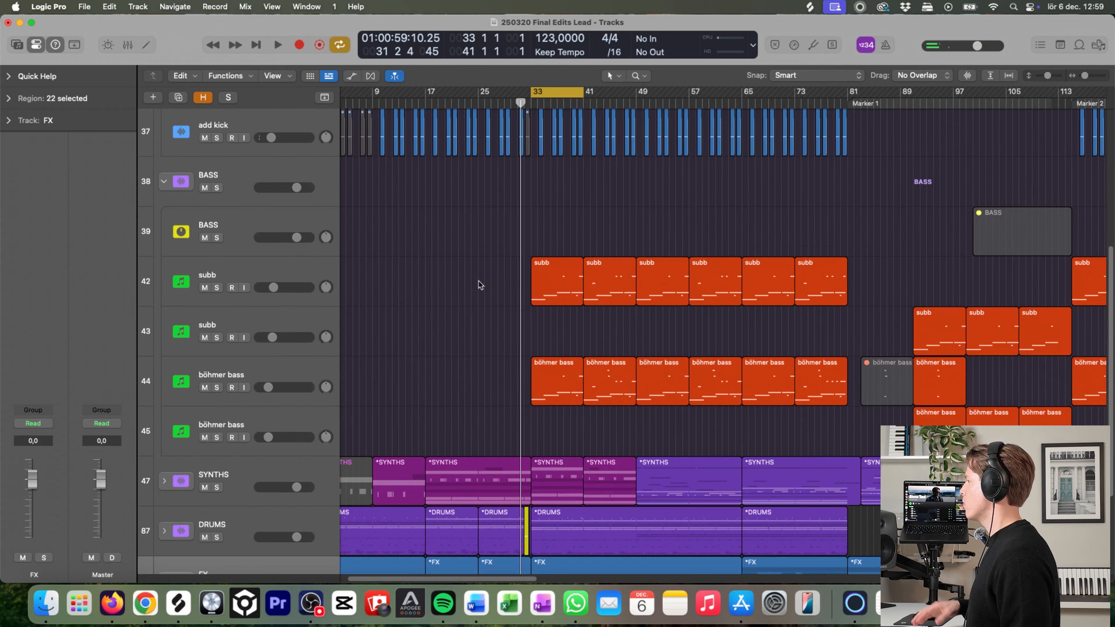
scroll(479, 282, "up", 5)
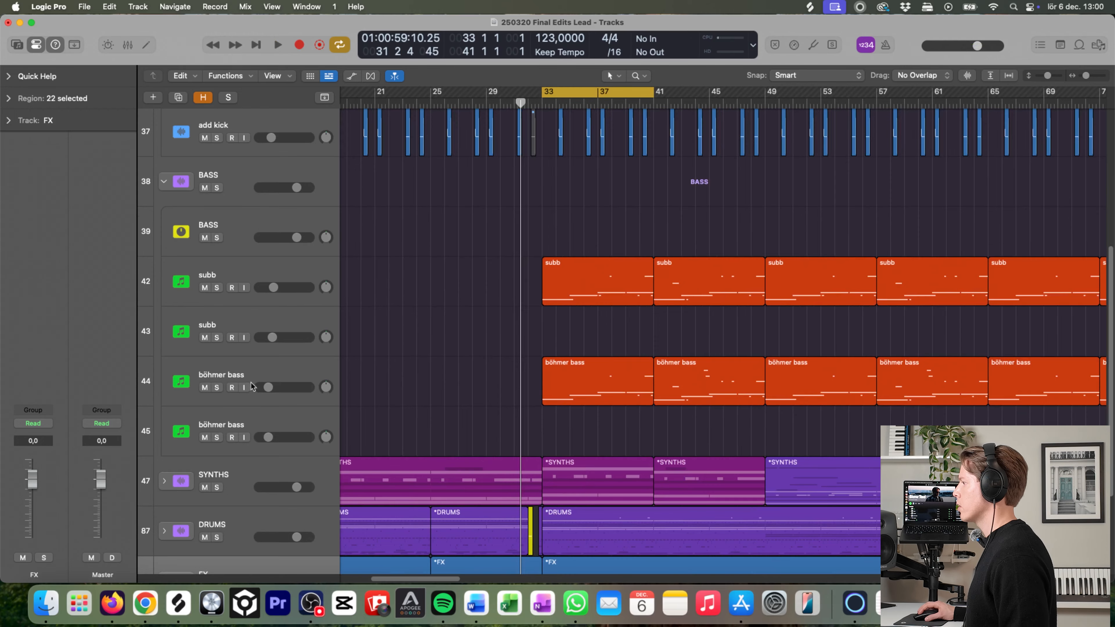
Step: Select böhmer bass track 44 and view its Serum patch, closing the plug-in when done
left_click(259, 379)
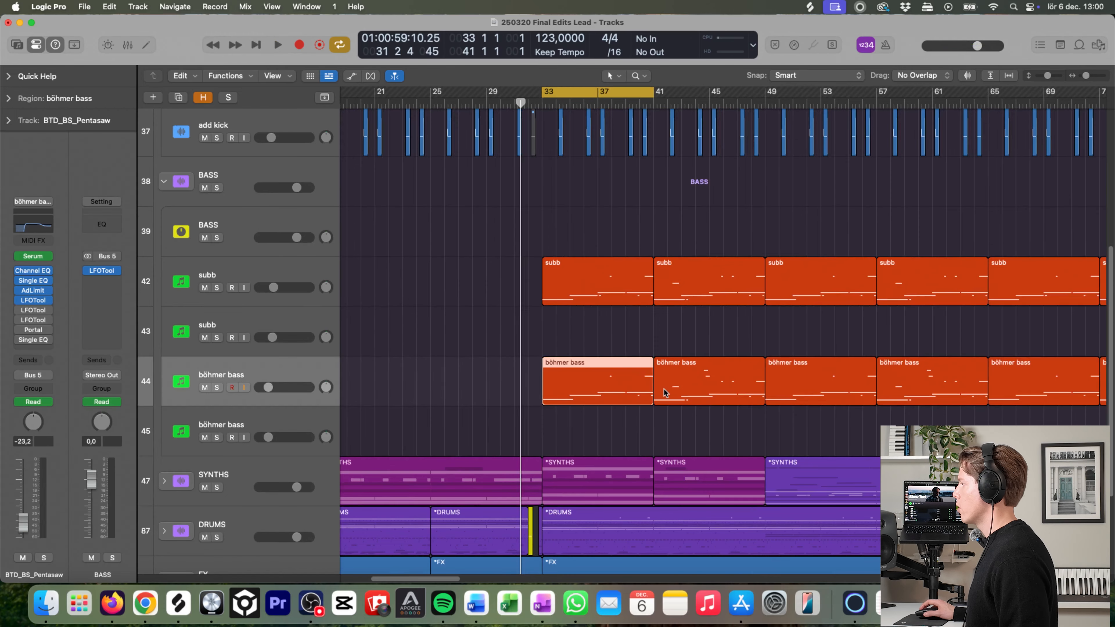
left_click(37, 257)
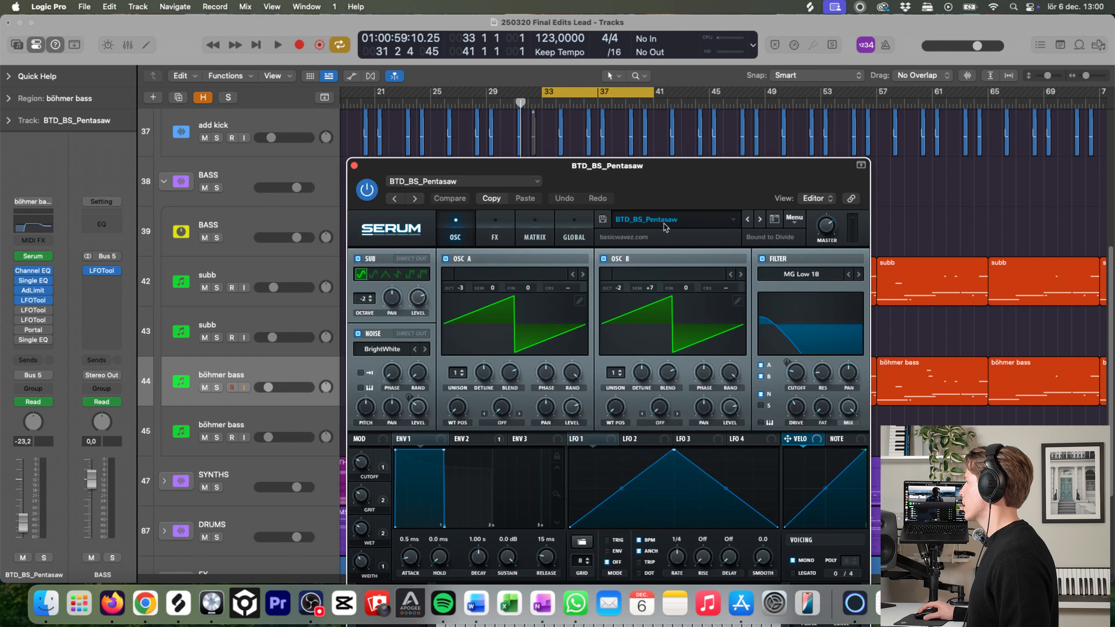
left_click(354, 166)
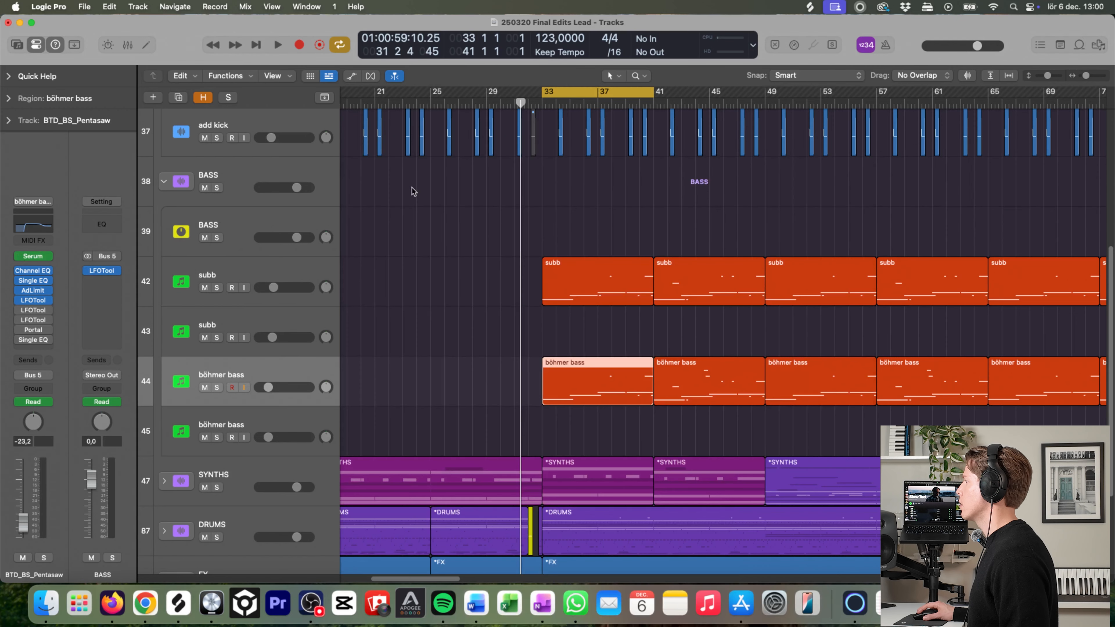
Step: Compare the Channel EQ curves of subb track 42 and böhmer bass track 44, closing each plug-in when done
left_click(567, 335)
left_click(238, 362)
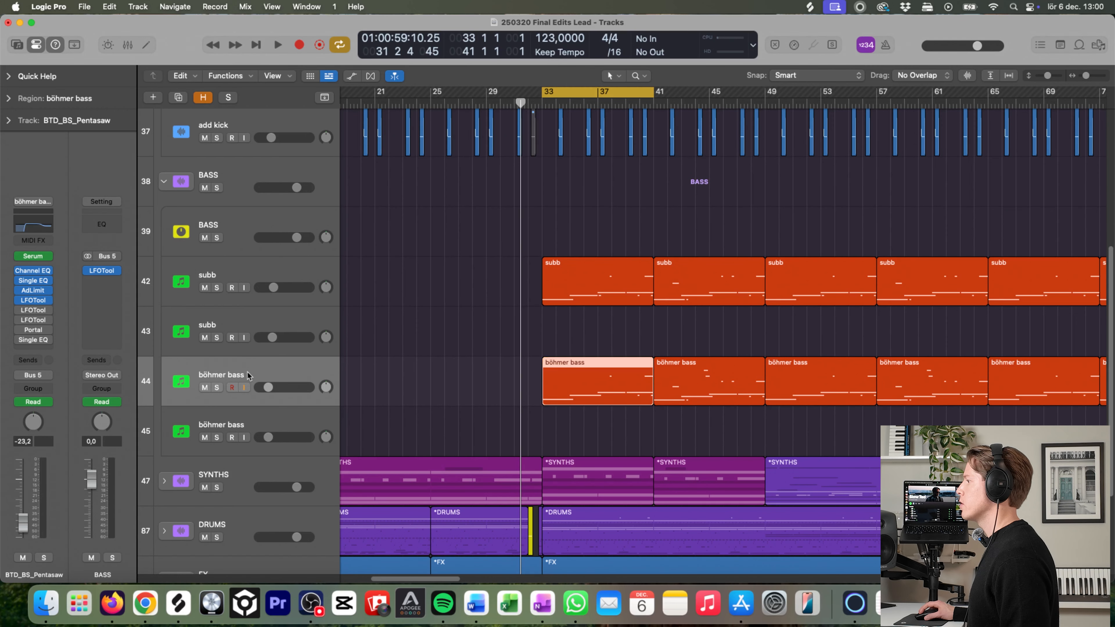
left_click(265, 270)
left_click(283, 373)
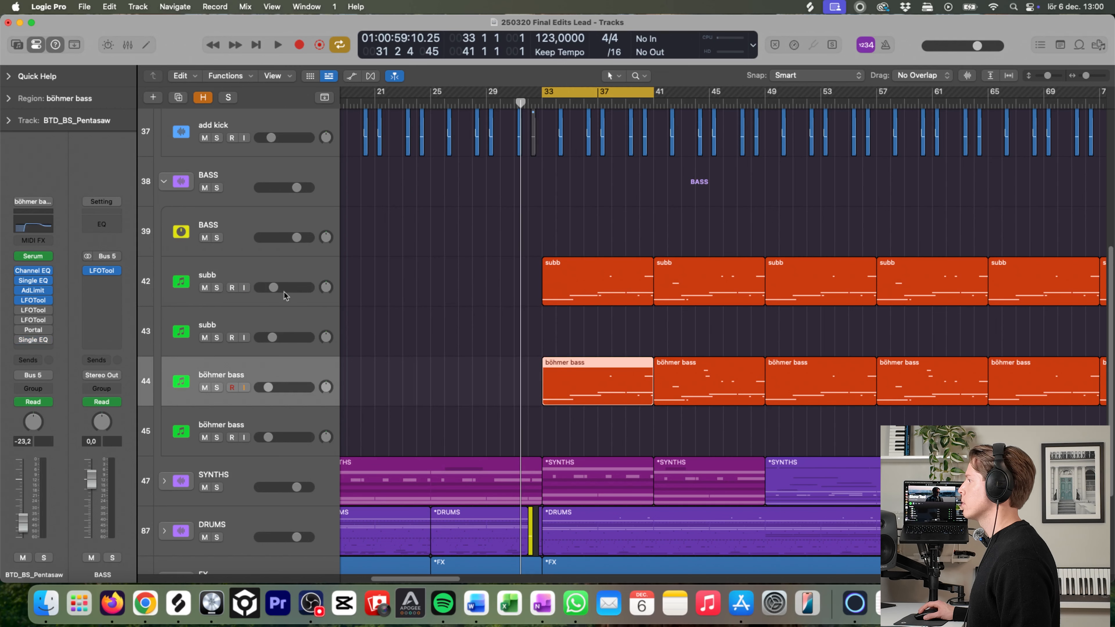
left_click(281, 268)
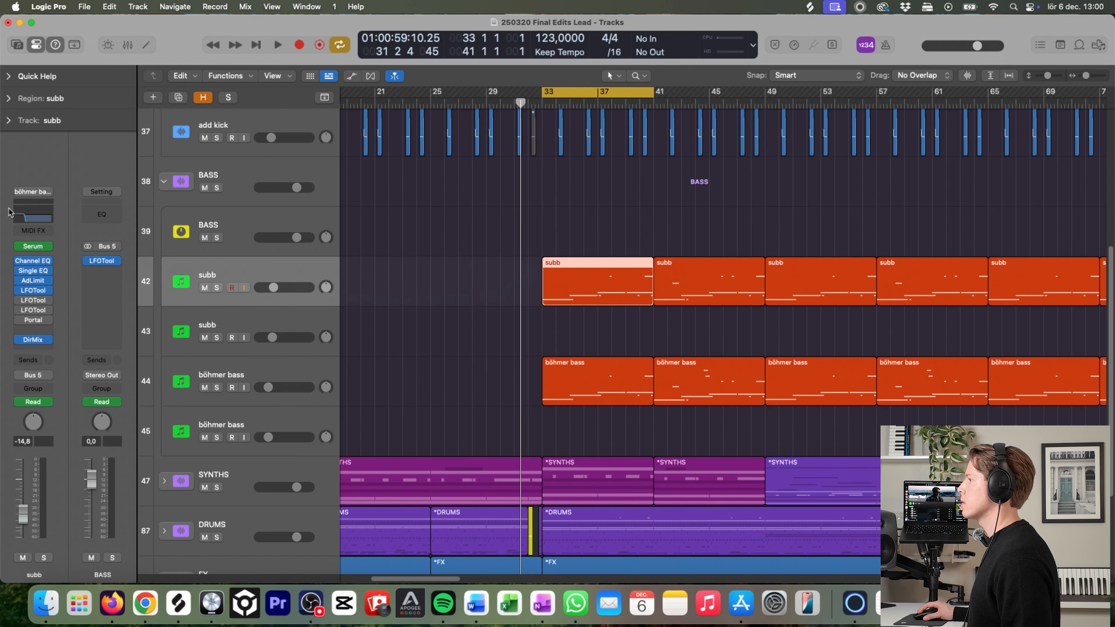
left_click(30, 218)
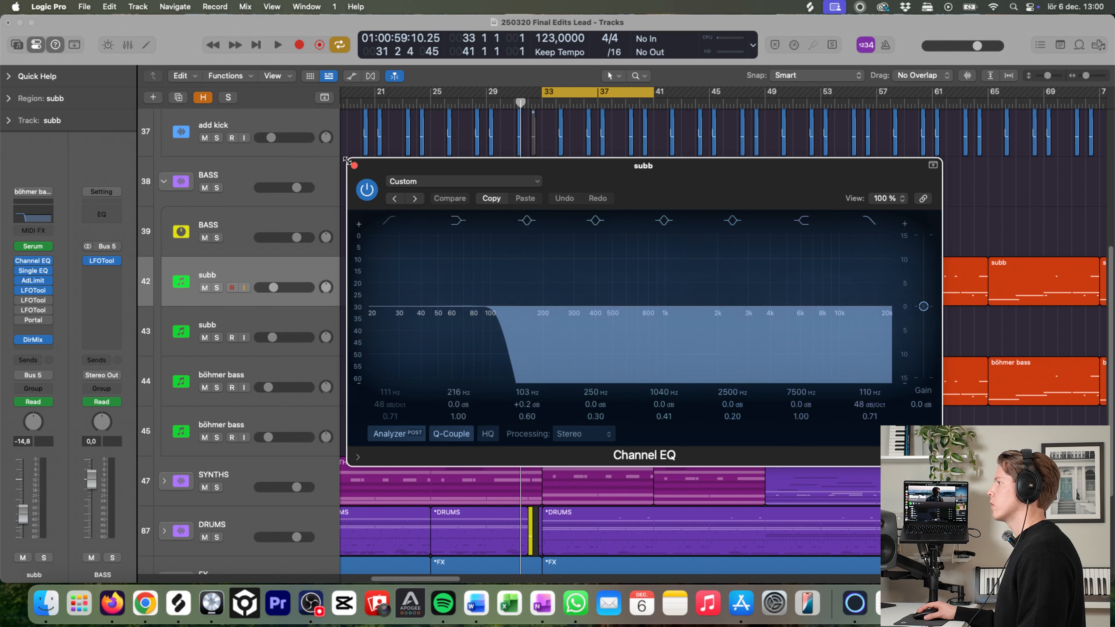
left_click(354, 165)
left_click(270, 371)
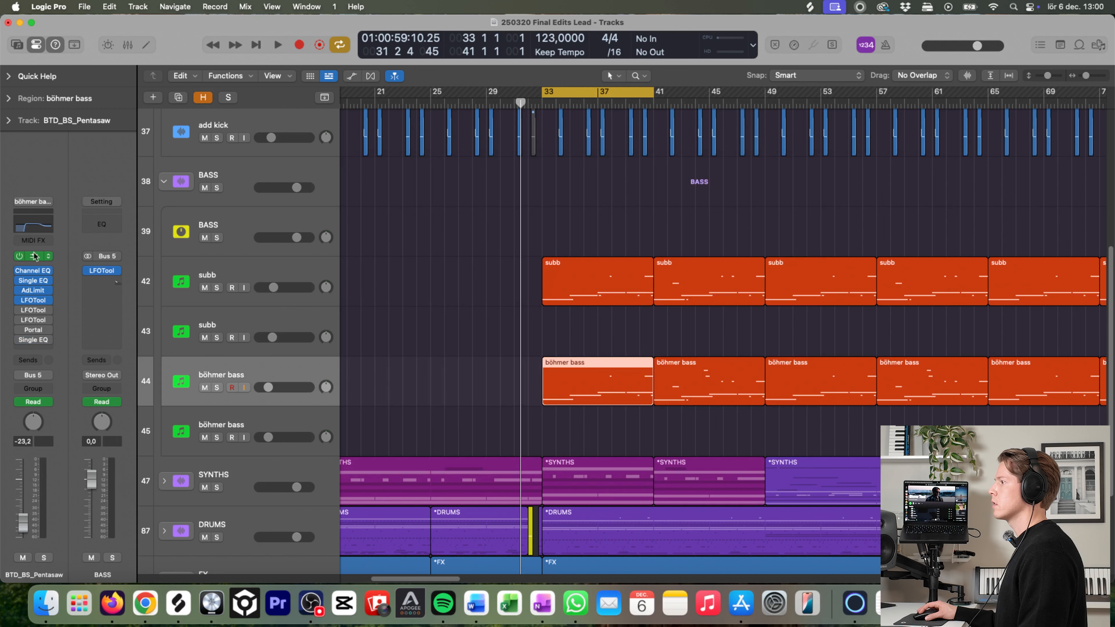
left_click(32, 272)
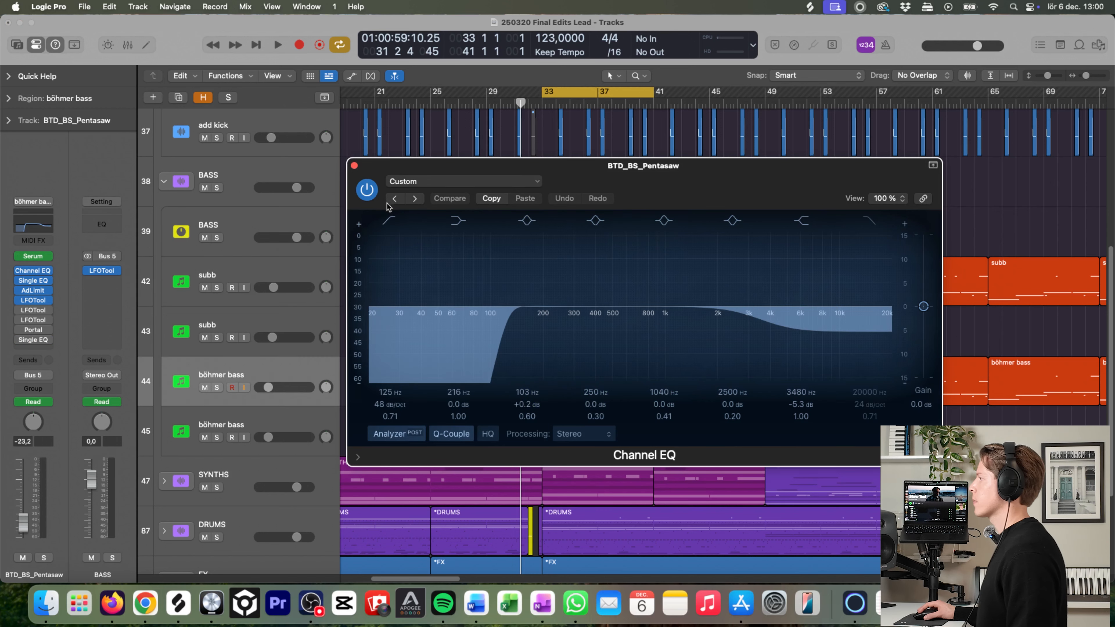
left_click(354, 166)
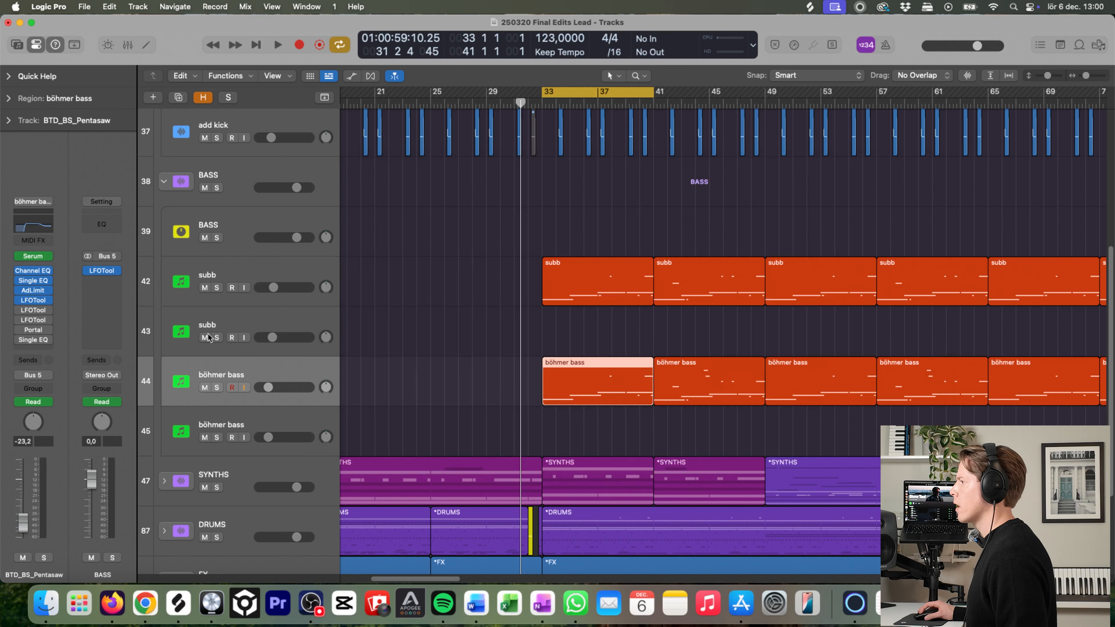
Step: Compare the LFOTool shapes on subb track 42 and böhmer bass track 44 side by side, closing both plug-ins when done
left_click(268, 271)
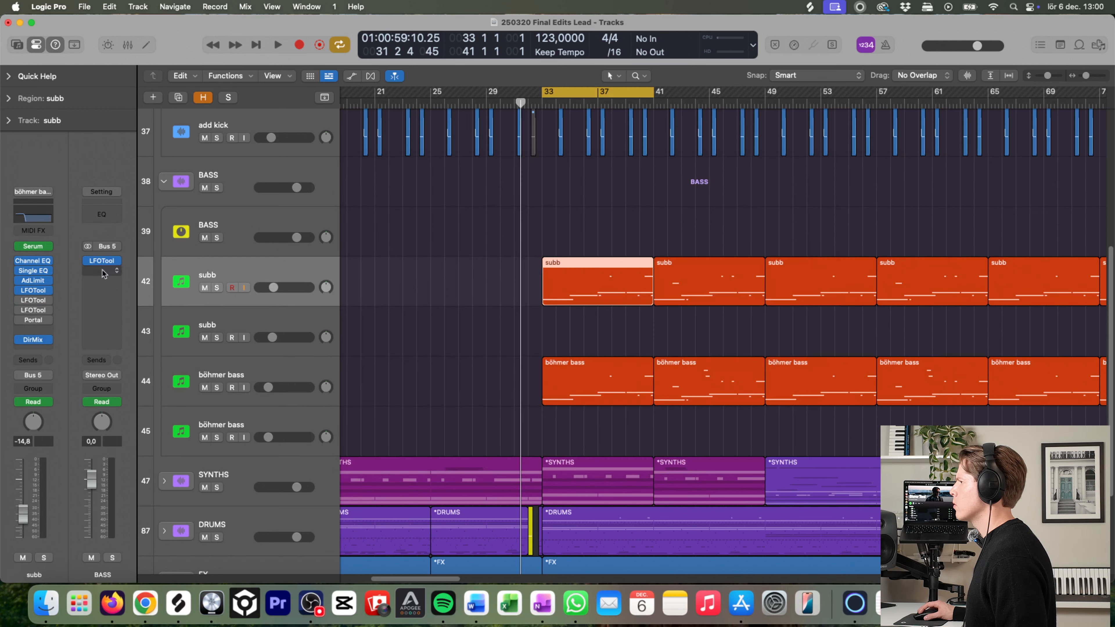
left_click(36, 290)
left_click_drag(400, 172, 669, 156)
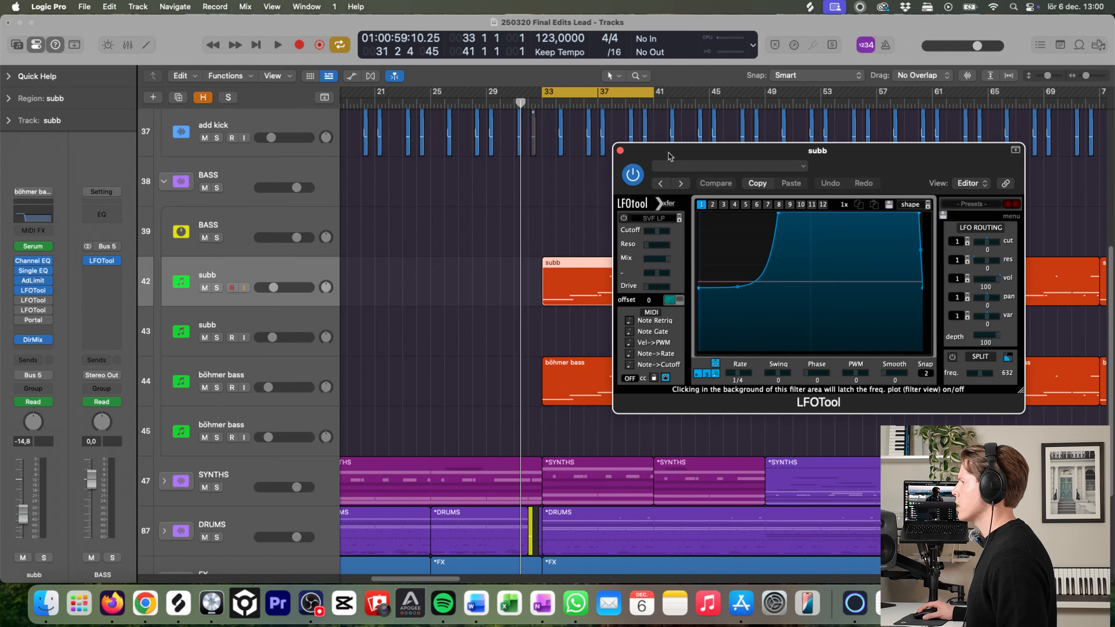
left_click(223, 392)
left_click(34, 301)
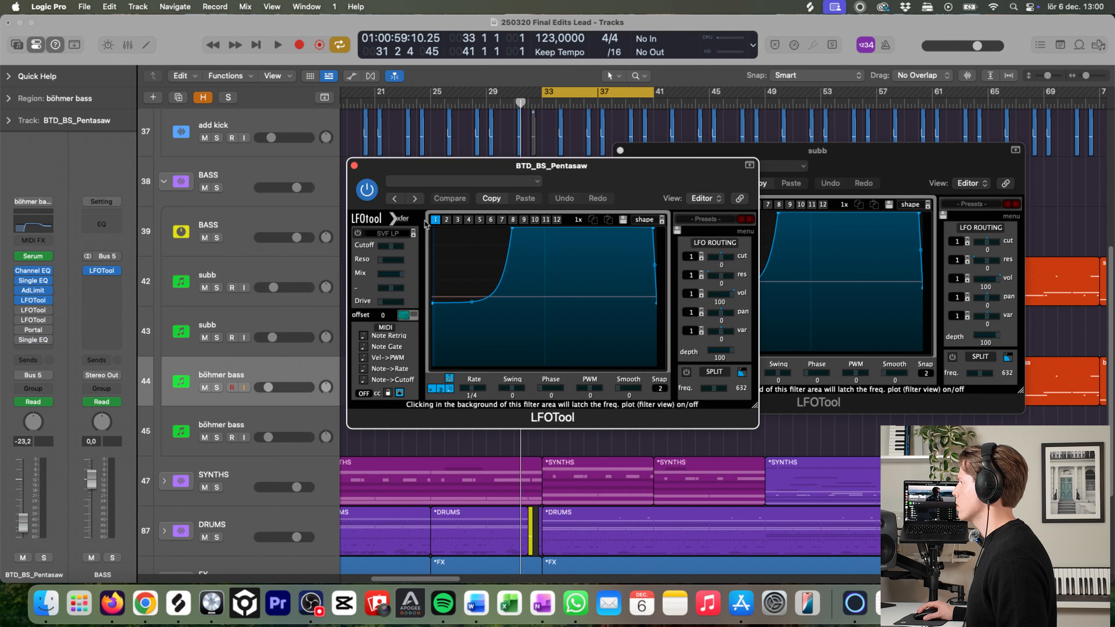
left_click(354, 166)
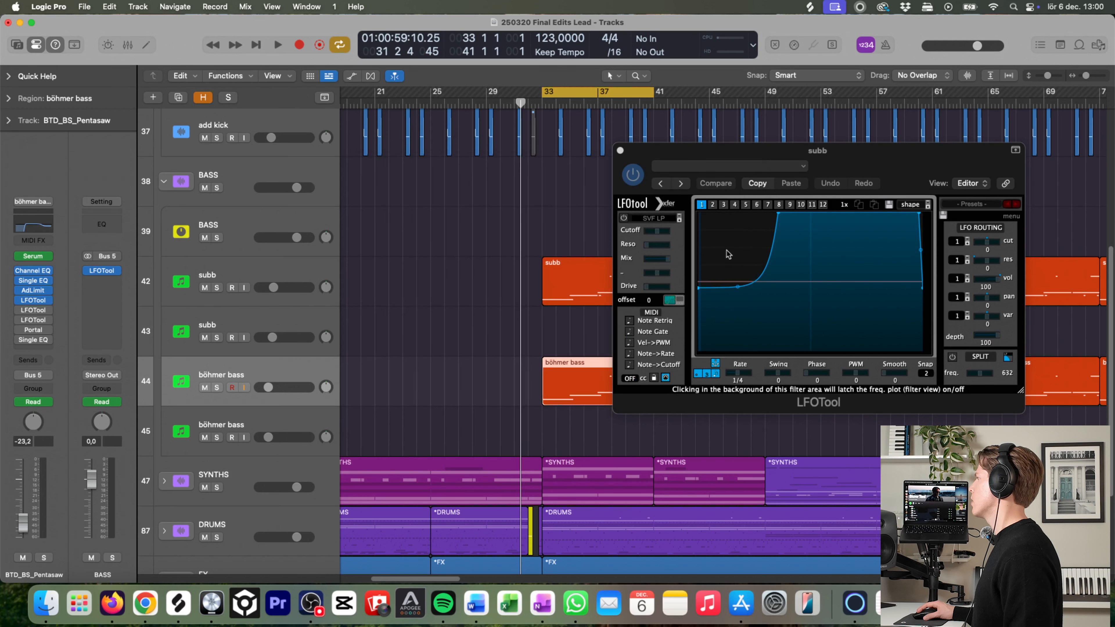
left_click(620, 150)
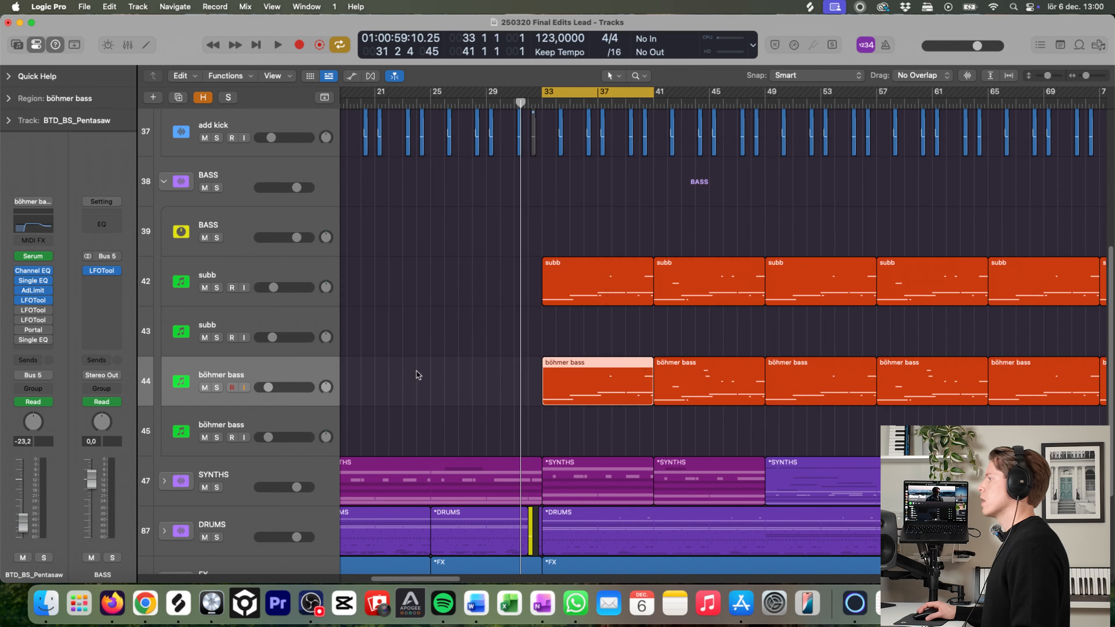
Step: Solo böhmer bass track 44, play the cycle and show the track automation
left_click(222, 387)
key("space")
key("a")
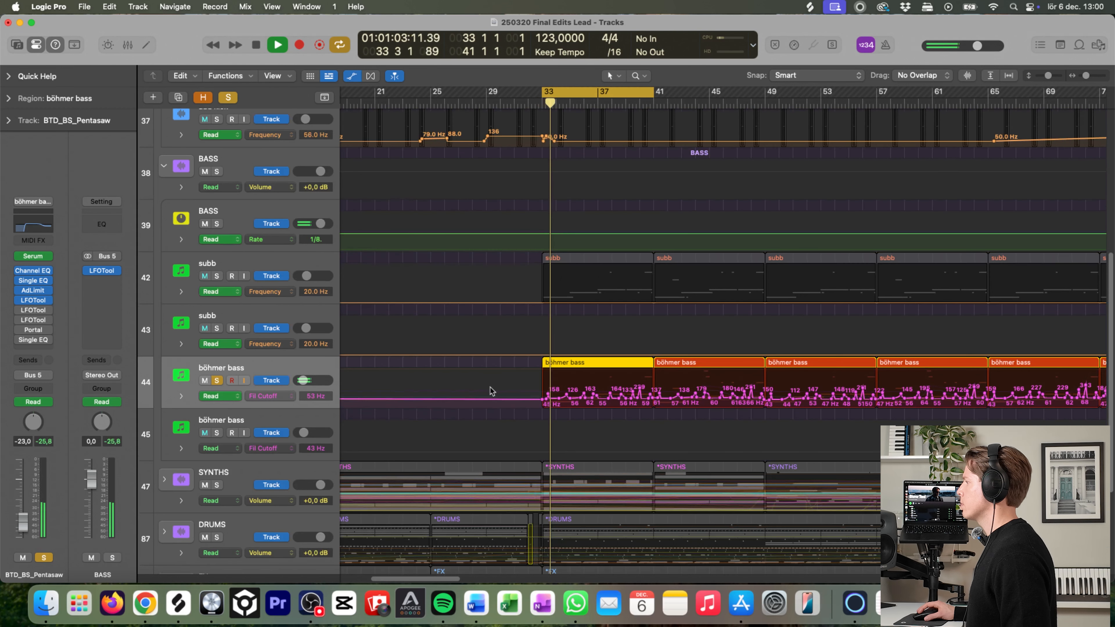
Step: Examine the Fil Cutoff automation over the first böhmer bass region up close, along with the filter cutoff in Serum
scroll(763, 380, "left", 5)
scroll(762, 381, "up", 3)
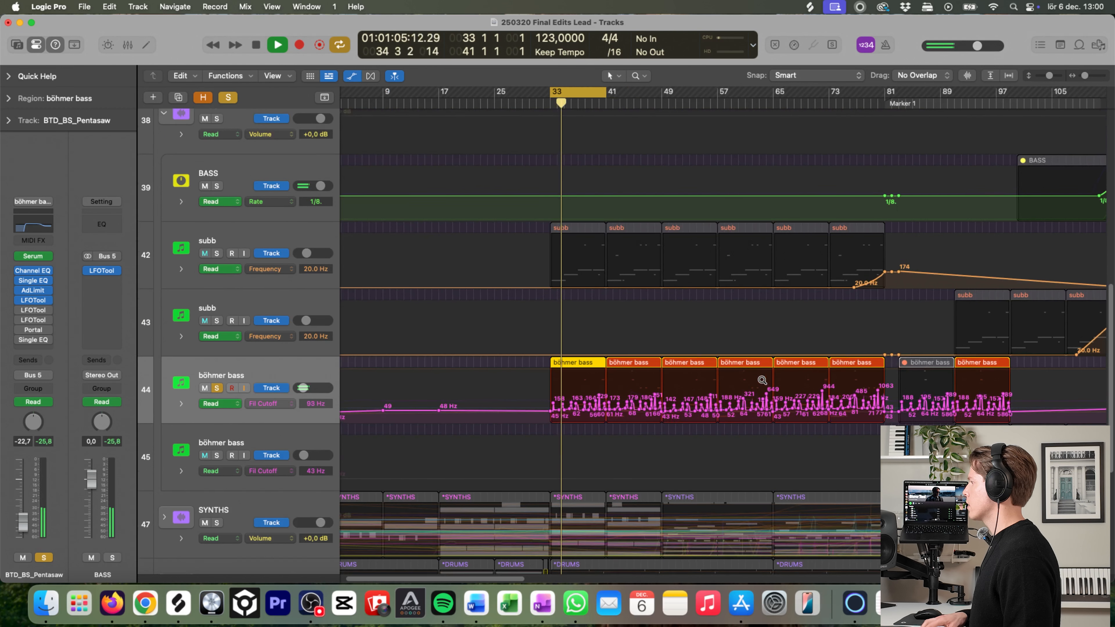
scroll(762, 380, "up", 3)
scroll(762, 381, "right", 10)
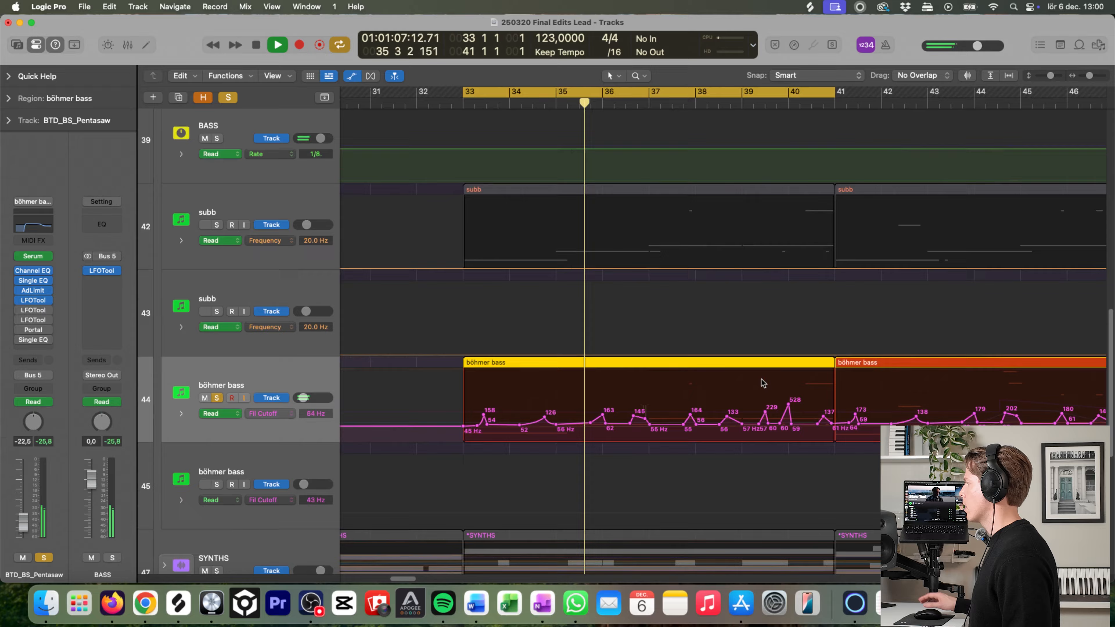
left_click(39, 257)
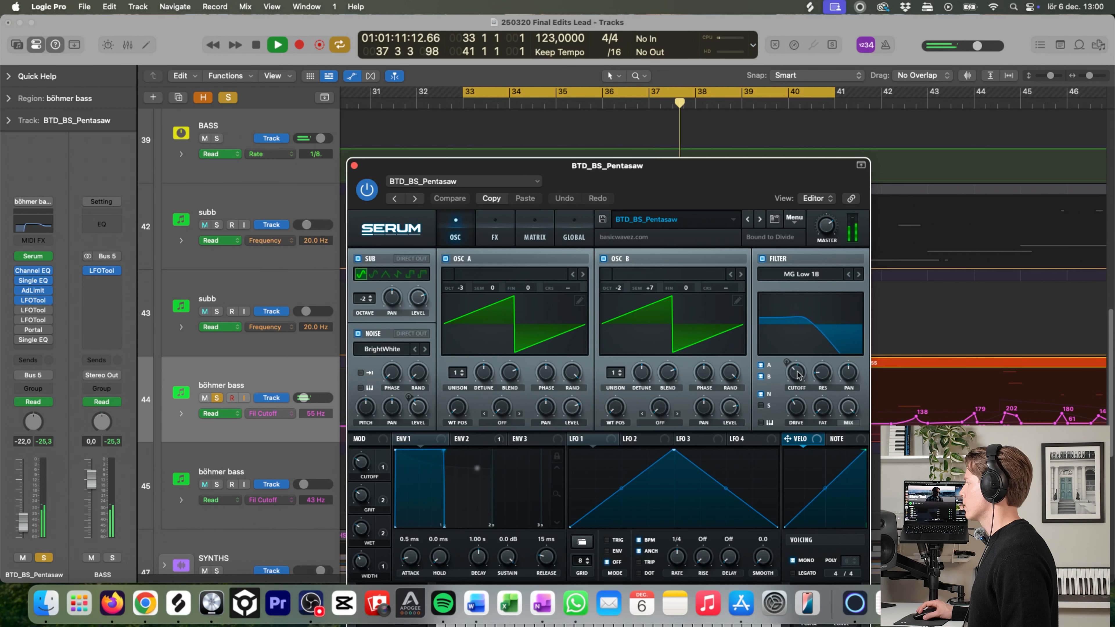
left_click(355, 165)
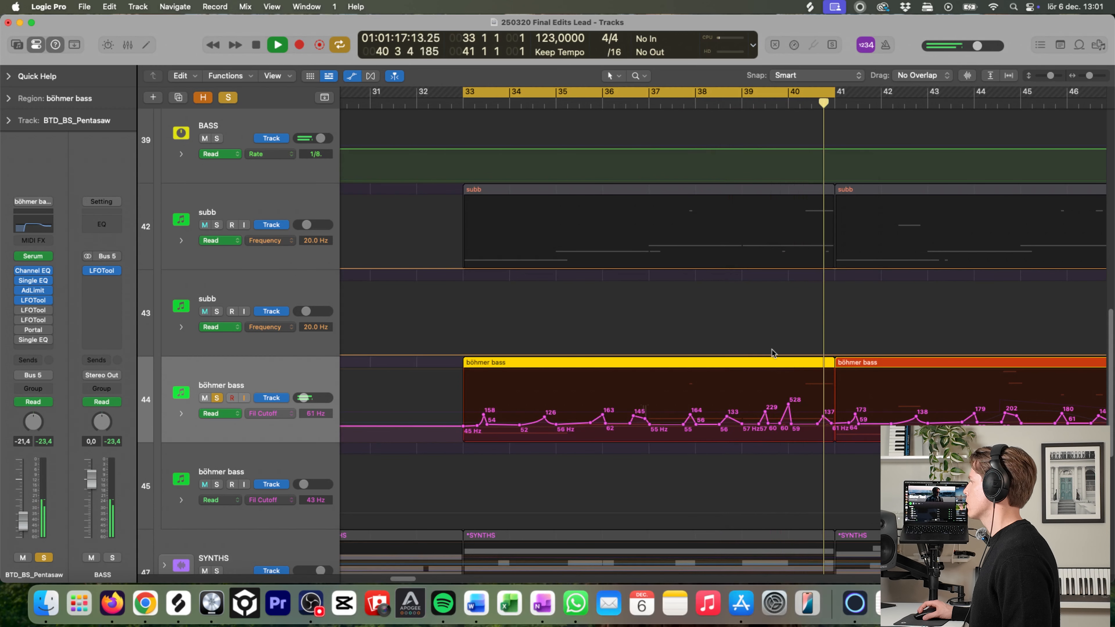
Step: Review the Fil Cutoff automation across all early böhmer bass regions, then hide the automation and stop playback
left_click(784, 355, "ctrl+alt")
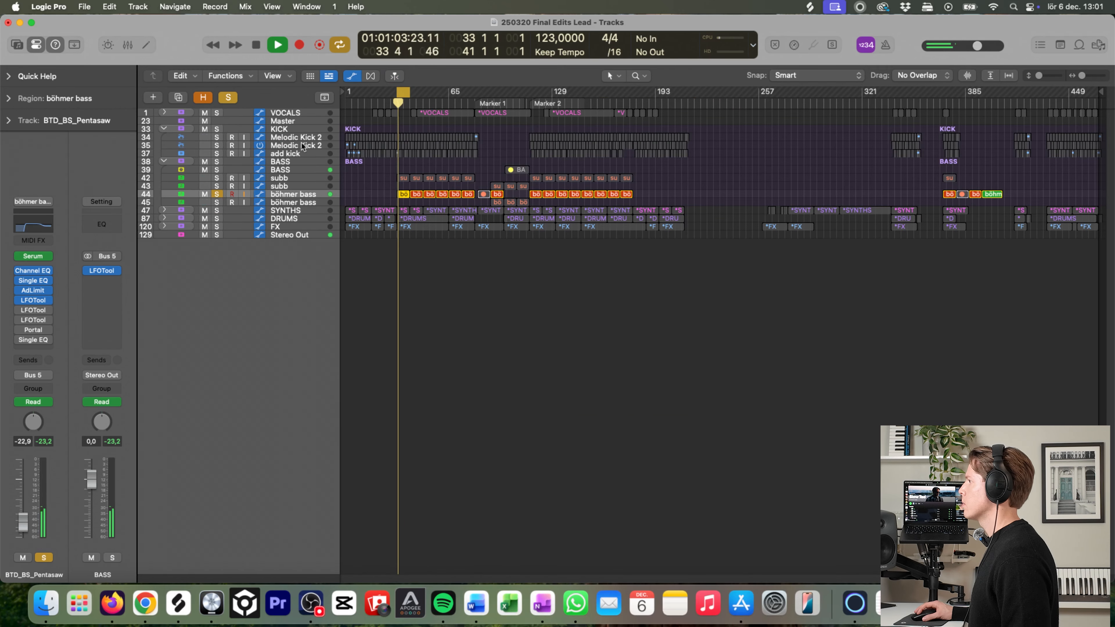
left_click(500, 270, "ctrl+alt")
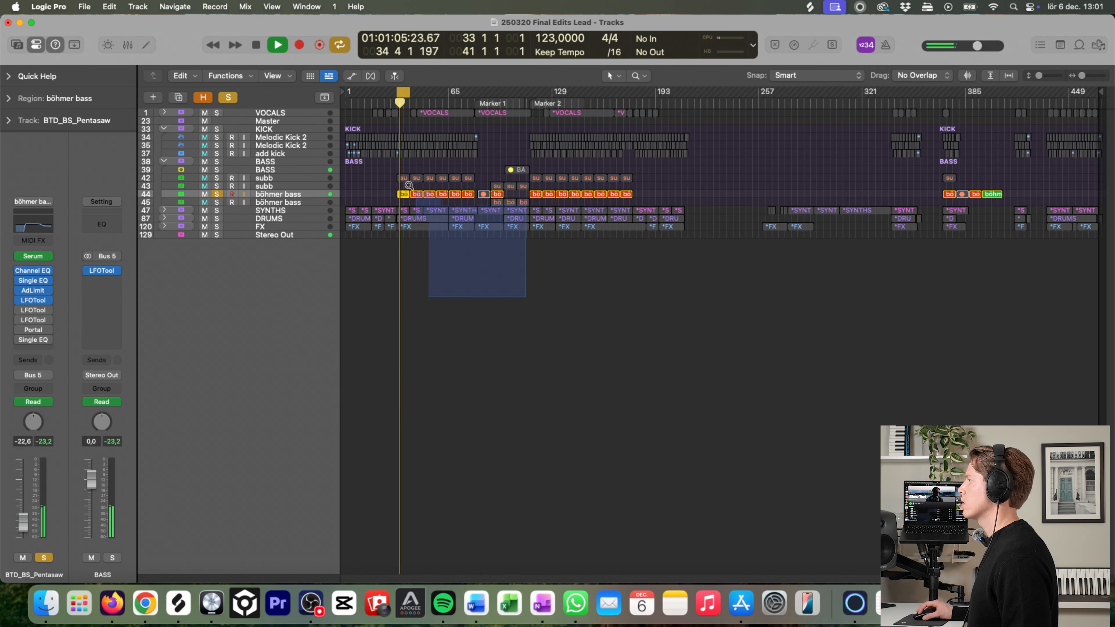
key("a")
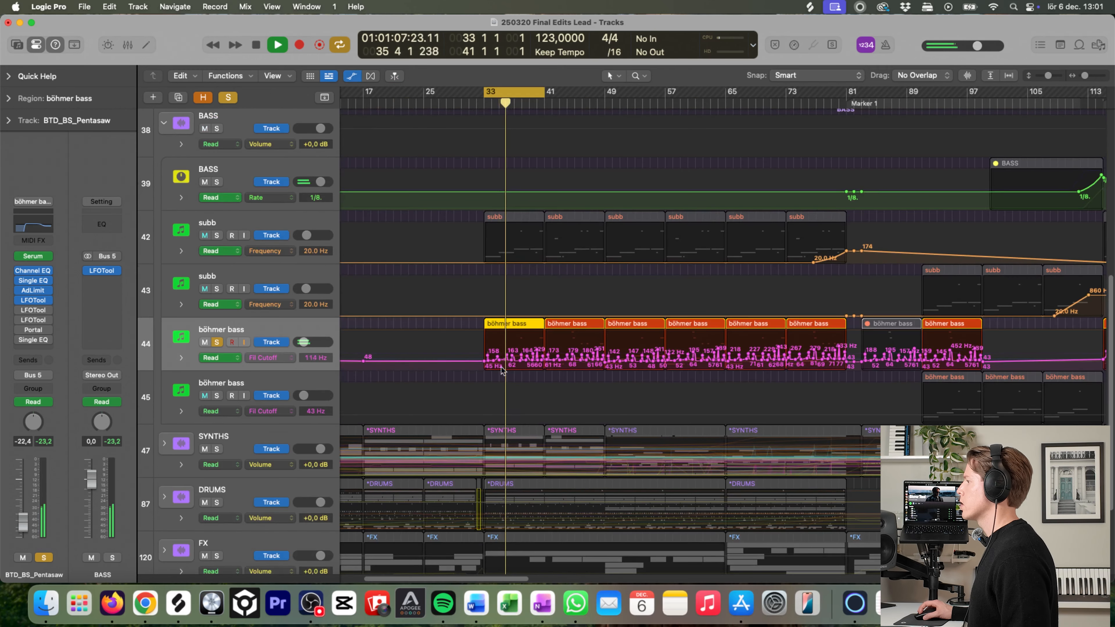
key("a")
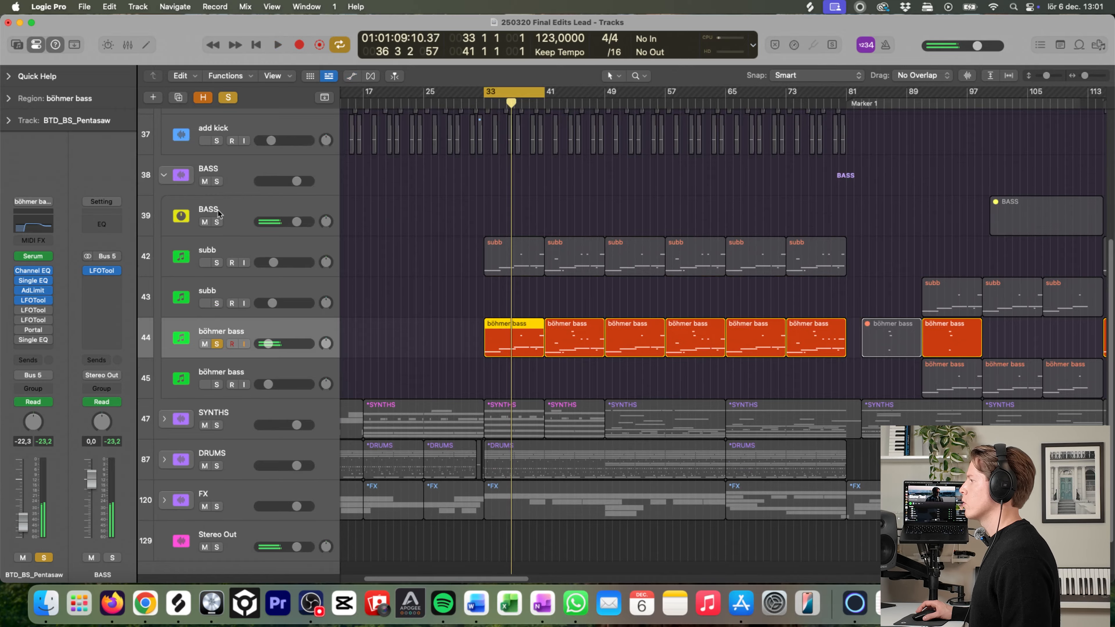
Step: Add the KICK and DRUMS stacks to the solo, and play the cycle with the böhmer bass regions viewed up close
scroll(220, 202, "up", 5)
left_click(217, 136)
scroll(219, 308, "down", 3)
left_click(216, 525)
key("space")
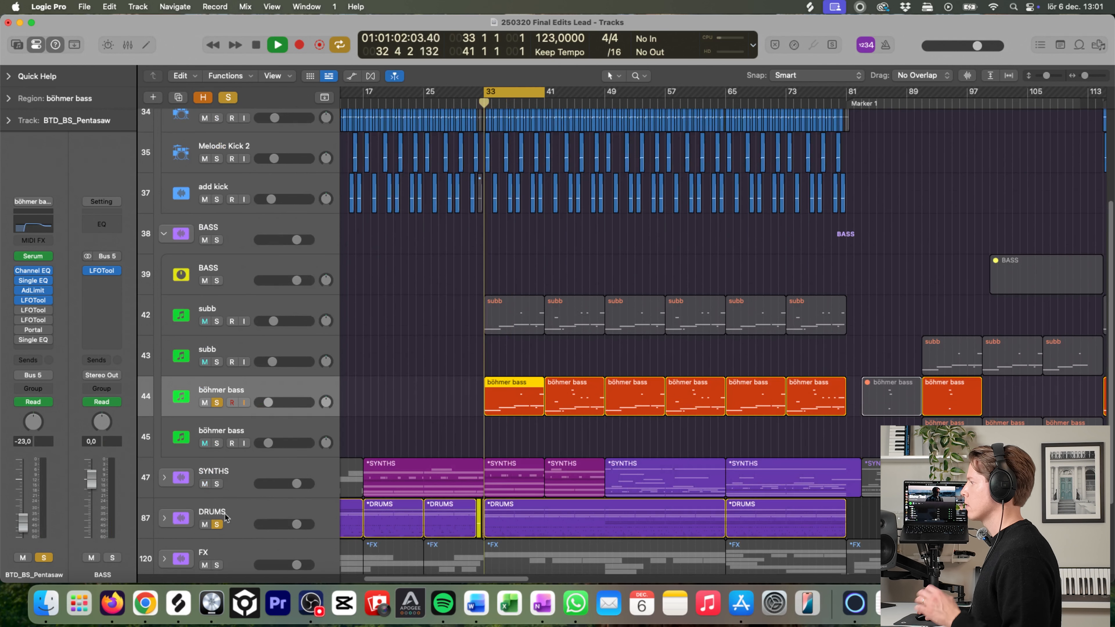
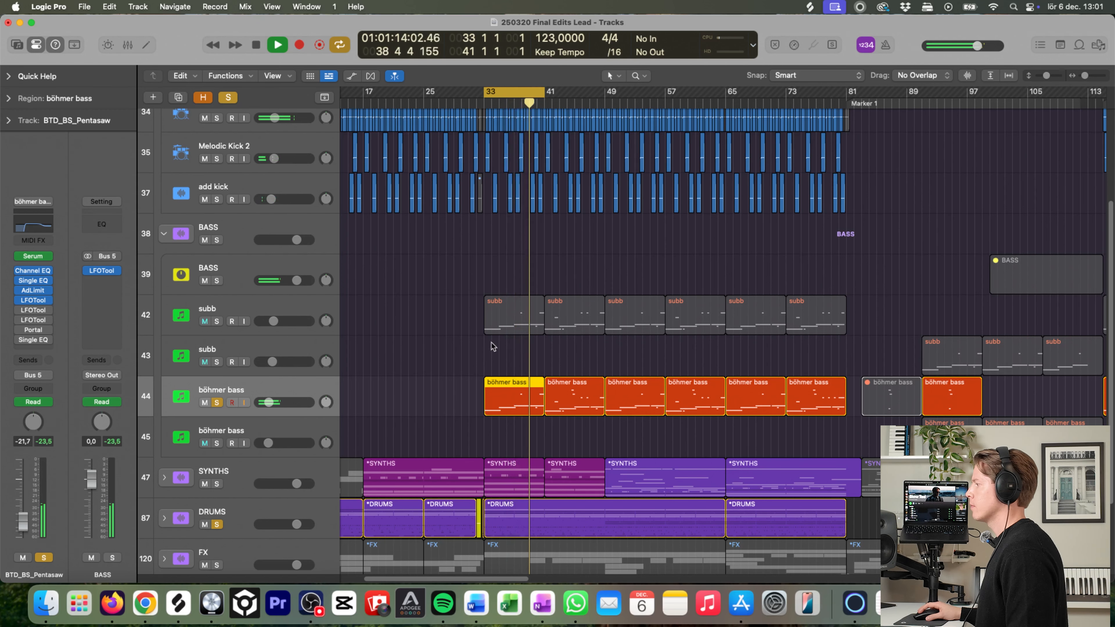
key("z")
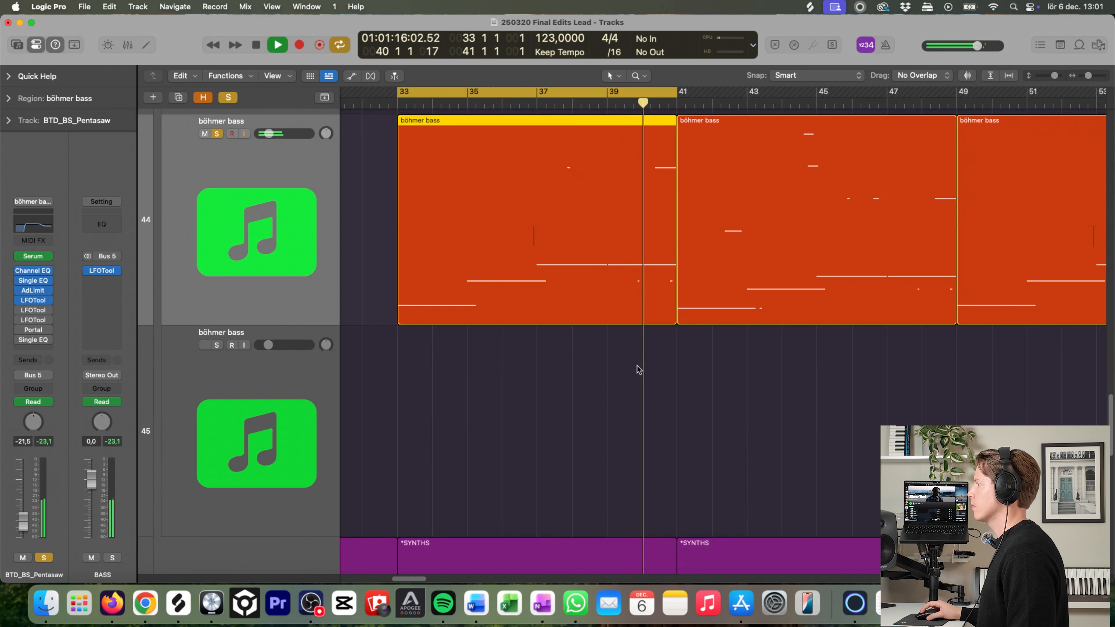
Step: Show the Fil Cutoff automation on böhmer bass track 44 and play the cycle in short passes to follow its peaks
key("a")
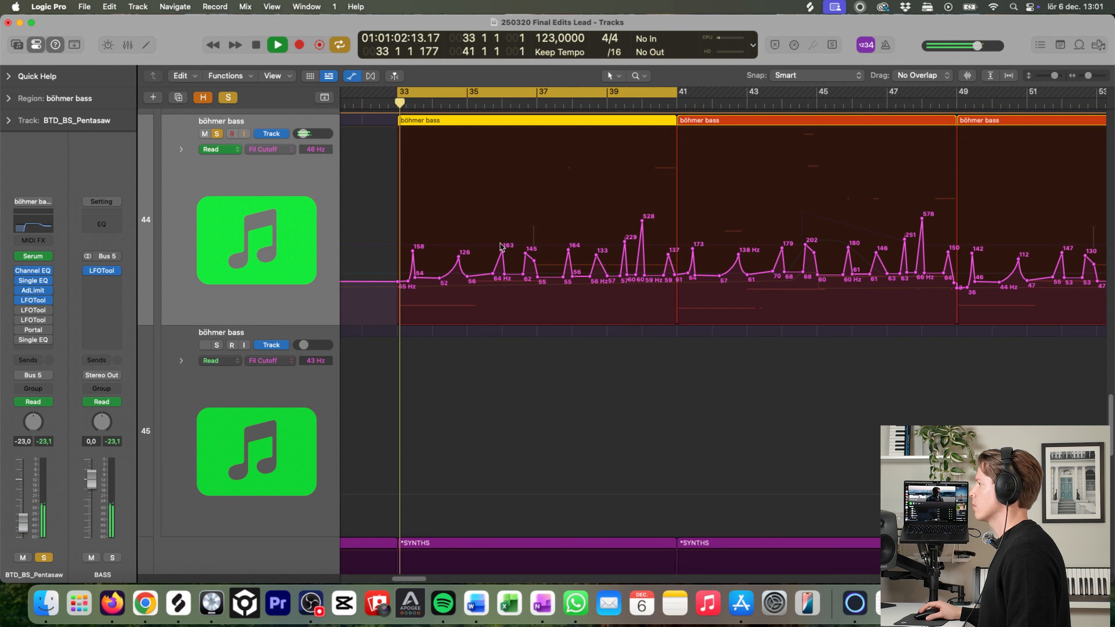
key("space")
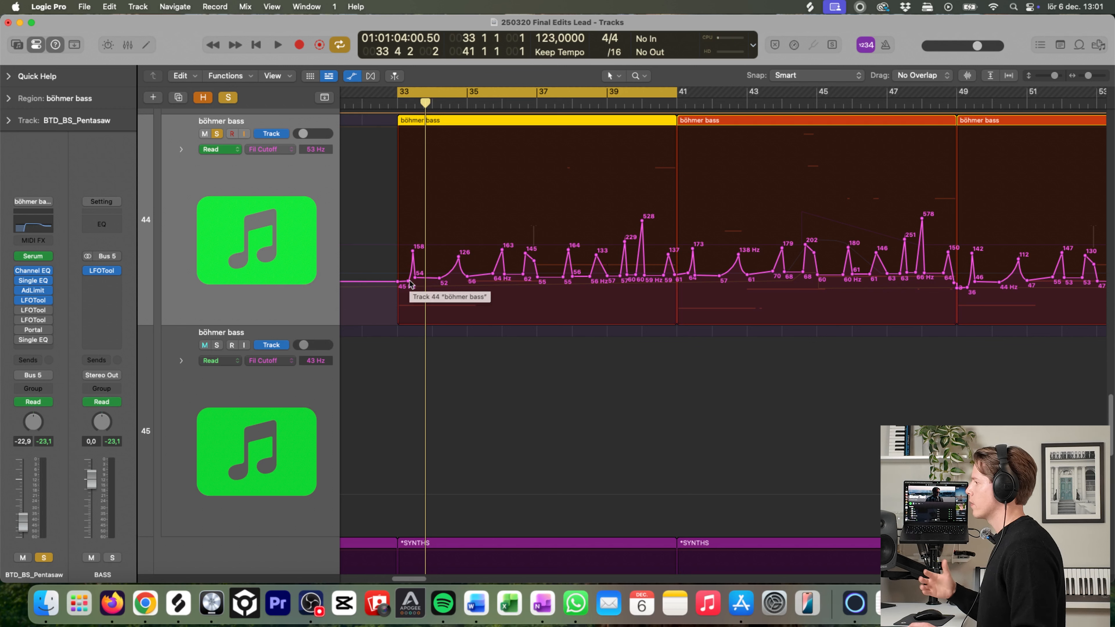
key("space")
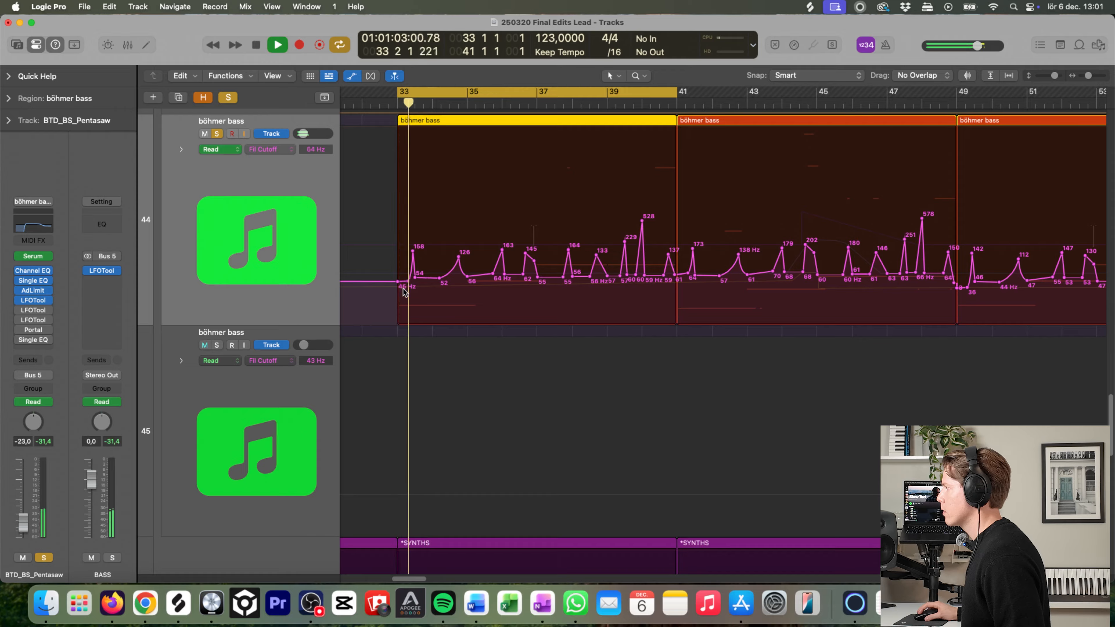
key("space")
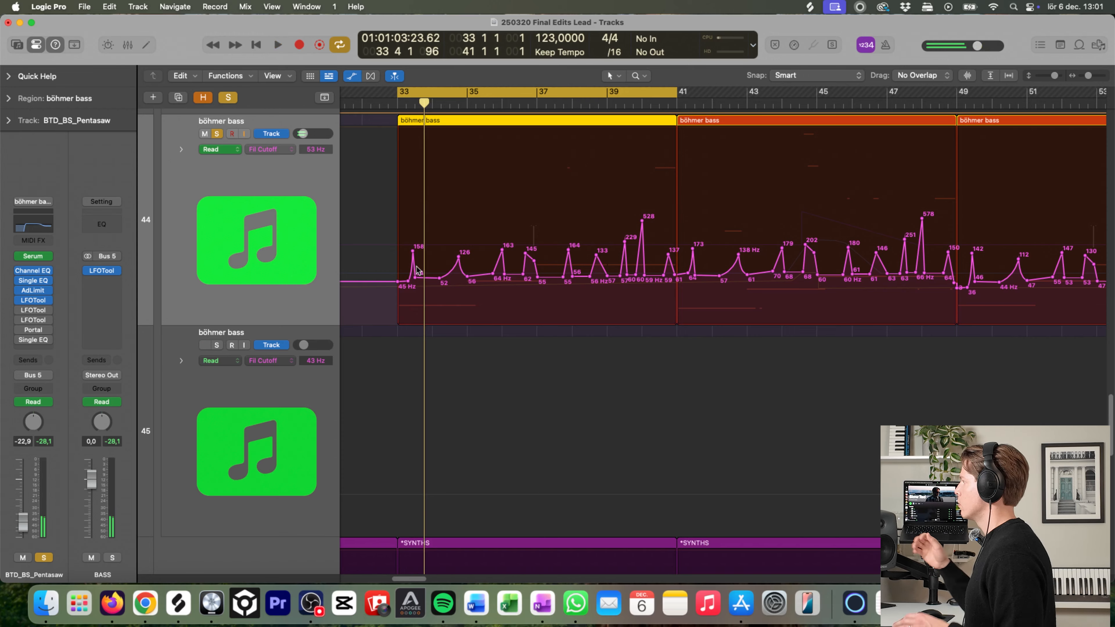
key("space")
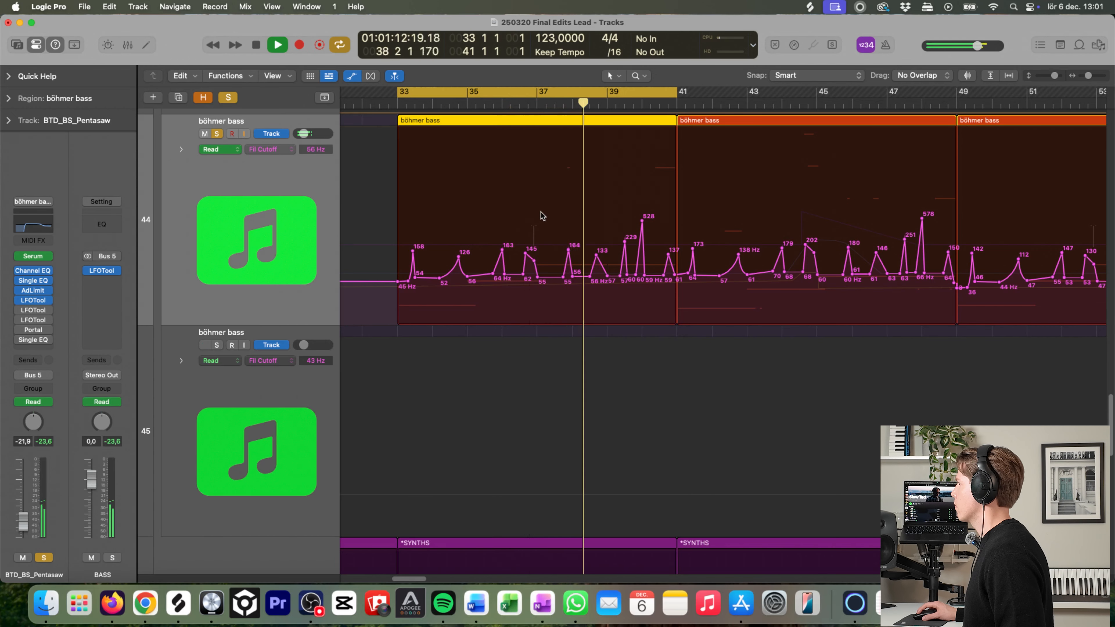
key("space")
Step: Hide the automation, set the cycle from 37 1 1 to 38 2 1 and open the first böhmer bass region in the Piano Roll
key("a")
left_click_drag(485, 349, 726, 201)
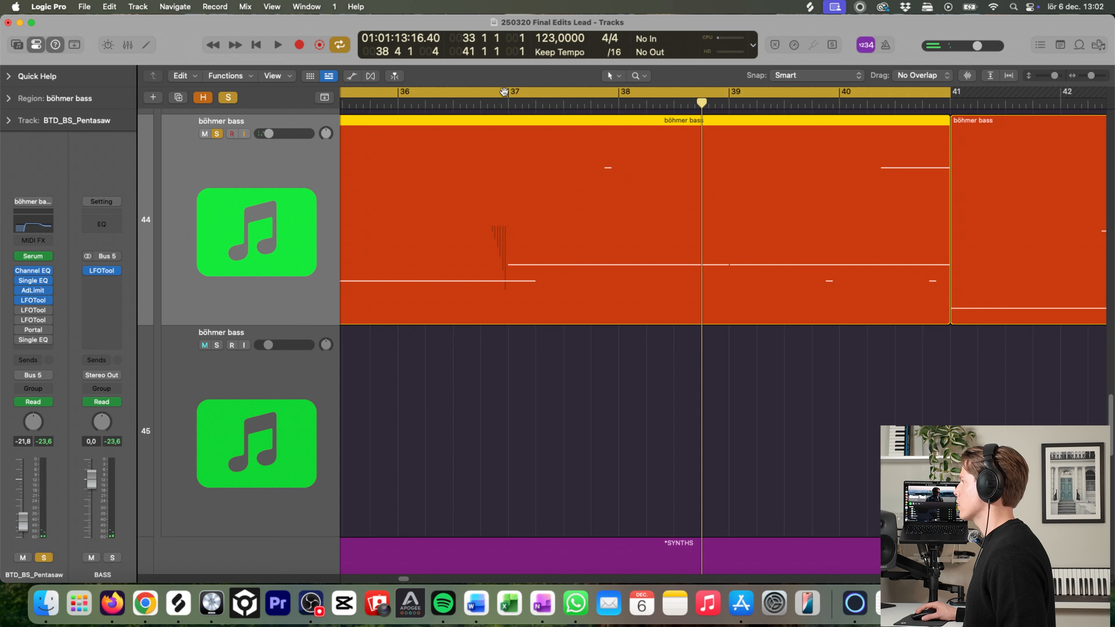
left_click_drag(514, 91, 647, 92)
double_click(624, 151)
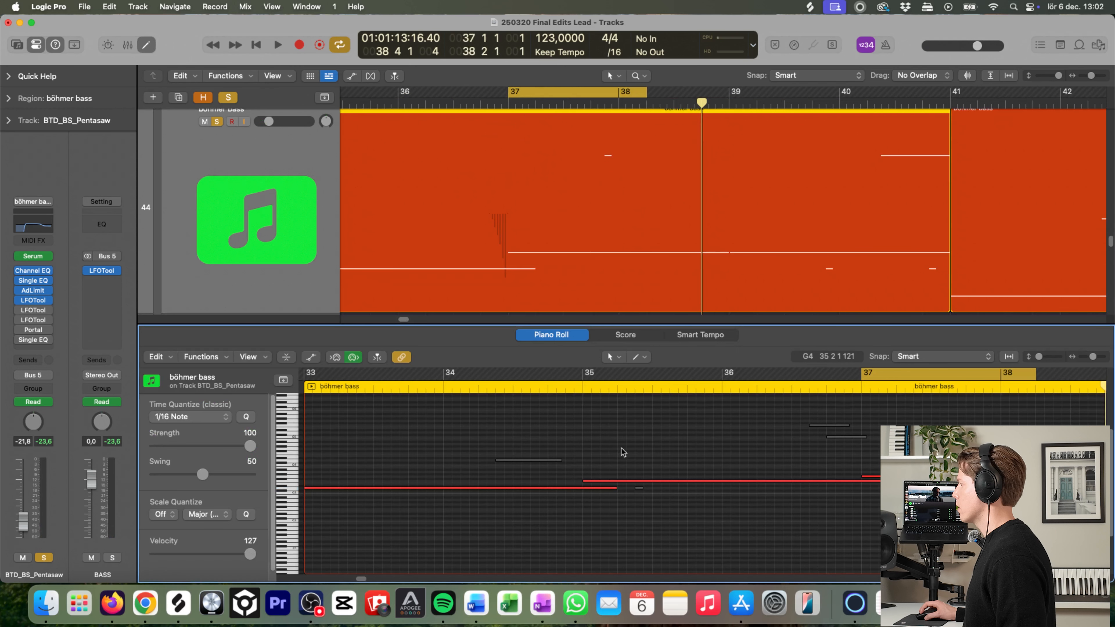
Step: Play the short cycle while examining the böhmer bass notes around bar 37 in the Piano Roll
key("space")
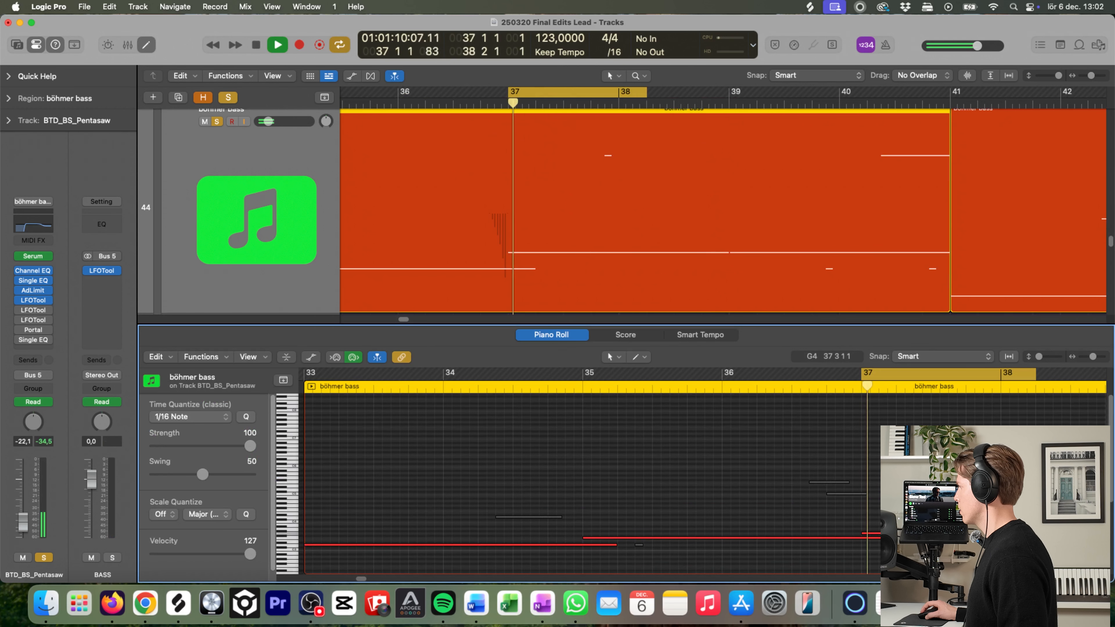
left_click(582, 392)
key("space")
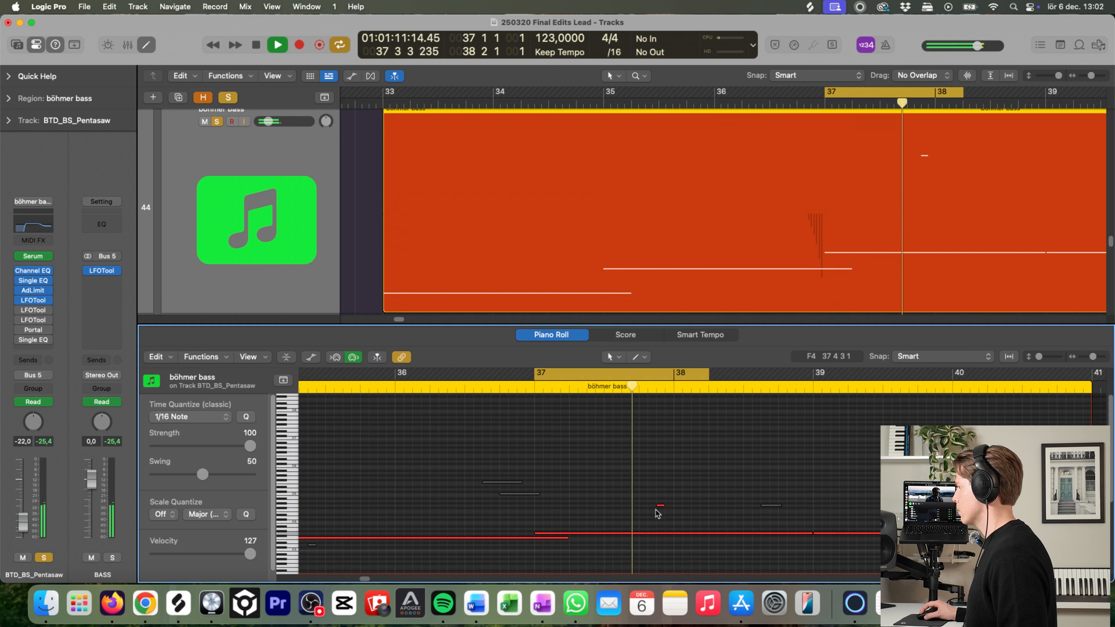
key("space")
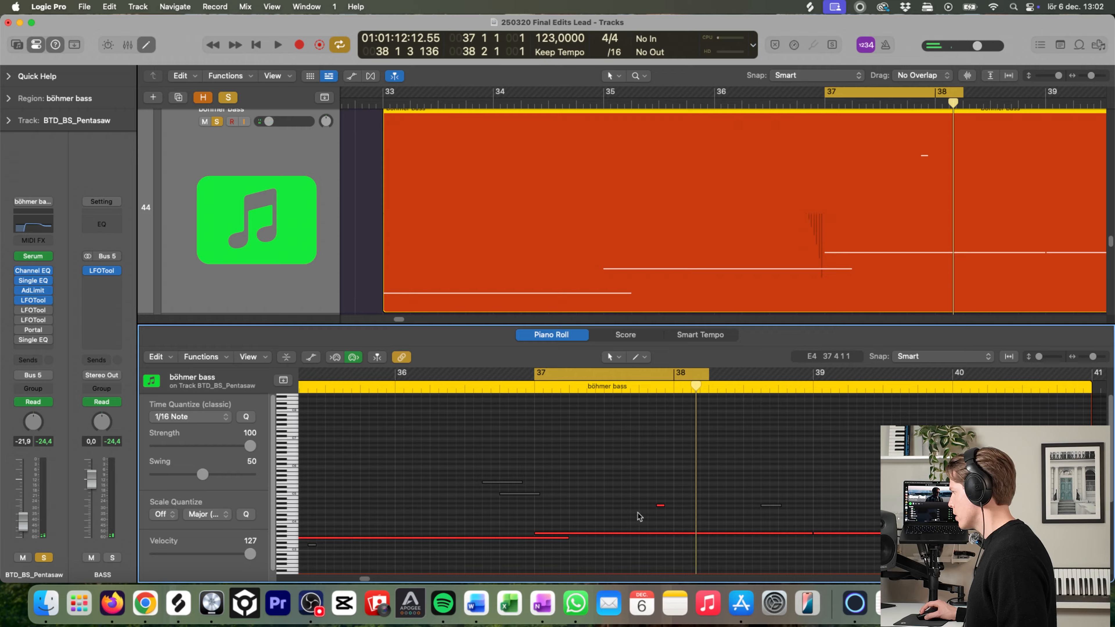
Step: Compare the Fil Cutoff automation around bars 37 and 38 with the böhmer bass notes while playing the short cycle
key("a")
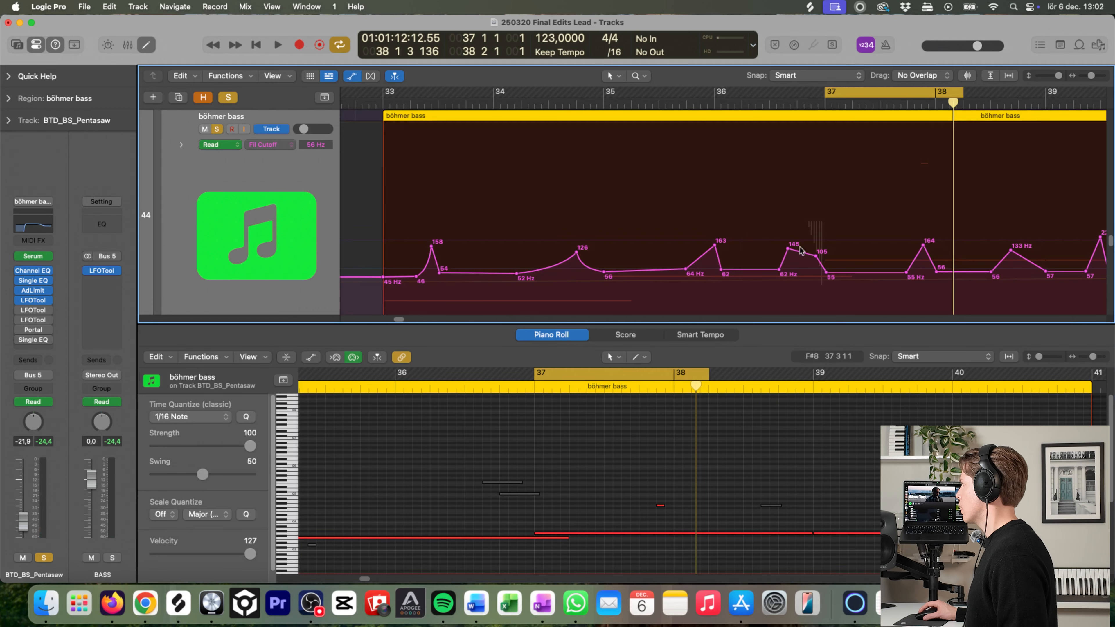
left_click_drag(957, 102, 922, 102)
left_click_drag(864, 295, 993, 228)
mouse_move(672, 102)
left_mouse_down()
mouse_move(575, 102)
mouse_move(670, 119)
left_mouse_up()
left_click(681, 212, "ctrl+alt")
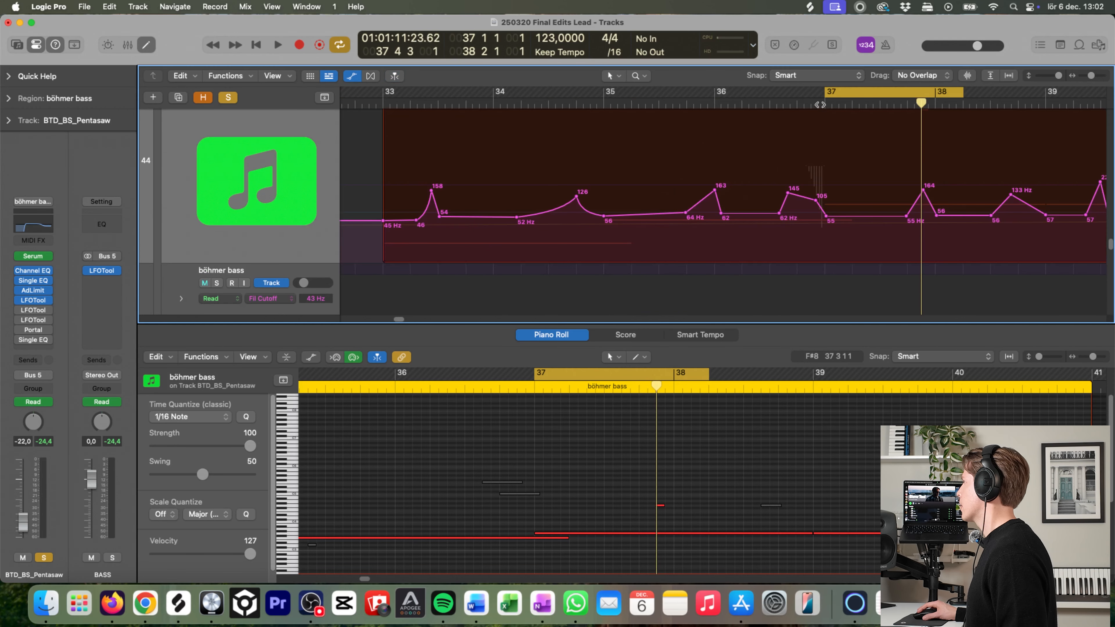
key("space")
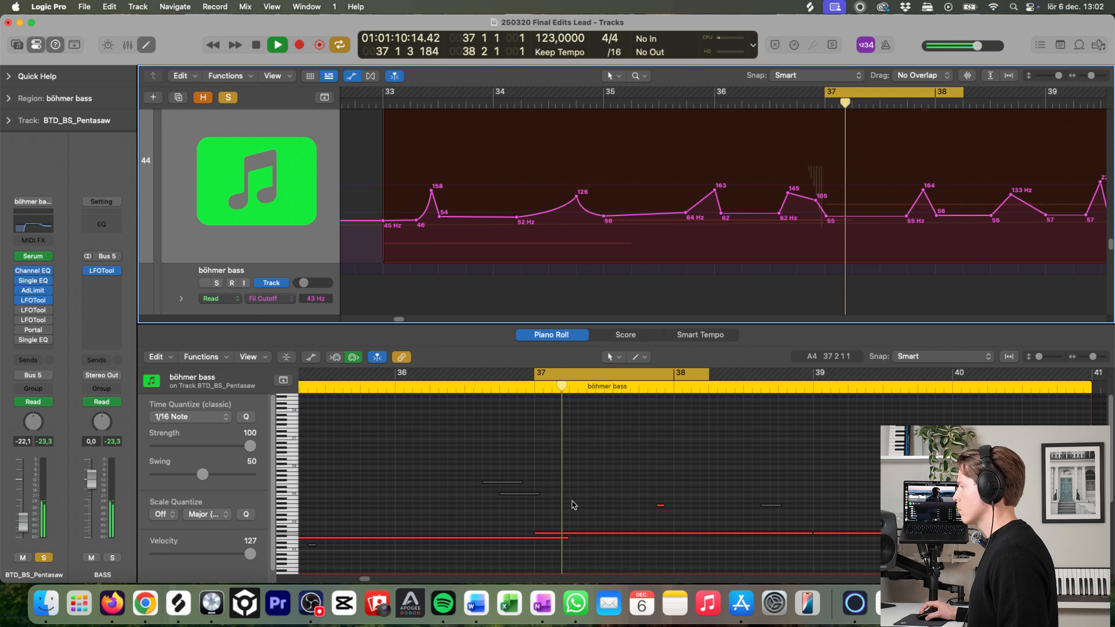
key("space")
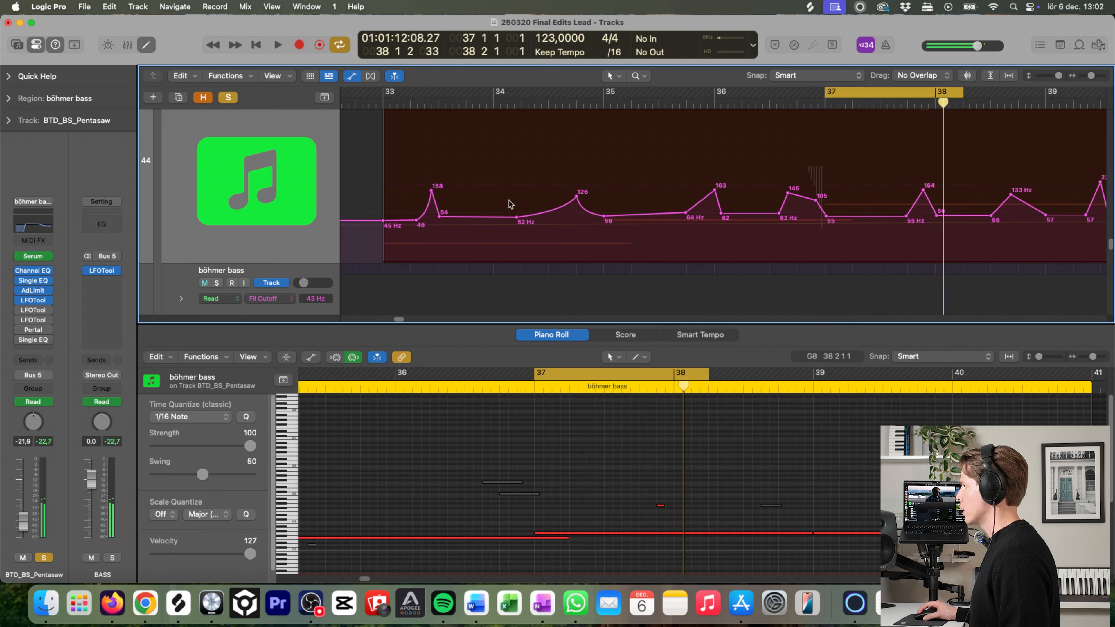
Step: Hide the automation, close the Piano Roll and turn off the cycle in the wider arrangement view
key("a")
key("e")
left_click(781, 245, "ctrl+alt")
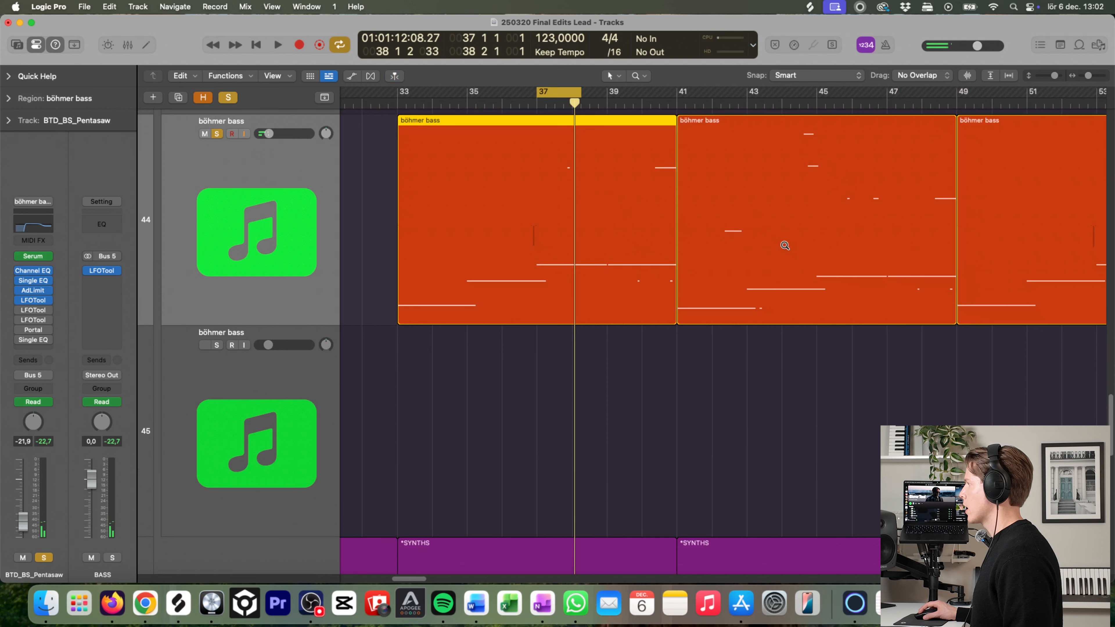
left_click(711, 247, "ctrl+alt")
left_click(519, 92)
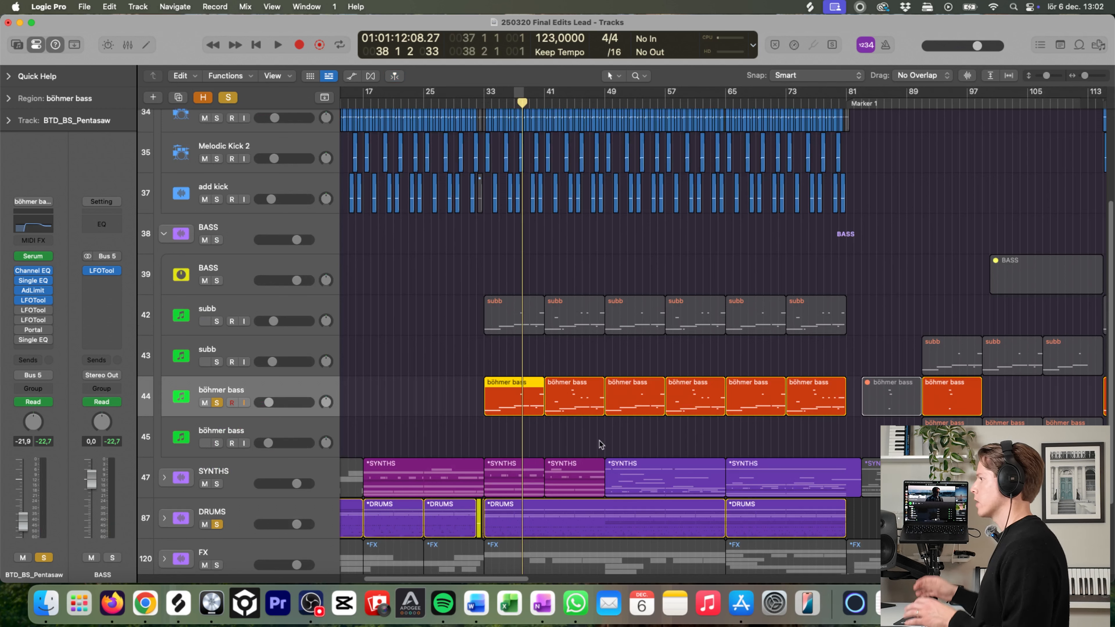
Step: Clear the solos from böhmer bass track 44 and the DRUMS and KICK stacks
left_click(216, 405)
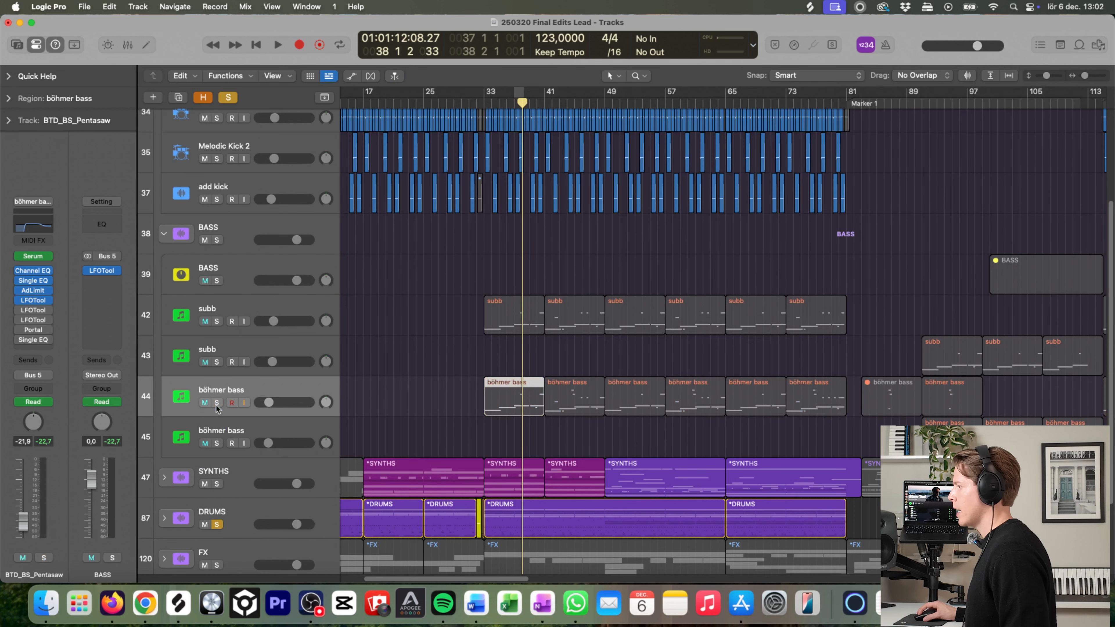
left_click(217, 525)
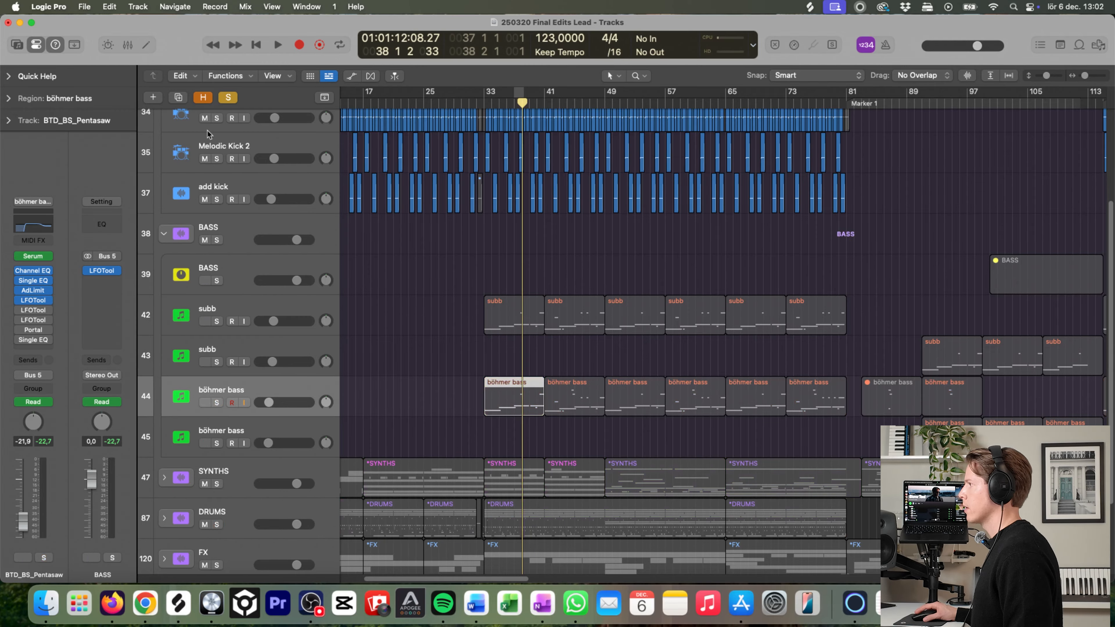
left_click(221, 98)
Step: Select böhmer bass track 44, solo it together with subb track 42 and play them
left_click(577, 247, "ctrl+alt")
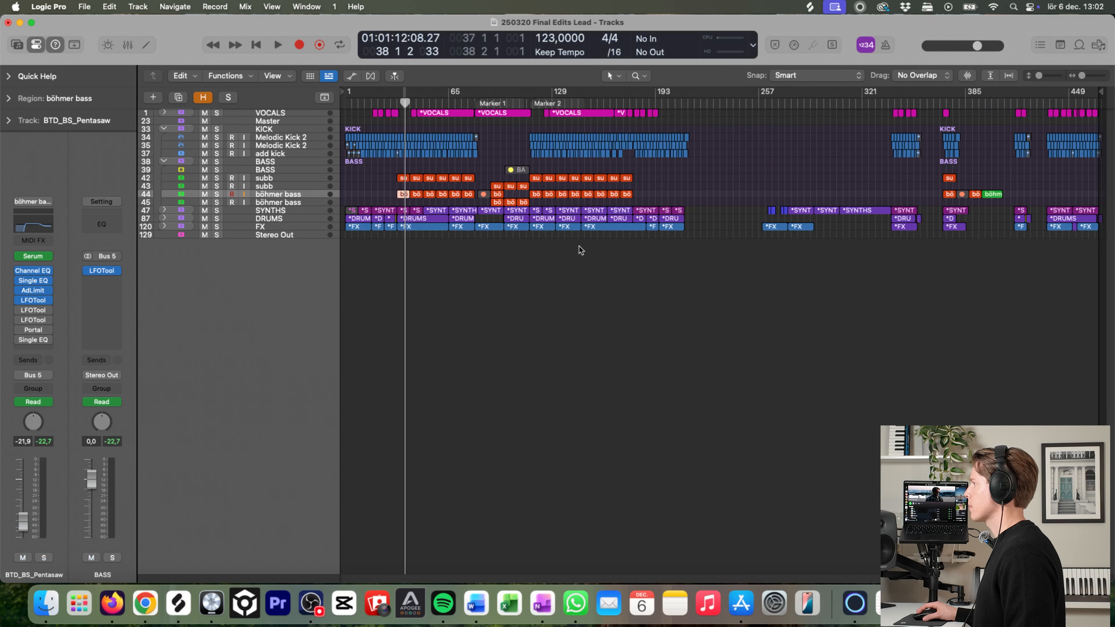
left_click_drag(571, 305, 393, 159)
left_click(283, 360)
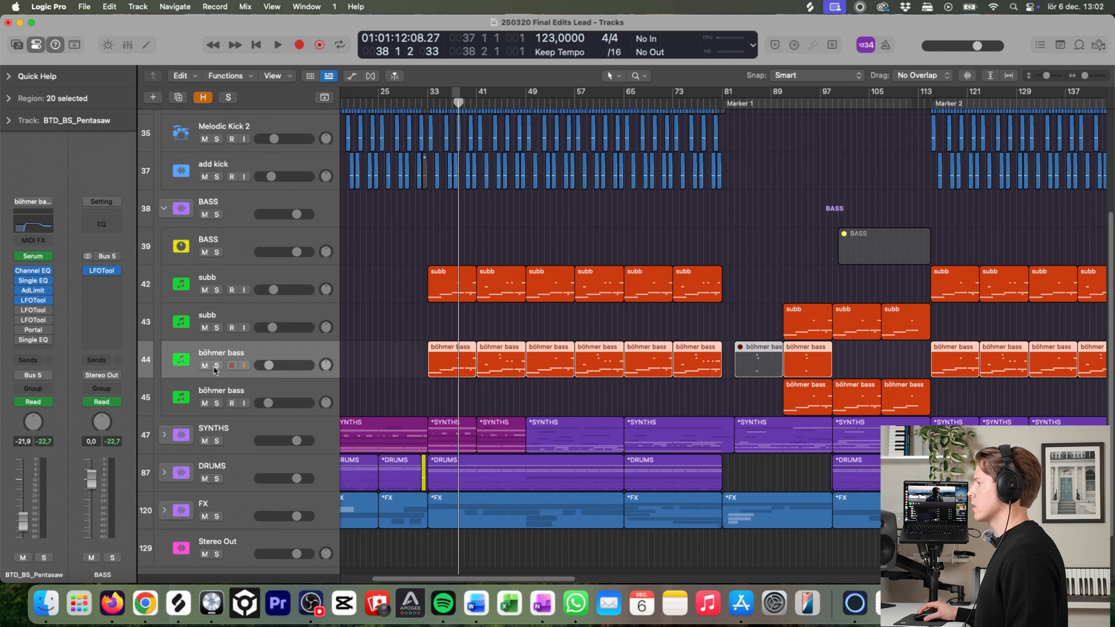
left_click(216, 365)
key("space")
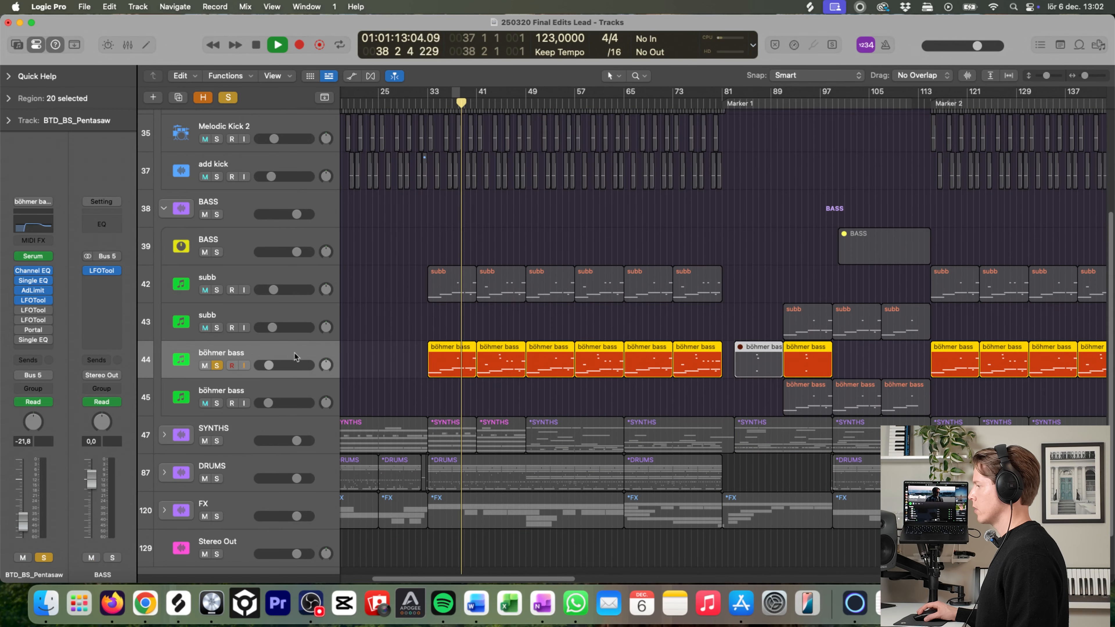
left_click(217, 290)
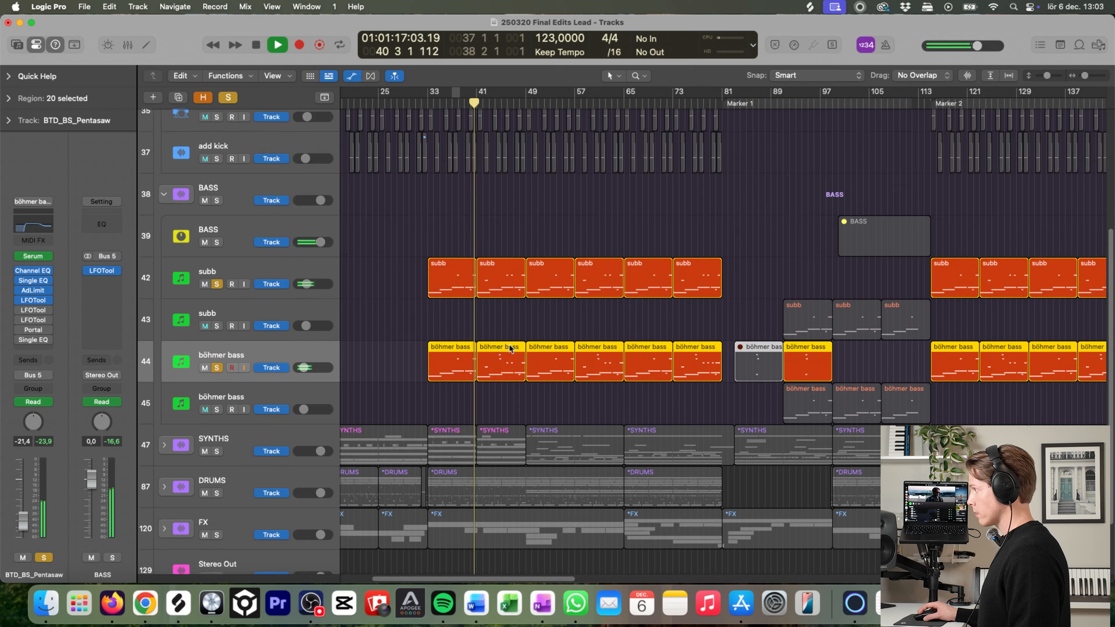
Step: Review the Fil Cutoff automation across the böhmer bass regions during playback, then hide it and bring the second region up close
key("a")
left_click_drag(508, 378, 808, 325)
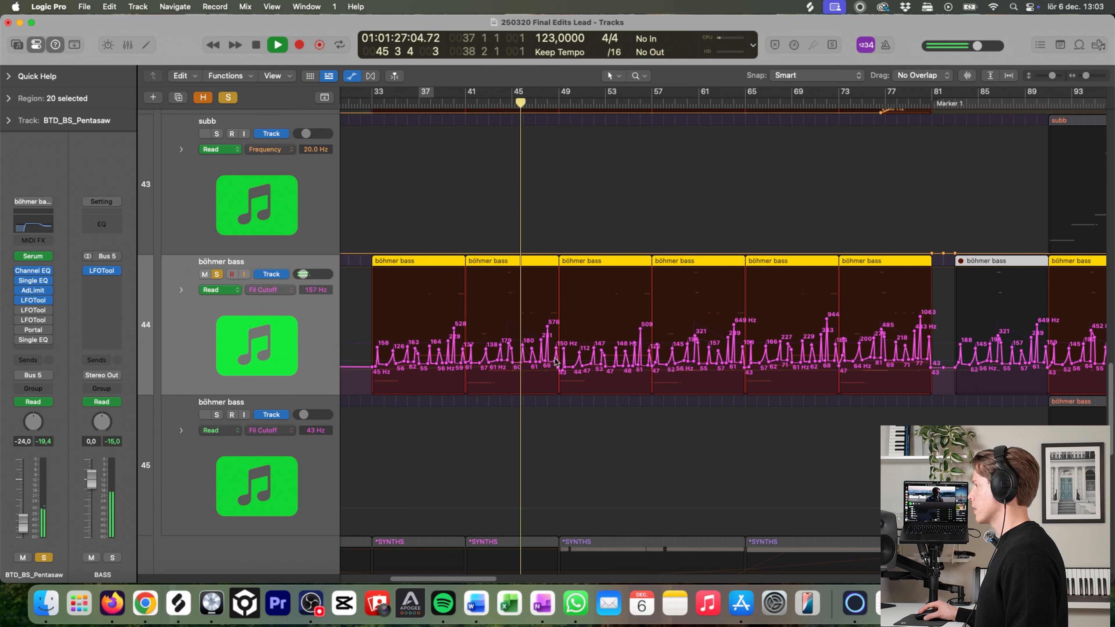
key("a")
left_click_drag(399, 413, 639, 297)
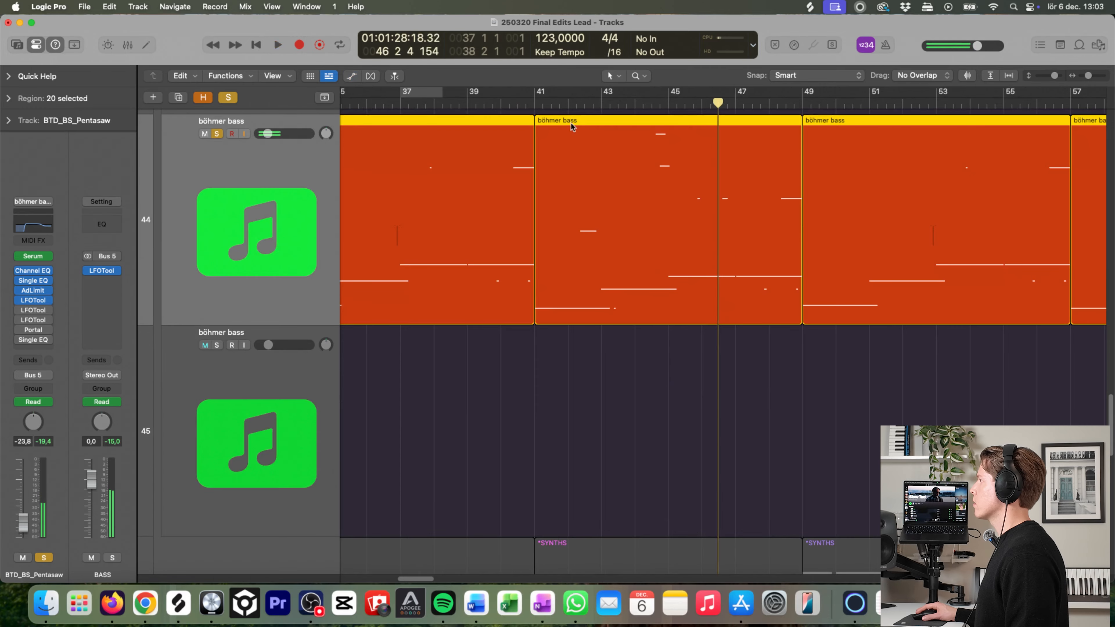
Step: Set the cycle from bar 41 to bar 49 over the second böhmer bass region and play from around bar 42
left_click_drag(537, 91, 803, 128)
left_click(592, 101)
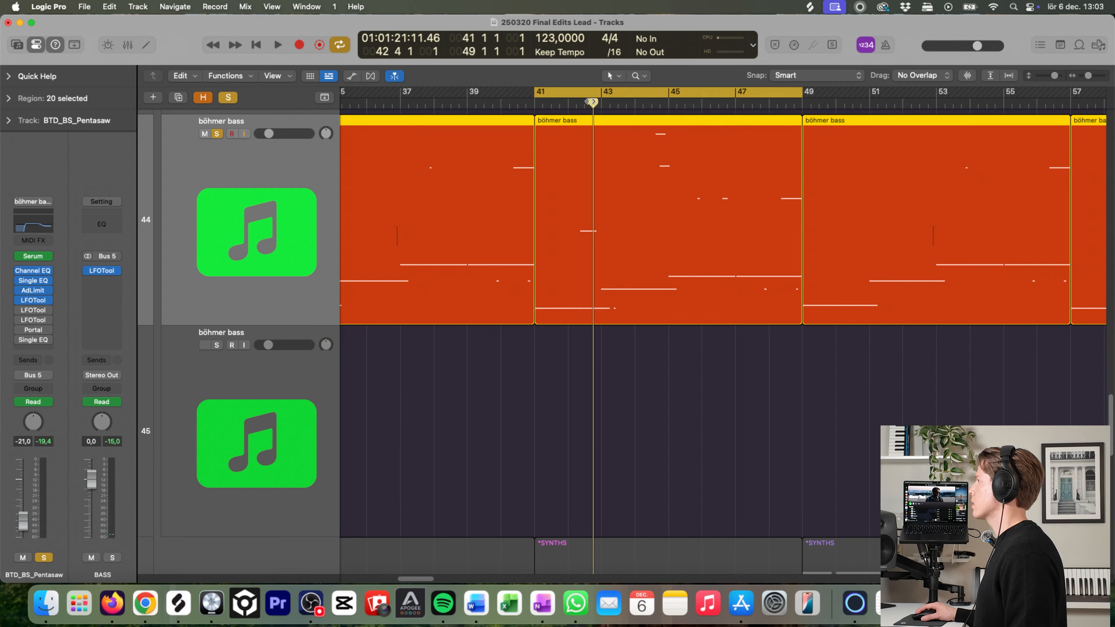
key("space")
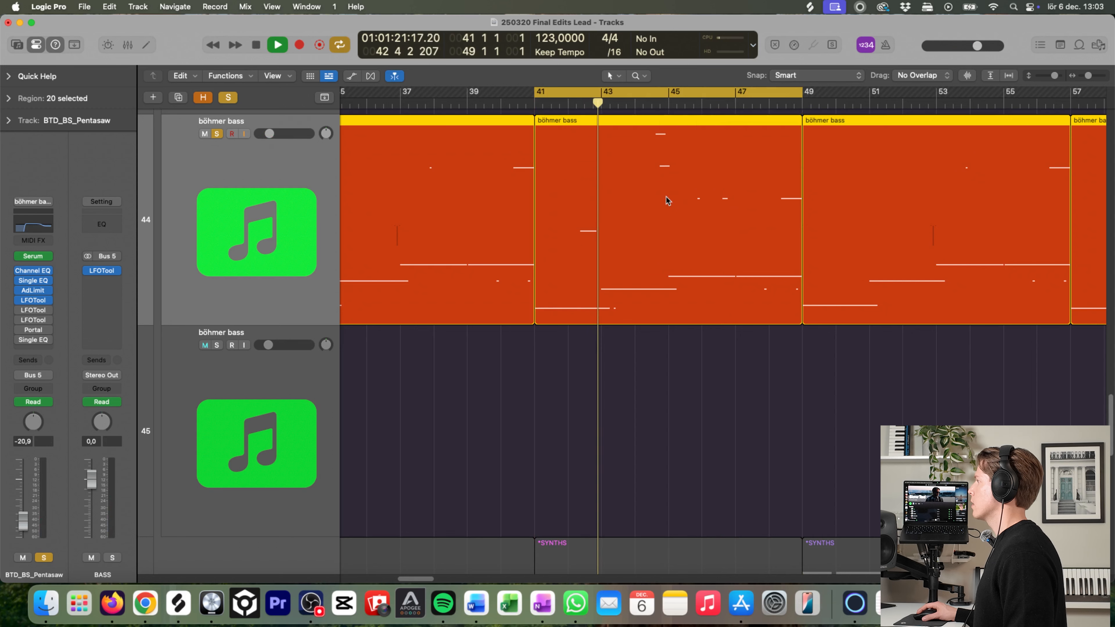
Step: Open the Piano Roll and examine all notes of the second böhmer bass region while playing its cycle
key("p")
left_click_drag(444, 579, 424, 579)
key("space")
key("space")
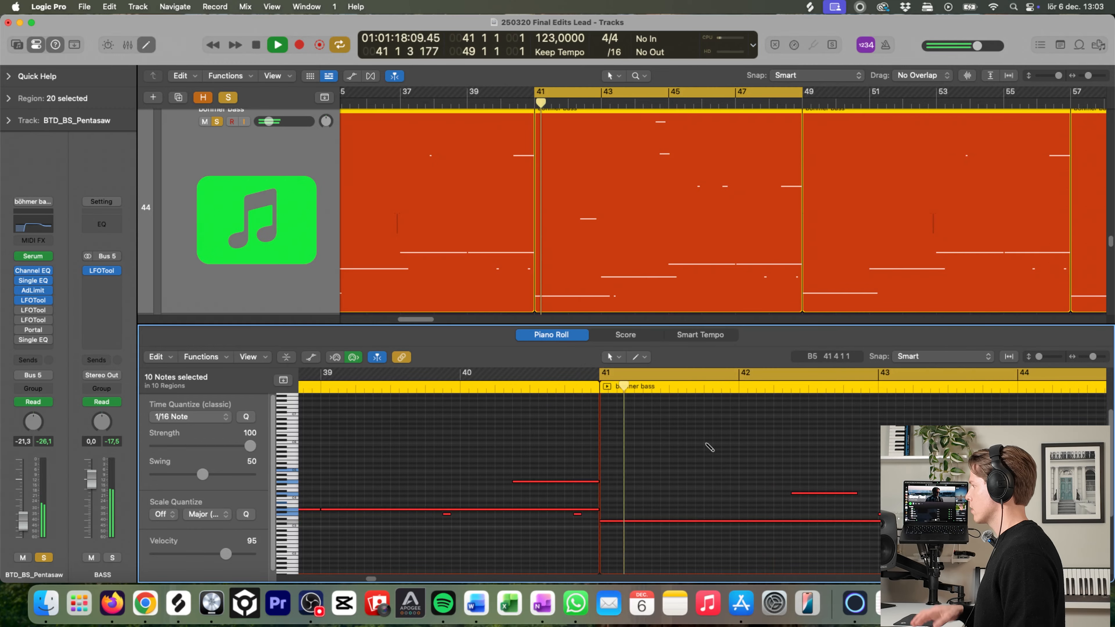
key("super+Left")
key("super+Left")
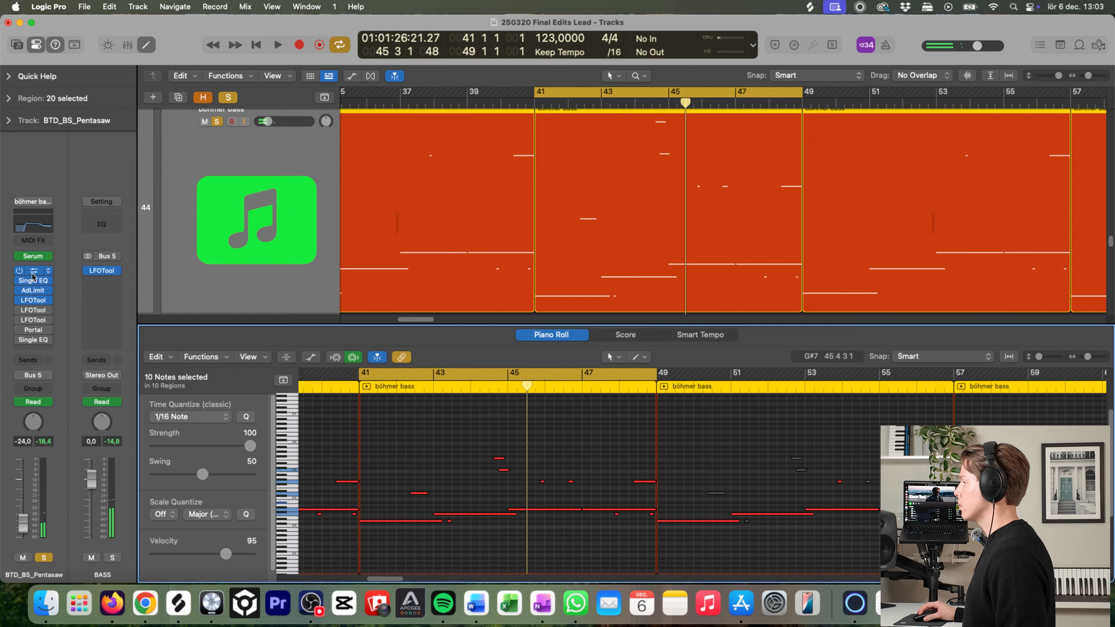
Step: Select böhmer bass track 44 and show its Serum Dly_Wet automation over the bar 41 region
left_click(256, 196)
key("a")
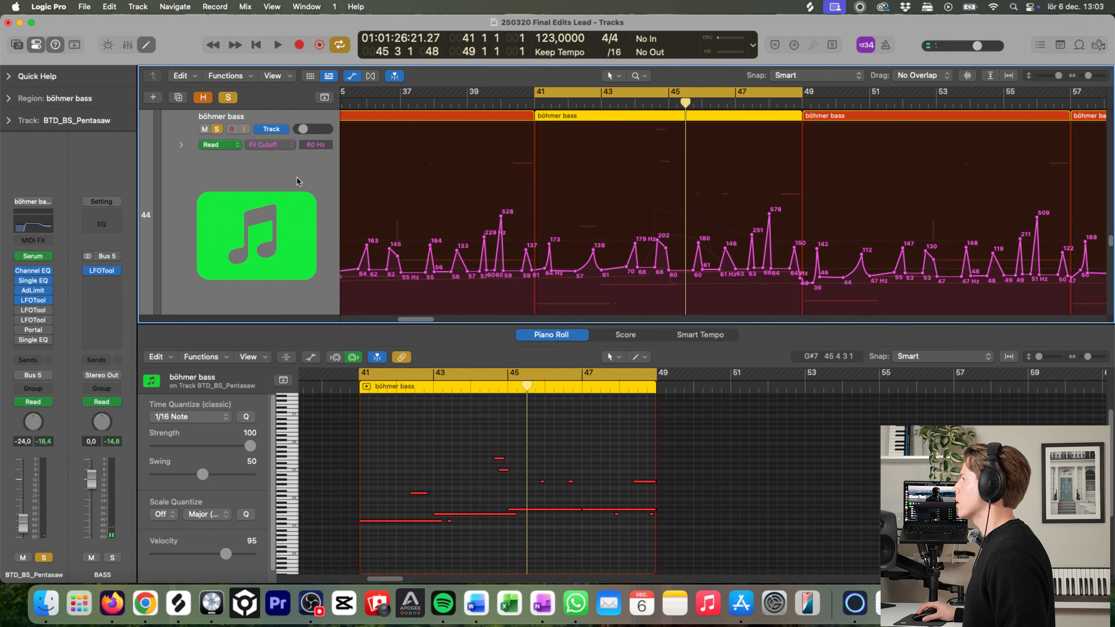
left_click(270, 144)
left_click(286, 153)
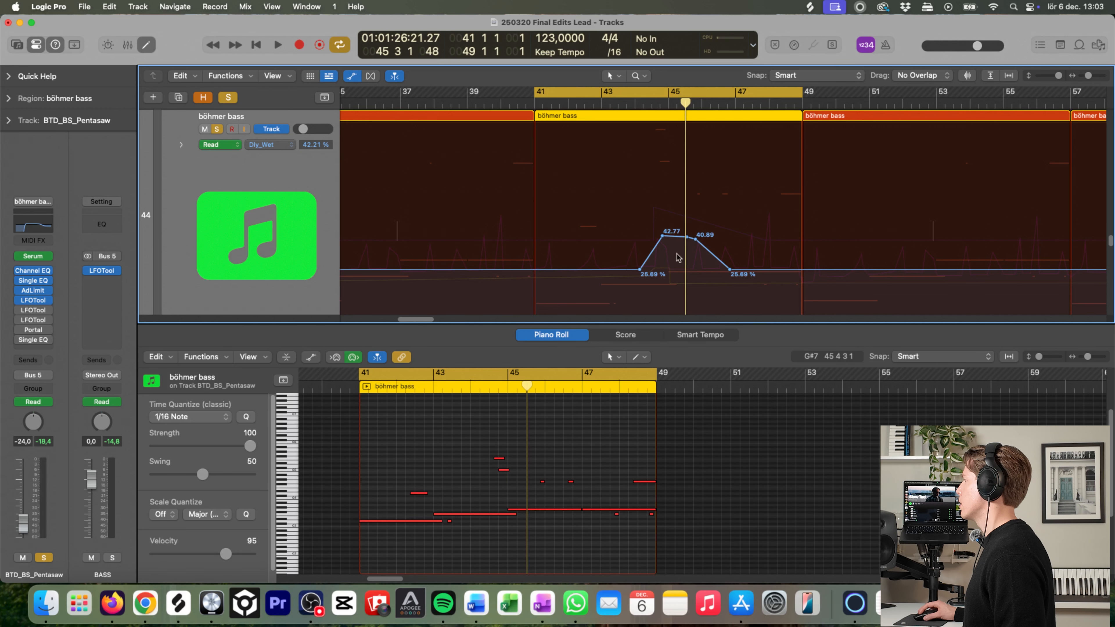
Step: Play the cycle with the Dly_Wet automation, then switch the displayed automation to Serum Dly_Feed
key("space")
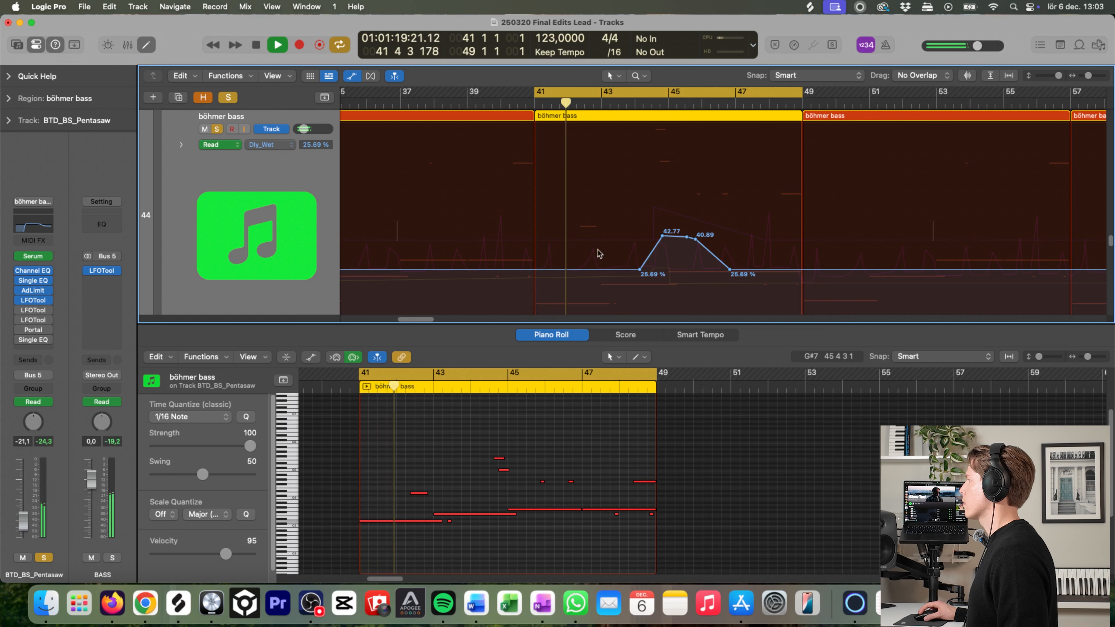
left_click(275, 146)
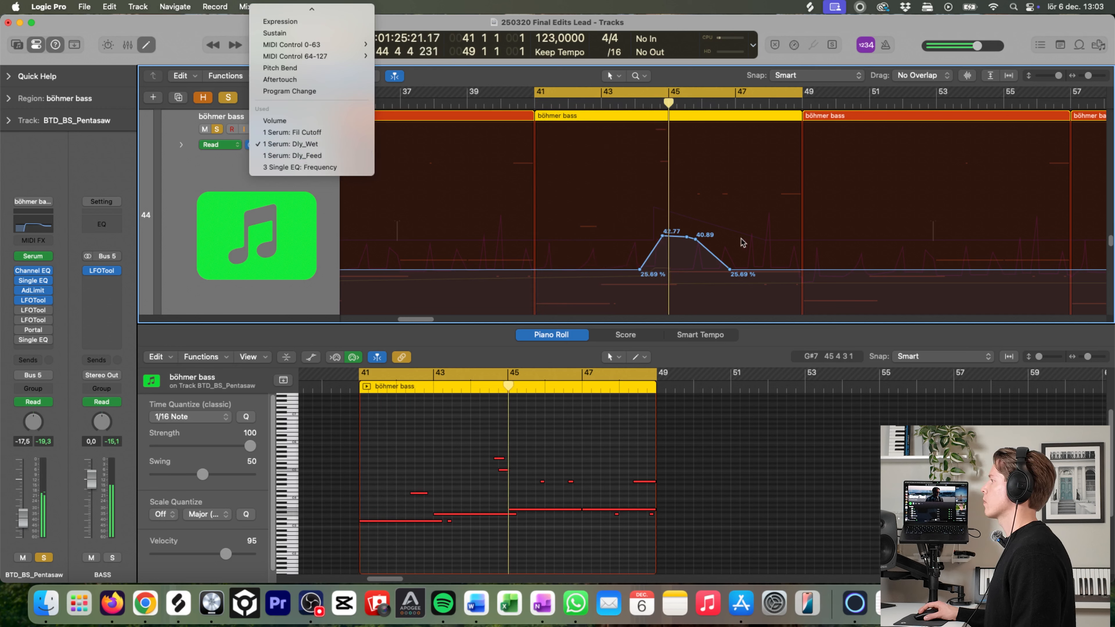
left_click(309, 156)
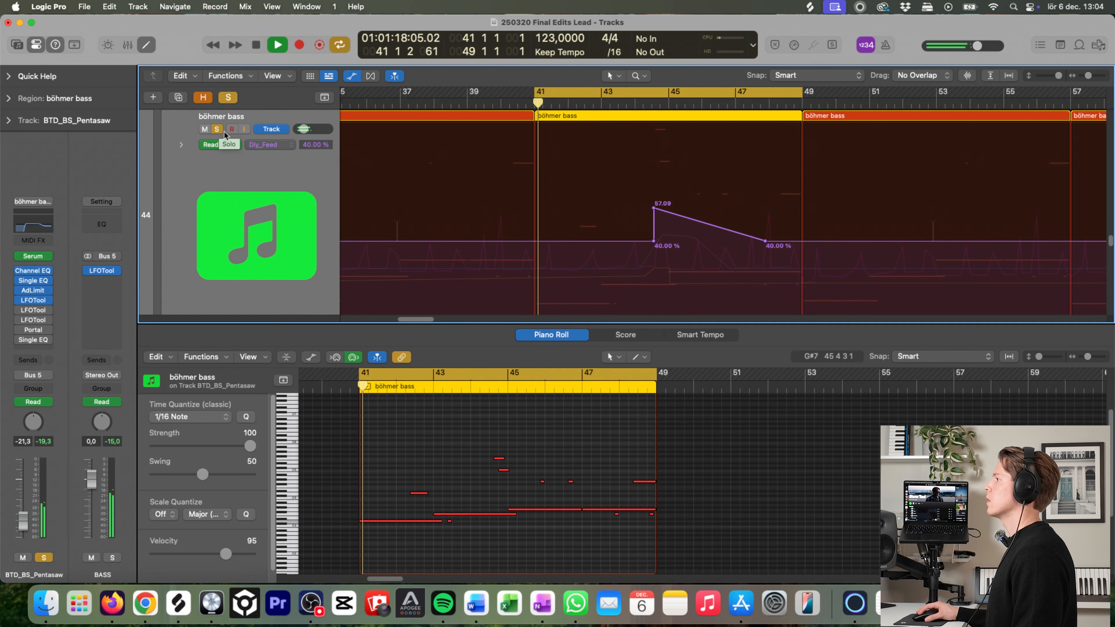
Step: Stop playback and inspect the delay settings on the FX page of the böhmer bass's Serum
key("space")
left_click(40, 257)
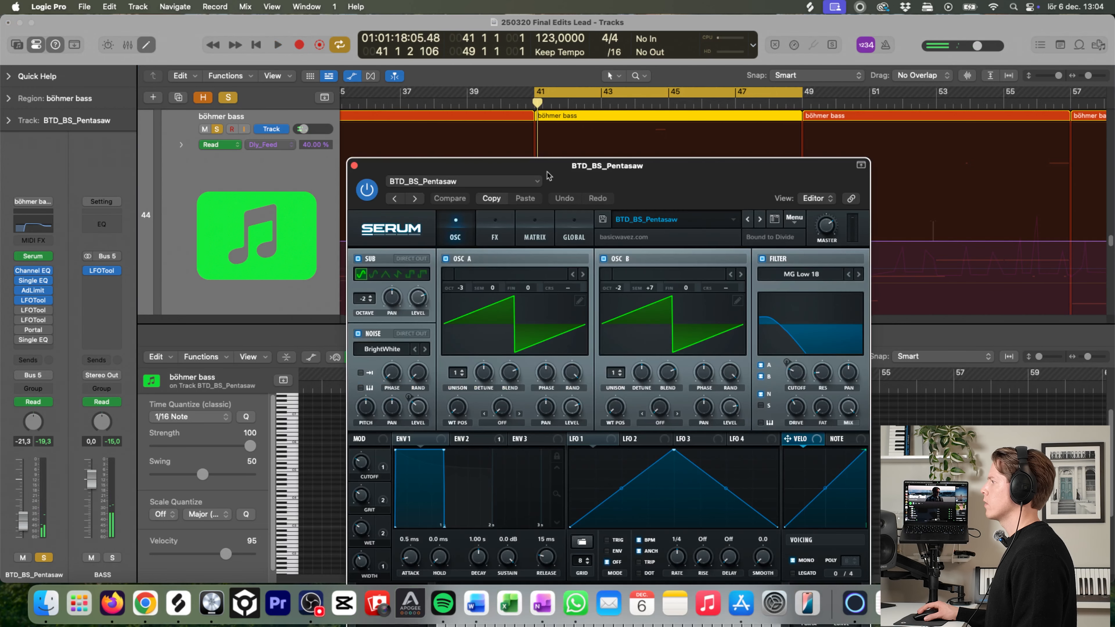
left_click_drag(548, 175, 541, 149)
left_click(487, 207)
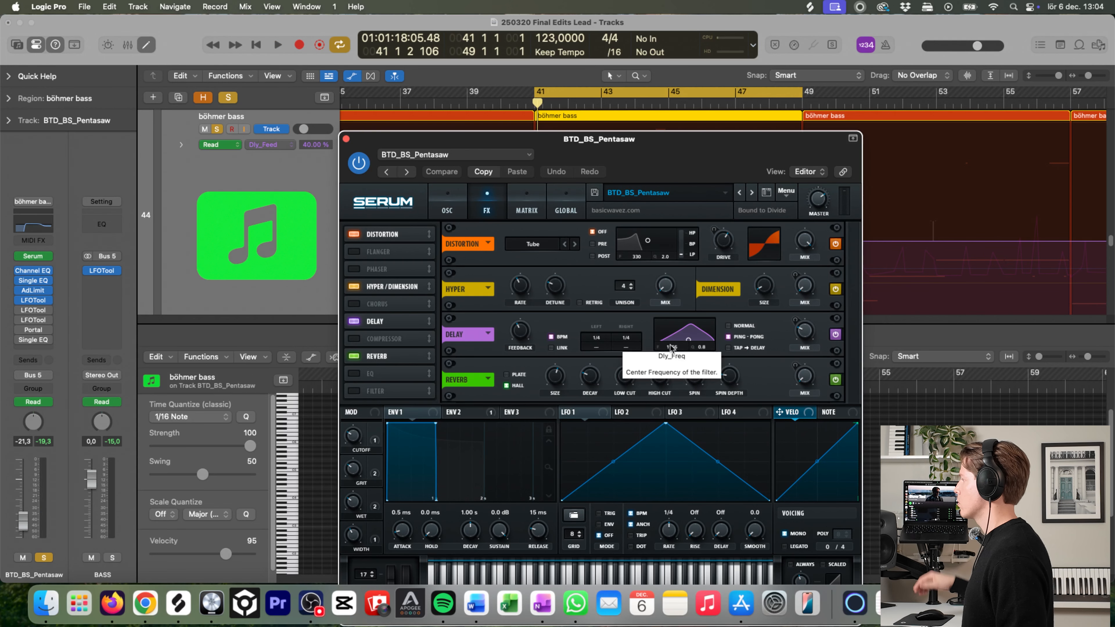
Step: Close the böhmer bass's Serum window, hide the track automation and close the Piano Roll
left_click(346, 139)
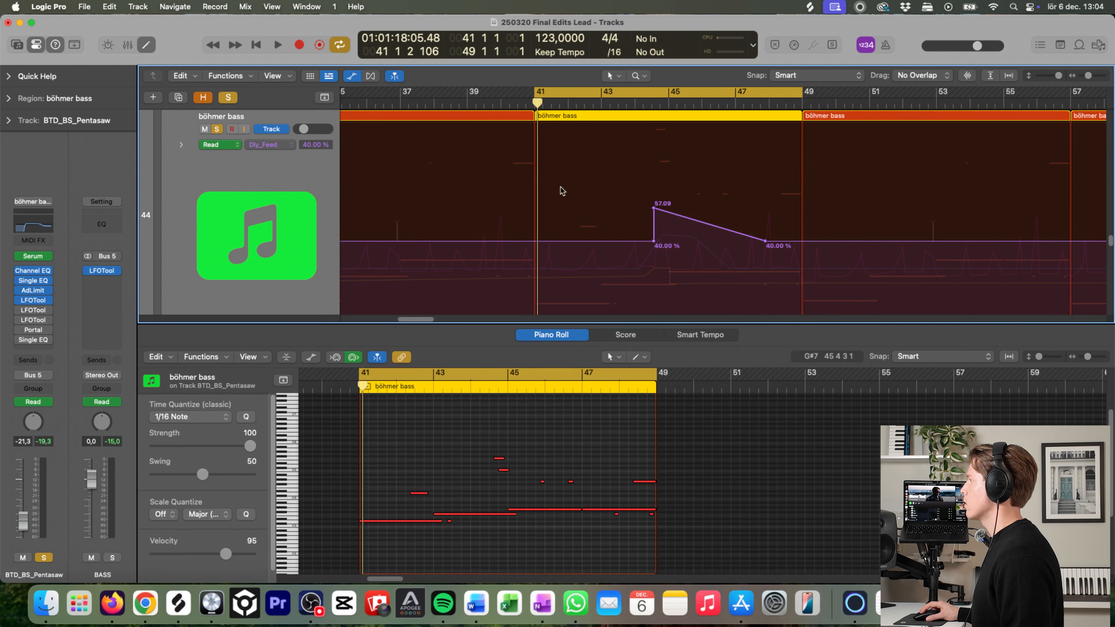
key("a")
left_click(655, 211, "ctrl+alt")
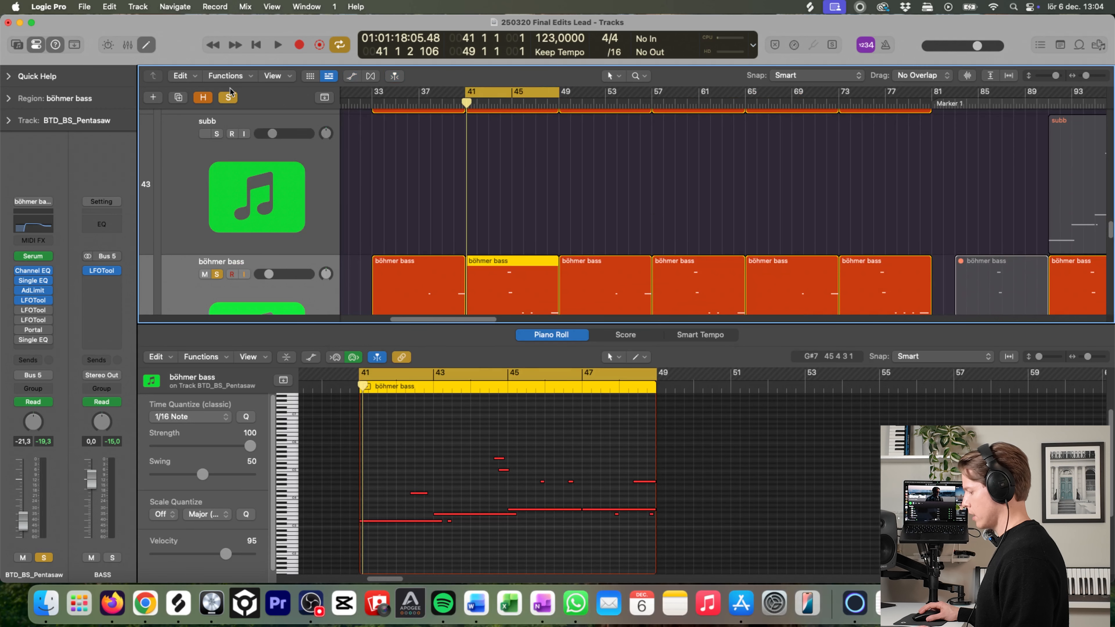
key("e")
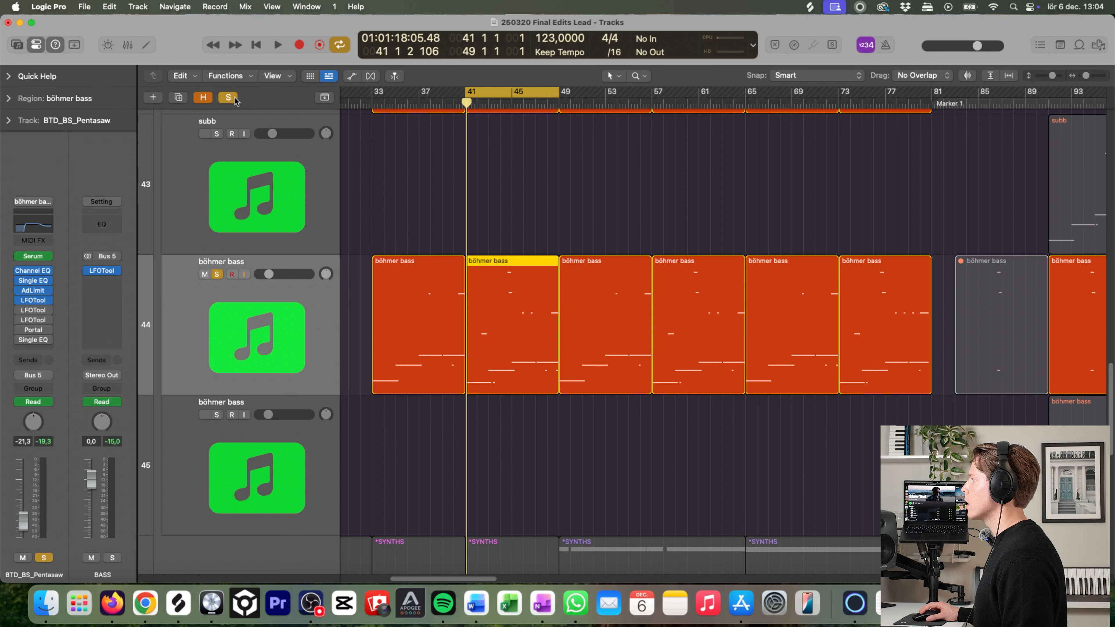
Step: Turn off all active solos and collapse the BASS stack
left_click(235, 98)
left_click(564, 188, "ctrl+alt")
left_click(698, 263, "ctrl+alt")
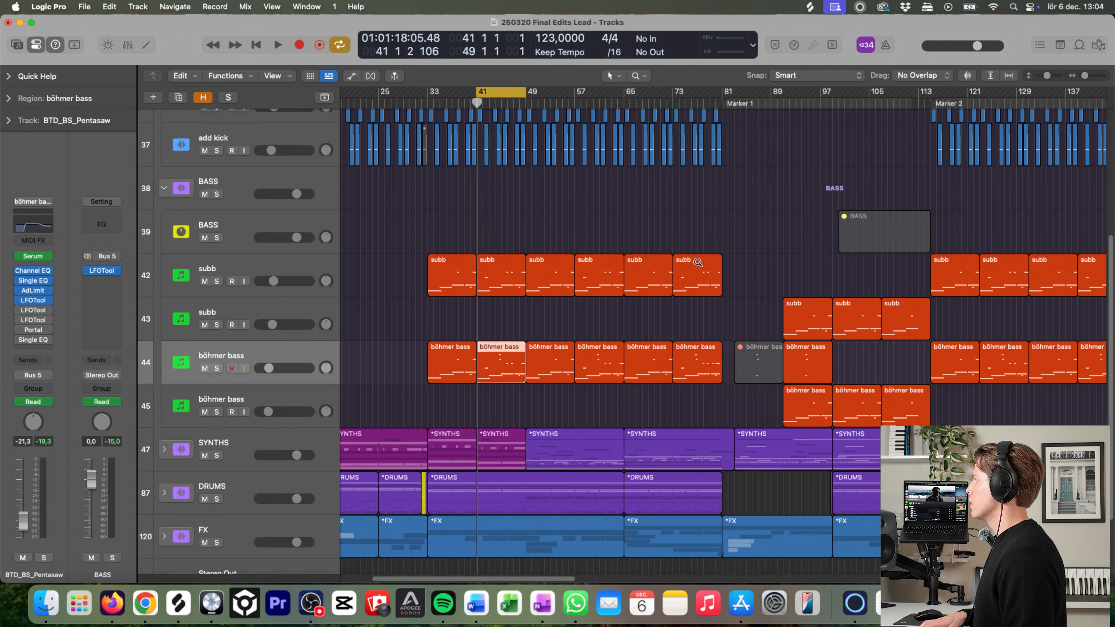
scroll(698, 262, "down", 4)
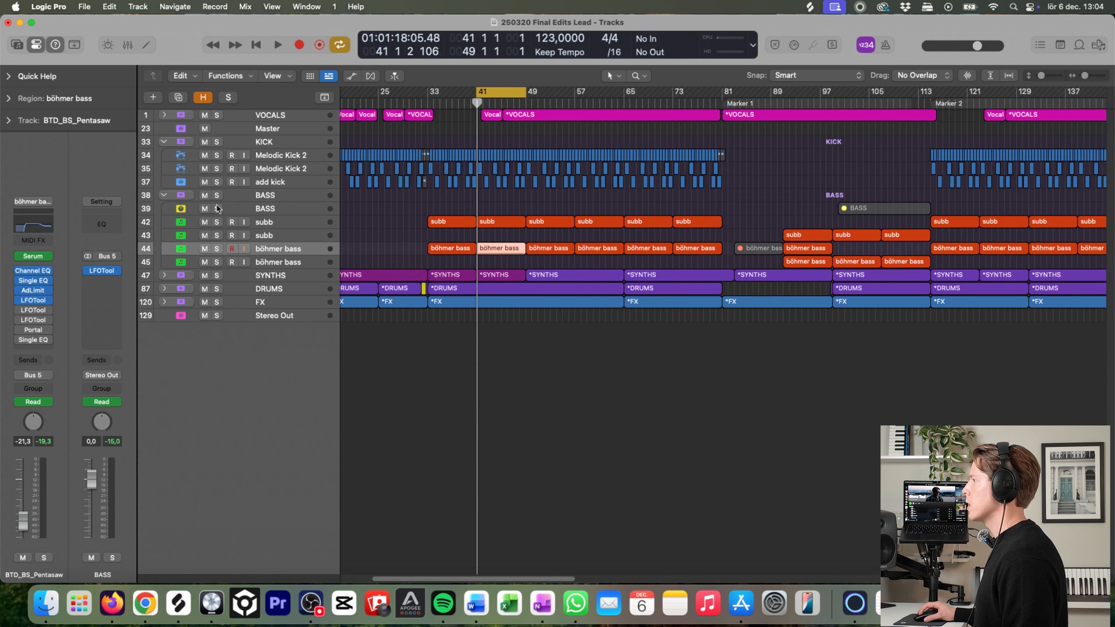
left_click(165, 195)
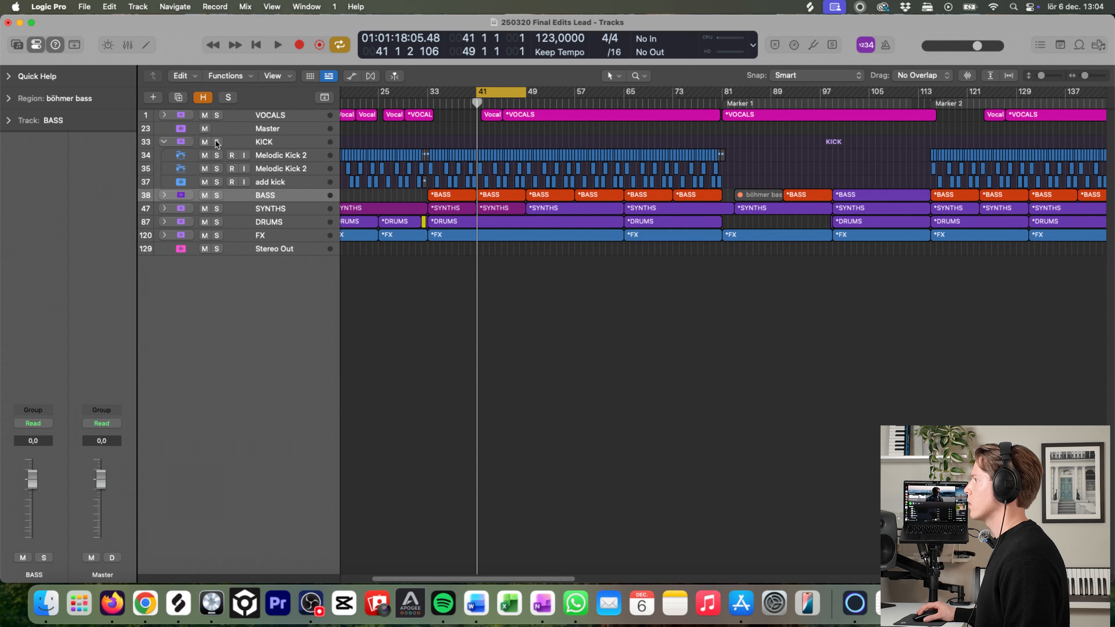
Step: Solo the KICK stack, play the cycle and examine the Melodic Kick 2 waveforms on track 34 up close
left_click(216, 142)
key("space")
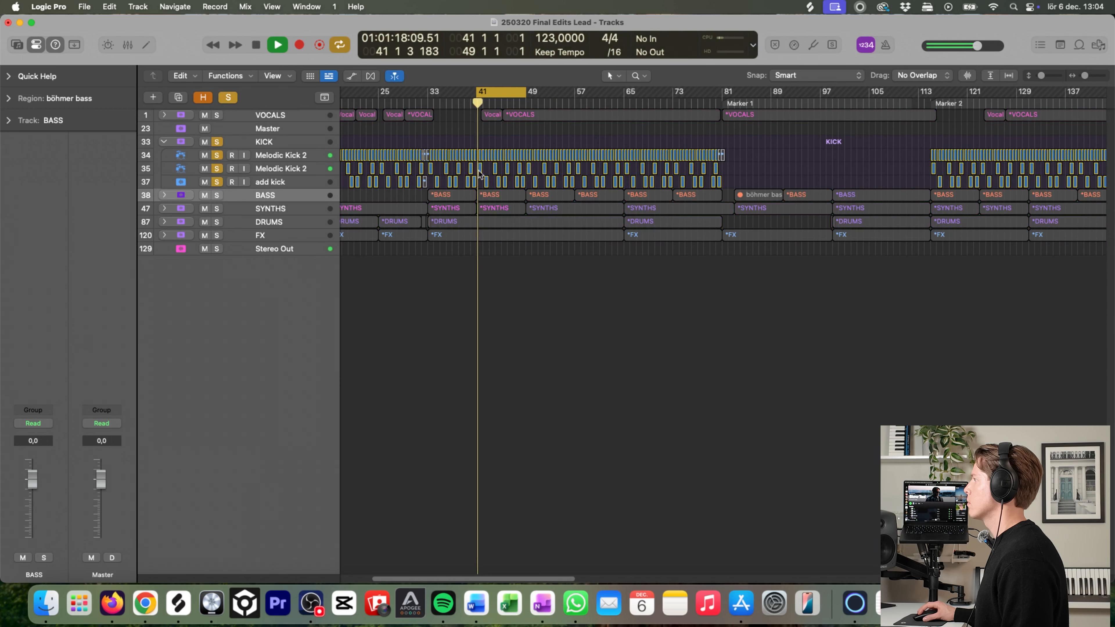
left_click_drag(445, 156, 475, 188)
left_click_drag(549, 242, 607, 231)
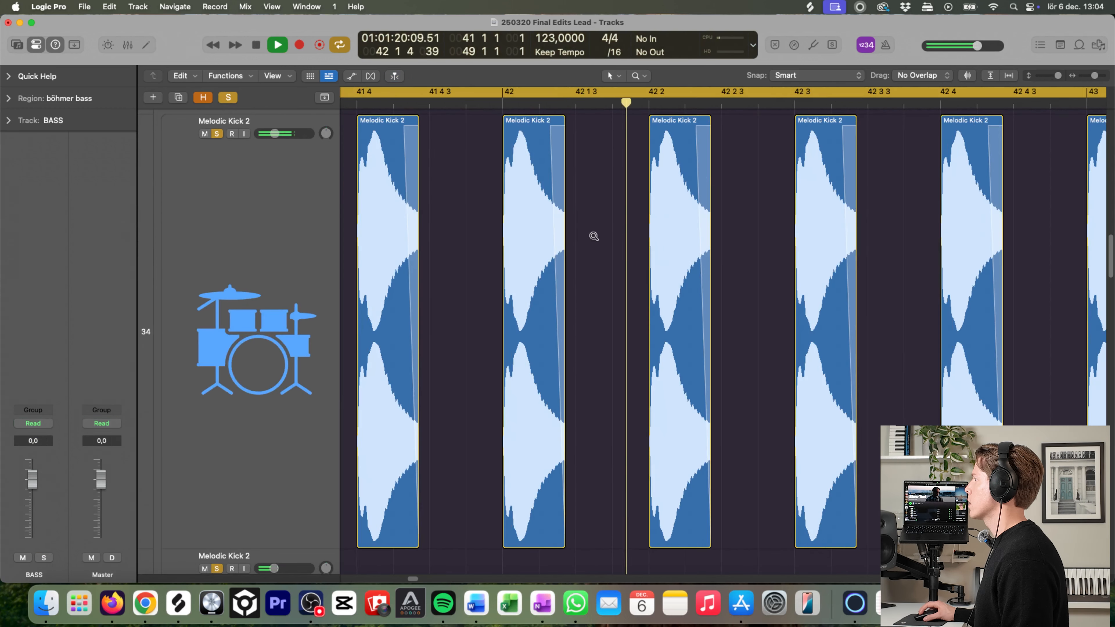
left_click(543, 237)
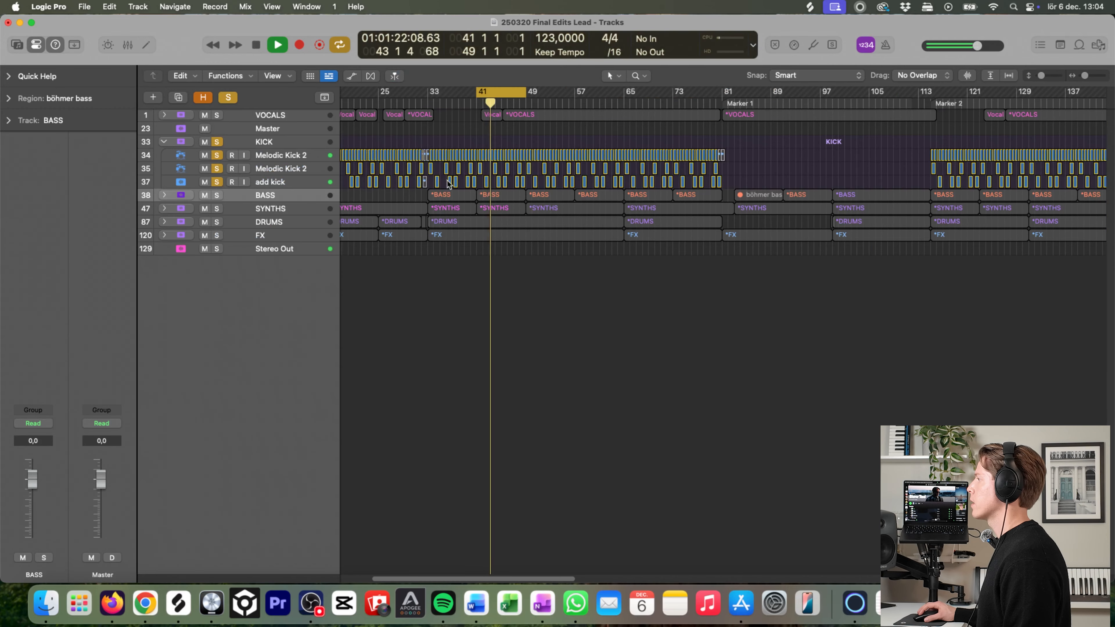
Step: Stop playback and turn off the solo on both Melodic Kick 2 tracks and the add kick track
key("space")
left_click(217, 156)
left_click(217, 169)
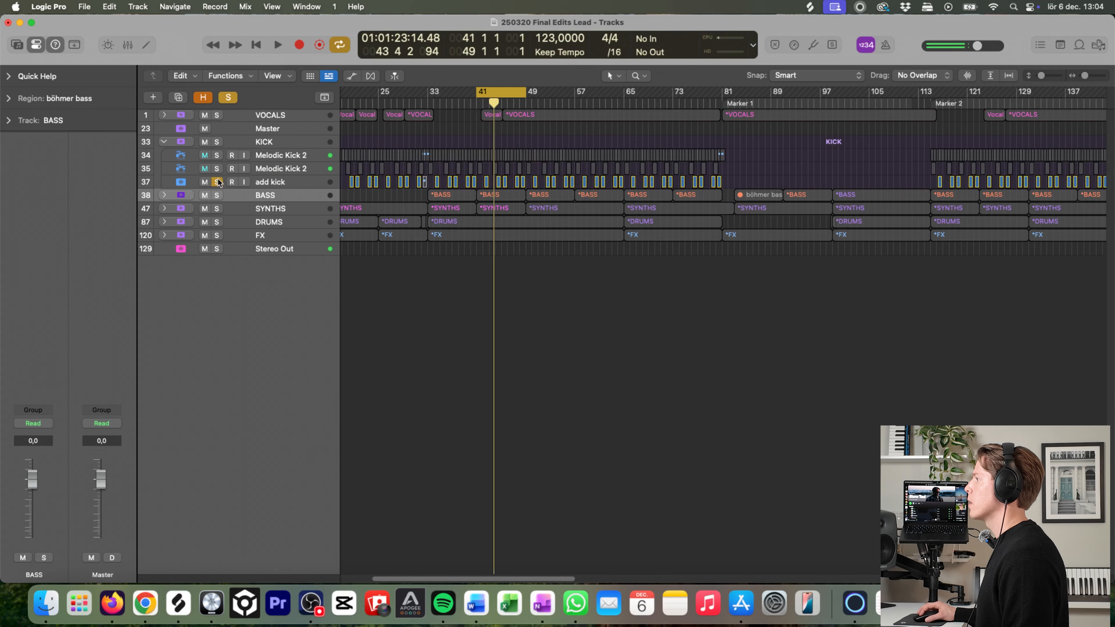
left_click(217, 182)
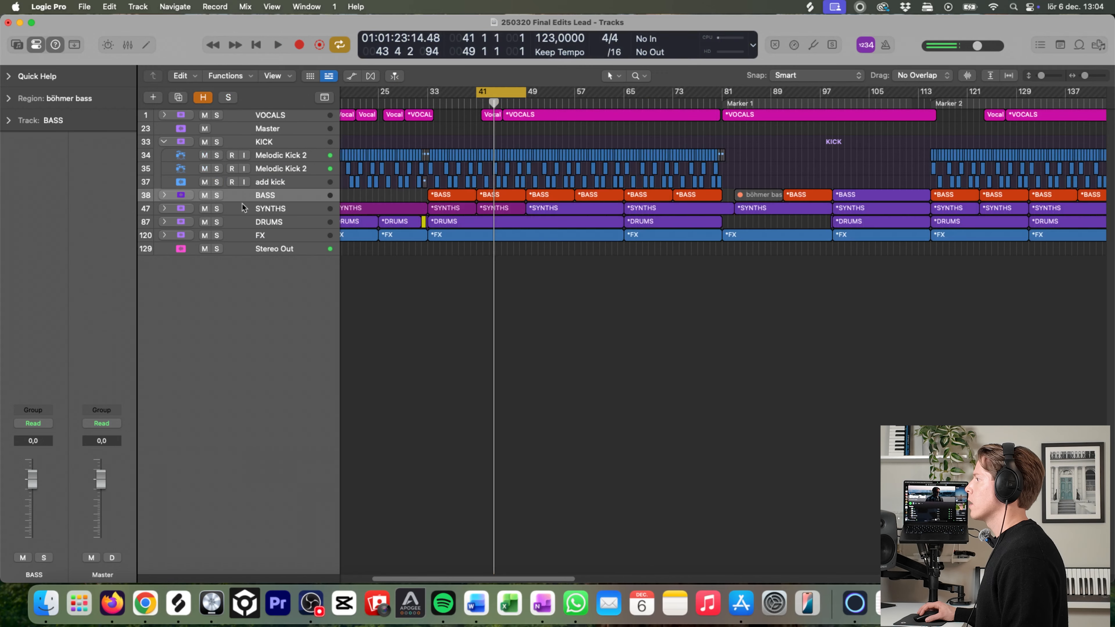
Step: Expand the SYNTHS stack and look over its lead, piano, pad and string tracks across the arrangement
left_click(181, 209)
scroll(482, 250, "down", 3)
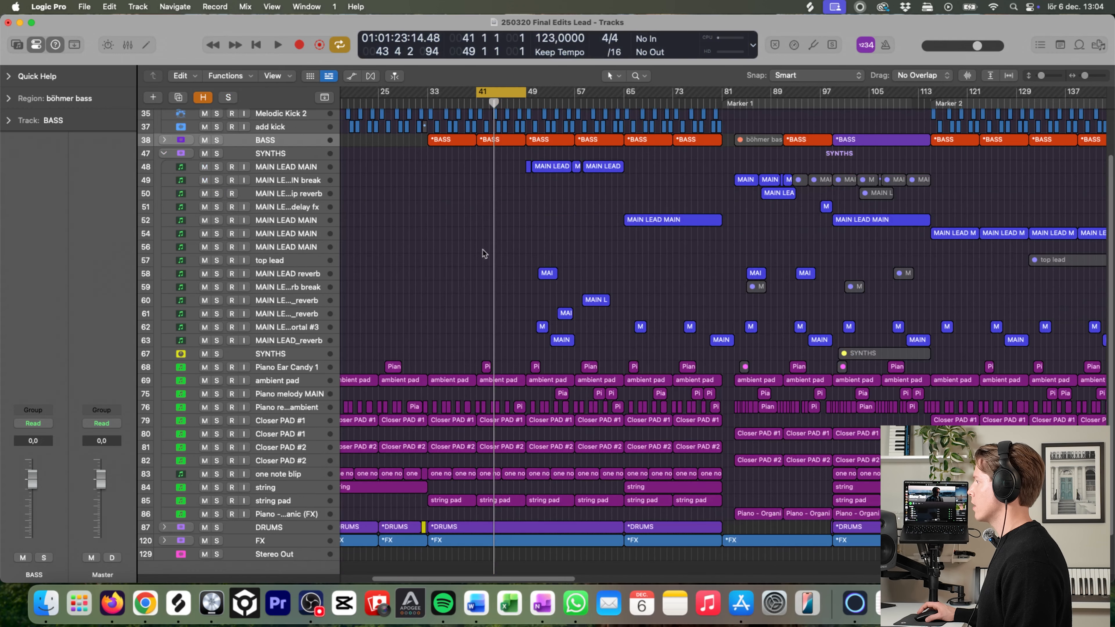
scroll(582, 365, "down", 10)
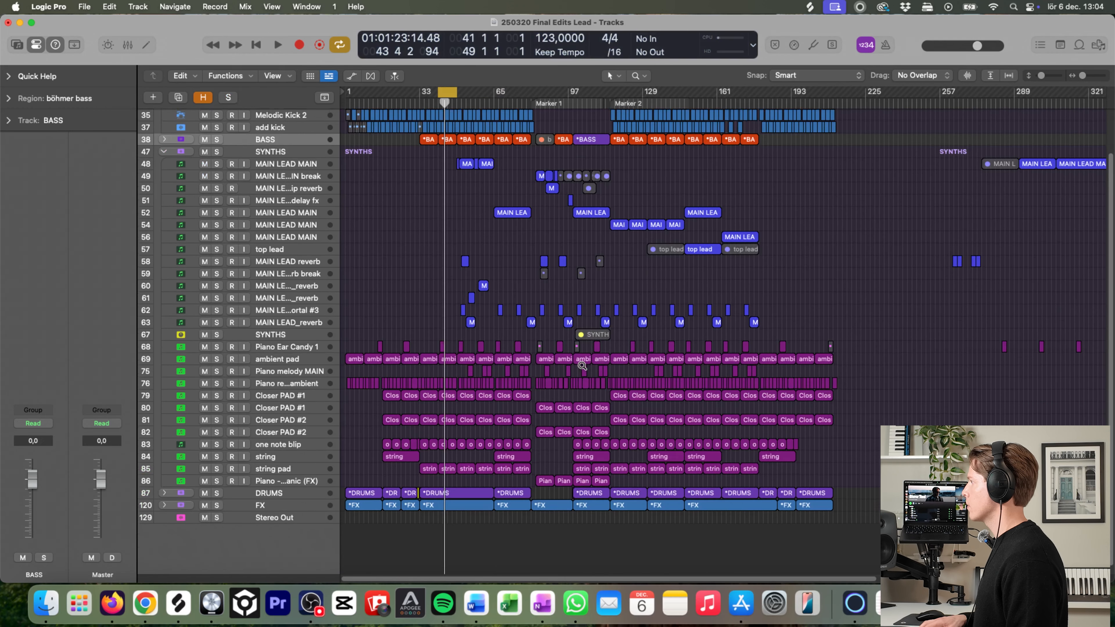
scroll(583, 365, "down", 3)
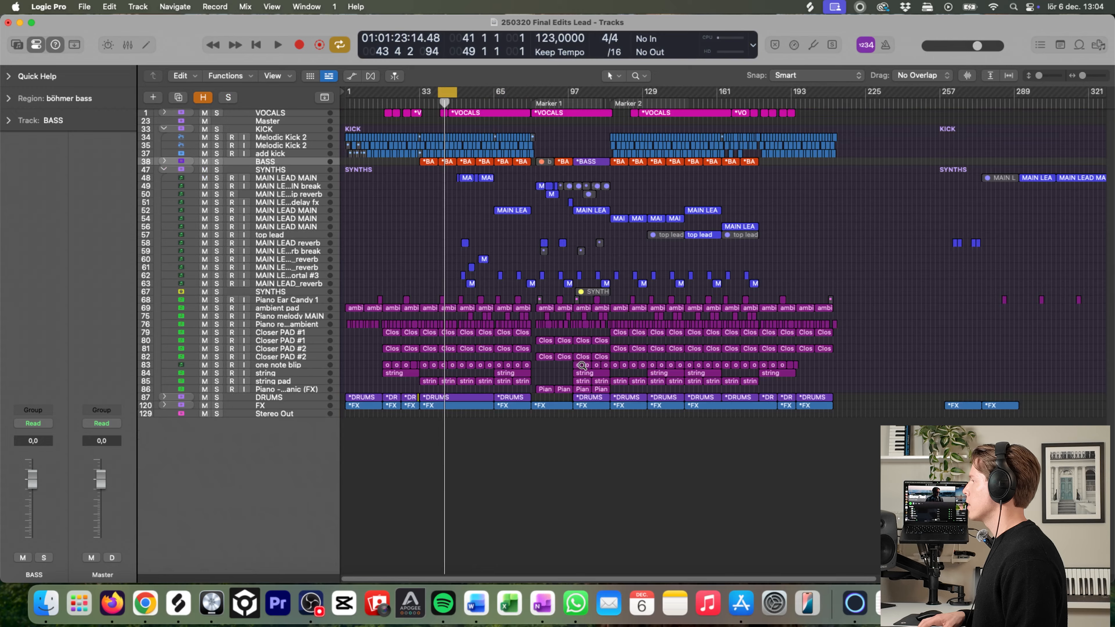
scroll(582, 365, "up", 10)
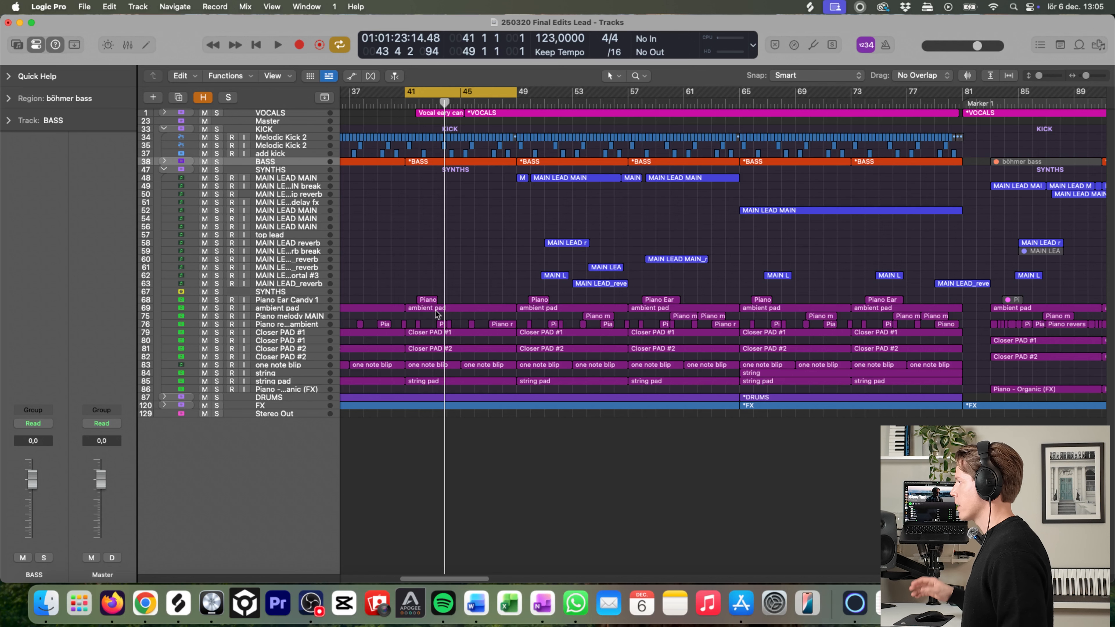
Step: Solo Closer PAD #1 on track 79 and Closer PAD #2 on track 81, selecting each in turn
left_click_drag(671, 403, 339, 223)
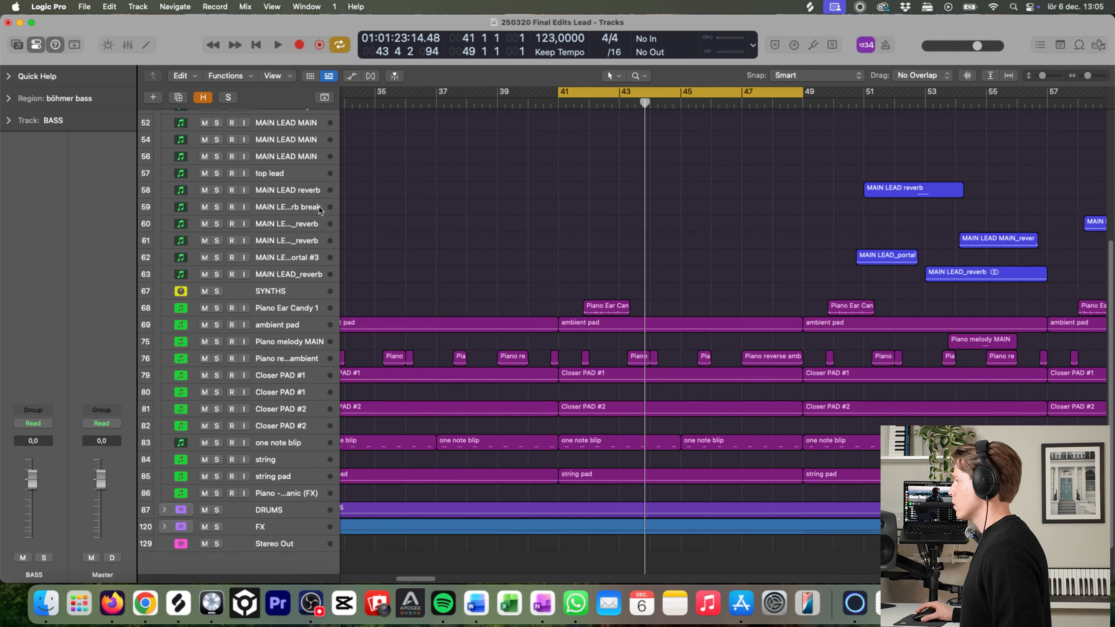
left_click_drag(644, 434, 478, 476)
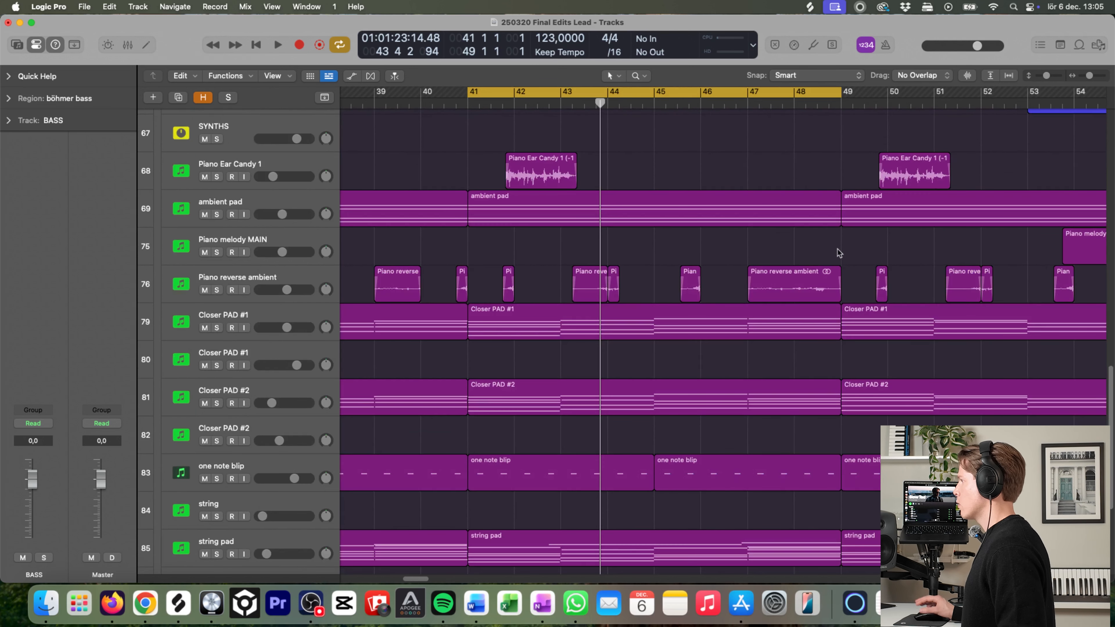
key("super+Left")
key("super+Left")
key("super+Left")
key("super+Left")
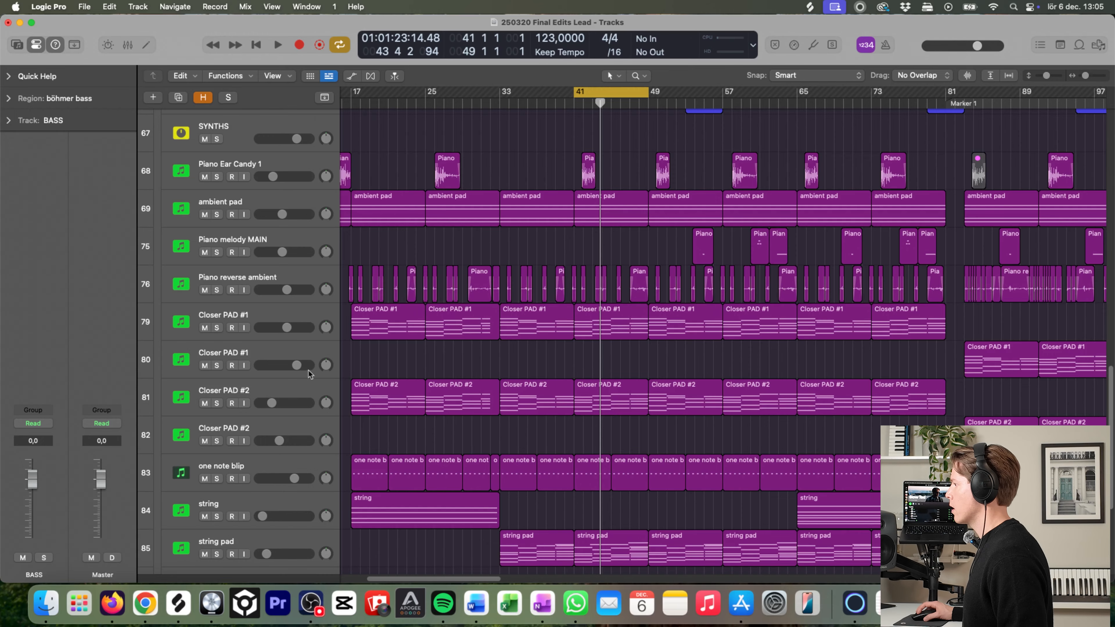
left_click(217, 404)
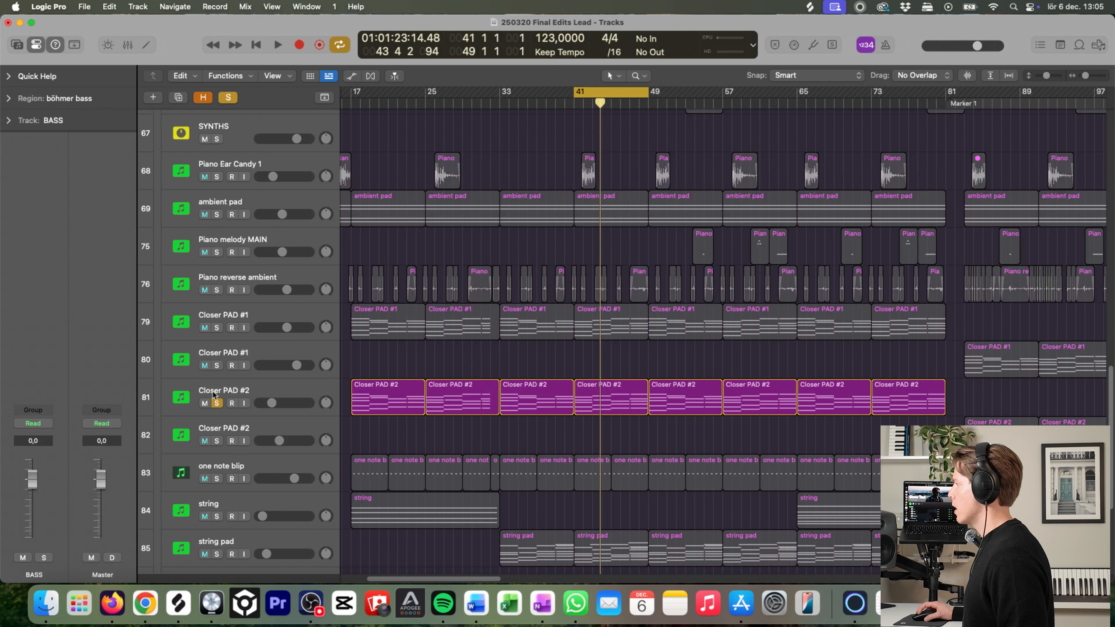
left_click(217, 329)
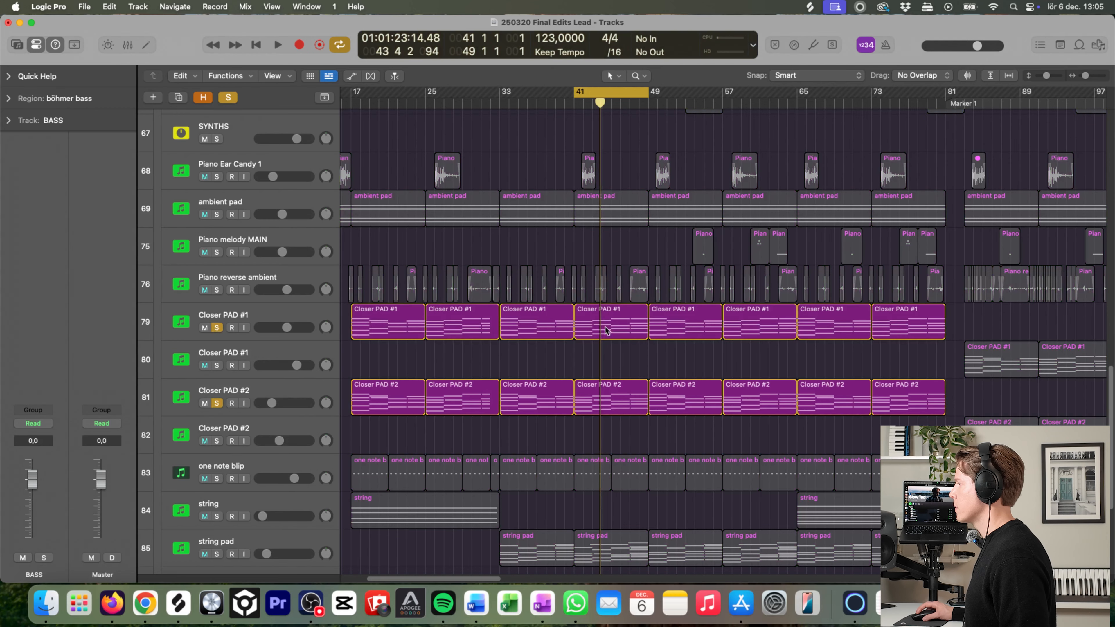
left_click(259, 317)
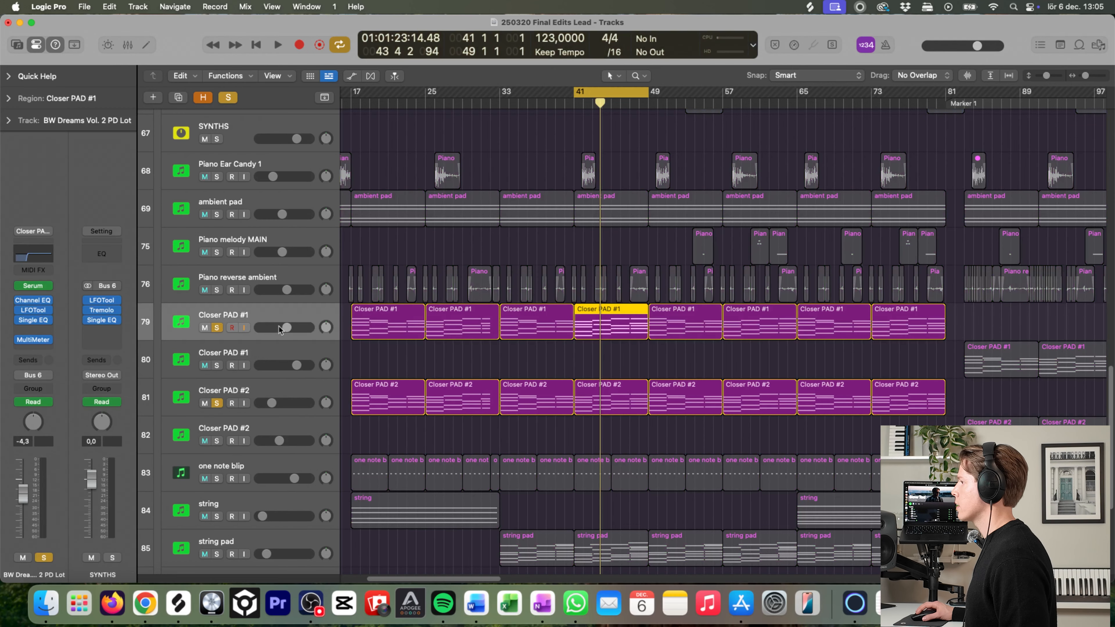
left_click(266, 394)
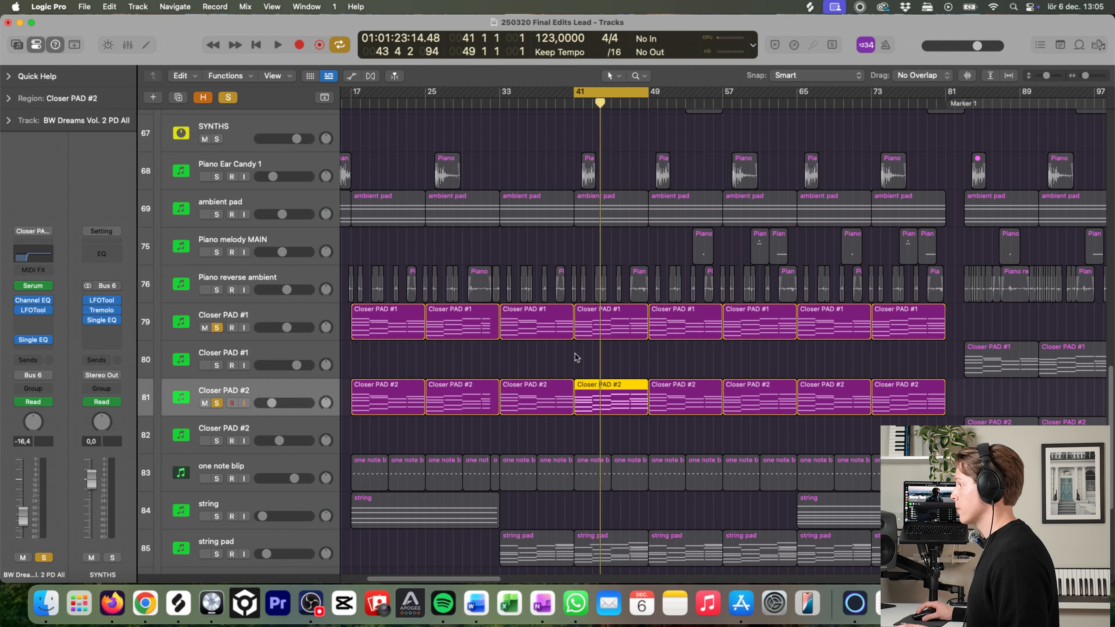
Step: Play the cycle and open the bar 41 Closer PAD #1 region in the Piano Roll to examine its chords
key("space")
left_click(327, 337)
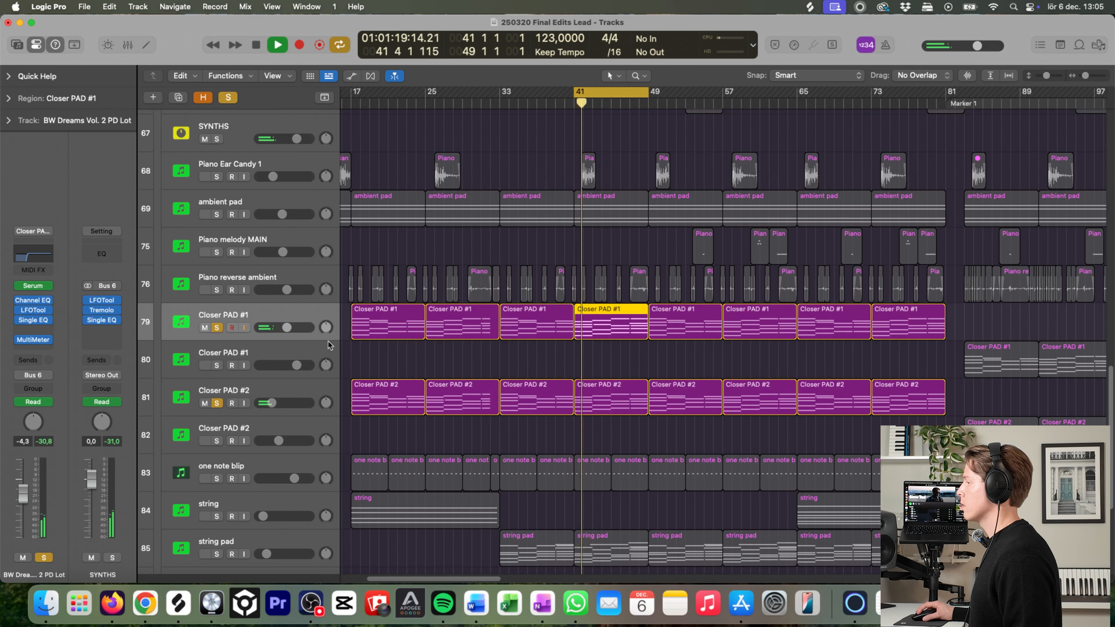
left_click(622, 351)
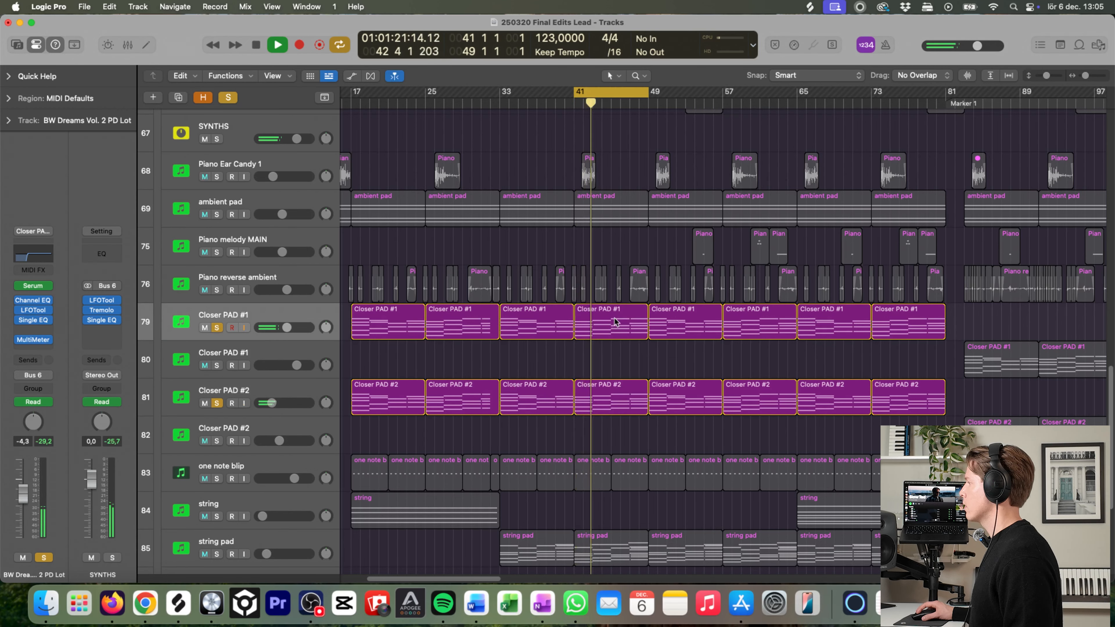
double_click(617, 333)
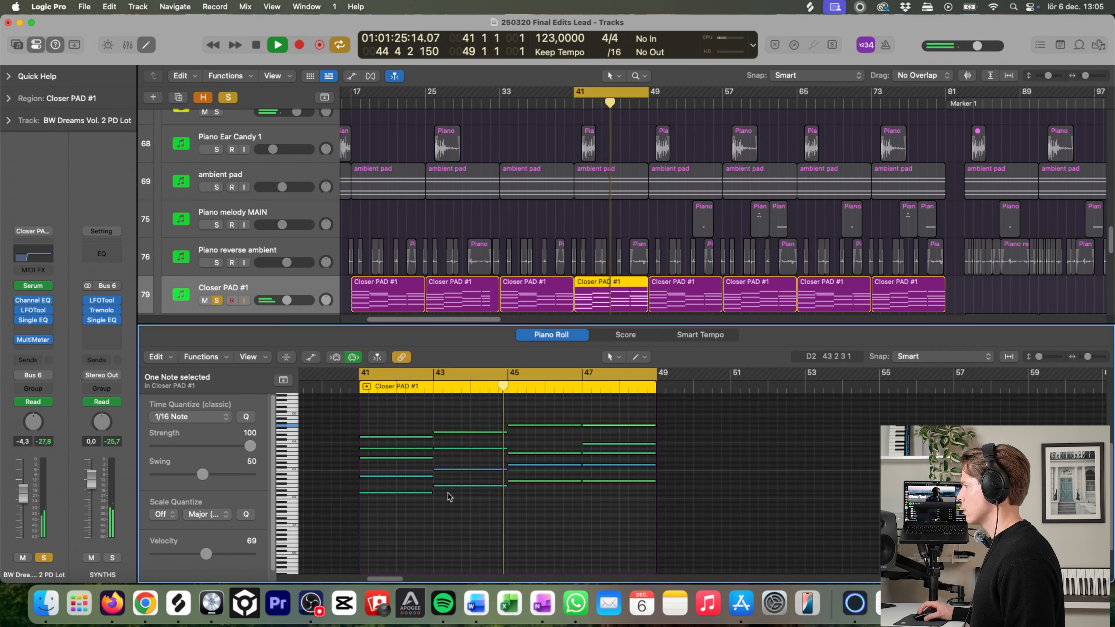
scroll(527, 492, "up", 2)
scroll(492, 450, "up", 2)
scroll(492, 450, "up", 2)
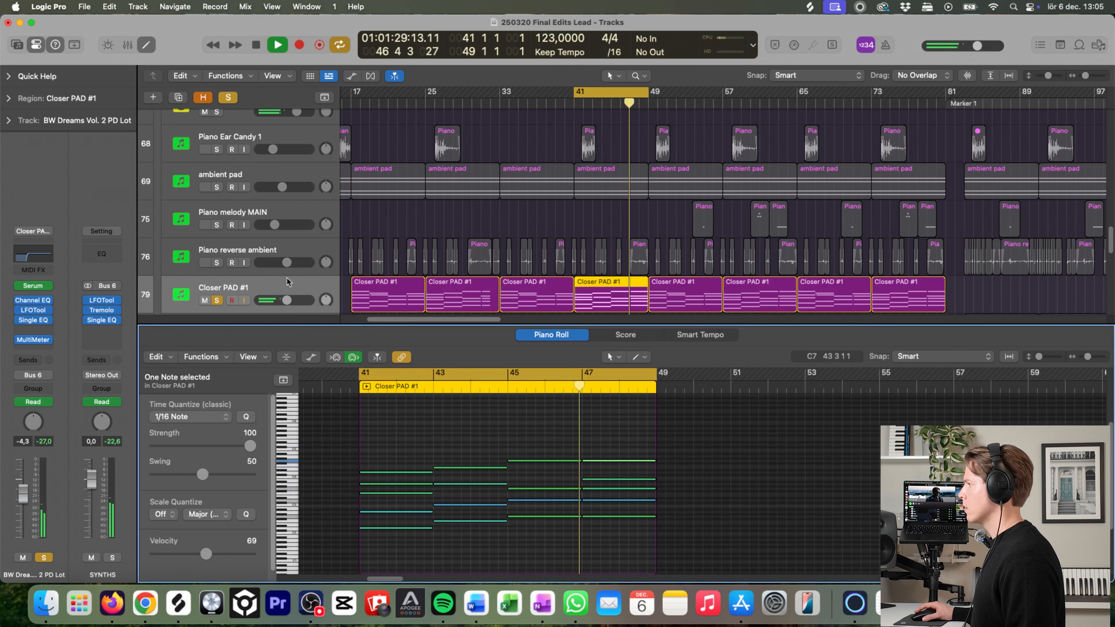
Step: Select Closer PAD #2 to compare its notes and plug-ins, then return to Closer PAD #1 on track 79
scroll(282, 290, "down", 3)
left_click(265, 291)
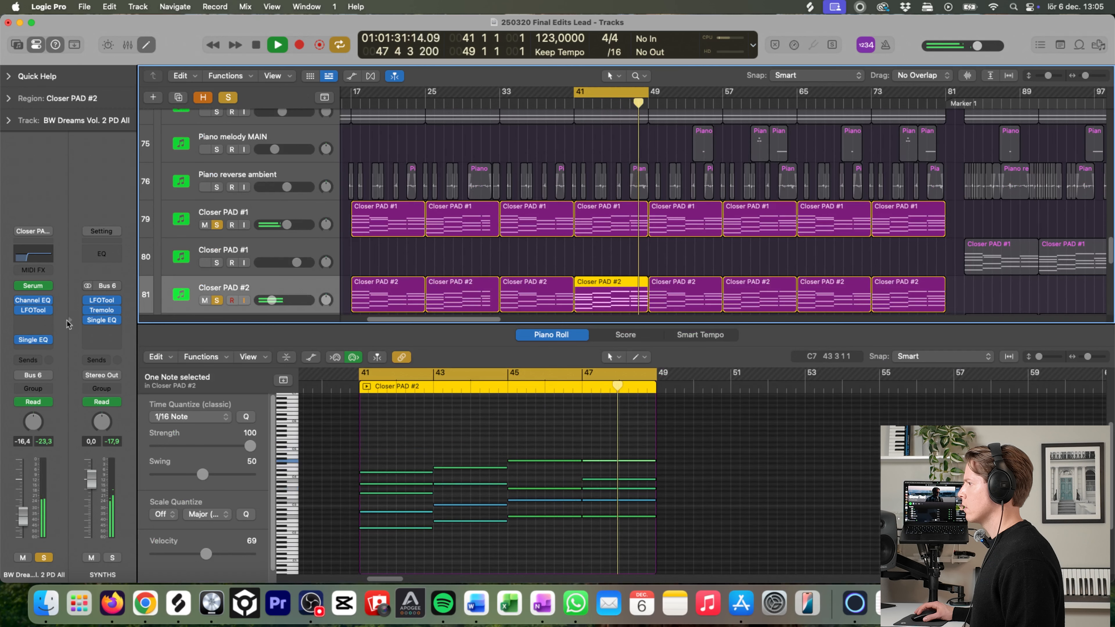
left_click(241, 216)
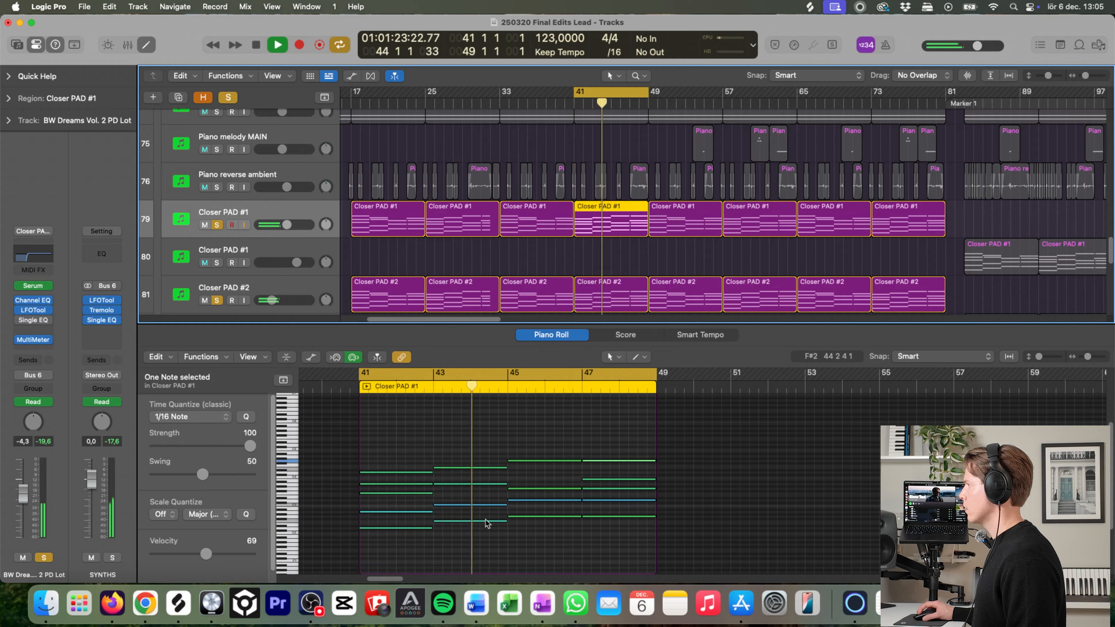
Step: Extend the cycle range to start at bar 33 and play the soloed pads while viewing the chord notes
key("space")
left_click_drag(577, 93, 503, 100)
key("space")
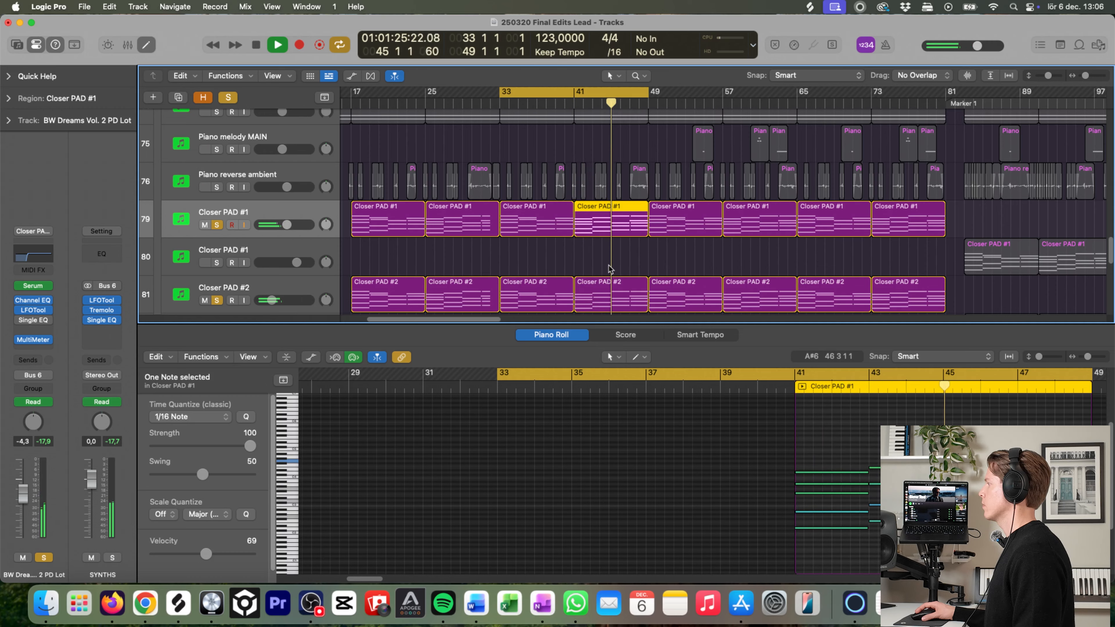
left_click_drag(368, 579, 385, 582)
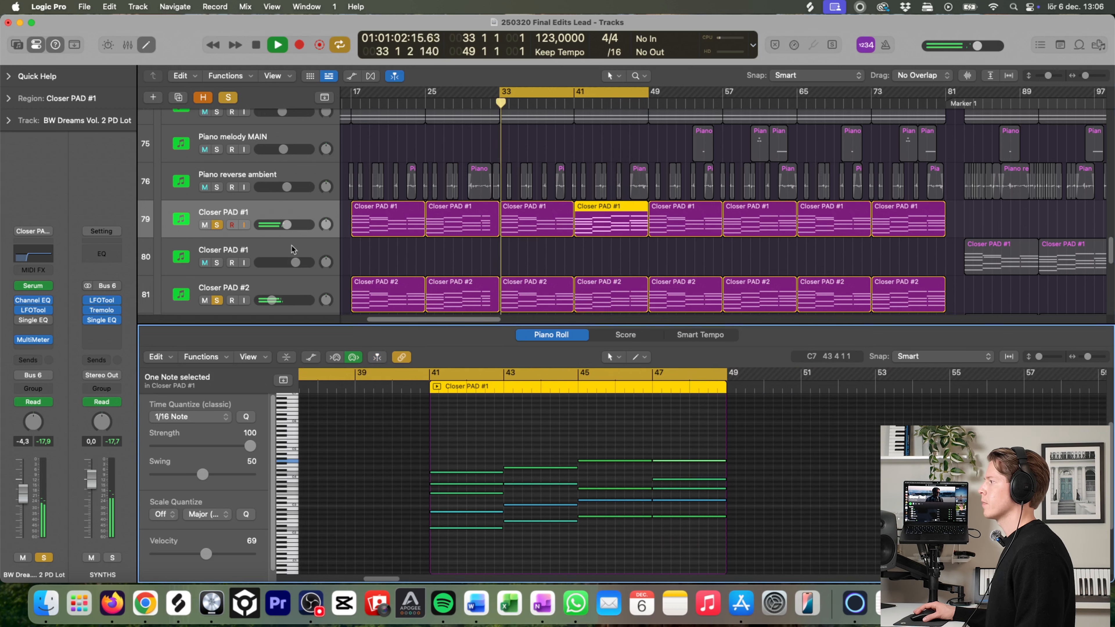
Step: Stop playback, check the lowest notes of the first three Closer PAD #1 chords from bar 41, then select Closer PAD #2 on track 81
key("space")
left_click(499, 431)
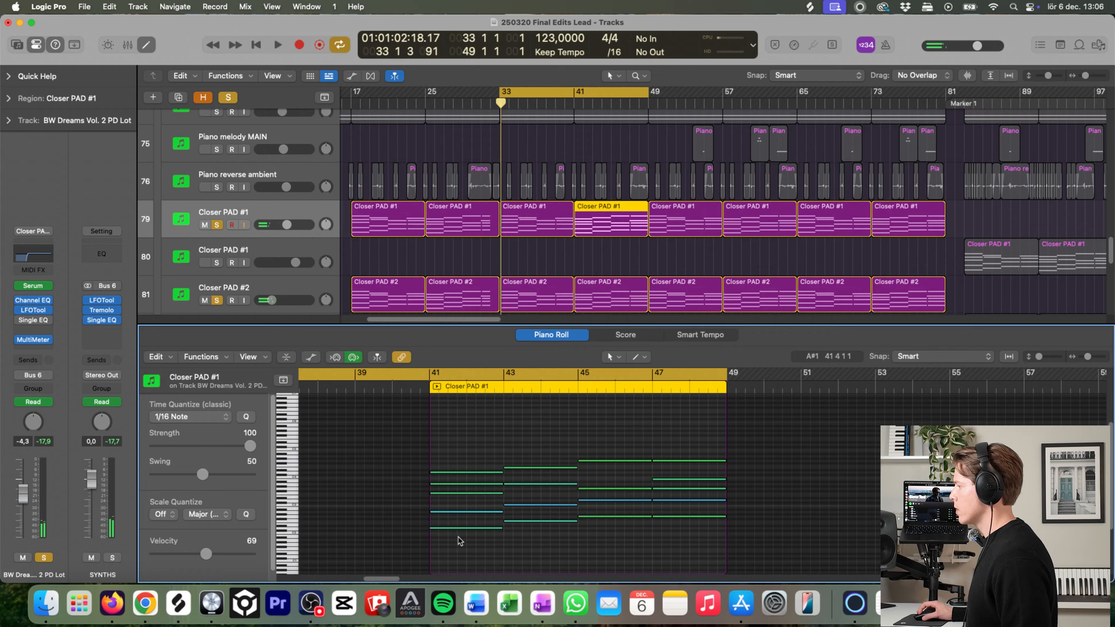
left_click(444, 528)
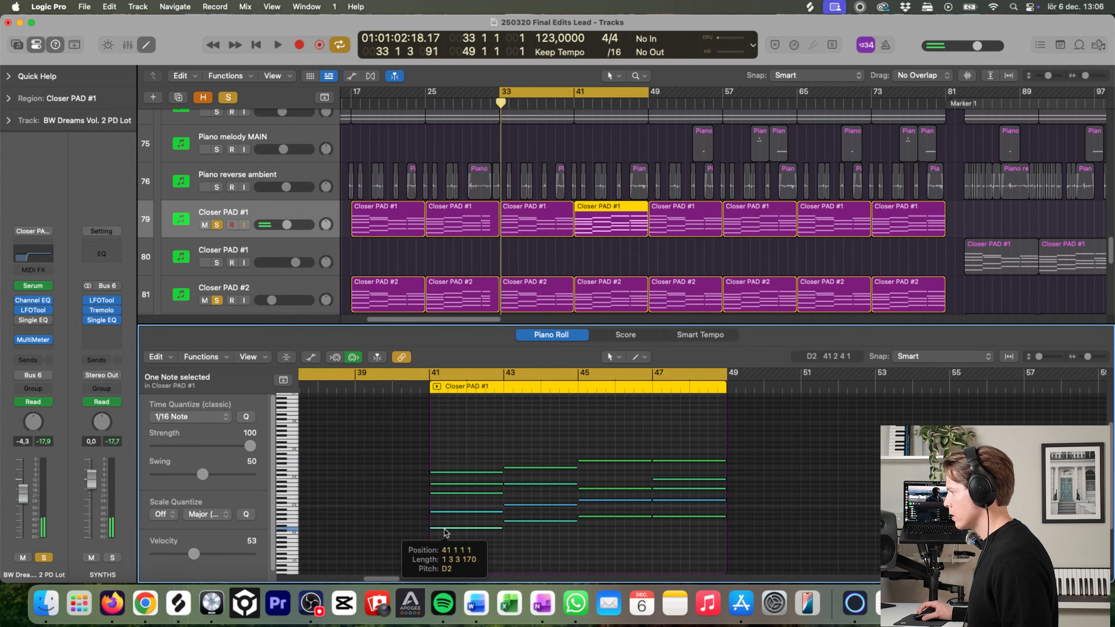
left_click(519, 522)
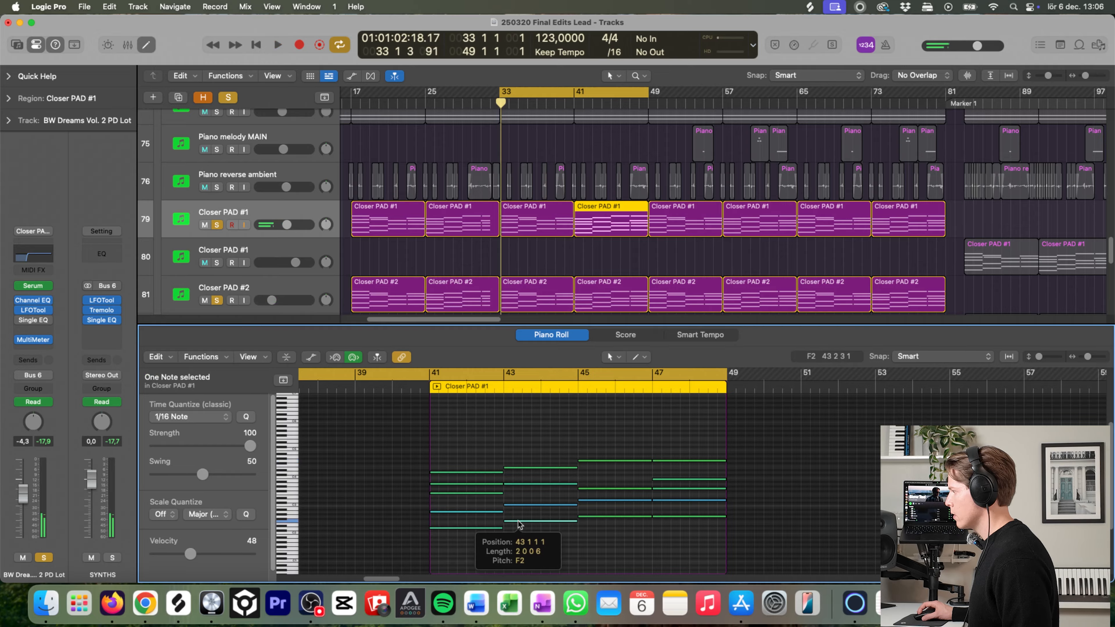
left_click(589, 518)
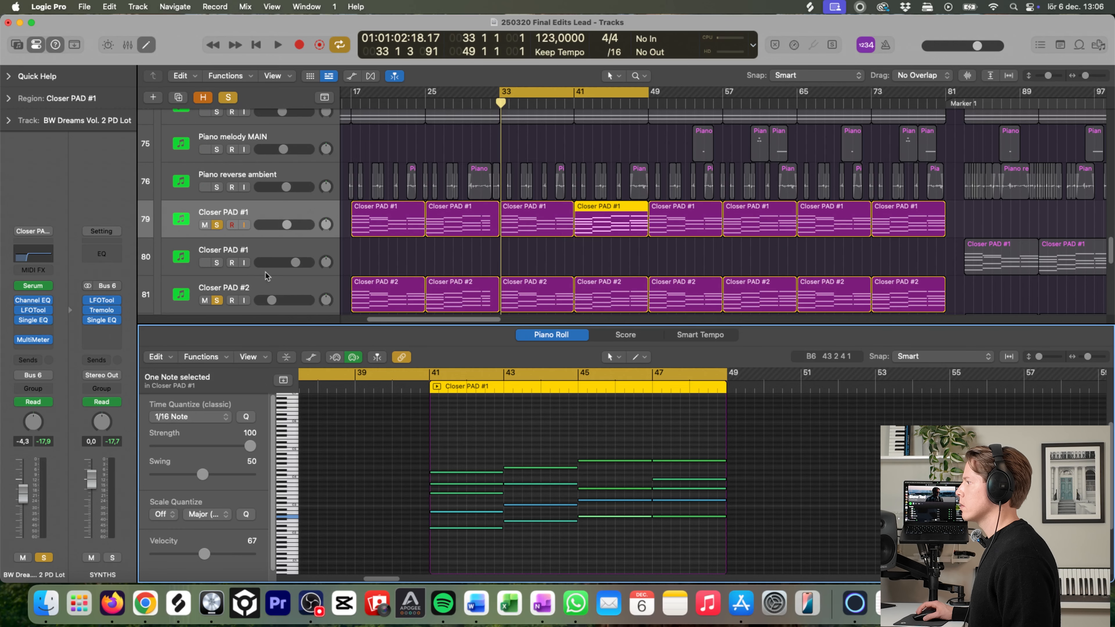
left_click(272, 286)
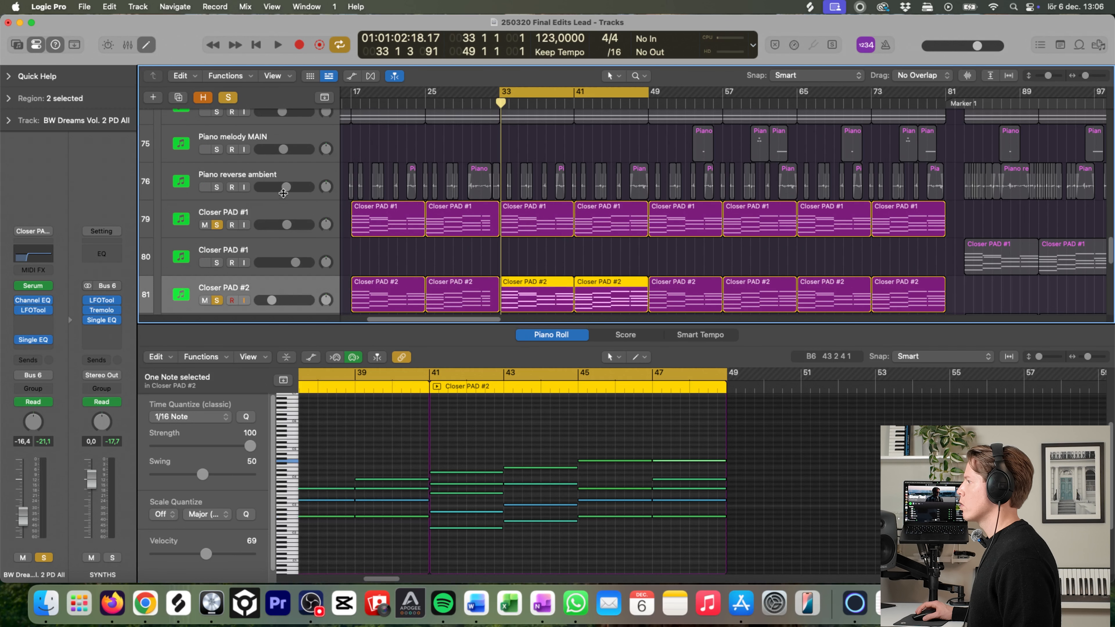
Step: Clear all solos, play the full mix from bar 33 with Closer PAD #1 selected, then stop playback and close the Piano Roll
left_click(230, 98)
key("space")
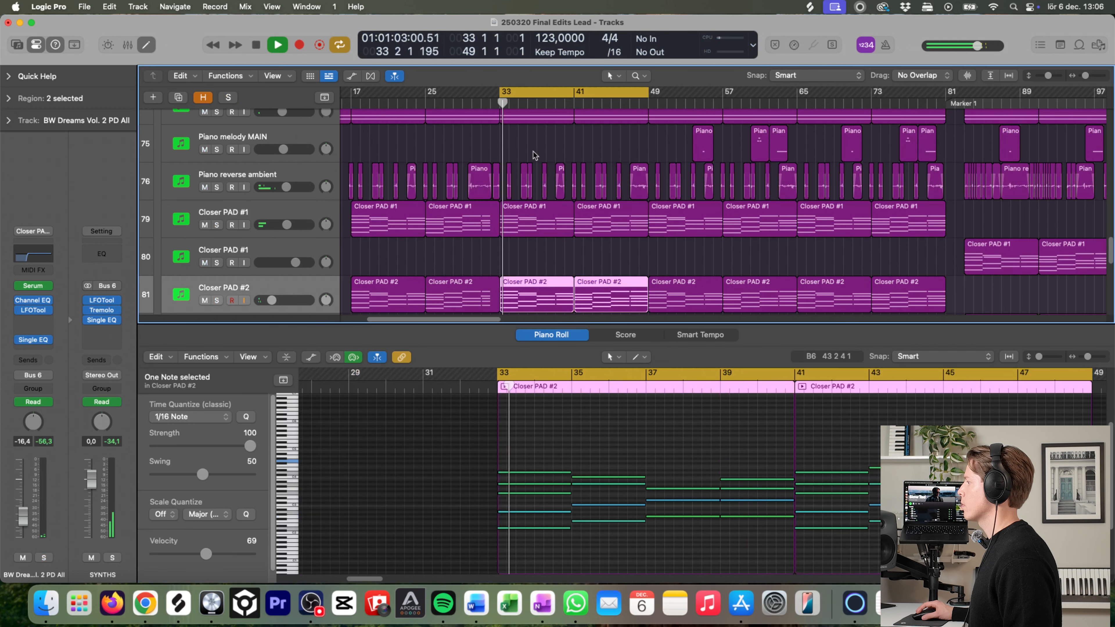
left_click(269, 212)
key("a")
scroll(565, 241, "down", 5)
key("a")
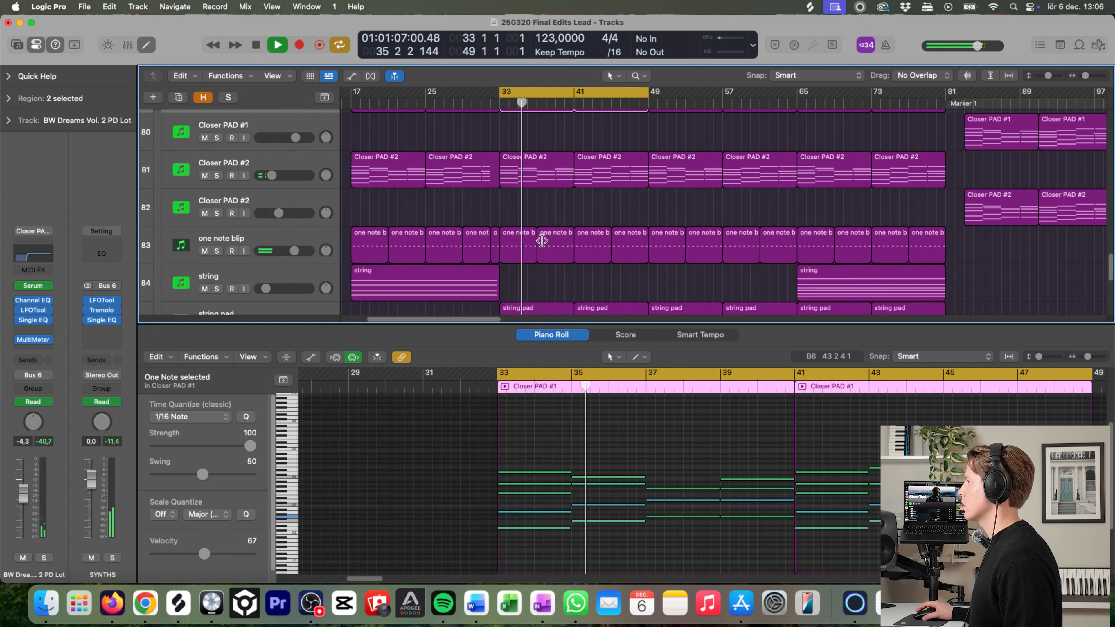
key("p")
key("space")
Step: Solo and play the string pad on track 85, and examine its Kontakt instrument before closing the plug-in window
left_click(252, 342)
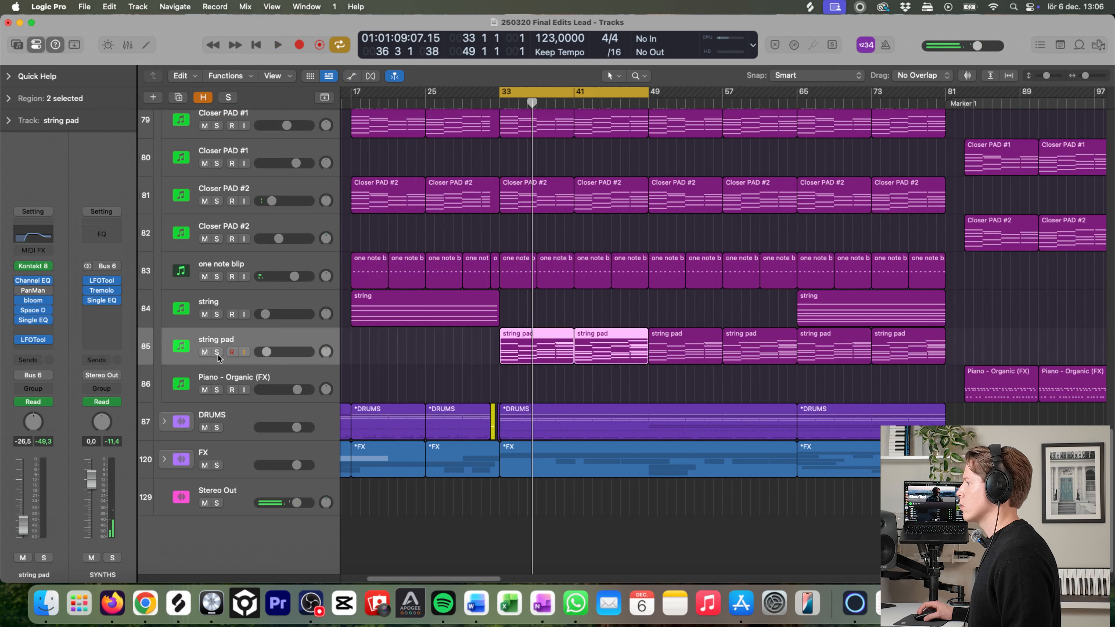
key("s")
key("space")
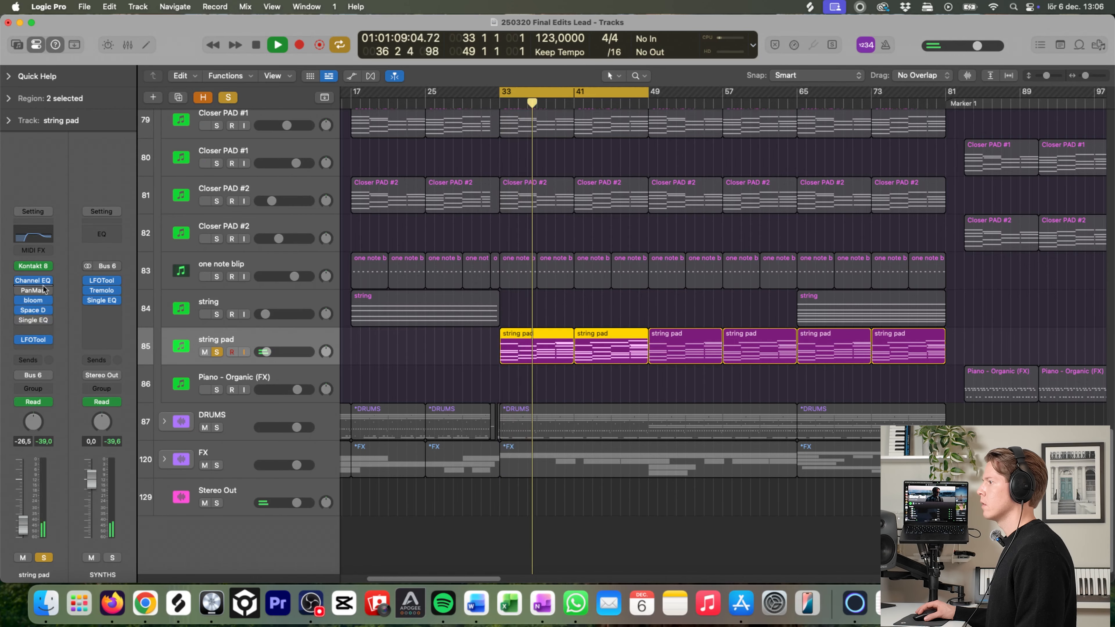
left_click(32, 267)
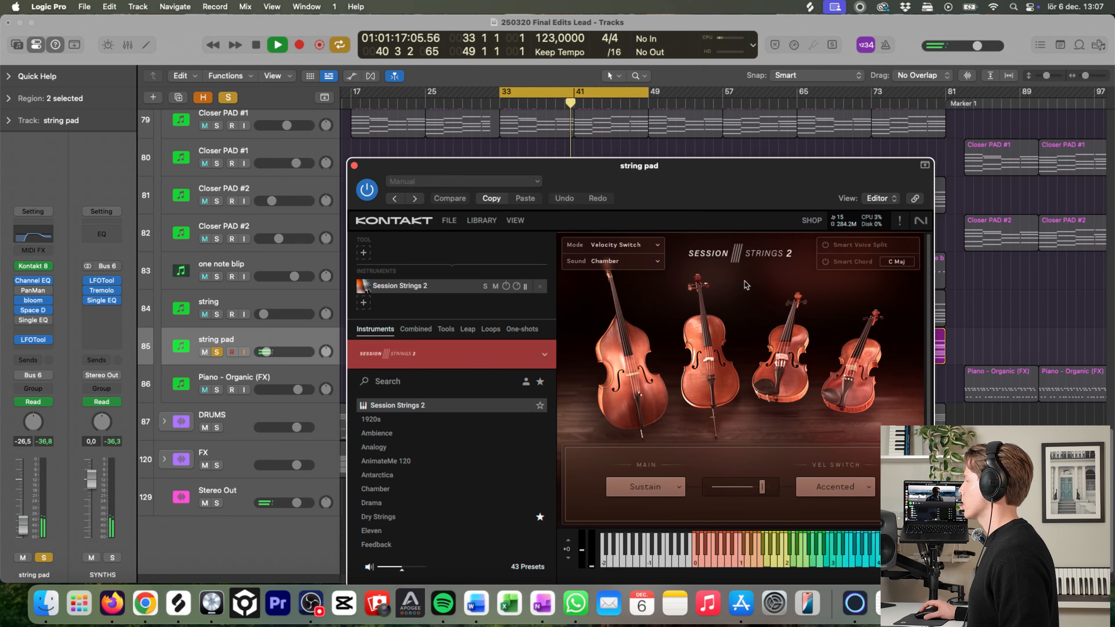
left_click(355, 167)
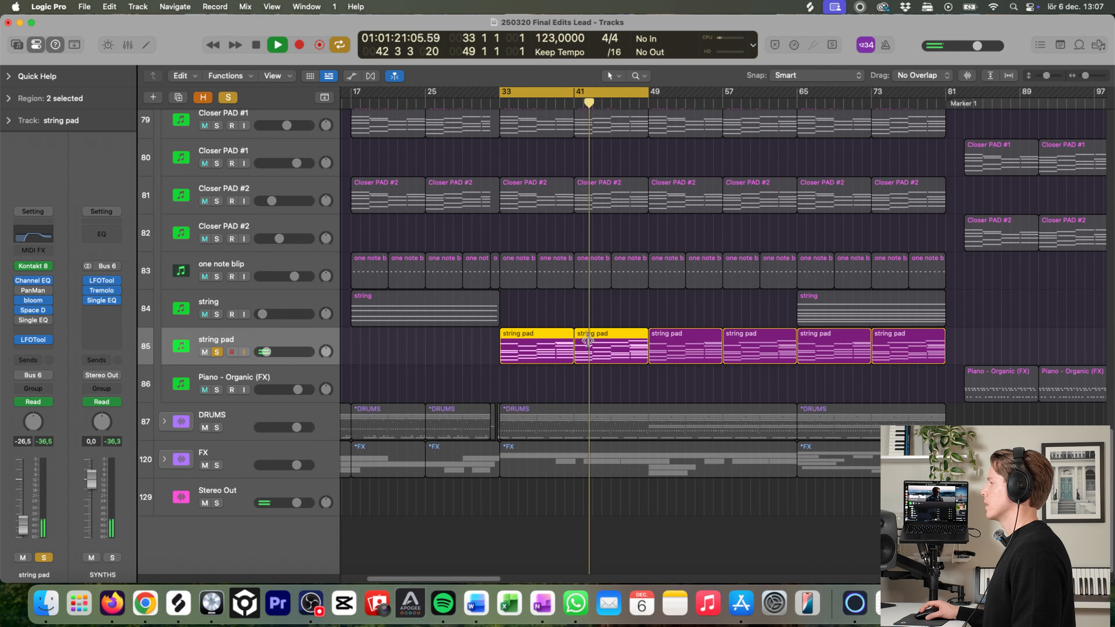
Step: Open the bar 41 string pad region in the Piano Roll to view its chord notes
double_click(606, 347)
left_click(682, 475)
scroll(636, 497, "right", 6)
scroll(637, 504, "up", 5)
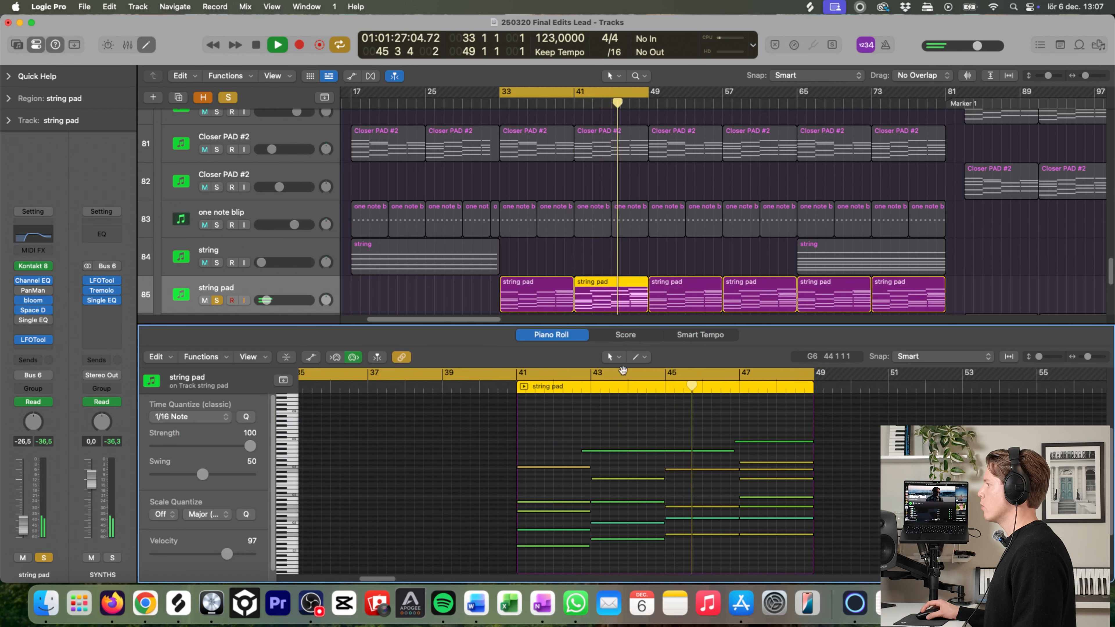
Step: Set the cycle range to bars 41–49 and reselect the bar 41 string pad region with playback stopped
left_click(600, 112)
left_click_drag(584, 94, 647, 94)
scroll(614, 263, "down", 1)
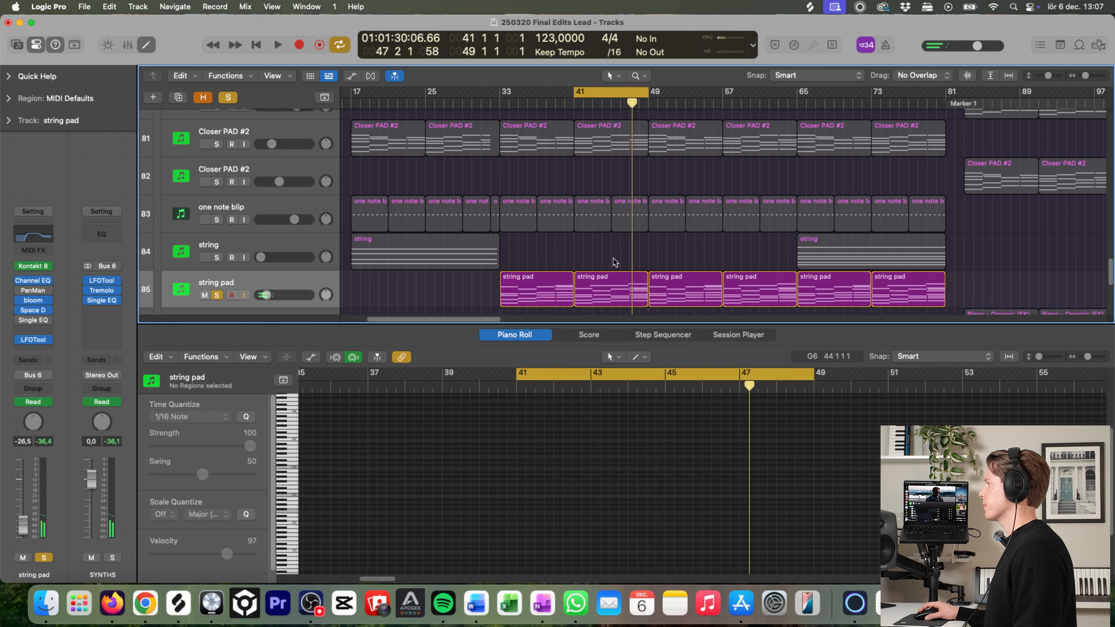
scroll(614, 261, "down", 1)
left_click(613, 268)
left_click(591, 423)
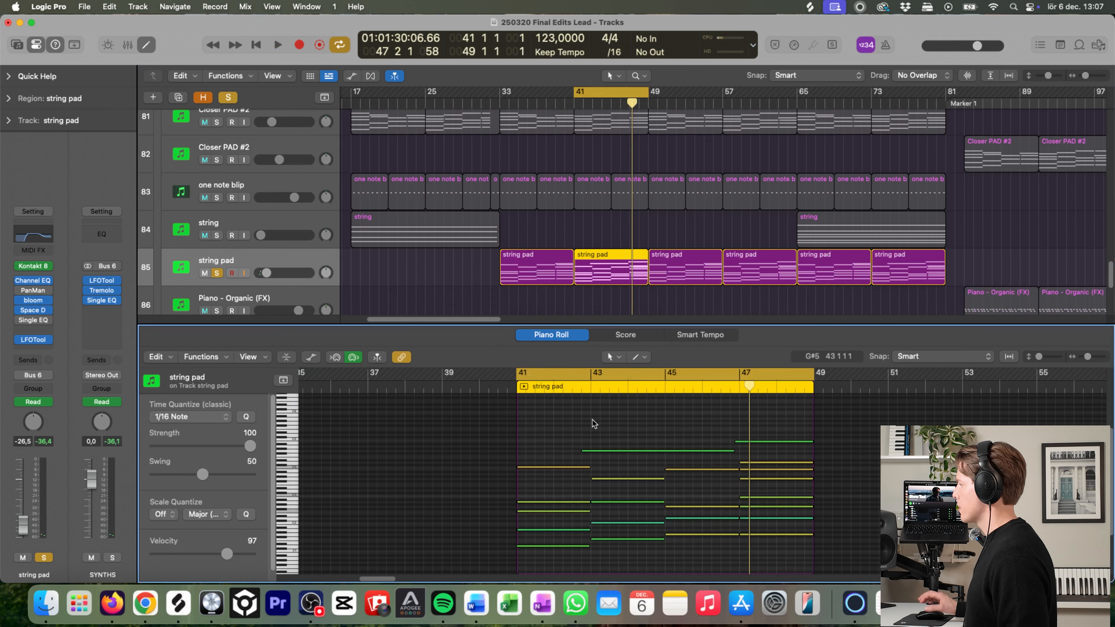
Step: Examine the string pad's note starts and transitions around bar 47 up close in the Piano Roll
key("z")
key("super+Left")
key("super+Right")
key("super+Right")
key("super+Right")
key("super+Right")
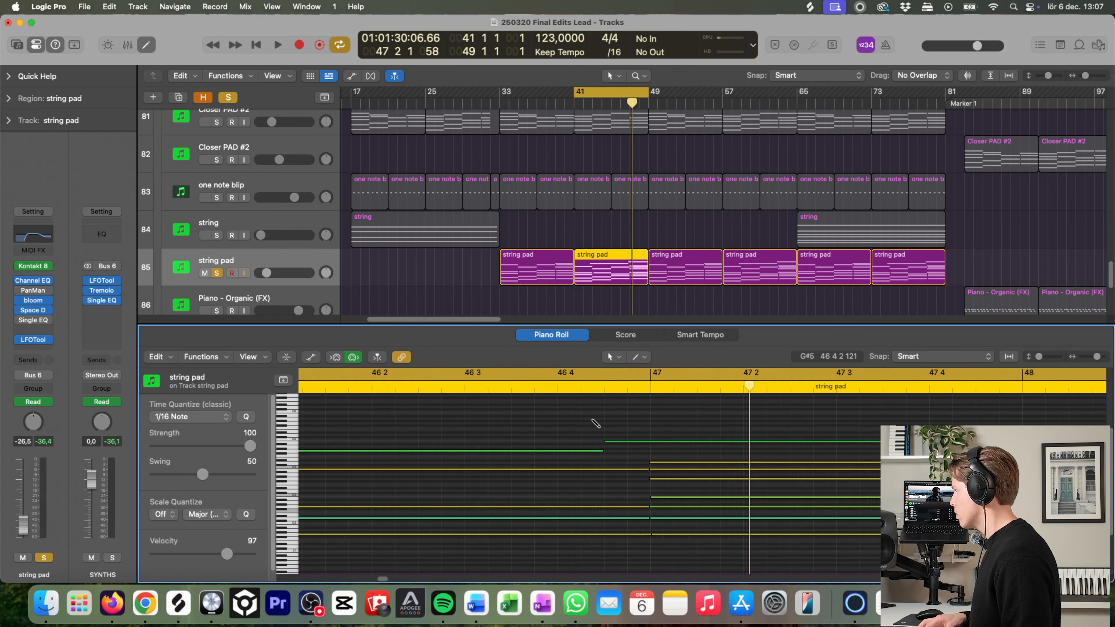
key("super+Left")
key("super+Right")
key("super+Right")
key("super+Right")
key("super+Right")
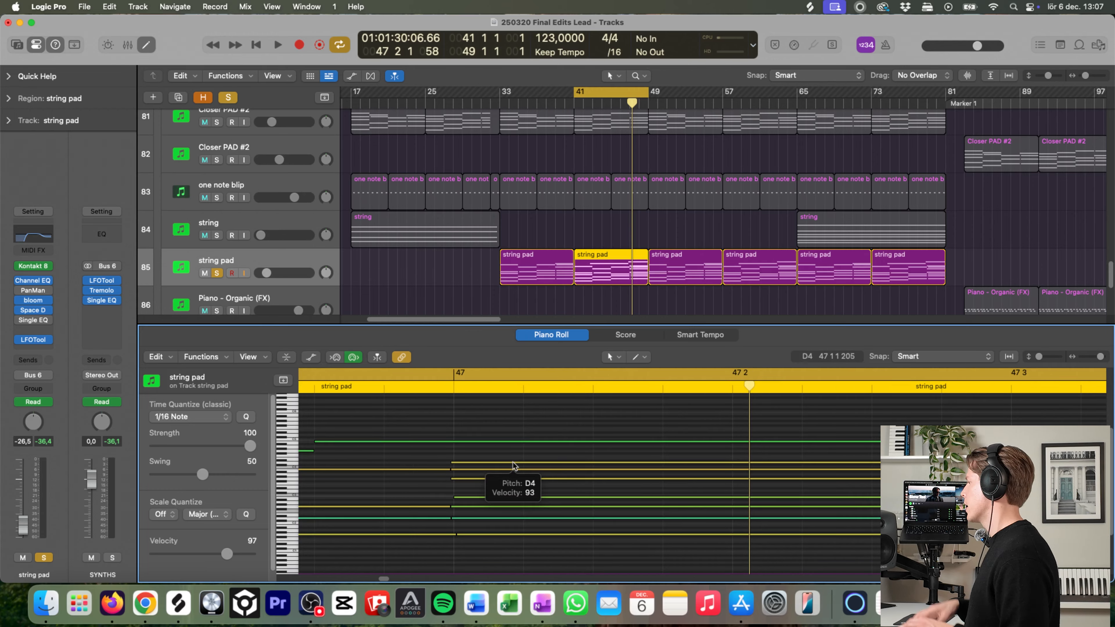
Step: Review the full bar 41–49 string pad chord progression in the Piano Roll and play the cycle
key("super+Left")
key("super+Left")
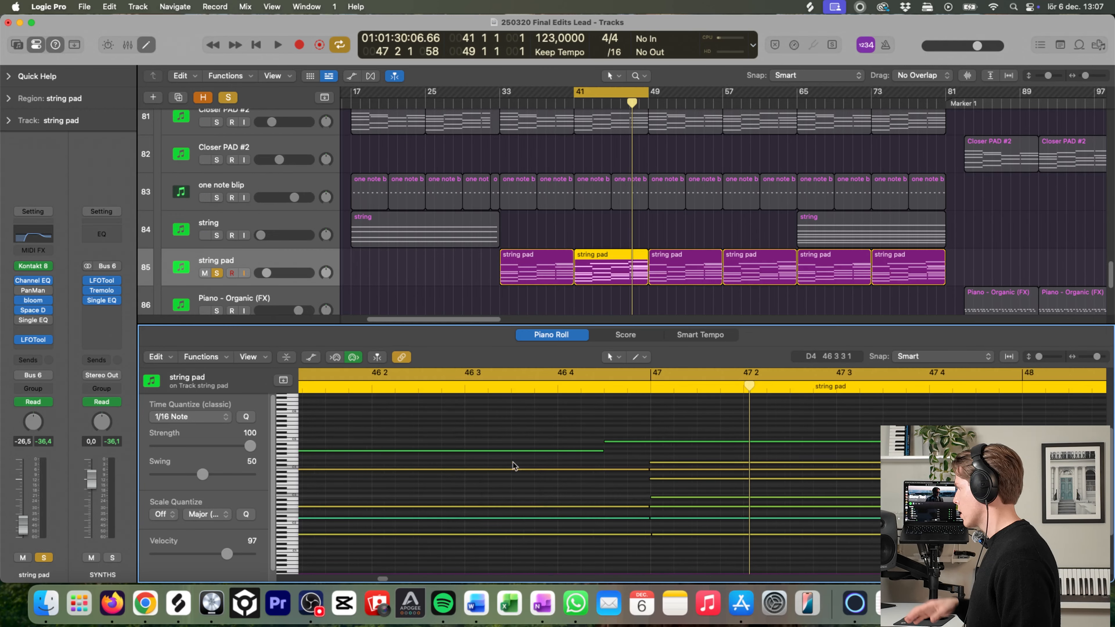
key("super+Left")
key("super+Left")
key("super+Left")
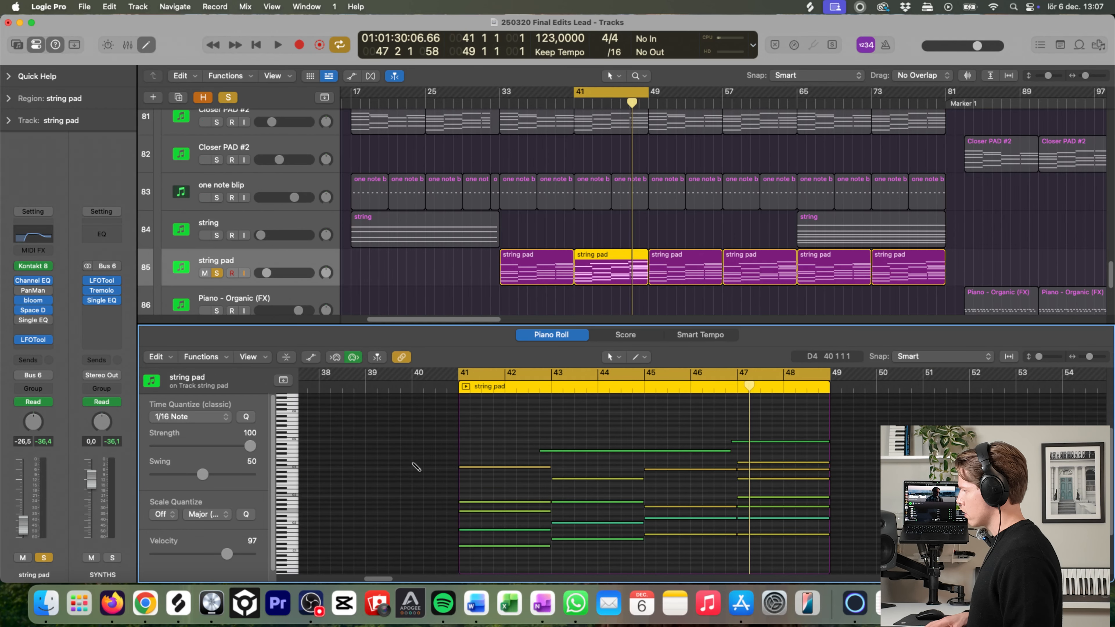
key("super+Right")
key("super+Left")
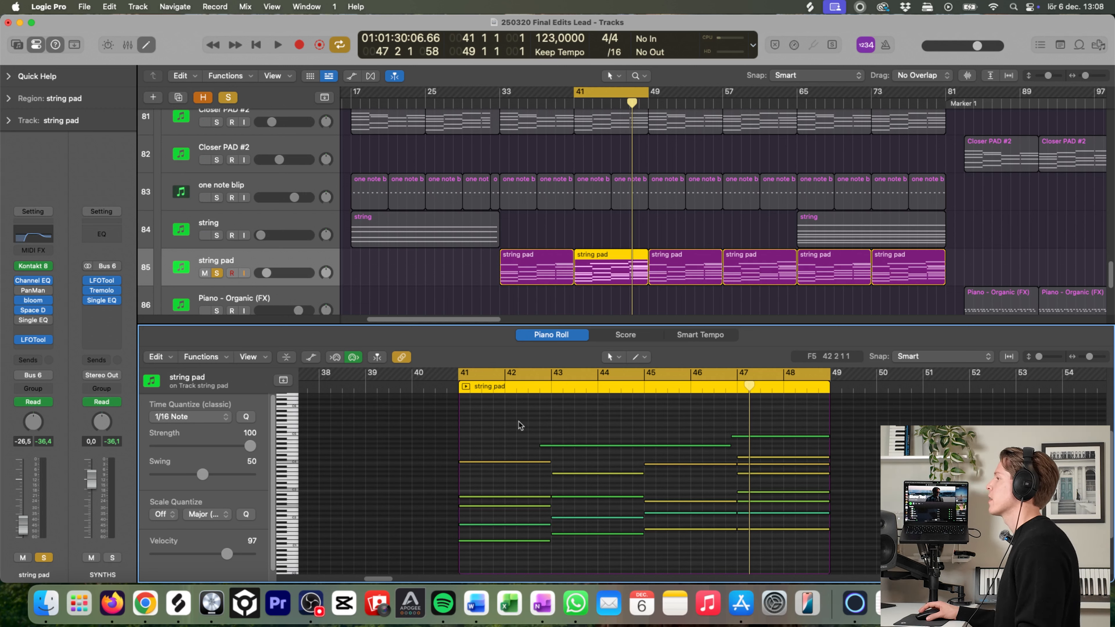
scroll(474, 451, "down", 1)
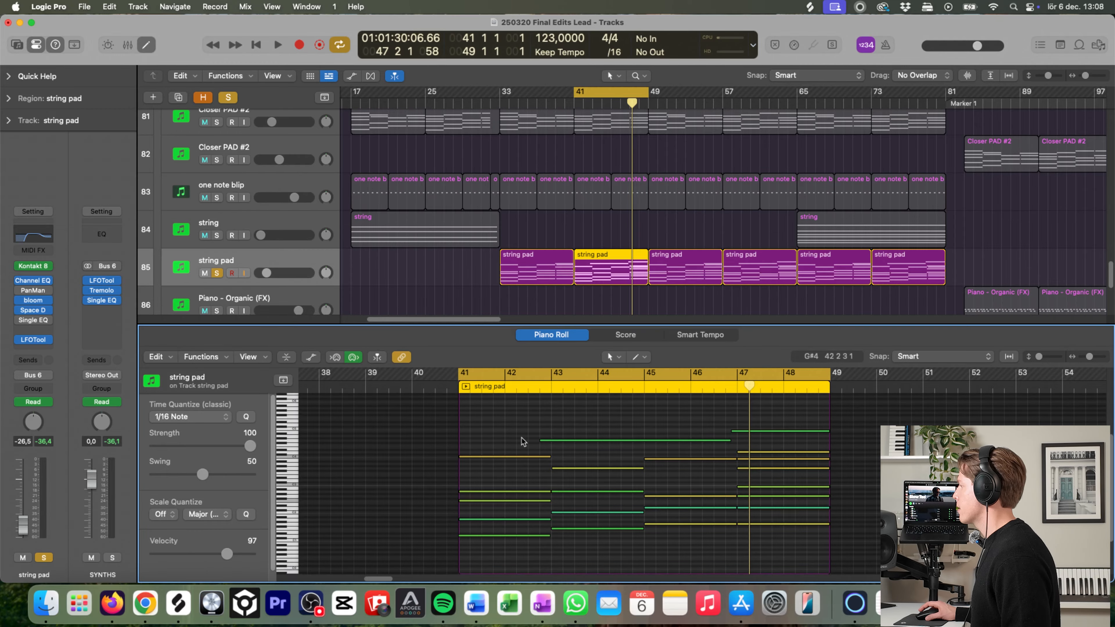
key("space")
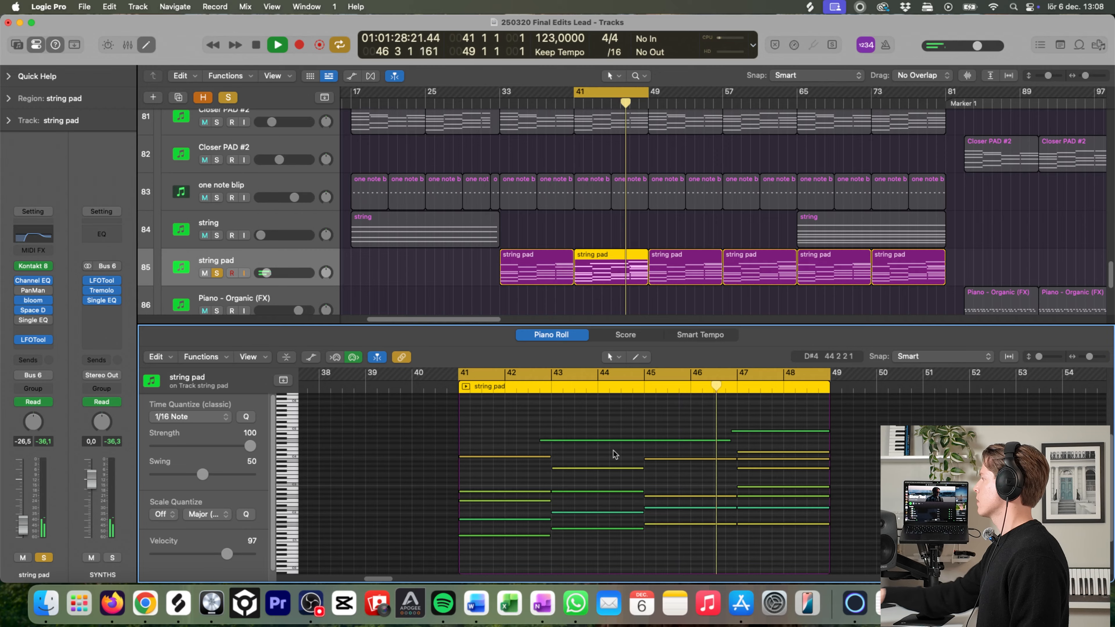
Step: Turn off the cycle, play on past bar 49, and watch the string pad's Single Band EQ frequency during playback from bar 49
left_click(634, 91)
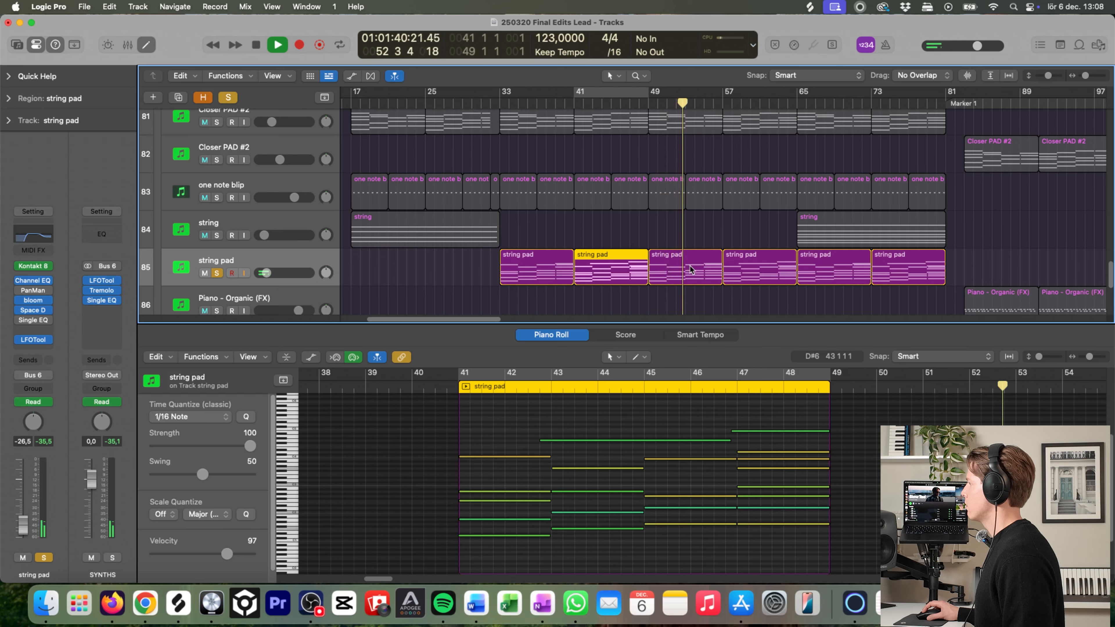
key("space")
left_click(37, 322)
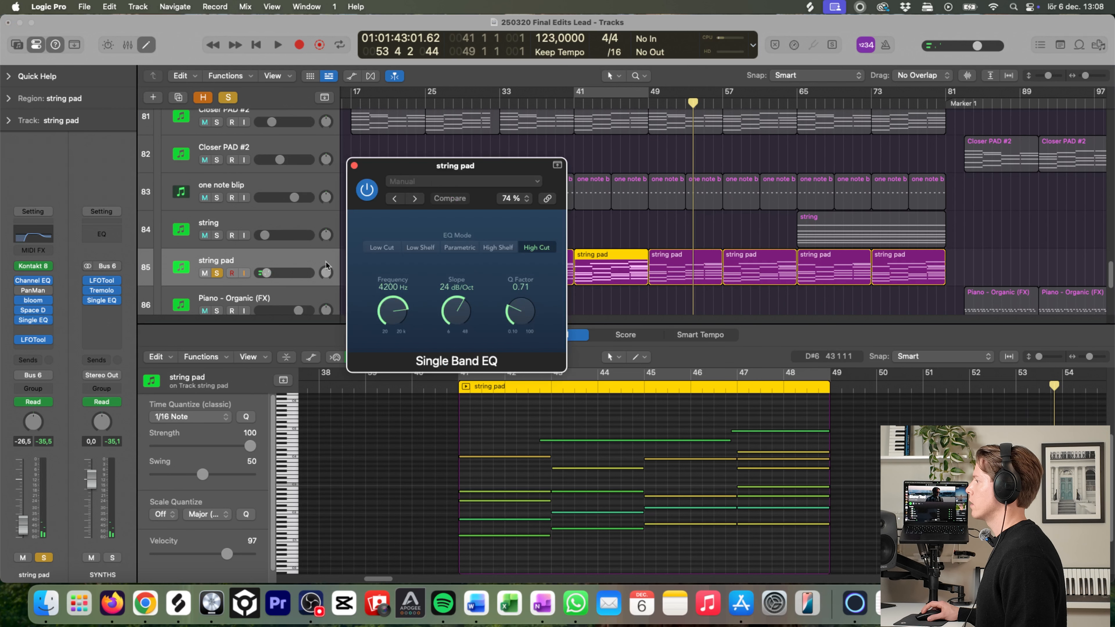
key("space")
left_click(661, 126)
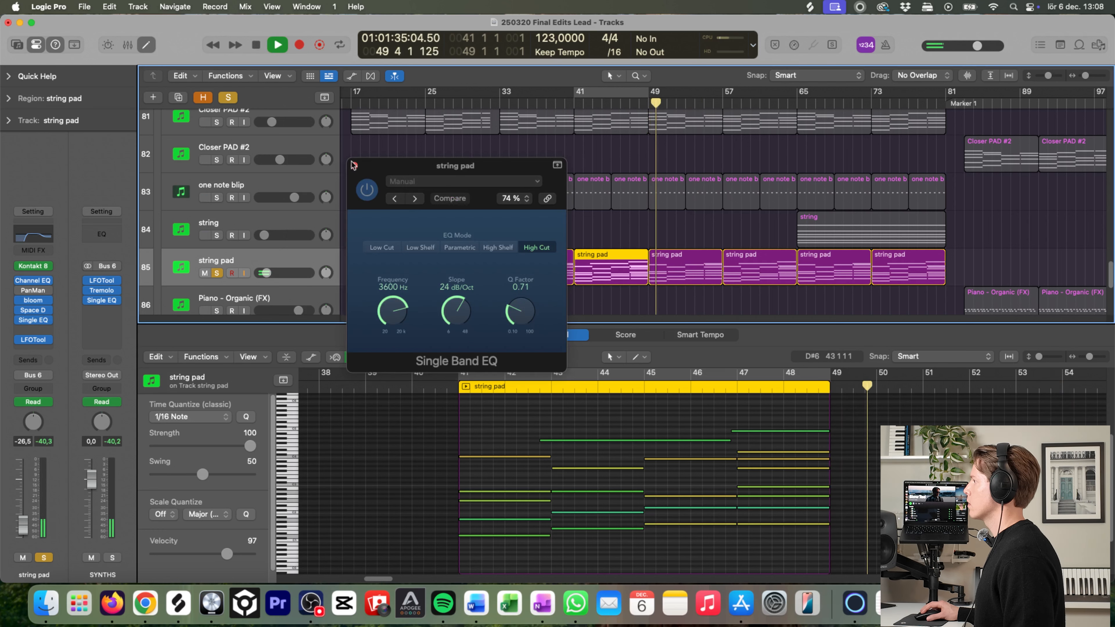
Step: Hide the plug-in window, show track automation, play the string pad from bar 33, and examine its Channel EQ curve
key("v")
key("a")
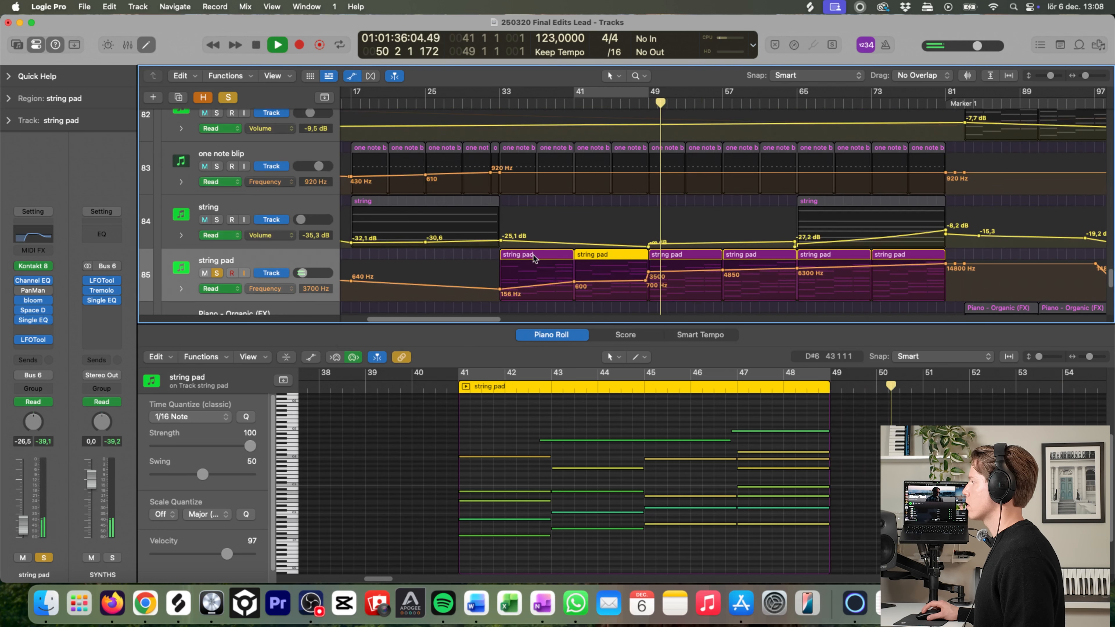
left_click(499, 102)
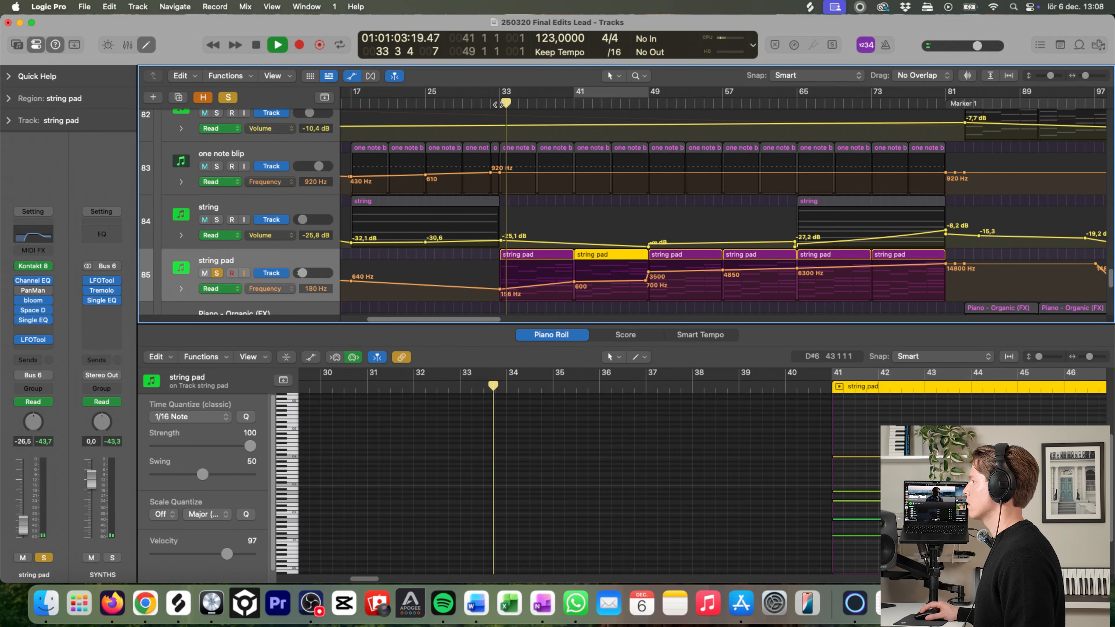
left_click(34, 237)
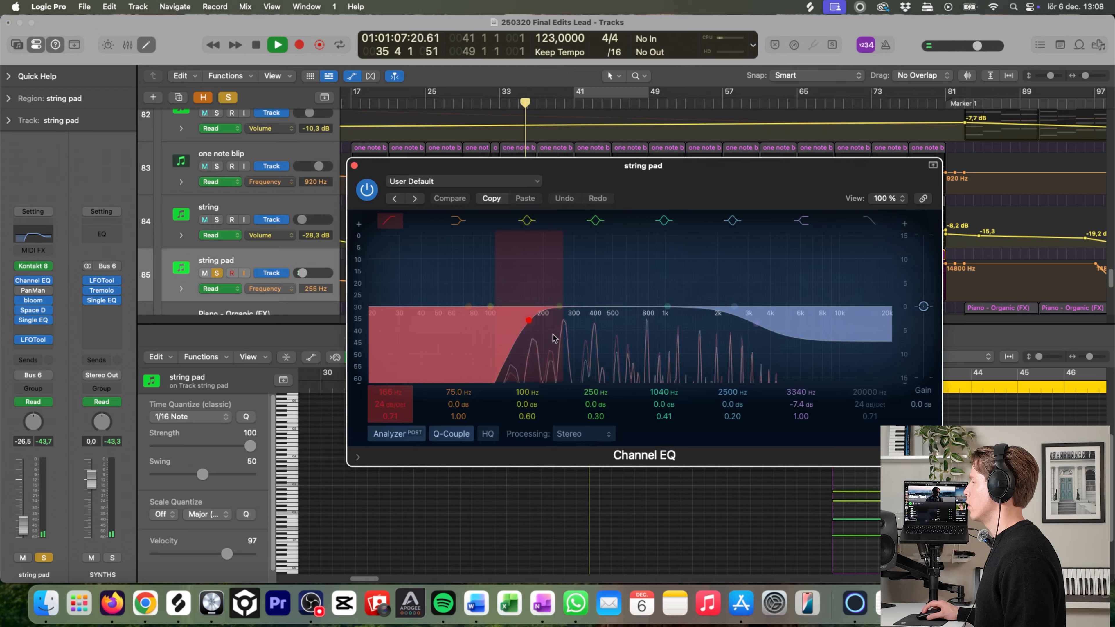
left_click(354, 166)
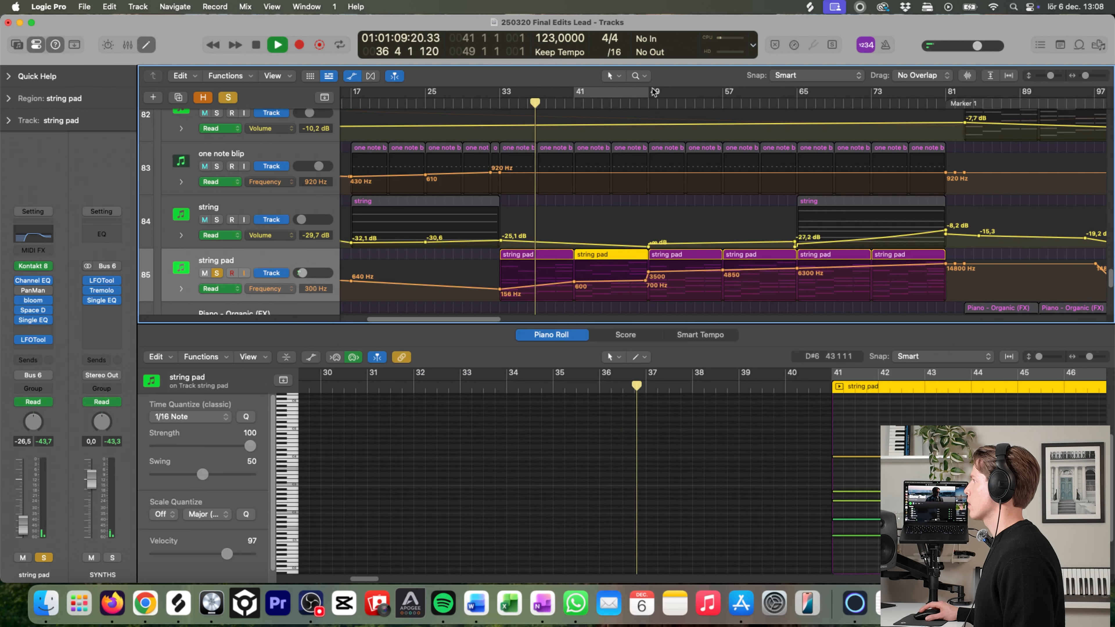
Step: Play the soloed string pad from bar 49, closing the piano roll and hiding the track automation
left_click(643, 103)
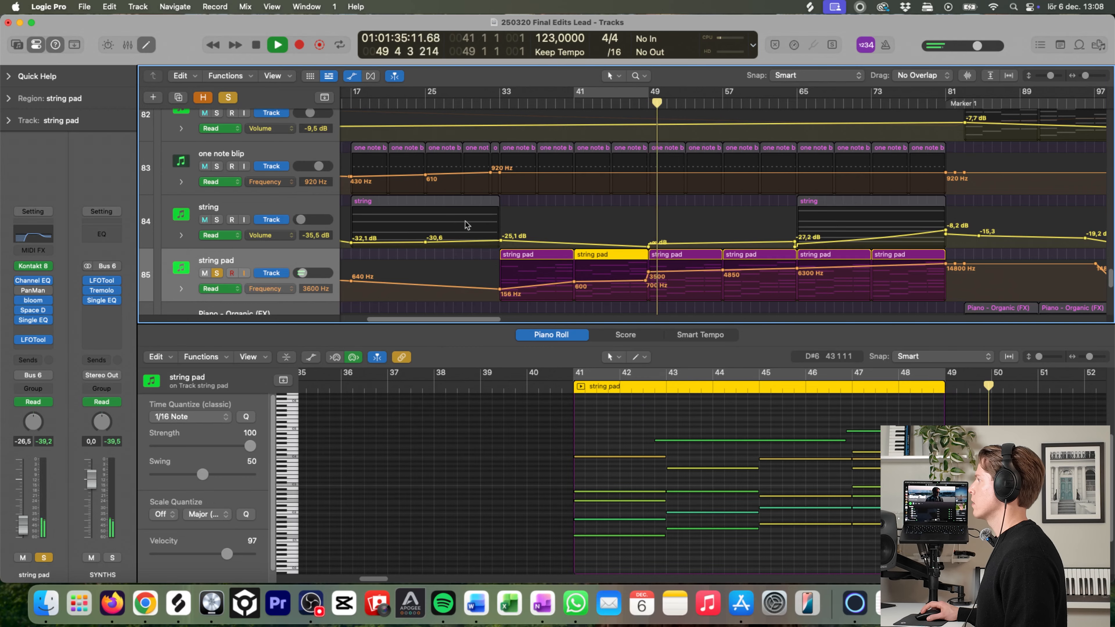
key("e")
scroll(643, 353, "up", 3)
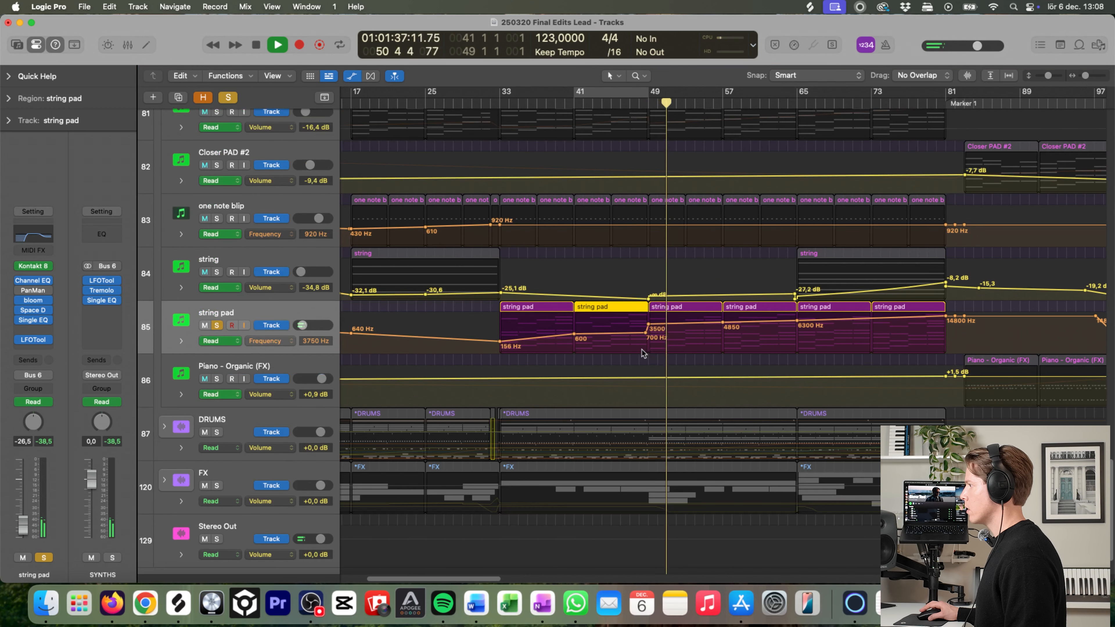
scroll(630, 390, "up", 3)
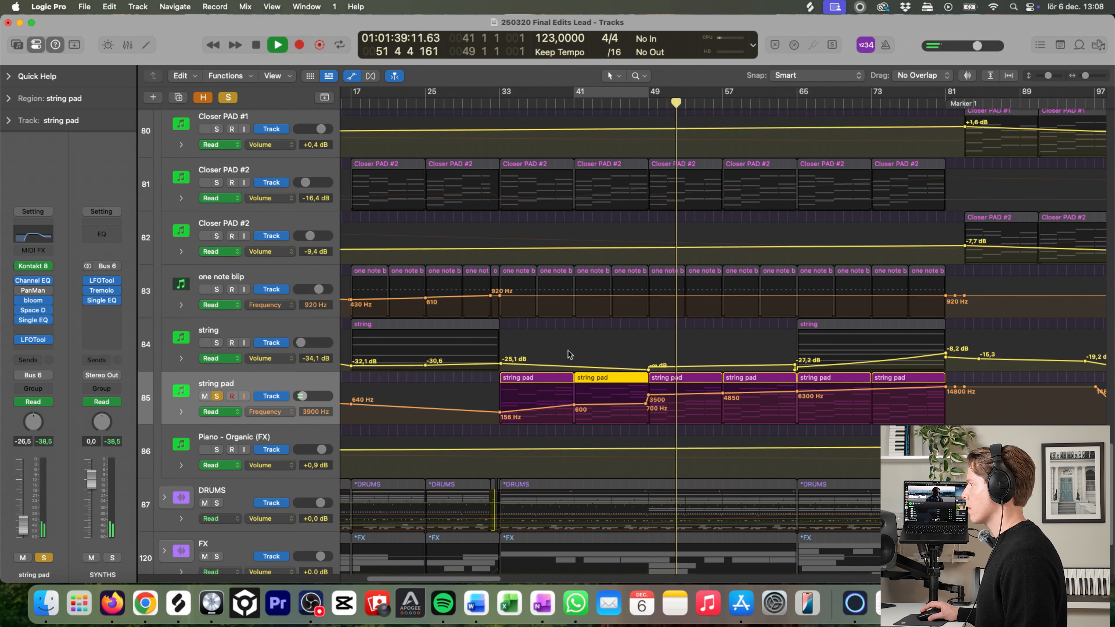
scroll(605, 401, "up", 2)
key("a")
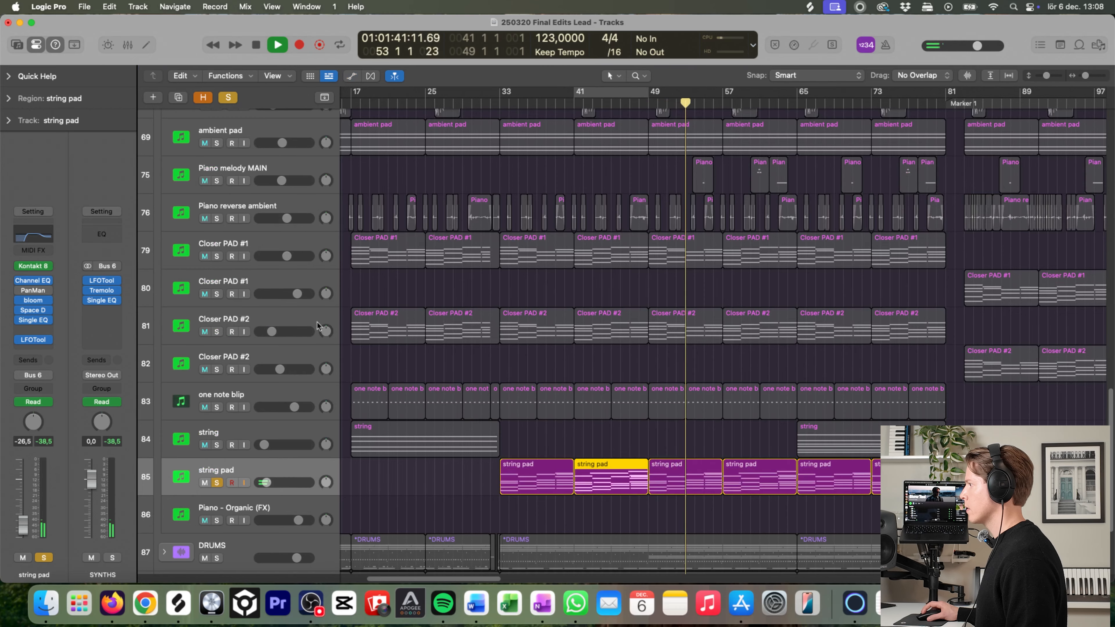
Step: Audition Closer PAD #2 on track 81 and Closer PAD #1 on track 79 together with the string pad, clearing all solos at the end
left_click(219, 333)
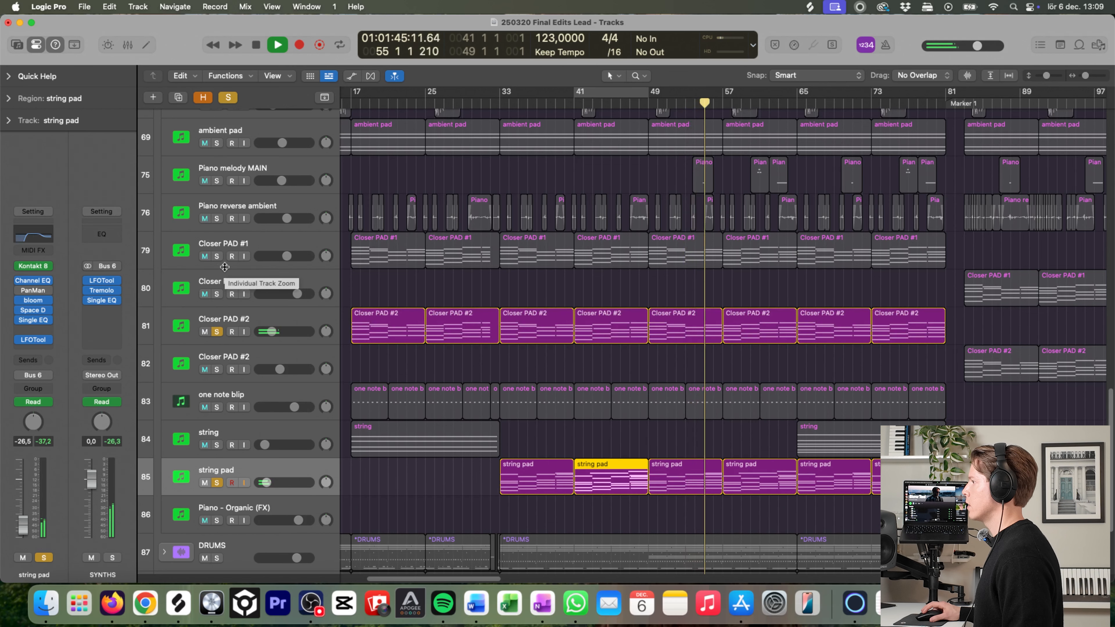
left_click(217, 256)
left_click(244, 239)
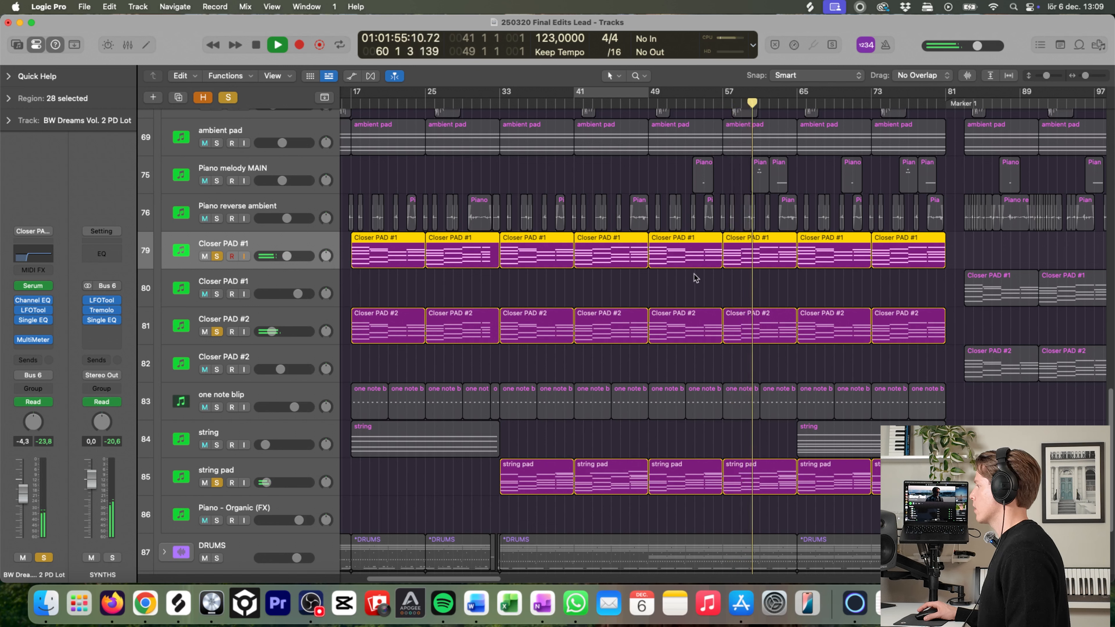
key("space")
left_click(230, 100)
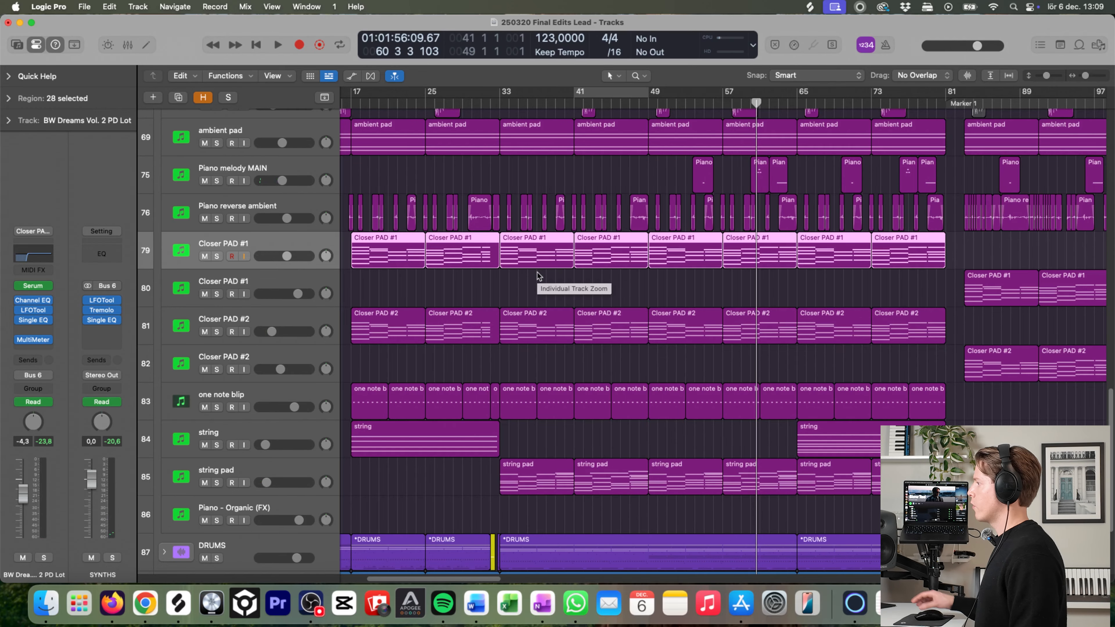
Step: Set the cycle range from bar 33 to bar 49
key("super+Left")
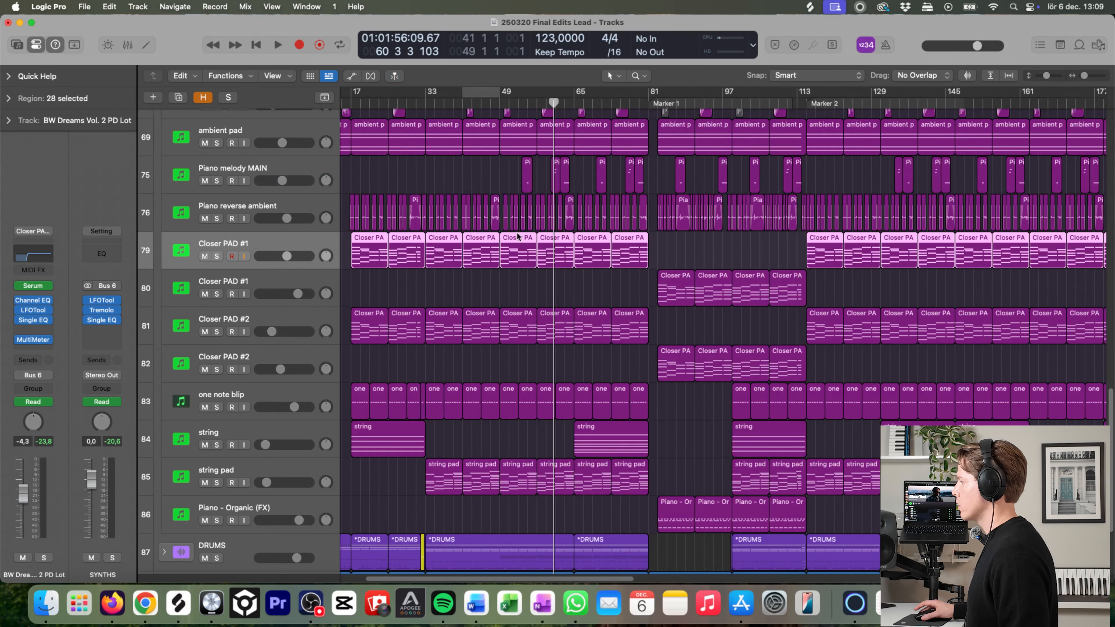
left_click_drag(477, 582, 451, 582)
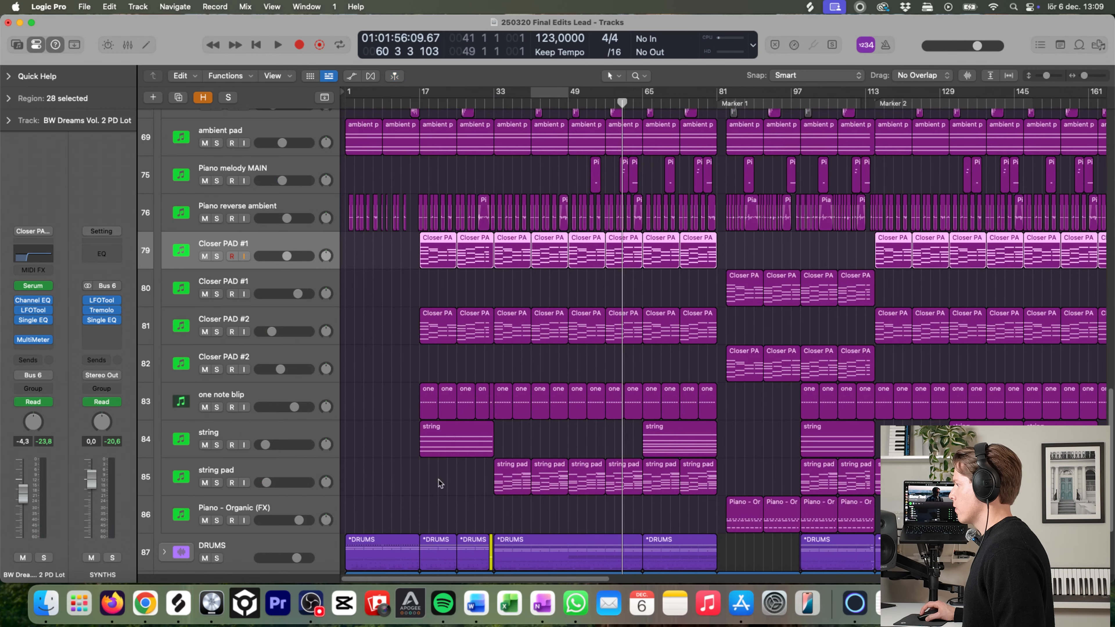
scroll(476, 355, "down", 1)
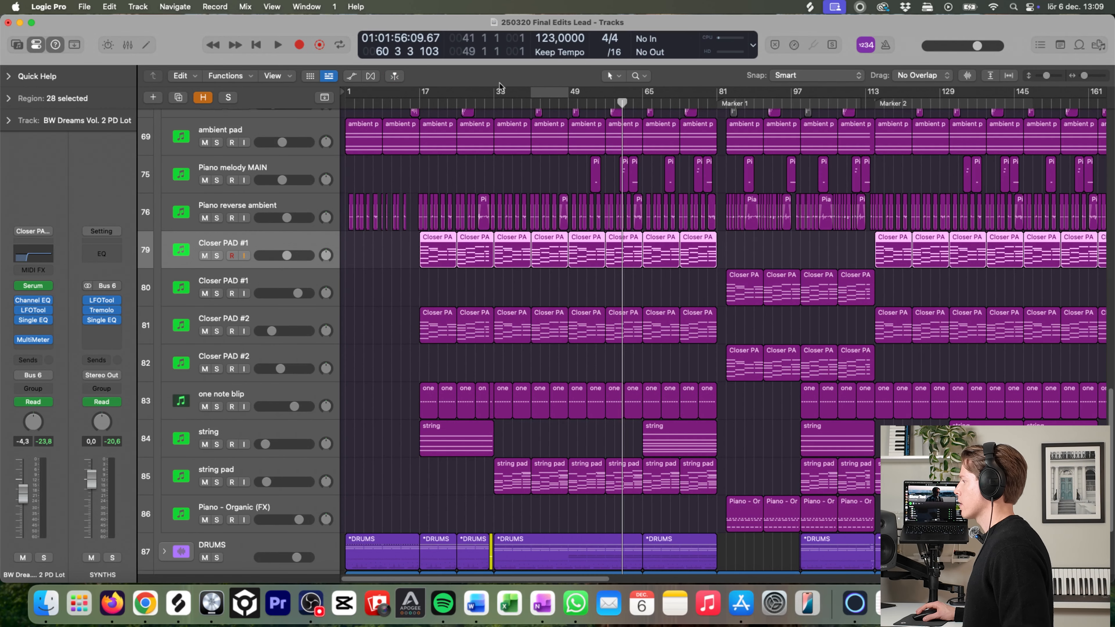
left_click_drag(496, 92, 569, 92)
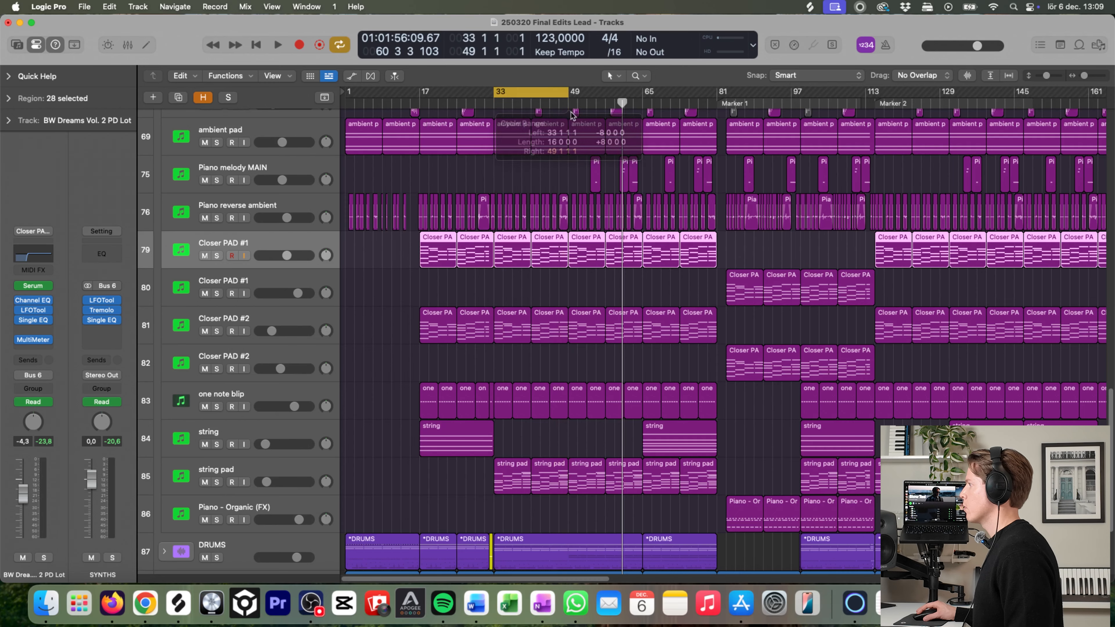
Step: Solo the one note blip track and play it from the start of the cycle range
scroll(563, 329, "down", 2)
scroll(563, 328, "down", 2)
left_click(557, 399)
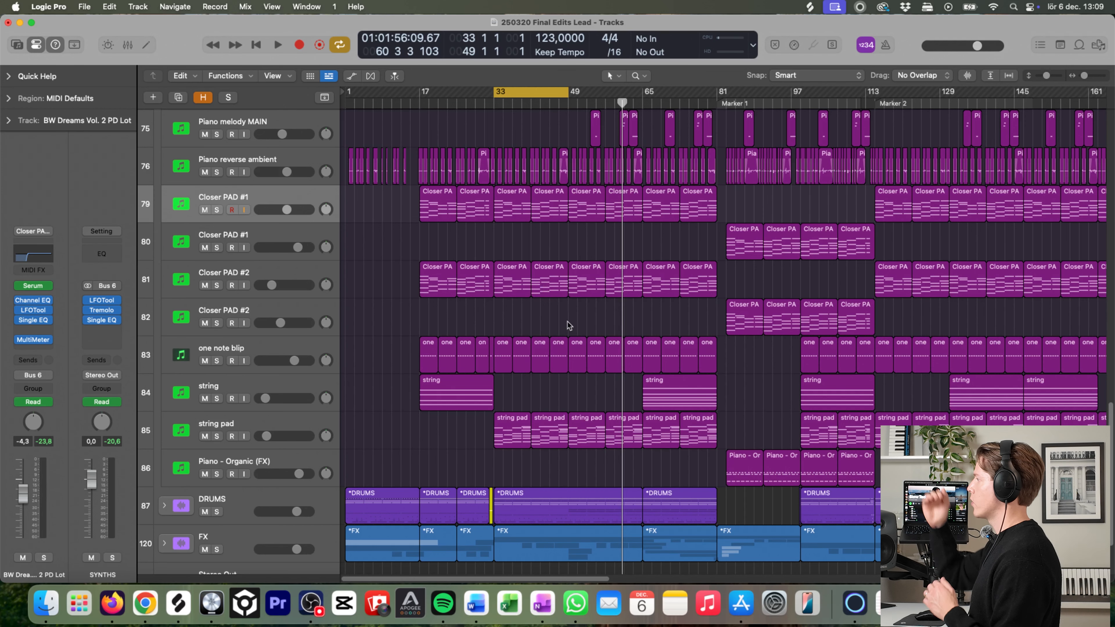
left_click(217, 361)
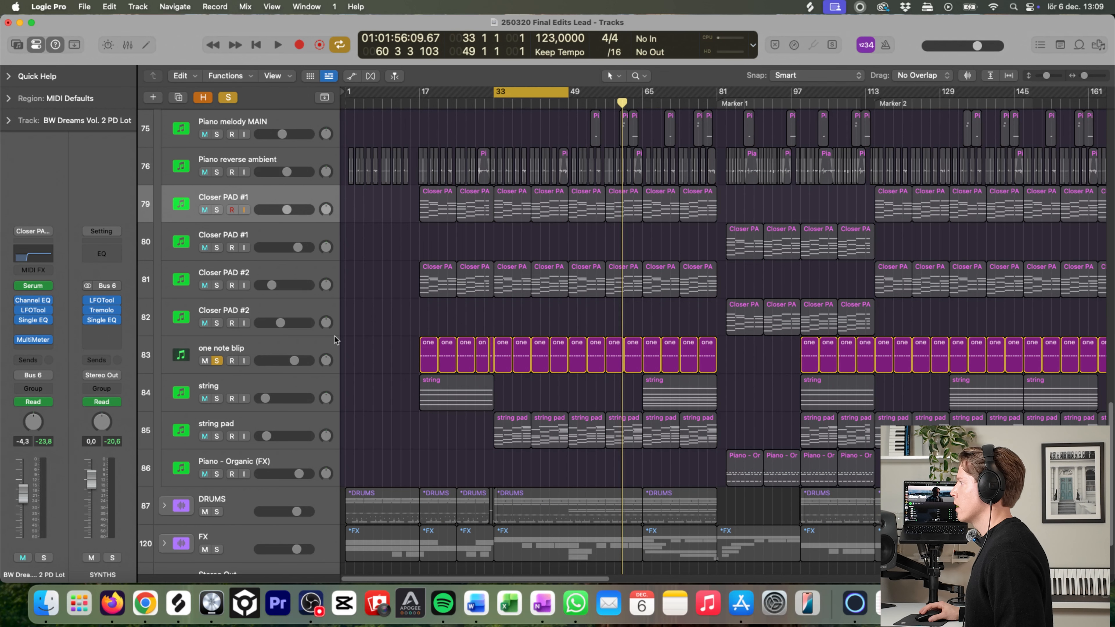
key("space")
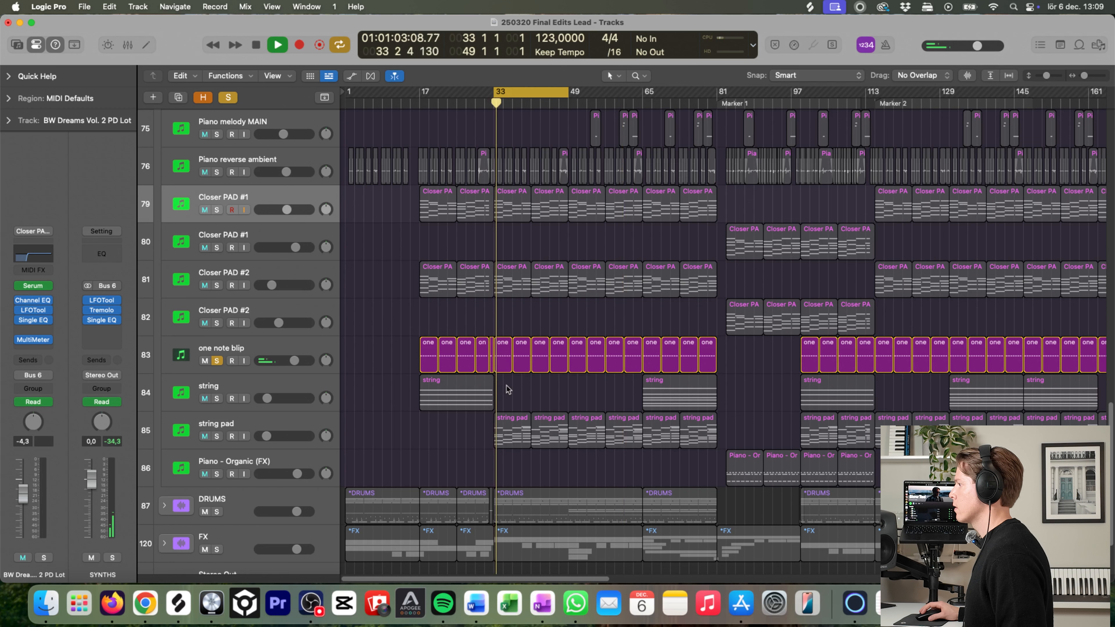
Step: Examine the one note blip regions between bars 33 and 49 up close and return to the full project overview
left_click_drag(429, 415, 613, 333)
left_click(294, 246)
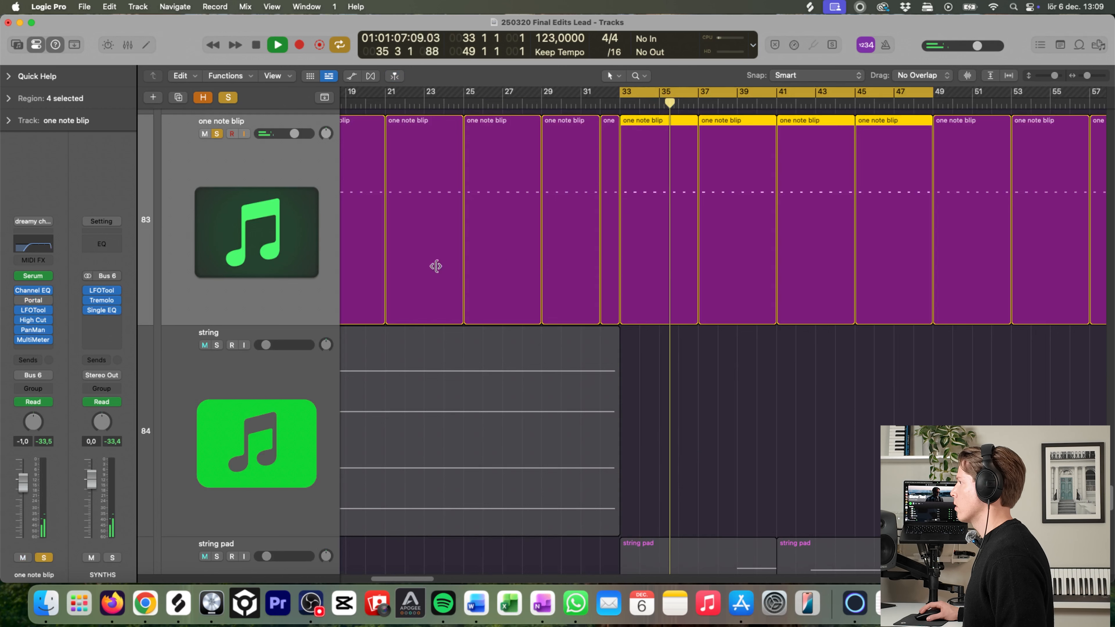
left_click(739, 261, "ctrl+alt")
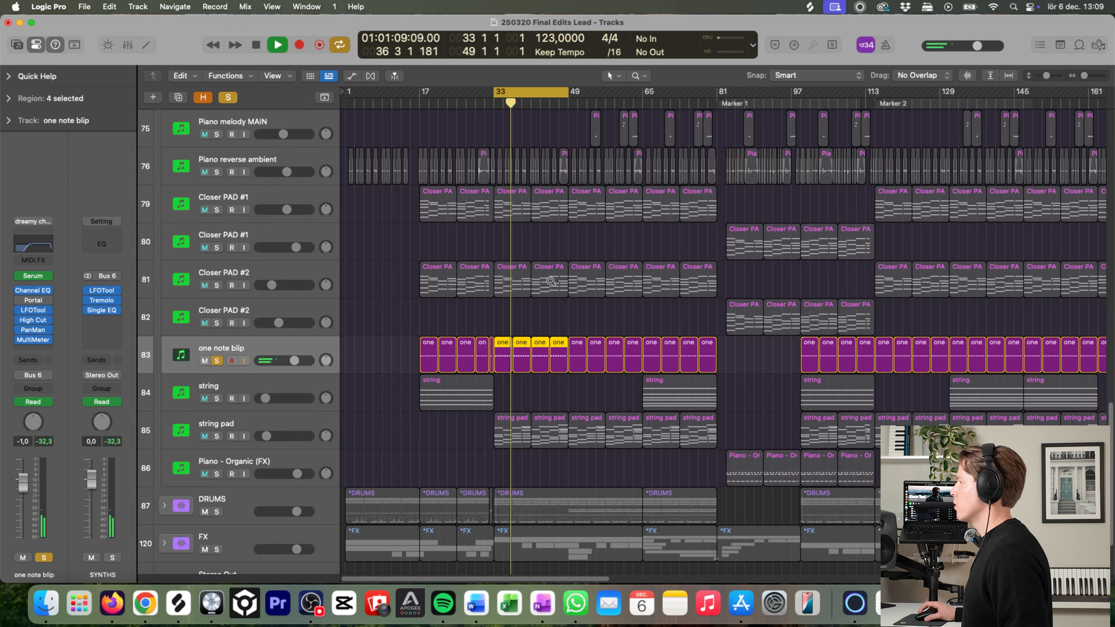
left_click(547, 282, "ctrl+alt")
left_click(385, 249, "ctrl+alt")
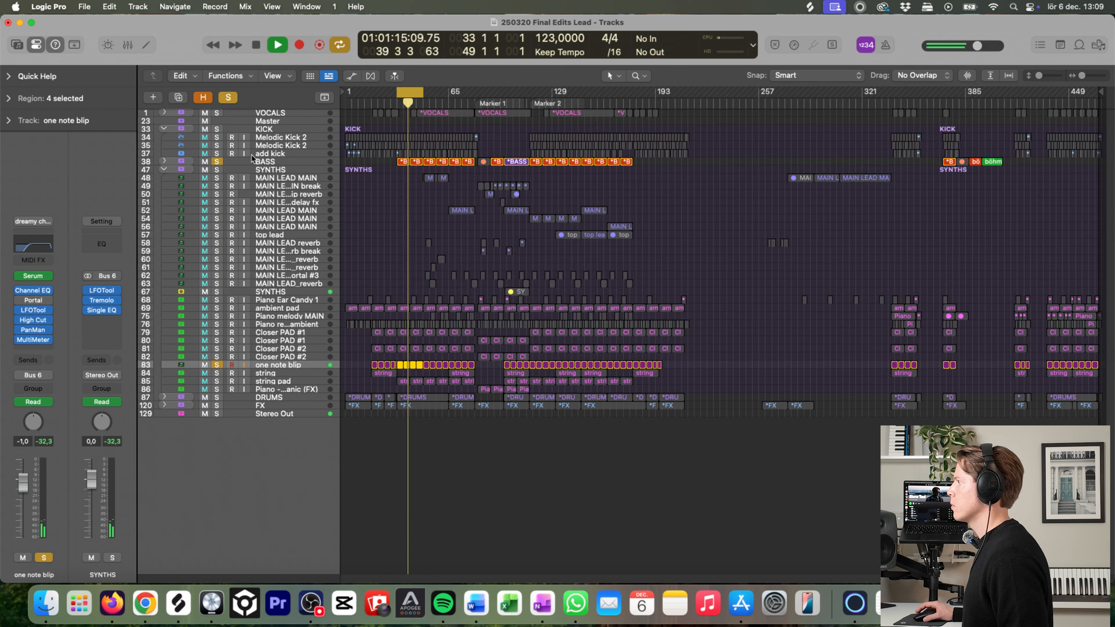
Step: Audition the one note blip with BASS, KICK and DRUMS soloed alongside it, keeping the Logic Pro project in front
left_click(216, 130)
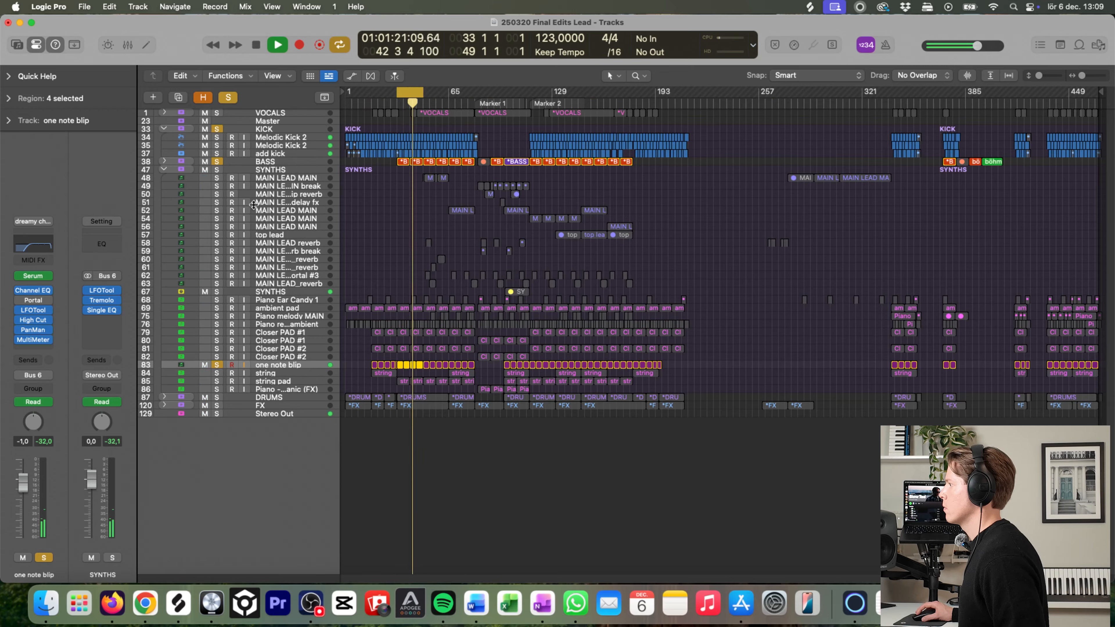
left_click(217, 397)
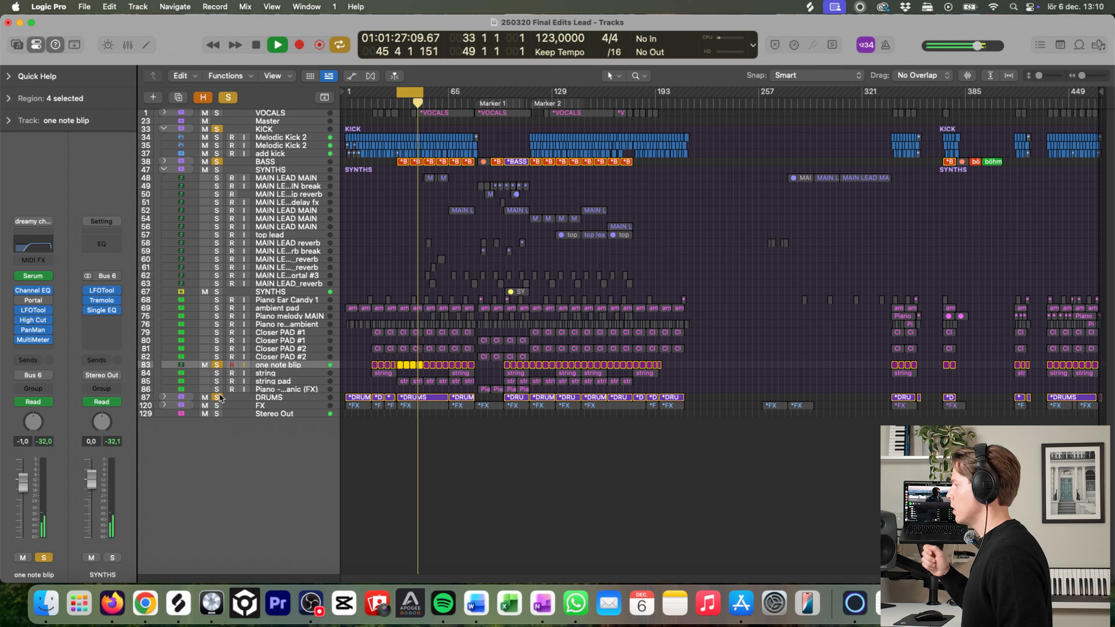
key("super+Tab")
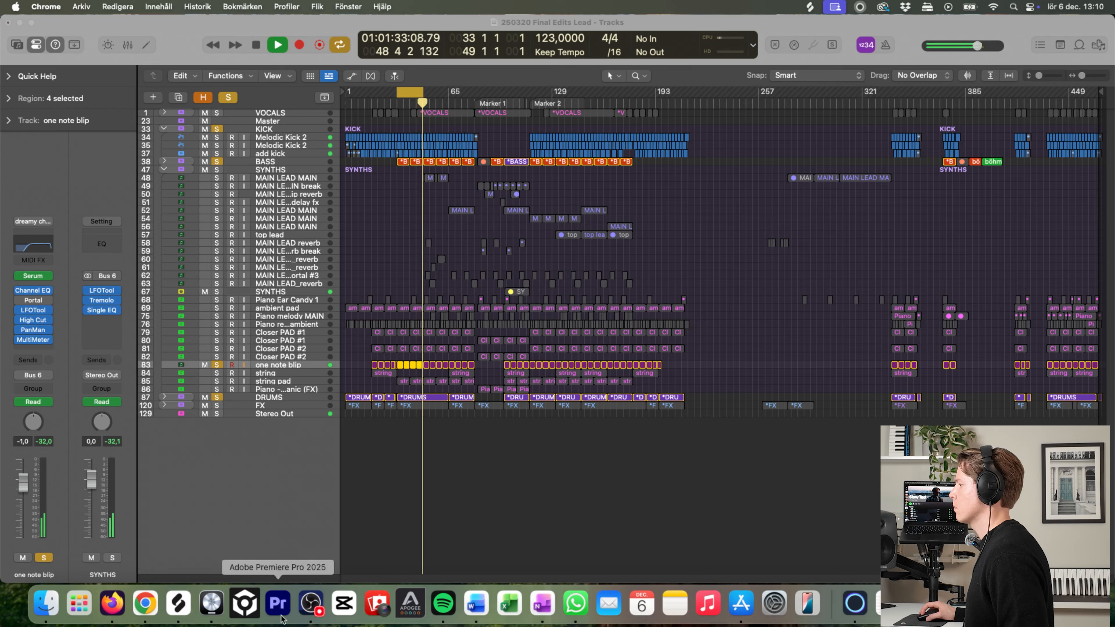
left_click(219, 610)
Step: Remove the kick and other group solos so only one note blip remains soloed, and play it from bar 33
key("space")
left_click(217, 154)
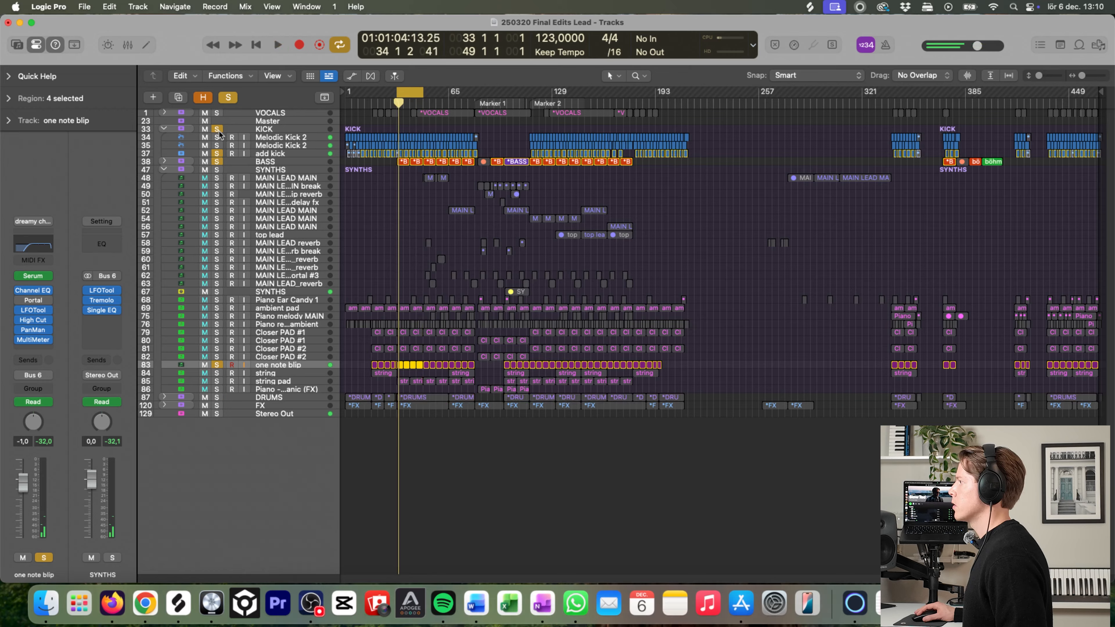
left_click(218, 154)
left_click(217, 129)
key("space")
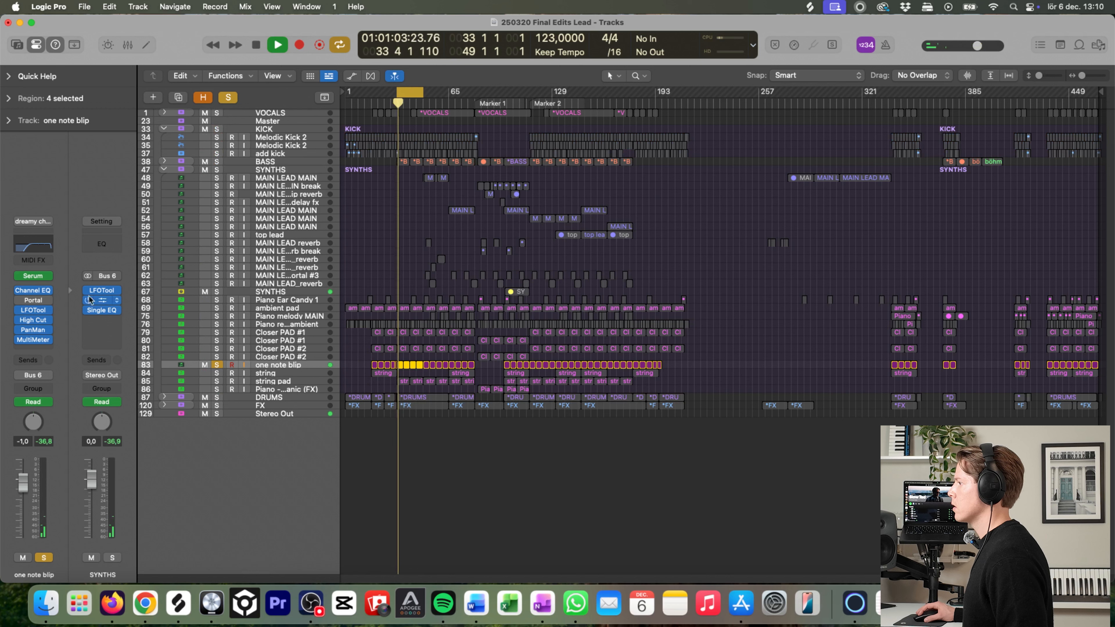
Step: Examine the PanMan settings on the one note blip track, including its width, and close the plug-in window
left_click(39, 330)
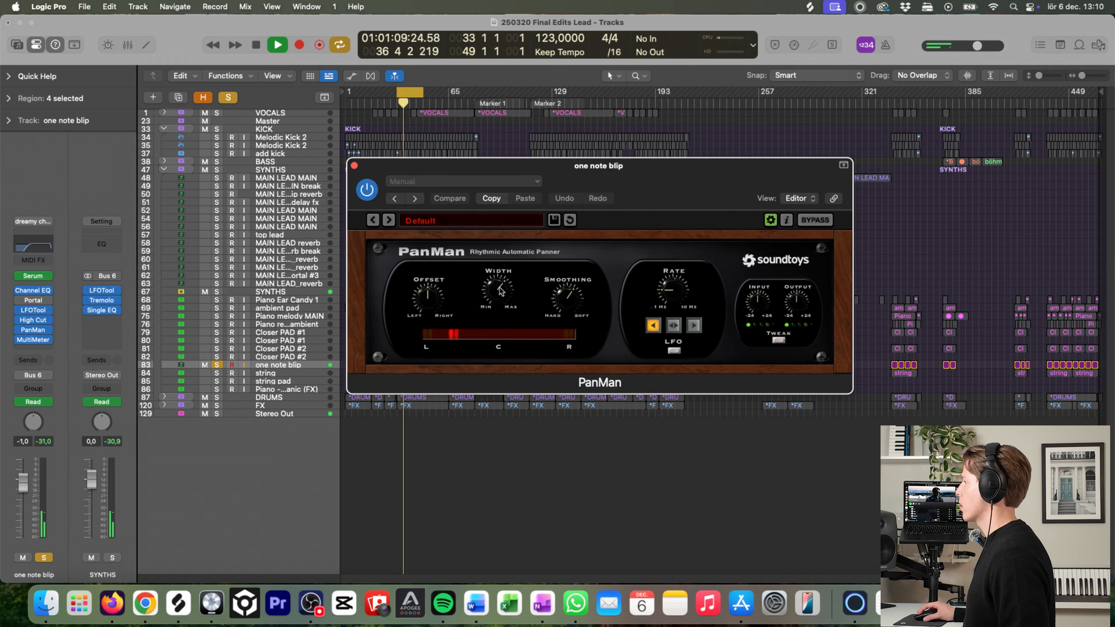
left_click_drag(487, 277, 498, 286)
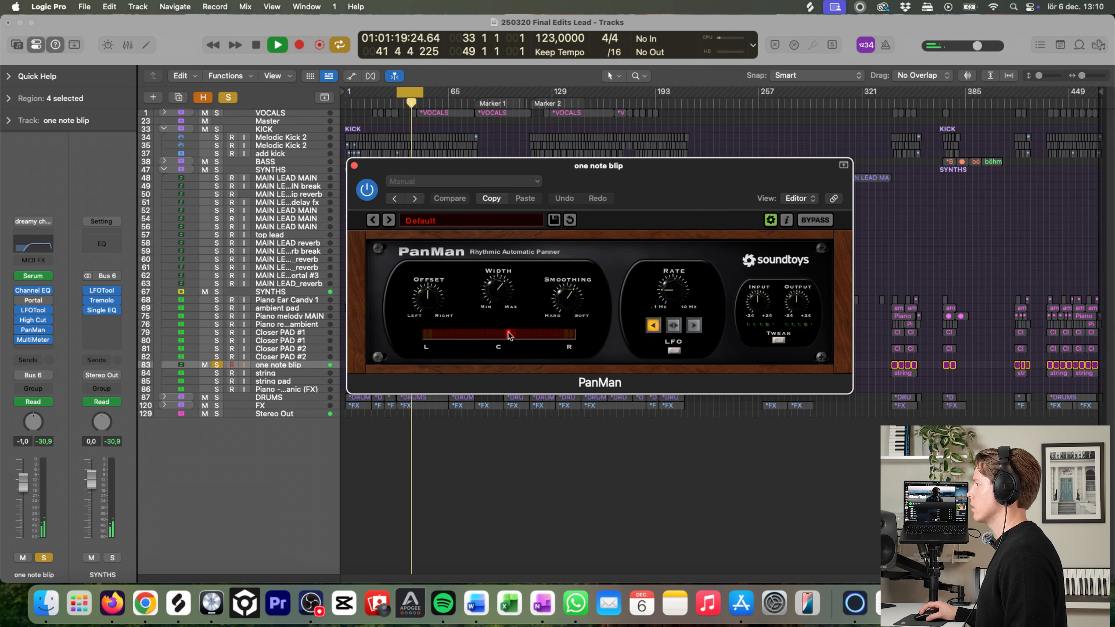
left_click(354, 166)
Step: Move the solo from one note blip to the ambient pad track and play it from bar 33
key("space")
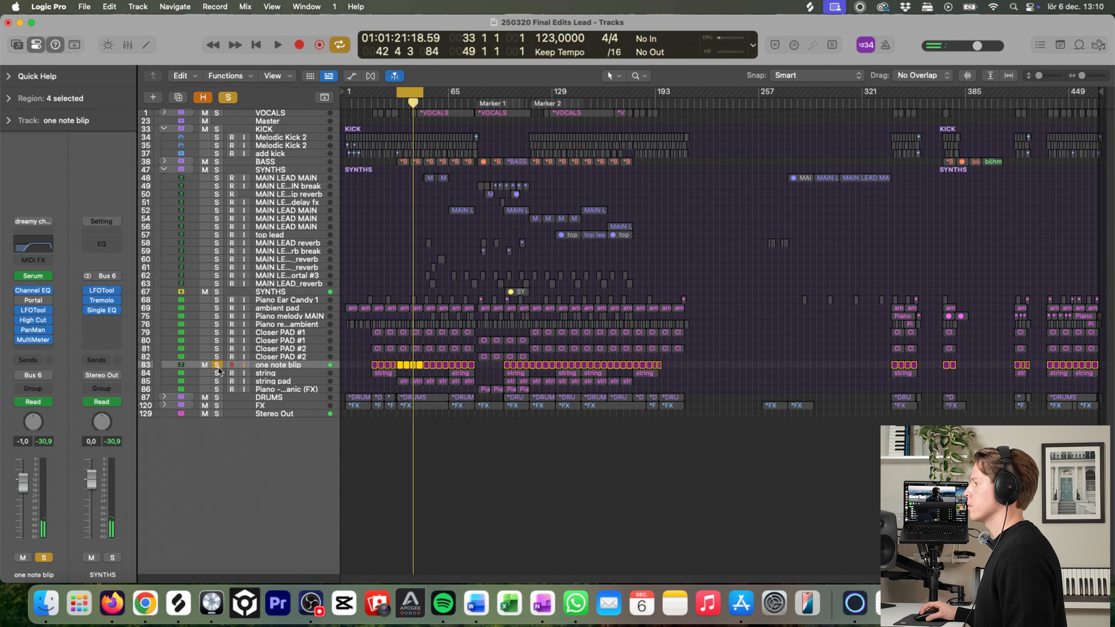
left_click(217, 365)
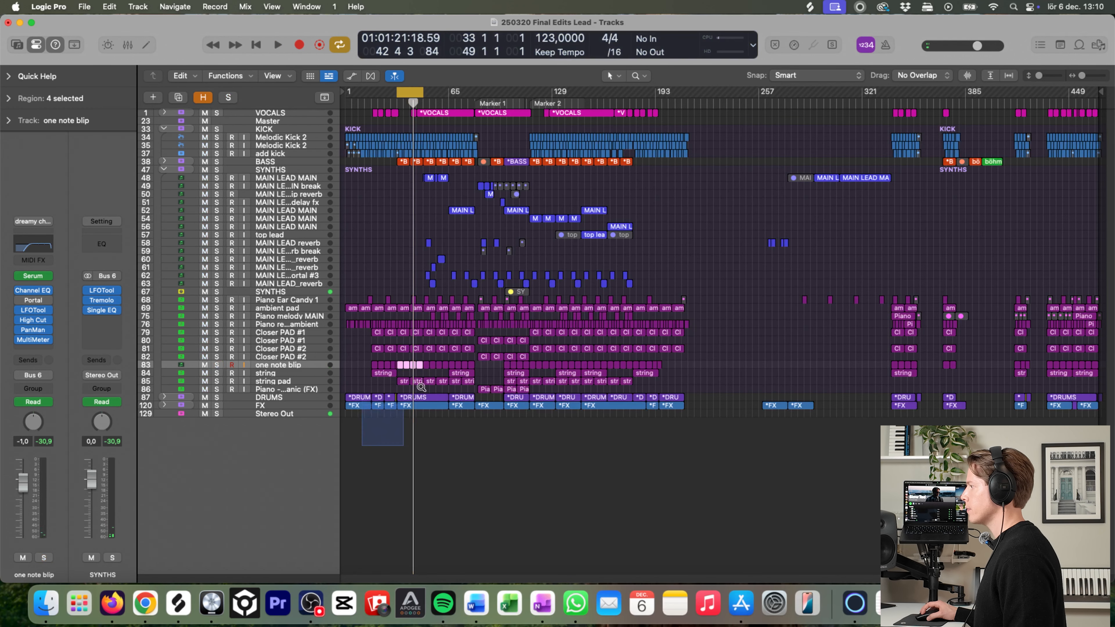
left_click_drag(382, 427, 545, 274)
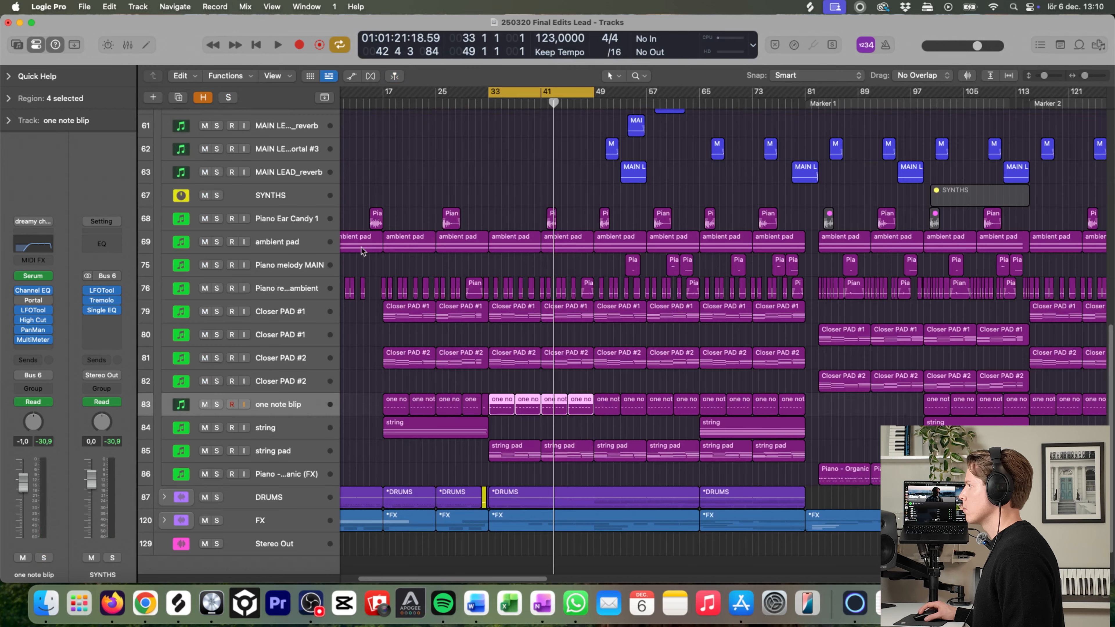
left_click(281, 245)
left_click(217, 242)
key("space")
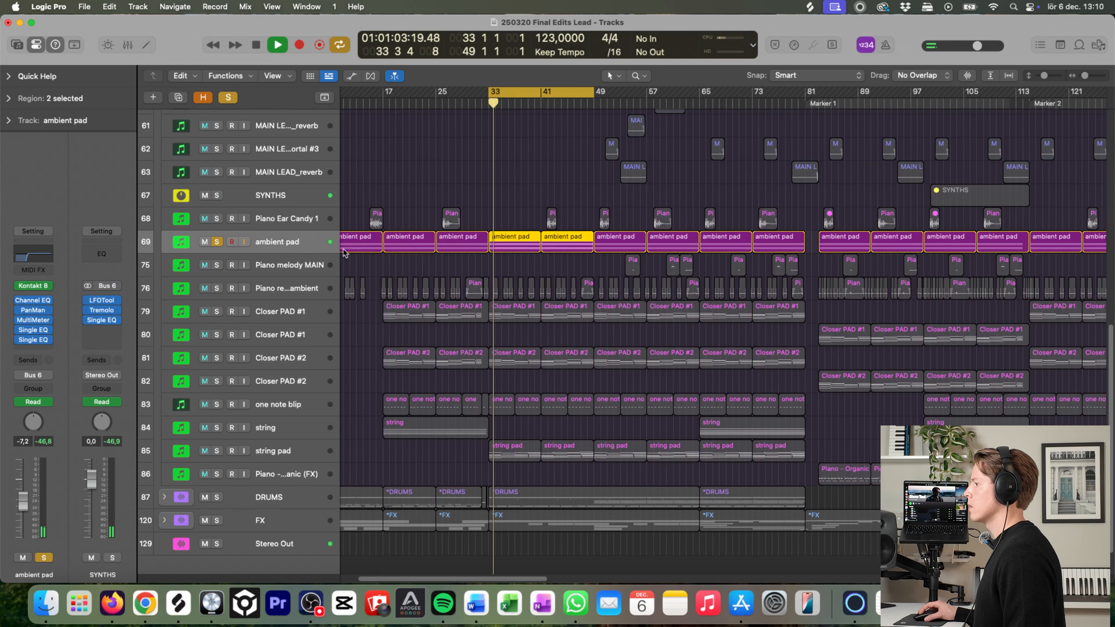
Step: Show the track automation and extend the cycle range to bar 81, playing the ambient pad from bar 49
key("a")
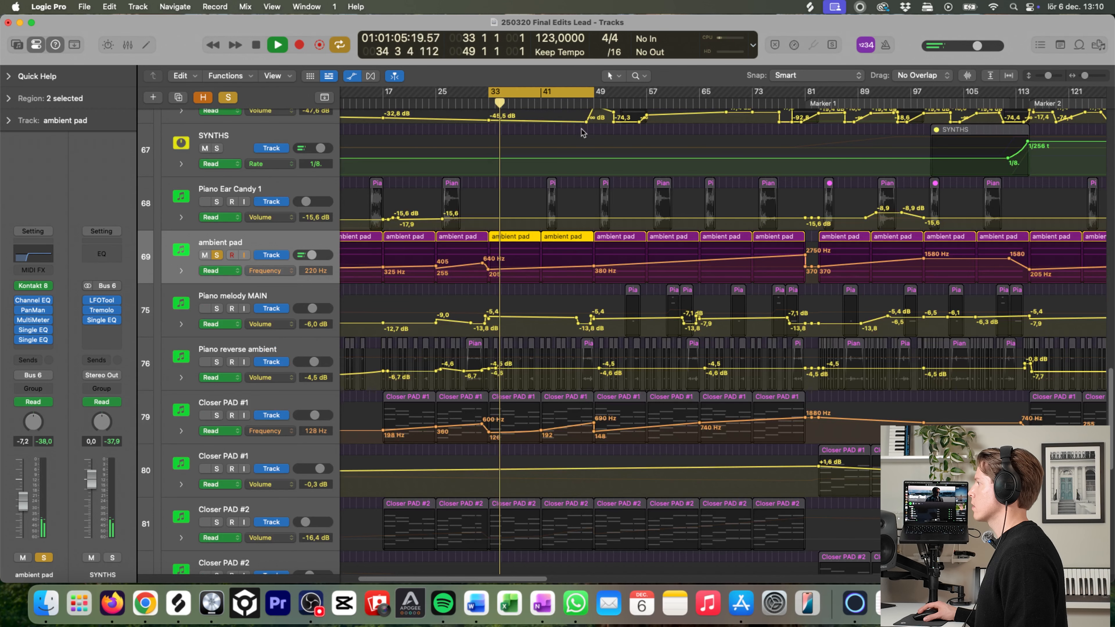
left_click_drag(593, 97, 806, 99)
left_click(596, 101)
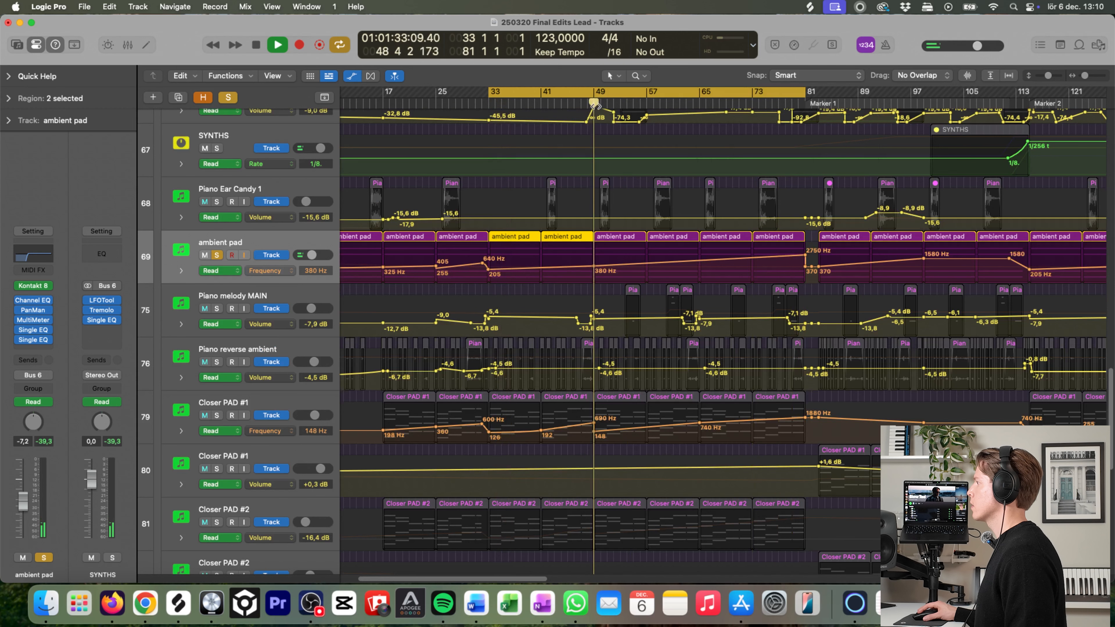
Step: Hide the automation and view the notes of the ambient pad region at bar 49 in the piano roll
key("a")
left_click(610, 263)
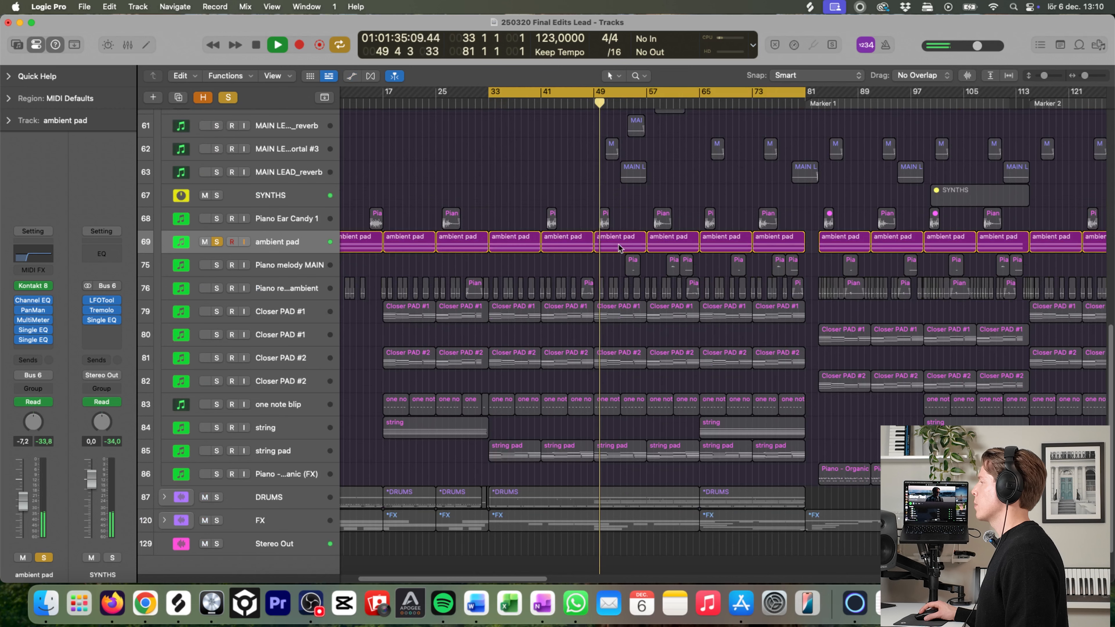
double_click(622, 242)
scroll(658, 479, "right", 10)
scroll(579, 487, "up", 1)
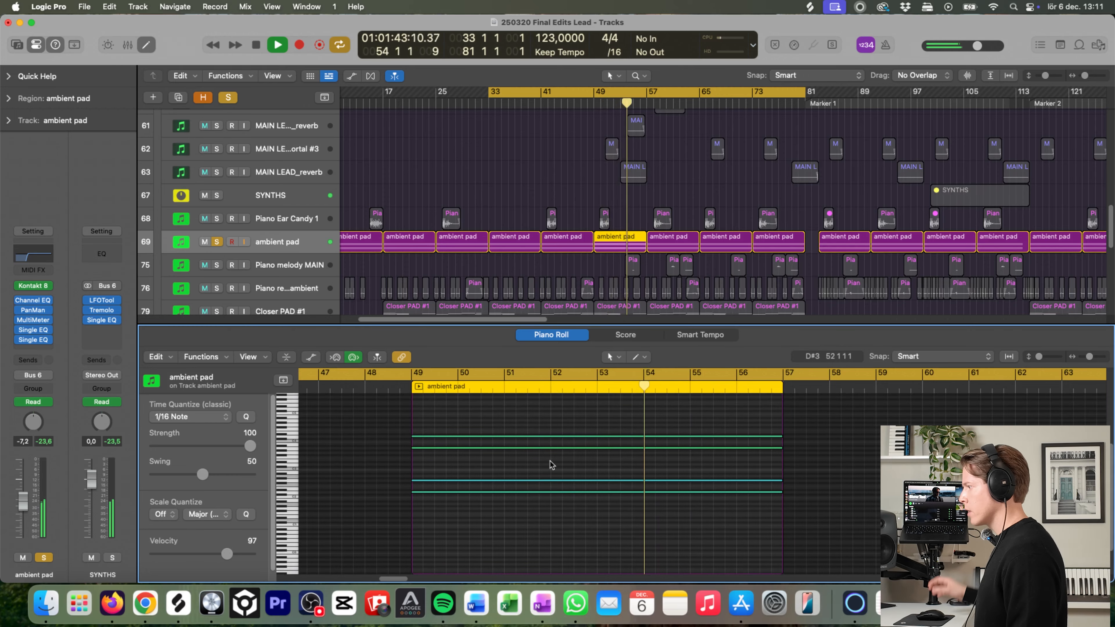
Step: Select the ambient pad regions in the cycle range and examine the track's filter frequency automation across the whole song
left_click(334, 245)
key("a")
key("super+Down")
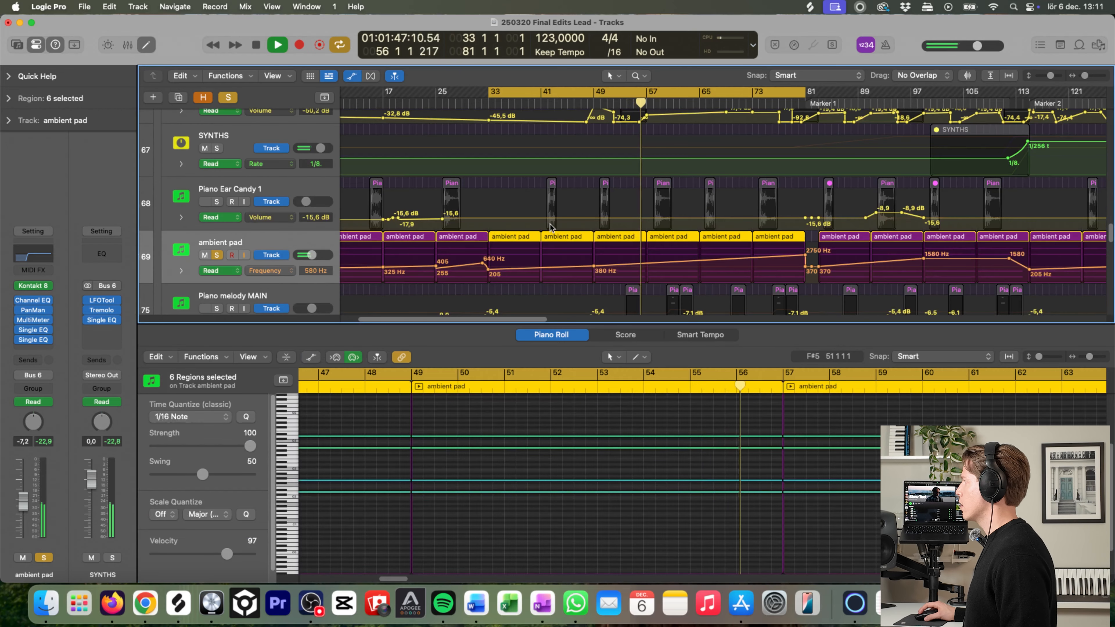
key("super+Left")
key("super+Left")
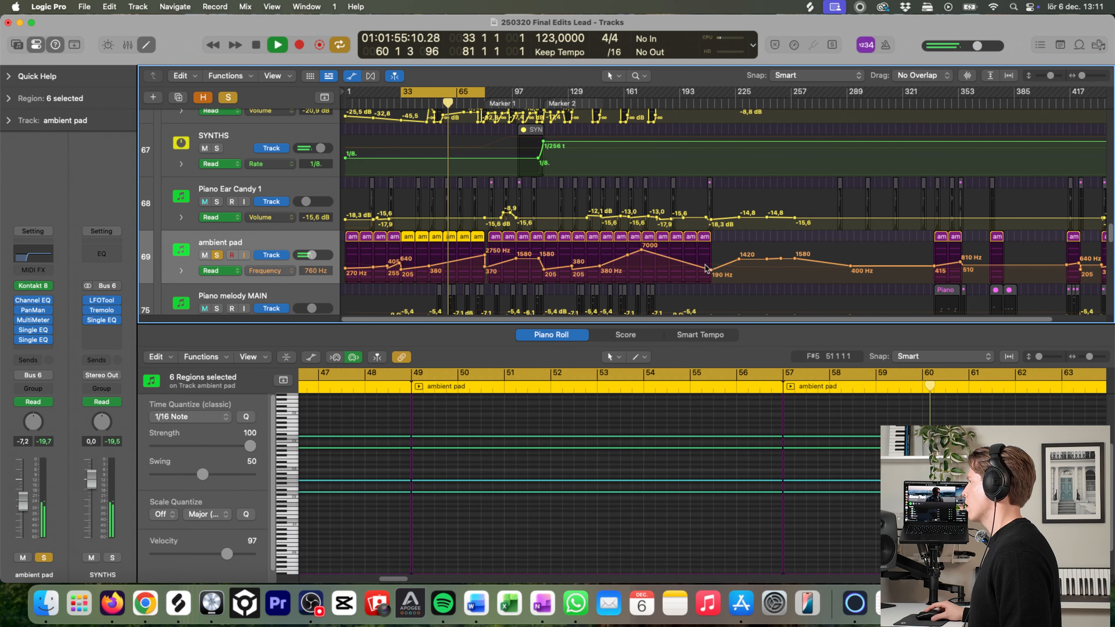
Step: Open the ambient pad's Kontakt 8 instrument, examine the loaded Ólafur Arnalds Composer Toolkit patch, and close the window
left_click(32, 286)
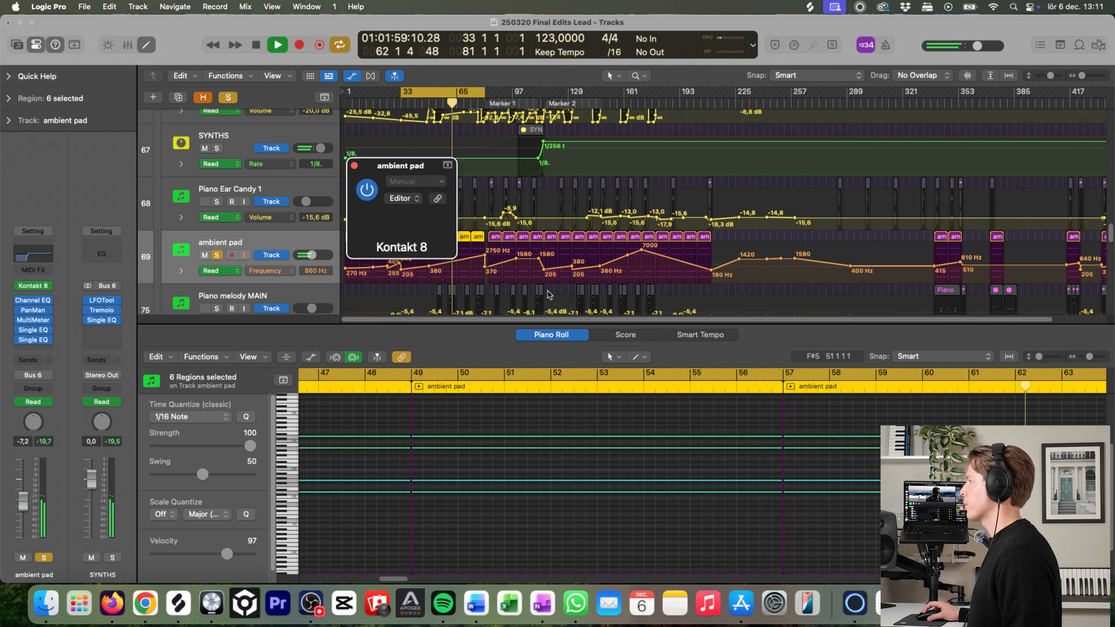
left_click_drag(503, 167, 493, 121)
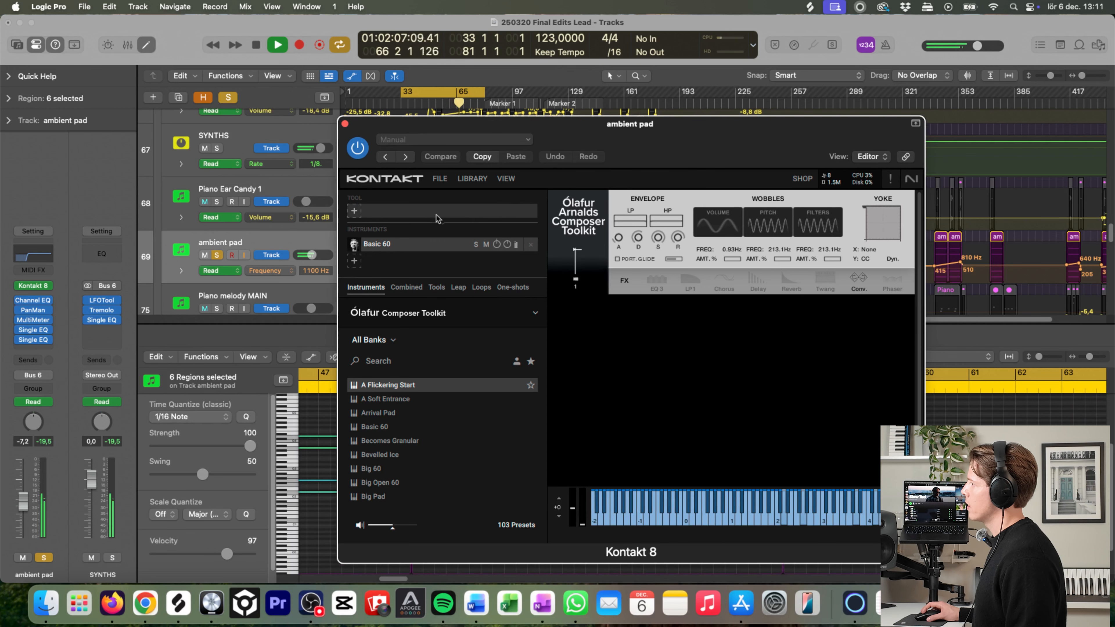
left_click_drag(369, 128, 467, 125)
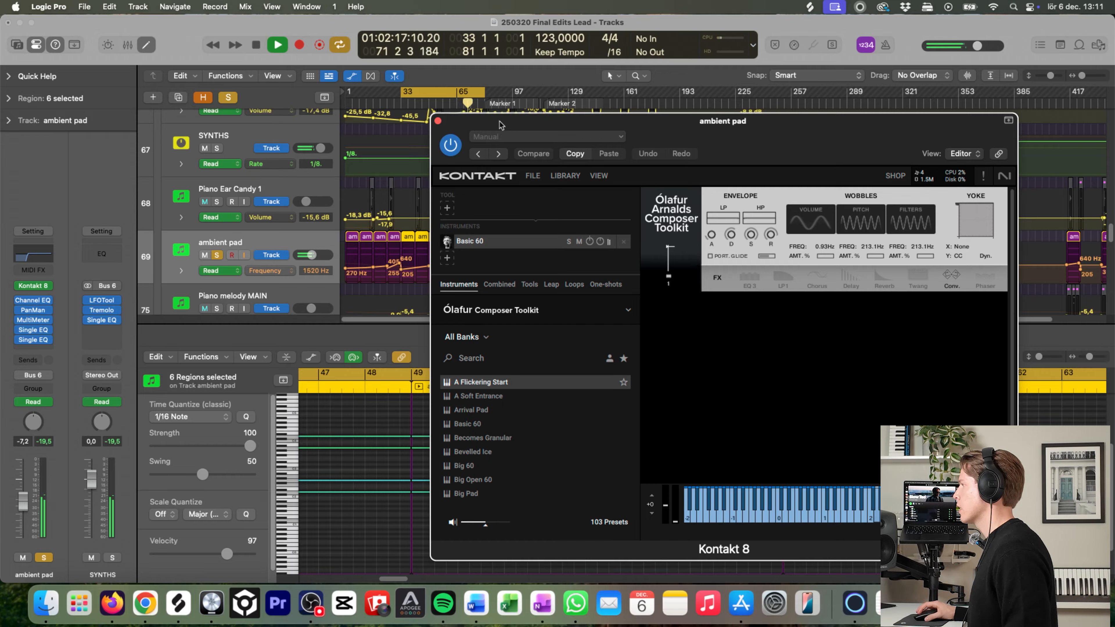
left_click(438, 122)
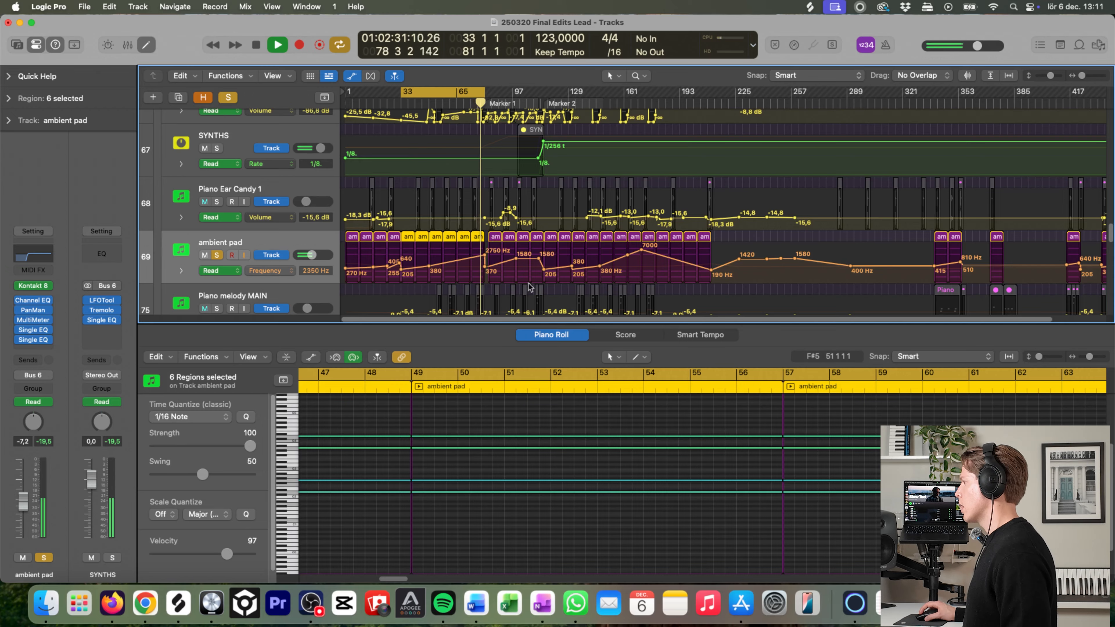
Step: Examine the ambient pad's notes from bar 33 to bar 81 in the piano roll and compare them with the track's frequency automation
left_click(586, 409)
key("super+Left")
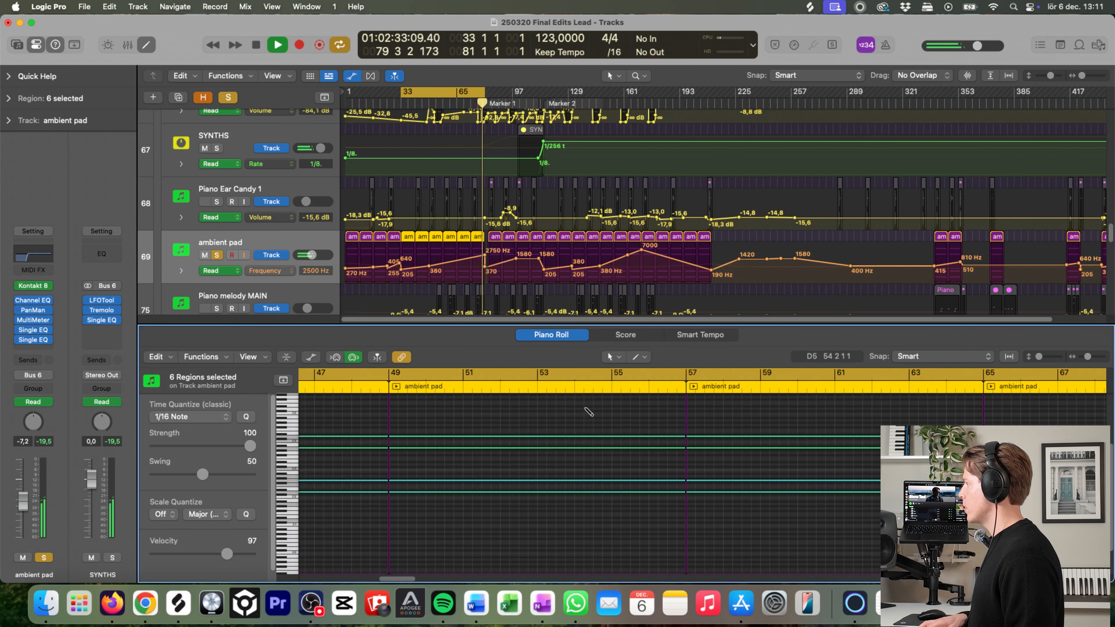
key("super+Left")
key("super+Left")
key("super+Left")
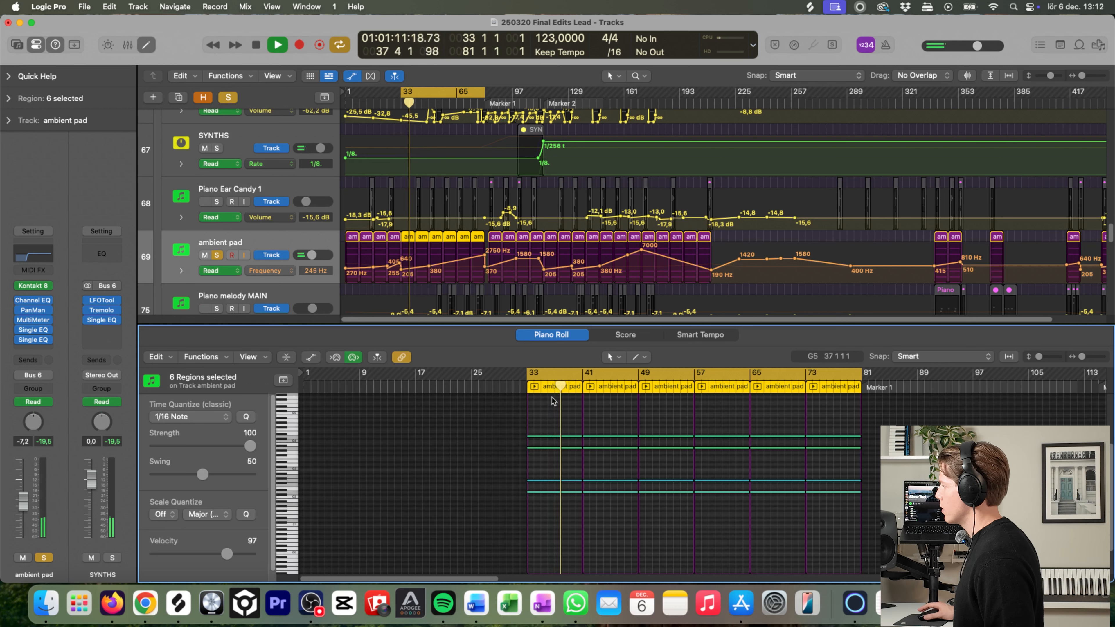
scroll(446, 249, "down", 1)
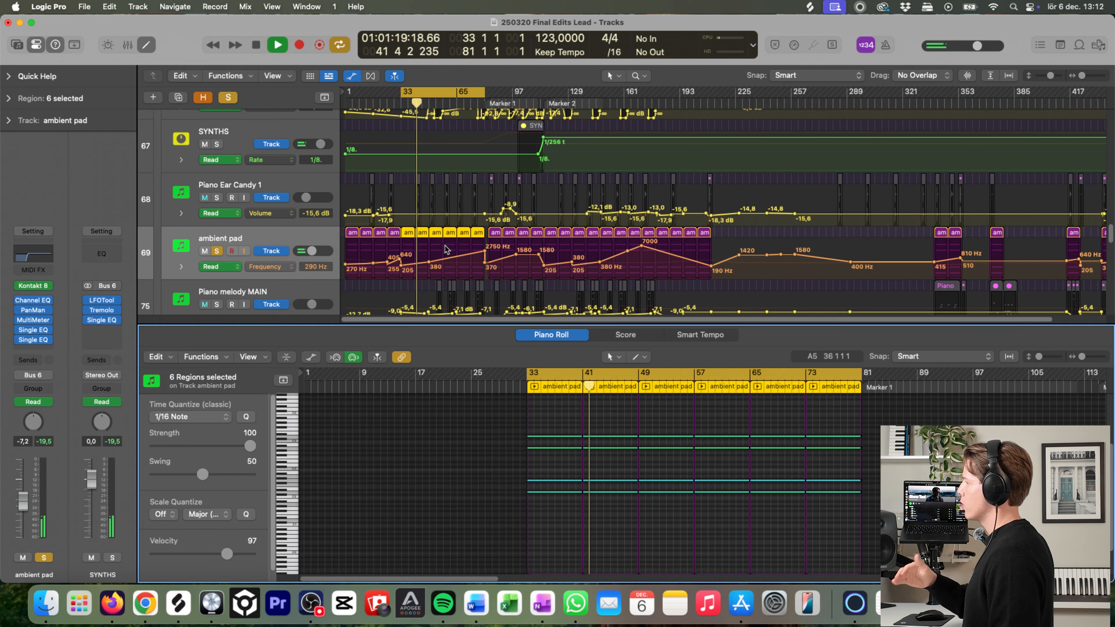
scroll(460, 232, "down", 1)
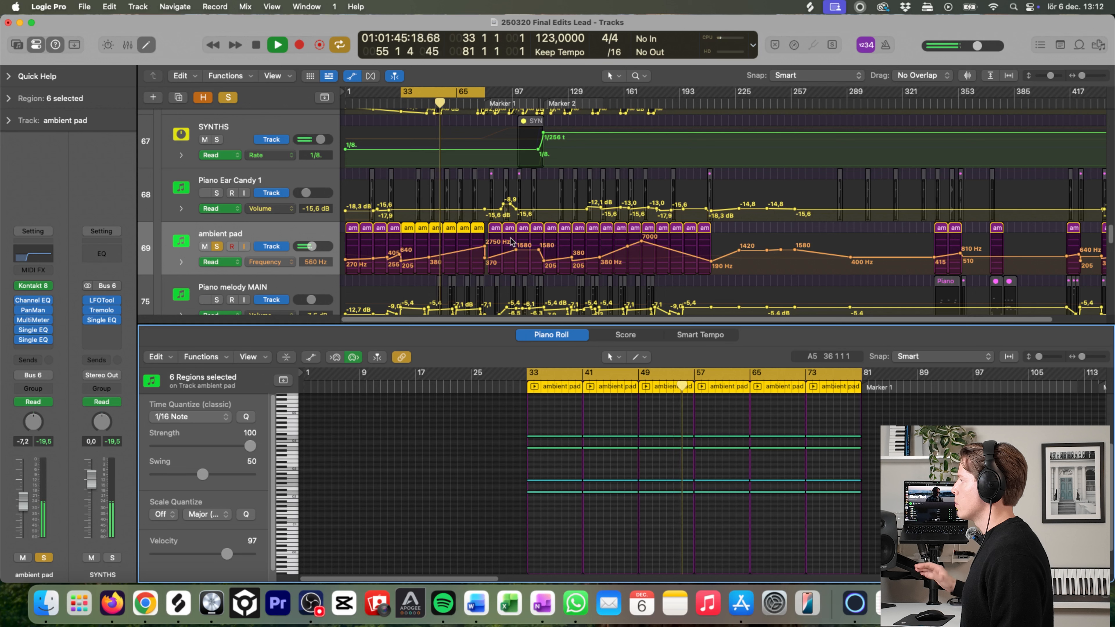
scroll(461, 233, "down", 3)
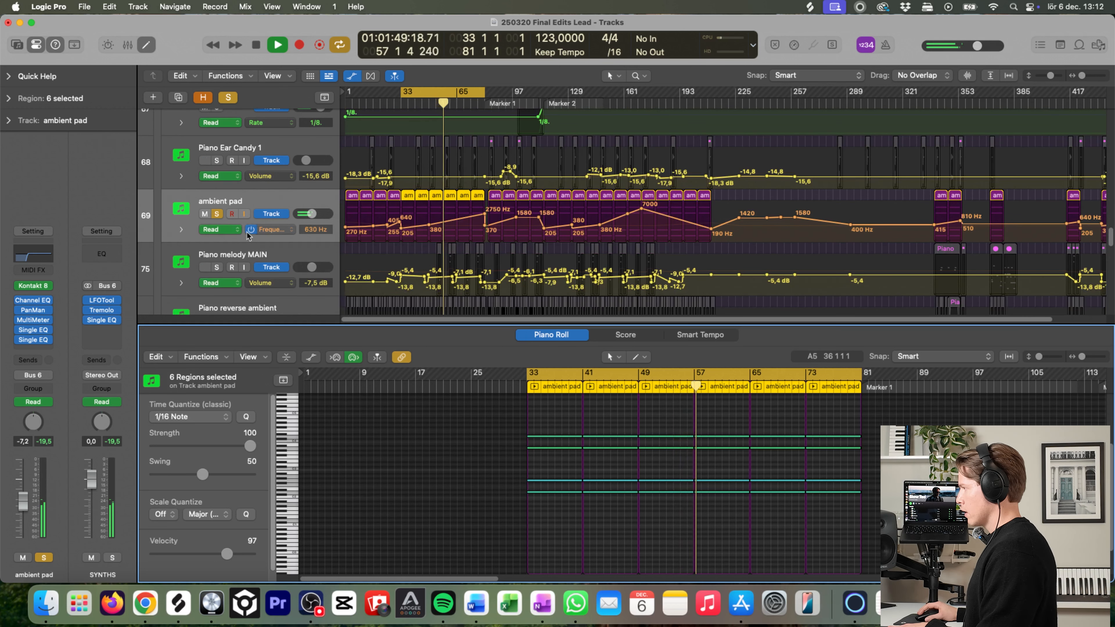
Step: Close the piano roll, stop playback, remove the ambient pad's solo and hide the track automation
key("e")
left_click(214, 214)
key("space")
key("a")
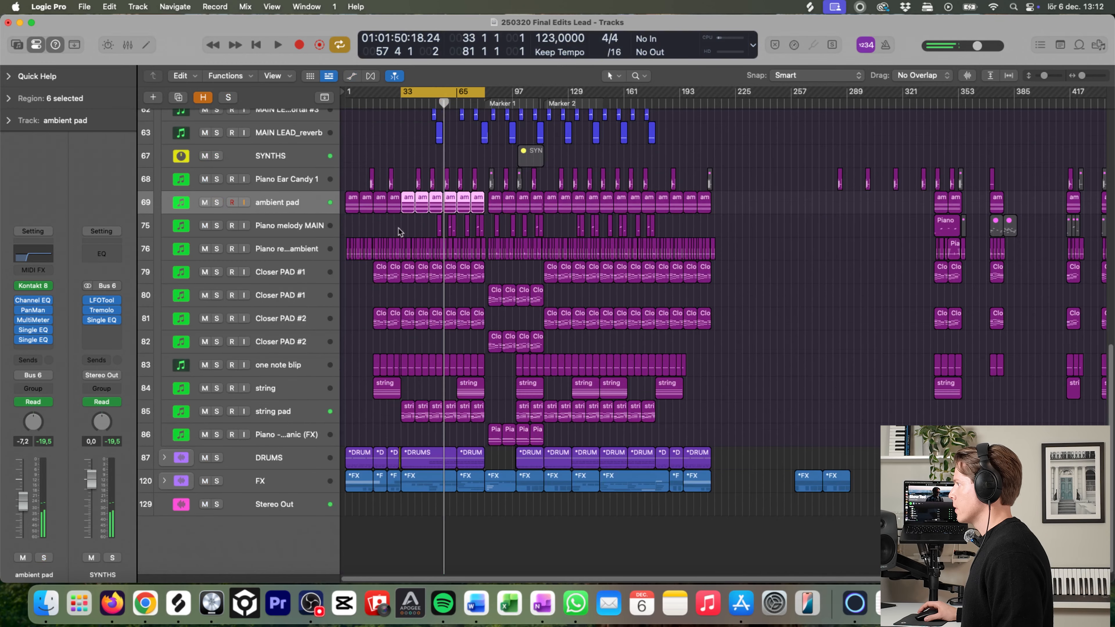
Step: Solo the Piano Ear Candy 1 track and play its audio region near bar 58
left_click_drag(389, 214, 603, 150)
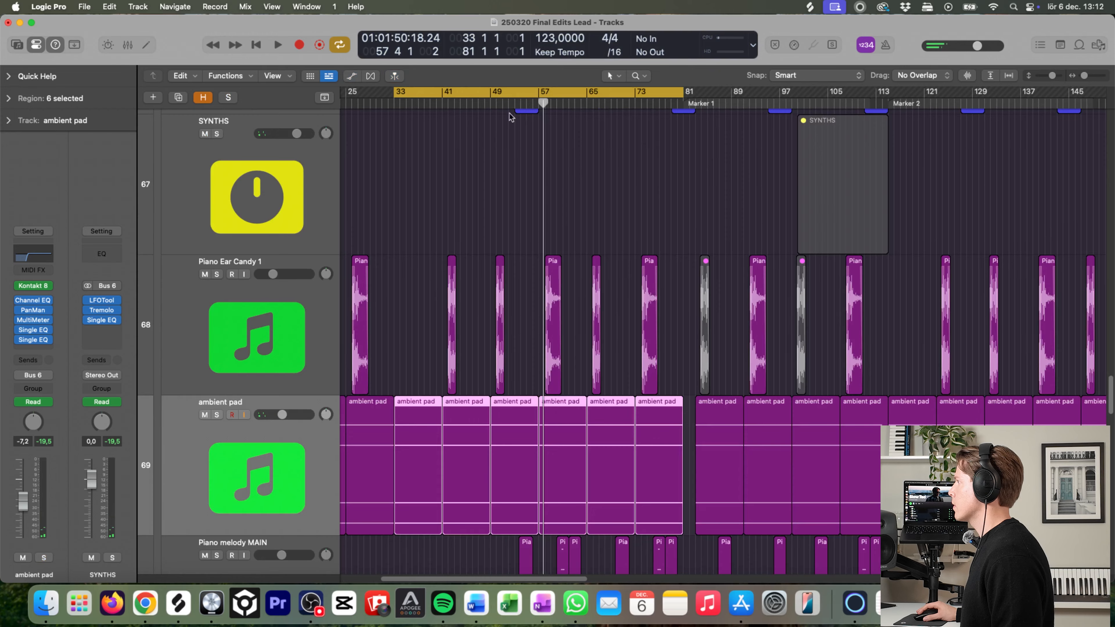
left_click(302, 295)
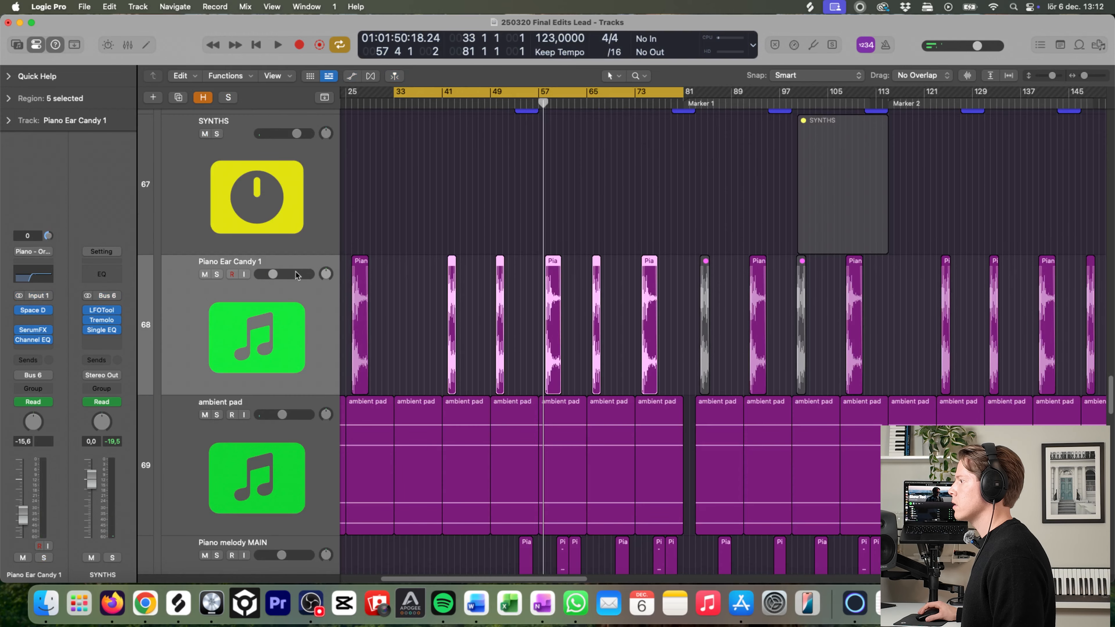
left_click(218, 279)
left_click_drag(500, 329, 648, 248)
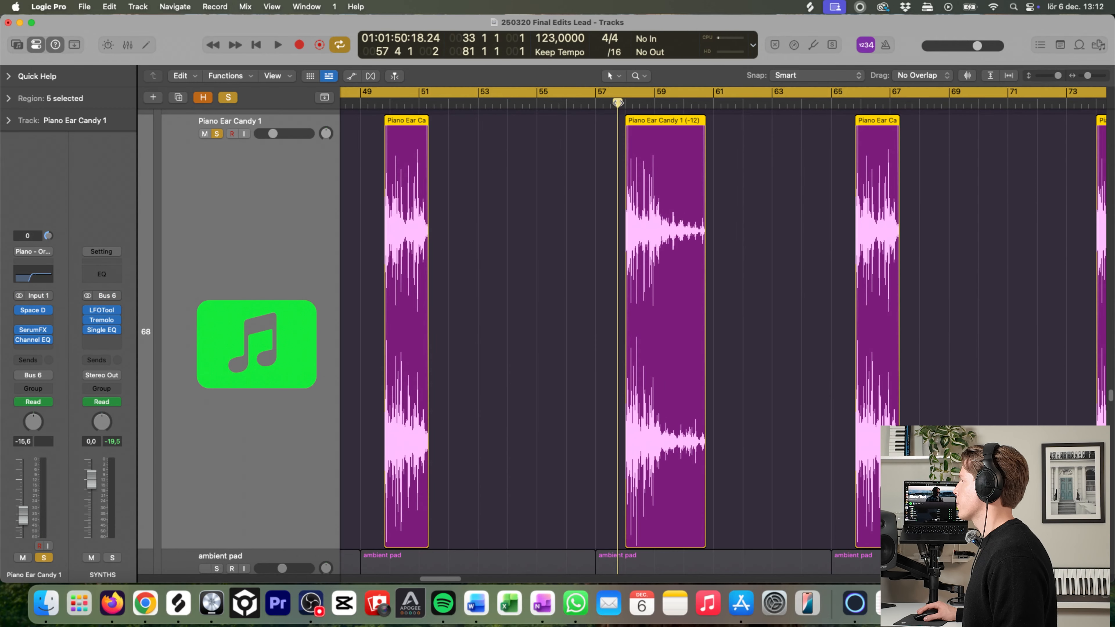
key("space")
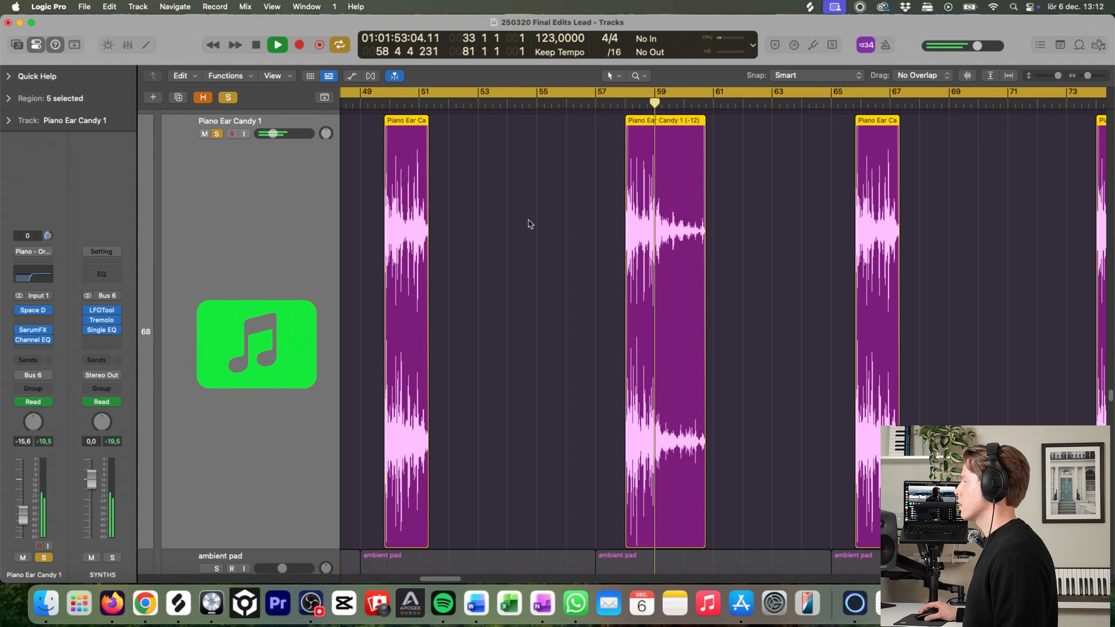
Step: Restart playback of the soloed Piano Ear Candy 1 track just before its region near bar 50
key("space")
left_click(376, 103)
key("space")
left_click(496, 211, "ctrl+alt")
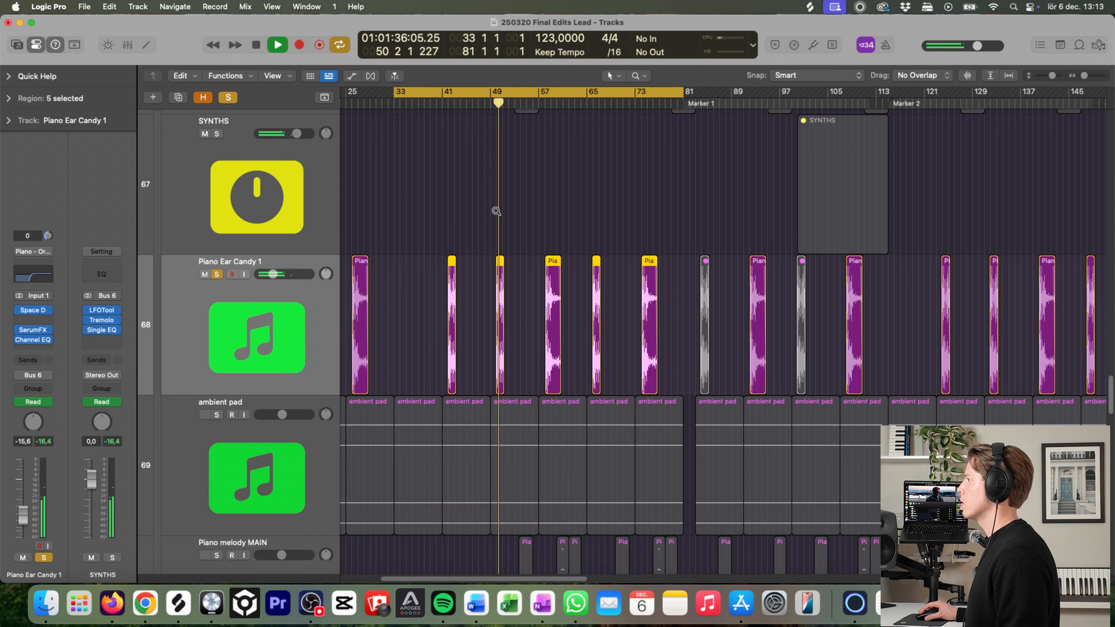
Step: Reveal the project's hidden tracks and find the tonal ear candy track below the ambient pad
key("h")
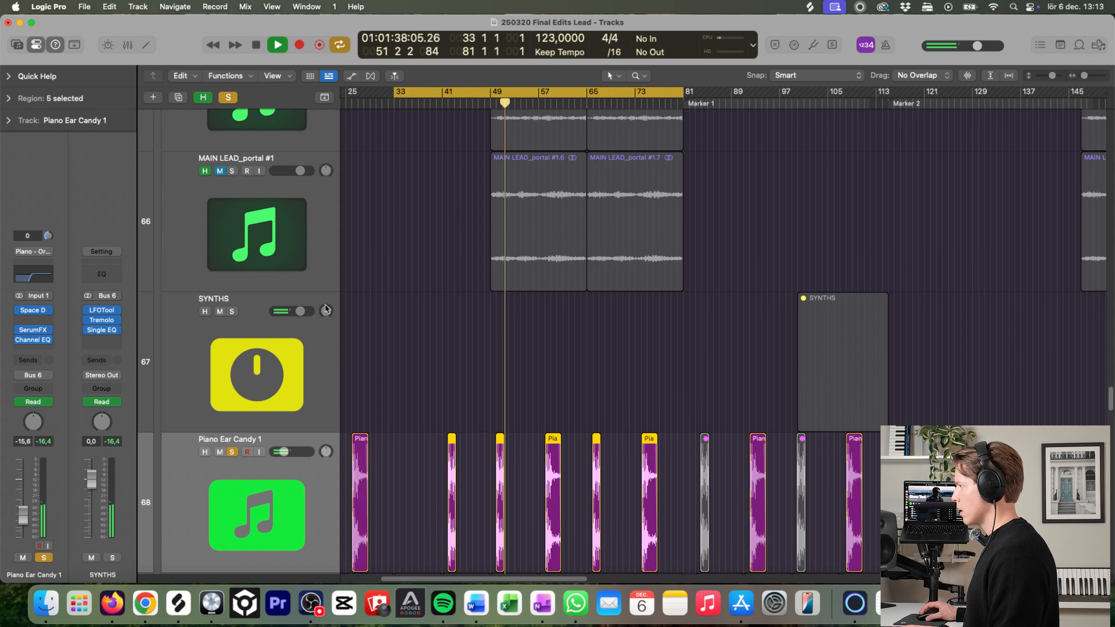
scroll(476, 301, "down", 5)
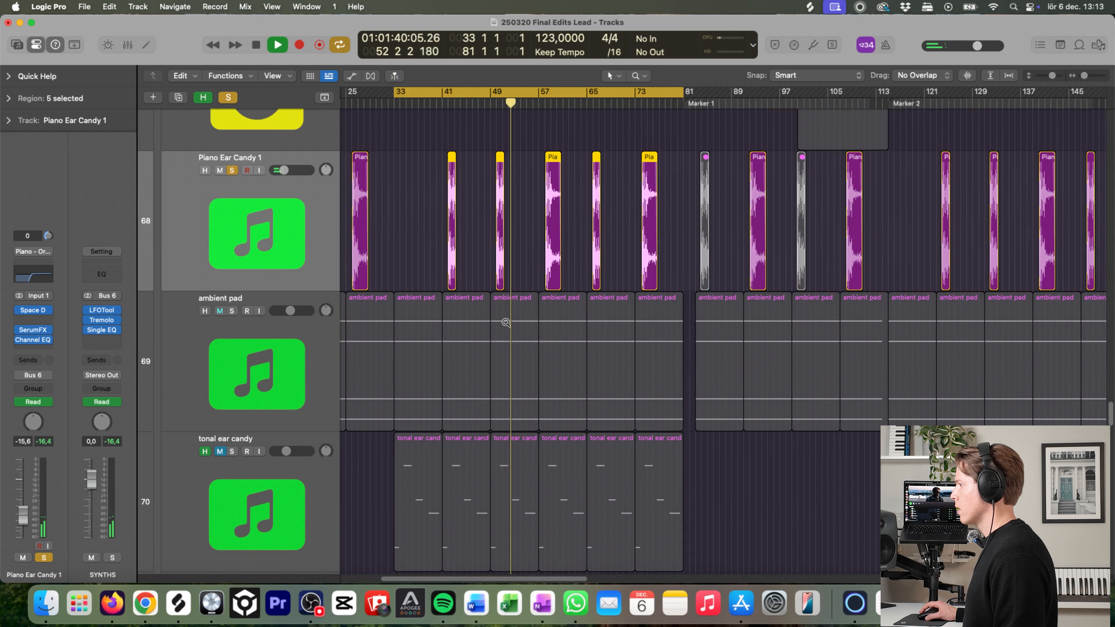
left_click(506, 323, "ctrl+alt")
scroll(502, 334, "down", 7)
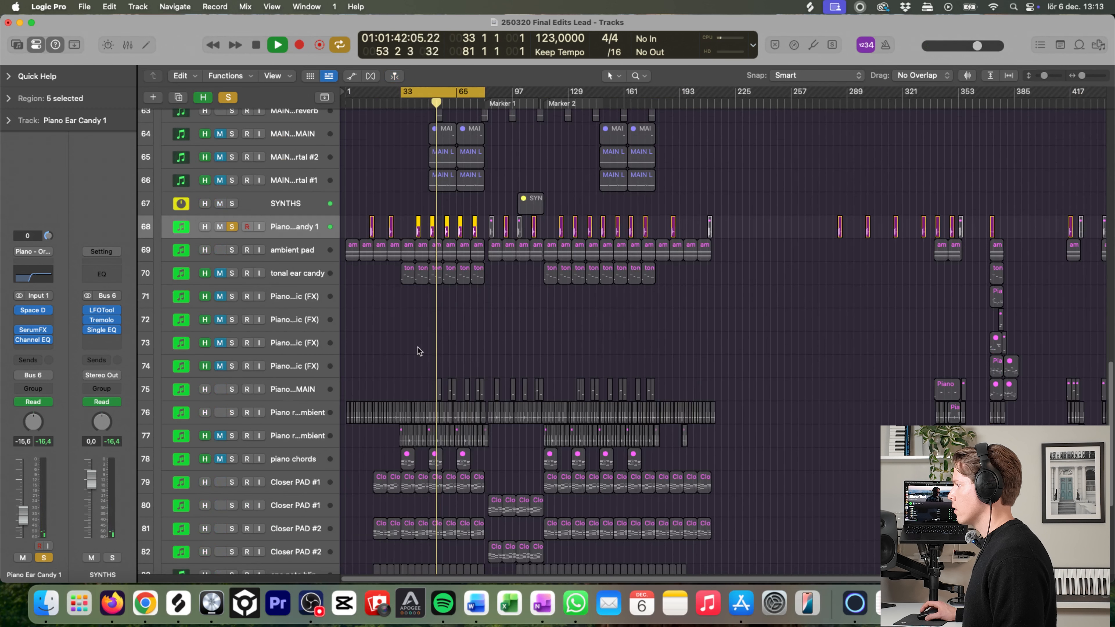
Step: Move the solo from Piano Ear Candy 1 to tonal ear candy, unmute that track and play its regions from bar 33
key("space")
left_click(232, 227)
left_click(220, 273)
left_click(232, 272)
key("space")
left_click_drag(386, 300, 503, 258)
key("z")
left_click(283, 322)
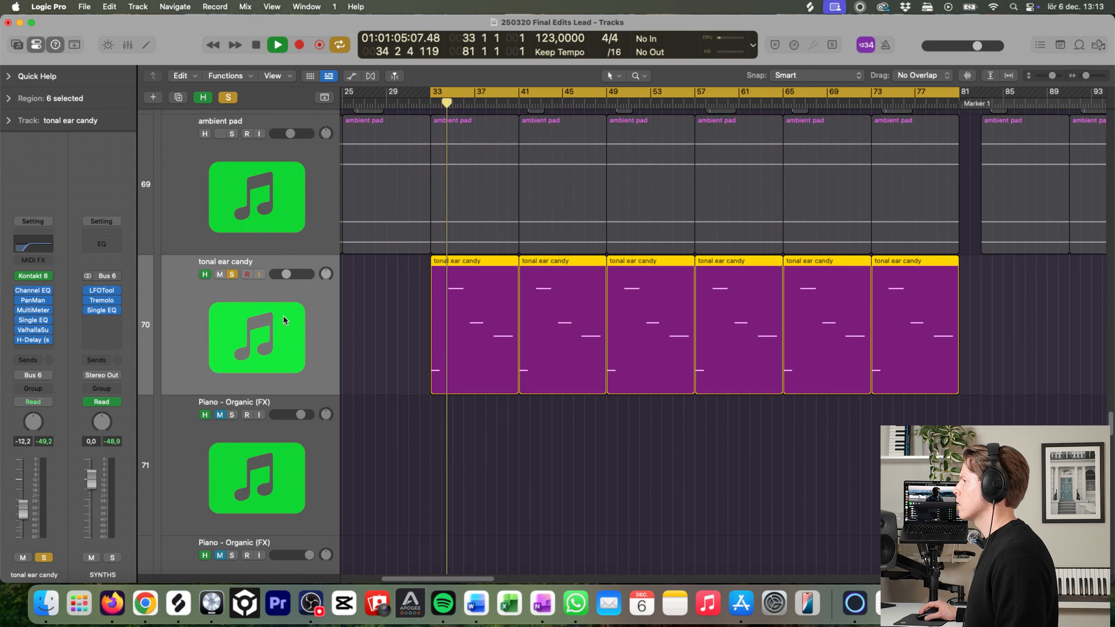
Step: Mute tonal ear candy, remove its solo and conceal the hidden tracks again
left_click(219, 276)
left_click(231, 274)
left_click(563, 304, "ctrl+alt")
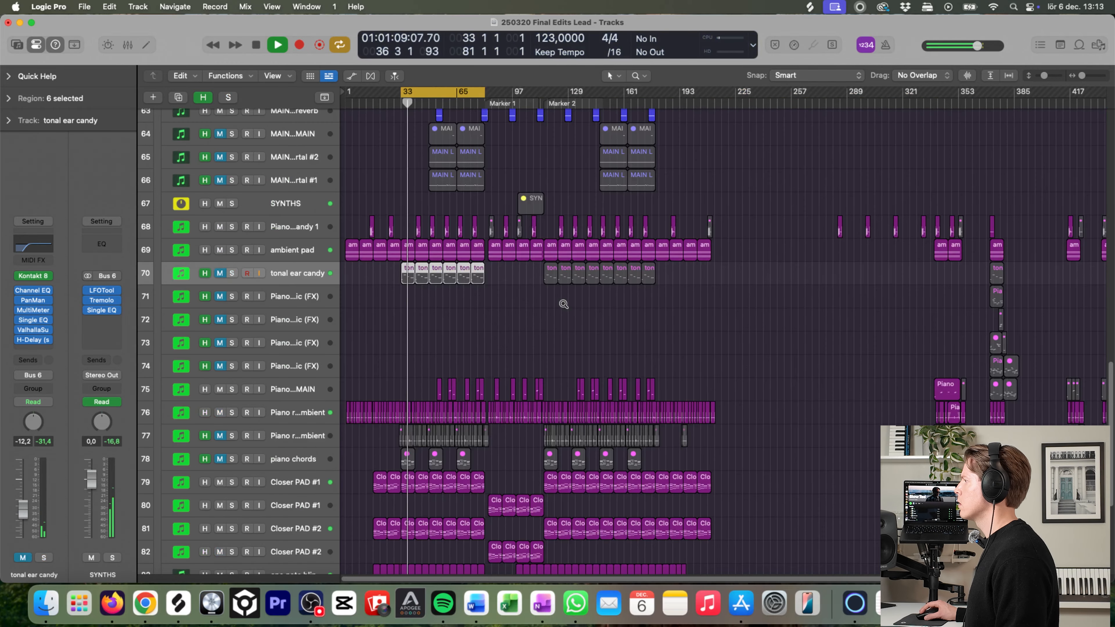
key("h")
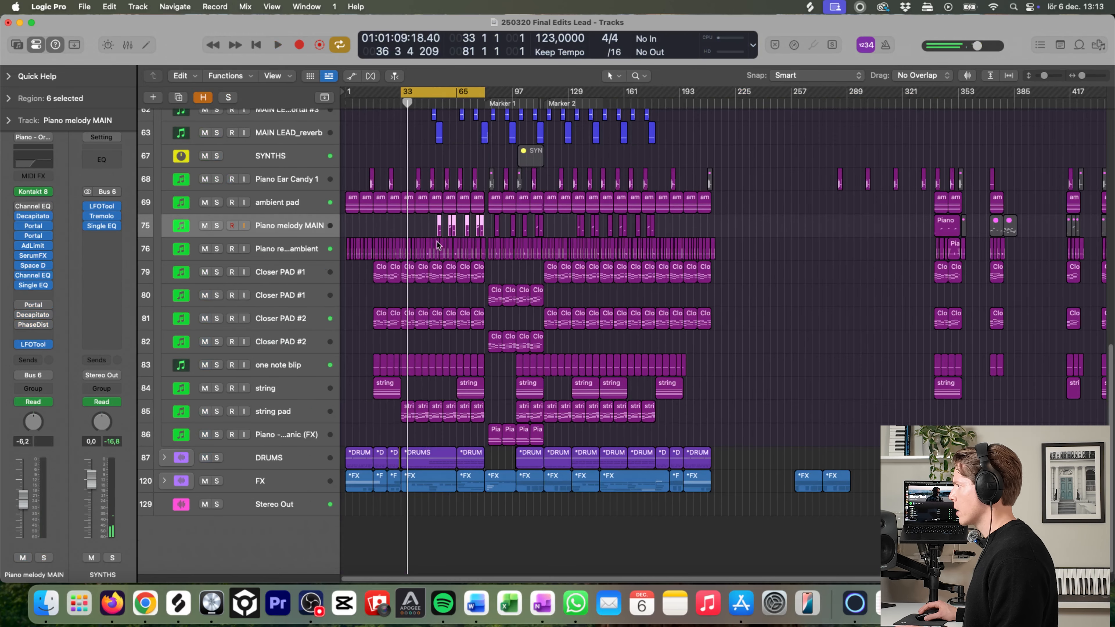
Step: Solo Piano Ear Candy 1 again and play it from bar 41
left_click_drag(382, 232, 553, 188)
left_click(267, 318)
left_click(217, 274)
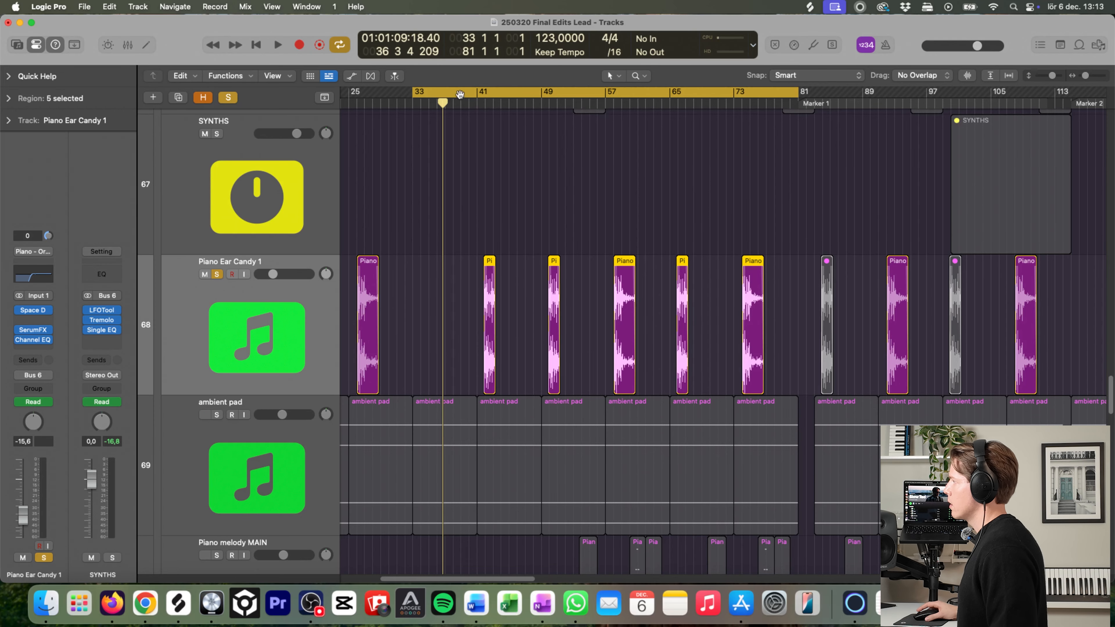
left_click(476, 102)
key("space")
Step: Jump playback ahead to the Piano Ear Candy 1 region near bar 50 and view its waveform up close
left_click_drag(456, 330, 611, 255)
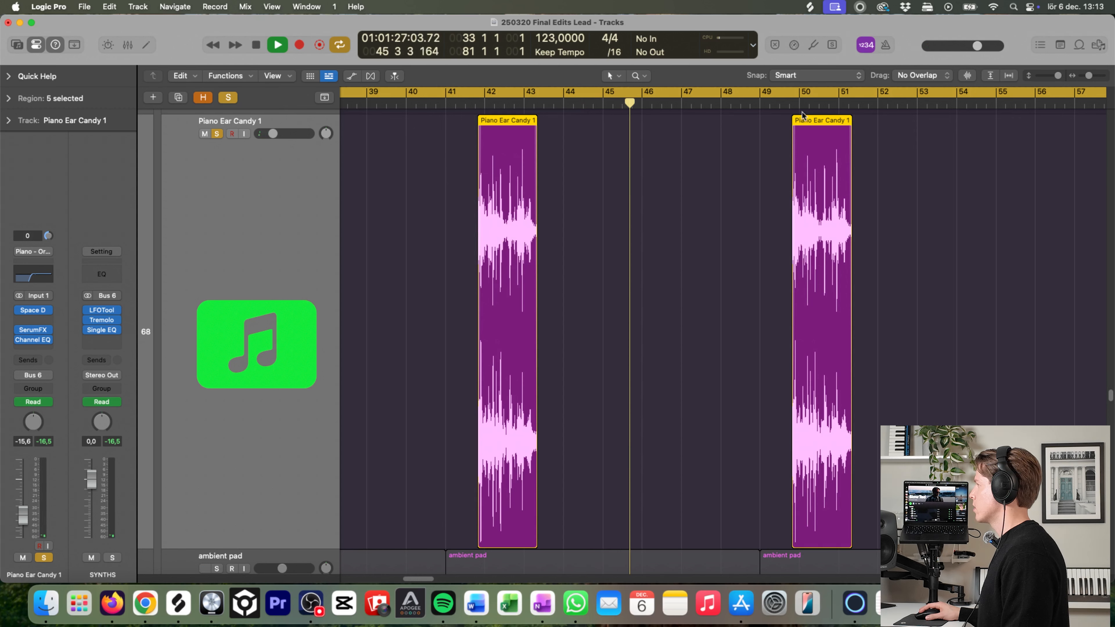
left_click(788, 103)
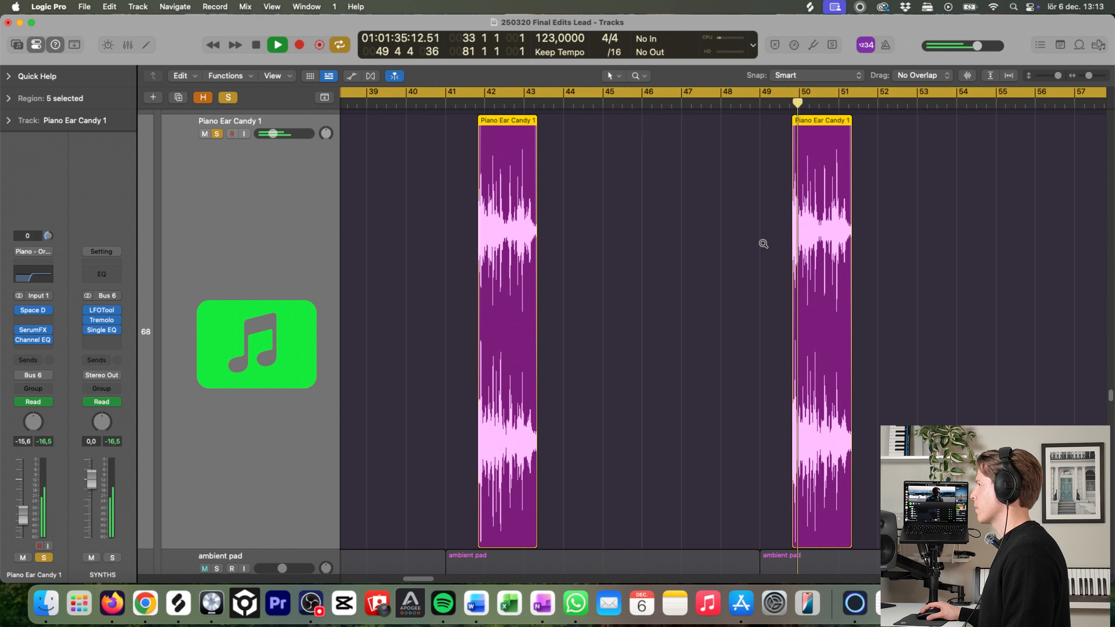
left_click(763, 244, "ctrl+alt")
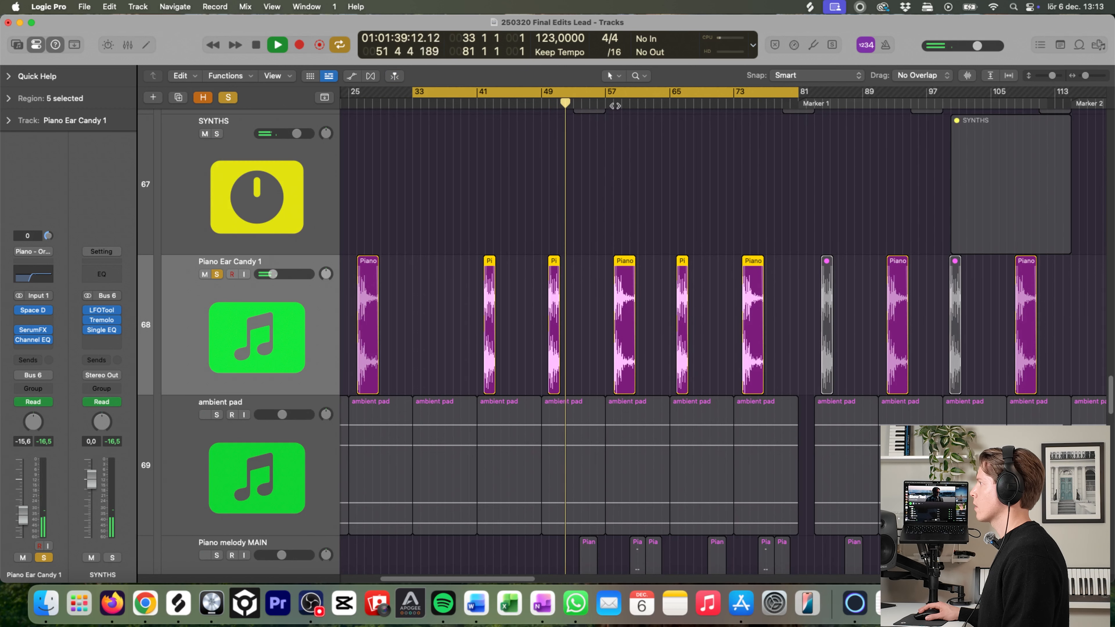
Step: Examine the Serum FX delay settings and the preceding insert on Piano Ear Candy 1, then close the plug-in windows
left_click(32, 330)
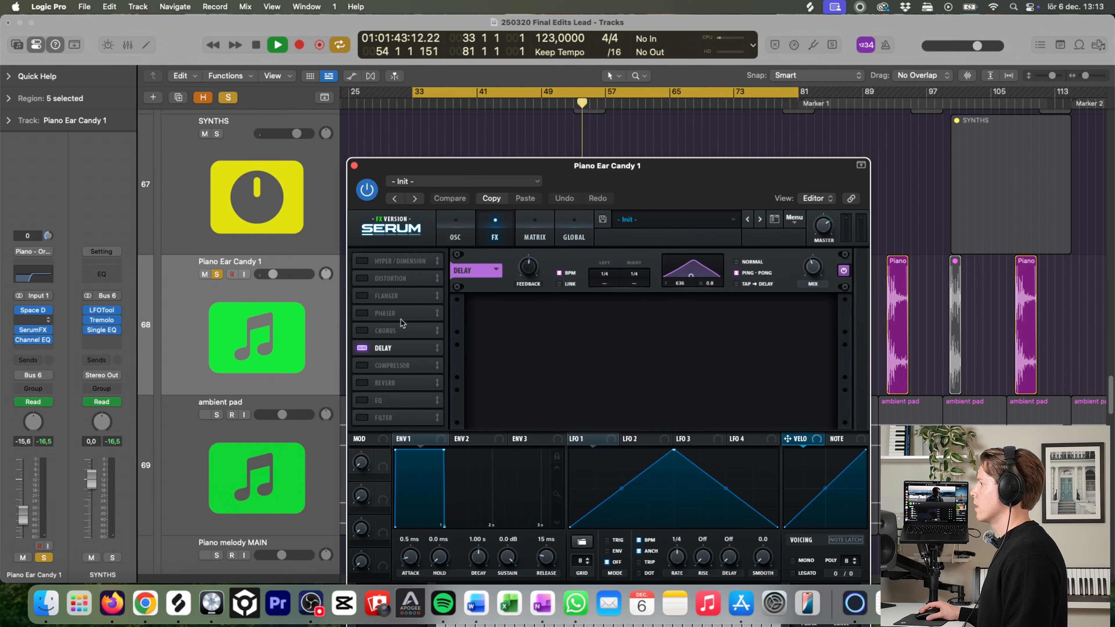
left_click(355, 165)
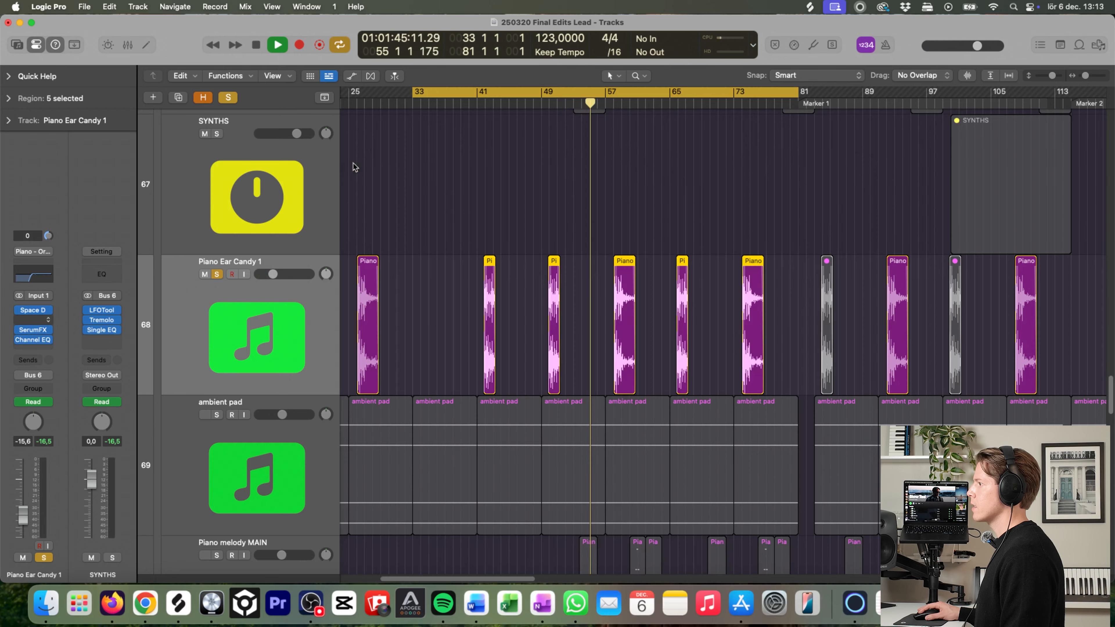
left_click(29, 318)
left_click(29, 317)
left_click(28, 315)
left_click(355, 131)
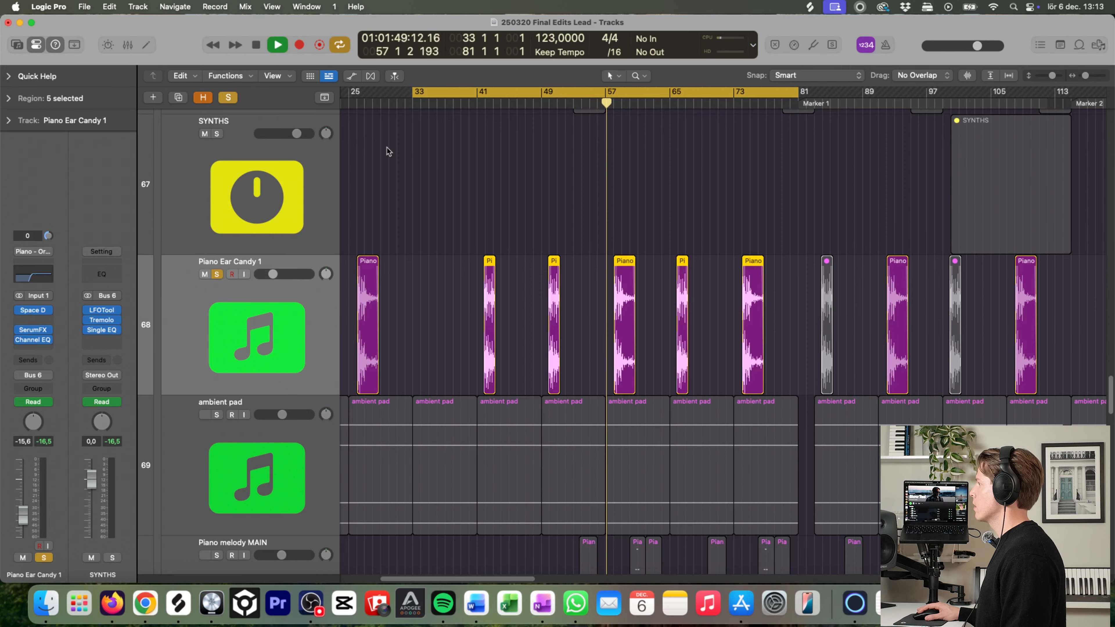
Step: Examine the waveforms of the Piano Ear Candy 1 regions between bars 41 and 81 while they play
key("z")
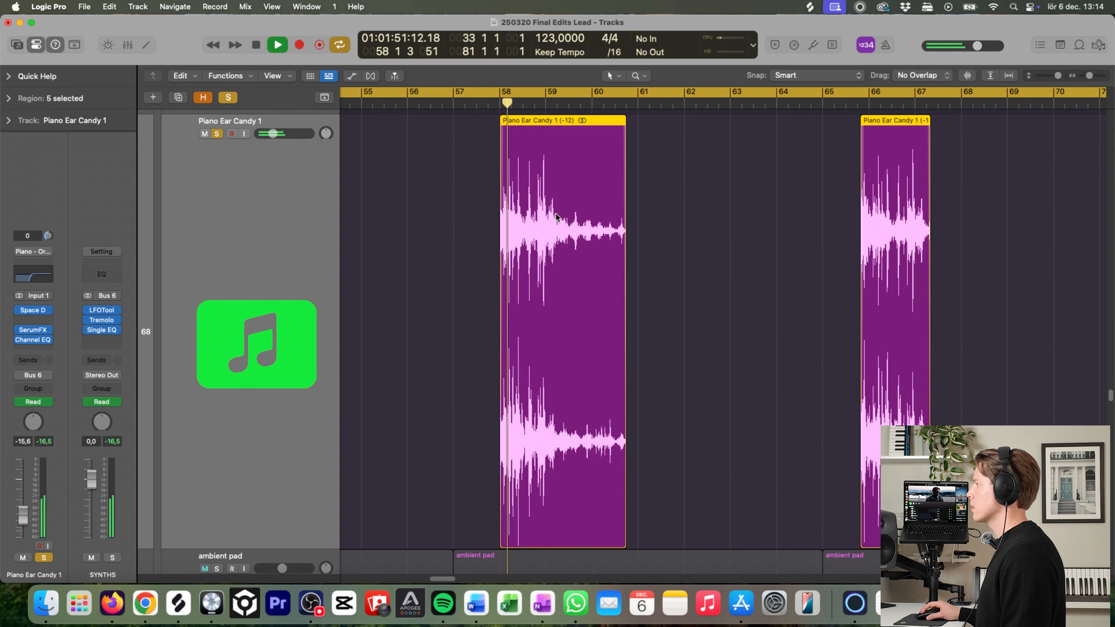
key("z")
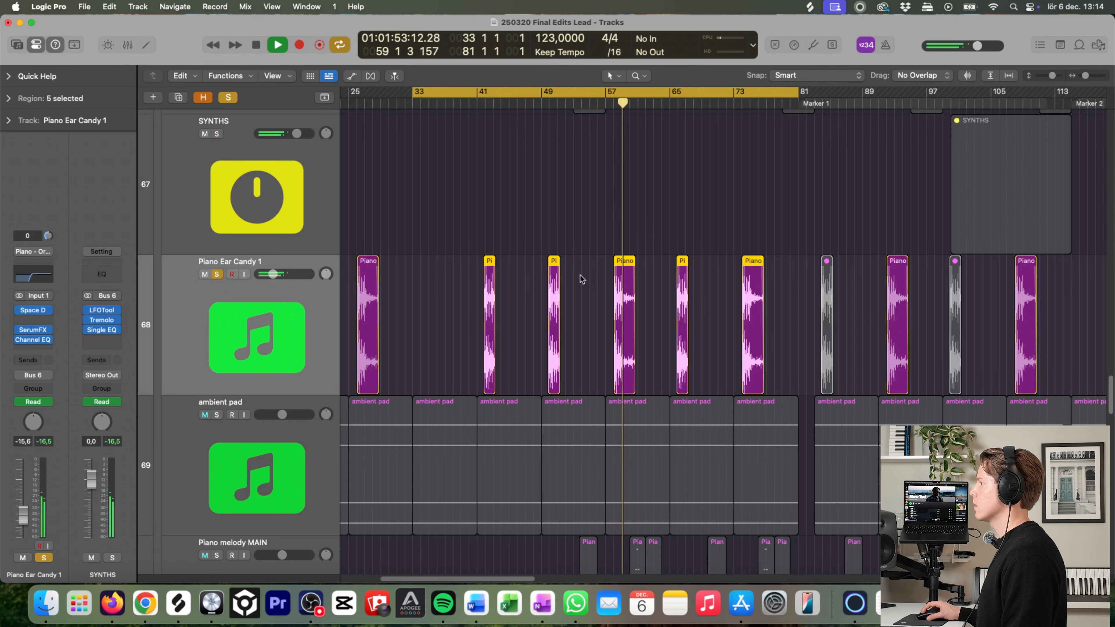
left_click_drag(561, 345, 716, 265)
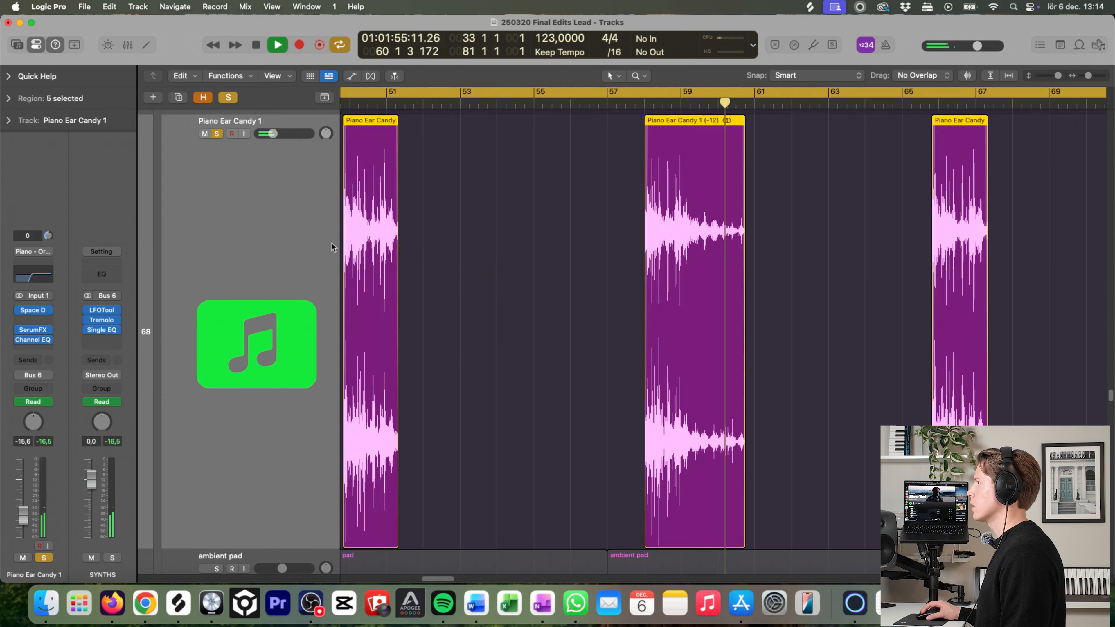
left_click(611, 247, "ctrl+alt")
left_click_drag(431, 353, 659, 253)
left_click(625, 246, "ctrl+alt")
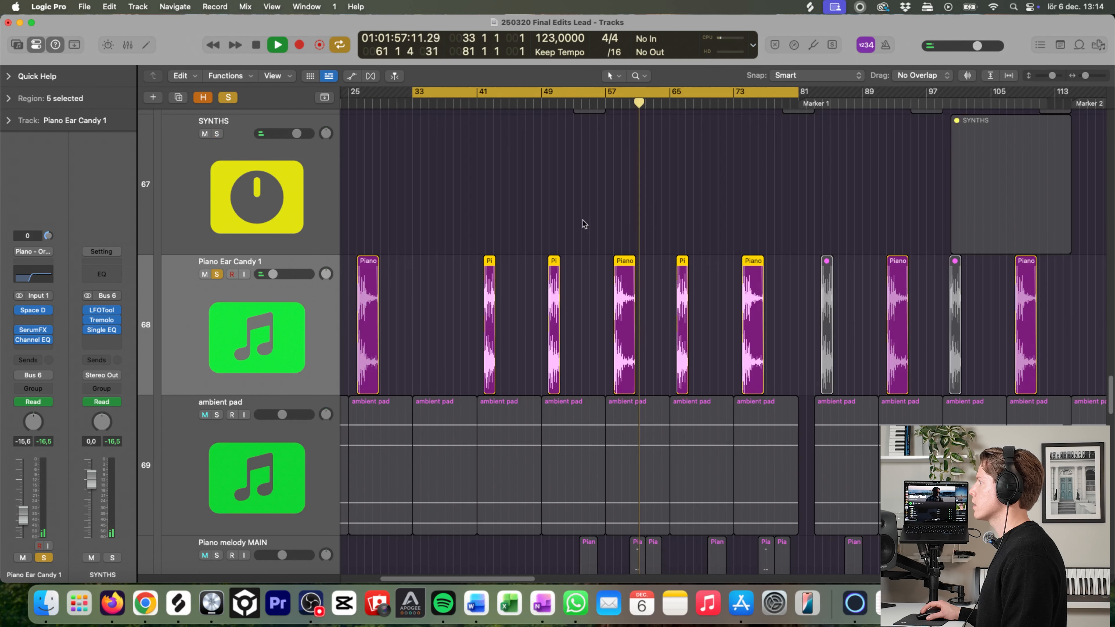
left_click_drag(580, 325, 725, 249)
left_click(655, 203)
left_click_drag(529, 210, 742, 144)
left_click(628, 183, "ctrl+alt")
left_click_drag(345, 178, 449, 111)
left_click(517, 199, "ctrl+alt")
left_click(517, 199, "ctrl+alt")
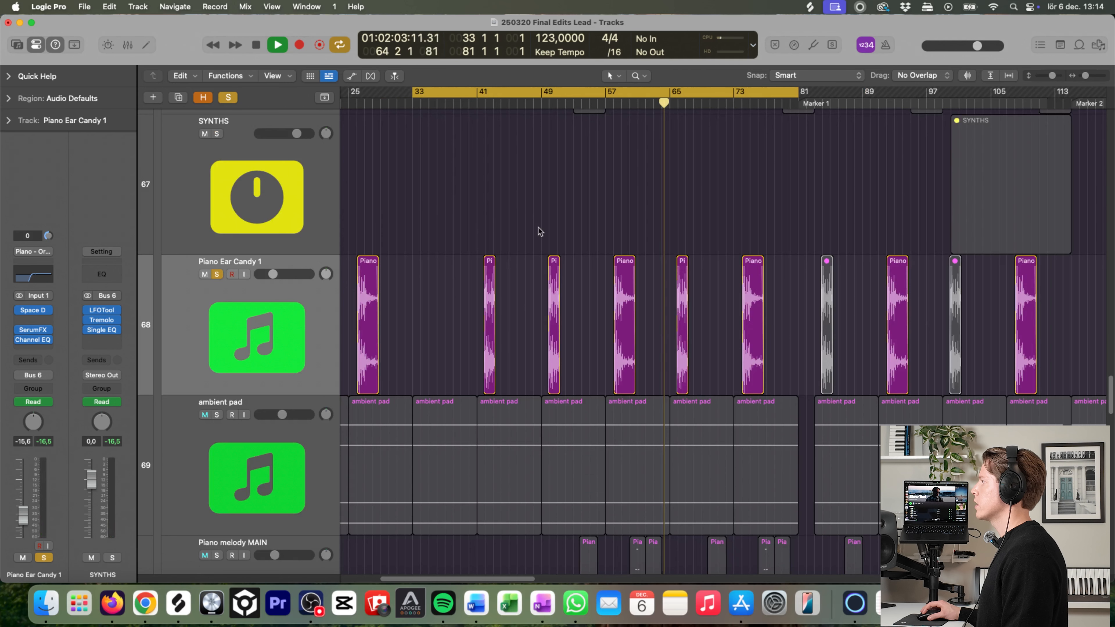
Step: Stop playback, select the three Piano Ear Candy 1 regions between bars 41 and 61, and open their Transpose setting
left_click_drag(473, 299, 632, 307)
left_click_drag(440, 269, 646, 304)
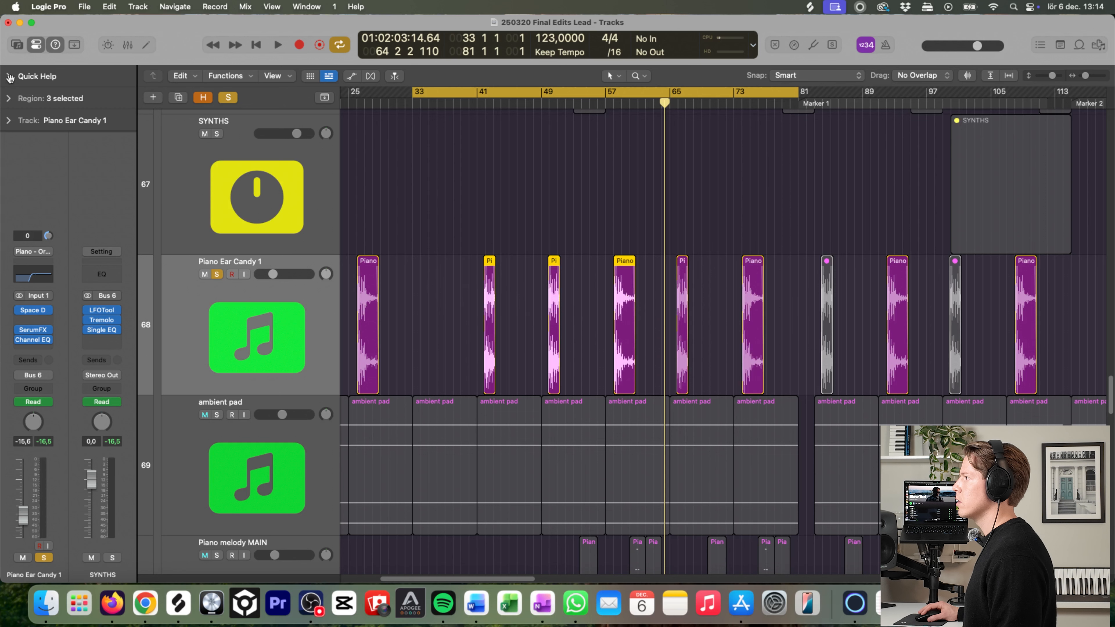
left_click(8, 98)
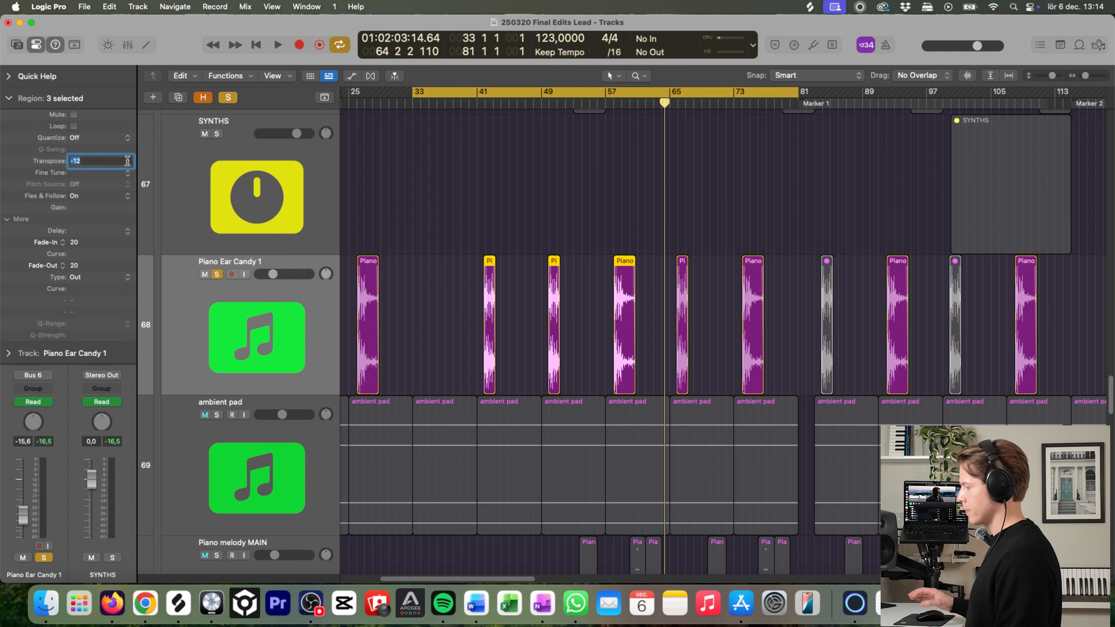
Step: Compare the three selected regions from about bar 41 with the transposition cleared, then with Transpose restored to -12
key("Return")
left_click(476, 100)
key("space")
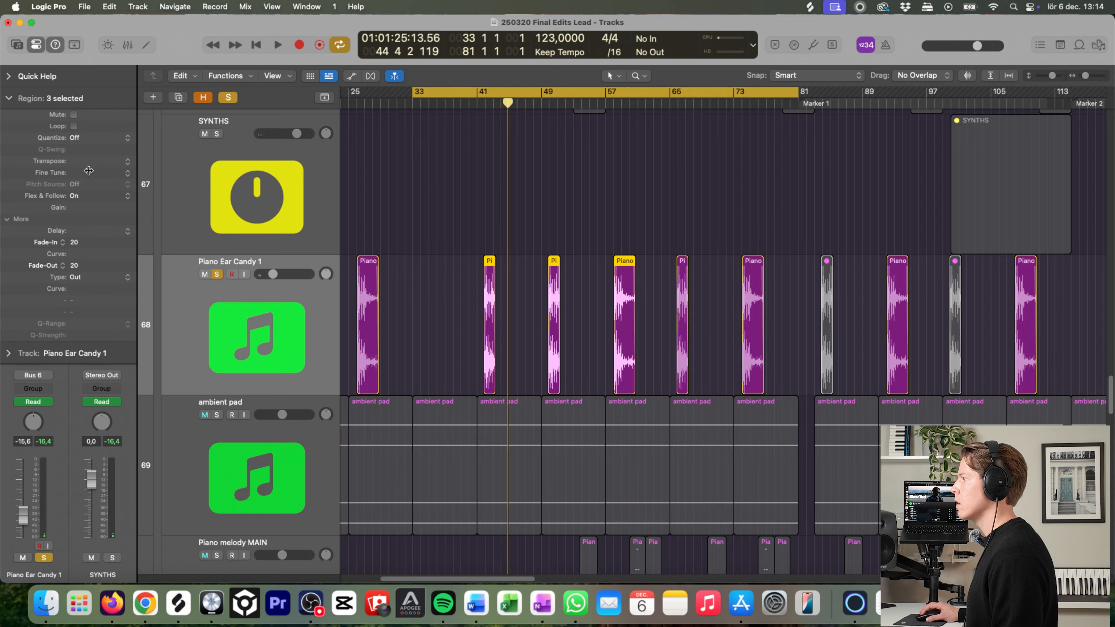
key("Return")
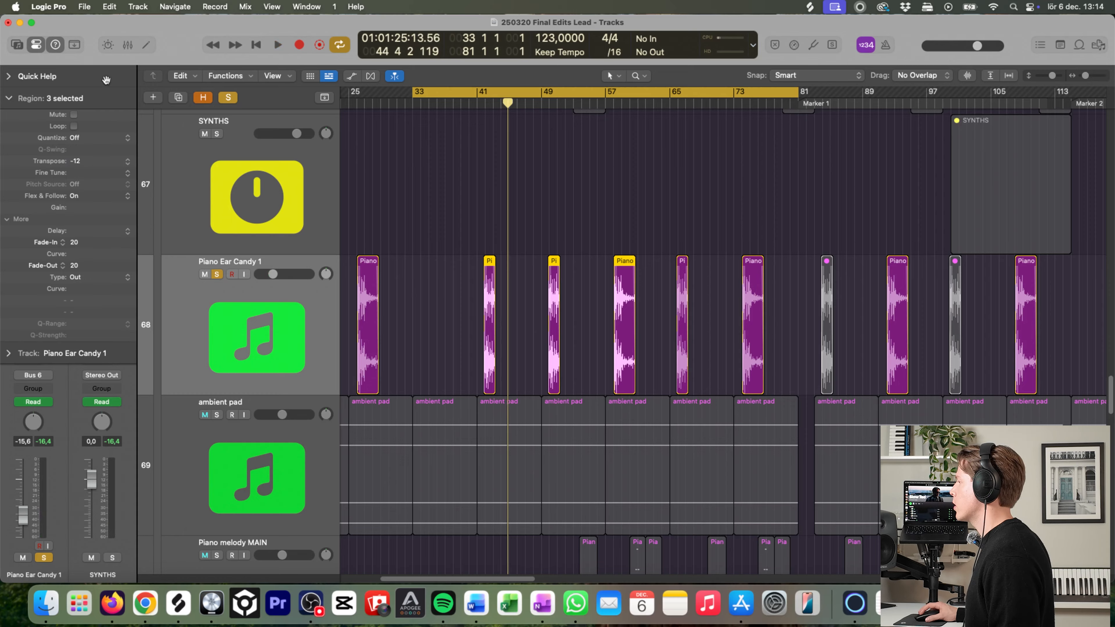
key("space")
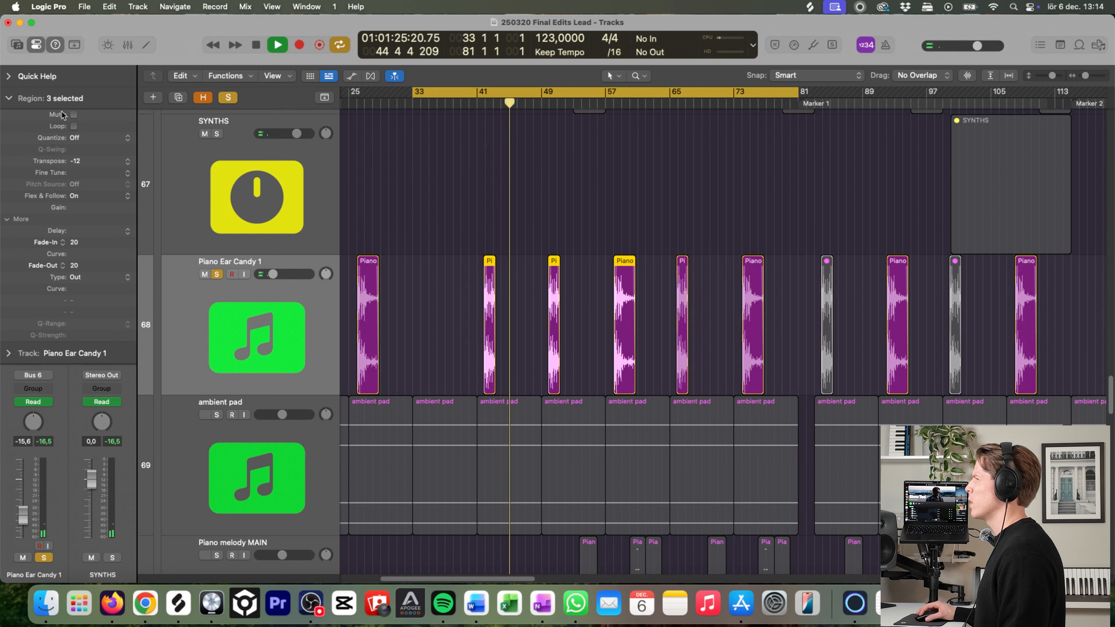
Step: Collapse the region settings, return to the full arrangement view and unsolo Piano Ear Candy 1
left_click(8, 98)
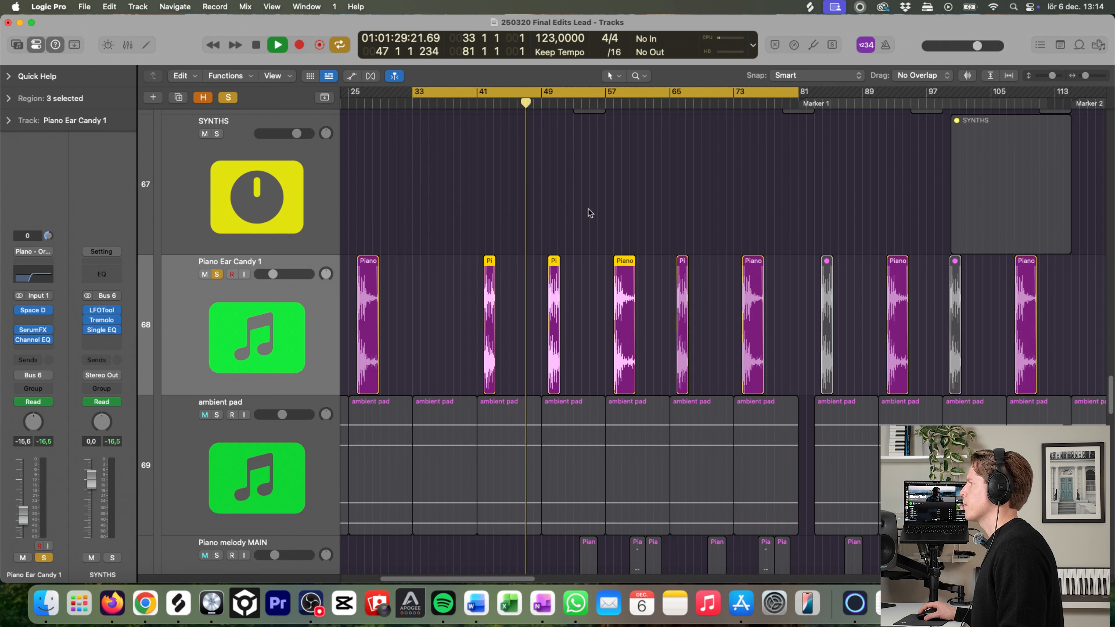
key("z")
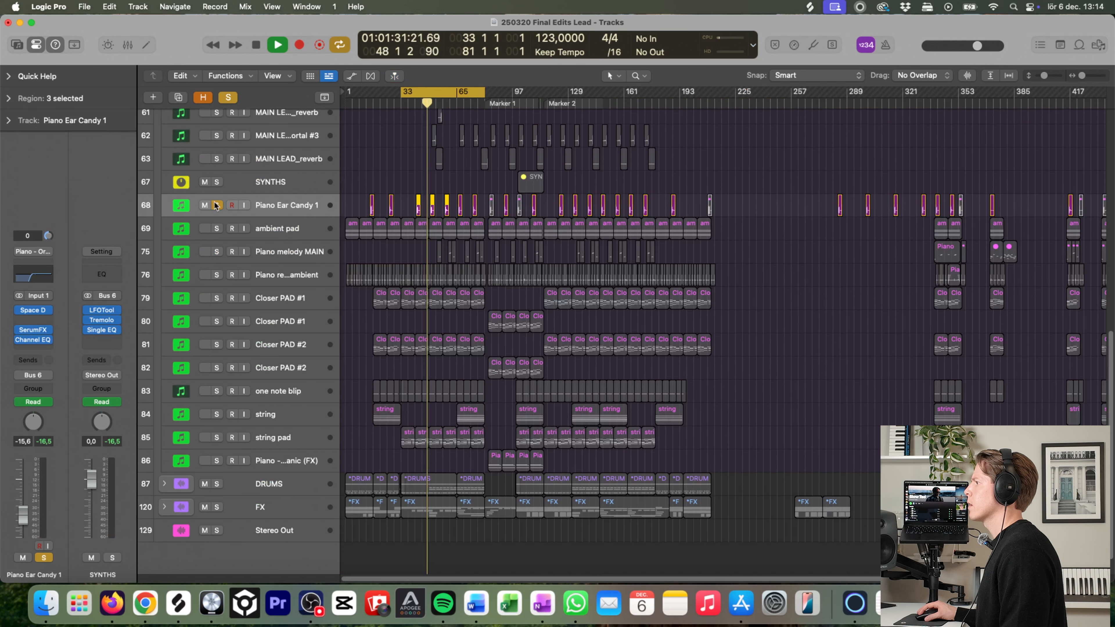
left_click(217, 205)
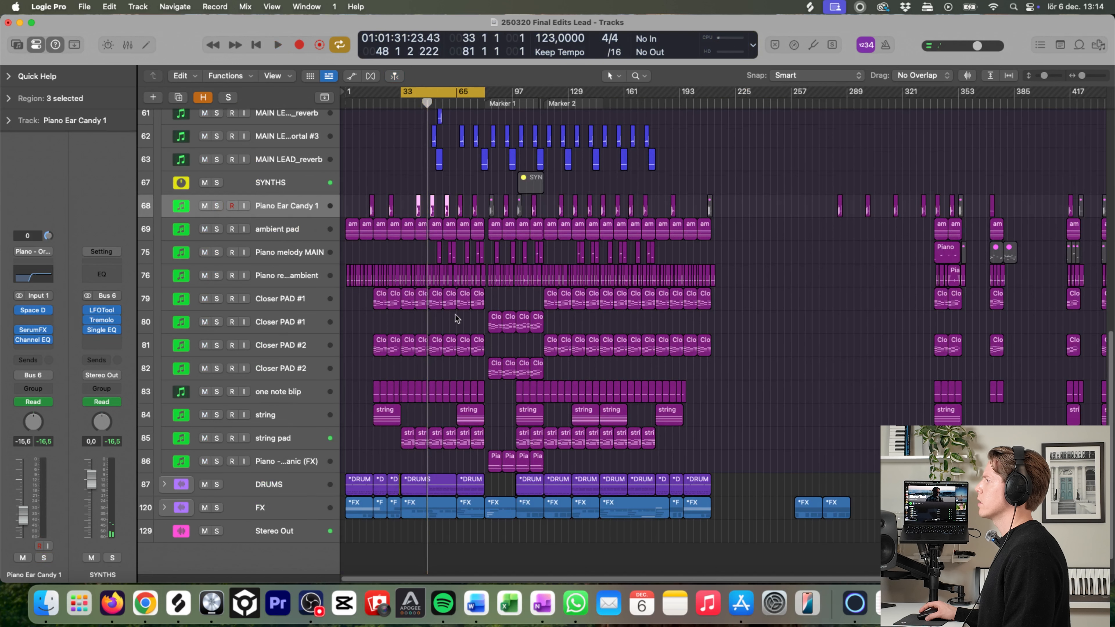
Step: Select the six Piano melody MAIN regions between bars 53 and 81, solo the track and play it from bar 54
scroll(457, 319, "up", 1)
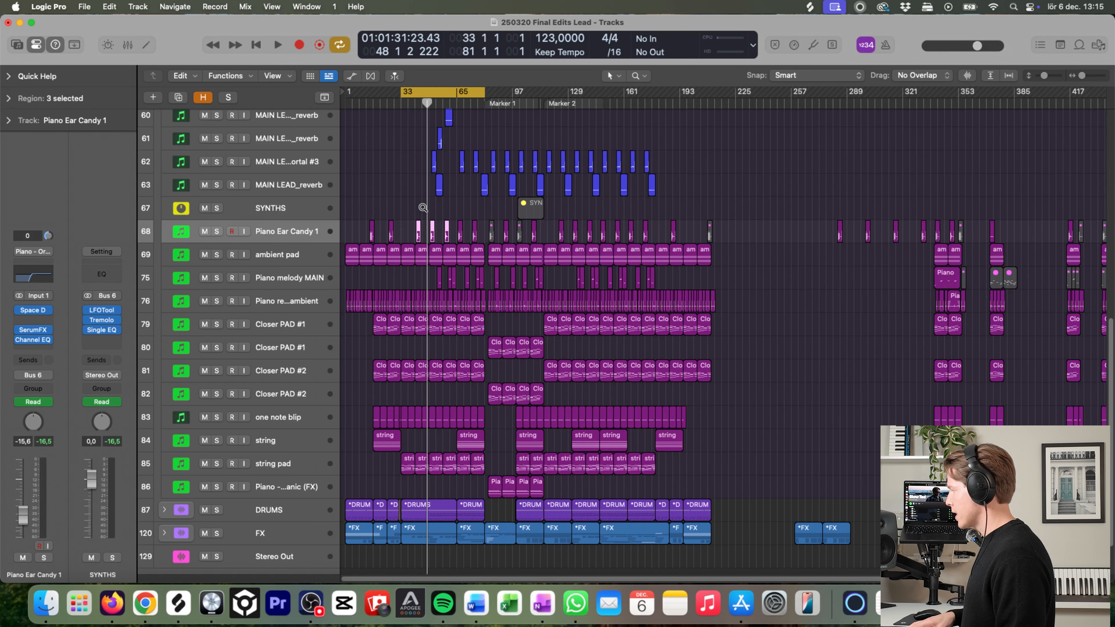
scroll(423, 208, "up", 5)
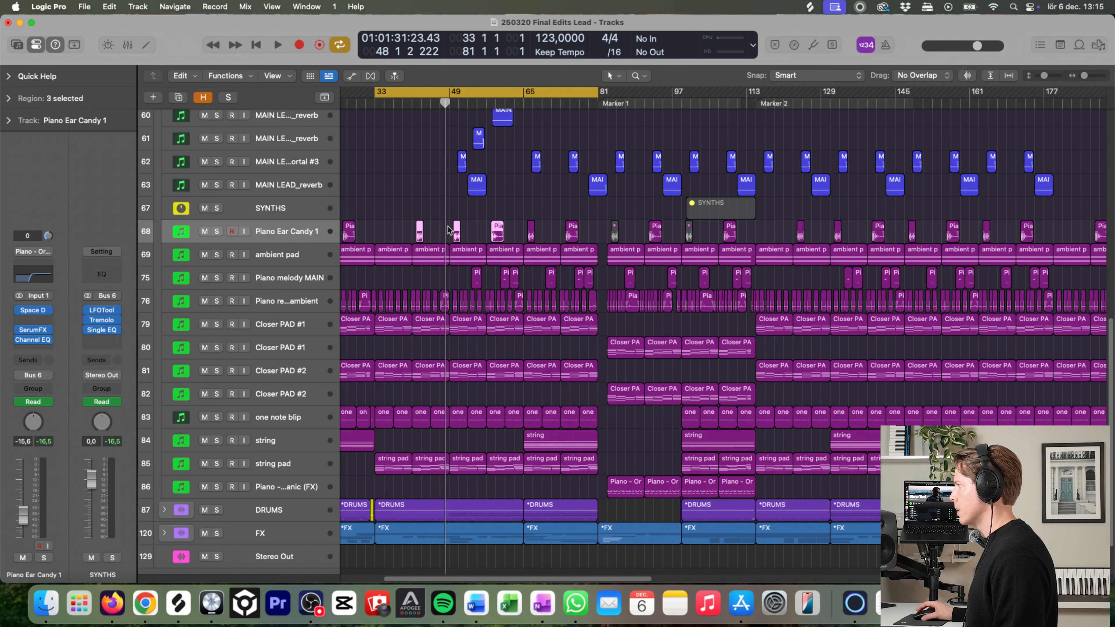
left_click(290, 279)
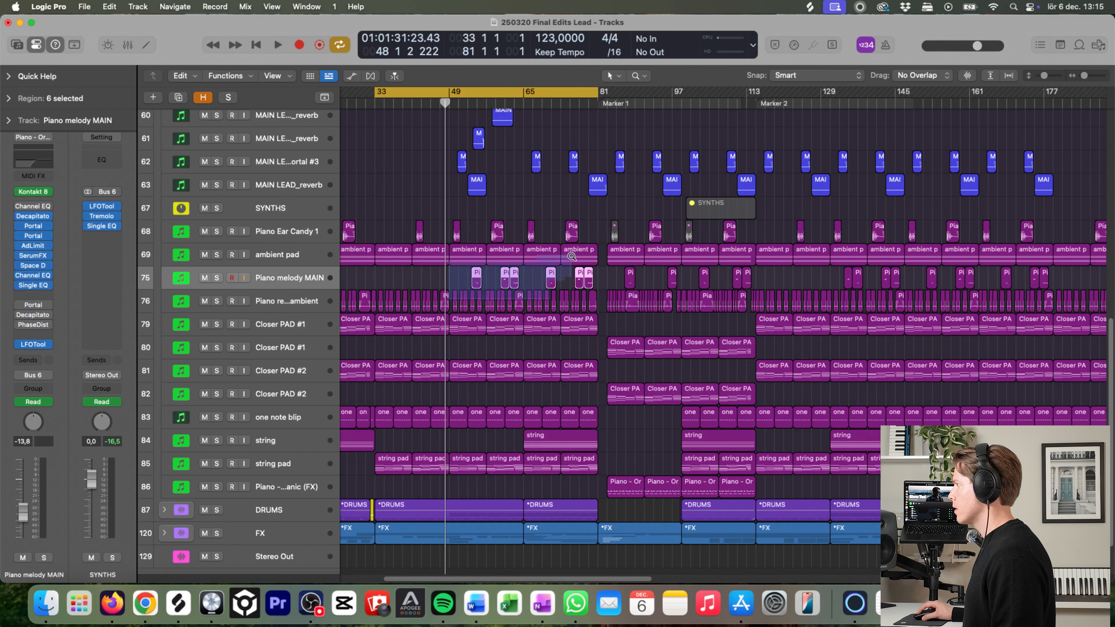
key("z")
left_click(475, 101)
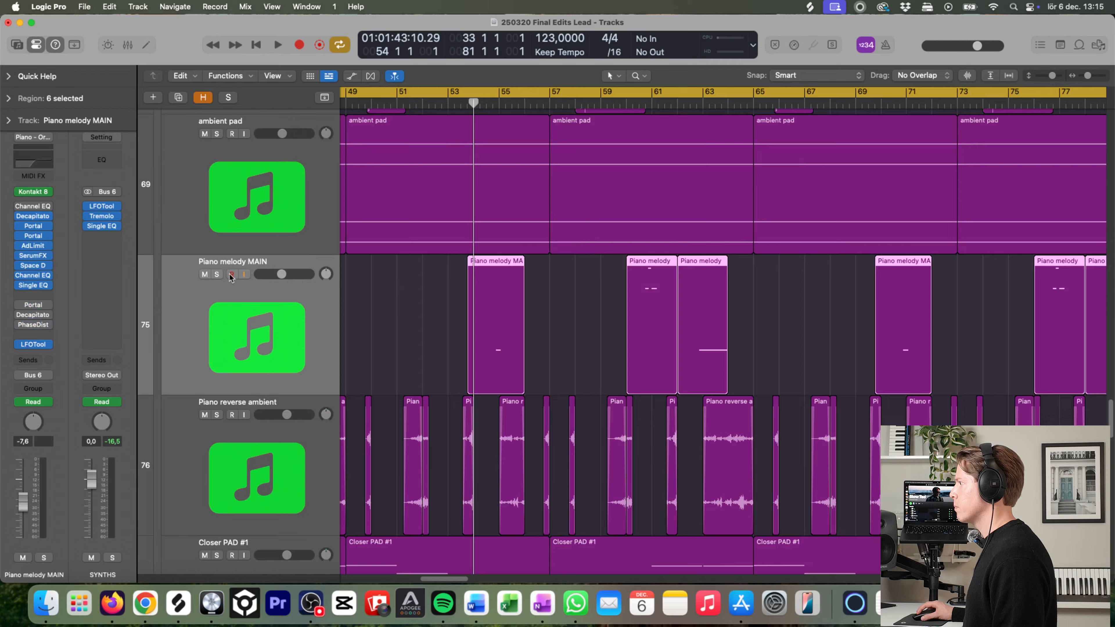
key("s")
key("space")
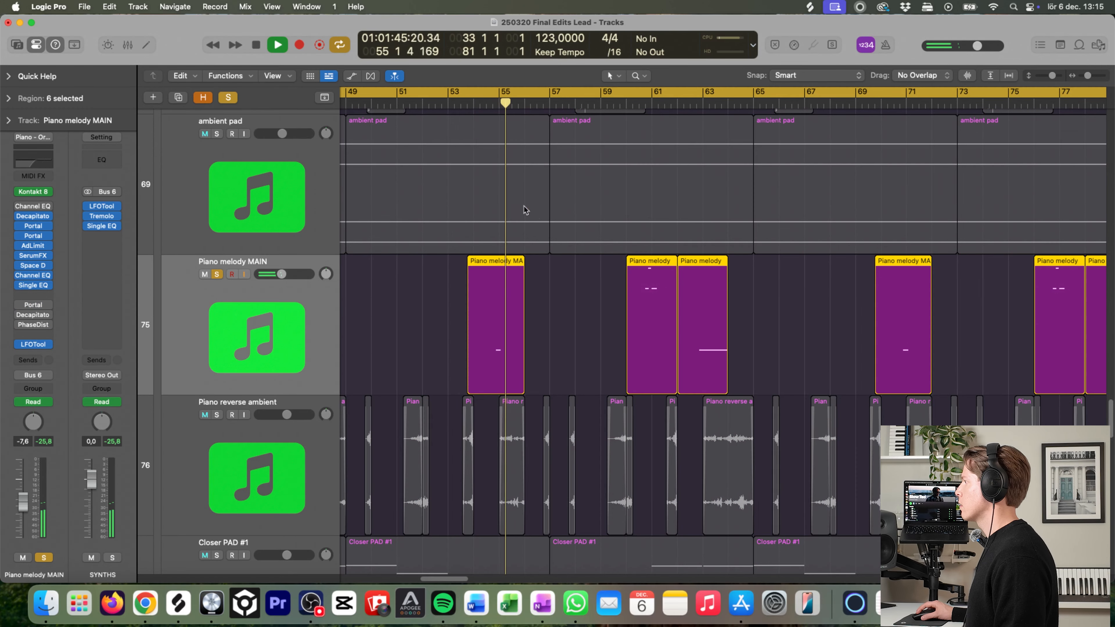
Step: Replay Piano melody MAIN from about bars 60 and 54, comparing it in the full mix and soloed
left_click(636, 104)
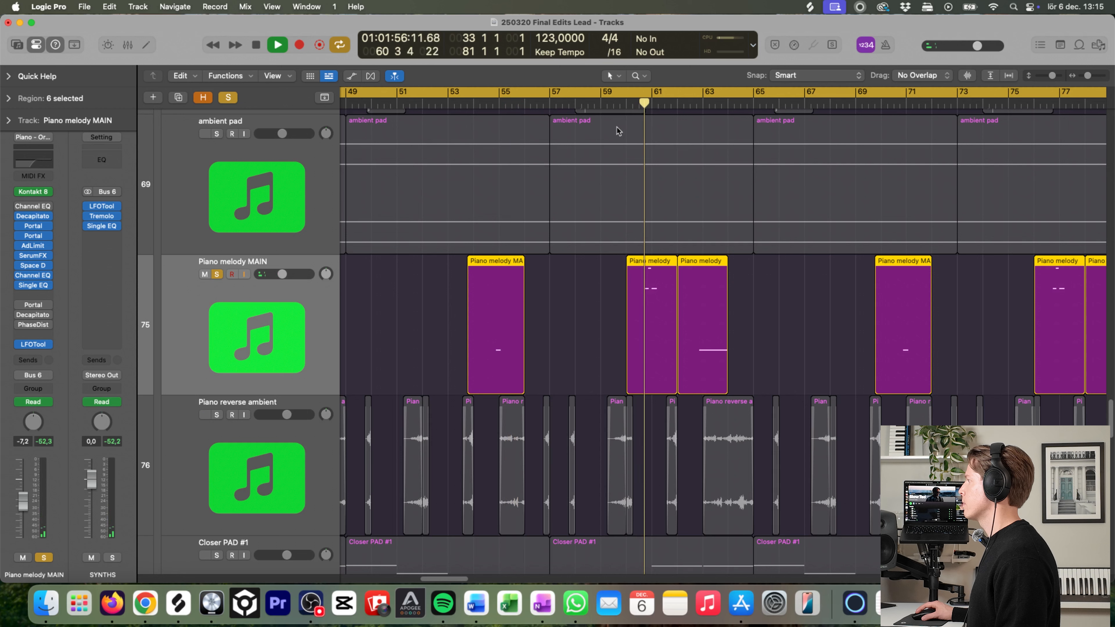
left_click(467, 103)
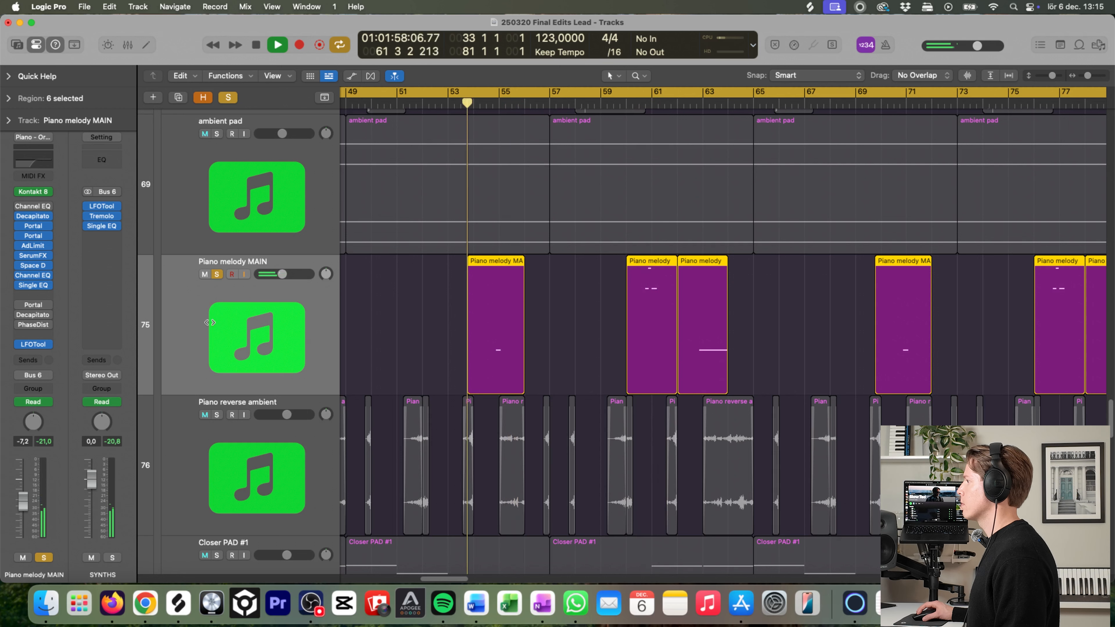
left_click(217, 274)
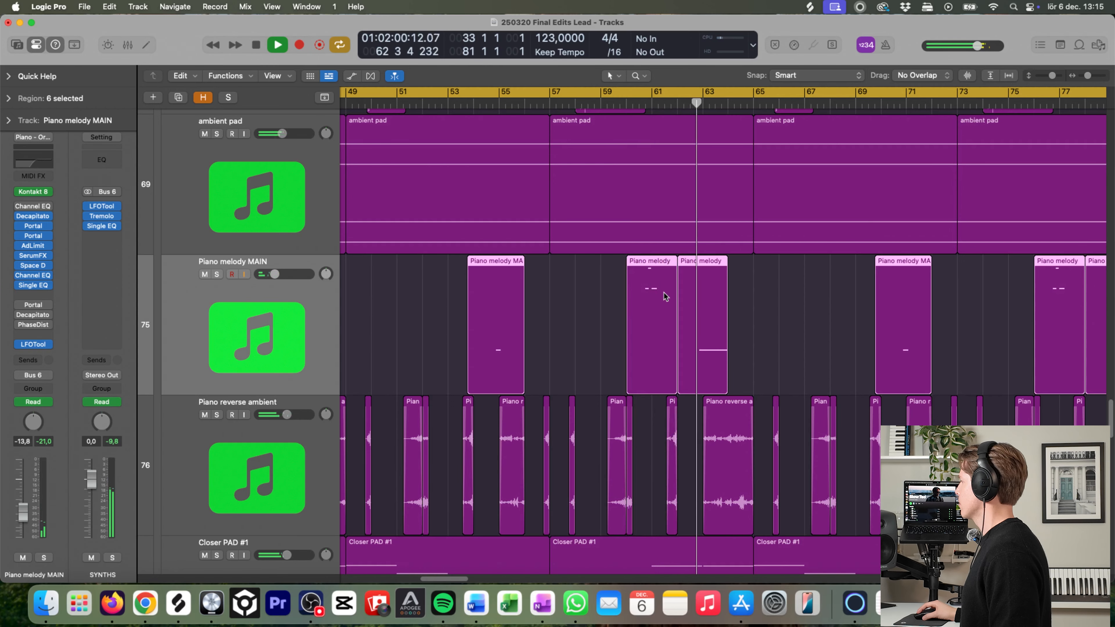
left_click(217, 274)
Step: Set the cycle range from bar 60 to bar 66 and select the two Piano melody MAIN regions inside it
left_click(635, 92)
left_click_drag(628, 92, 780, 92)
left_click(257, 295)
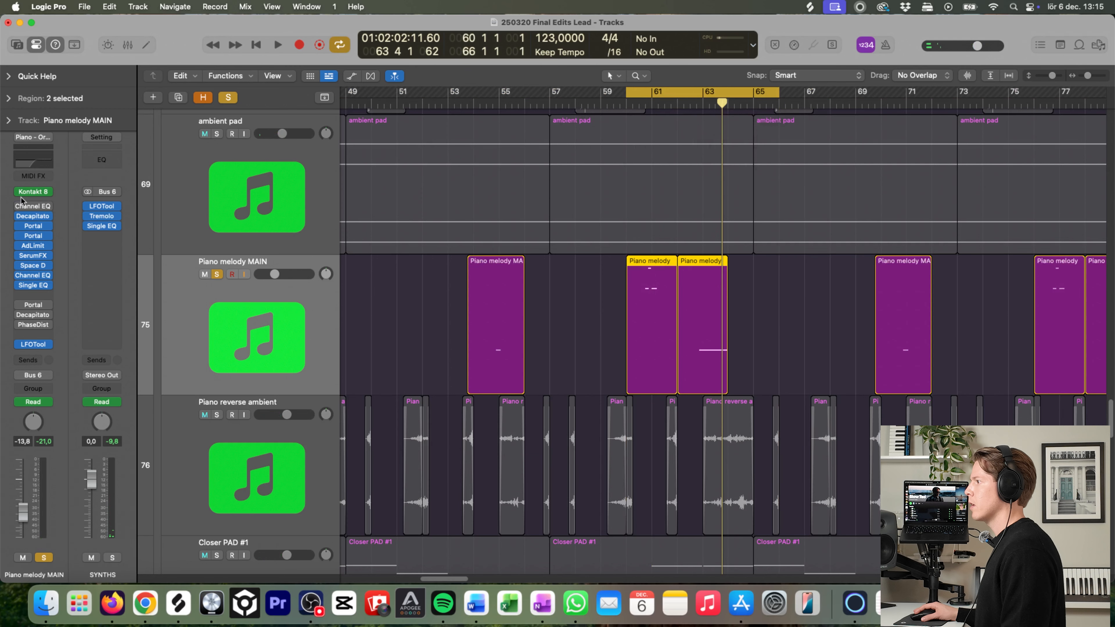
Step: Examine the Kontakt instrument on Piano melody MAIN, close its window and play the cycled regions
left_click(34, 193)
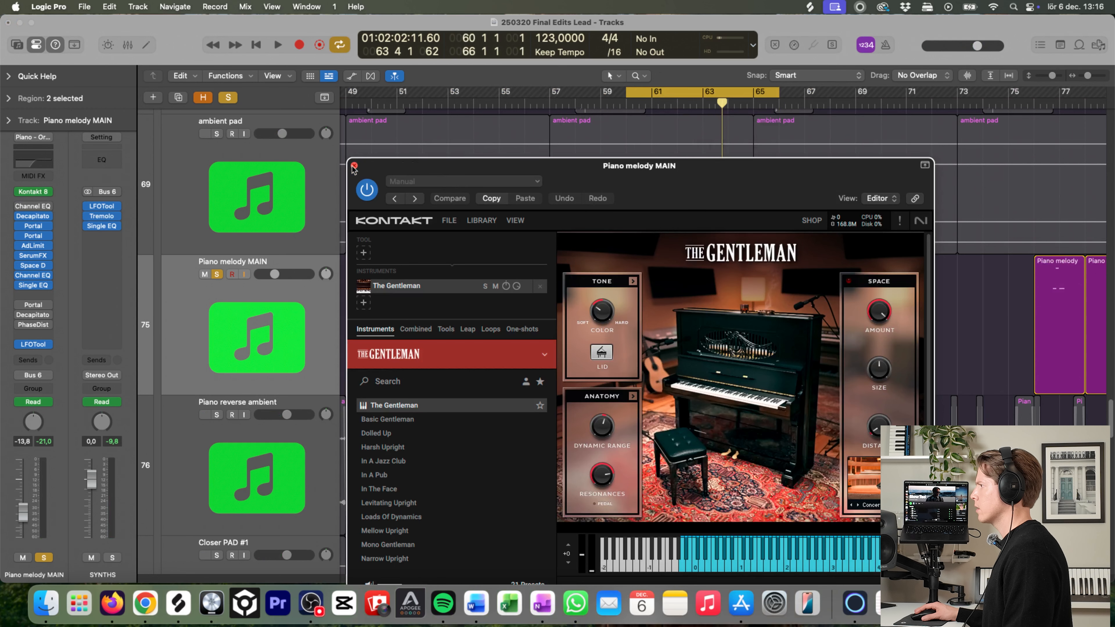
left_click(354, 166)
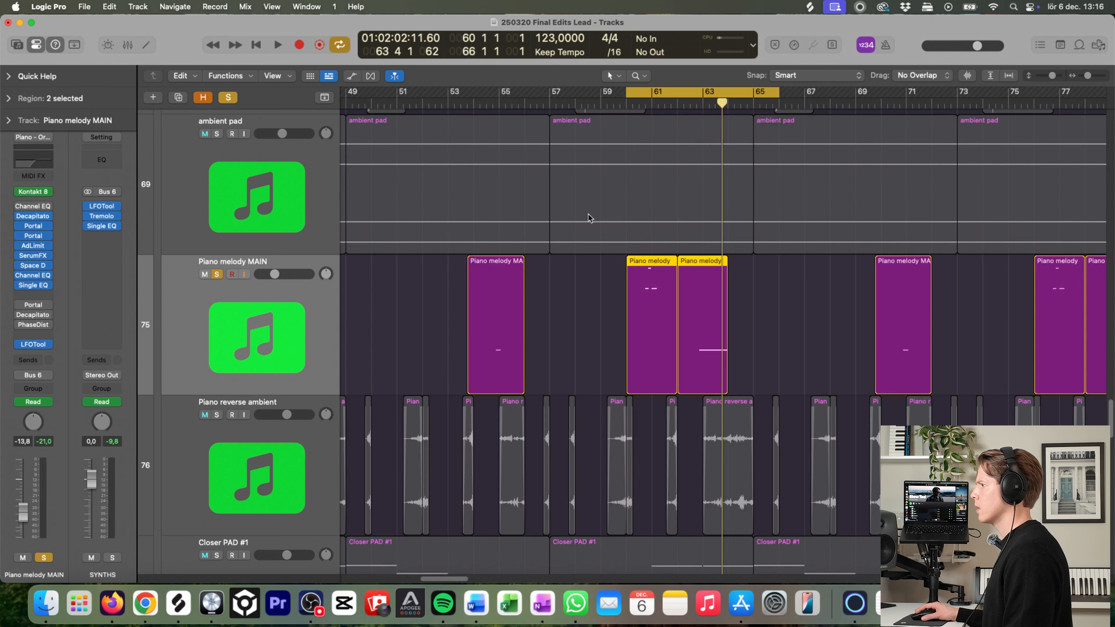
key("space")
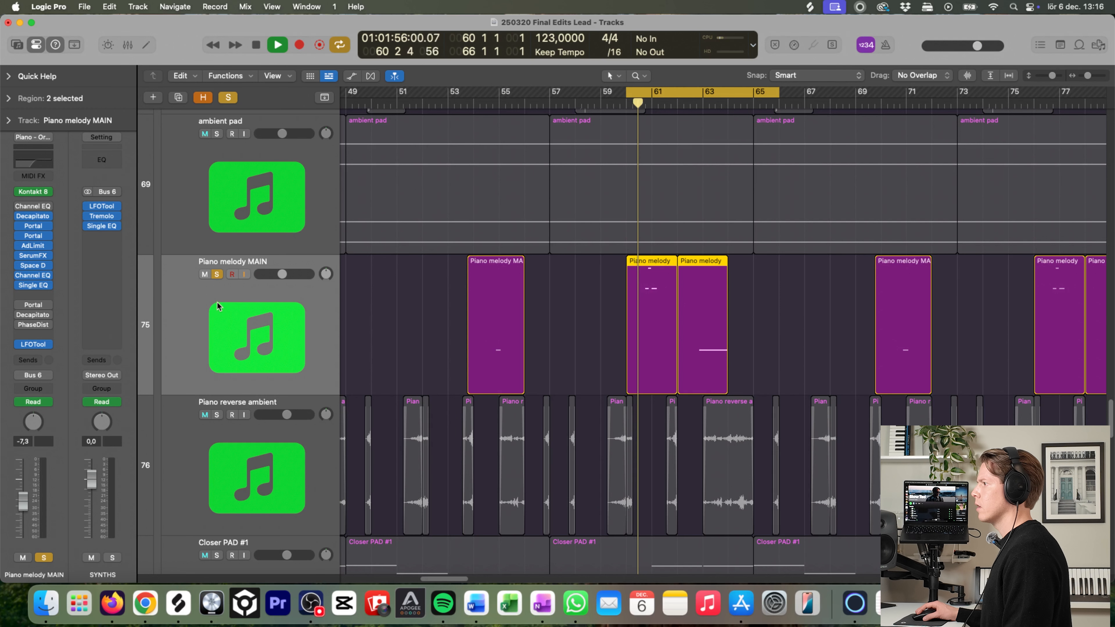
Step: Examine the first Portal plug-in on Piano melody MAIN and restart playback of the cycled passage
left_click(38, 228)
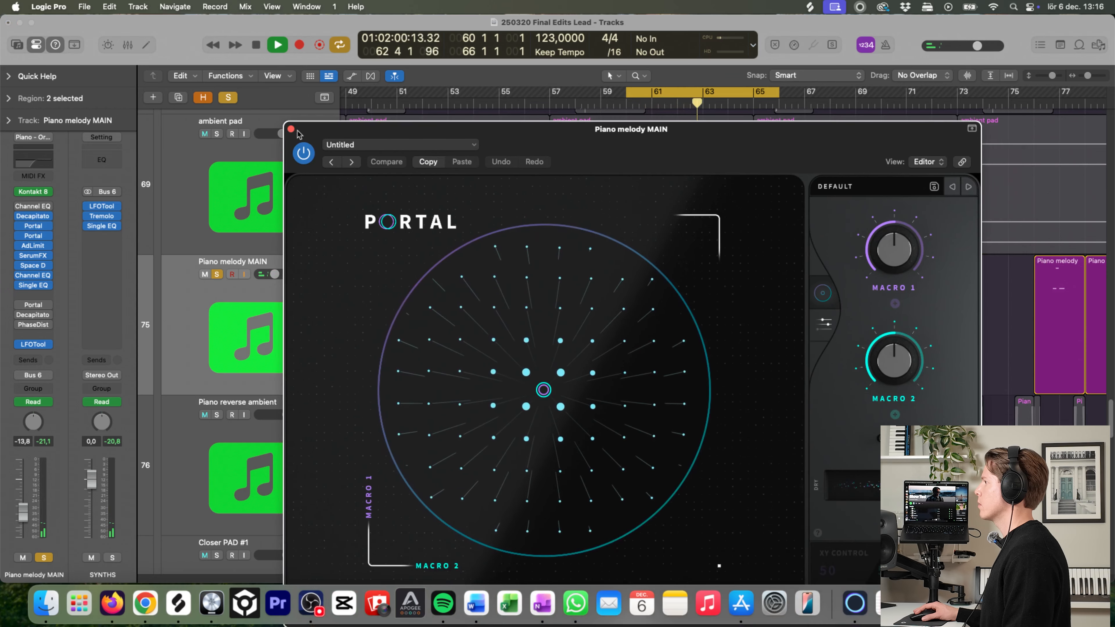
left_click(354, 165)
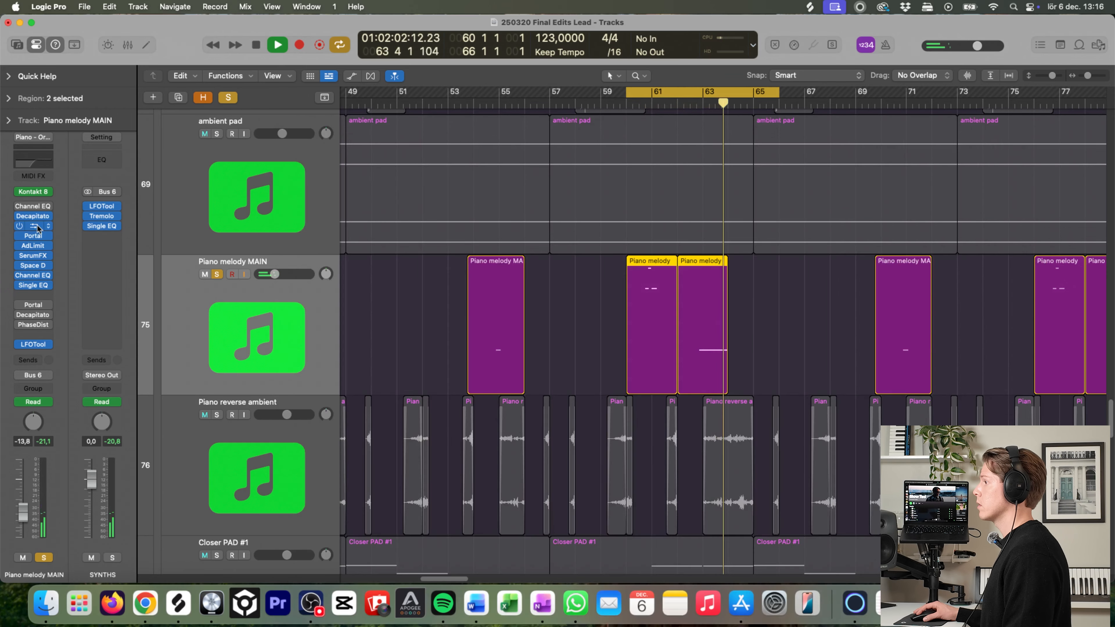
left_click(33, 226)
key("space")
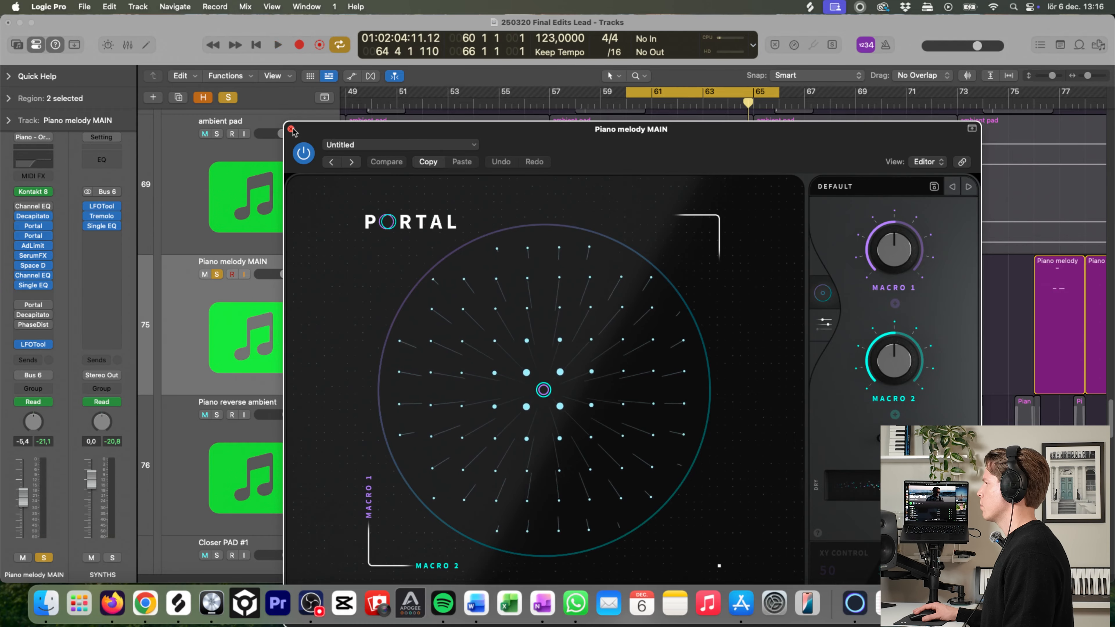
key("space")
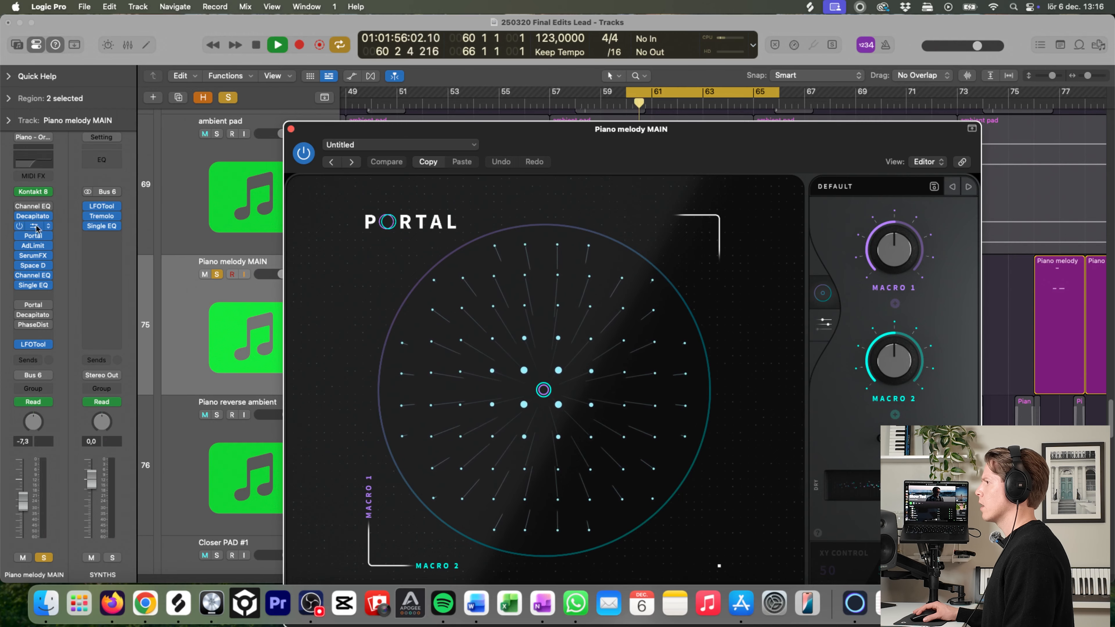
Step: Bypass both Portal plug-ins on Piano melody MAIN during playback and close the Portal window
left_click(19, 236)
left_click(20, 226)
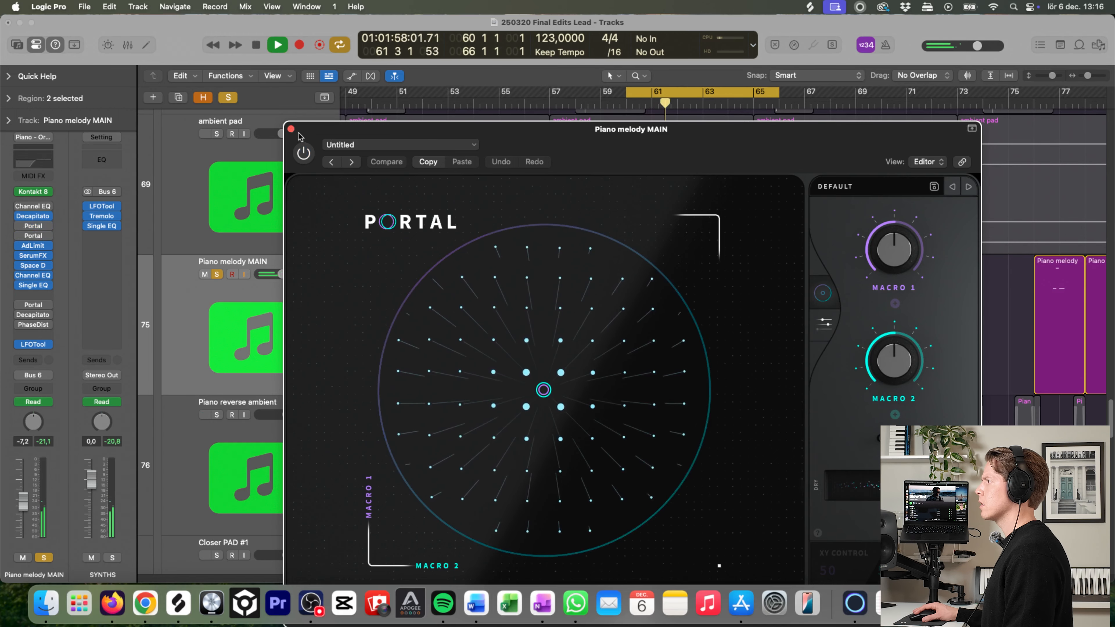
left_click(291, 130)
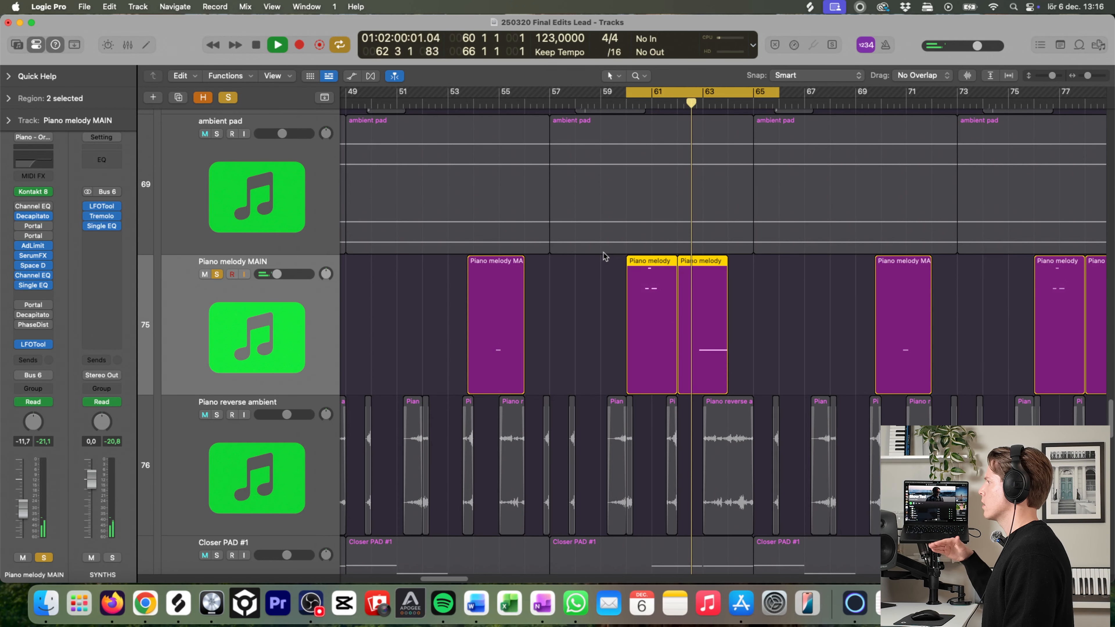
Step: View the two selected piano regions up close, set the cycle from bar 62 beat 4 to bar 65, and play it
key("z")
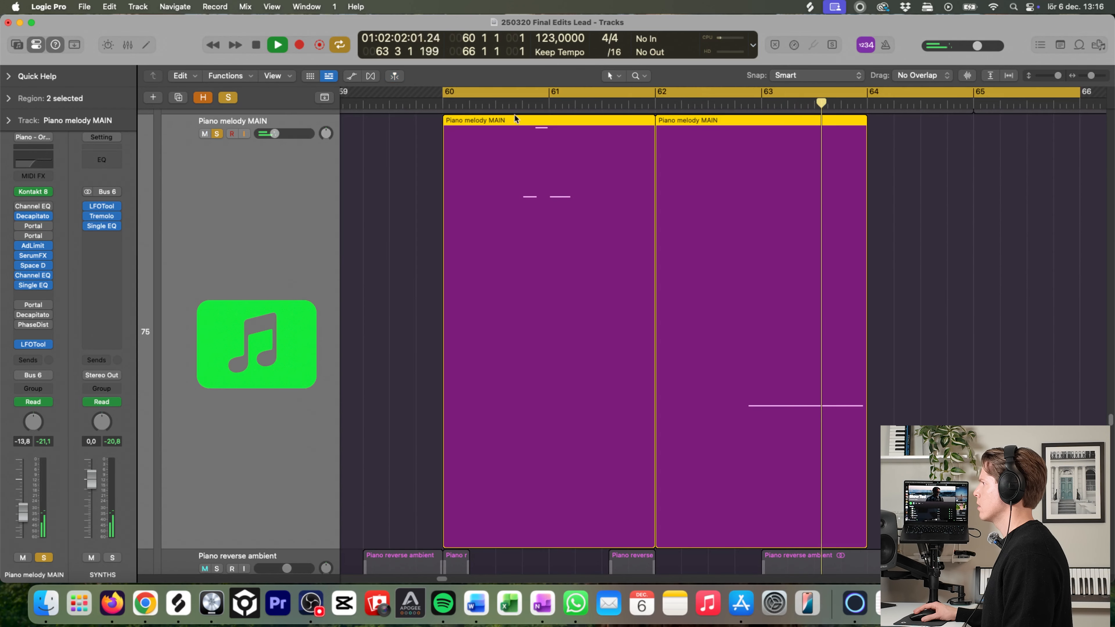
left_click(520, 98)
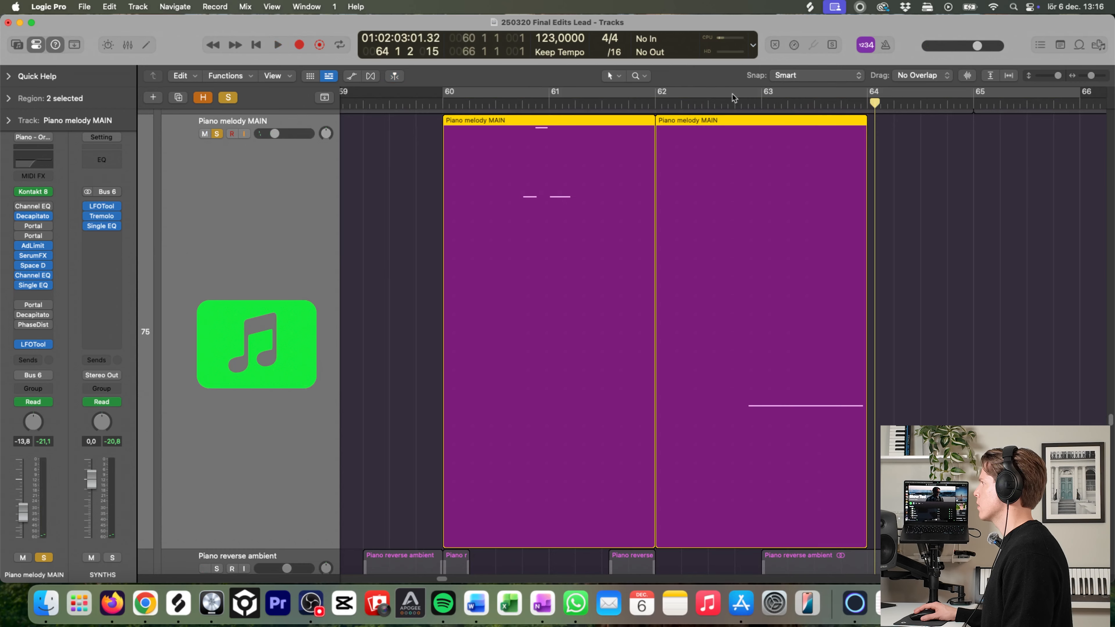
left_click_drag(734, 98, 973, 99)
key("space")
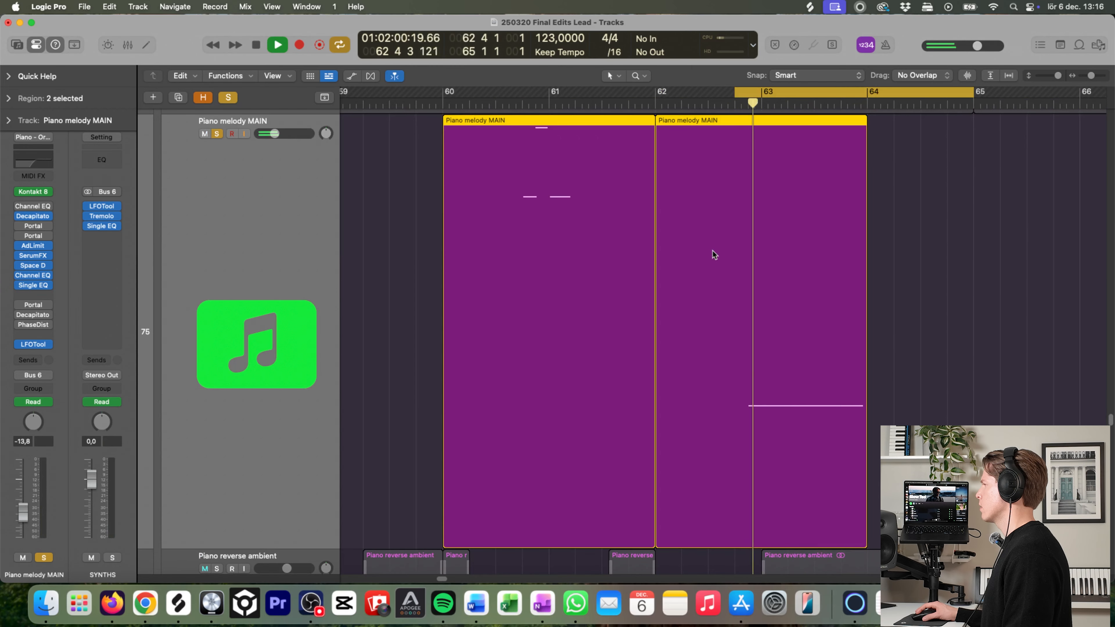
Step: Turn the first Portal plug-in back on and replay the cycled piano note
key("space")
key("space")
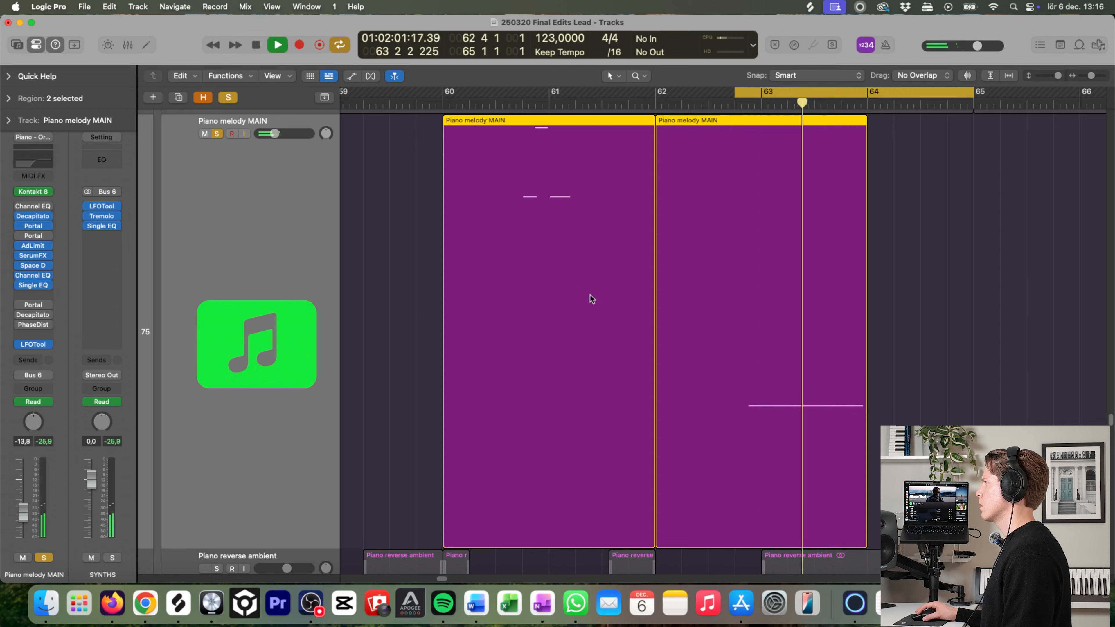
key("space")
Step: Turn the second Portal plug-in back on, close its window and replay the cycled piano note
left_click(33, 236)
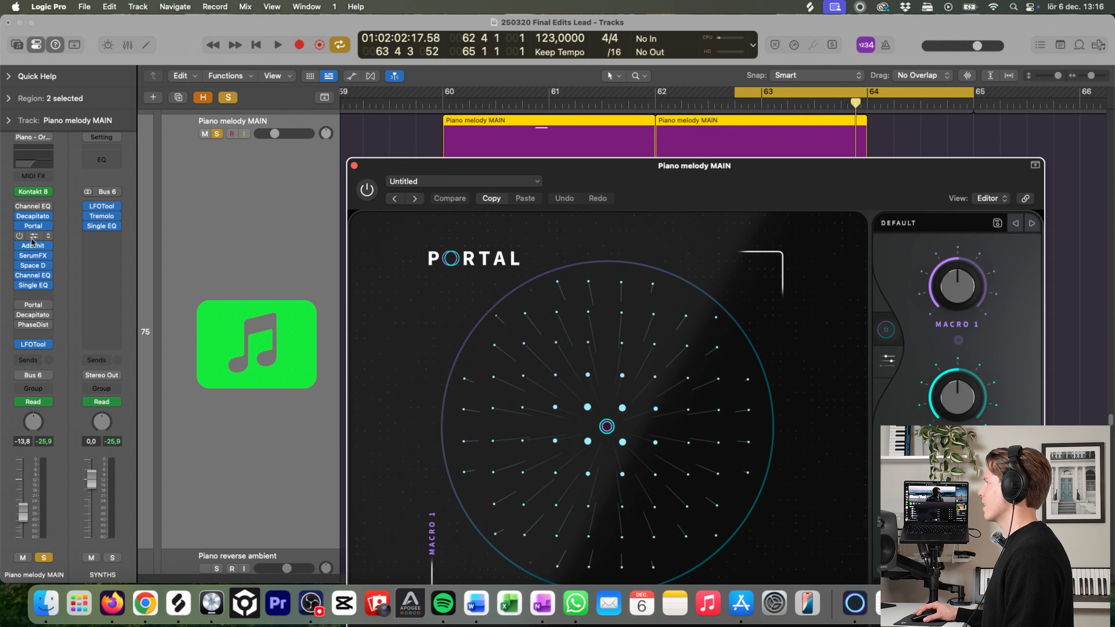
left_click(20, 237)
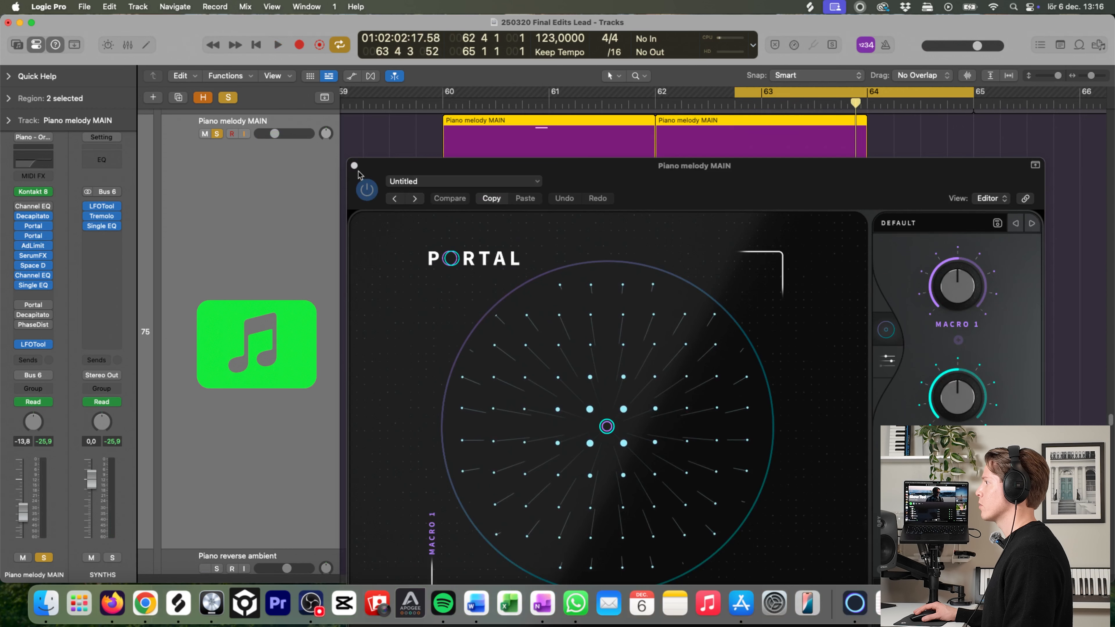
left_click(355, 166)
key("space")
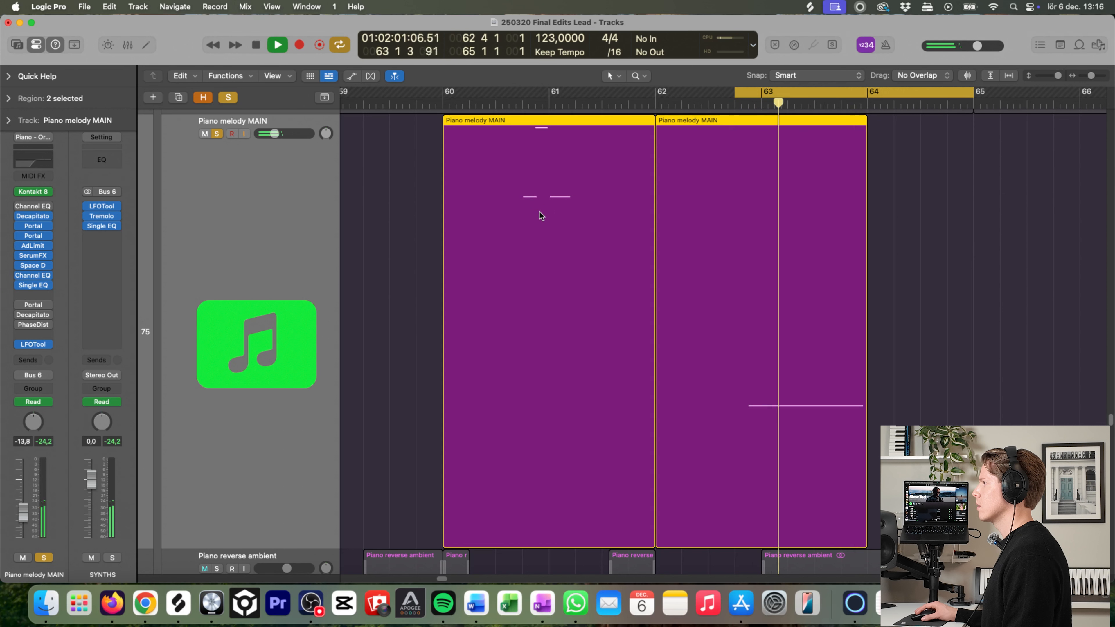
key("space")
Step: Turn off the cycle, examine the Adaptive Limiter and Serum FX delay settings on Piano melody MAIN, and close both plug-in windows
left_click(768, 92)
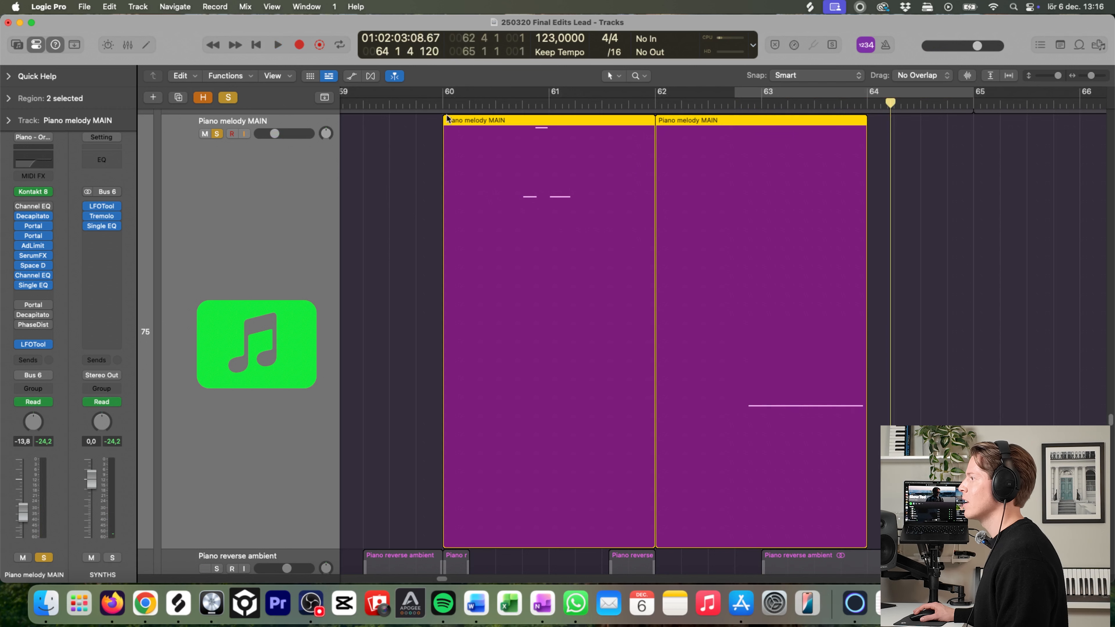
left_click(42, 246)
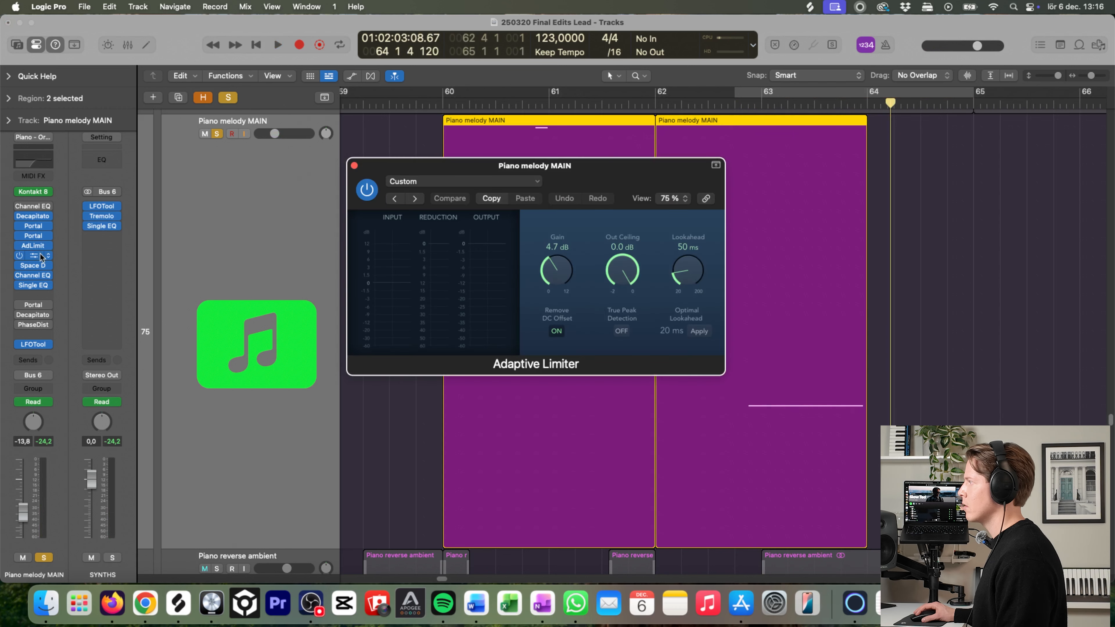
left_click(38, 255)
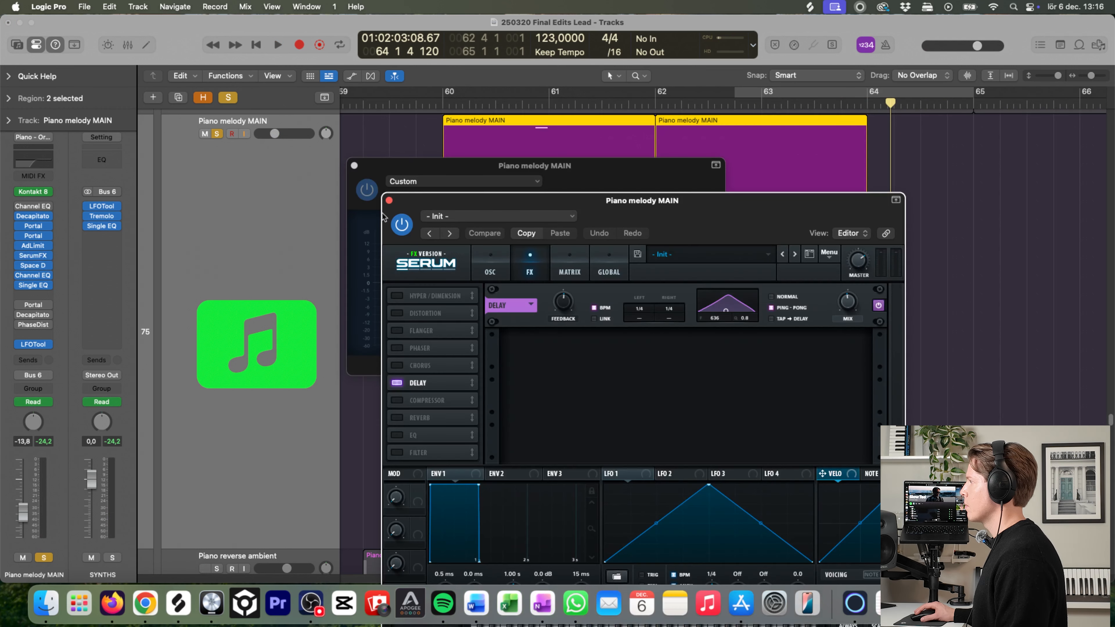
left_click(388, 201)
left_click(354, 166)
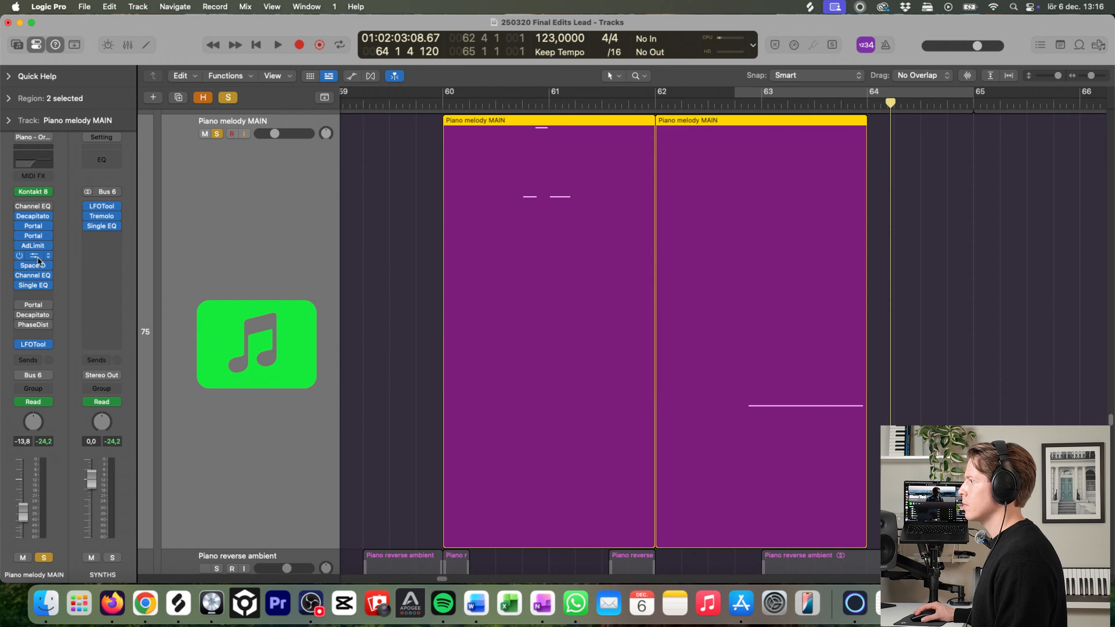
Step: Examine the Space Designer reverb settings on Piano melody MAIN and close the plug-in window
left_click(35, 266)
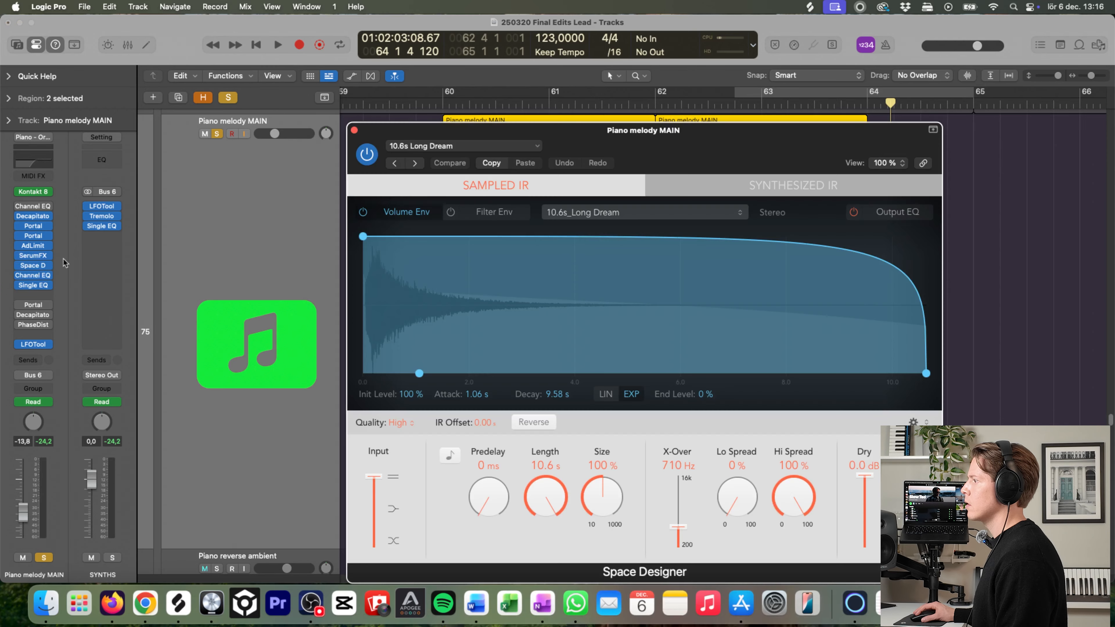
left_click(354, 131)
left_click(600, 286, "ctrl+alt")
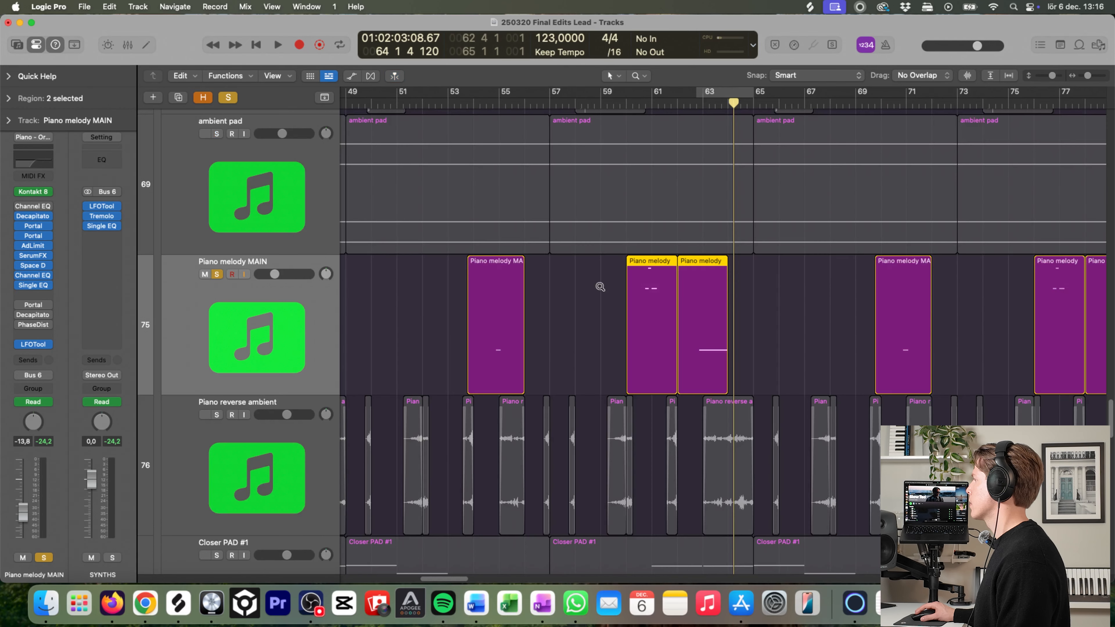
Step: Unsolo Piano melody MAIN, solo Piano reverse ambient, and play it from the start of the song with its track selected
left_click(217, 274)
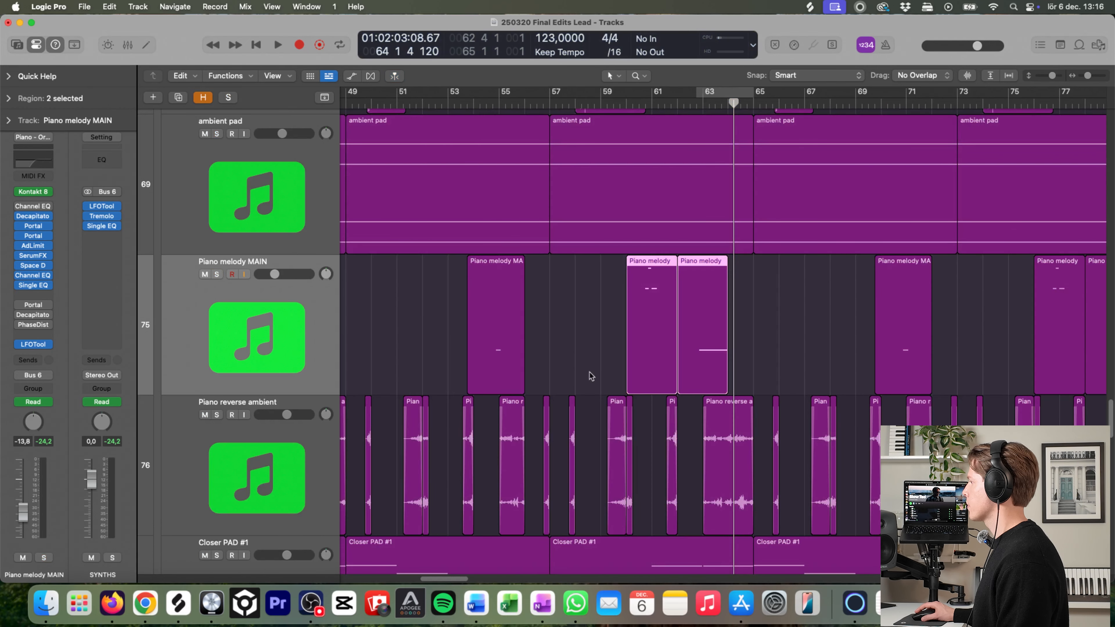
left_click(216, 415)
left_click(607, 350, "ctrl+alt")
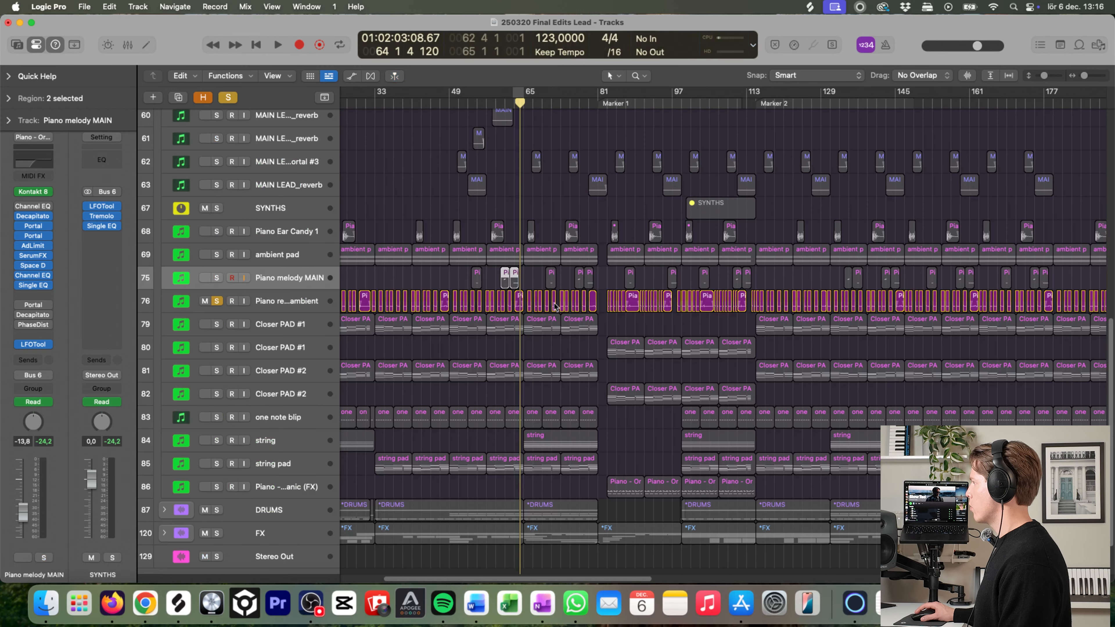
left_click_drag(498, 578, 400, 580)
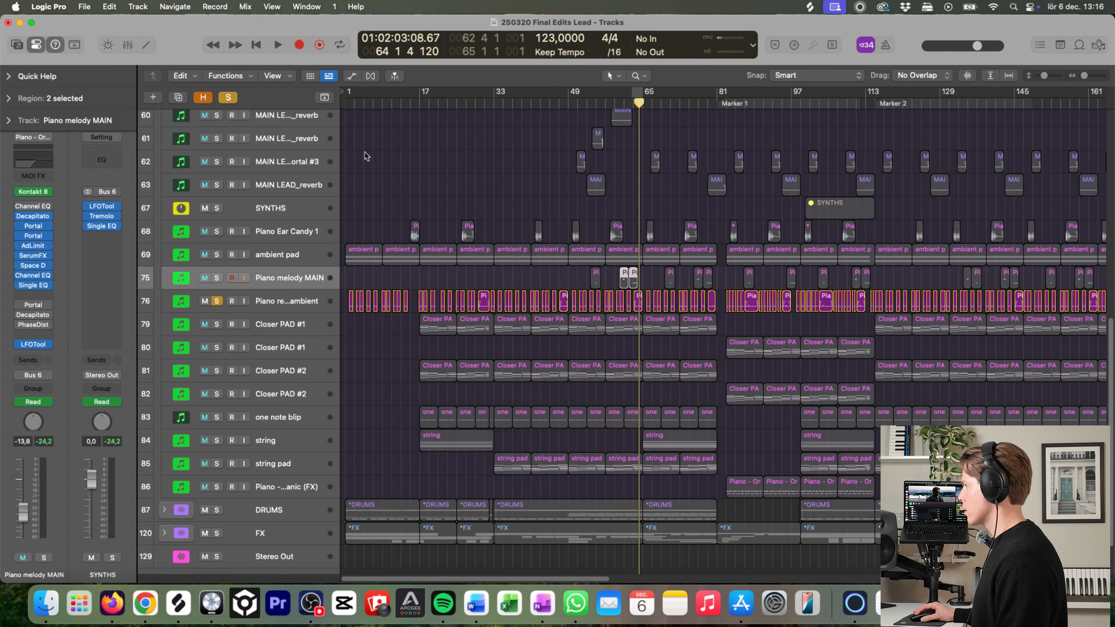
key("Return")
left_click(425, 323, "ctrl+alt")
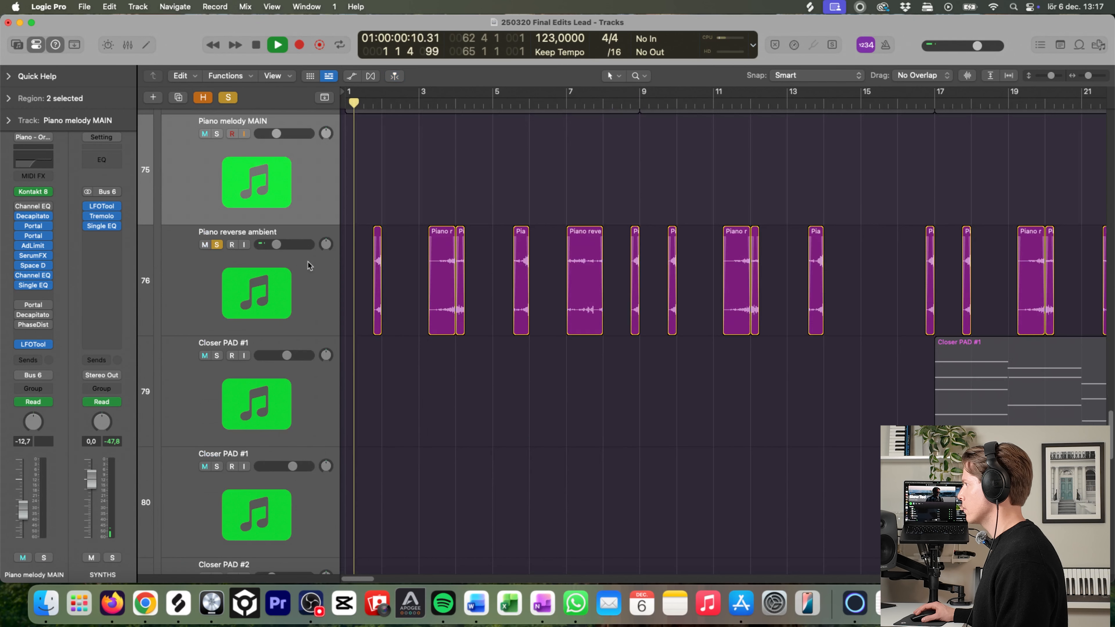
left_click(250, 291)
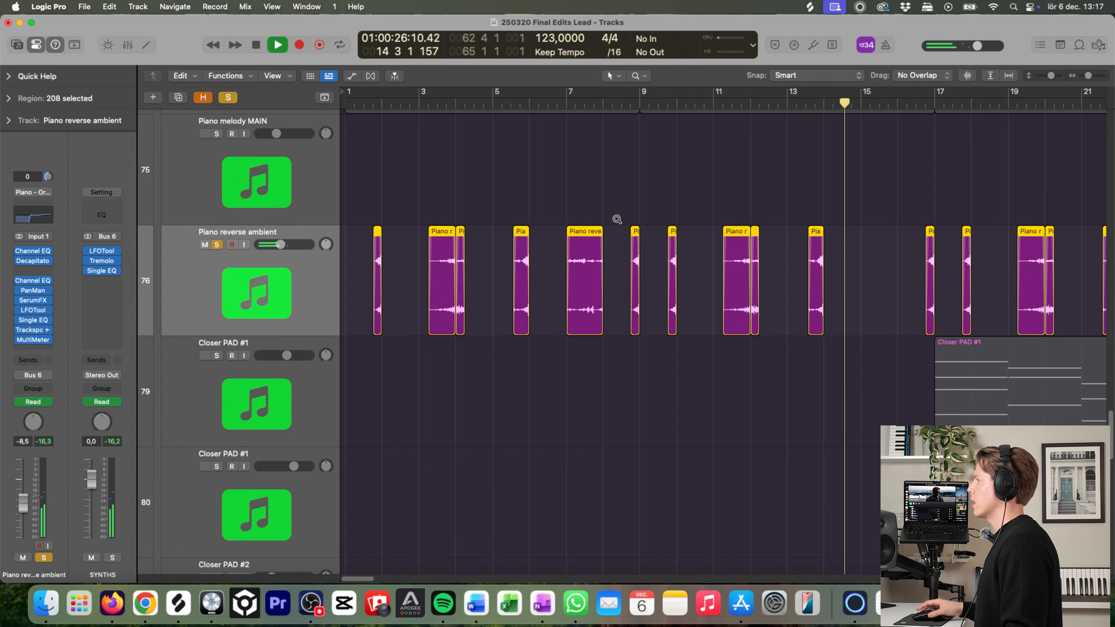
Step: Duplicate the Piano reverse ambient track with its plug-in settings directly below the original
left_click(640, 201, "ctrl+alt")
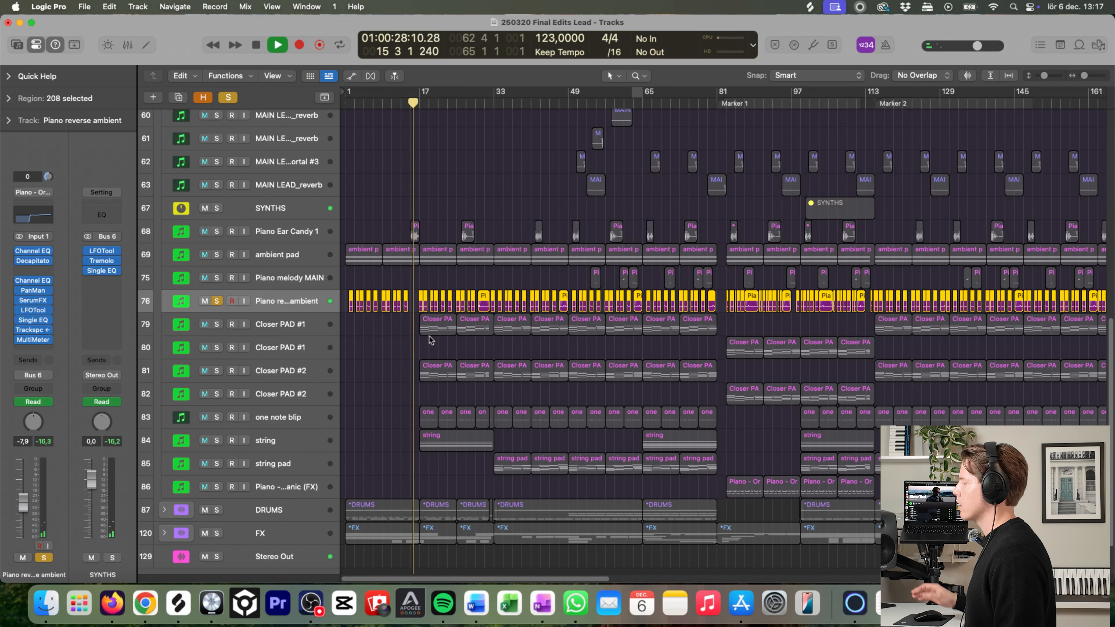
left_click(382, 332, "ctrl+alt")
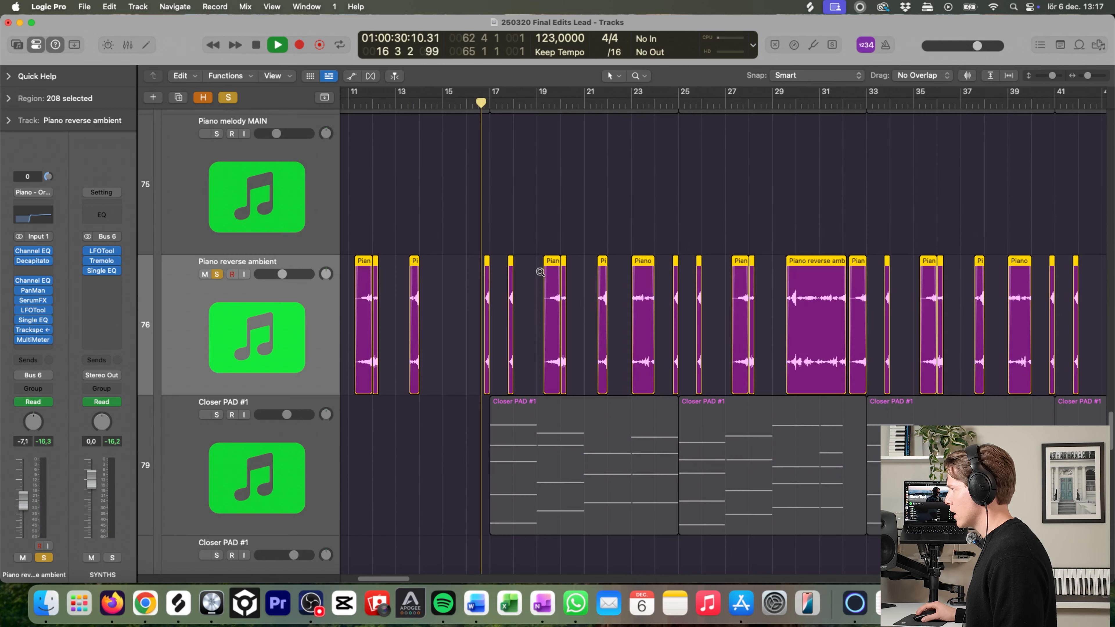
left_click(461, 338, "ctrl+alt")
left_click(375, 335)
left_click_drag(356, 333, 435, 316)
key("super+d")
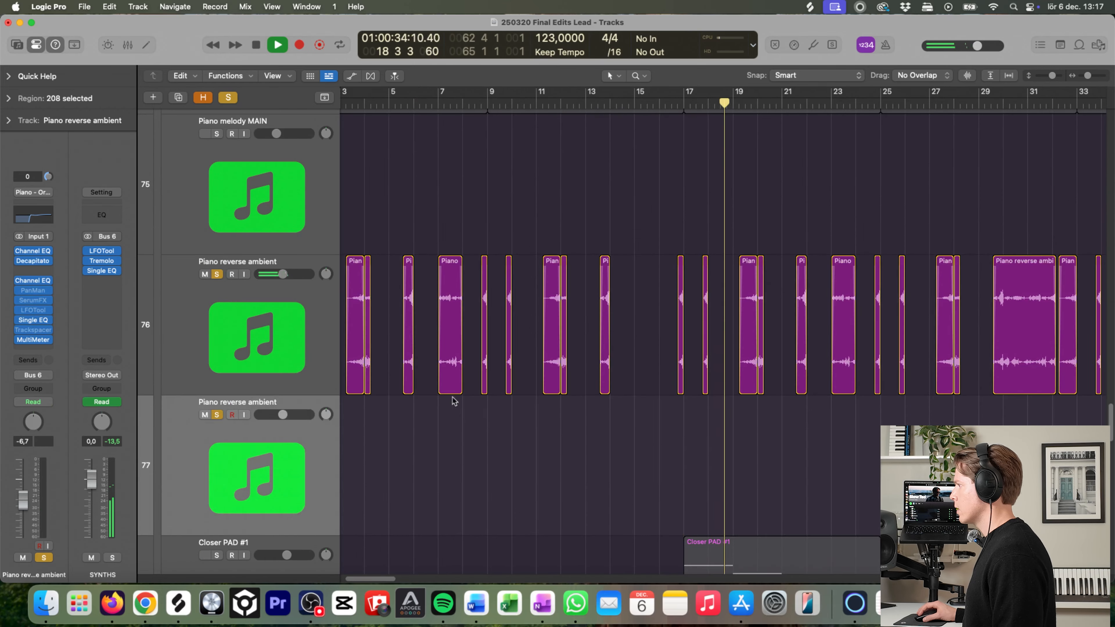
Step: Copy the reversed piano region at bar 3 onto the duplicate track and stop playback
left_click_drag(358, 364, 357, 422, "alt")
left_click(554, 236)
key("space")
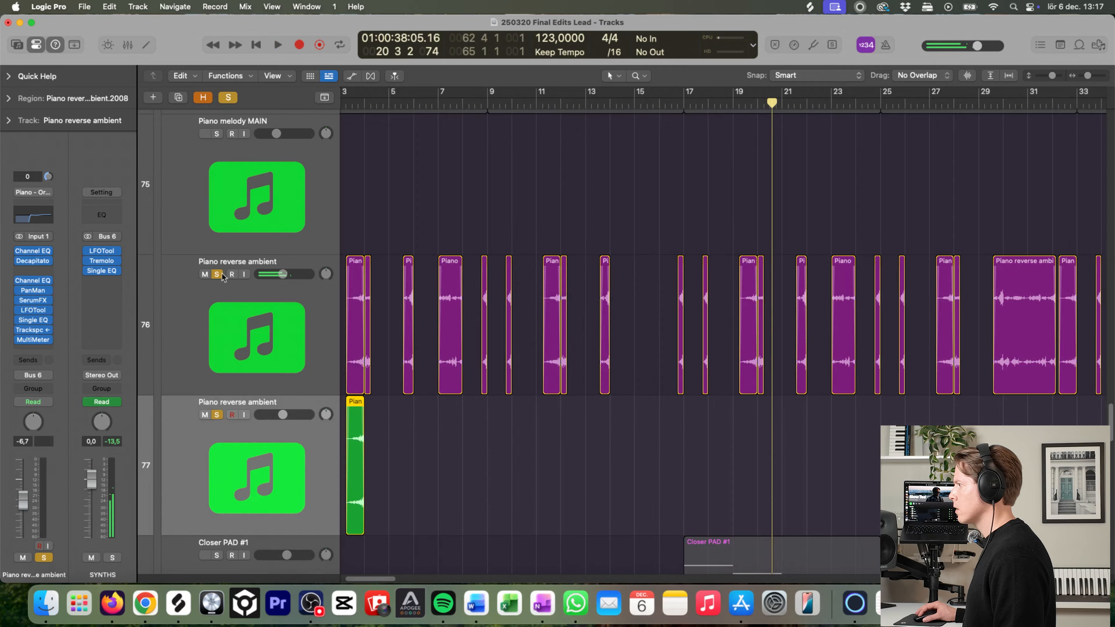
Step: Extend the copied piano region to run from about bar 5 to bar 26 and play the duplicate track on its own
left_click_drag(359, 519, 326, 524)
left_click_drag(365, 578, 346, 578)
left_click_drag(416, 468, 445, 504)
left_click(468, 103)
key("space")
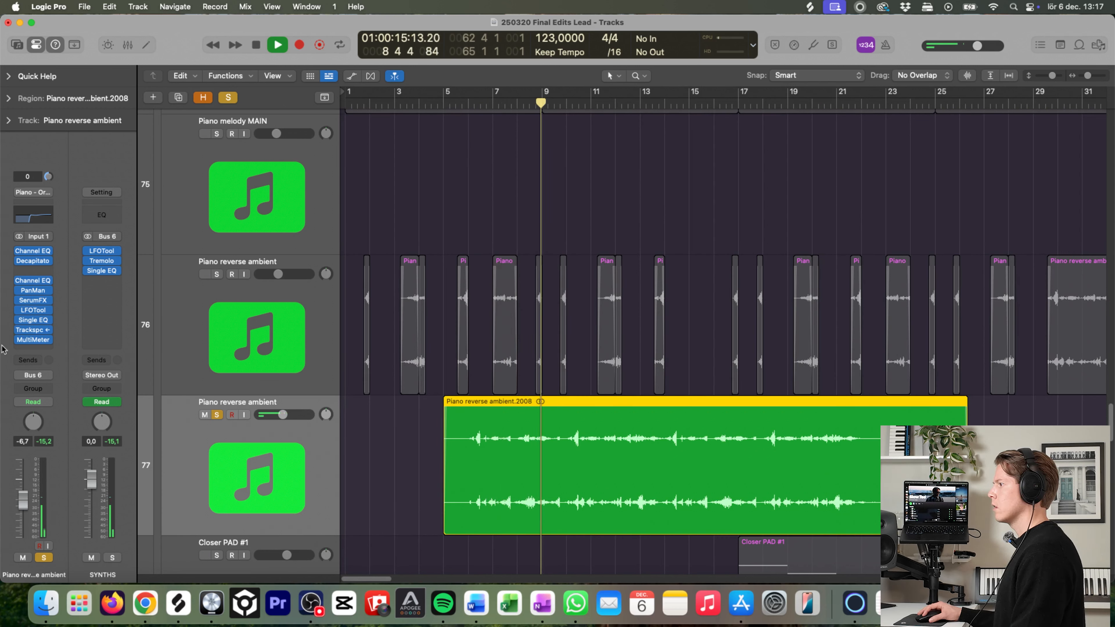
Step: Bypass PanMan on the duplicate track during playback, then stop, mute the track and turn off its solo
left_click(21, 290)
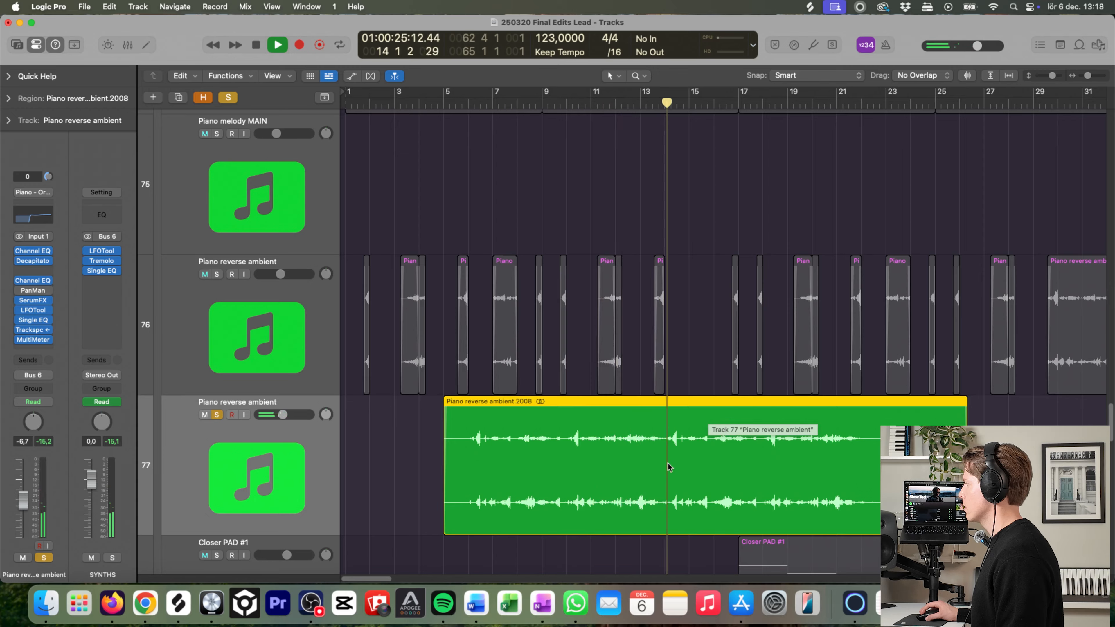
left_click(204, 415)
key("space")
left_click(216, 415)
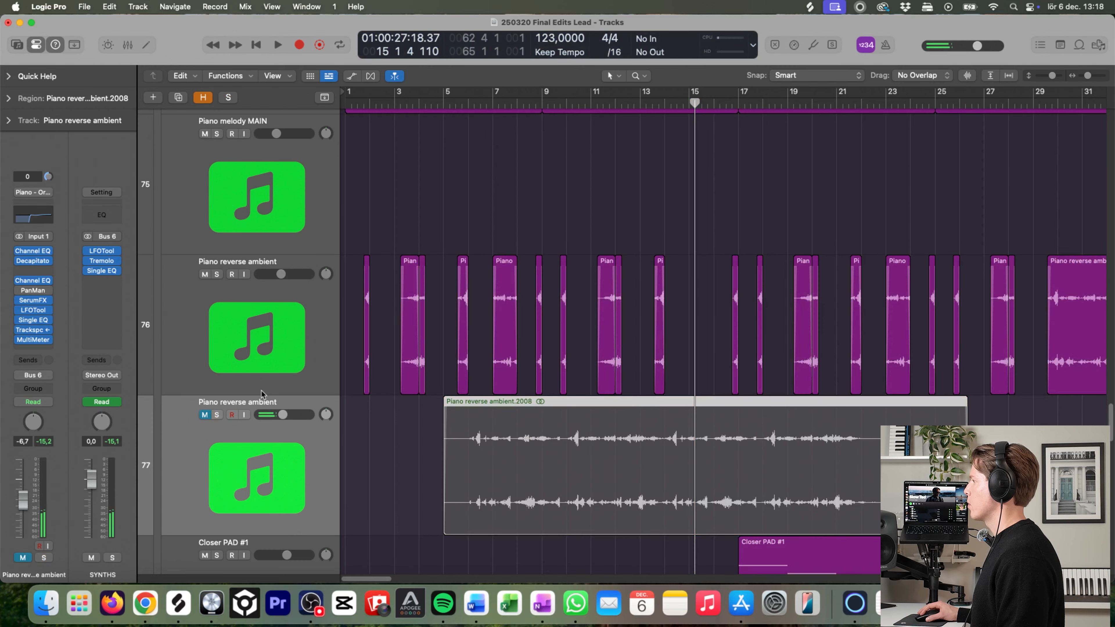
Step: Solo the original Piano reverse ambient track, select it, and play its chopped regions from bar 3 and bar 19
left_click(217, 275)
left_click(395, 104)
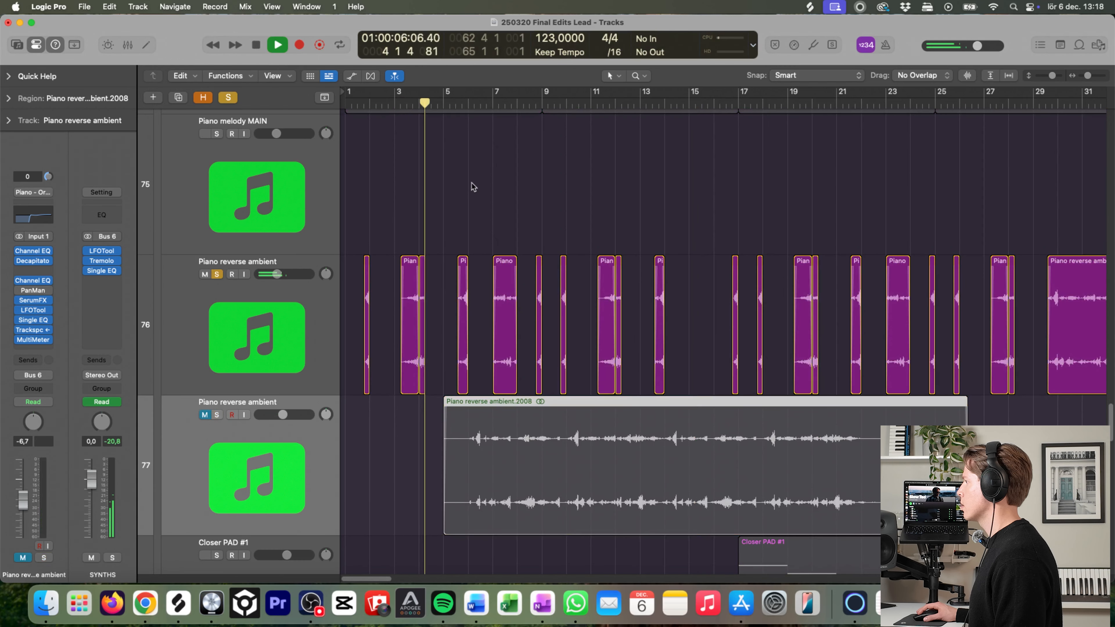
left_click(276, 306)
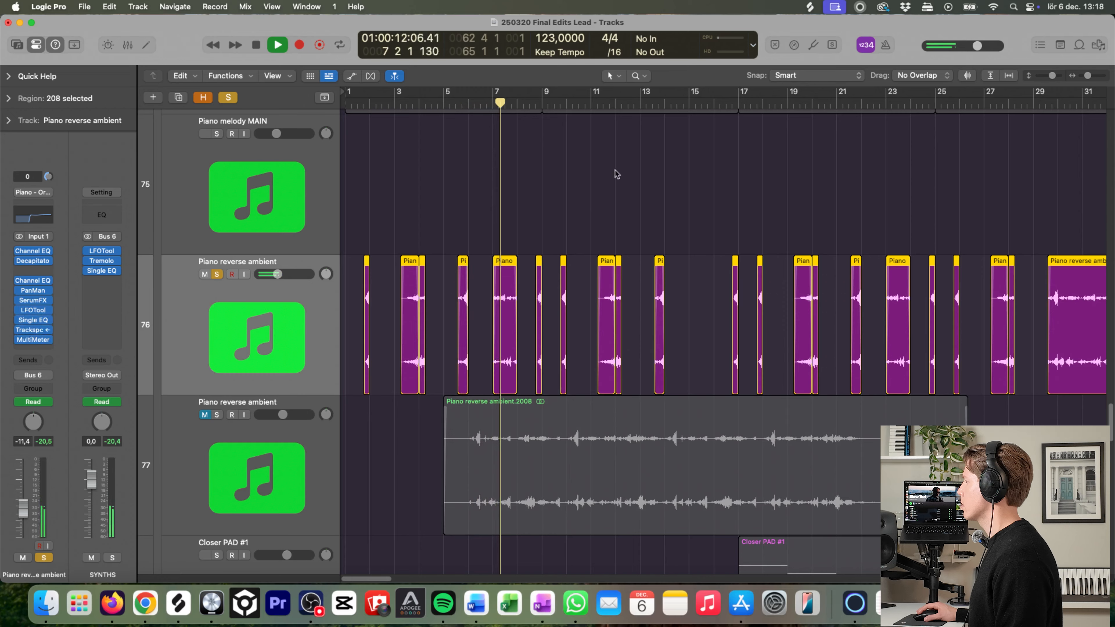
left_click(794, 104)
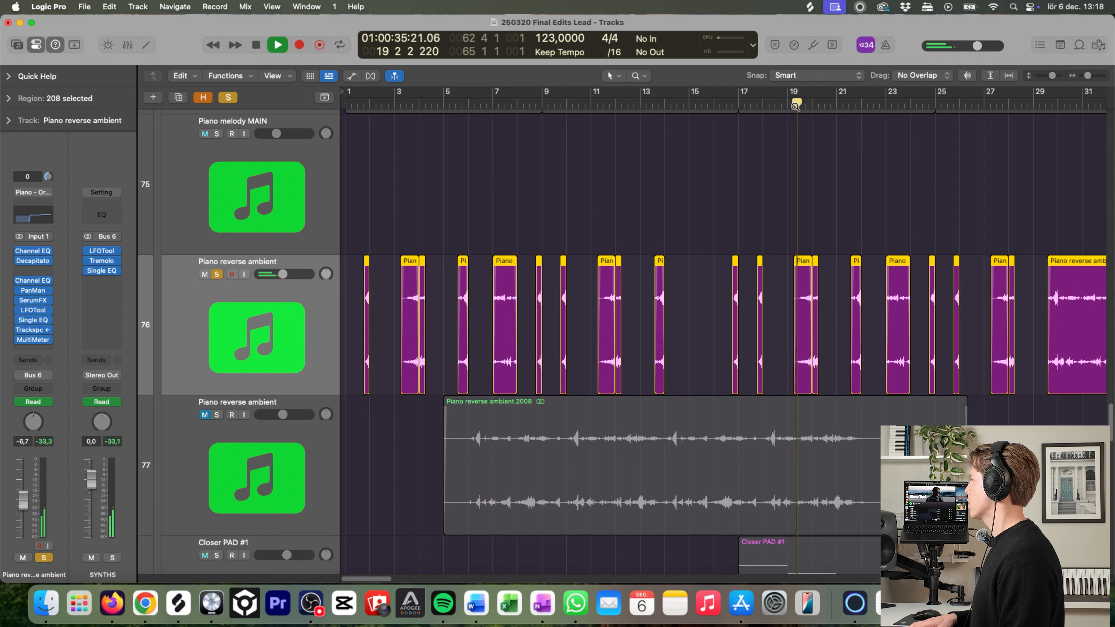
Step: Play the chopped reverse piano regions from about bars 23 and 29, then unsolo the track to hear the full mix
scroll(795, 106, "down", 5)
scroll(796, 106, "up", 5)
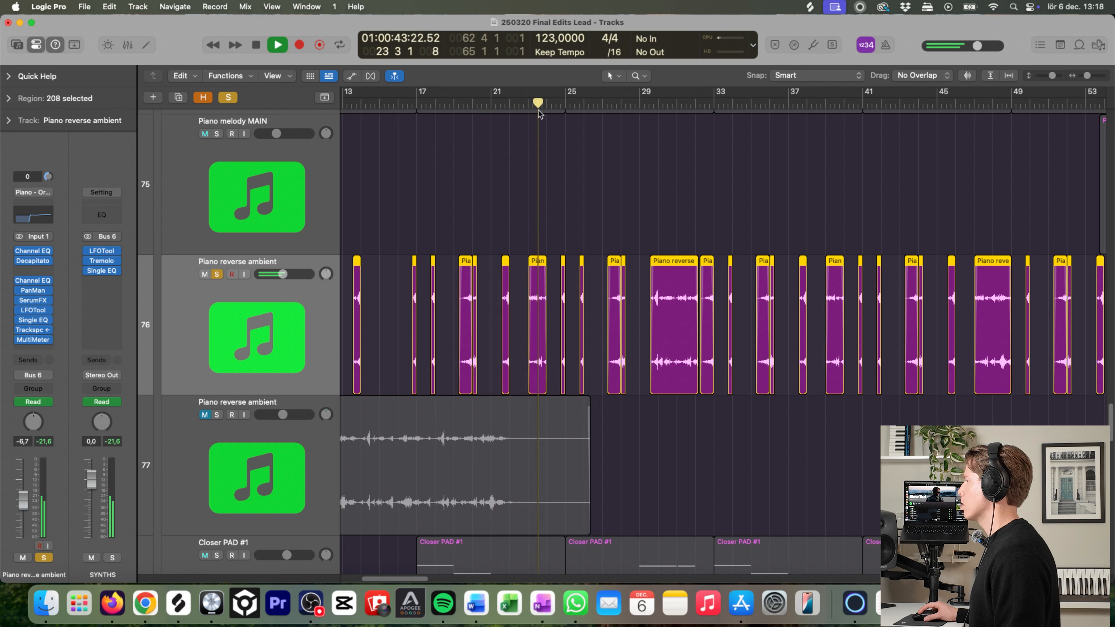
left_click(529, 103)
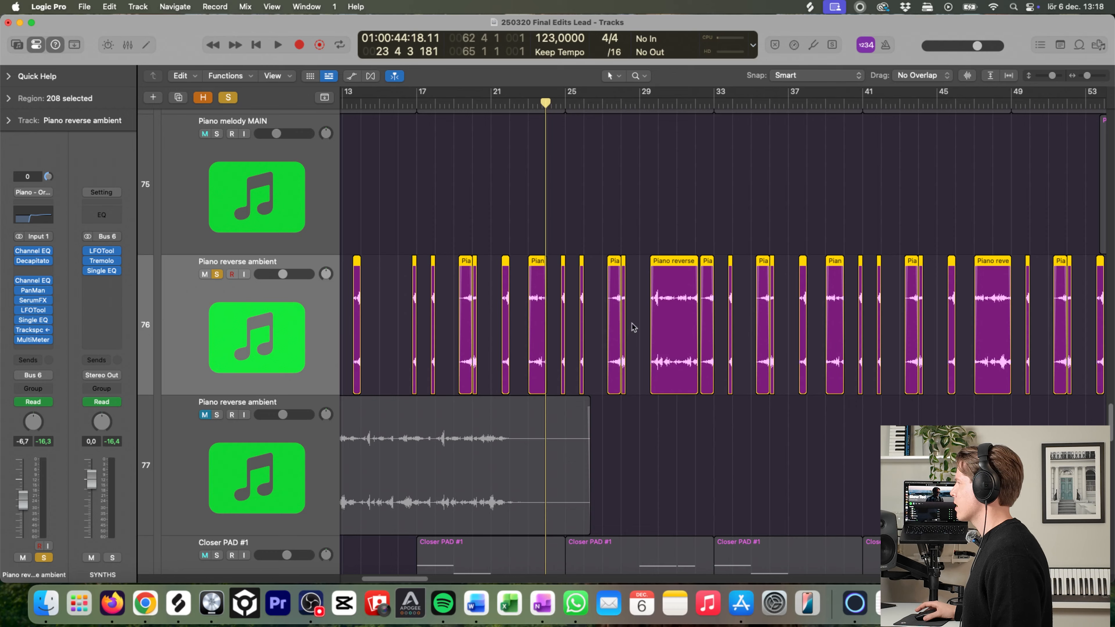
double_click(651, 101)
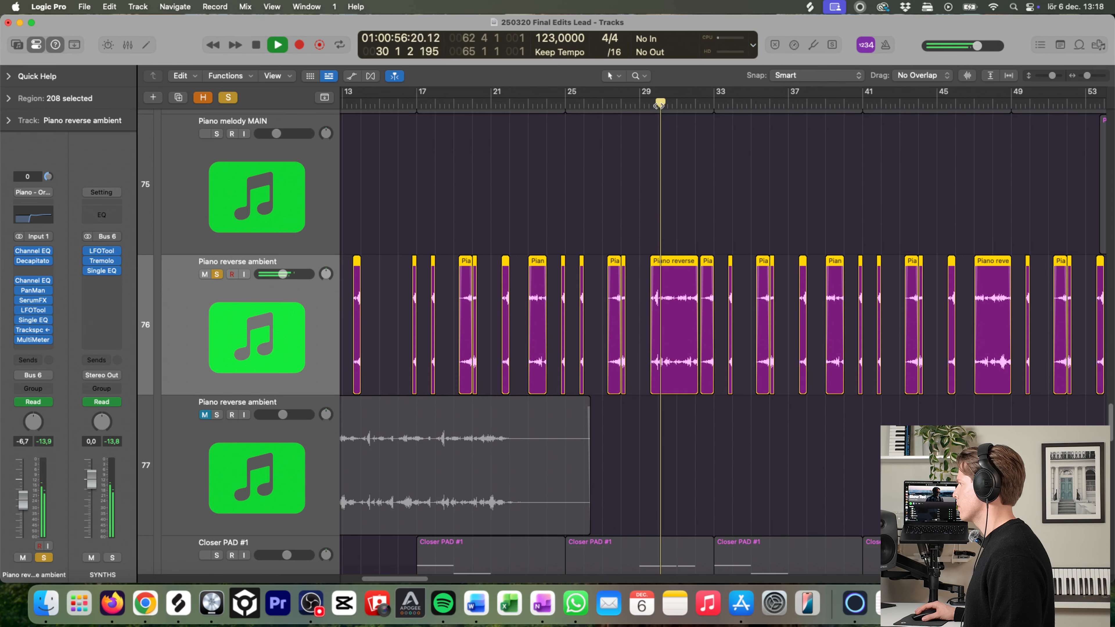
left_click(218, 274)
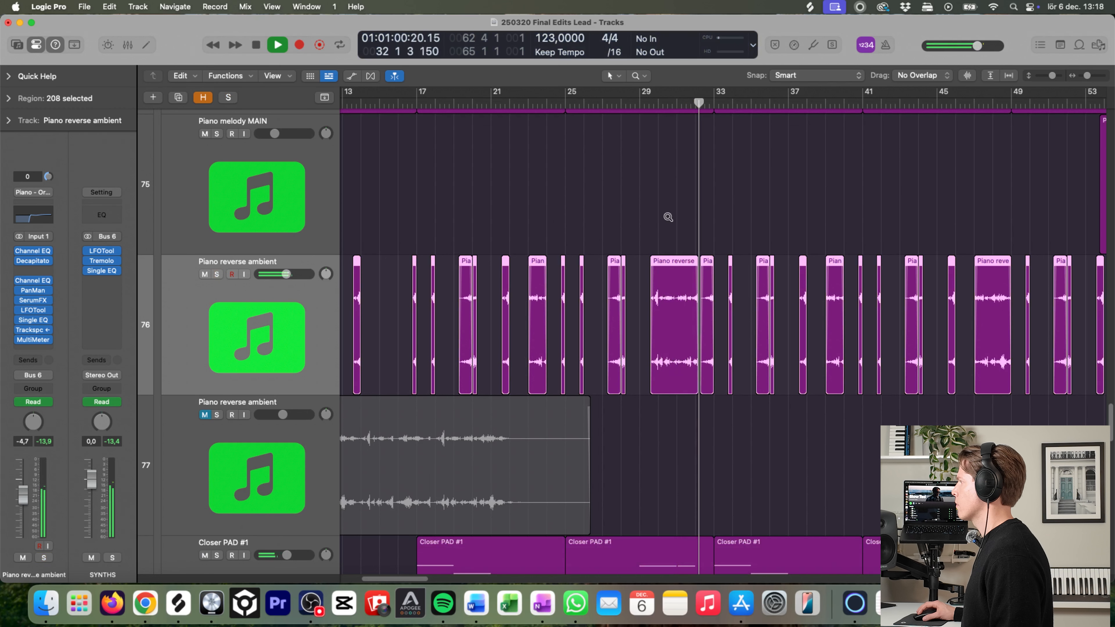
left_click(656, 220, "ctrl+alt")
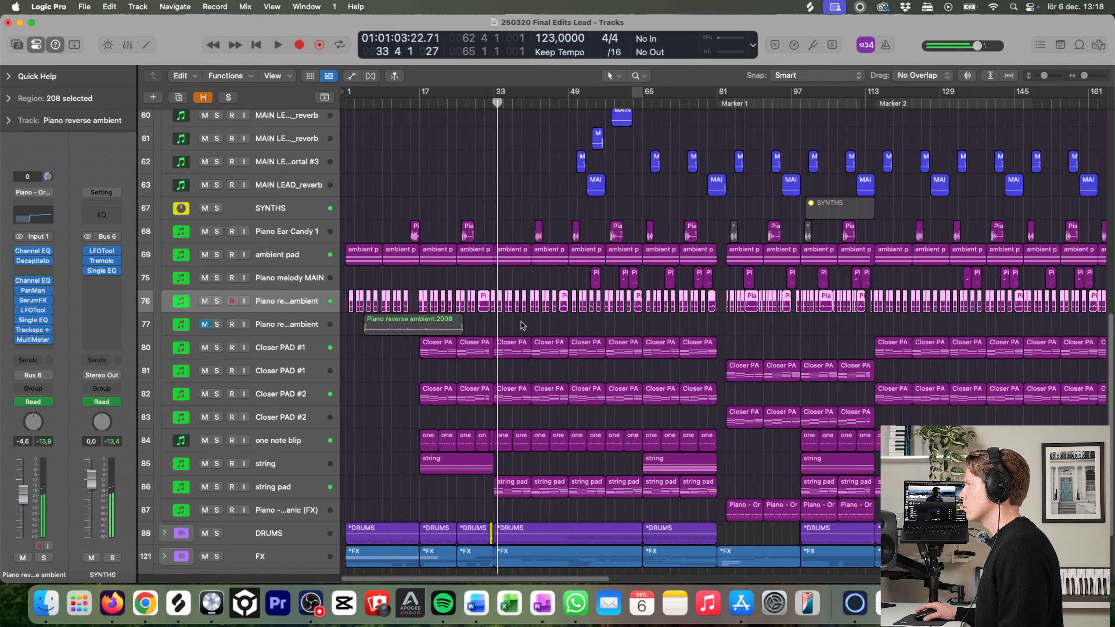
Step: Expand the VOCALS stack, then select and solo the Vocal eary candy 2 track
scroll(523, 328, "up", 1)
scroll(517, 322, "down", 3)
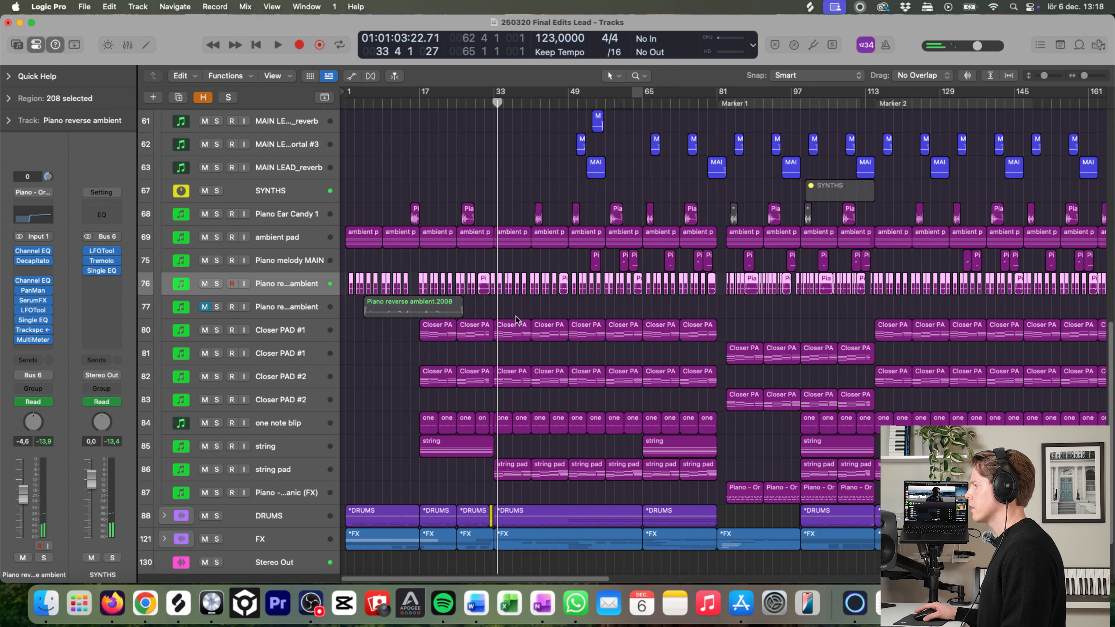
scroll(518, 357, "up", 15)
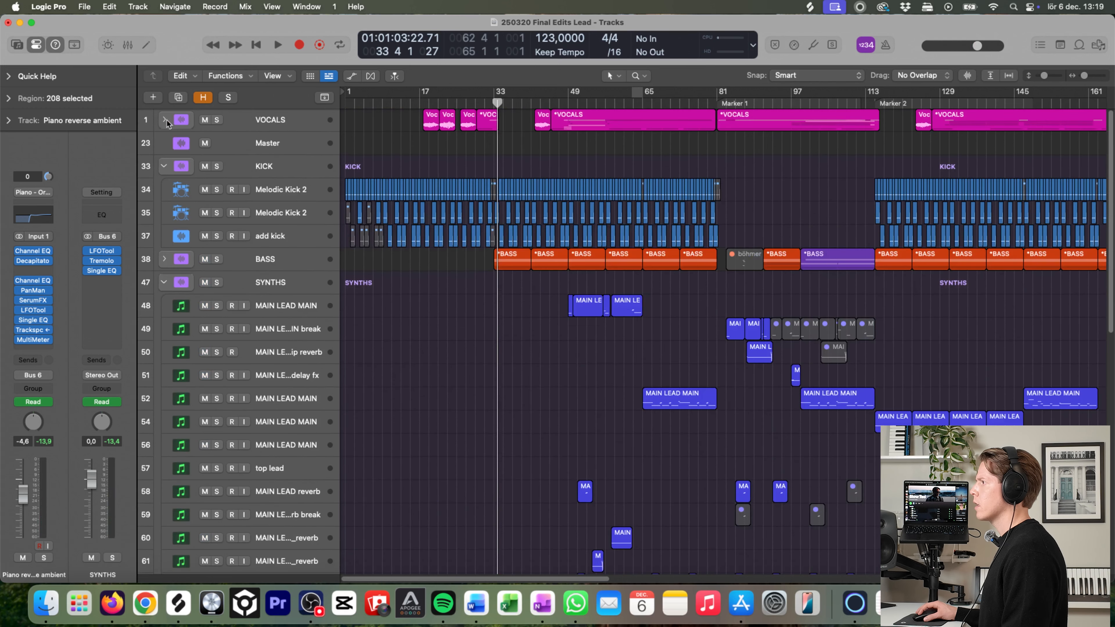
left_click(166, 121)
scroll(395, 307, "down", 15)
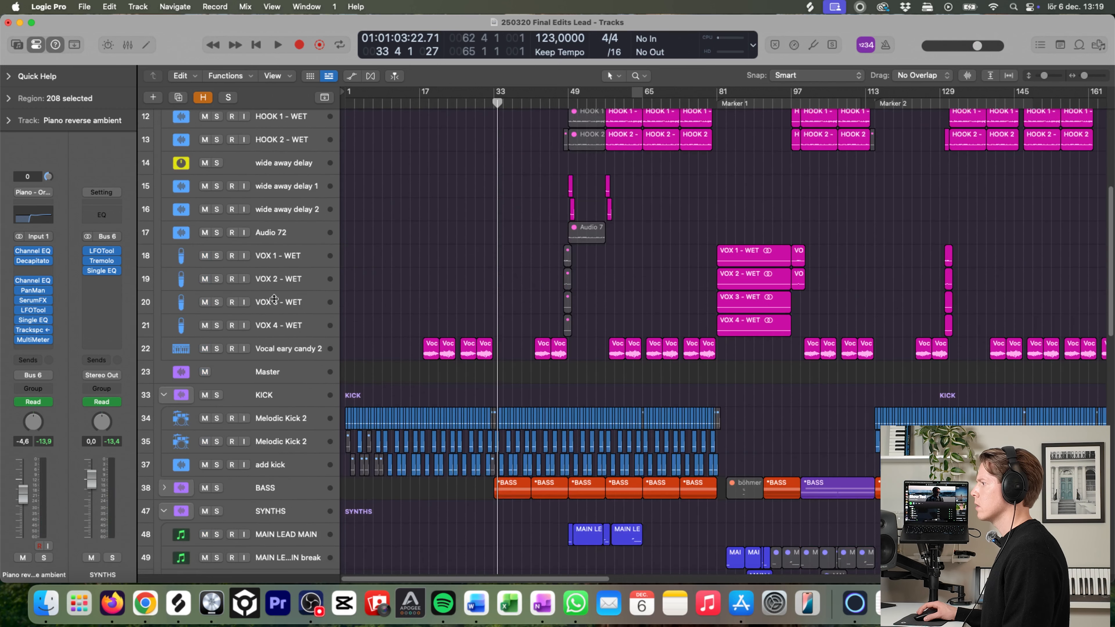
left_click(303, 351)
left_click(217, 350)
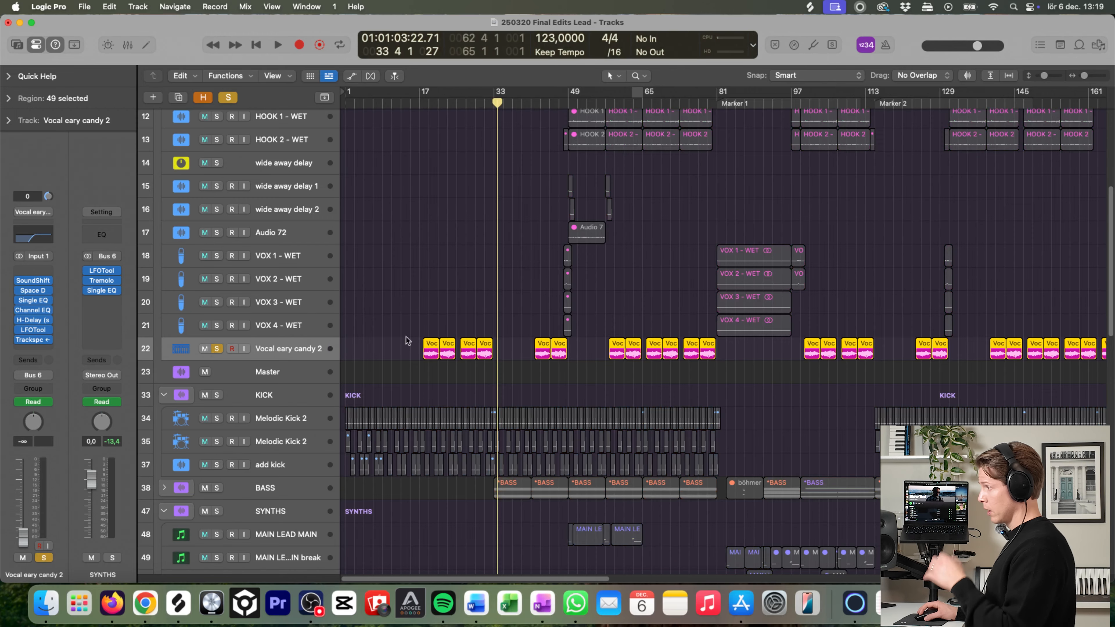
Step: Play Vocal eary candy 2 from about bar 25, then unsolo it and toggle its mute to compare it within the mix
left_click_drag(446, 379, 639, 334)
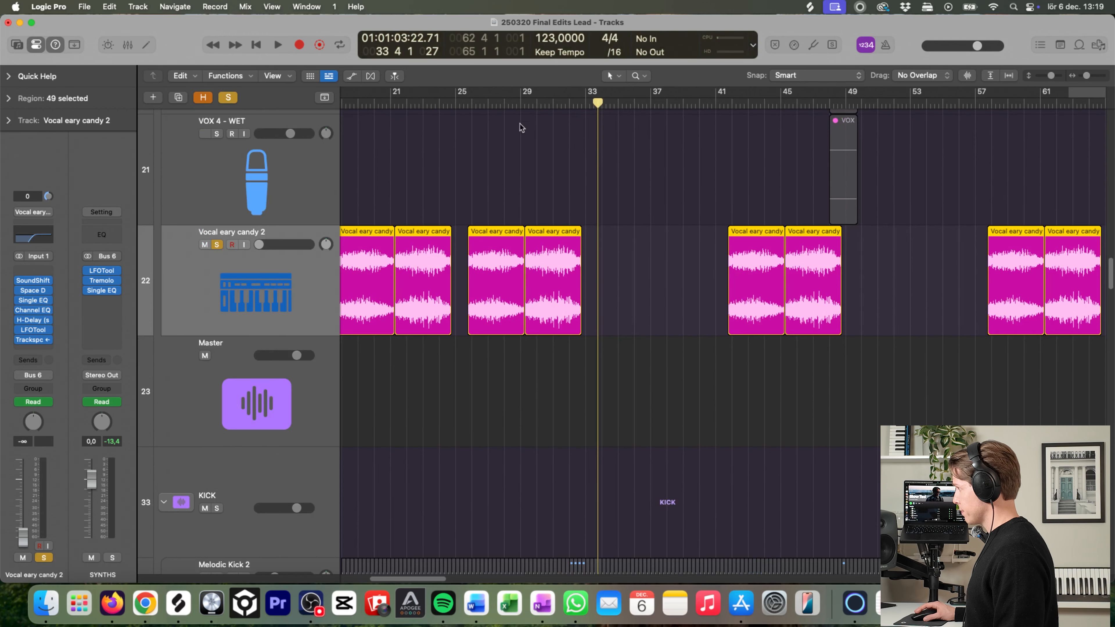
left_click(468, 106)
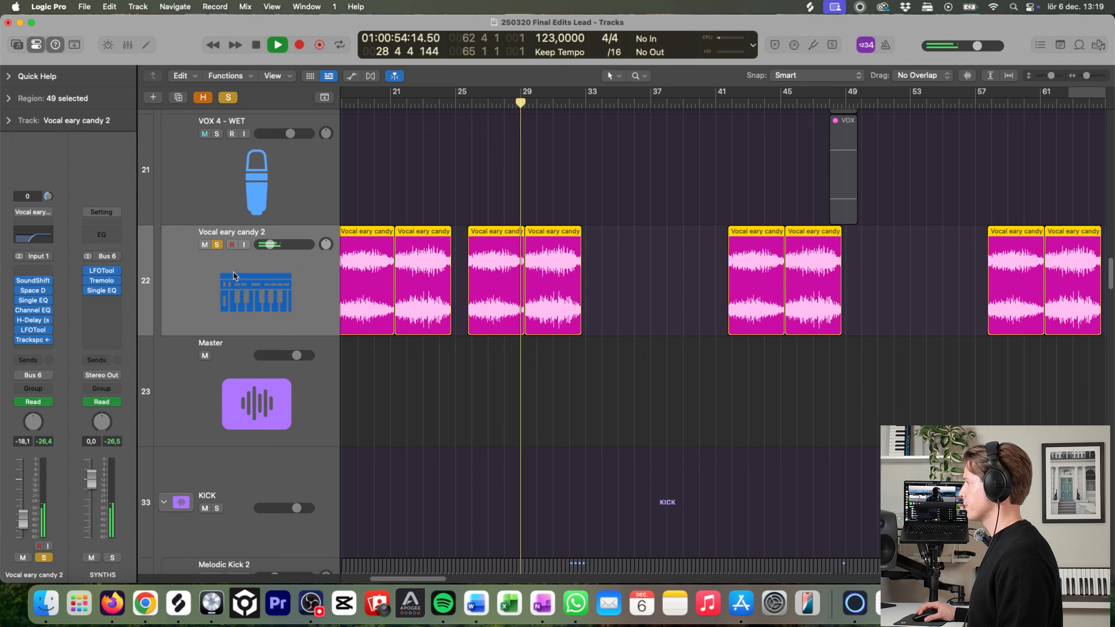
left_click(218, 245)
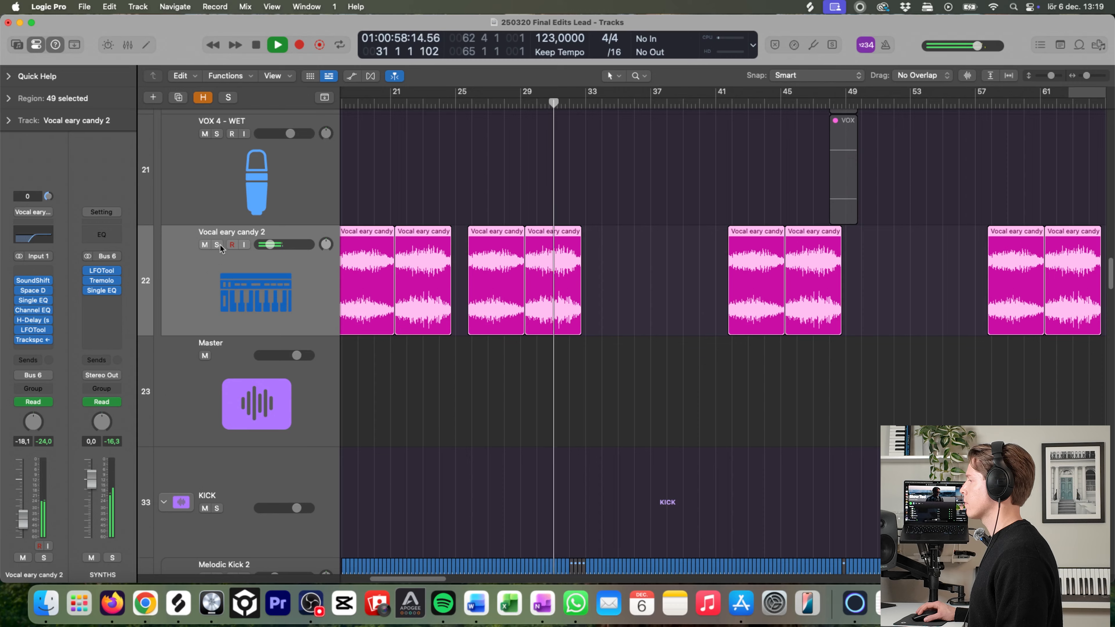
left_click(209, 245)
left_click(205, 245)
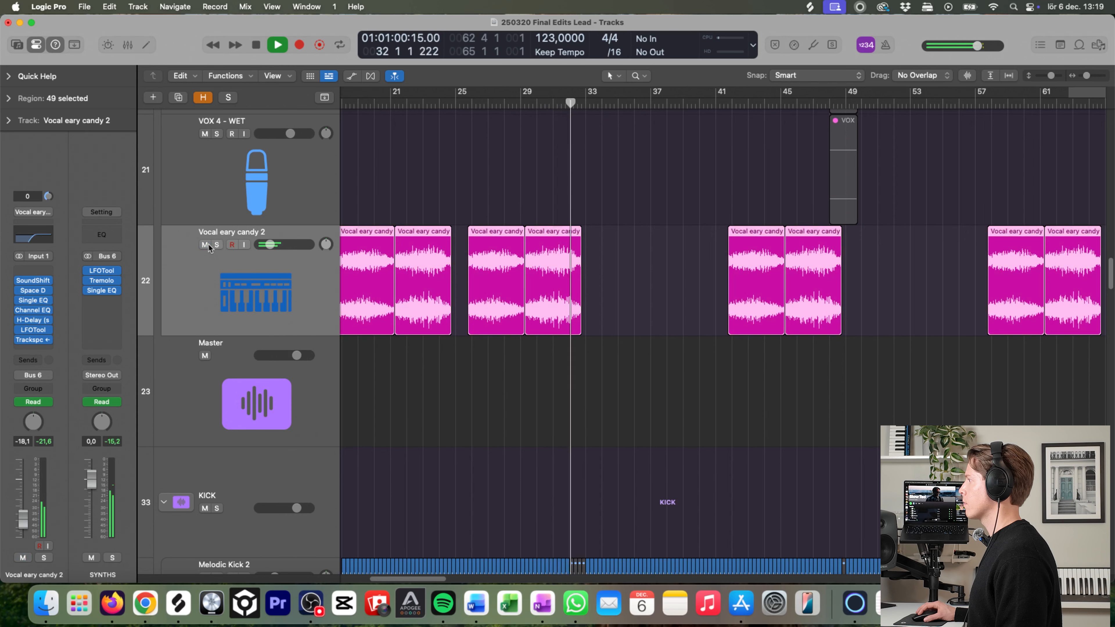
Step: Bypass all plug-ins on Vocal eary candy 2, solo the track, and play it dry from about bar 25
key("z")
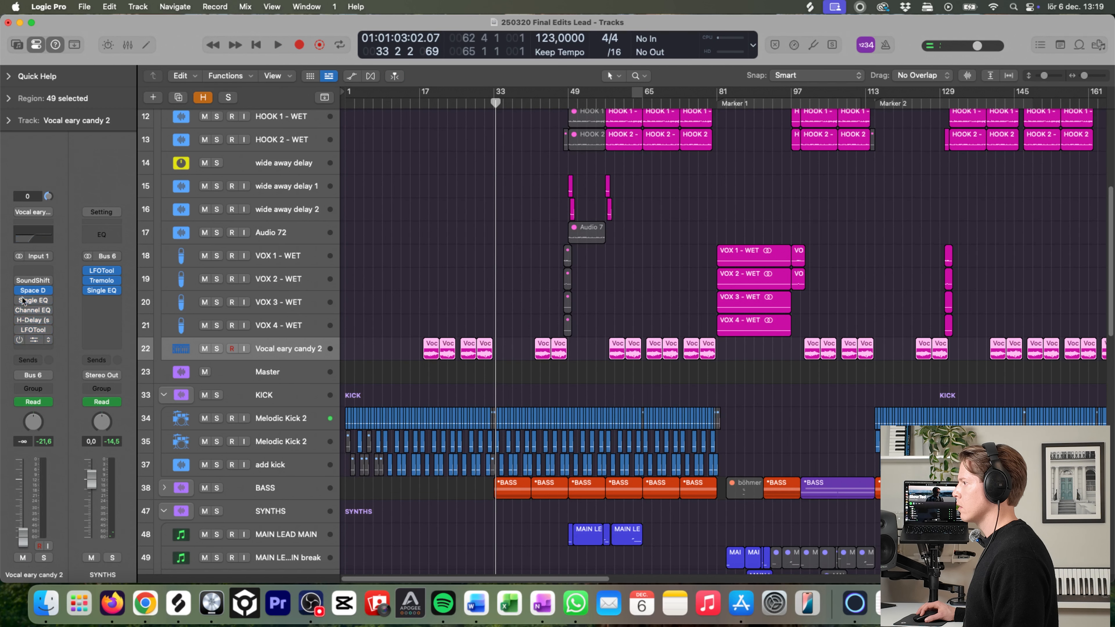
left_click(217, 349)
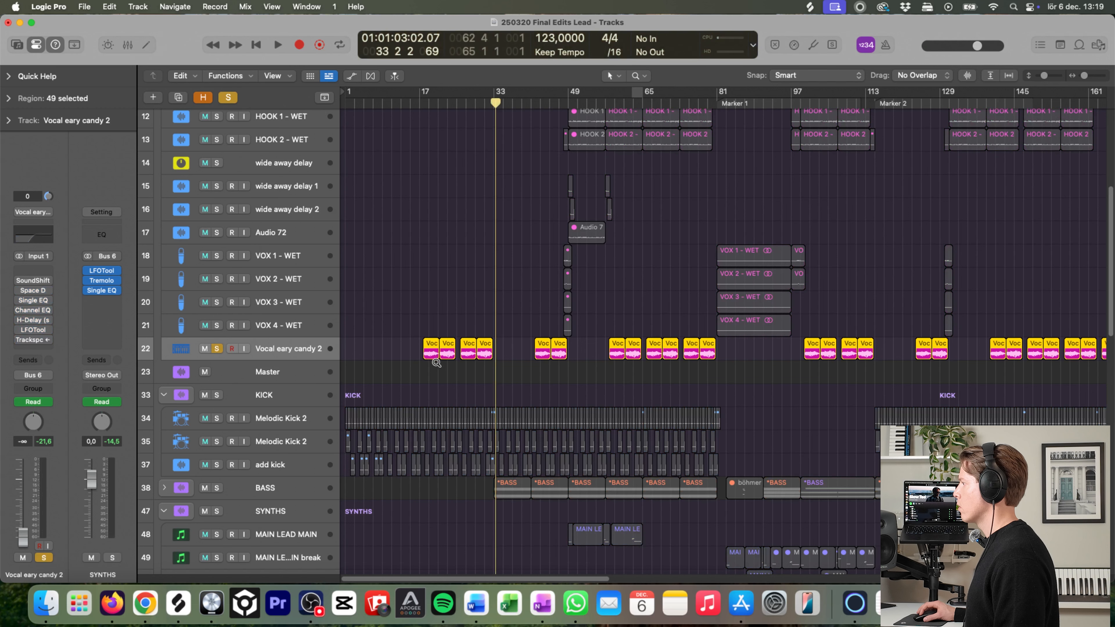
key("z")
left_click(470, 101)
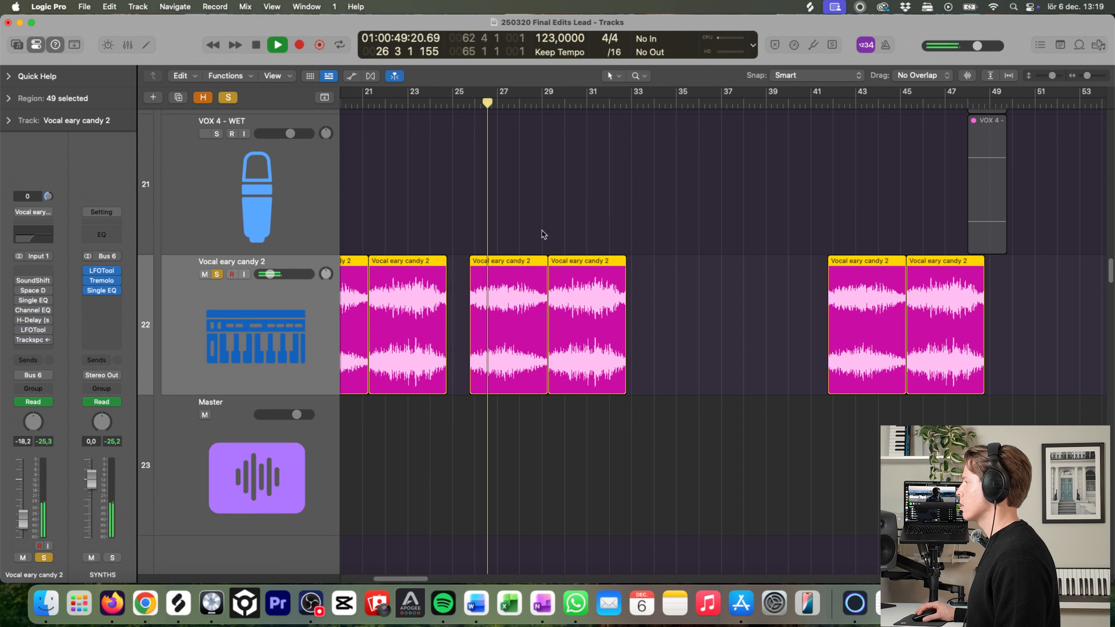
Step: Re-enable SoundShifter on Vocal eary candy 2, view its pitch settings, and close its window
left_click(20, 281)
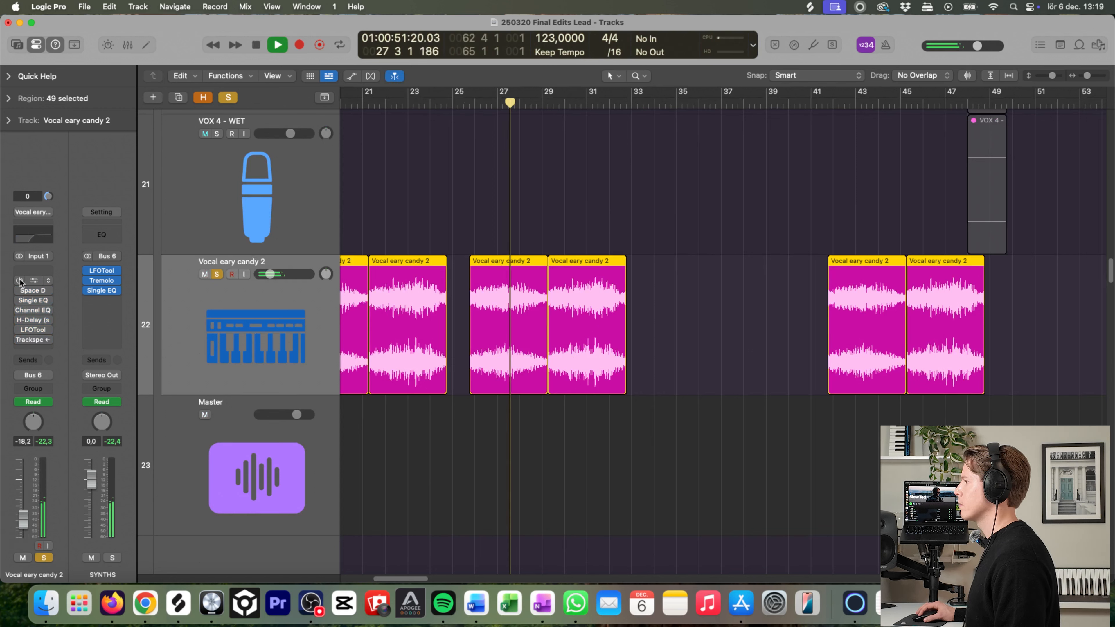
left_click(30, 280)
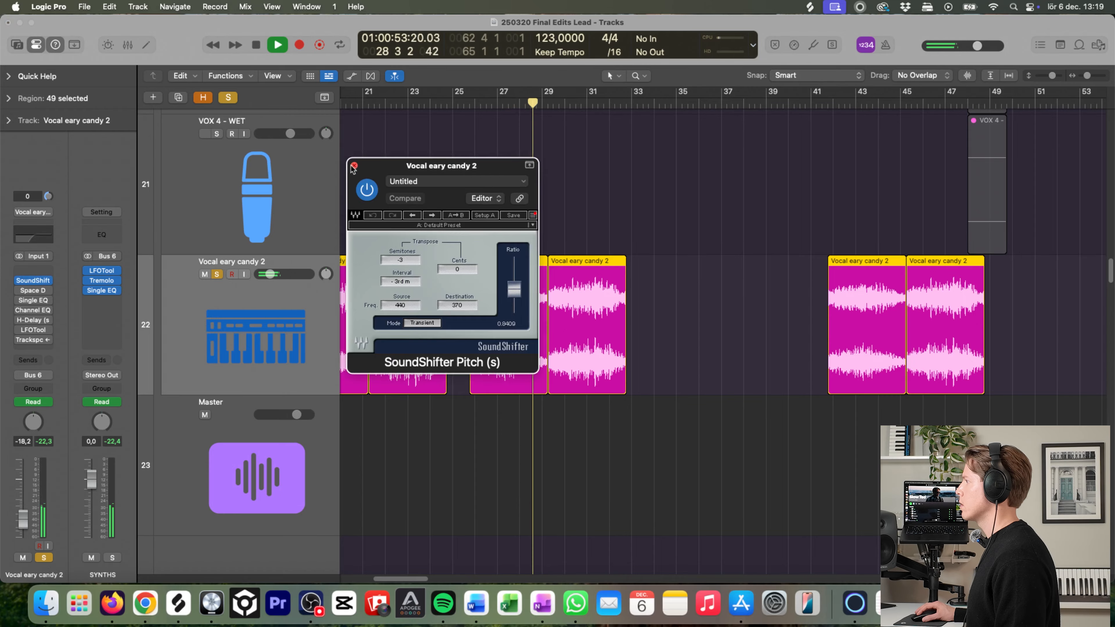
left_click(353, 166)
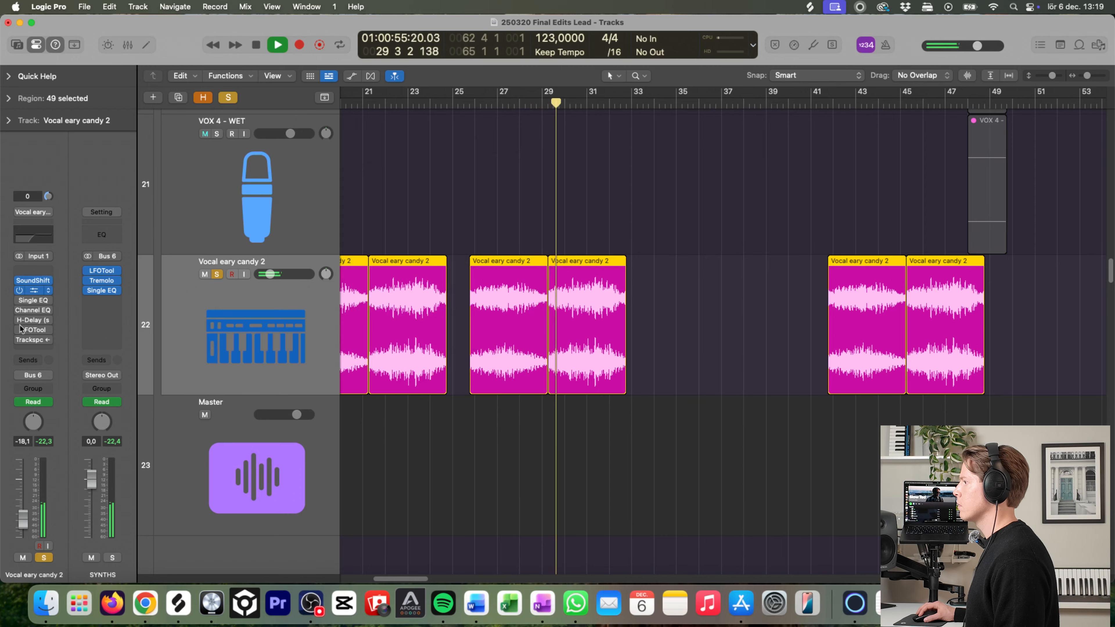
Step: Re-enable the remaining plug-ins on Vocal eary candy 2 and replay it from about bar 25
left_click(20, 340)
left_click(20, 330)
left_click(20, 320)
left_click(19, 310)
left_click(20, 300)
left_click(469, 103)
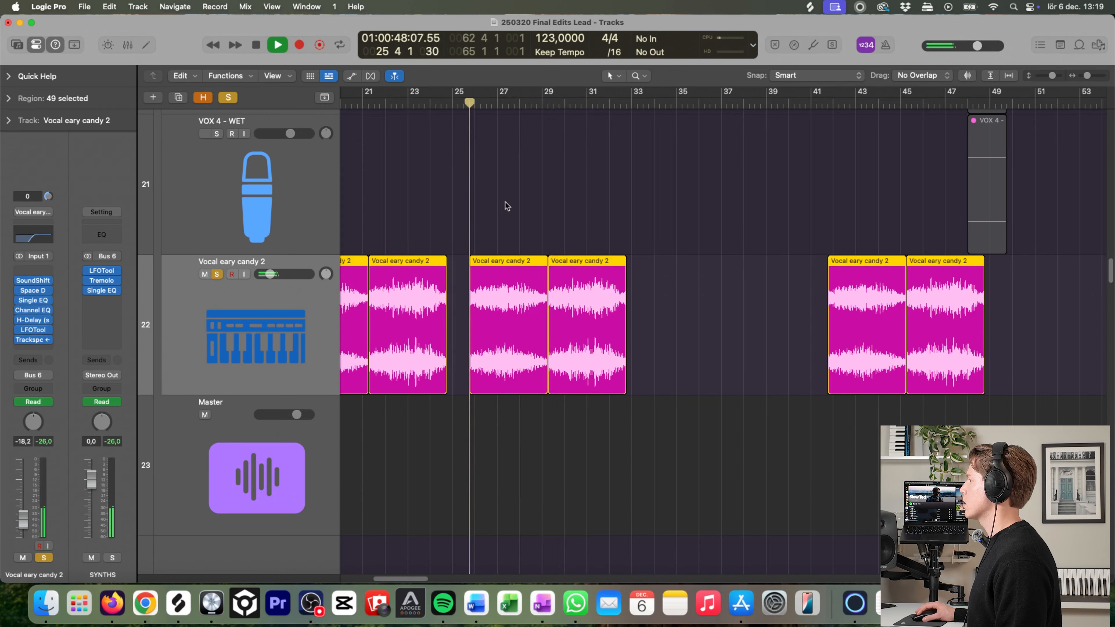
key("space")
Step: Unsolo Vocal eary candy 2 and collapse the VOCALS stack
left_click(604, 197, "ctrl+alt")
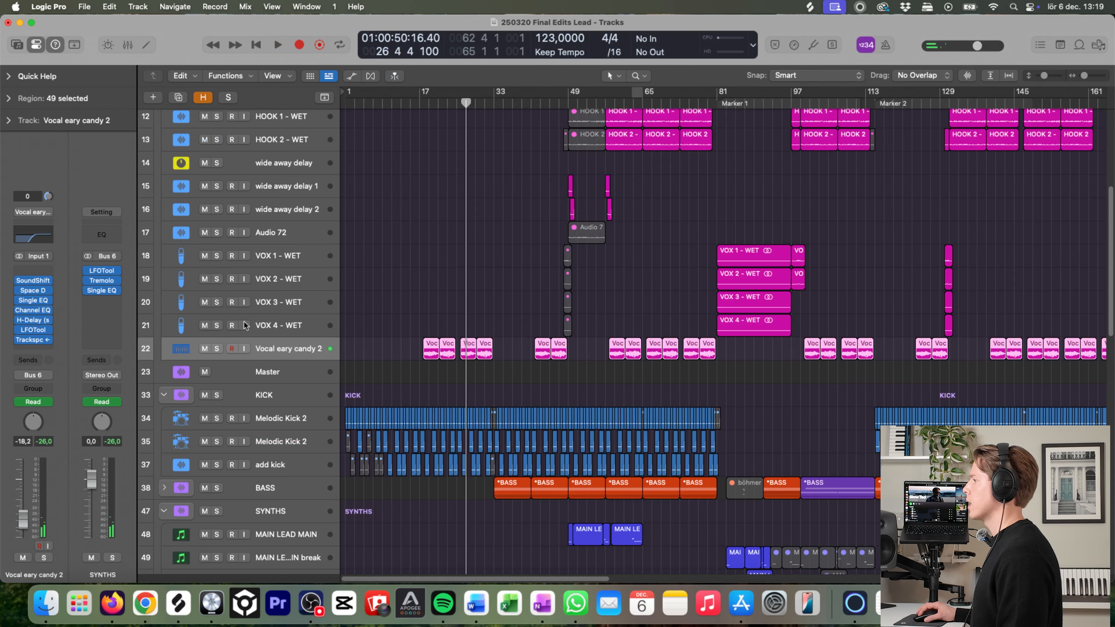
scroll(200, 193, "up", 5)
scroll(187, 188, "up", 1)
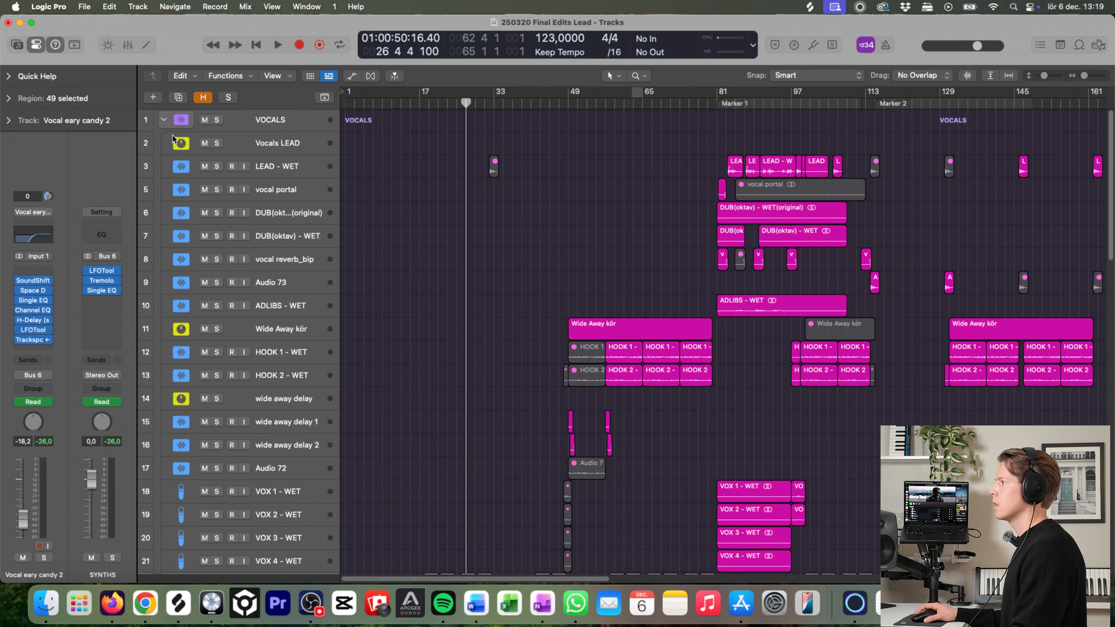
left_click(166, 121)
Step: Play the MAIN LEAD MAIN section from about bar 114 and set a cycle range over bars 115 to 123
scroll(591, 335, "down", 3)
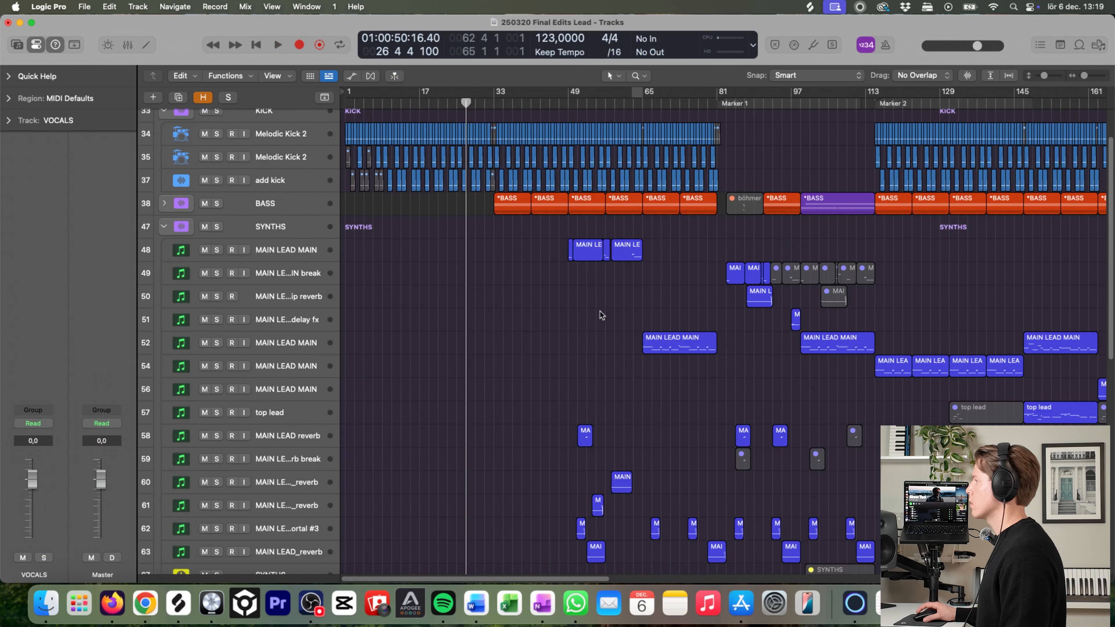
scroll(600, 312, "down", 8)
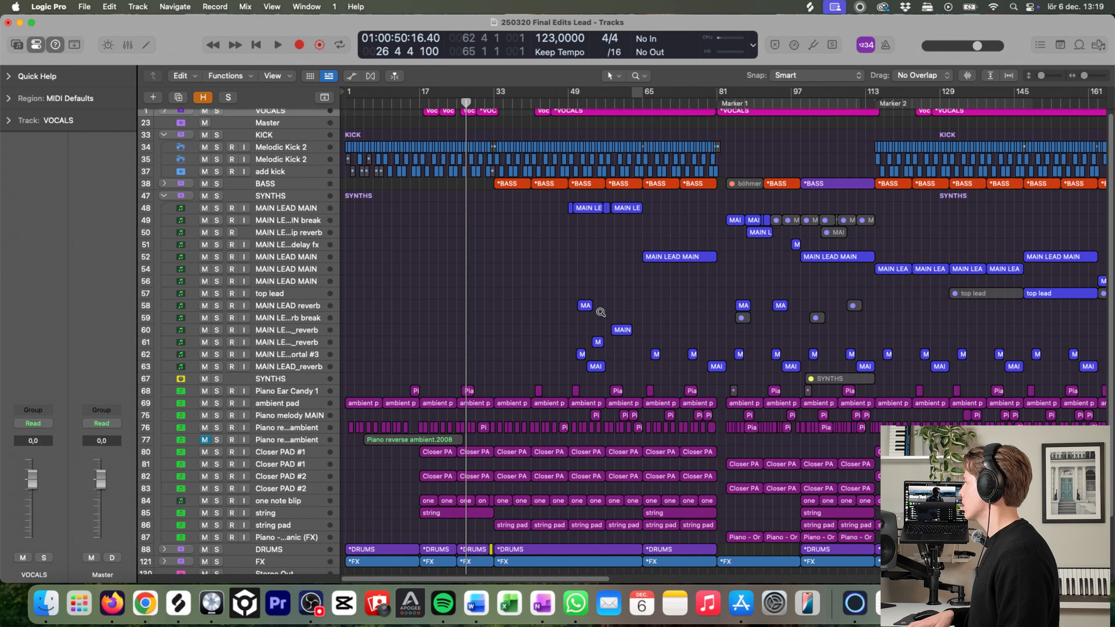
scroll(600, 312, "down", 4)
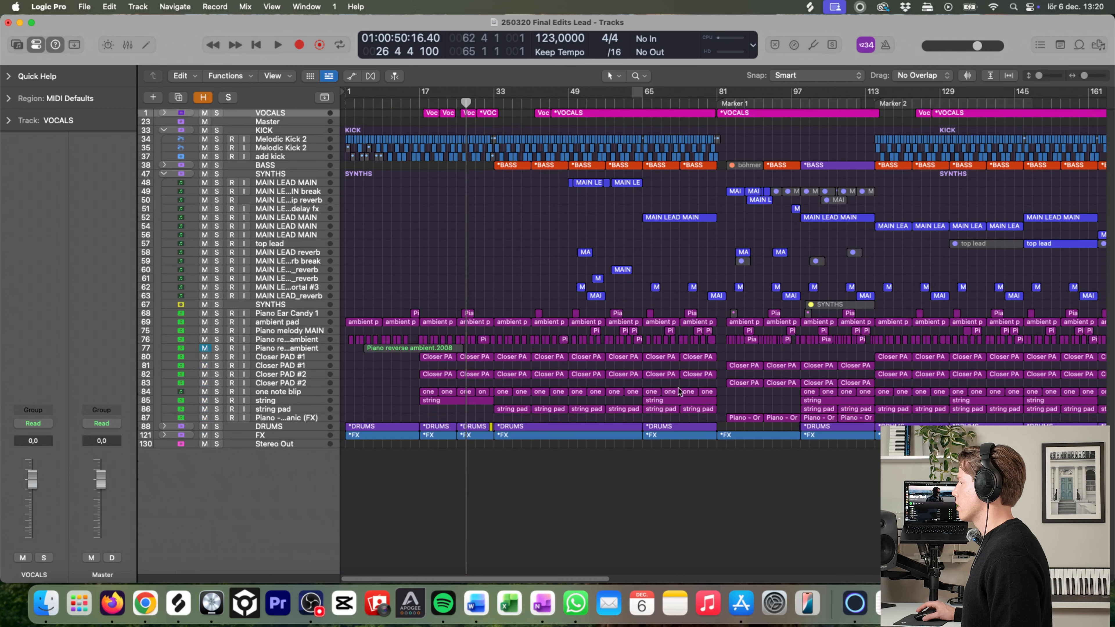
scroll(711, 418, "right", 5)
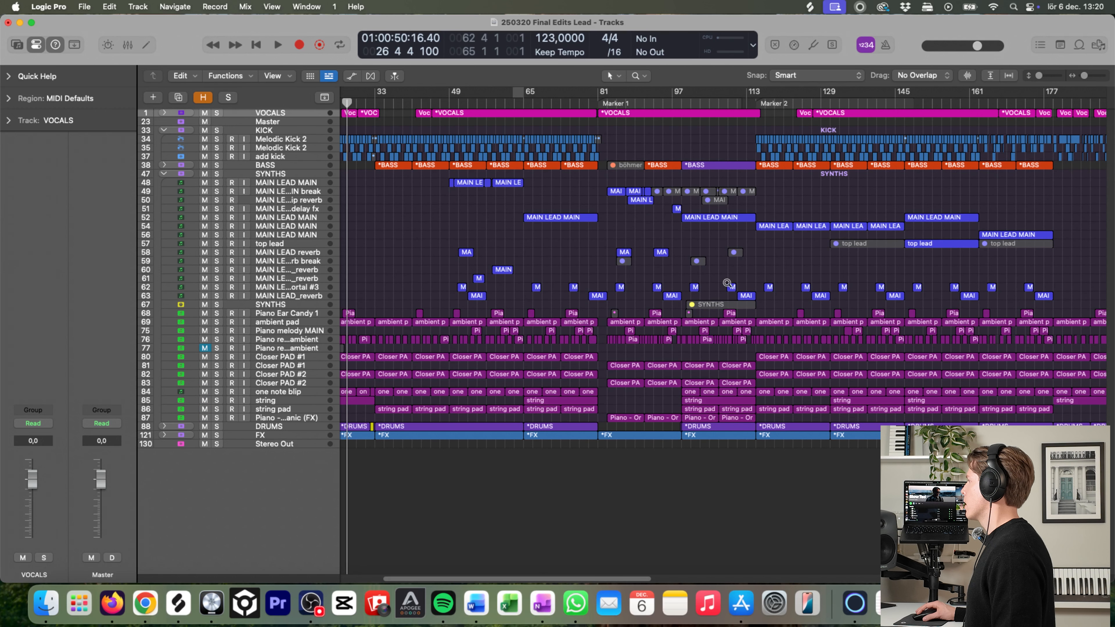
left_click_drag(741, 285, 964, 194)
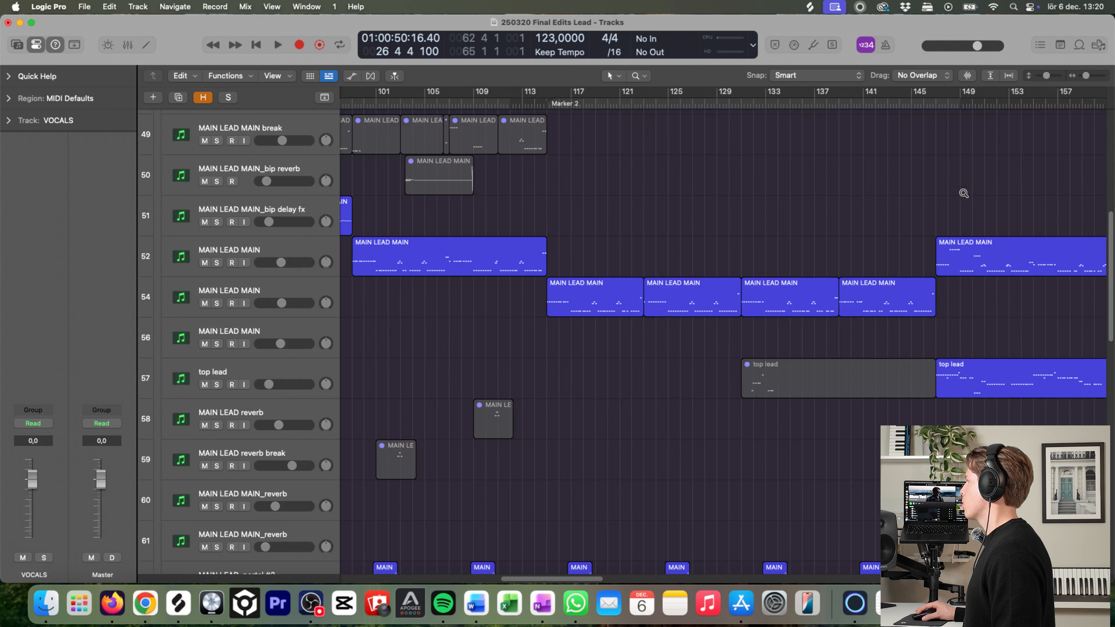
left_click(540, 104)
key("space")
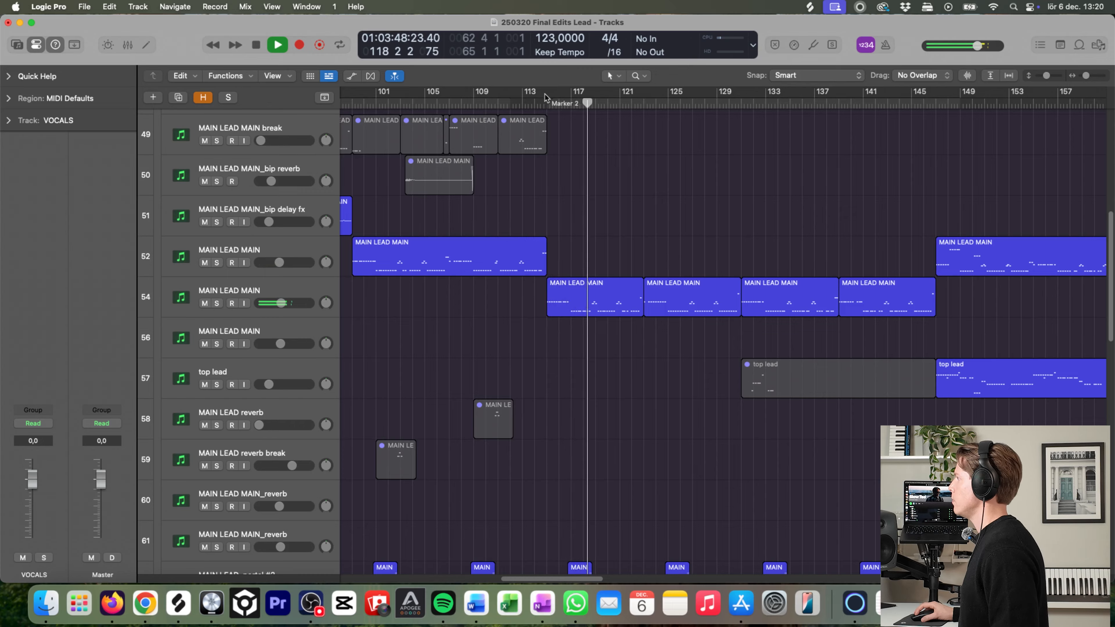
left_click_drag(547, 98, 637, 132)
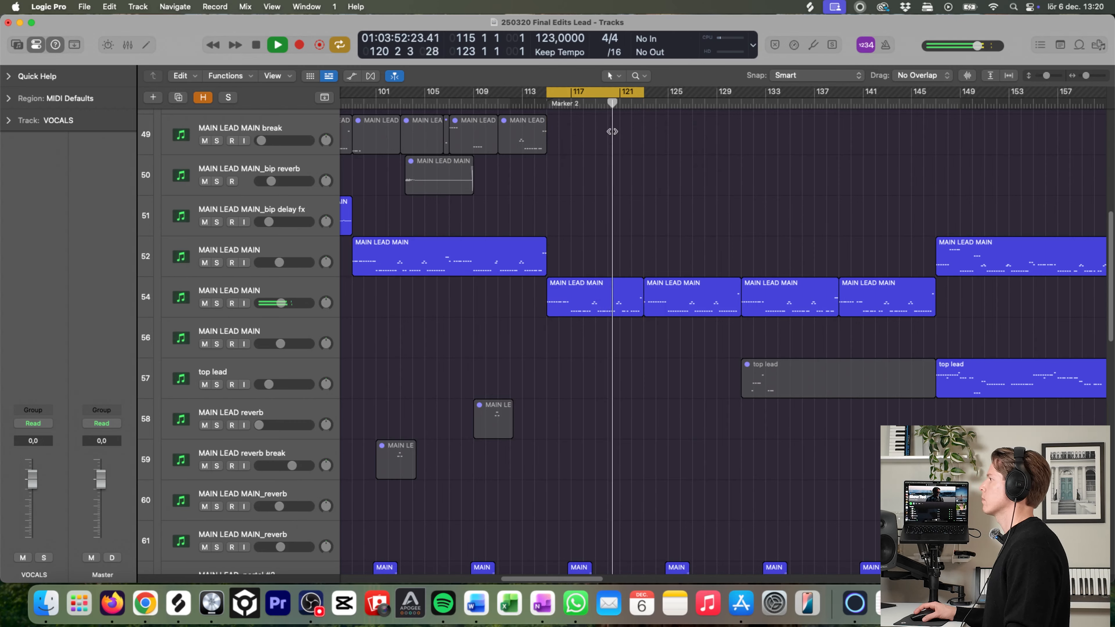
key("space")
Step: Solo the MAIN LEAD MAIN track whose regions start at bar 115, with its effect plug-ins bypassed, and play the loop dry
left_click(265, 285)
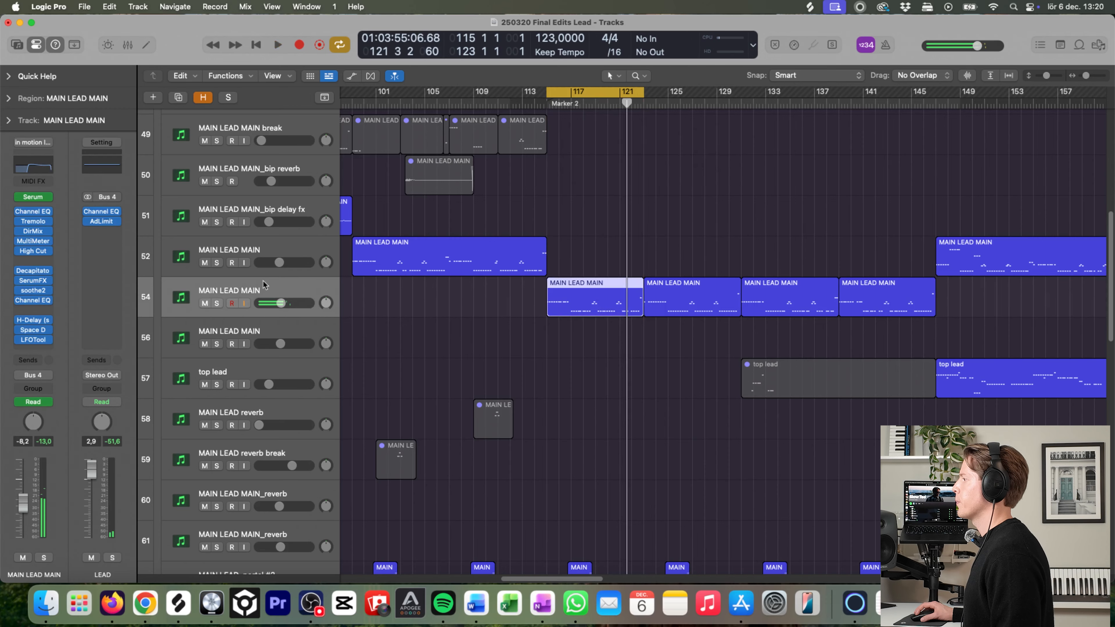
left_click(216, 304)
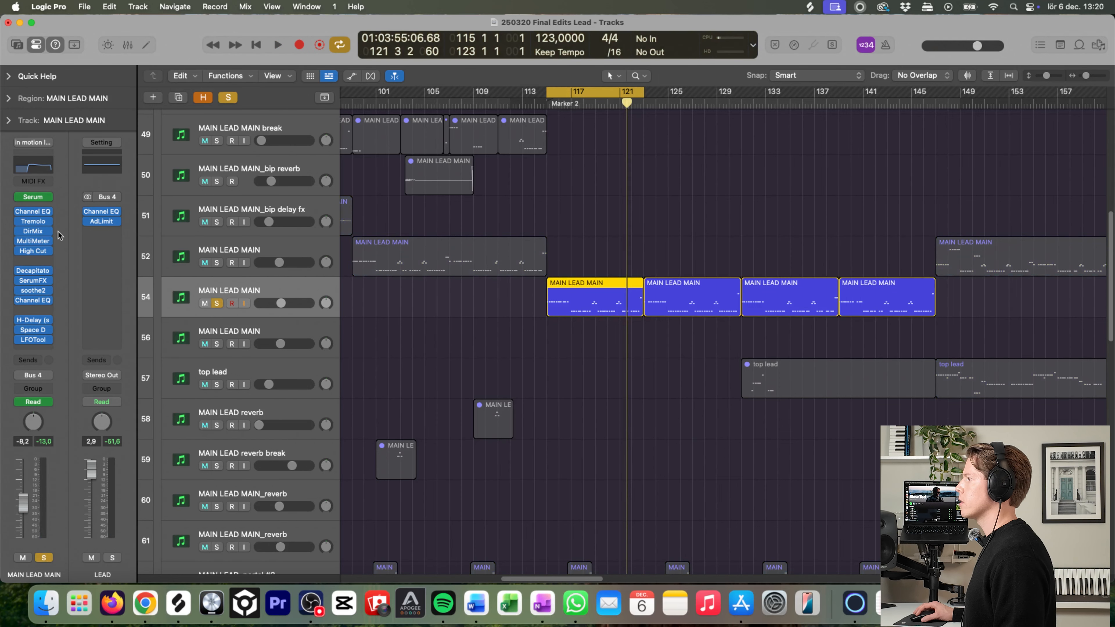
left_click(19, 211)
left_click(19, 230)
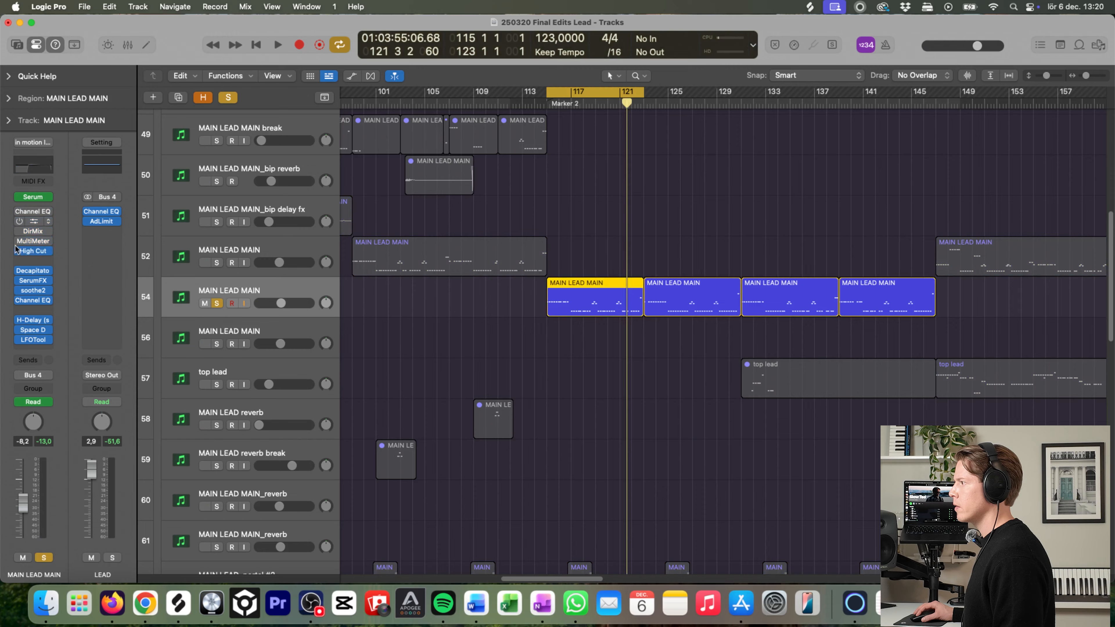
key("space")
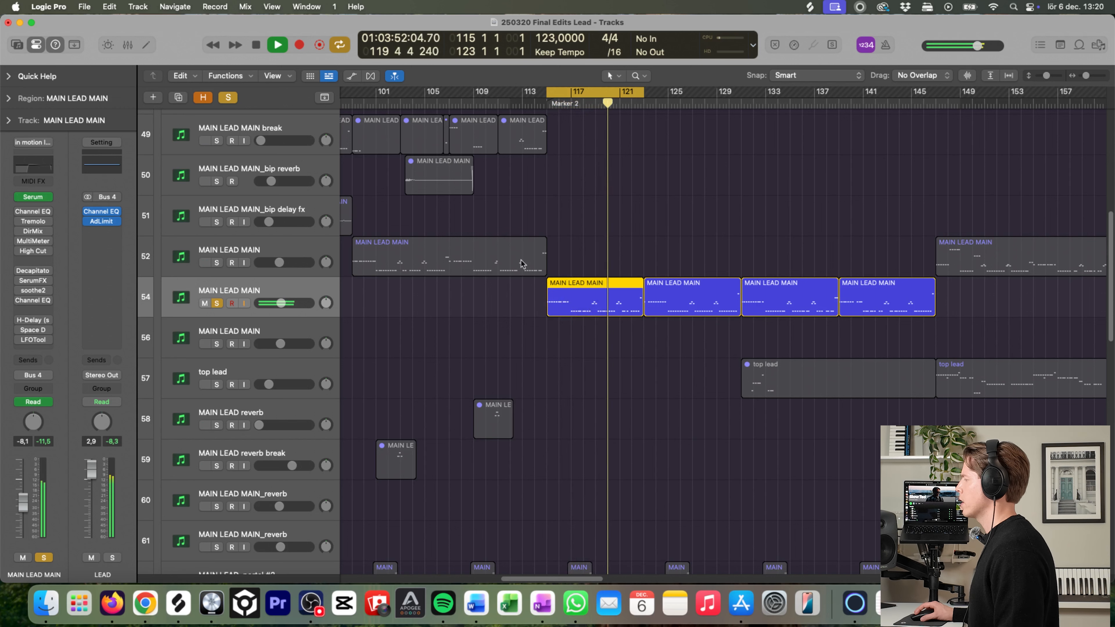
key("space")
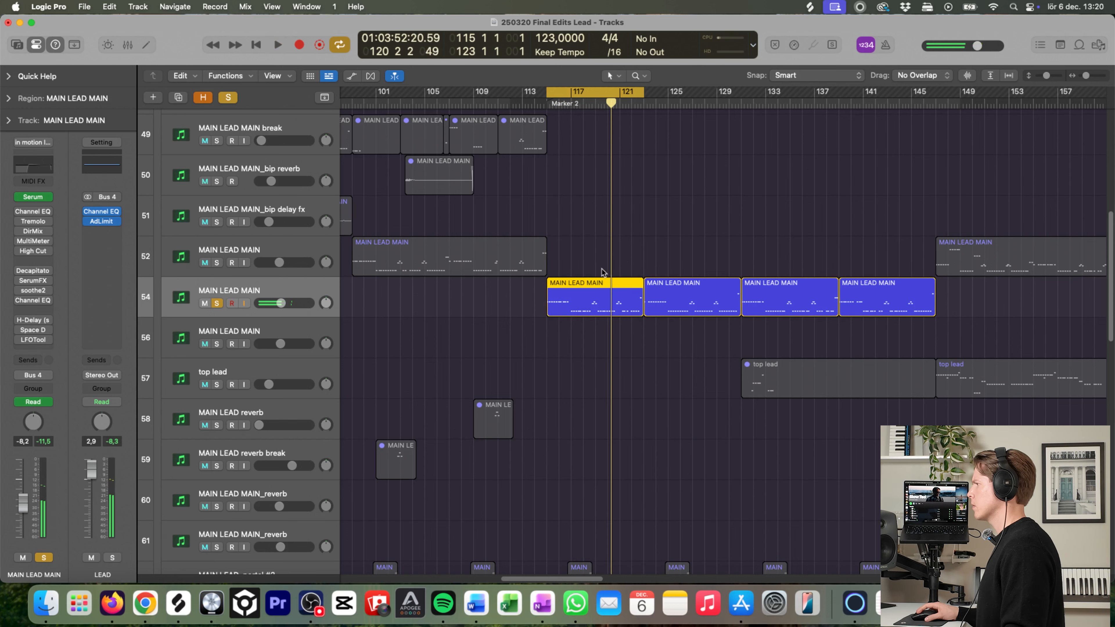
Step: Open the bar 115 lead region in the Piano Roll and view its Serum synth while the loop plays
double_click(581, 305)
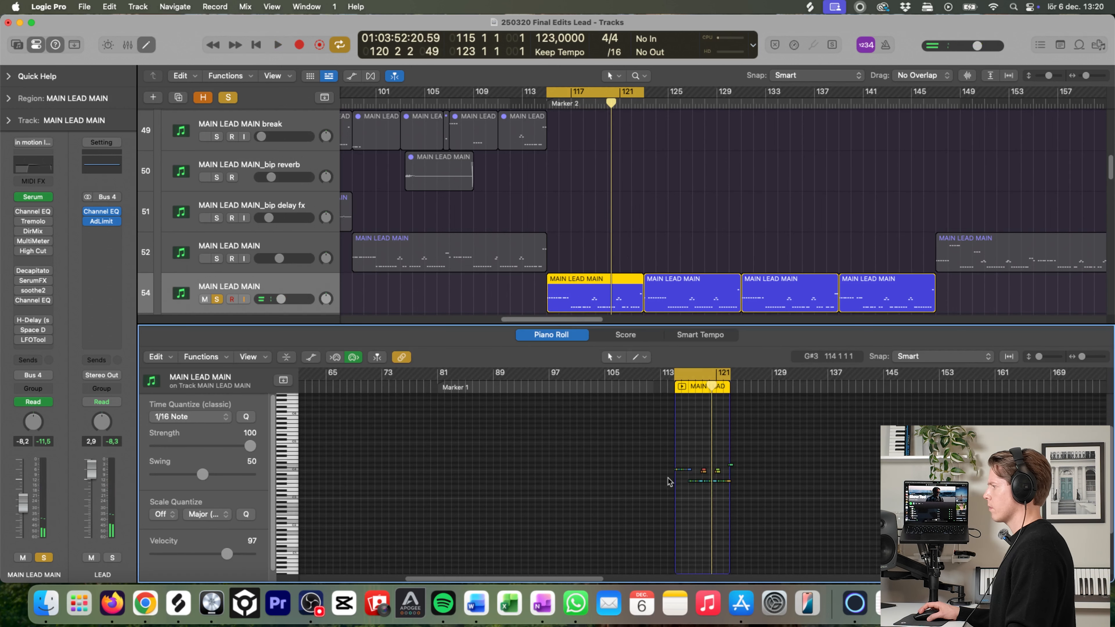
key("z")
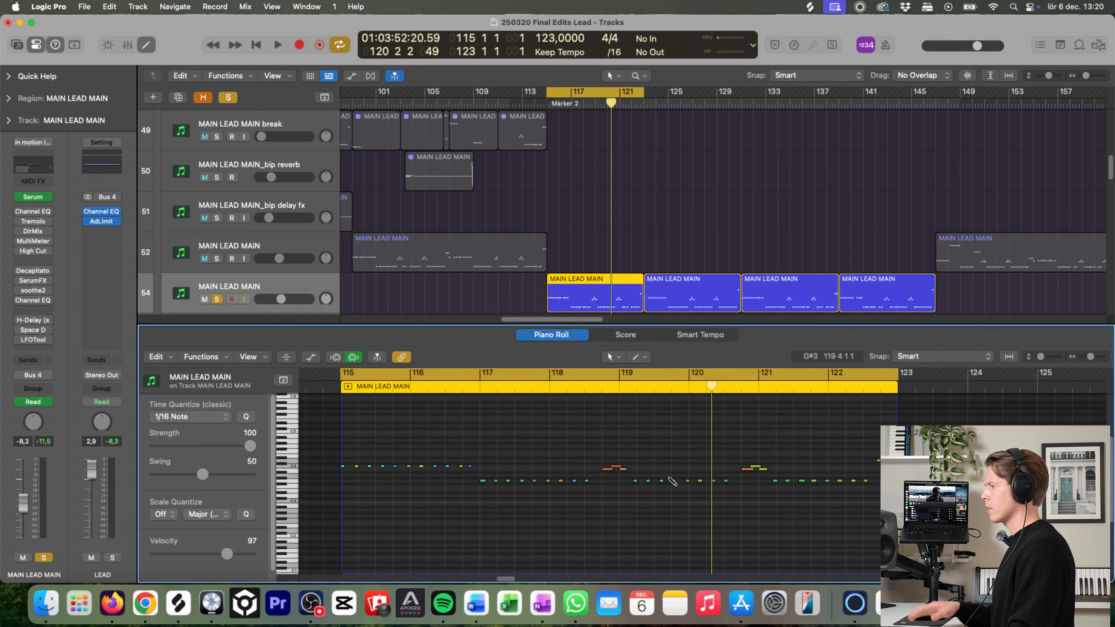
left_click(37, 198)
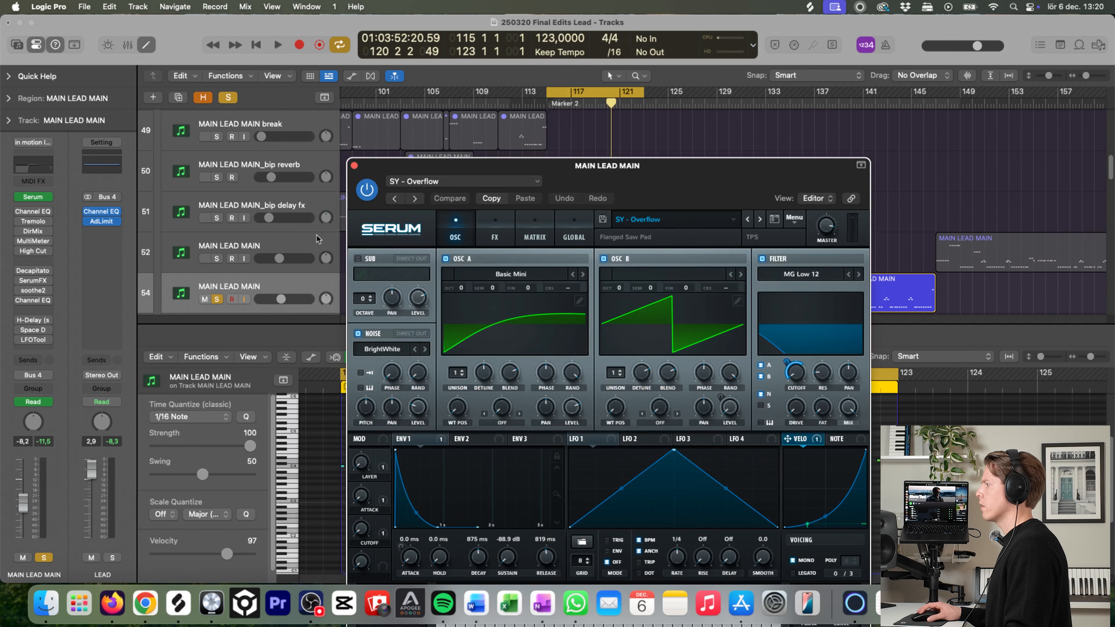
key("space")
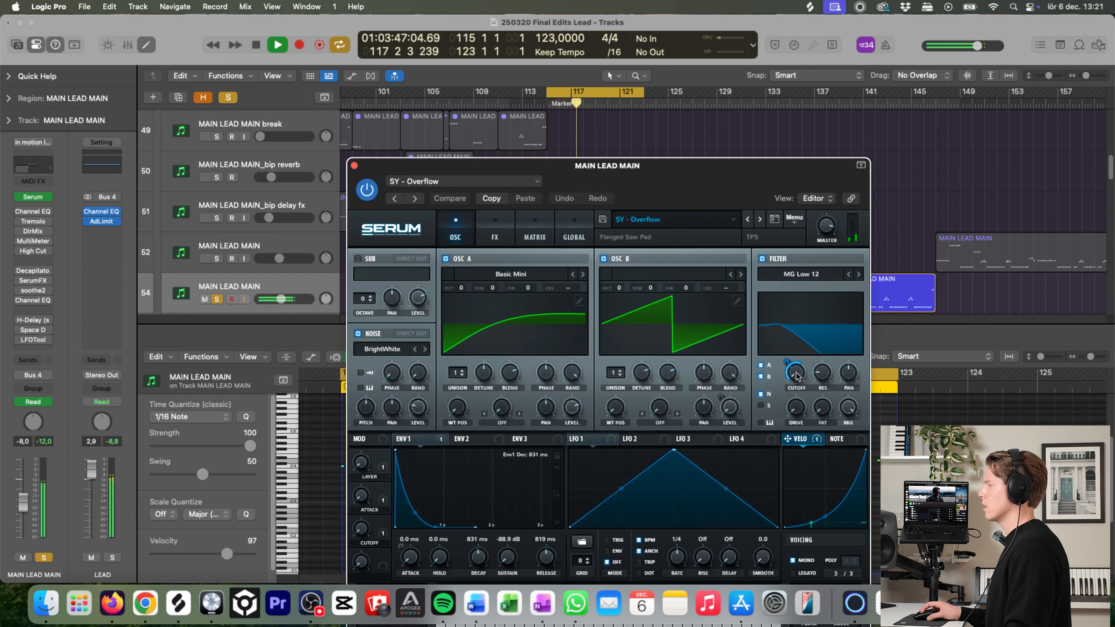
key("space")
left_click(354, 166)
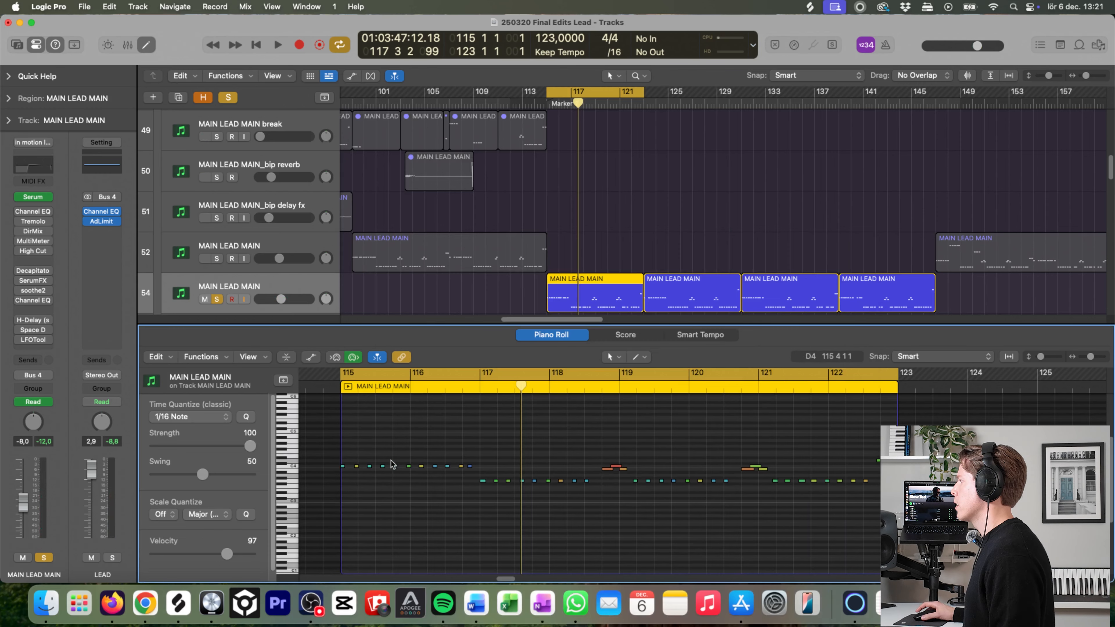
Step: Replay the dry lead loop, then re-enable its first Channel EQ and view the EQ curve during playback
key("space")
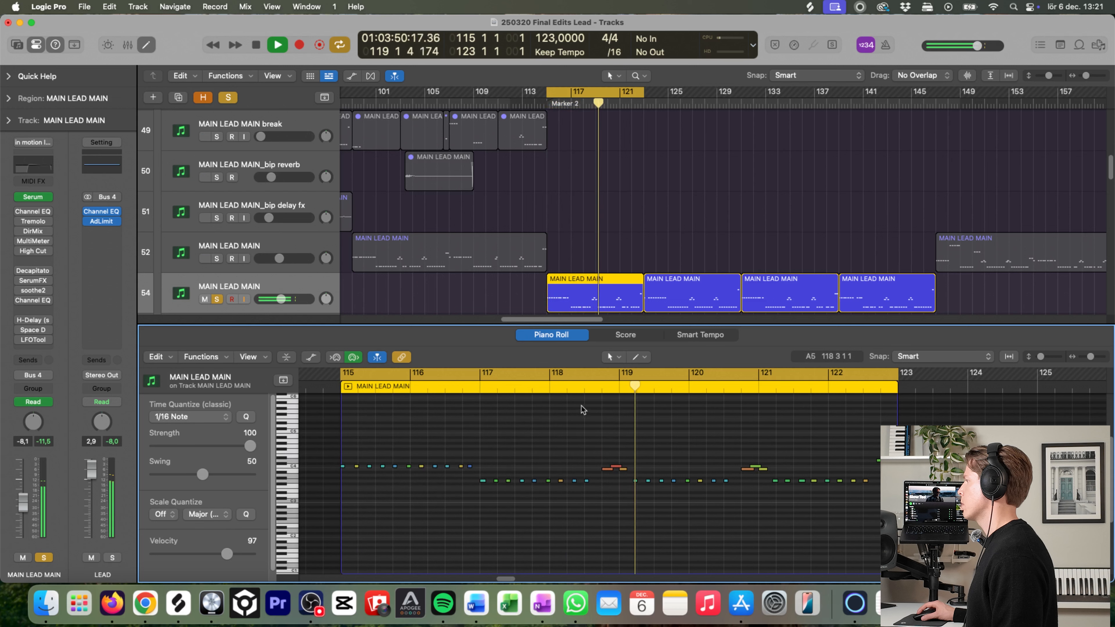
key("space")
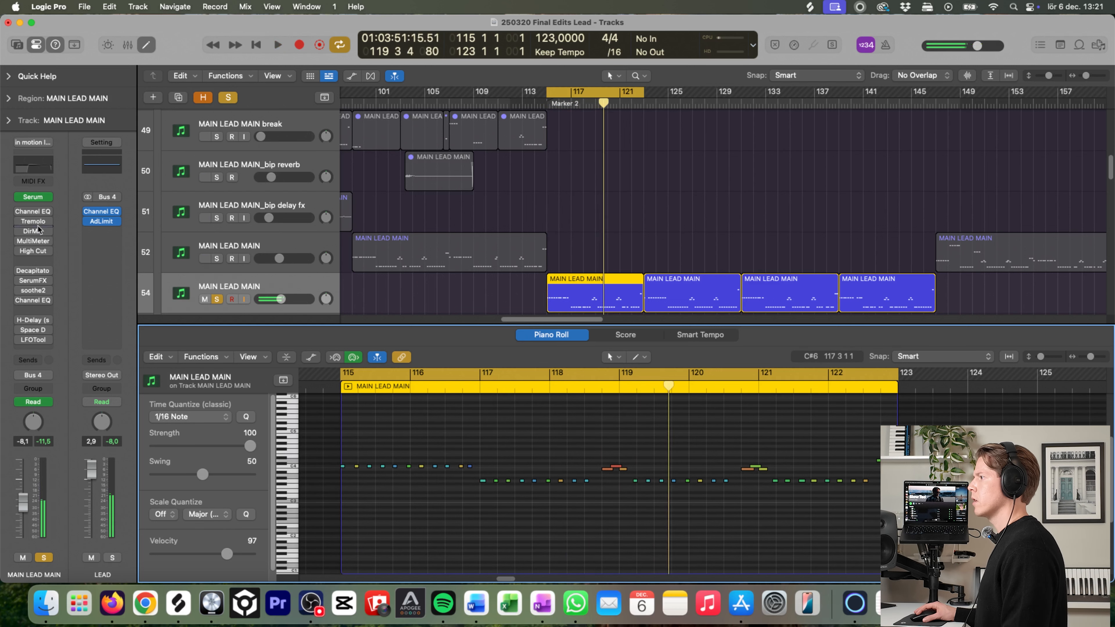
left_click(33, 215)
left_click(34, 210)
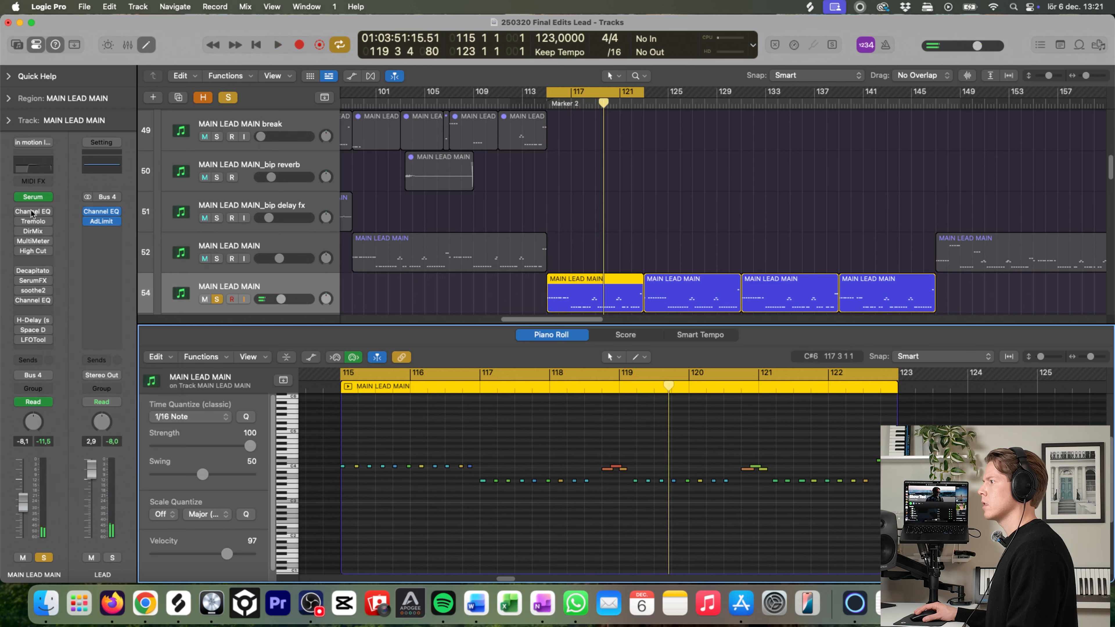
left_click(33, 212)
key("space")
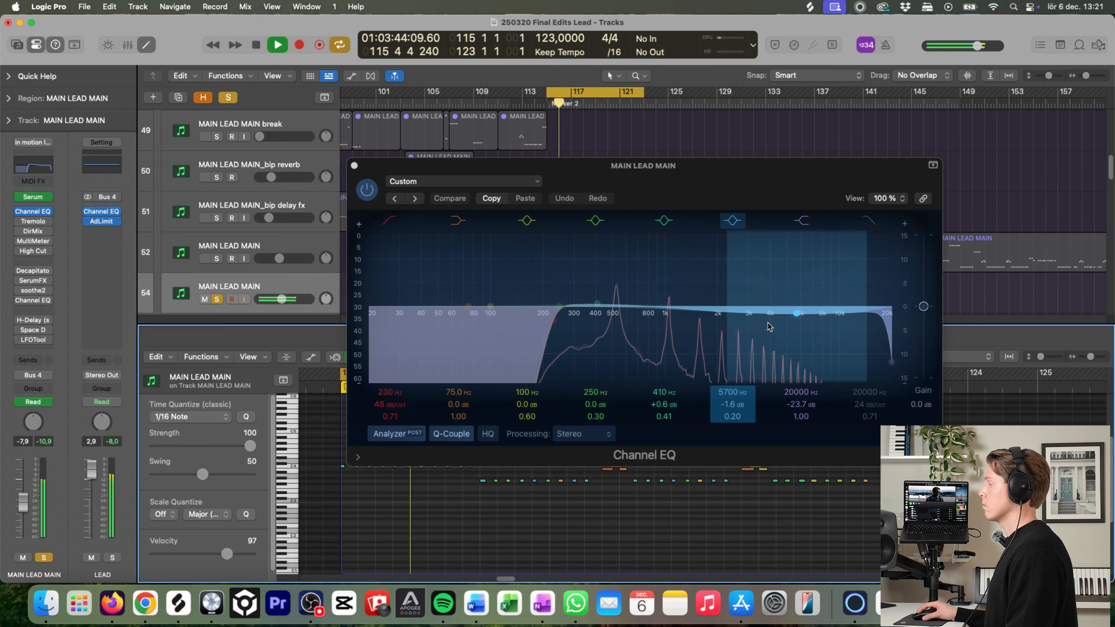
key("space")
Step: View the Tremolo settings on the lead track, leave the effect bypassed, and close both plug-in windows
left_click(34, 222)
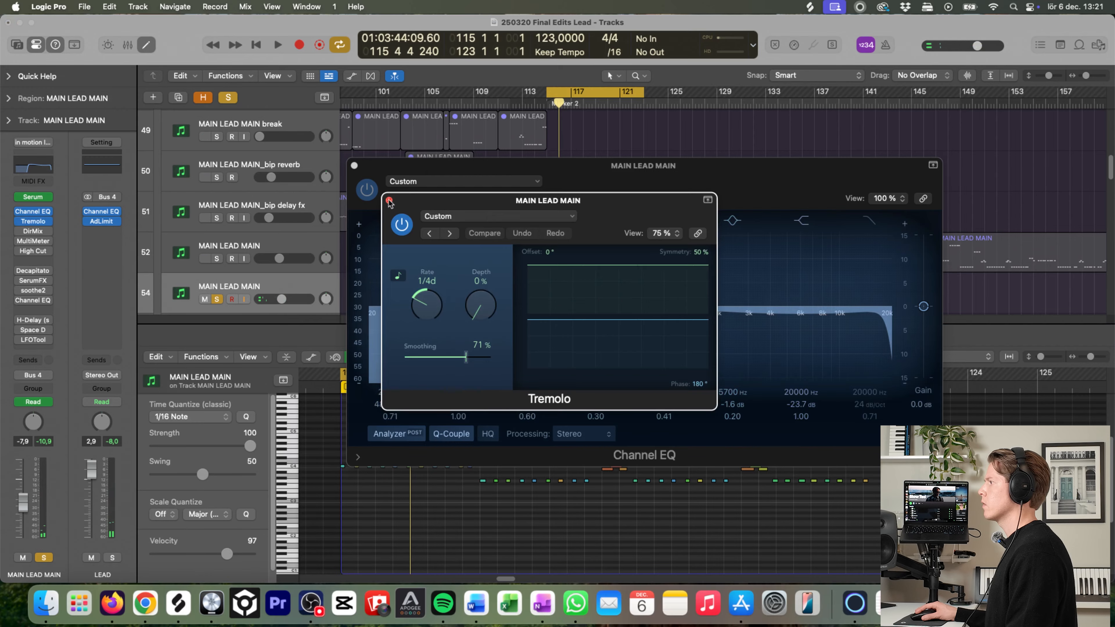
left_click(389, 201)
left_click(37, 223)
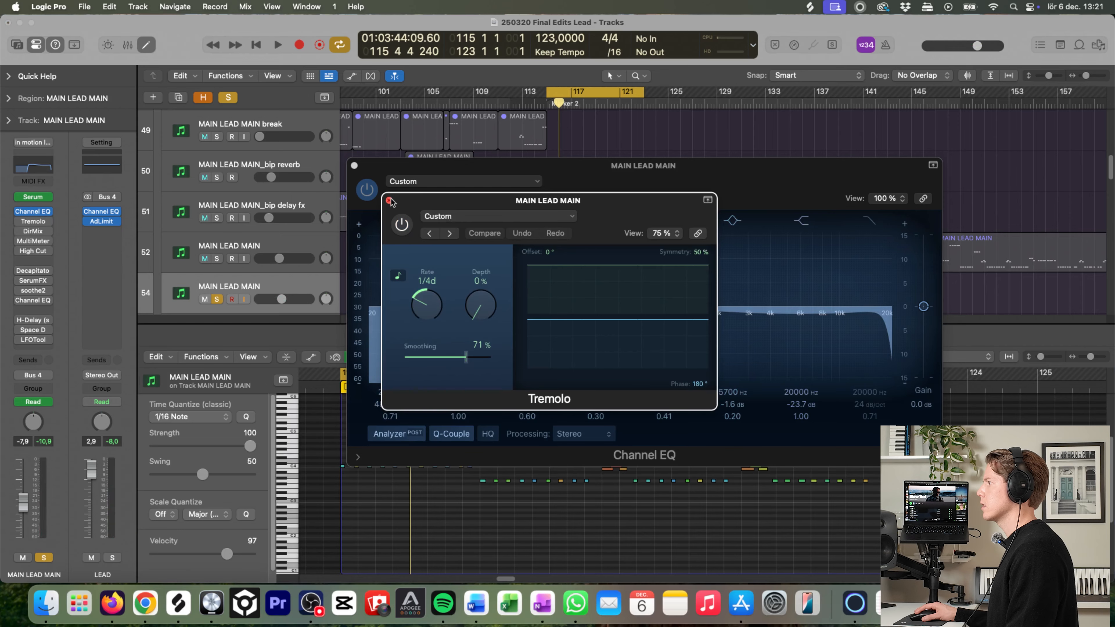
left_click(389, 201)
left_click(354, 166)
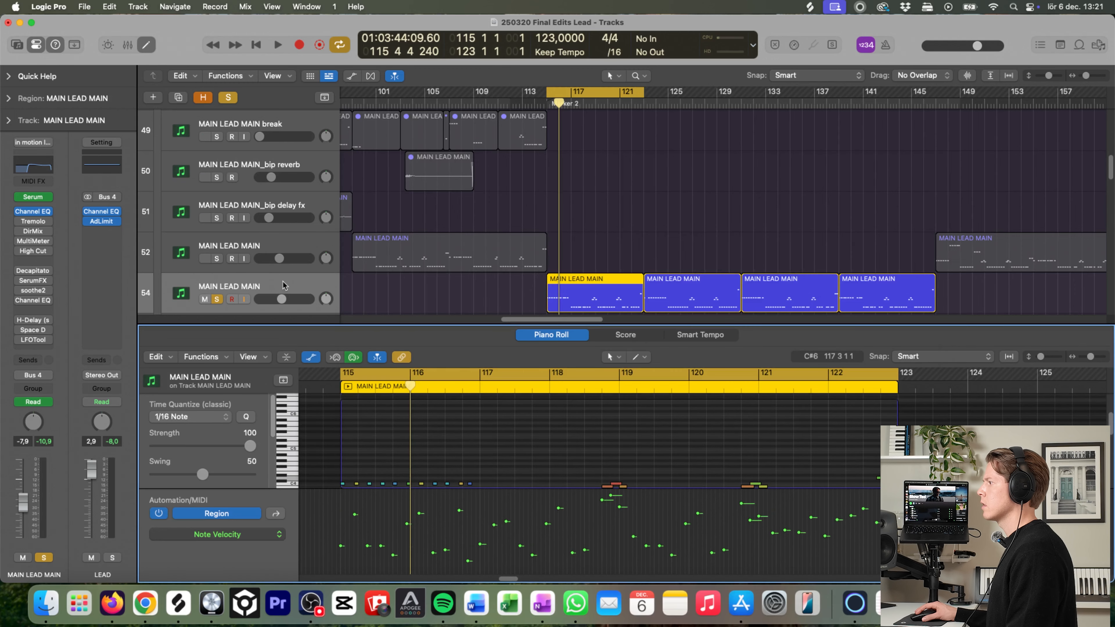
Step: Show track automation and examine the Tremolo Depth lane of the soloed lead track
key("a")
left_click(282, 255)
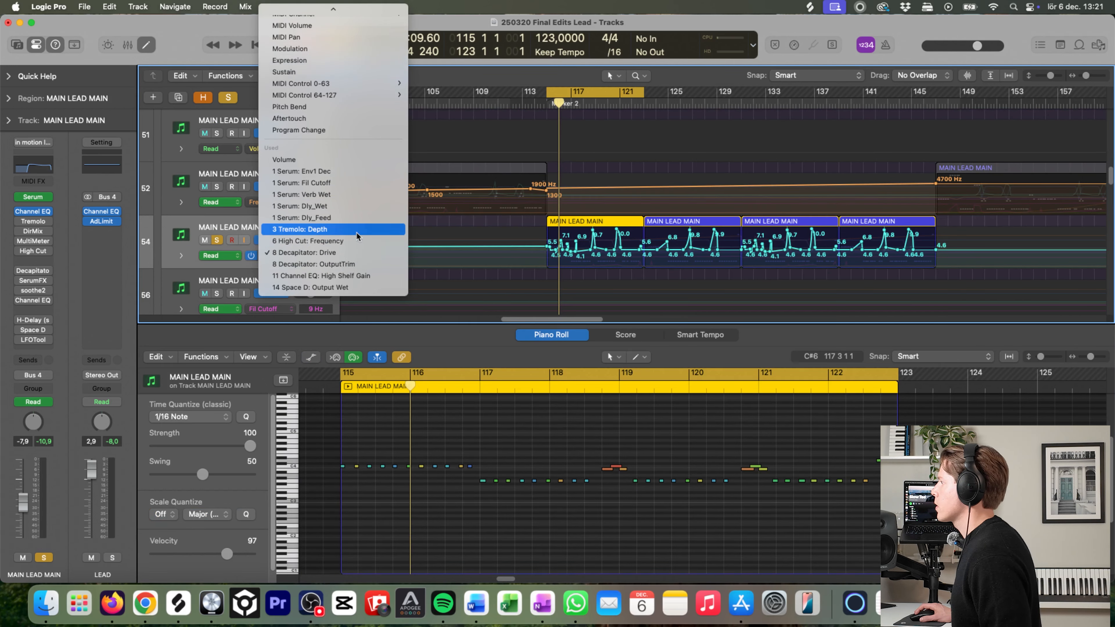
left_click(551, 255)
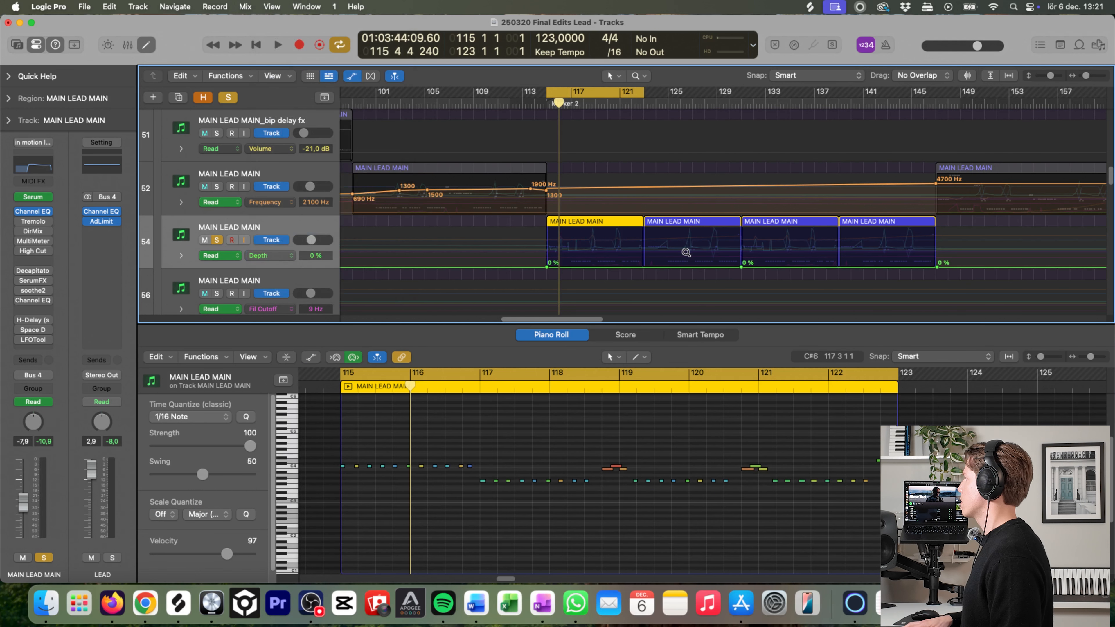
scroll(686, 253, "down", 6)
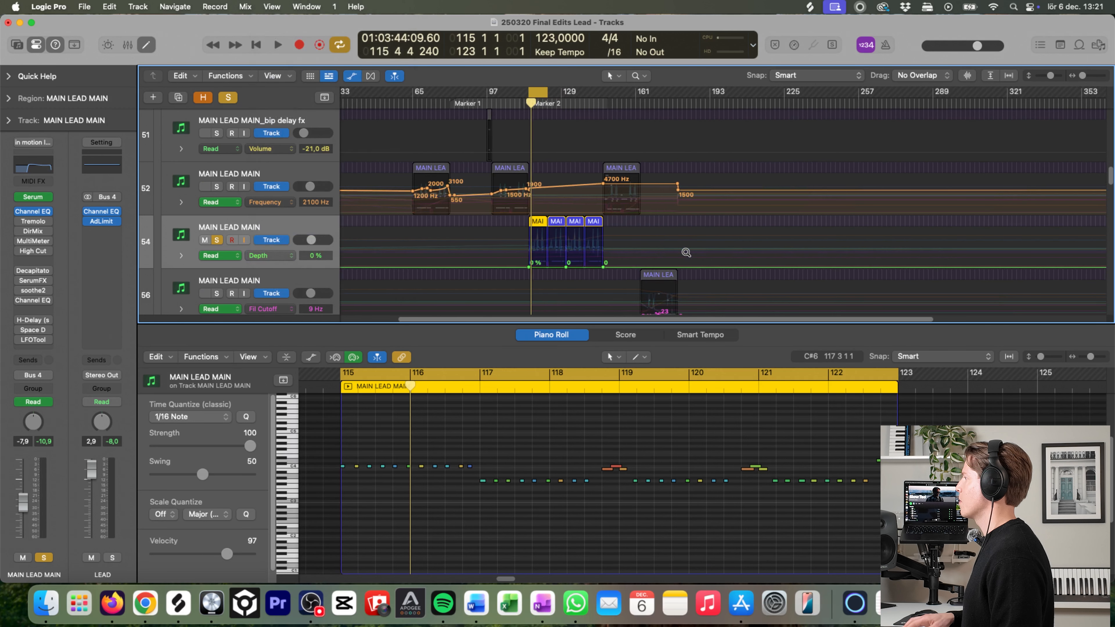
scroll(687, 252, "up", 4)
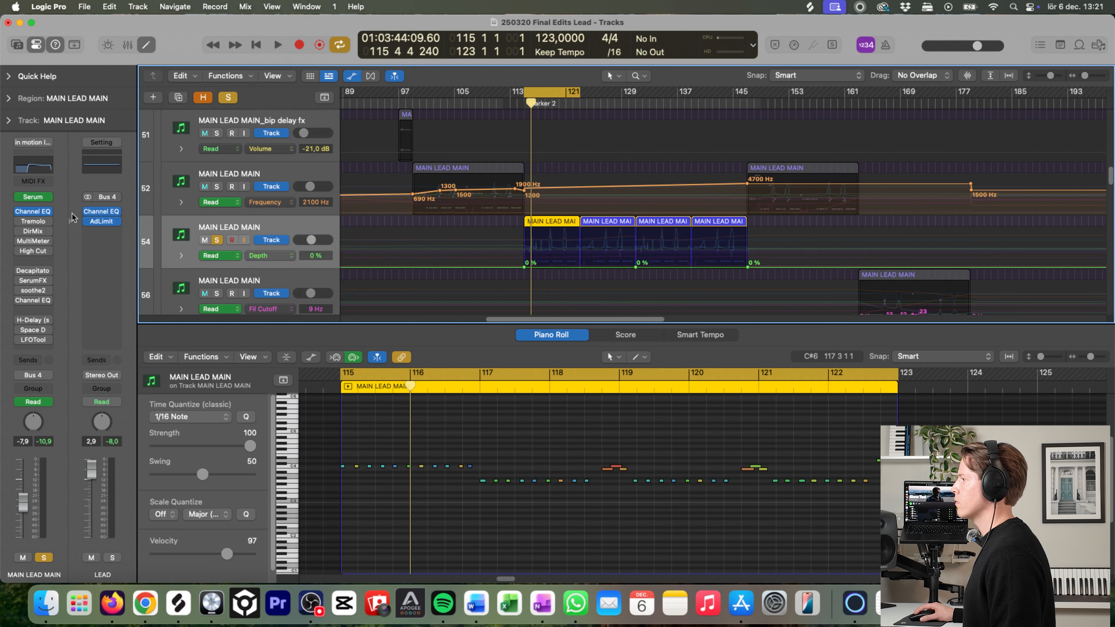
Step: Hide track automation, enable the Direction Mixer on the soloed lead, and view its settings while the loop plays
key("a")
key("space")
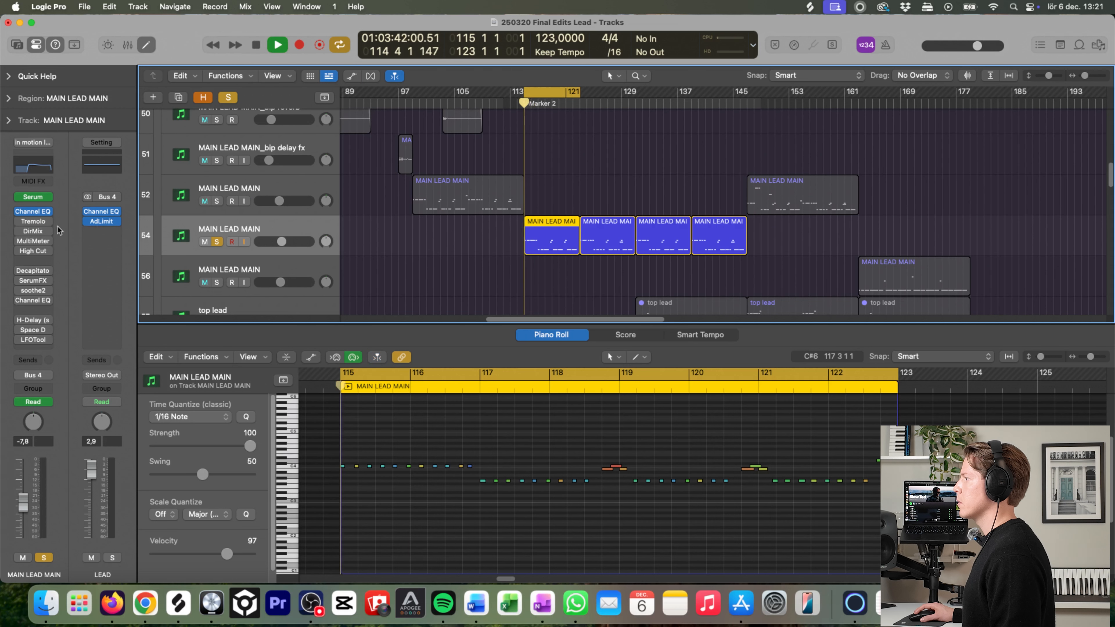
left_click(33, 232)
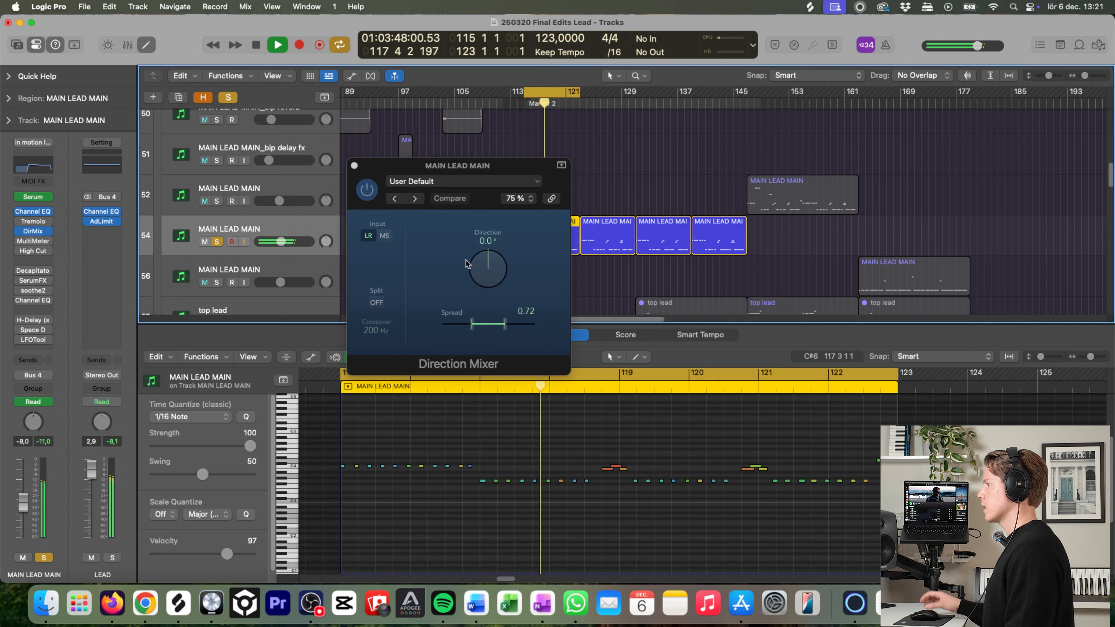
key("space")
left_click(354, 166)
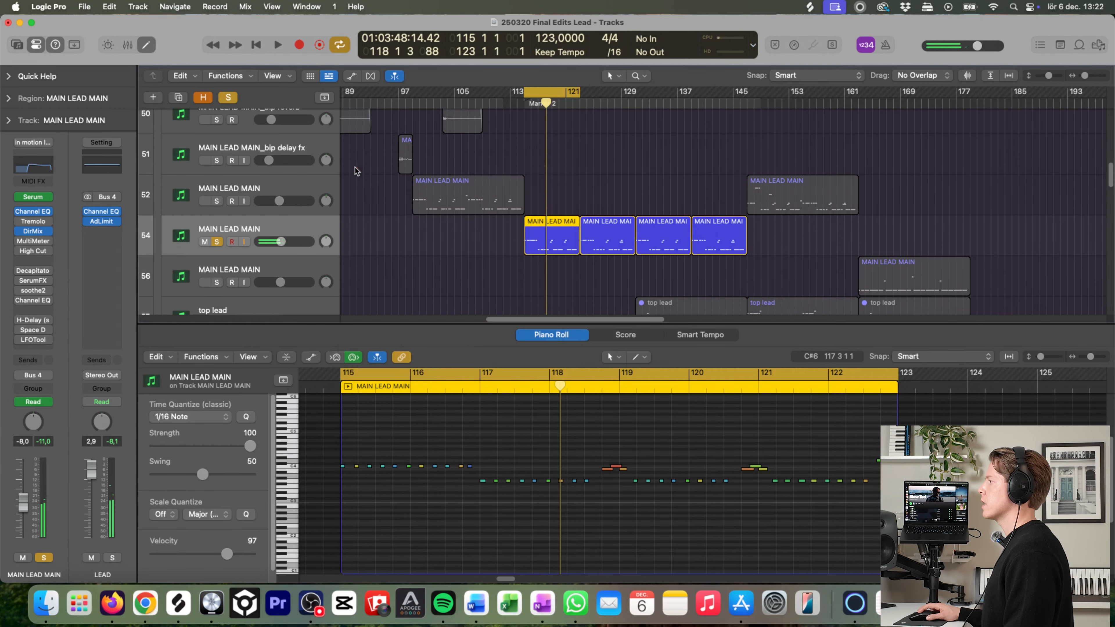
left_click(312, 614)
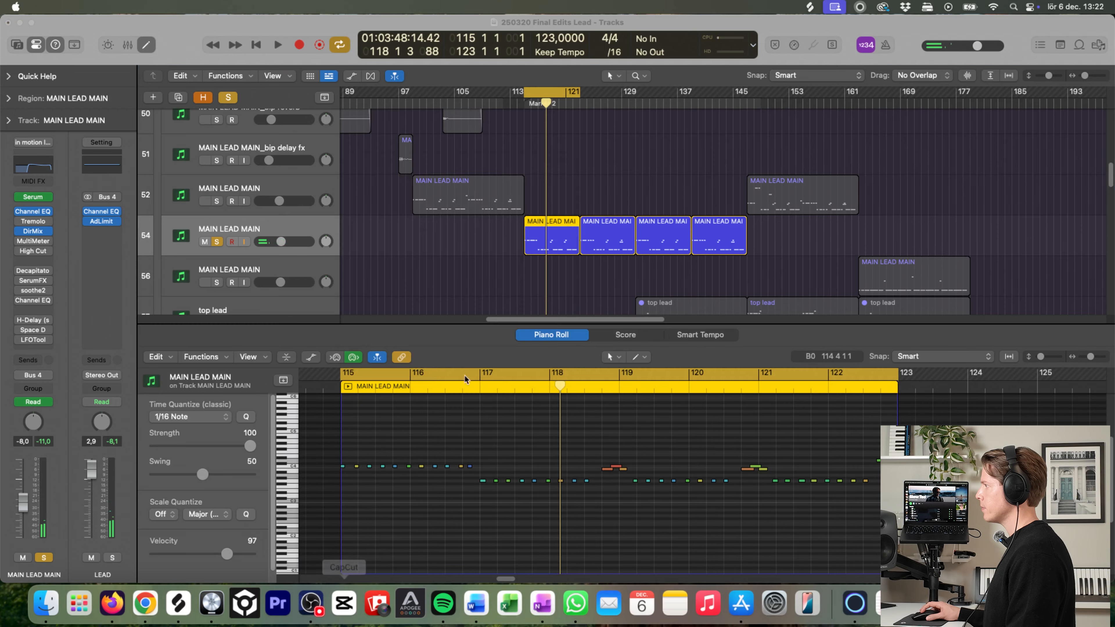
left_click(556, 305)
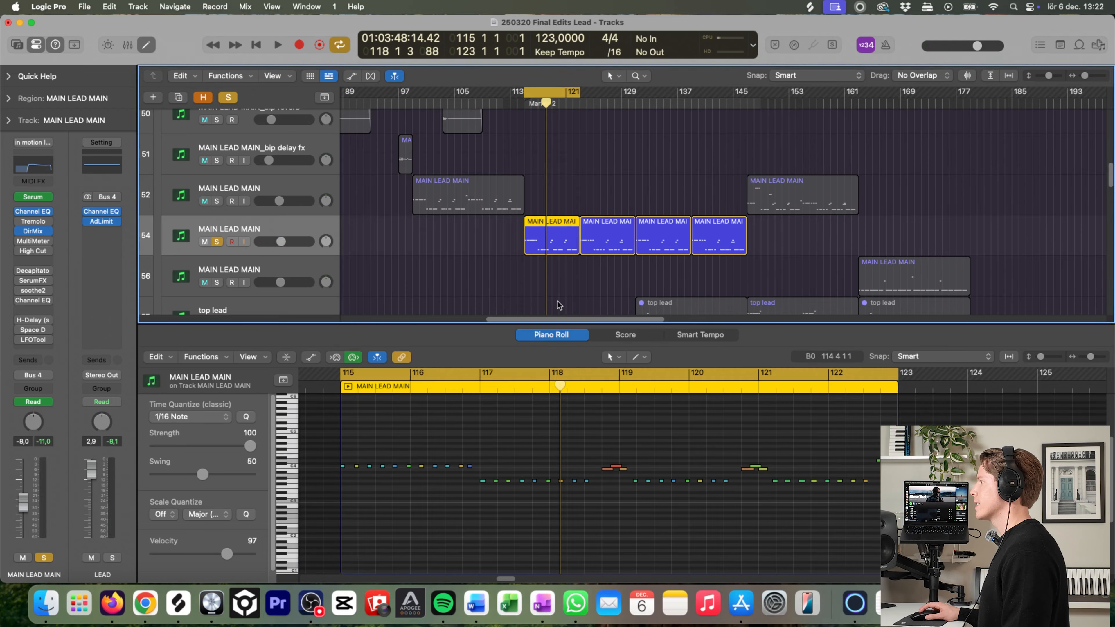
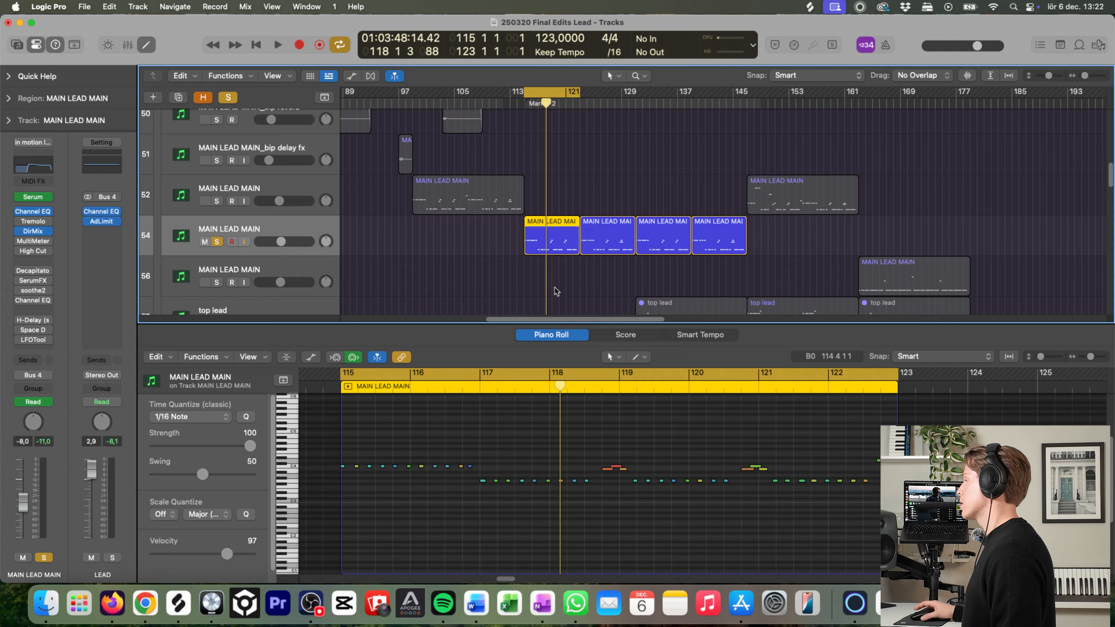
left_click(576, 273)
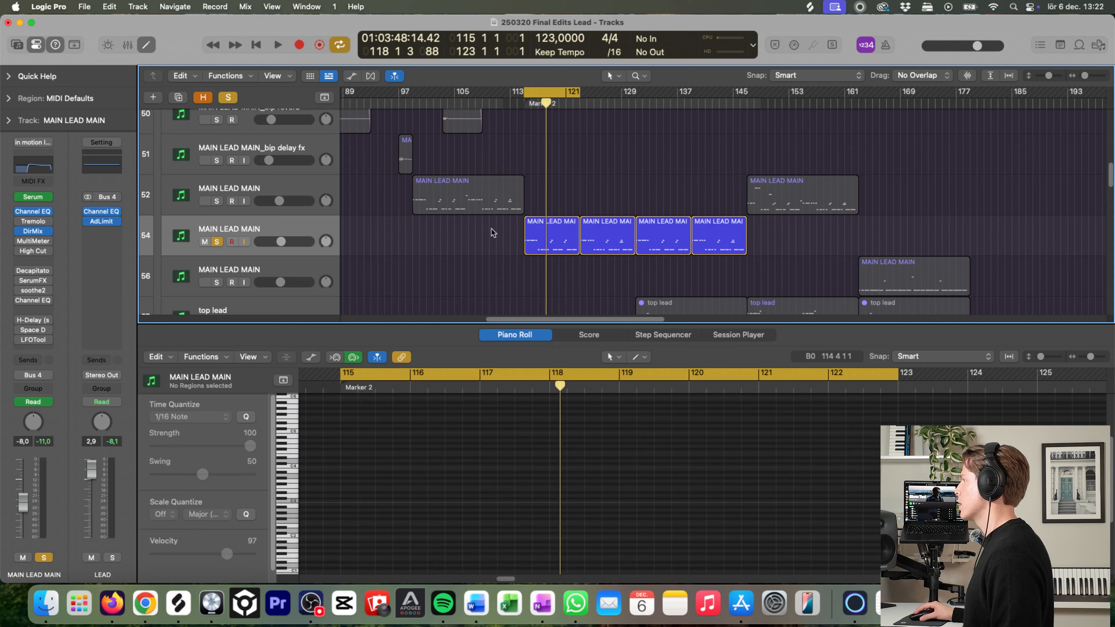
left_click(570, 229)
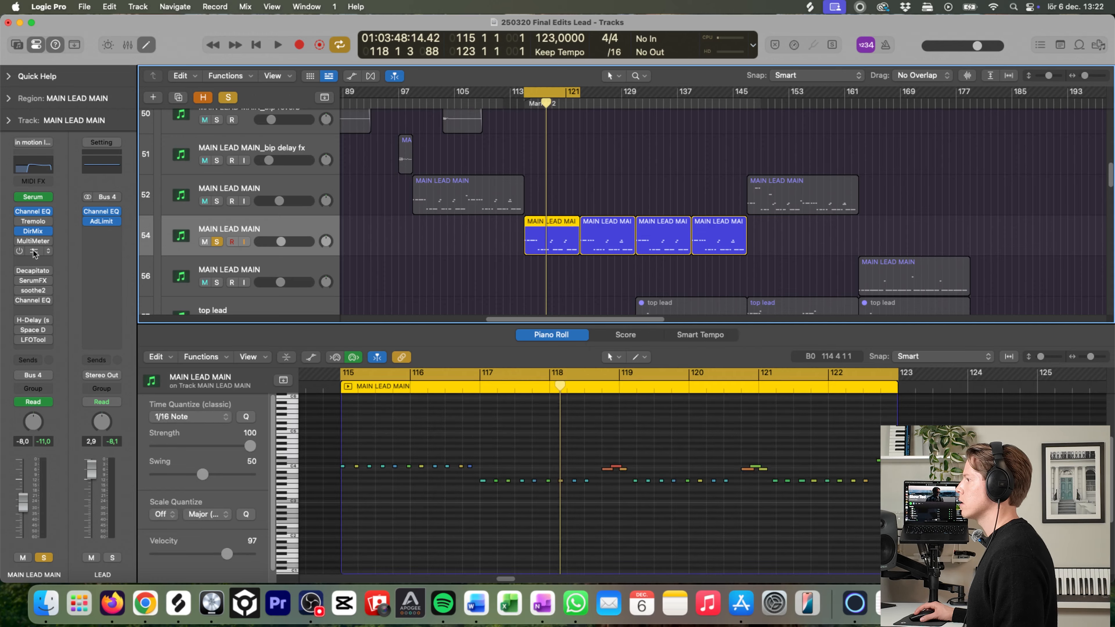
Step: Enable the MultiMeter on the lead track, view its Goniometer while the loop plays, and close it
left_click(33, 261)
left_click(75, 238)
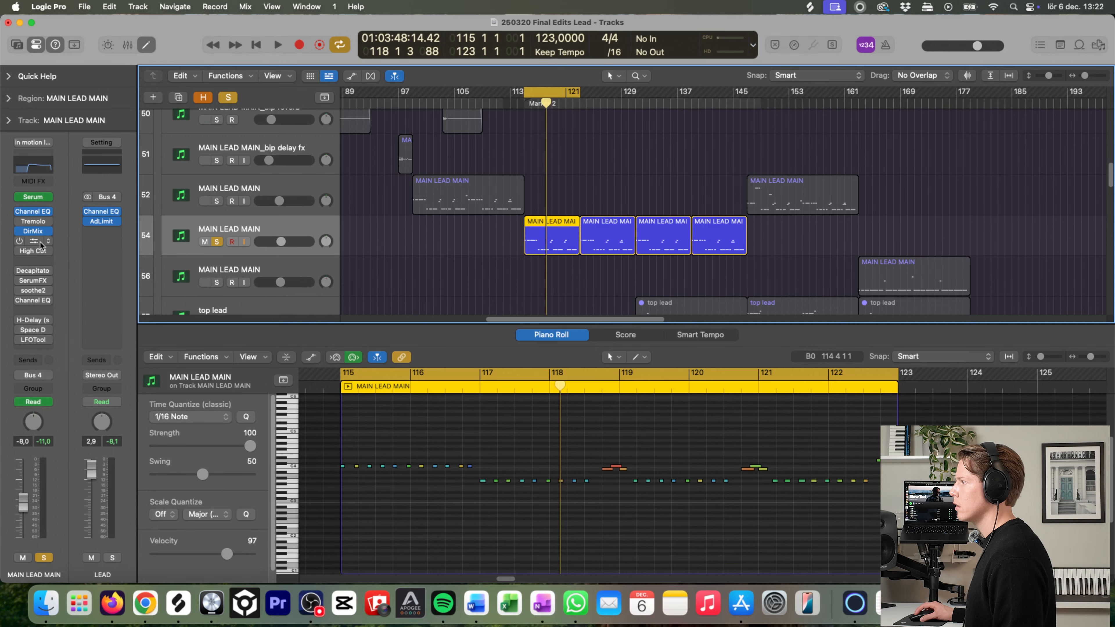
left_click(34, 241)
key("space")
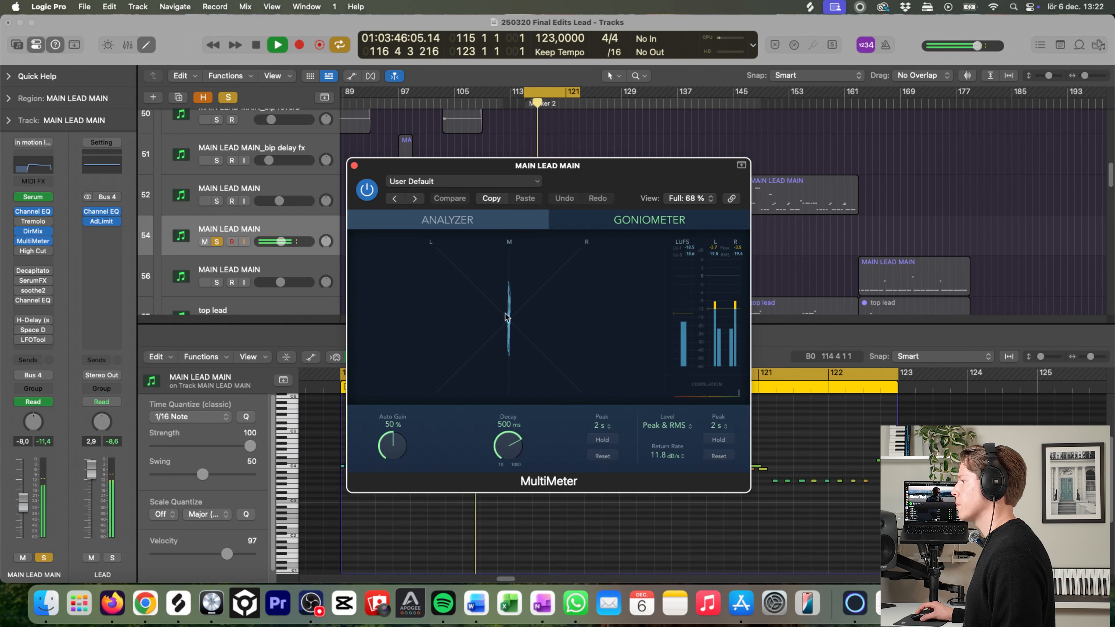
left_click(354, 165)
key("space")
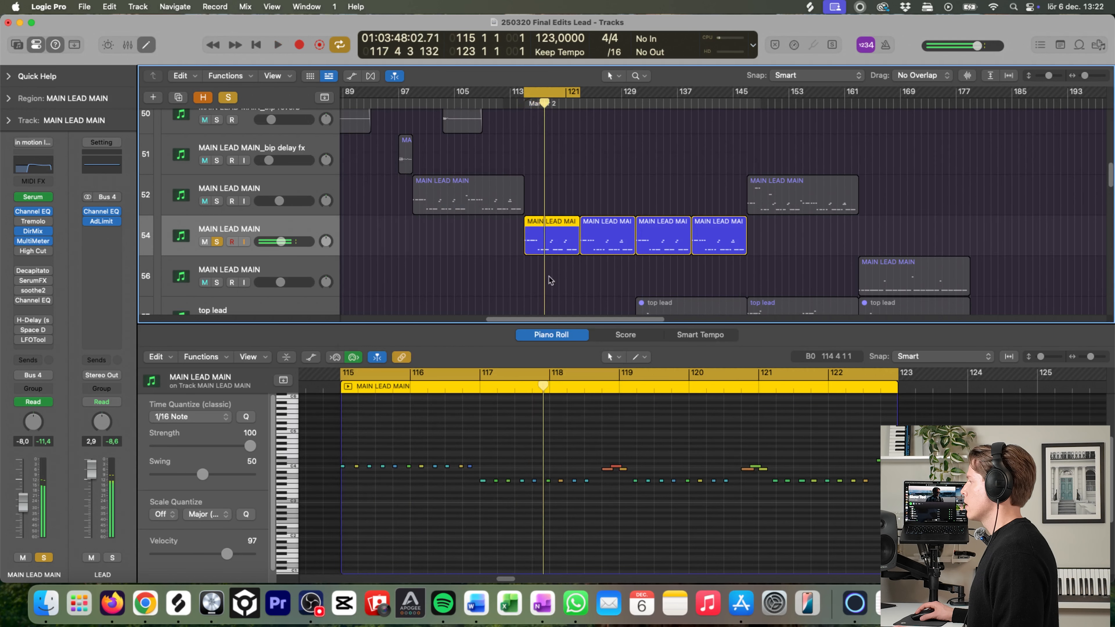
left_click(433, 278)
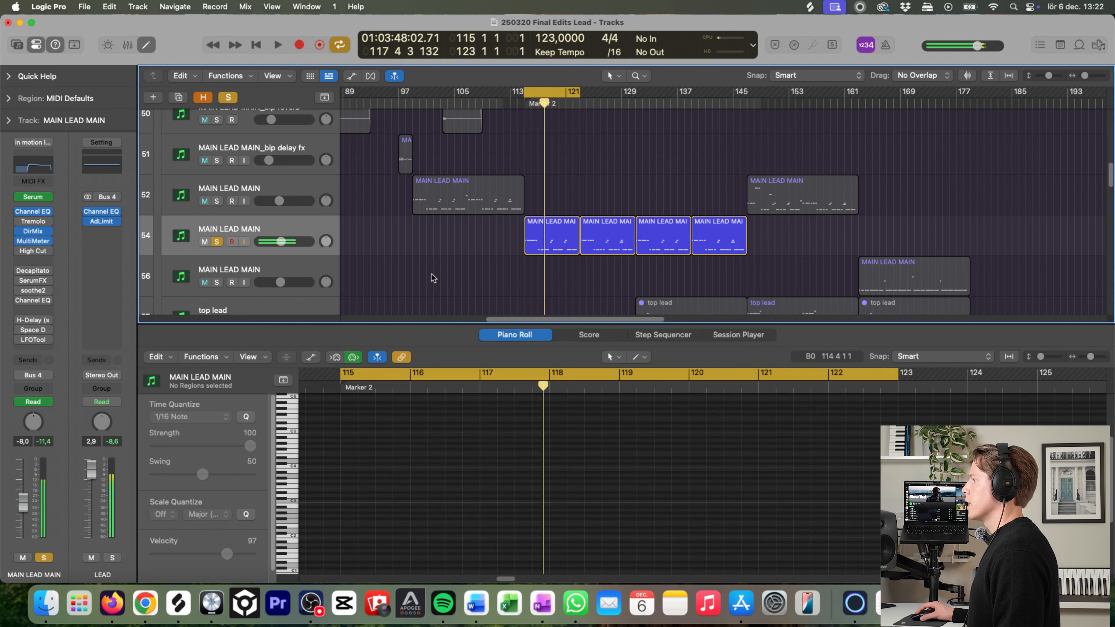
Step: Enable the High Cut filter on the lead track, view its frequency during loop playback, and close its window
left_click(33, 251)
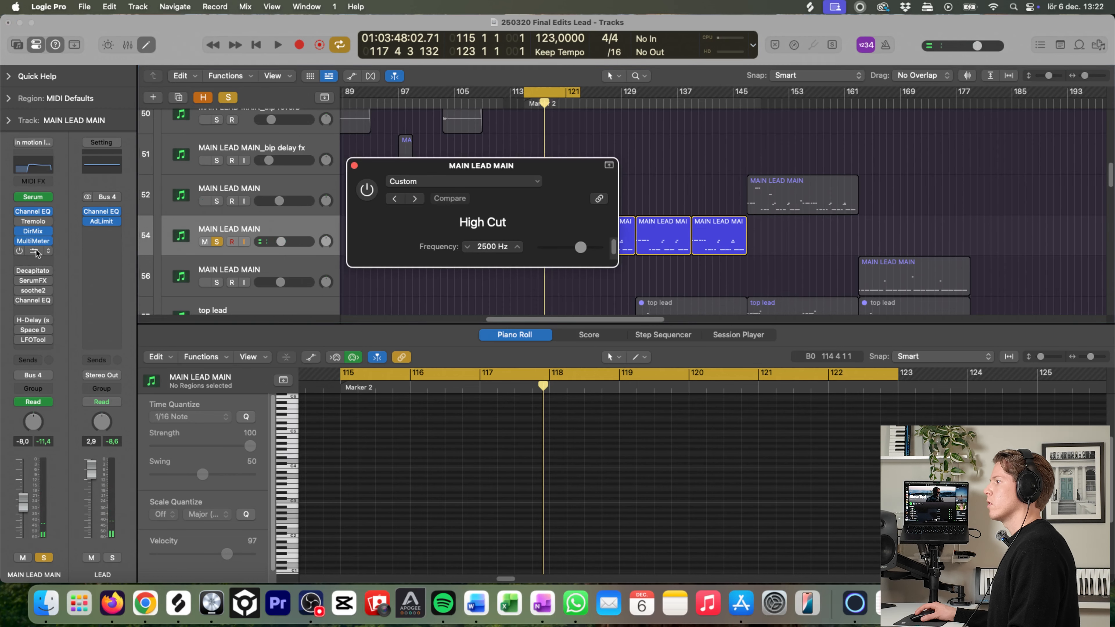
left_click(19, 251)
key("space")
left_click_drag(382, 171, 566, 178)
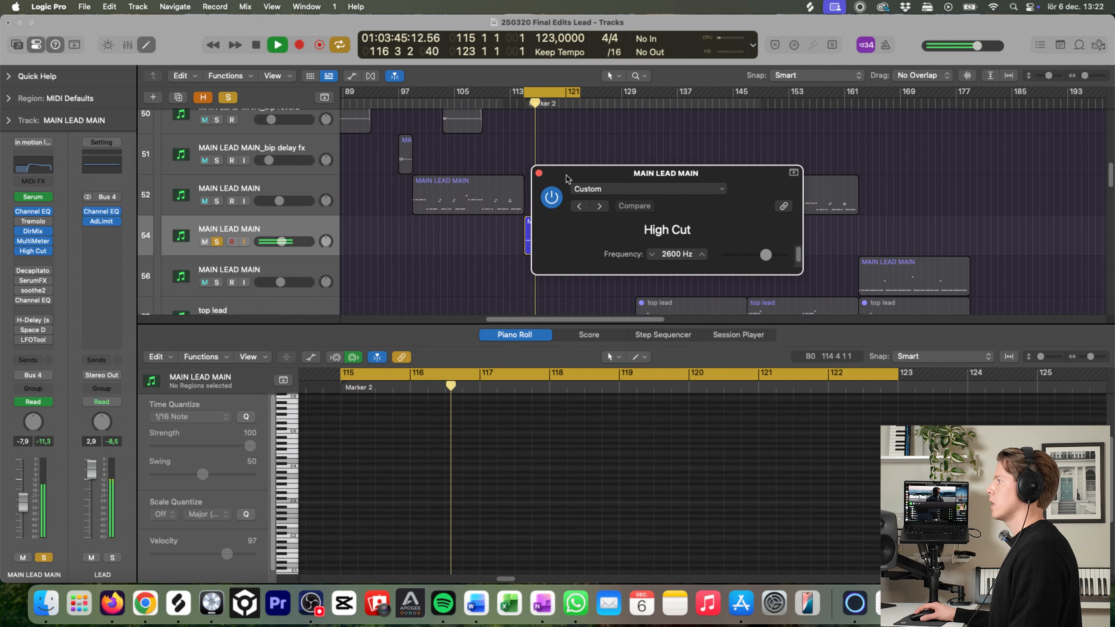
left_click(540, 175)
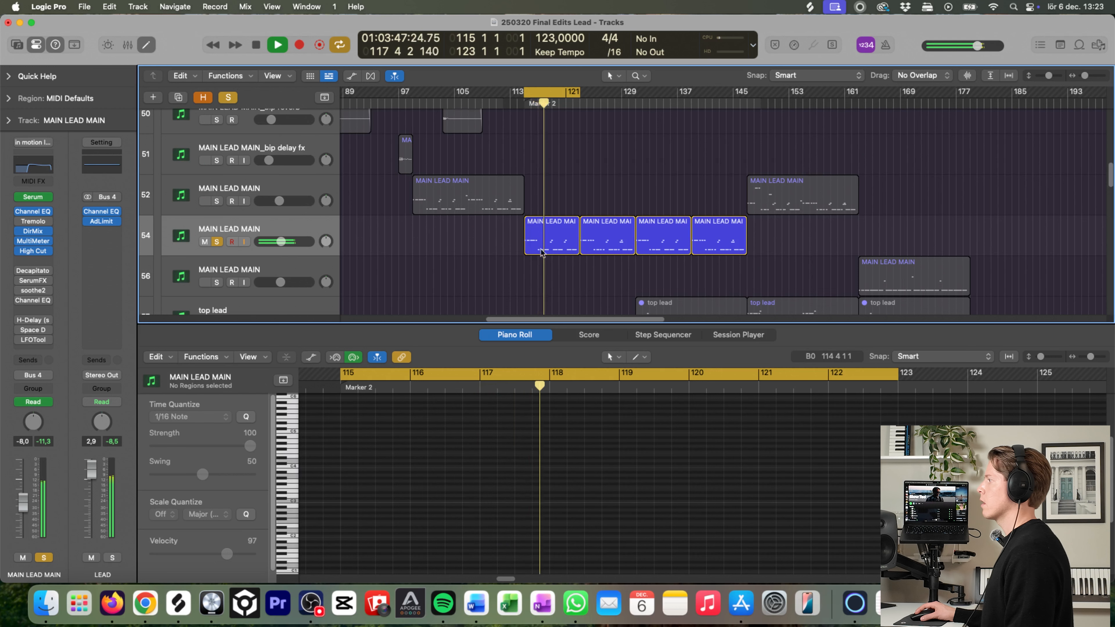
key("space")
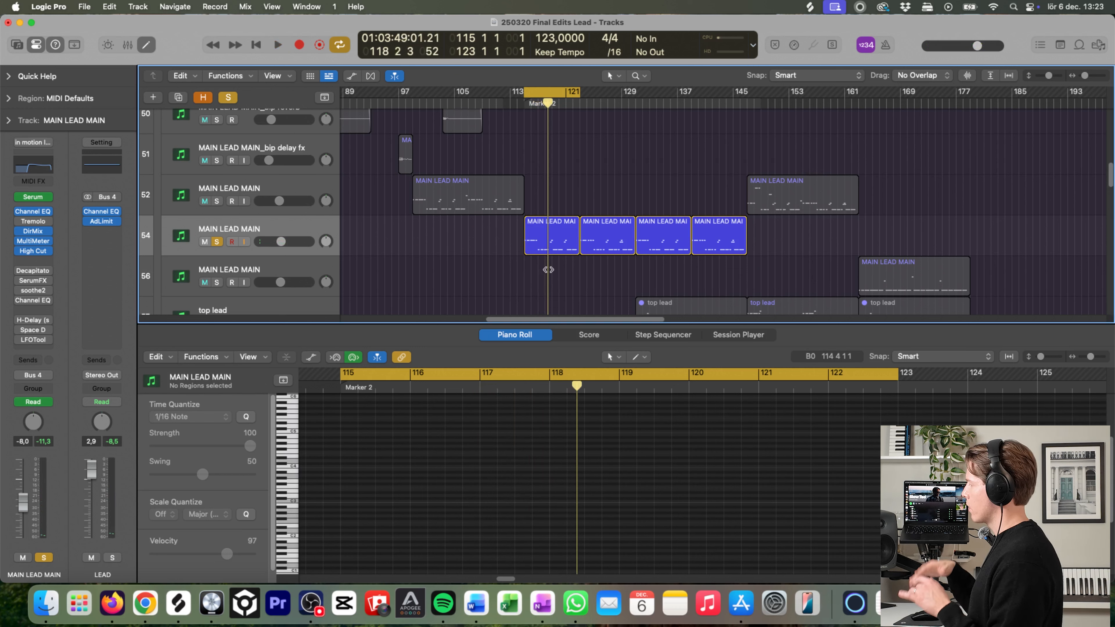
Step: Select the bar 115 lead region, replay the loop through the High Cut, and check the filter's frequency setting again
left_click(563, 229)
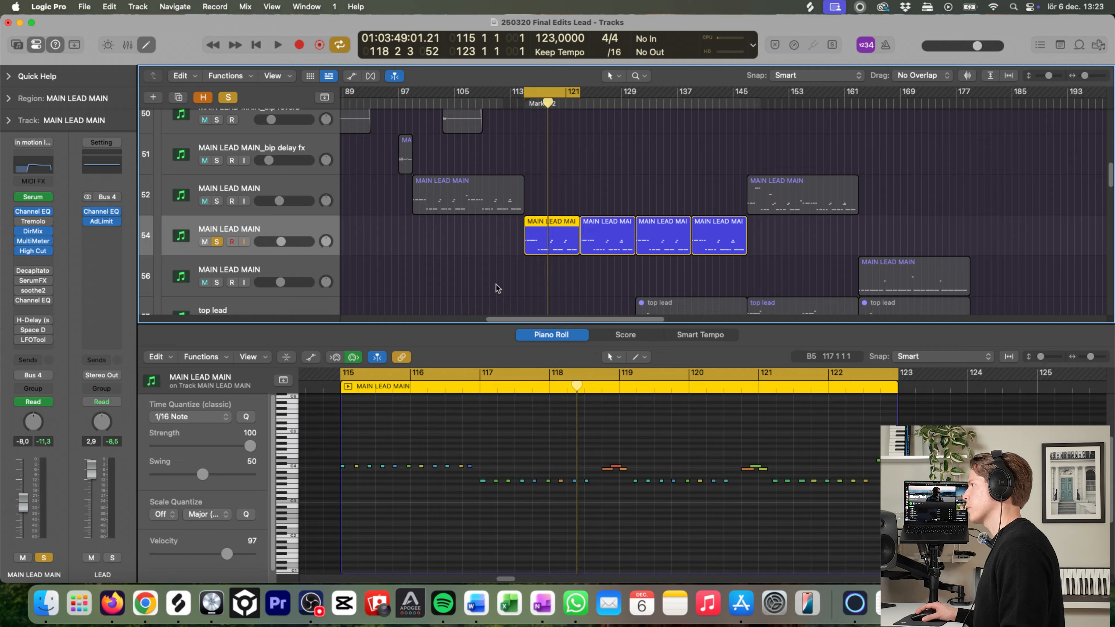
key("space")
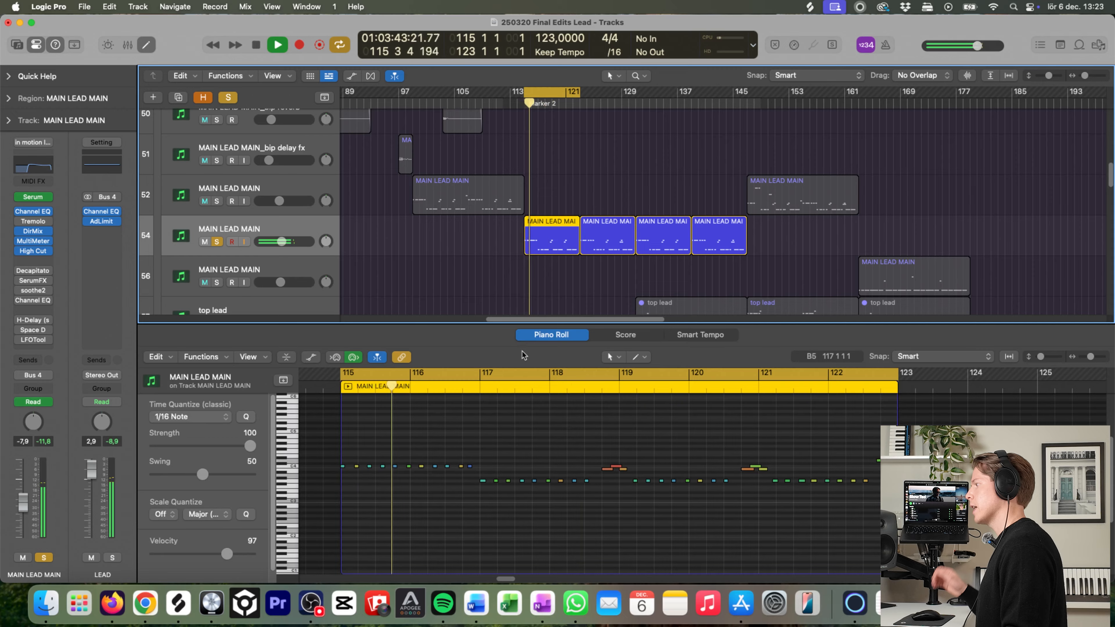
key("space")
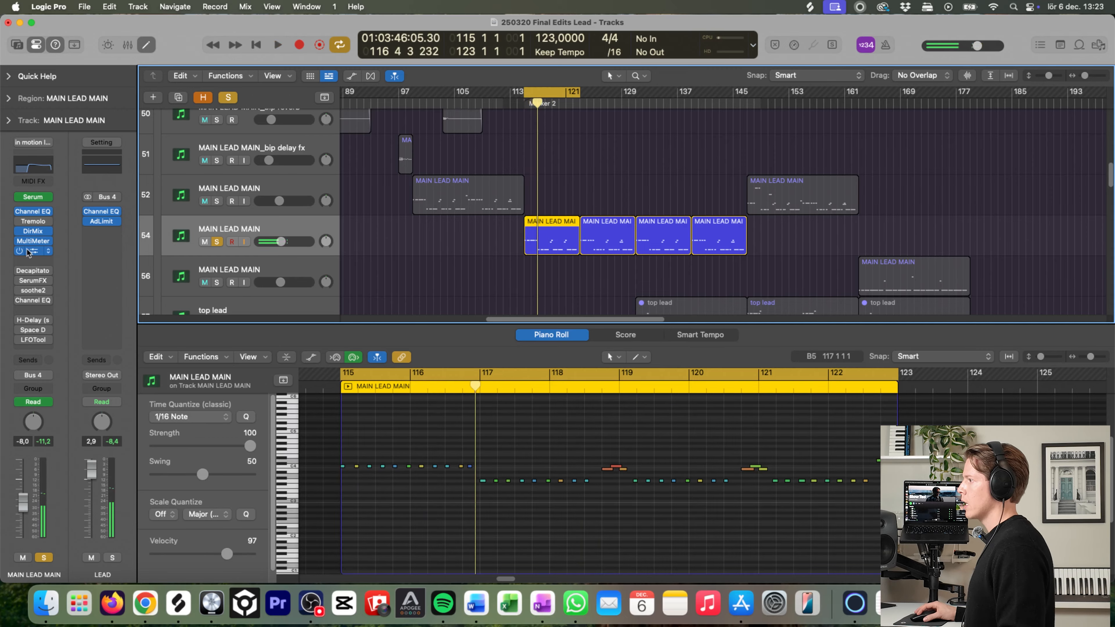
left_click(33, 251)
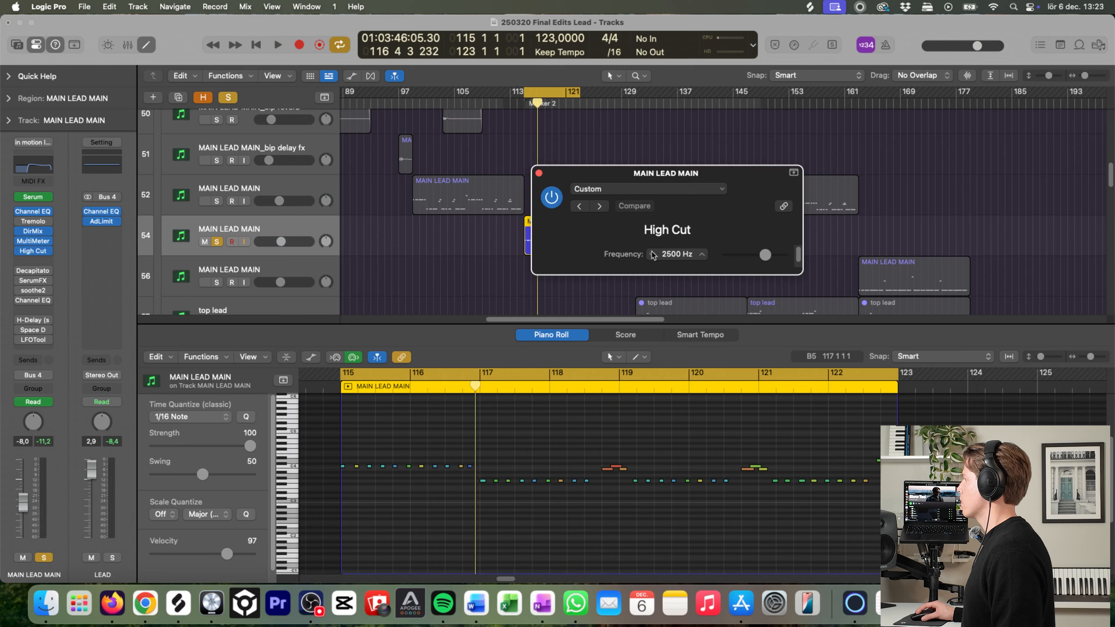
left_click_drag(535, 173, 536, 174)
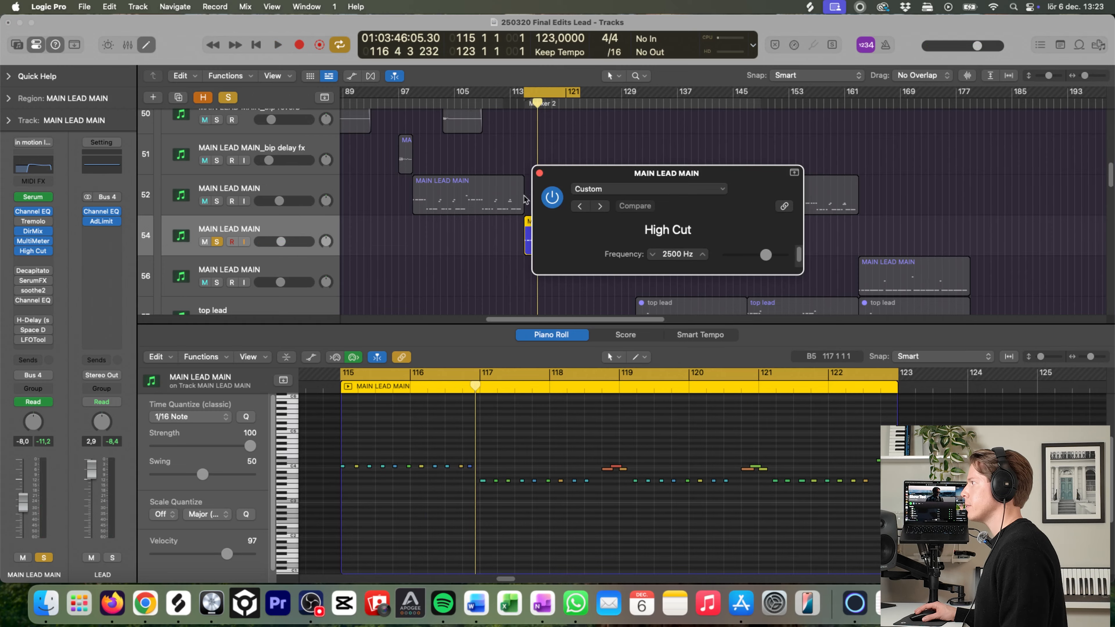
left_click(539, 173)
Step: Enable Decapitator on the lead track and view its controls while the loop plays
mouse_move(21, 271)
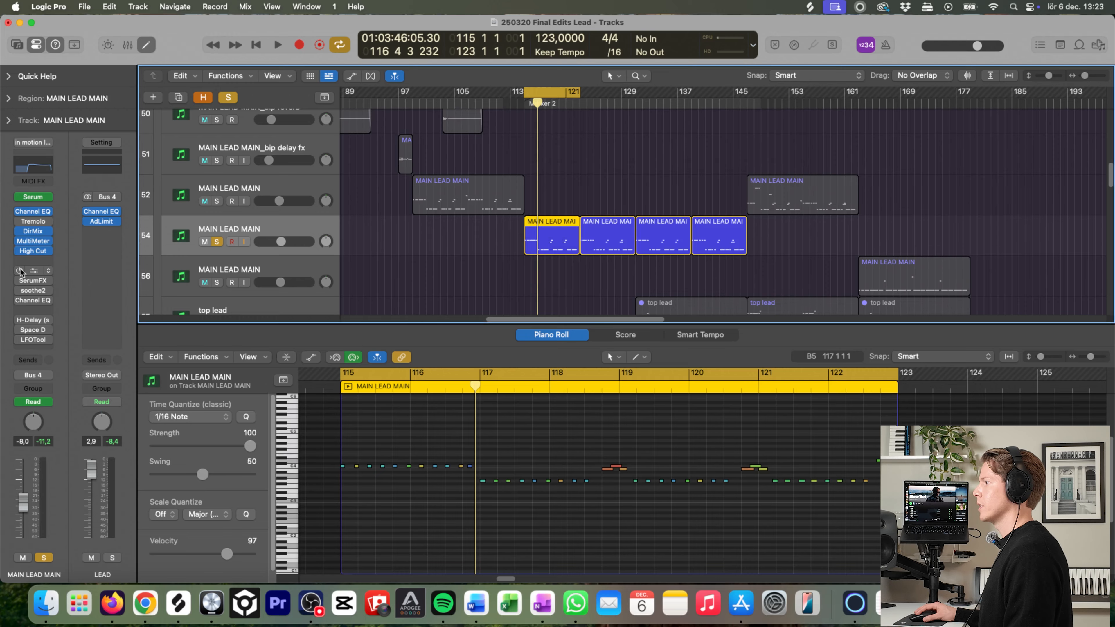
left_click(40, 271)
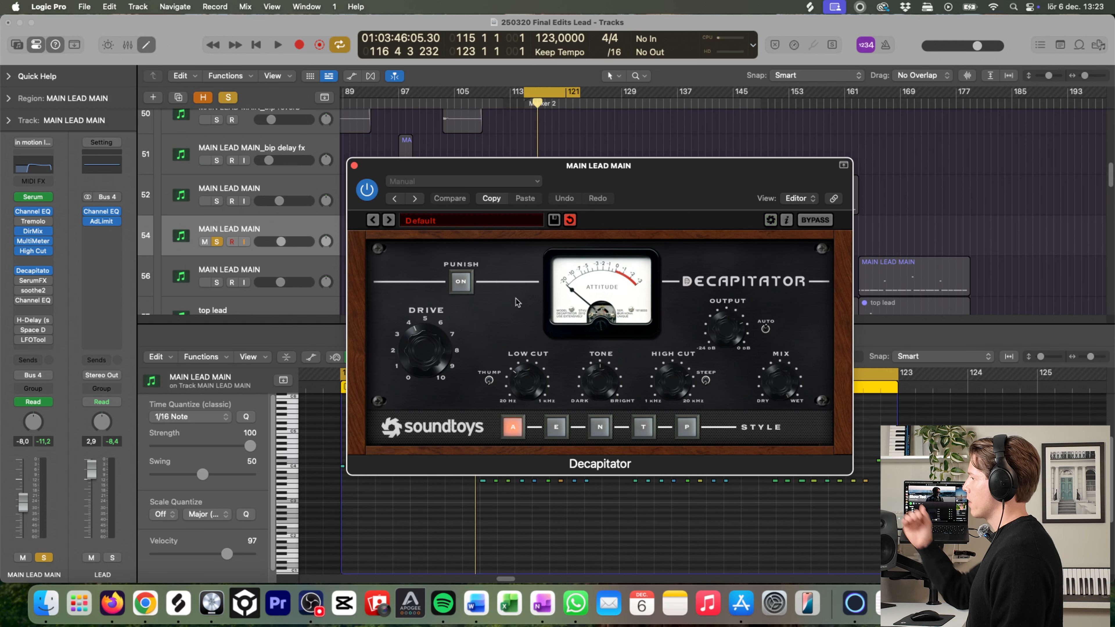
key("space")
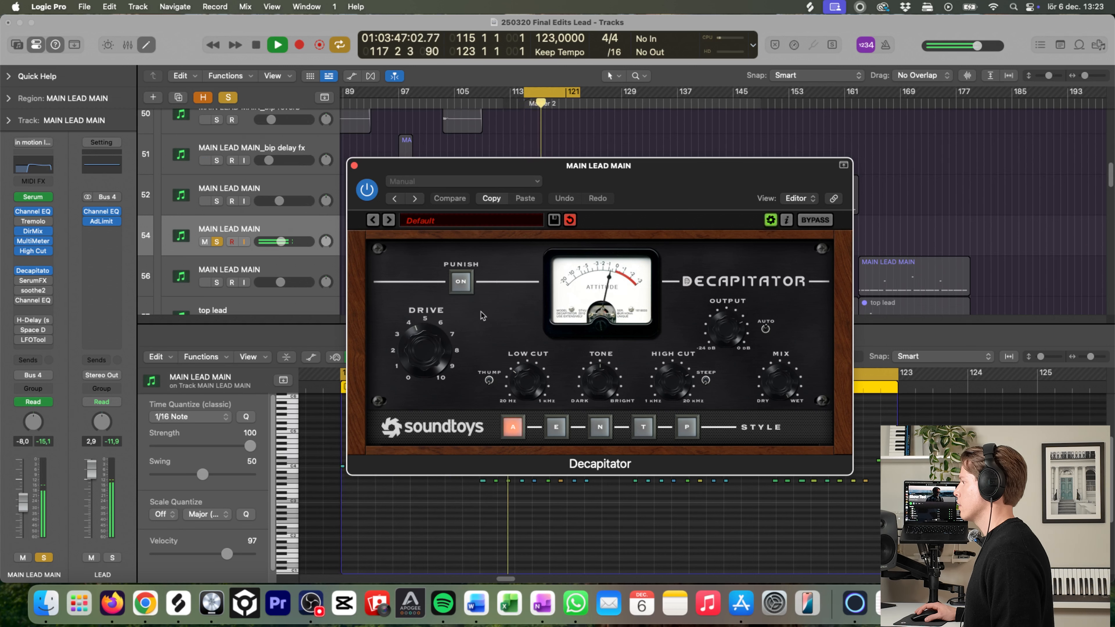
left_click_drag(429, 166, 581, 125)
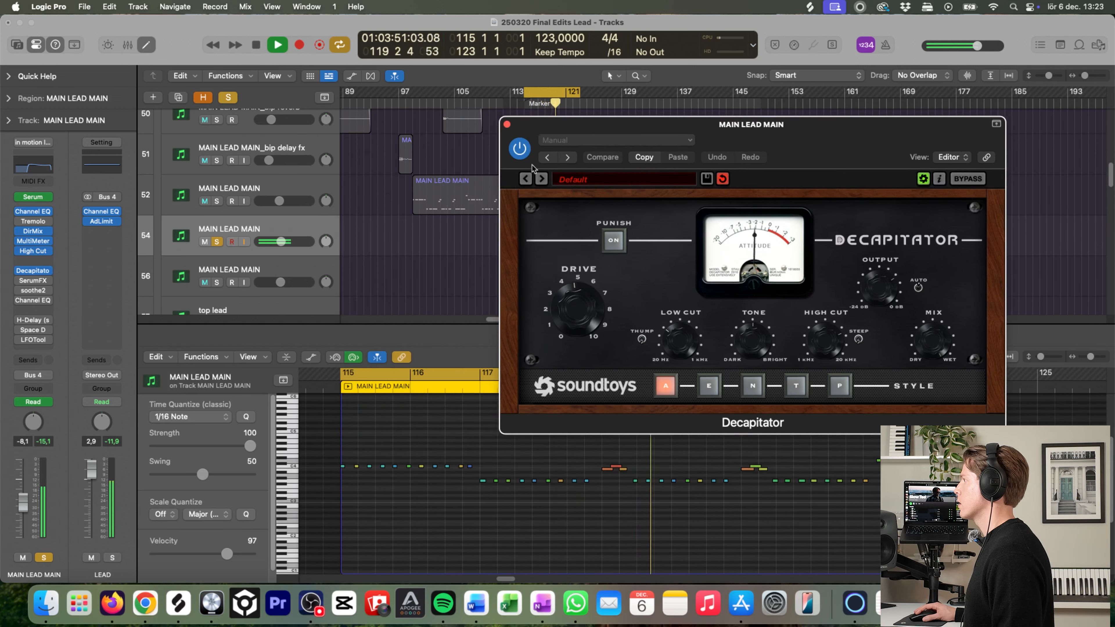
left_click_drag(560, 131, 628, 139)
key("space")
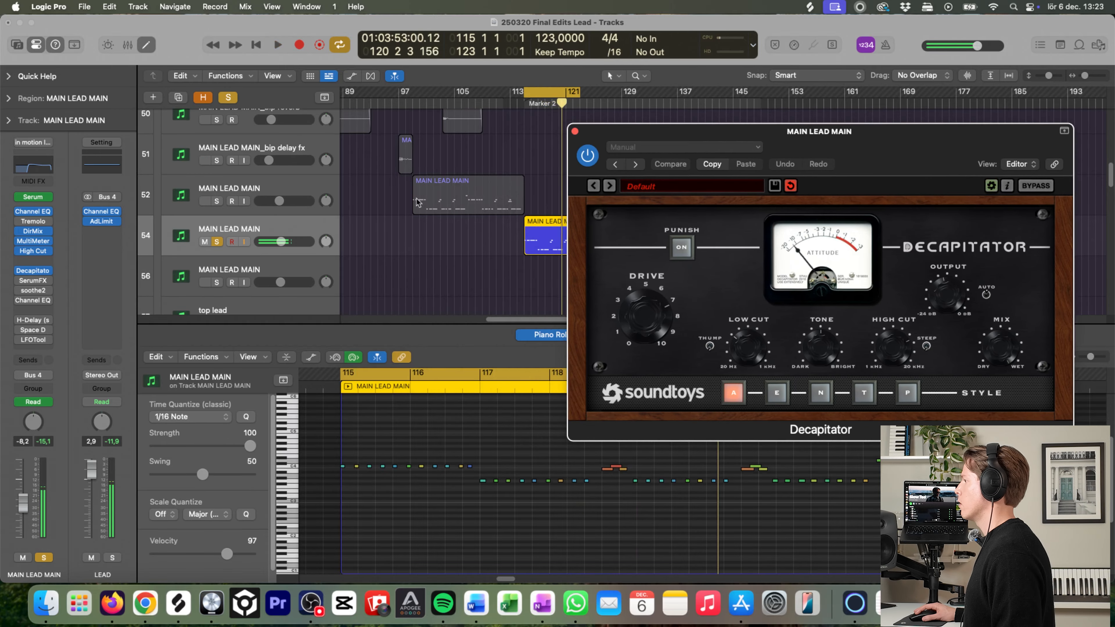
Step: Close Decapitator, show track automation, and switch the lead track's automation lane to Decapitator: Drive
key("a")
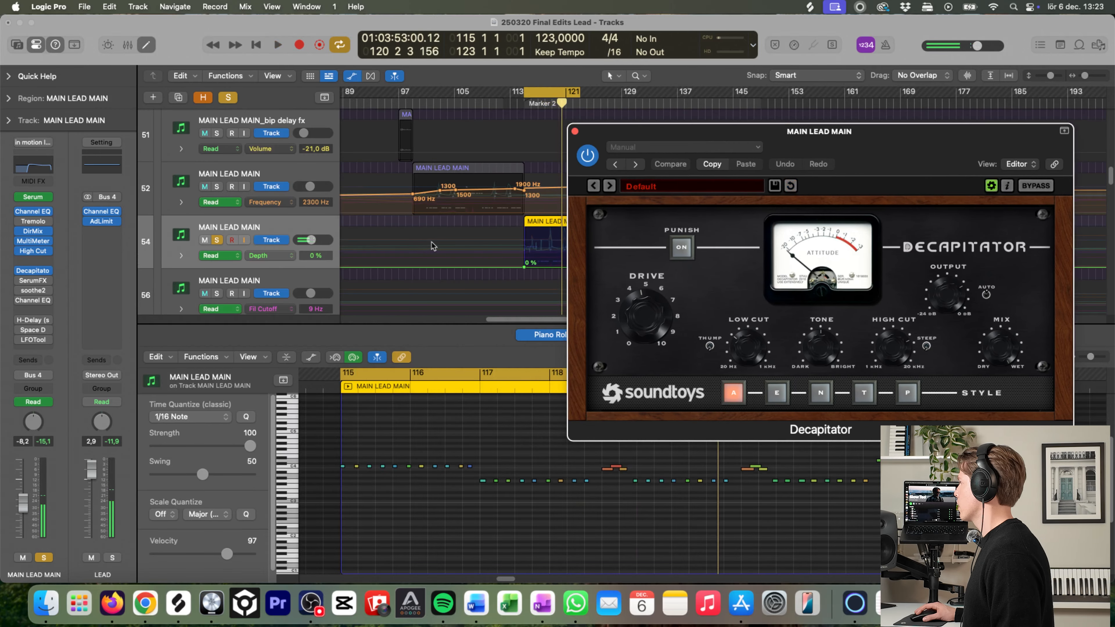
left_click(575, 131)
left_click(285, 256)
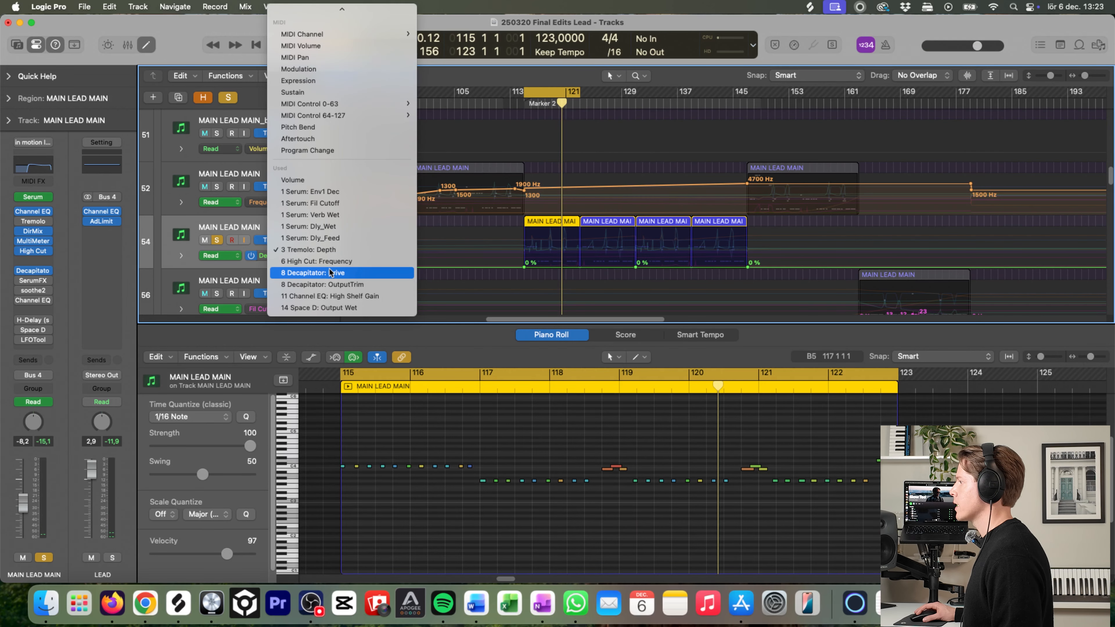
left_click(339, 273)
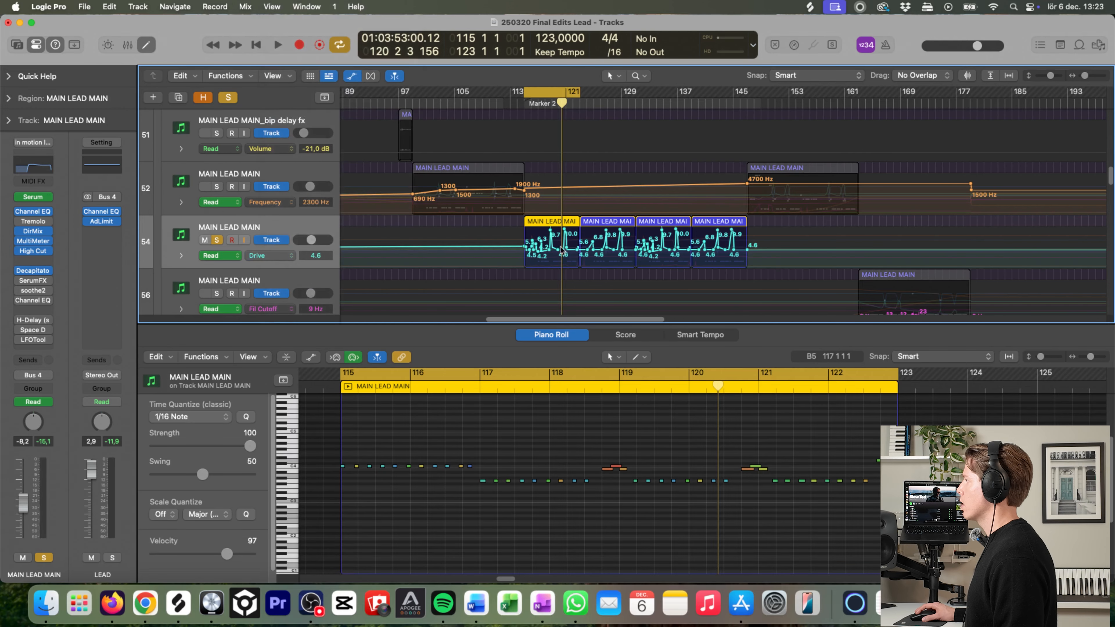
Step: Examine the Drive automation curve over the bar 115 region alongside the open Decapitator while the loop plays
key("super+Right")
key("super+Right")
key("super+Right")
key("super+Right")
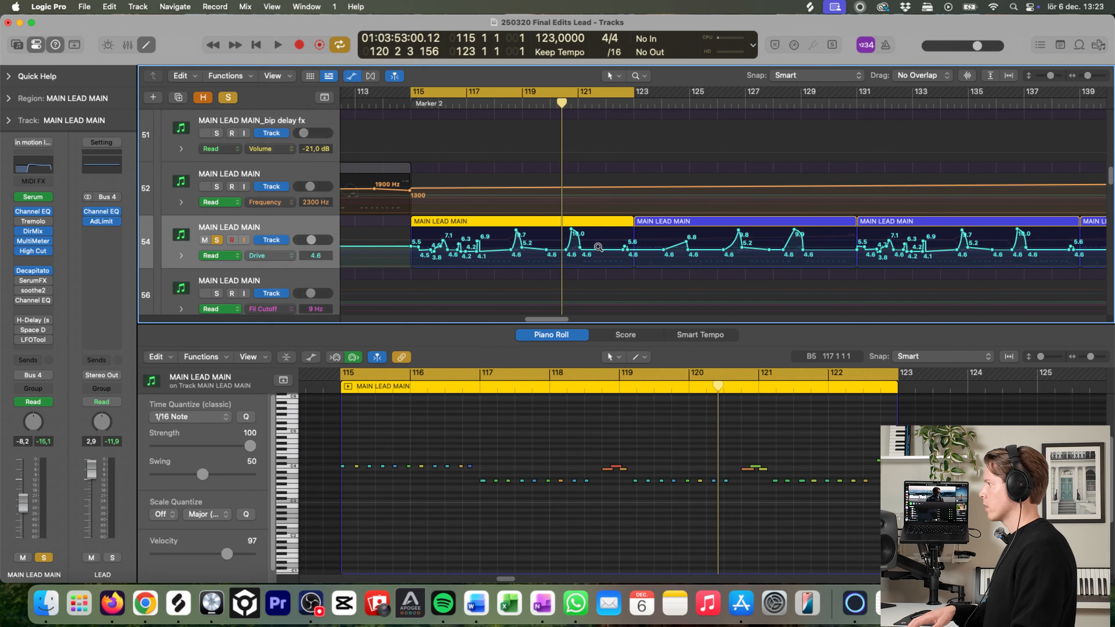
key("super+Left")
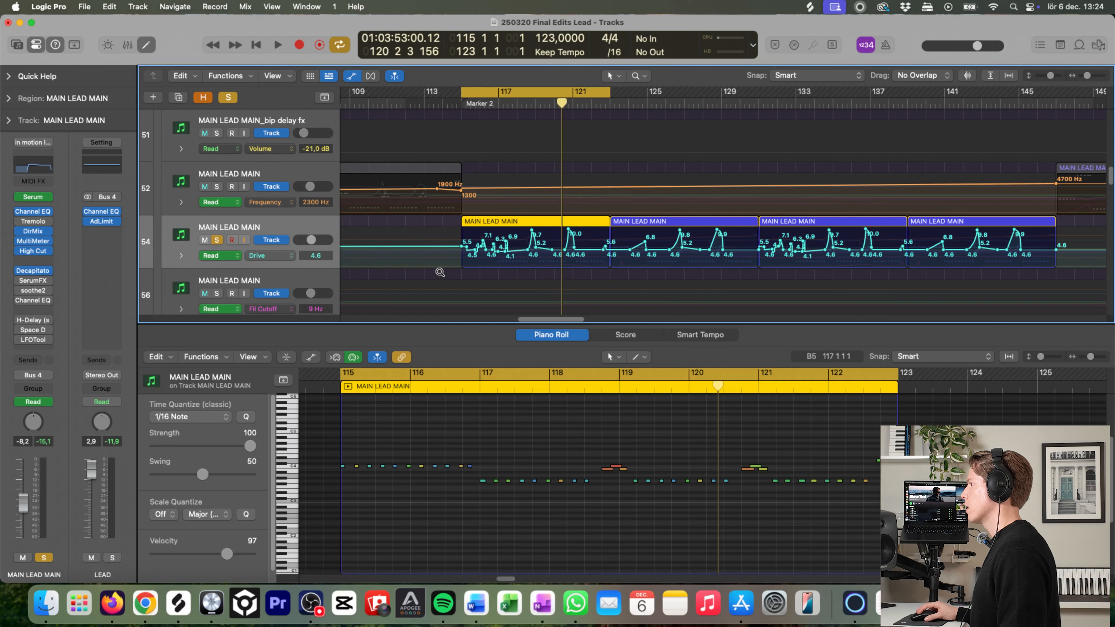
left_click_drag(442, 265, 669, 207)
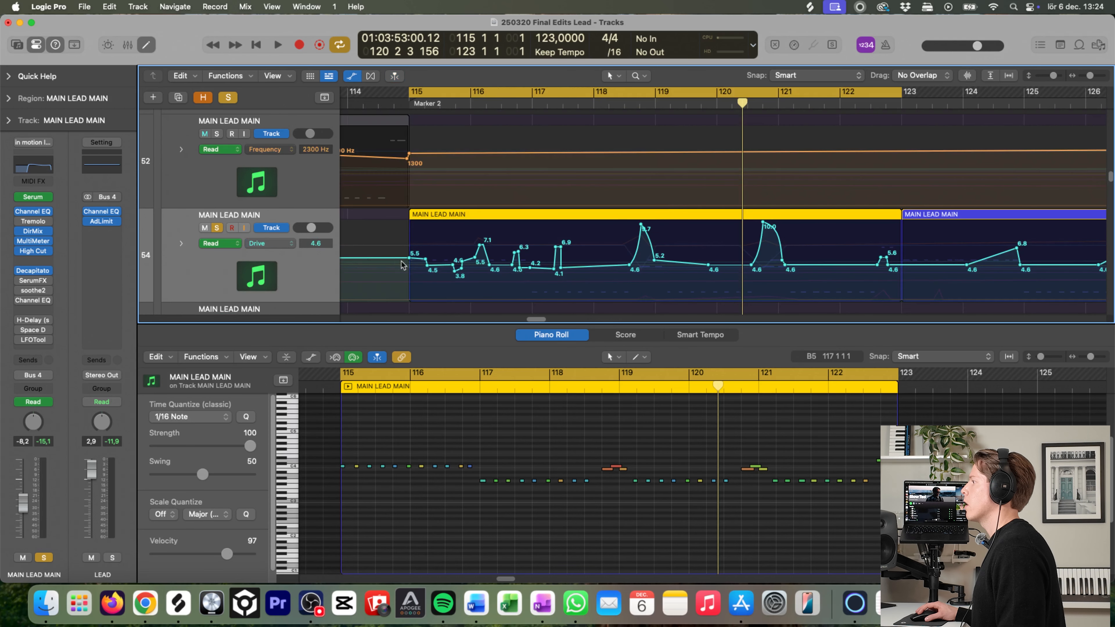
key("space")
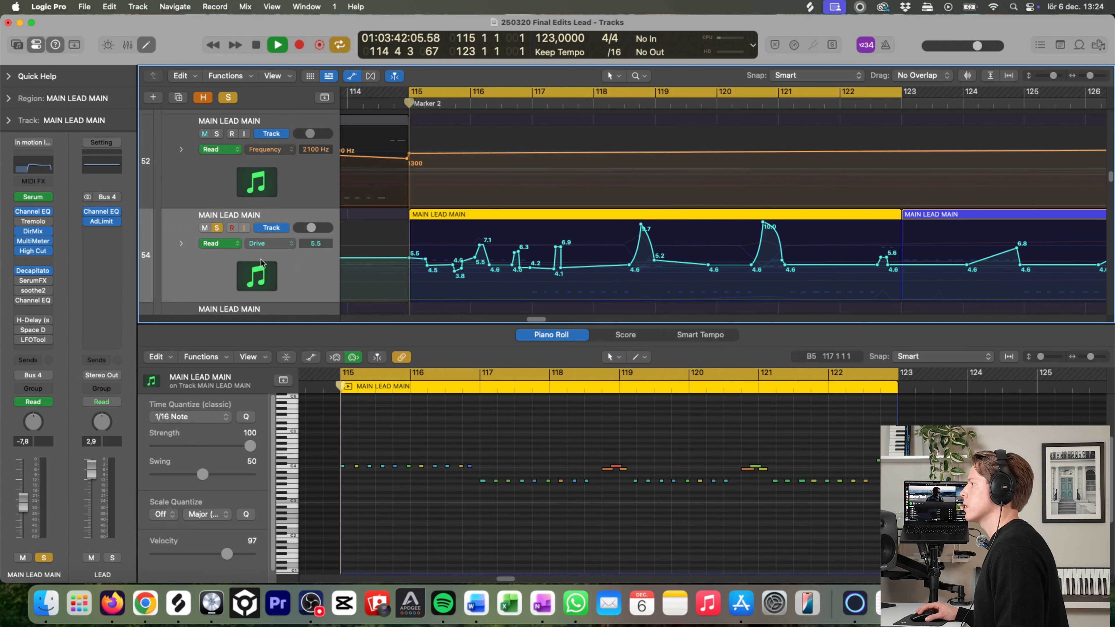
left_click(34, 271)
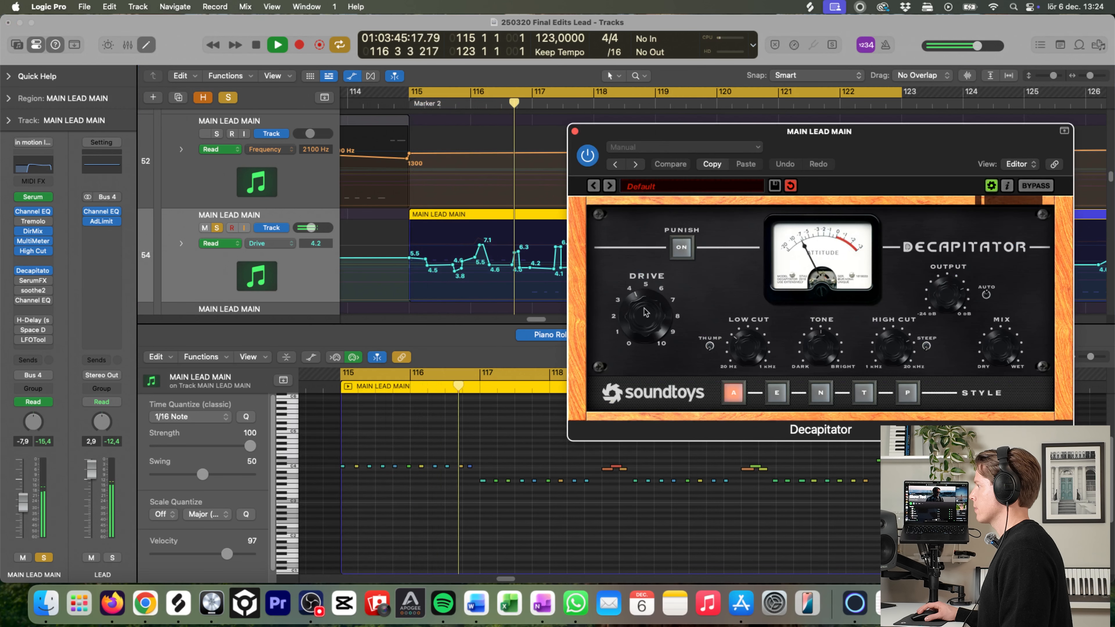
left_click_drag(619, 137, 570, 309)
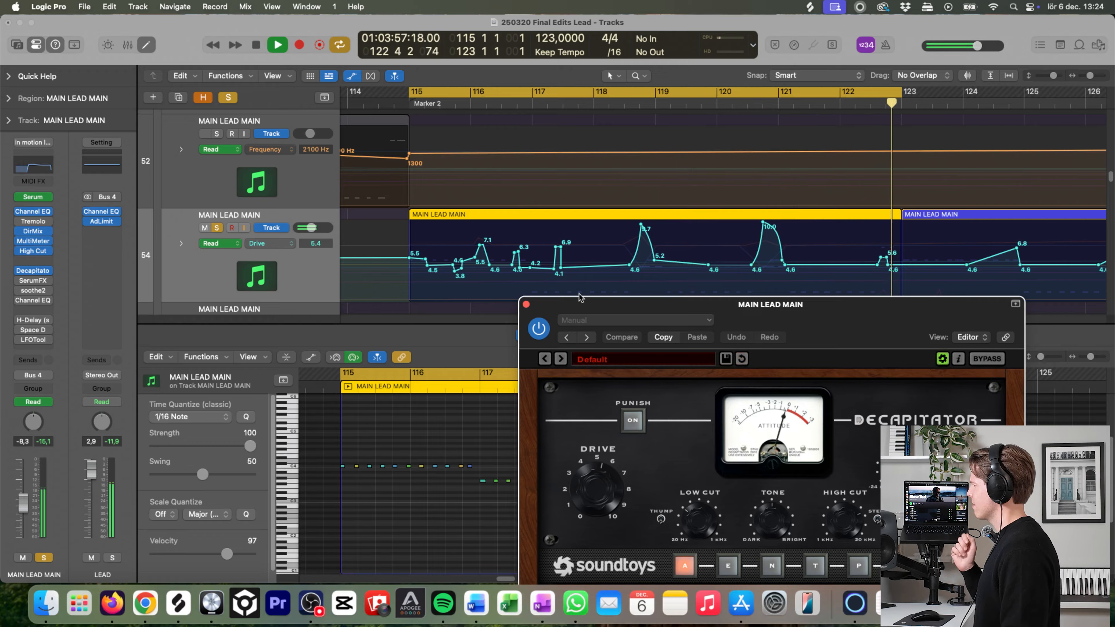
Step: Play the loop with the main lead un-soloed to hear it in the full mix, then solo it again
key("space")
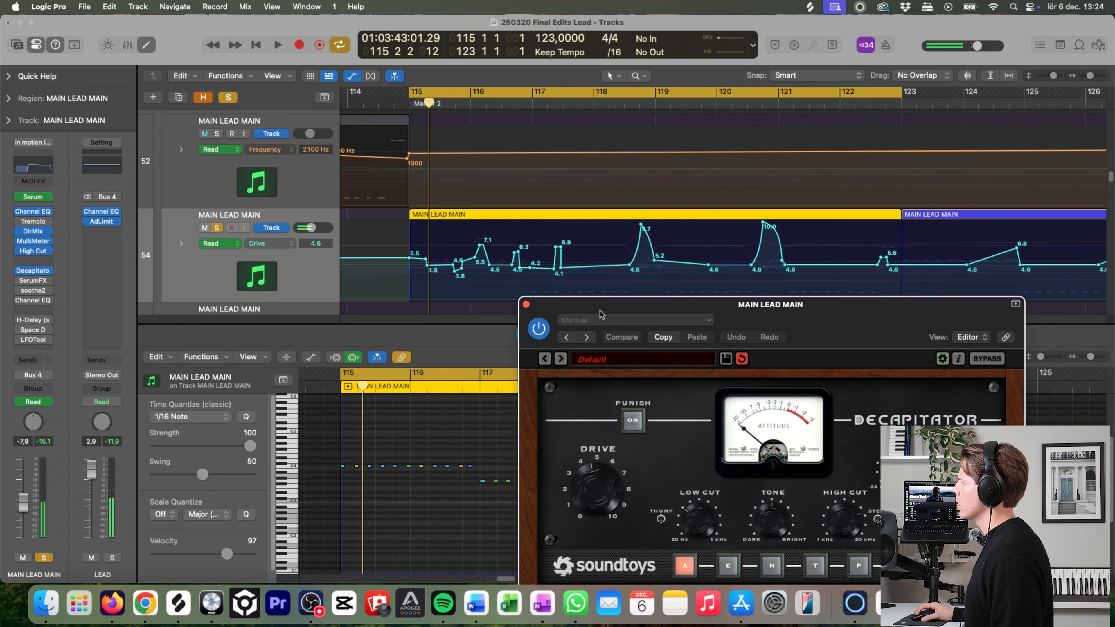
left_click_drag(602, 313, 608, 302)
left_click(218, 228)
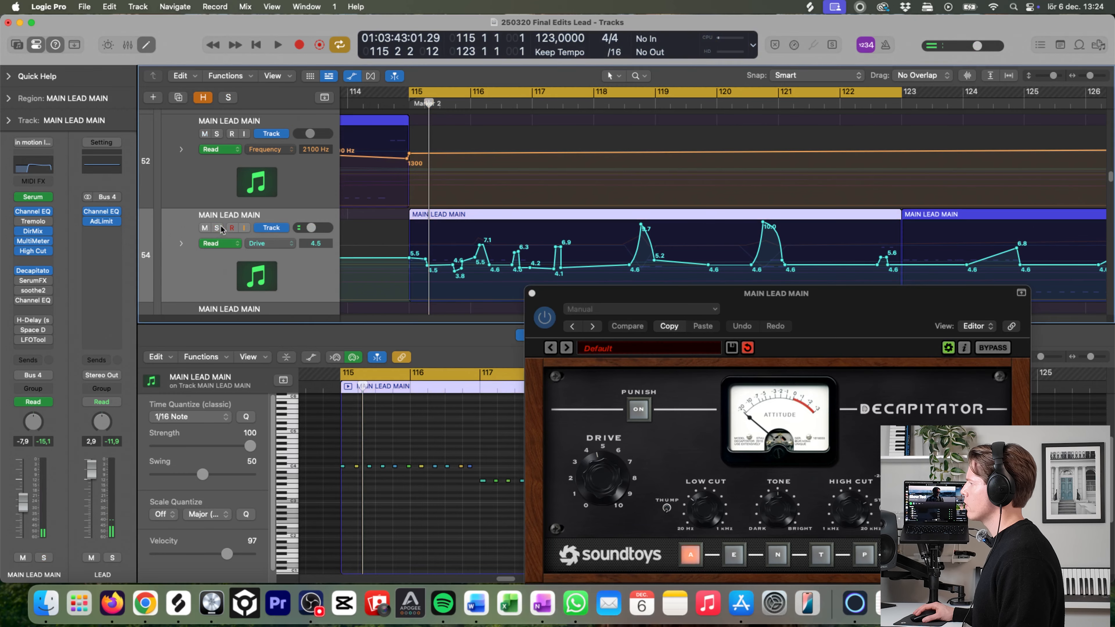
key("space")
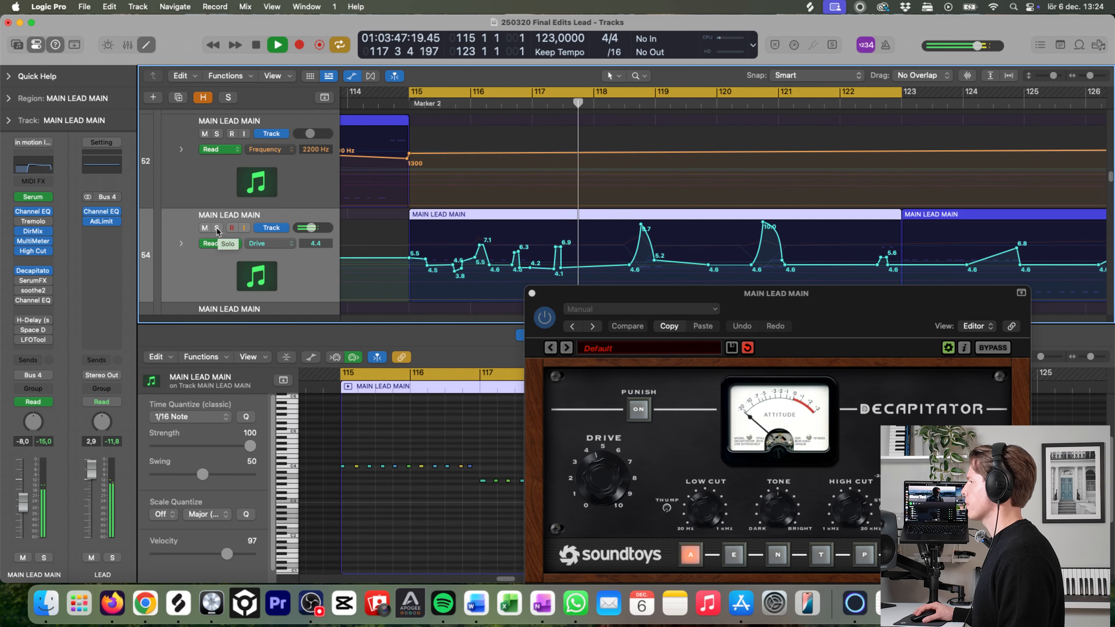
key("space")
left_click(217, 229)
Step: Replay the soloed loop through Decapitator, moving its window to reveal the Output control
key("space")
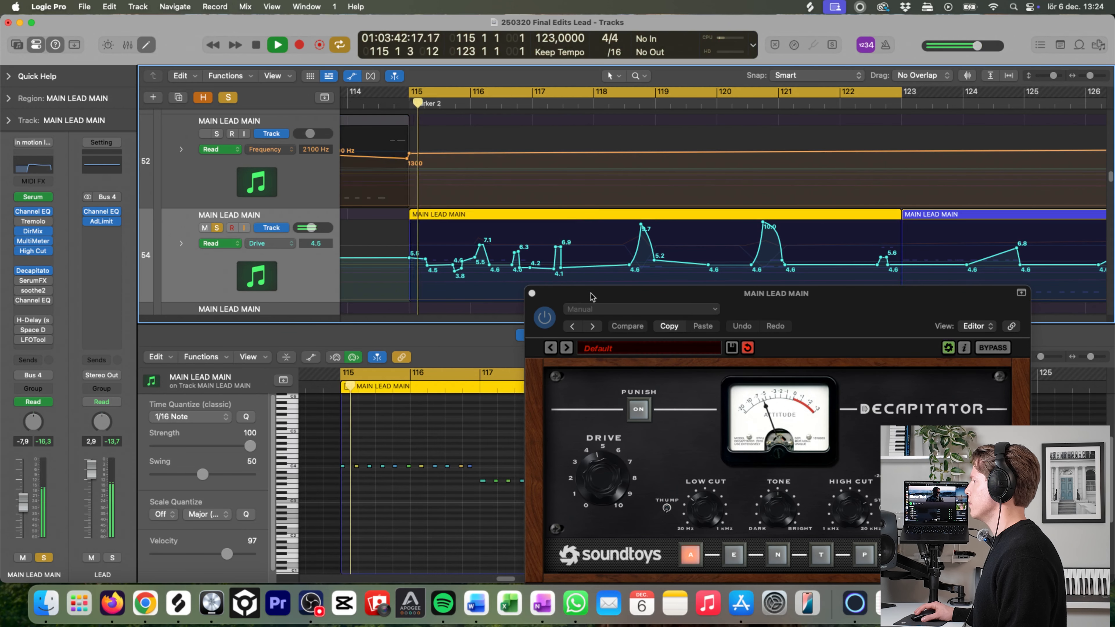
left_click_drag(587, 299, 591, 256)
key("space")
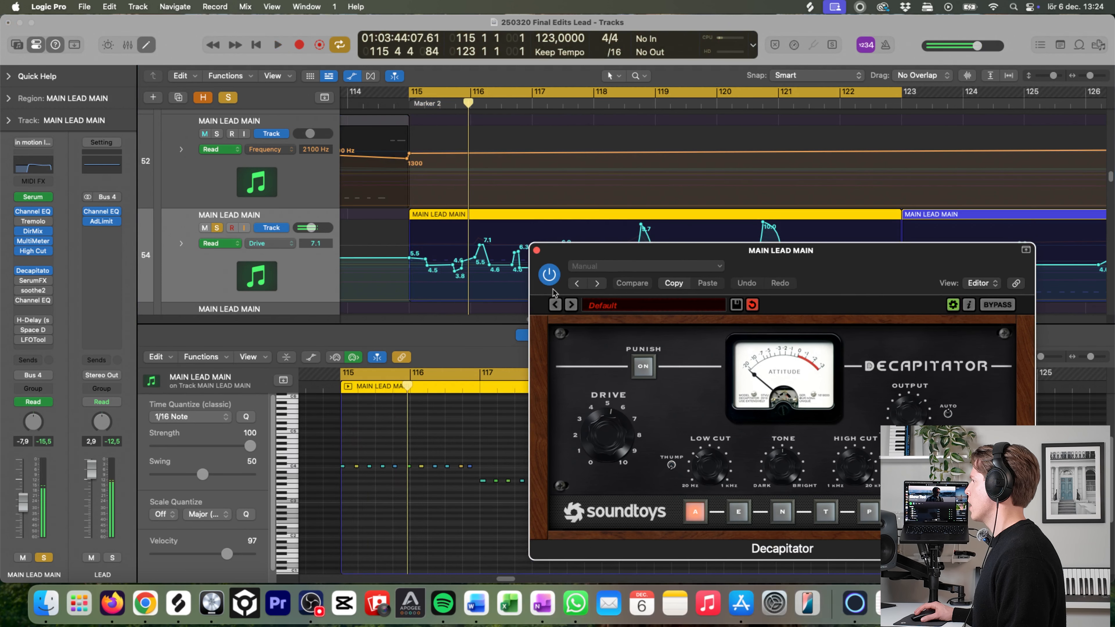
key("space")
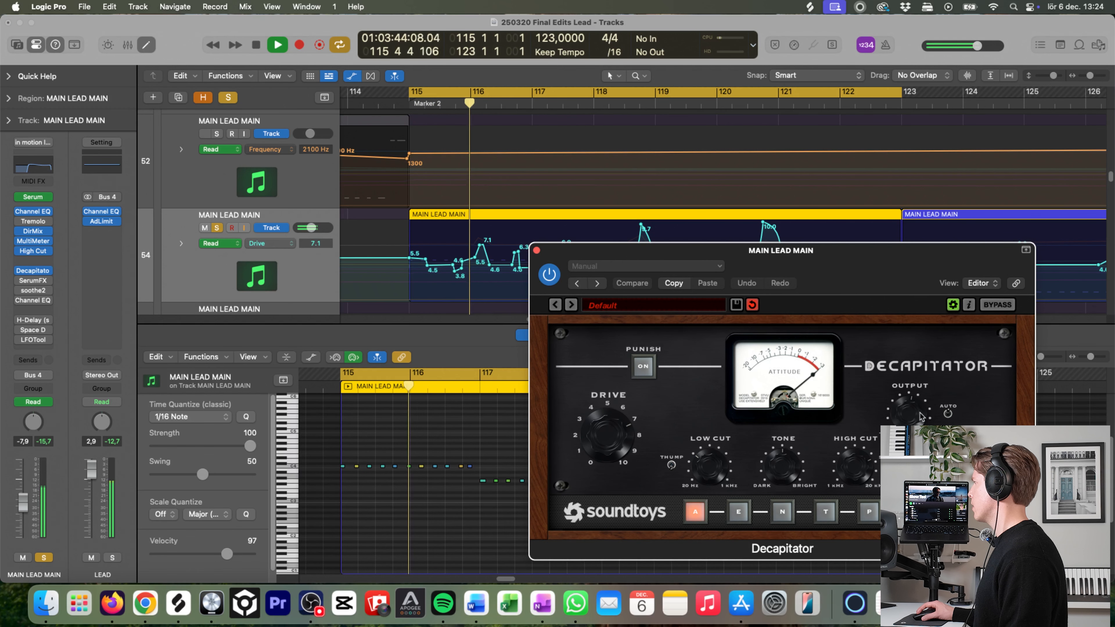
key("space")
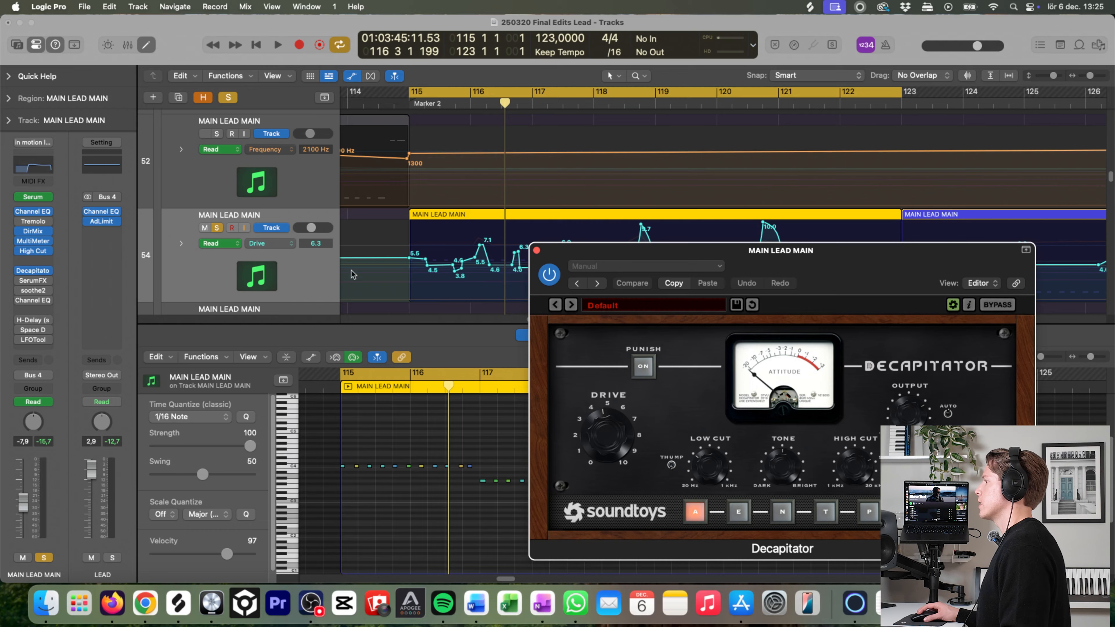
Step: Switch the lead track's automation lane to Decapitator: OutputTrim, replay the loop, and close Decapitator to view the curve
left_click(265, 243)
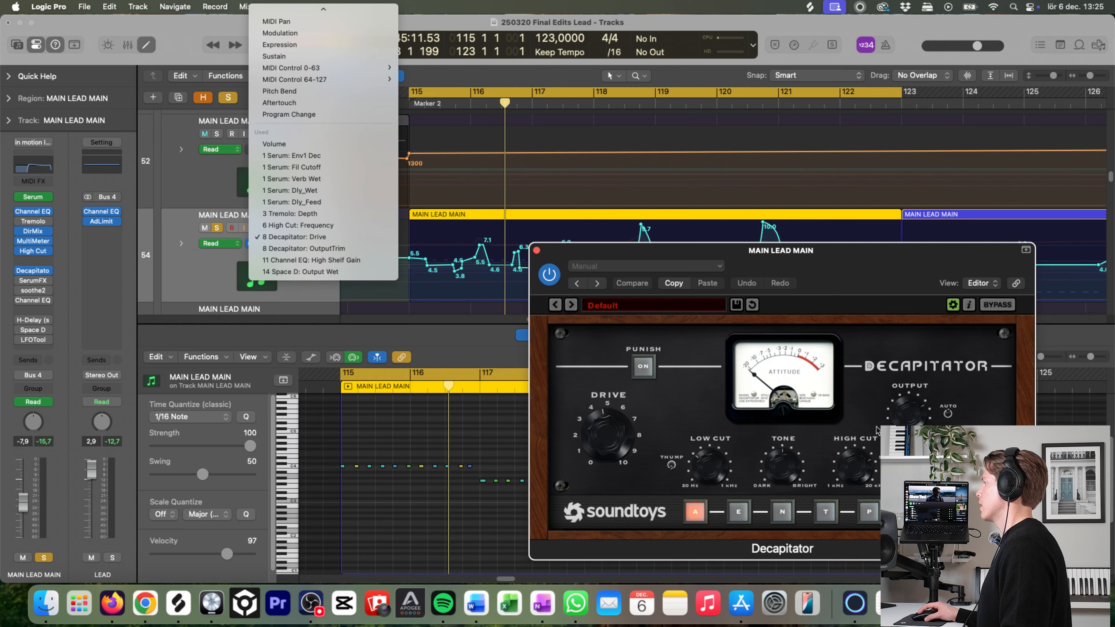
left_click(317, 249)
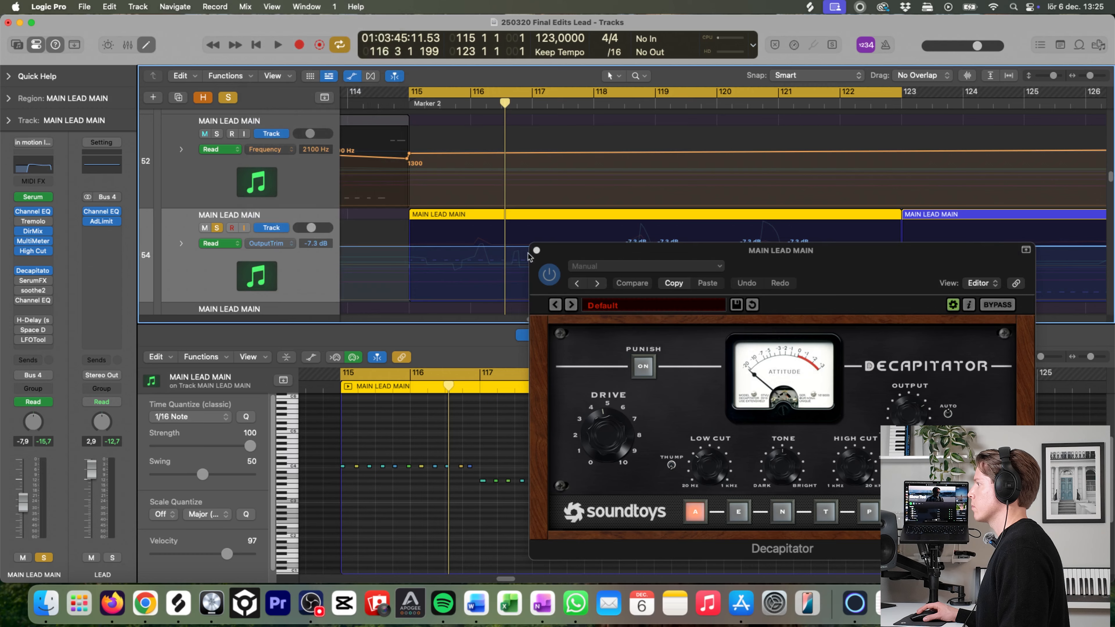
left_click(268, 244)
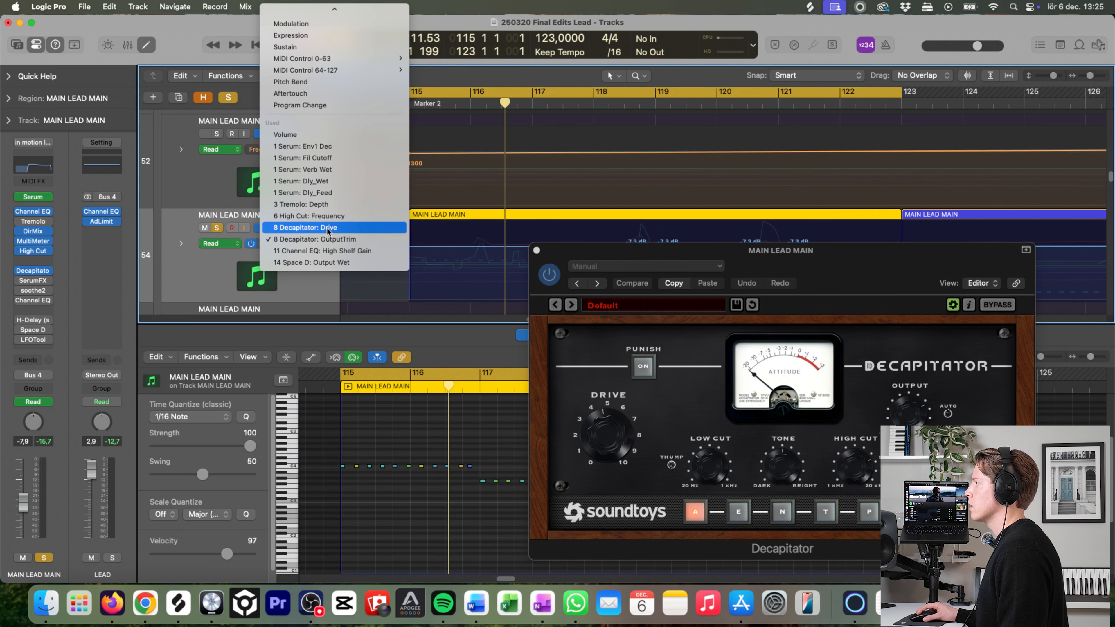
left_click(575, 79)
key("space")
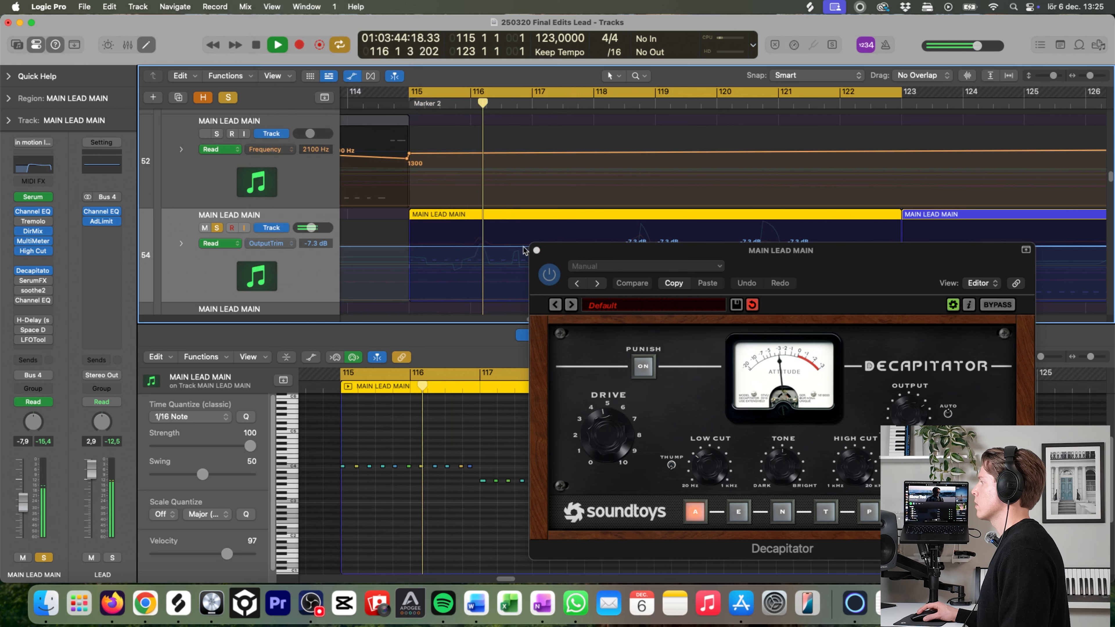
left_click(537, 251)
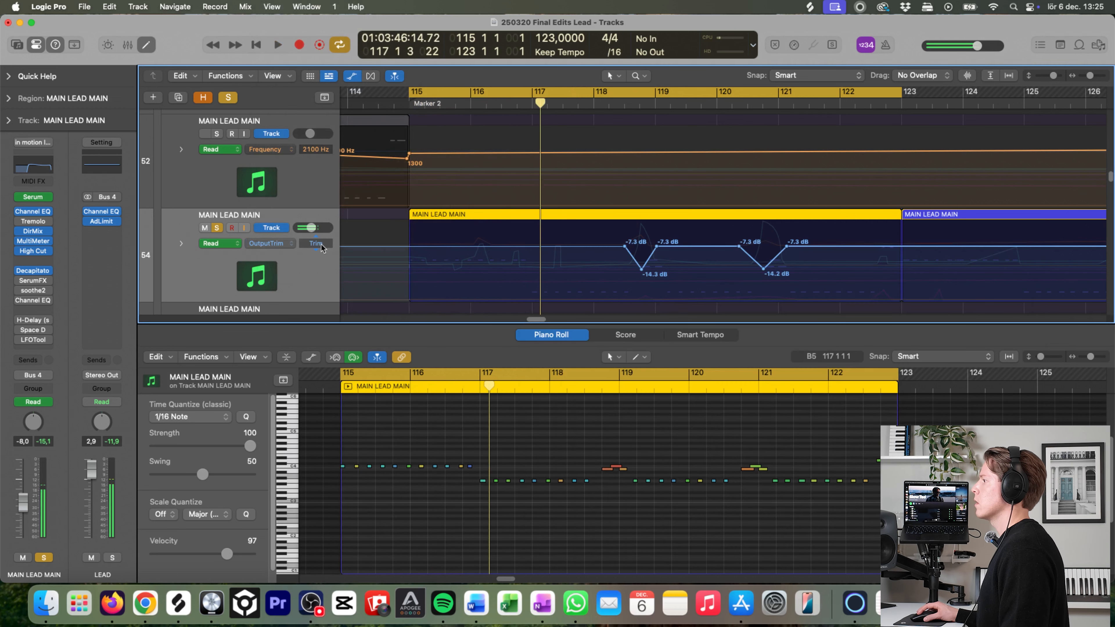
Step: Hide track automation and show the region's Ch. 1: Note Velocity values in the Piano Roll while the loop plays
key("a")
left_click(379, 441)
key("a")
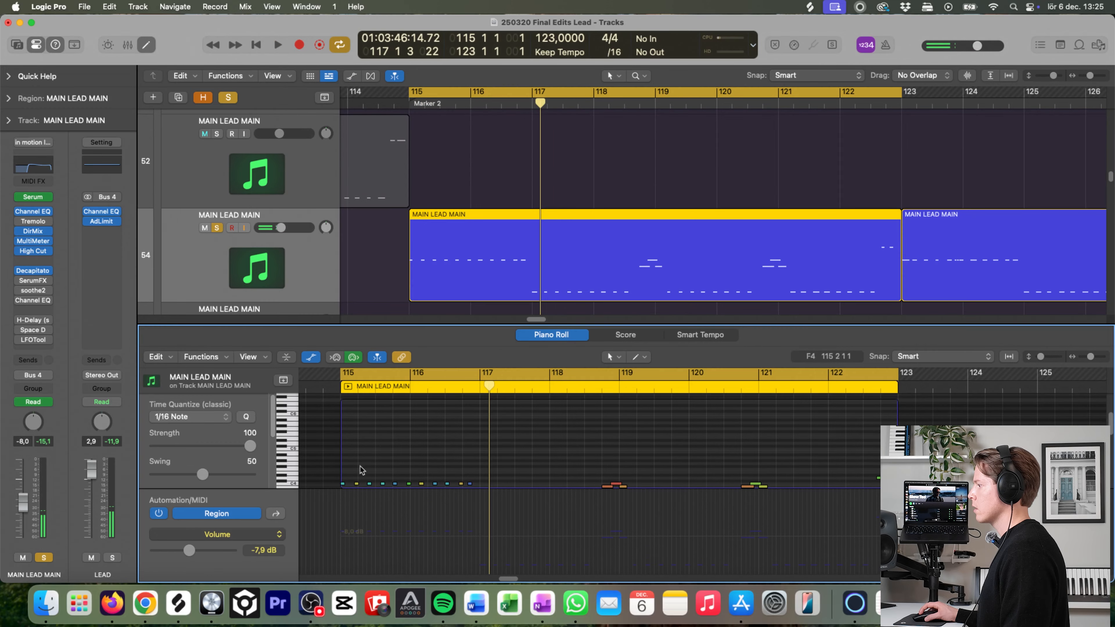
left_click(255, 534)
left_click(339, 571)
key("space")
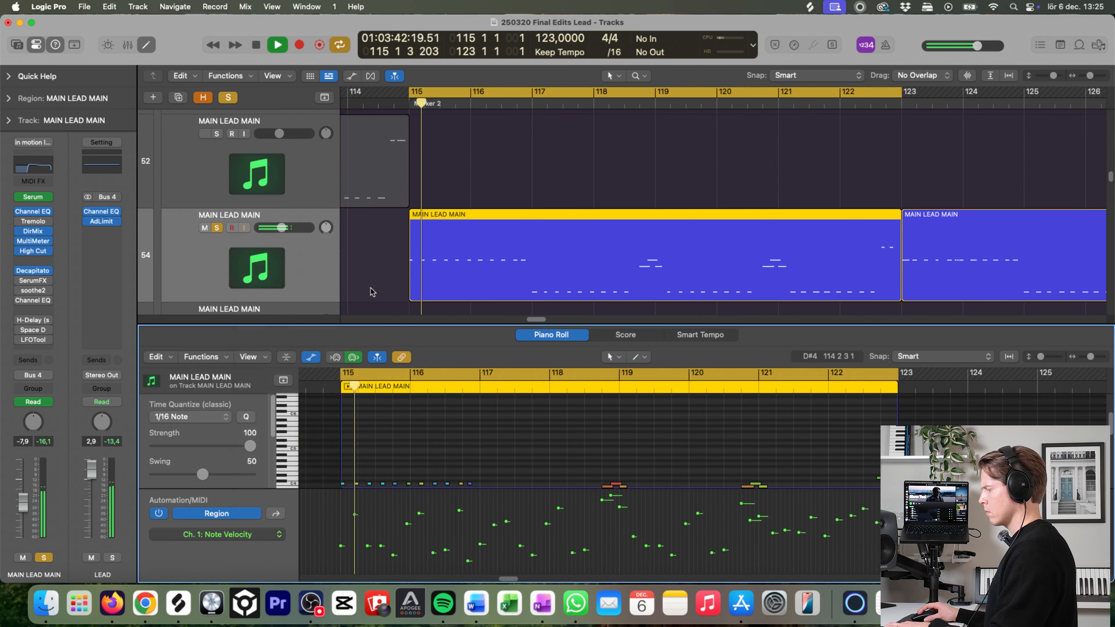
Step: Close the Piano Roll and show track automation again with the lead's lane on Decapitator: OutputTrim
key("p")
key("space")
key("a")
left_click(281, 243)
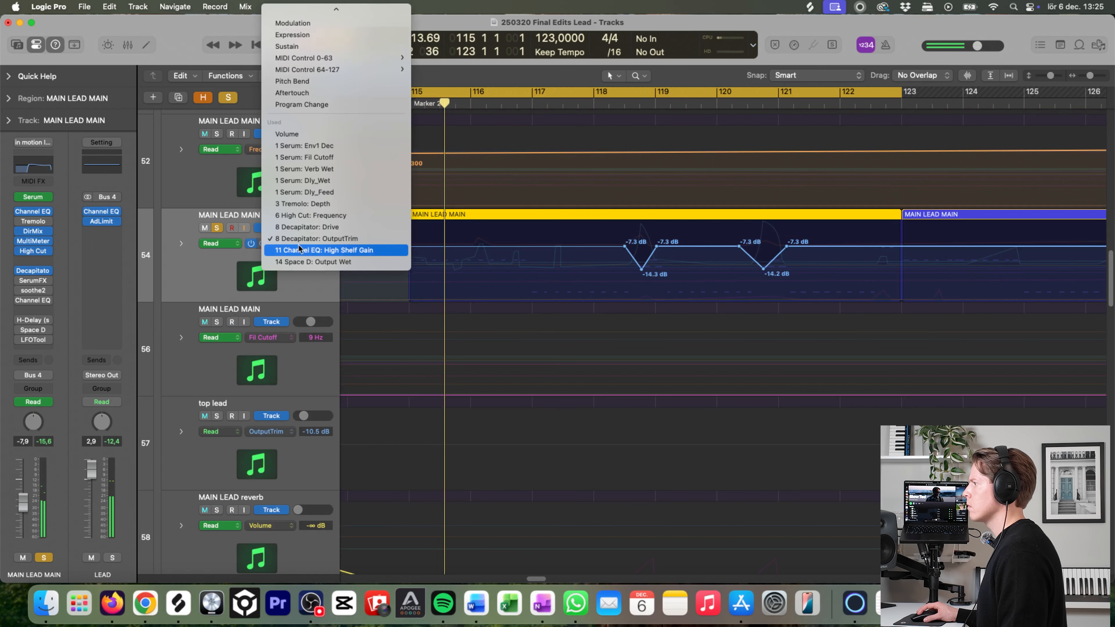
left_click(339, 241)
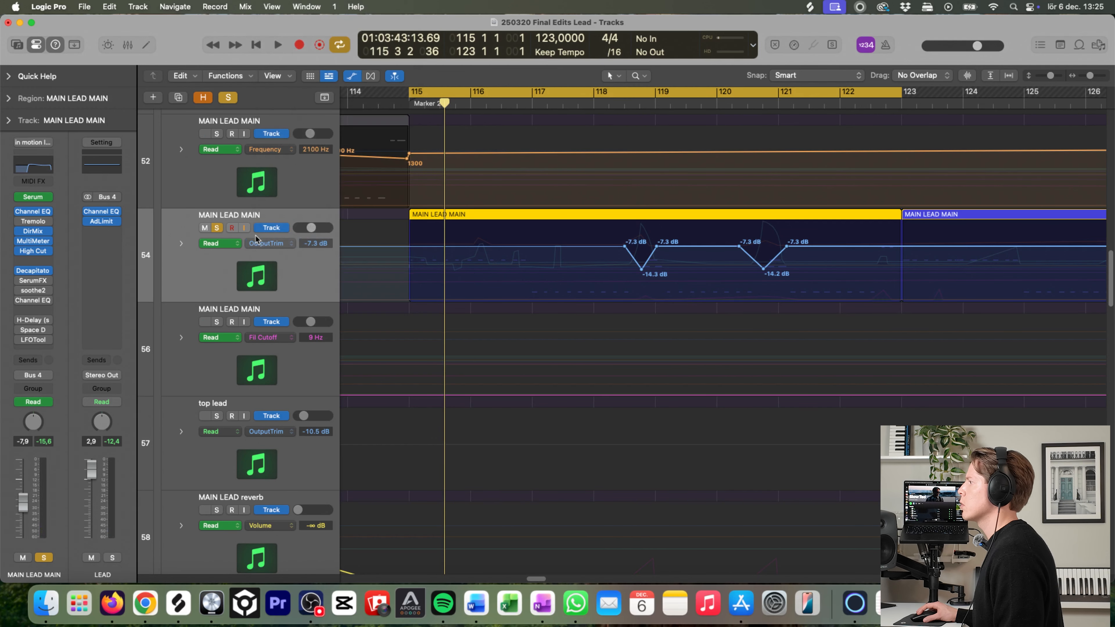
Step: Open Serum on the lead track, check its filter cutoff as the loop plays, and close it
left_click(32, 196)
key("space")
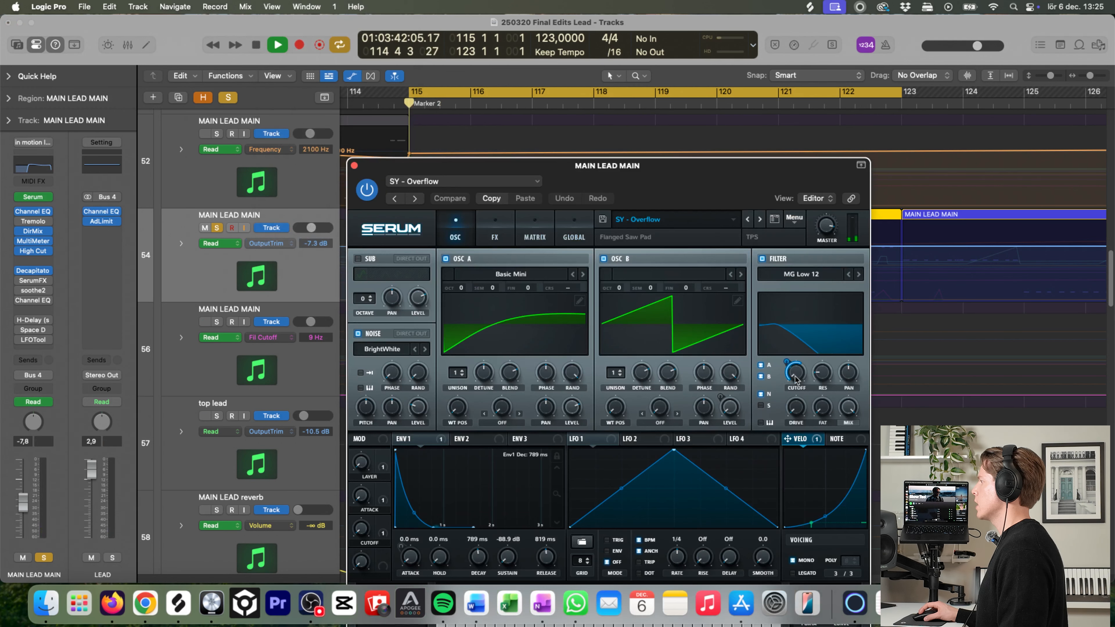
left_click(354, 165)
Step: Reopen Decapitator, watch its response to the automation as the loop plays, and close it
left_click(27, 268)
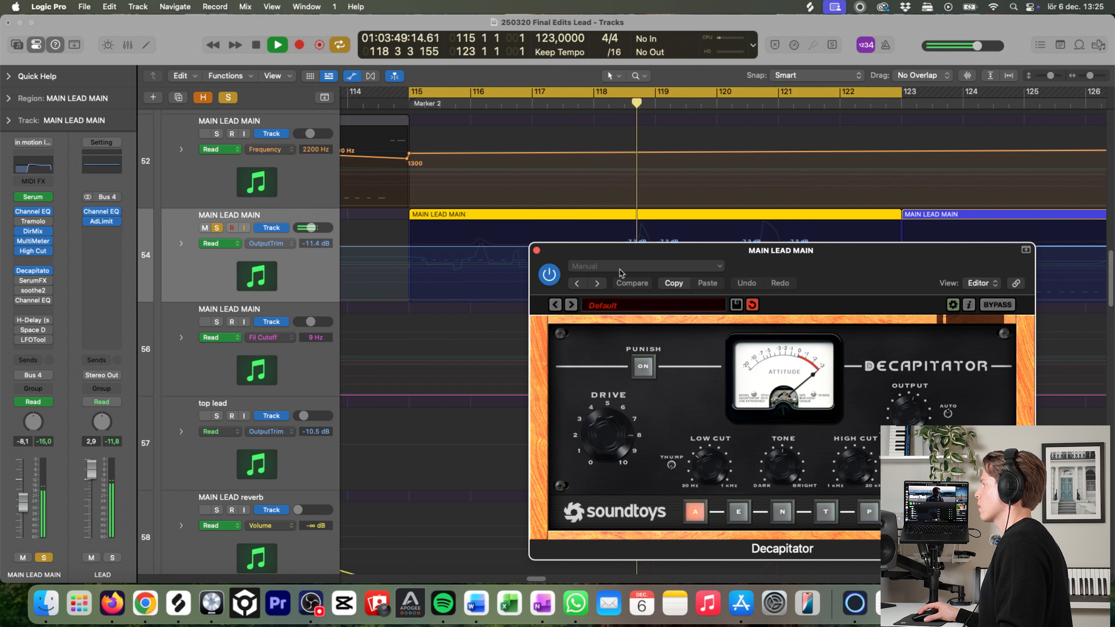
key("space")
left_click(536, 250)
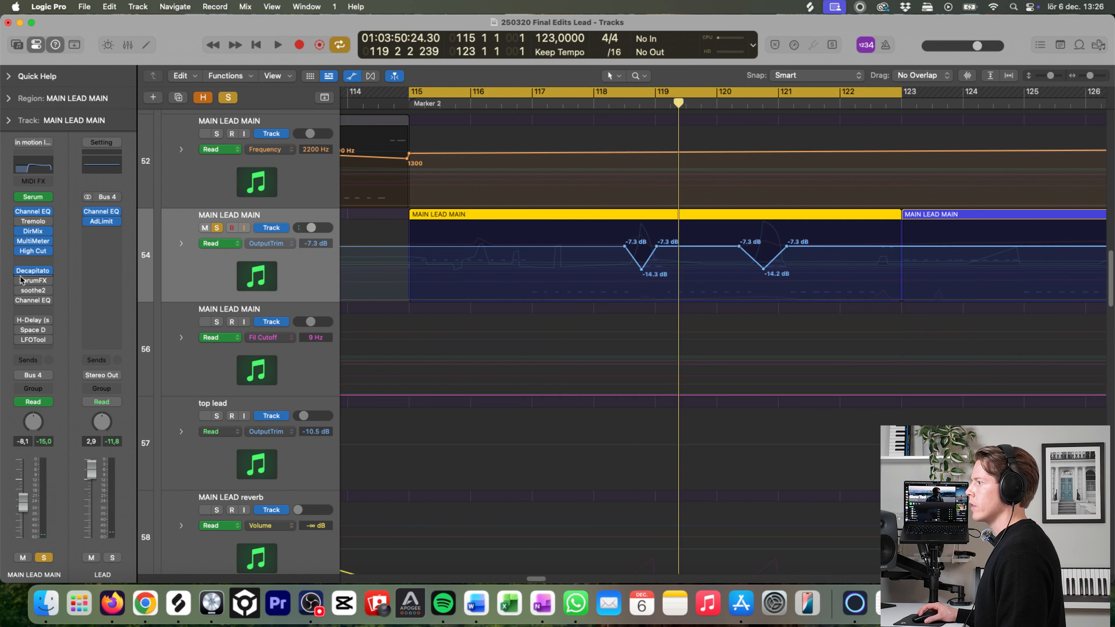
Step: Enable SerumFX on the lead track, view its ping-pong delay, close it, and play the loop through it
left_click(34, 281)
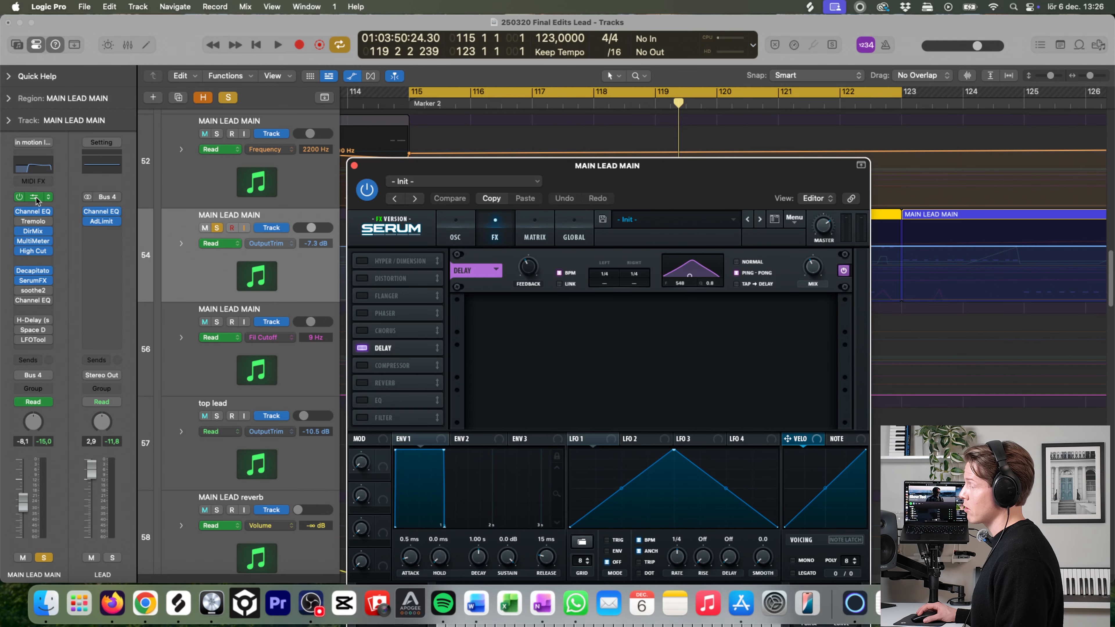
left_click(35, 198)
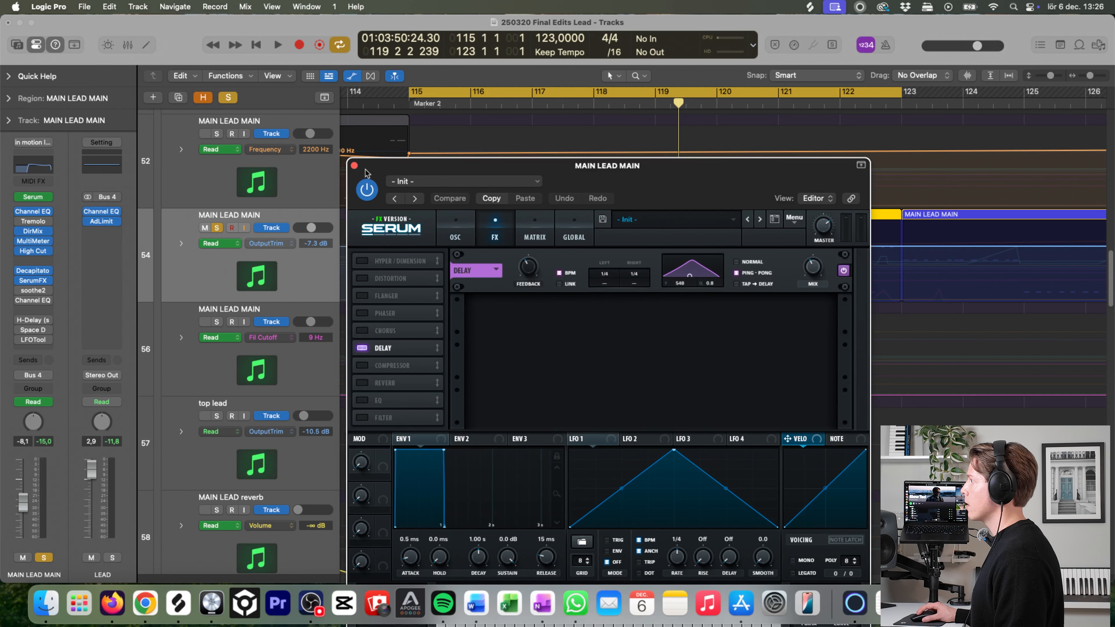
left_click(355, 166)
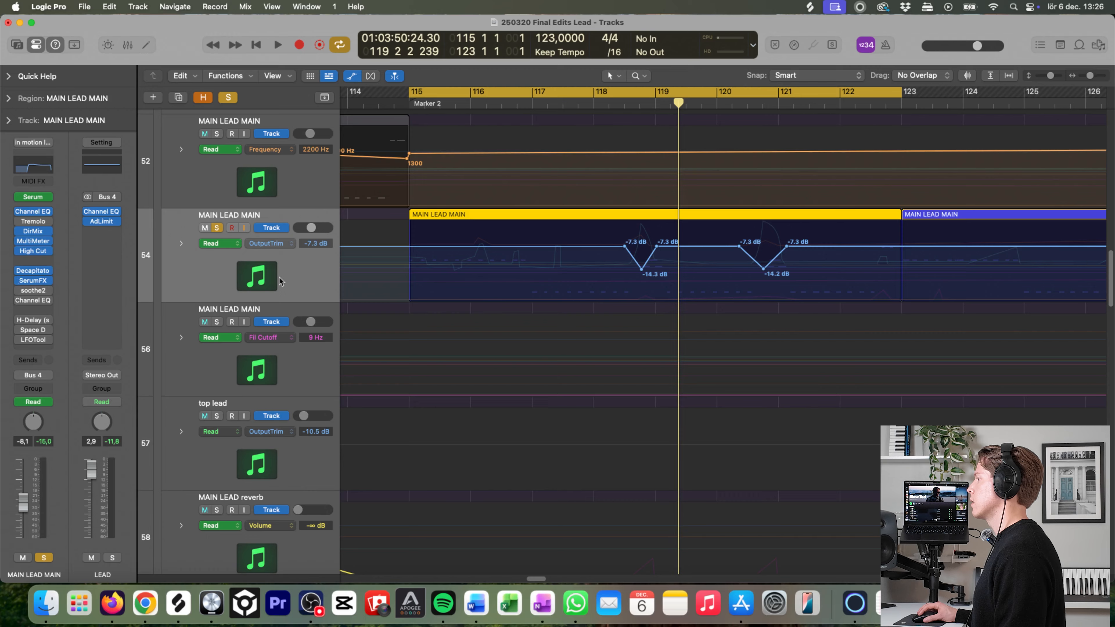
key("space")
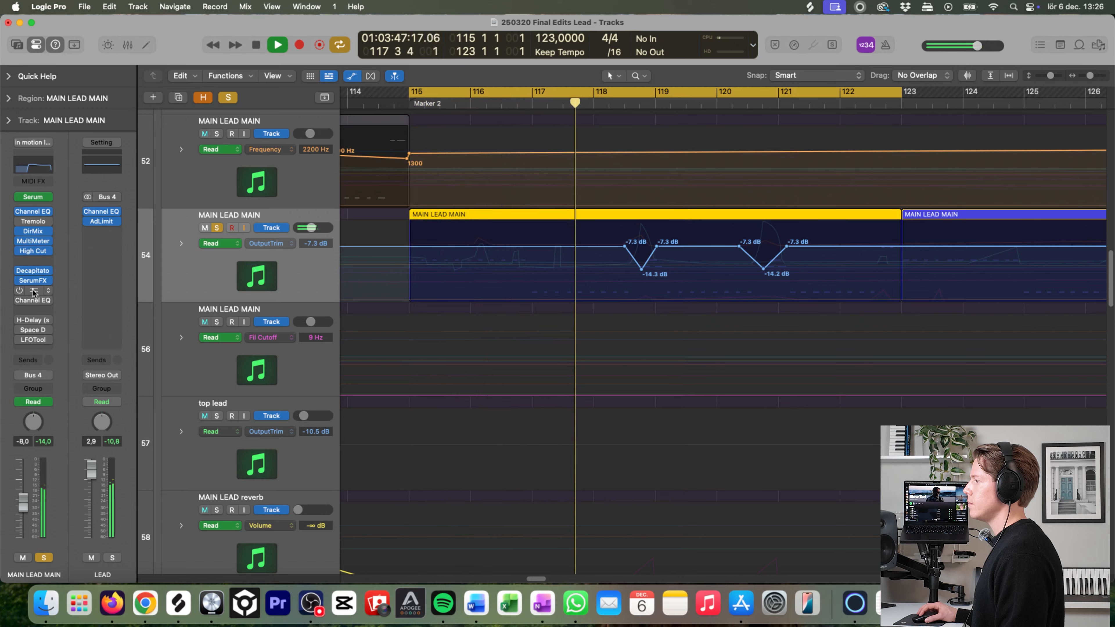
key("space")
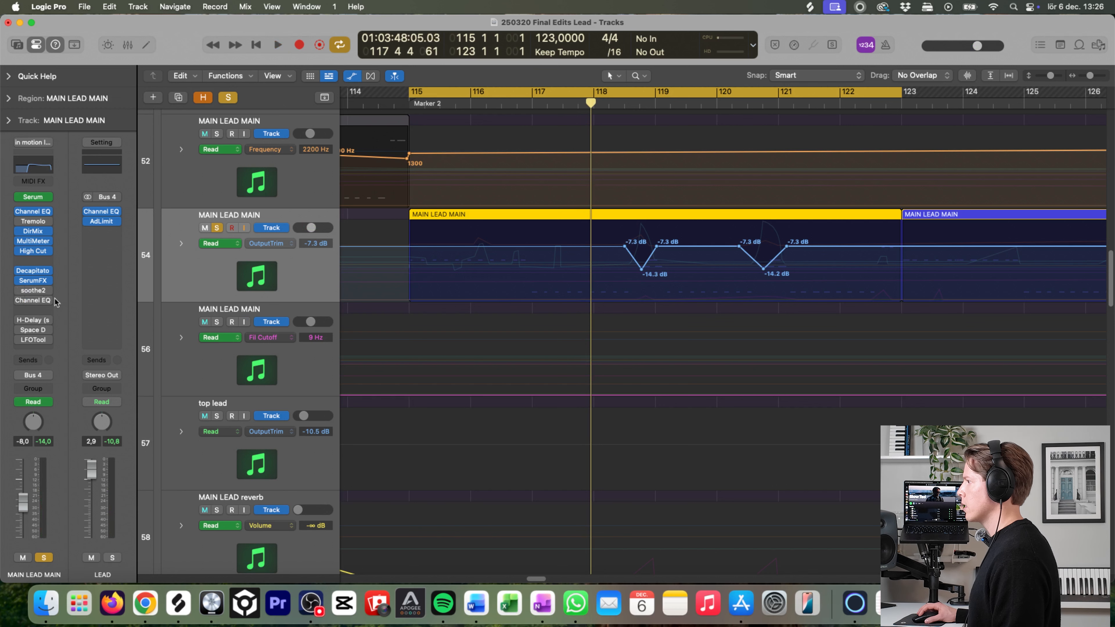
Step: Enable soothe2 on the lead track and watch its resonance reduction while the loop plays
left_click(34, 292)
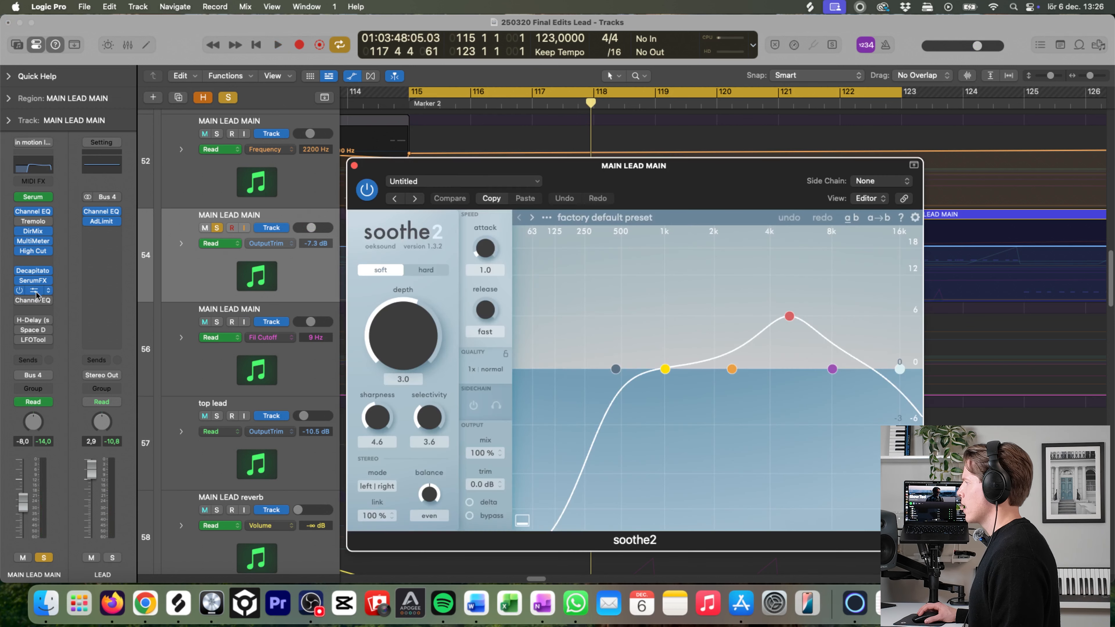
mouse_move(35, 292)
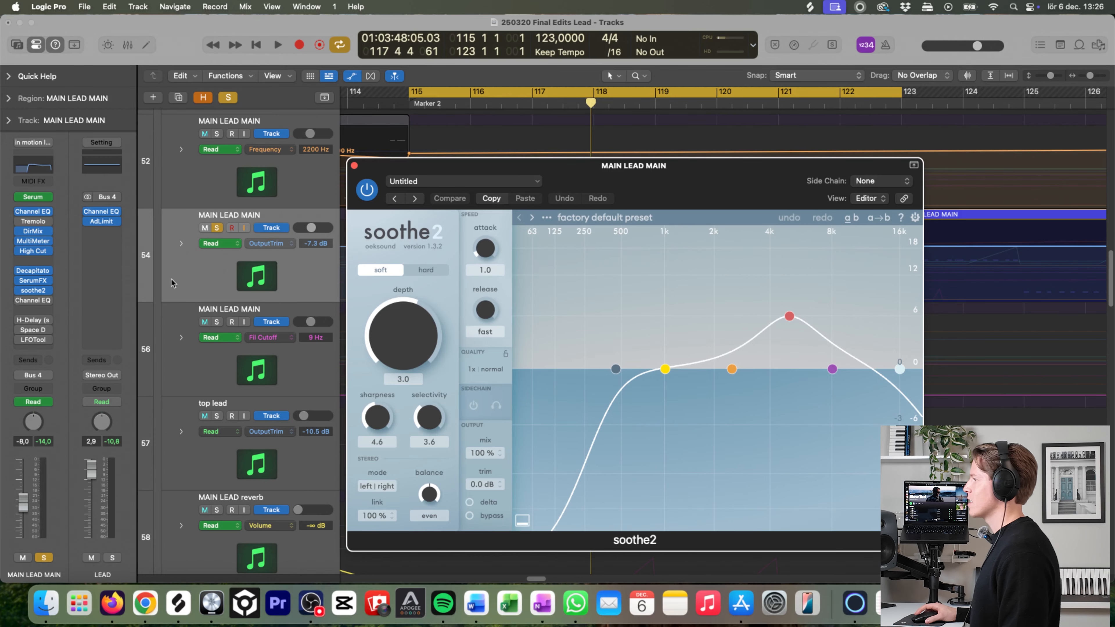
left_click_drag(648, 169, 690, 144)
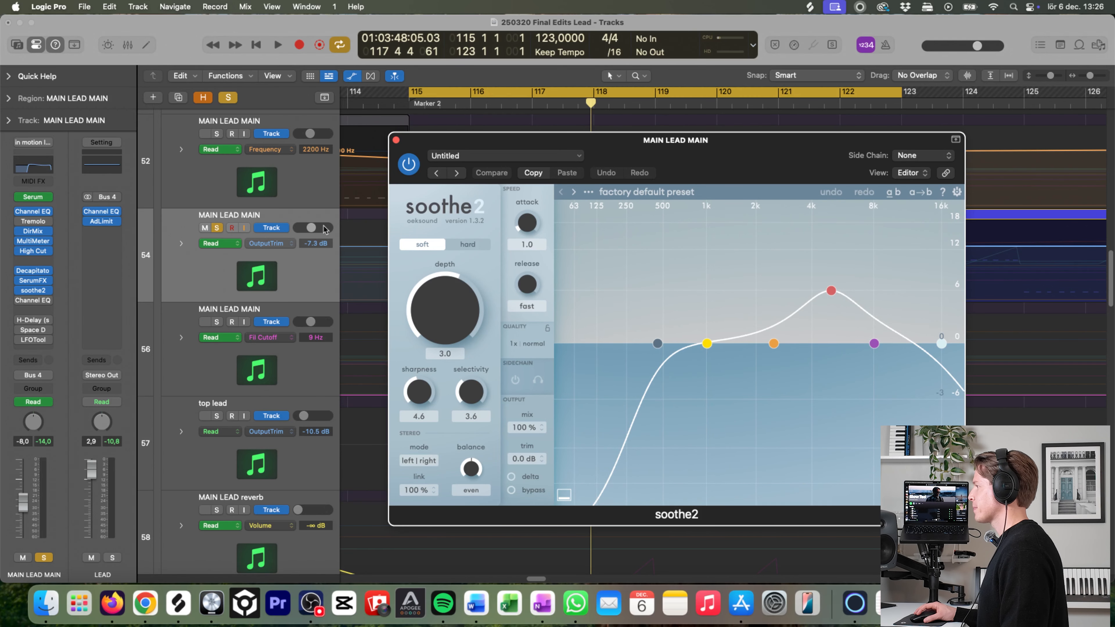
key("space")
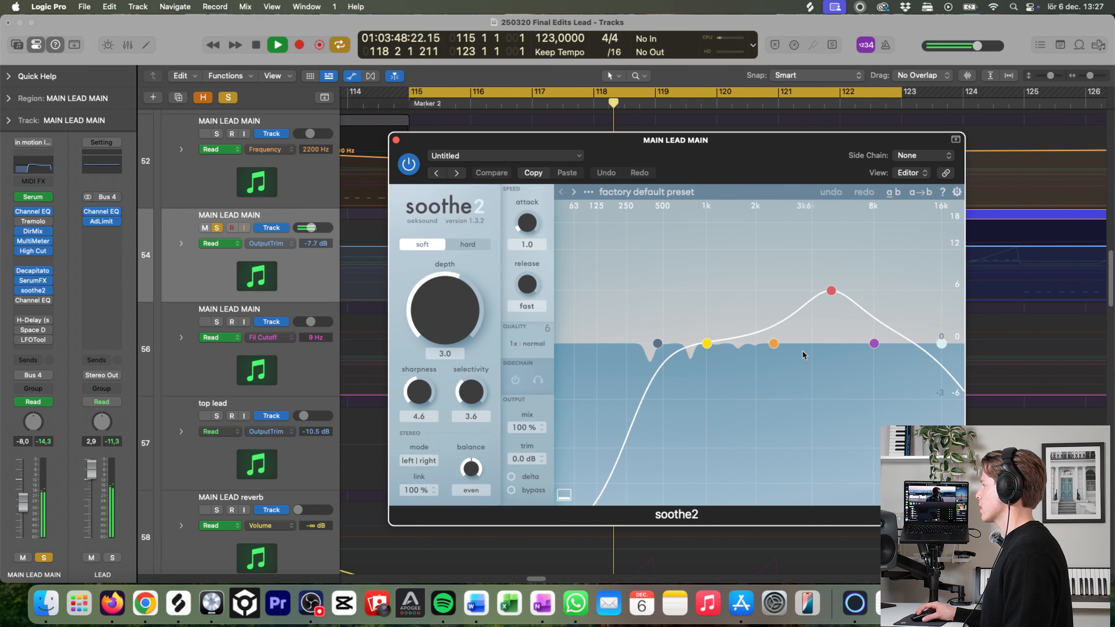
key("space")
Step: Enable the Channel EQ after soothe2 and compare the loop with the EQ bypassed and active
left_click(31, 302)
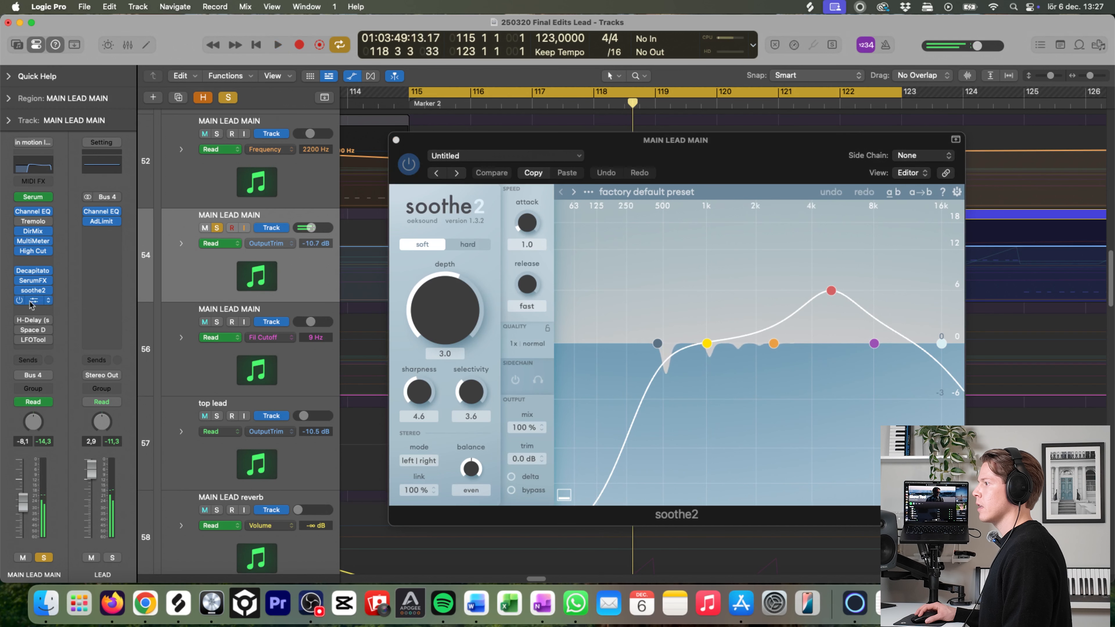
left_click(34, 301)
key("space")
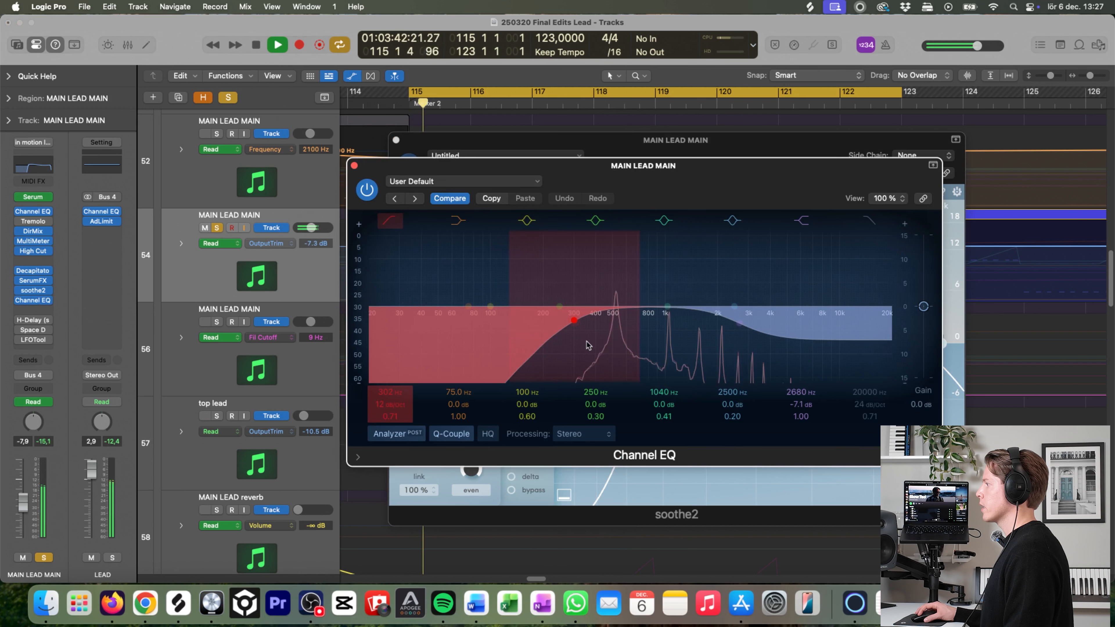
key("space")
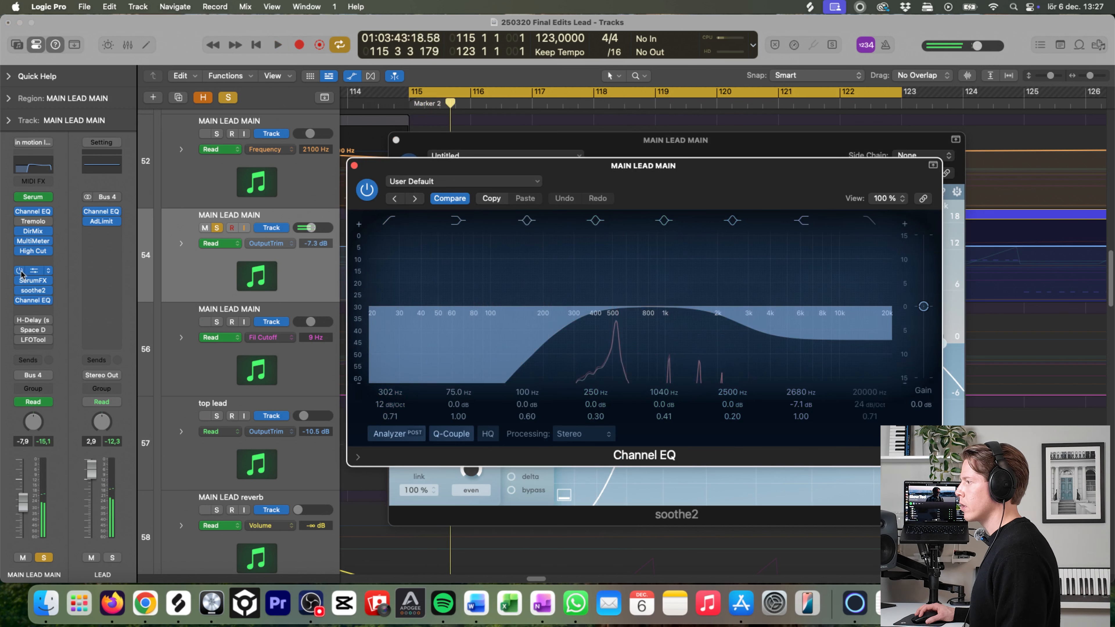
key("space")
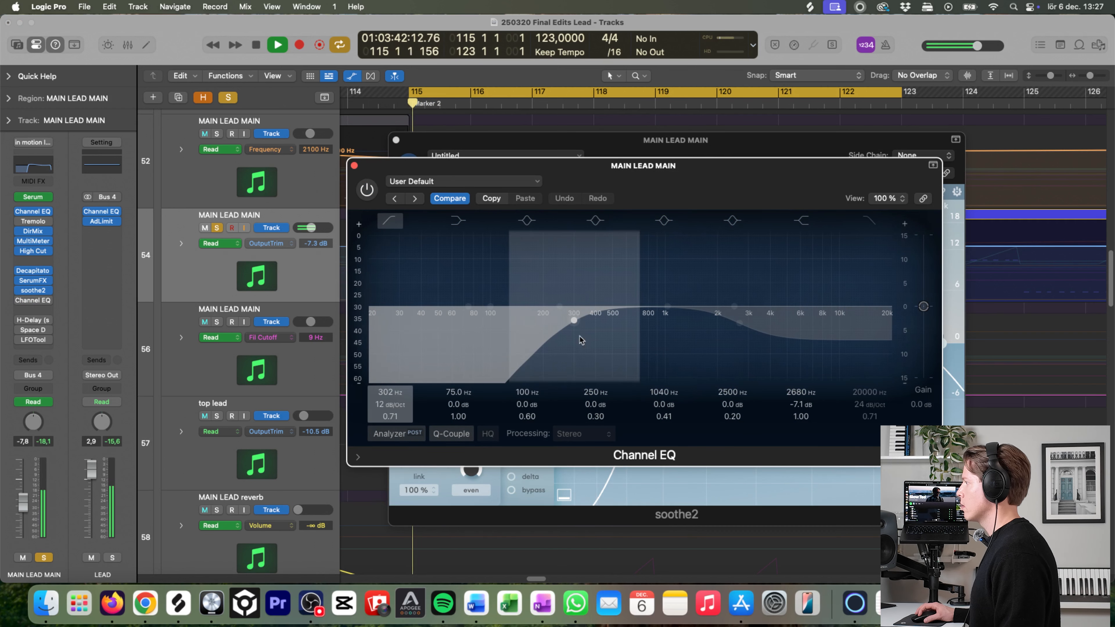
left_click(19, 301)
Step: Turn off the EQ's 302 Hz low cut to hear the difference, re-enable it, and close the Channel EQ
left_click(392, 221)
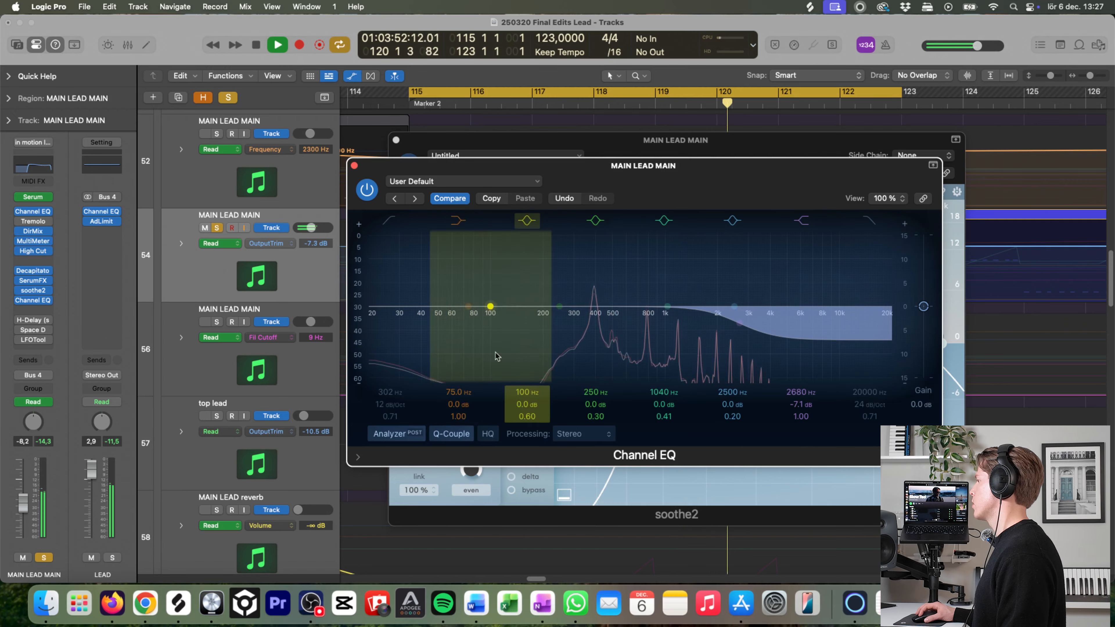
key("space")
left_click(389, 222)
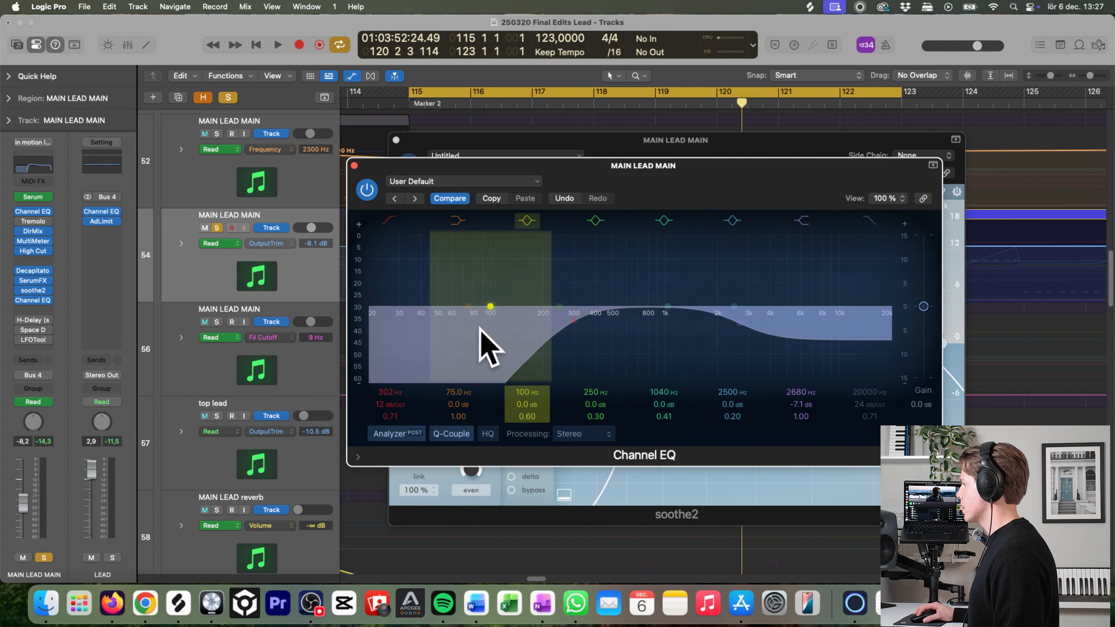
left_click(355, 166)
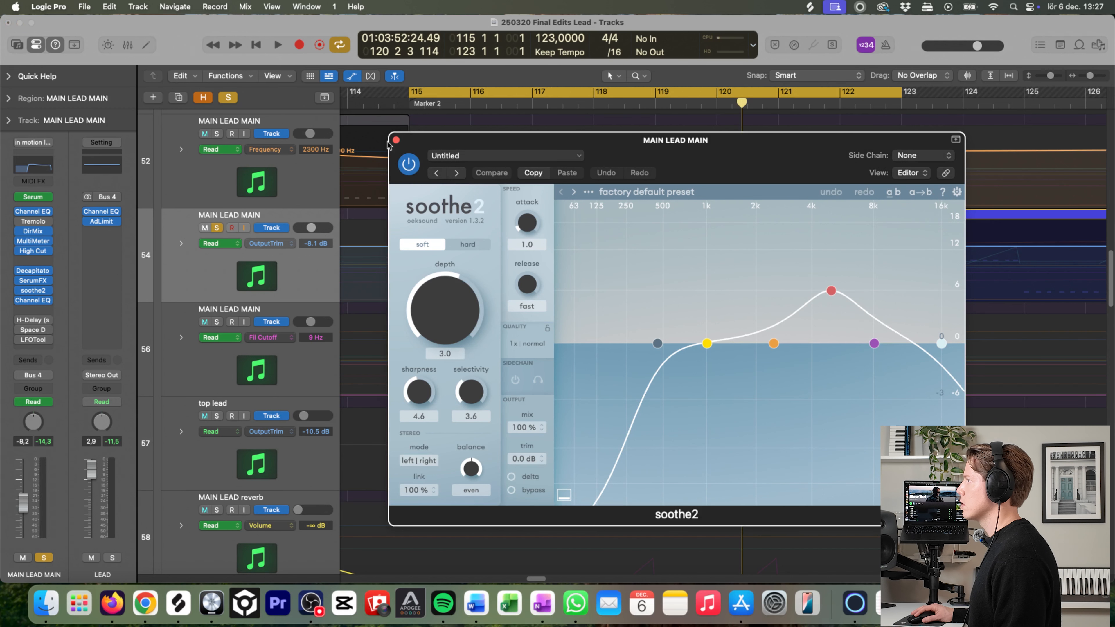
Step: Close soothe2, enable H-Delay on the lead track, play the loop through it, and check the track's list of automated parameters
left_click(396, 140)
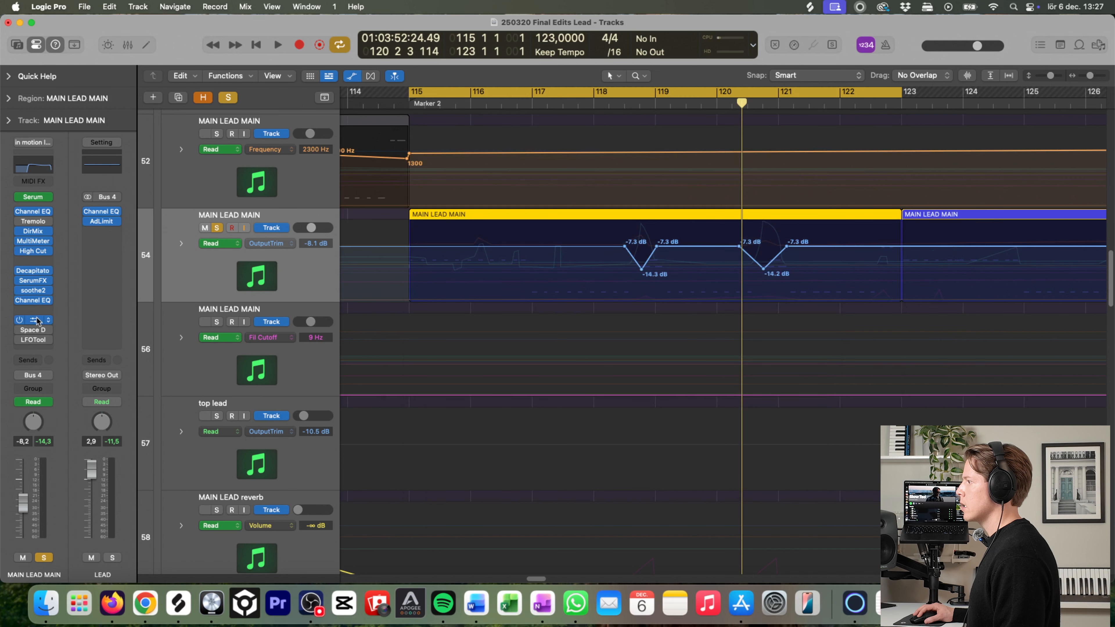
left_click(37, 321)
key("space")
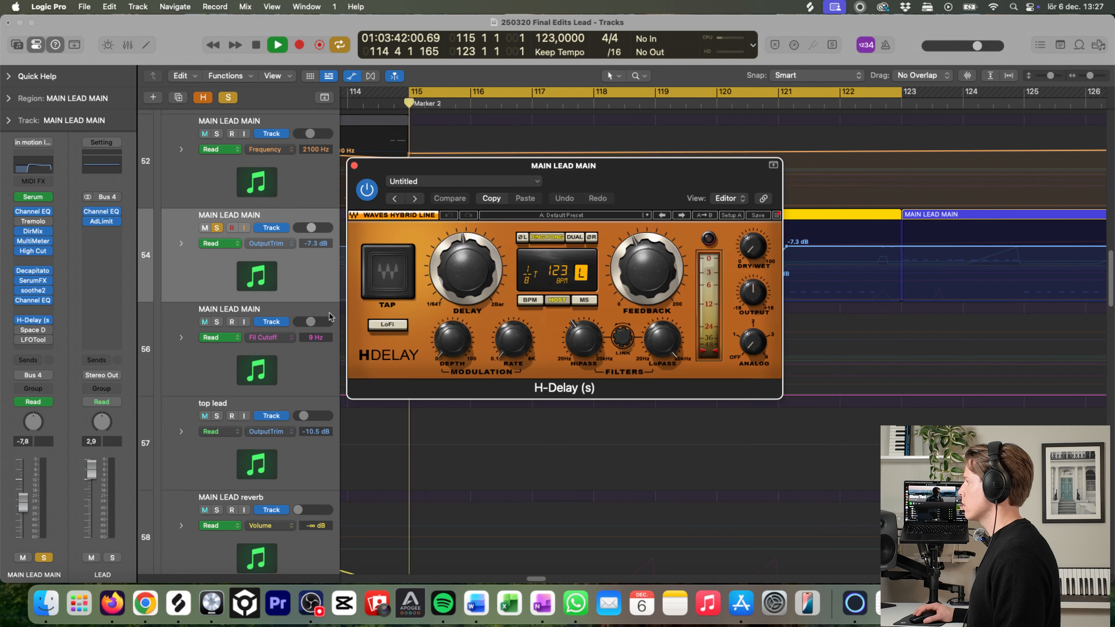
left_click(355, 166)
left_click(282, 244)
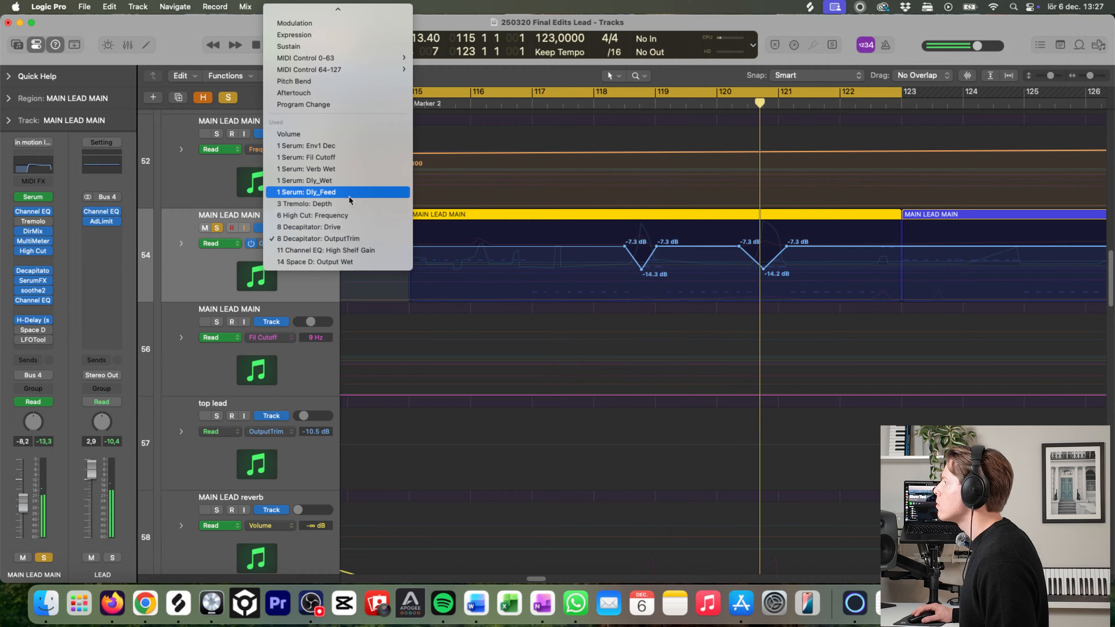
left_click(257, 256)
Step: Reopen H-Delay on the lead track, adjust its dry/wet amount slightly, and close the plug-in
left_click(27, 320)
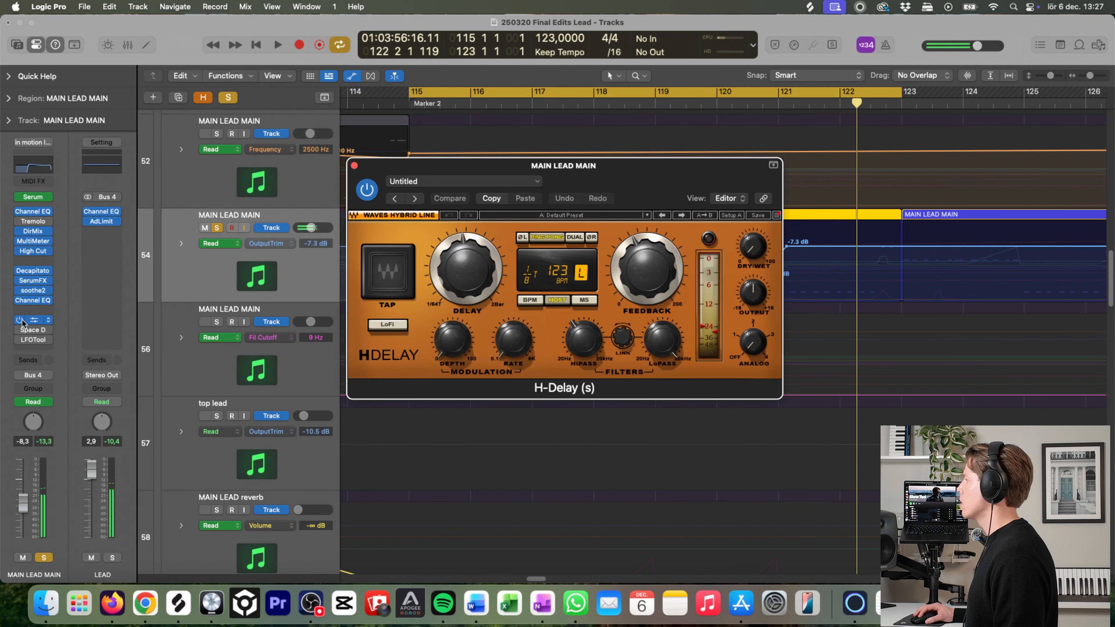
mouse_move(751, 246)
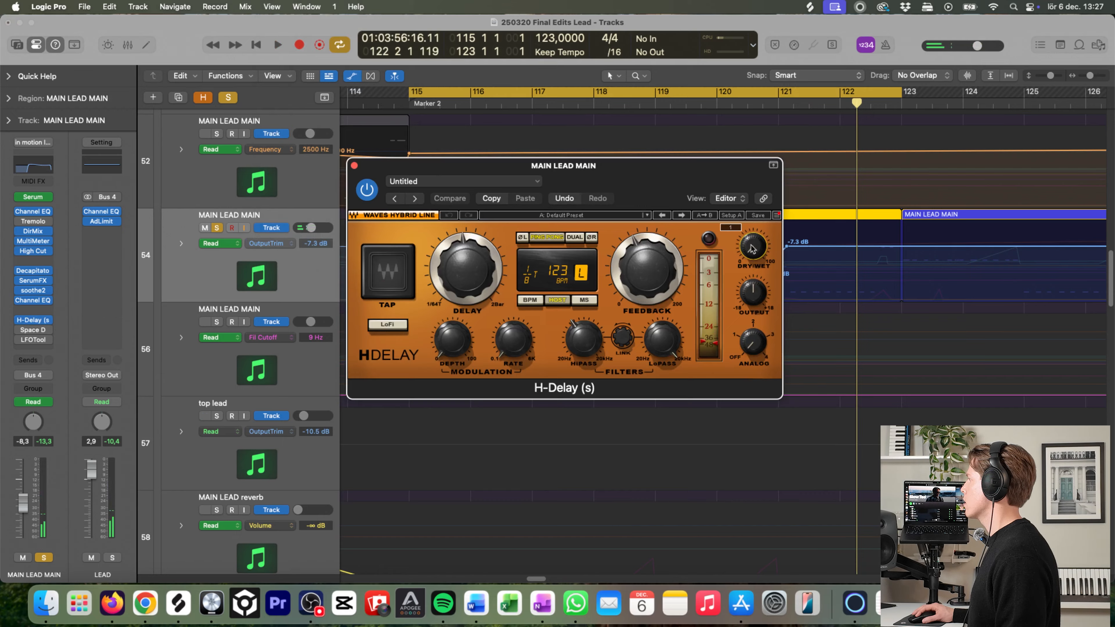
left_click_drag(751, 248, 753, 252)
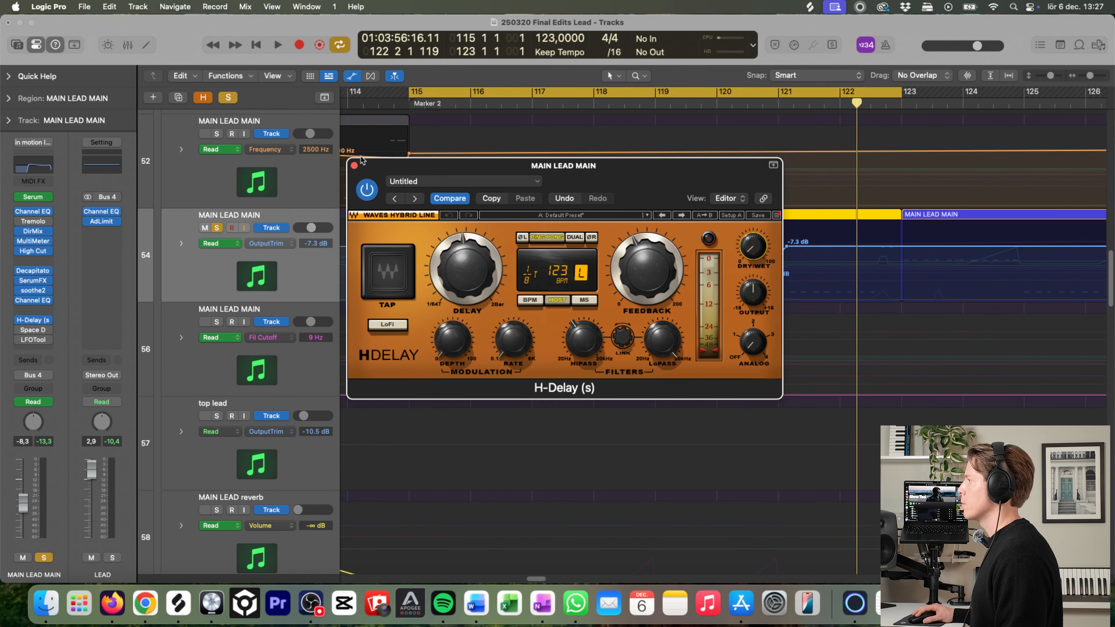
left_click(354, 166)
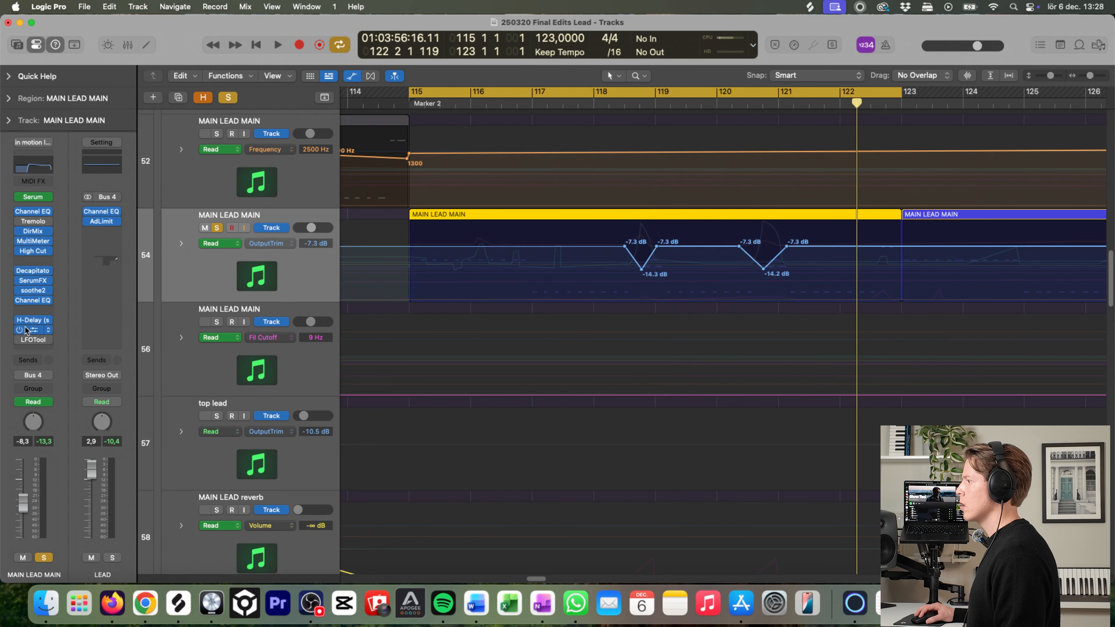
Step: Enable Space Designer on the lead track, view its 10.6s Long Dream impulse response, and close it while the loop plays
left_click(39, 331)
key("space")
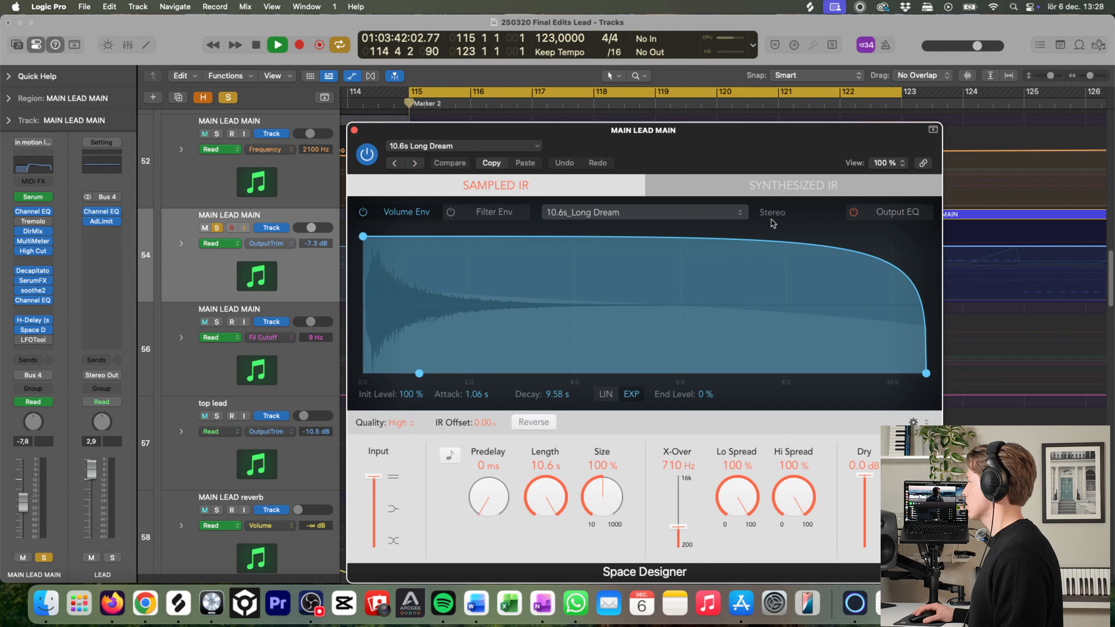
left_click(354, 130)
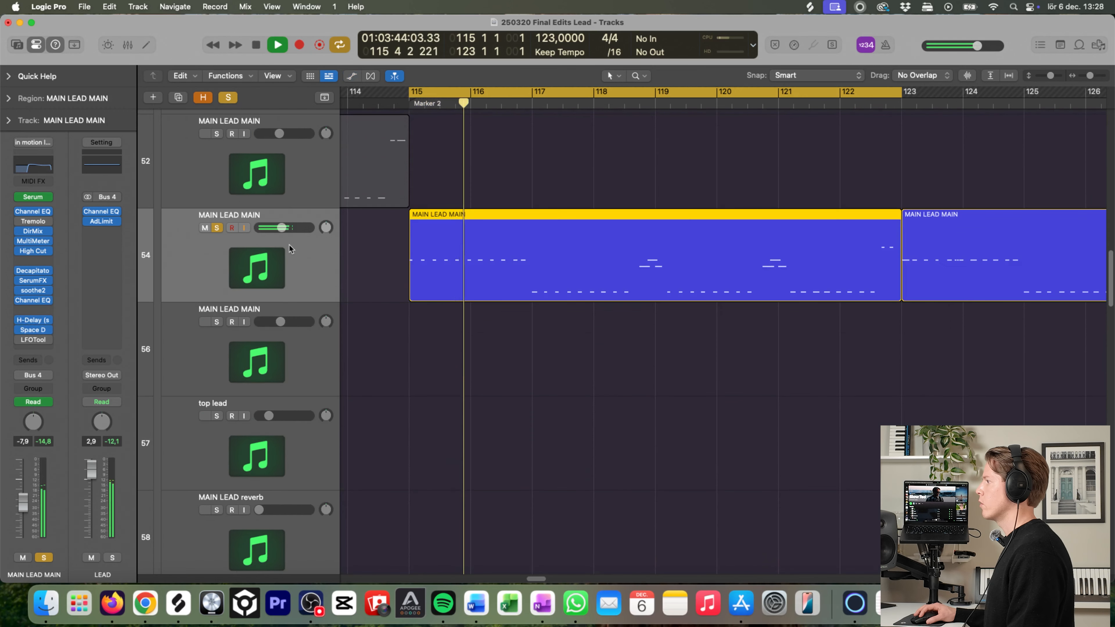
Step: Show the lead track's Space Designer Output Wet automation and inspect it across all of the track's regions
left_click(270, 244)
left_click(328, 266)
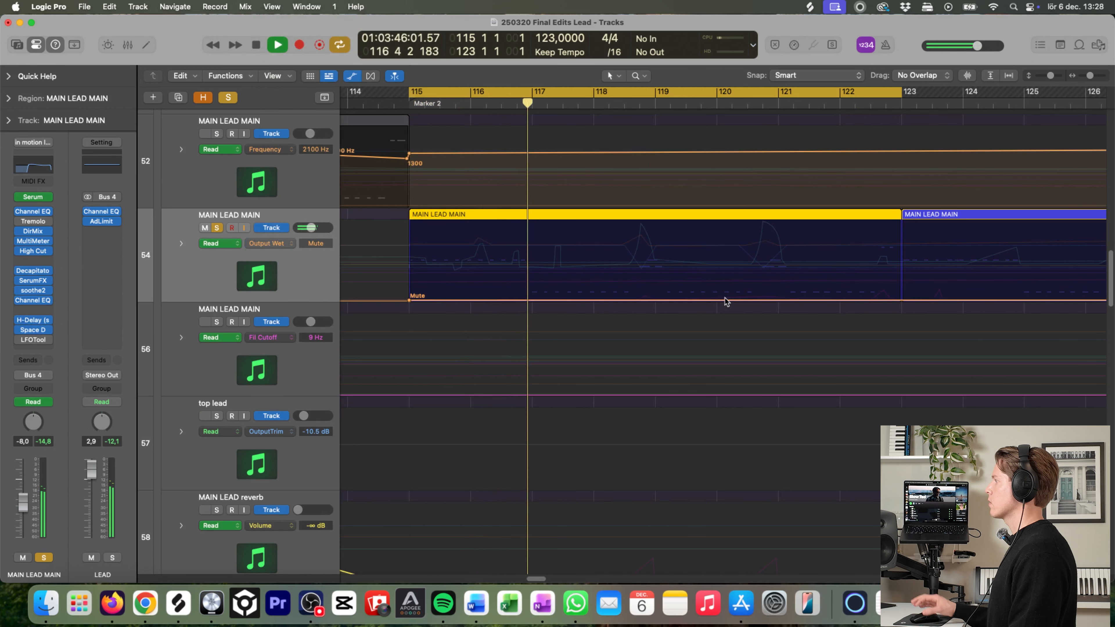
left_click(726, 299, "ctrl+alt")
left_click(726, 298, "ctrl+alt")
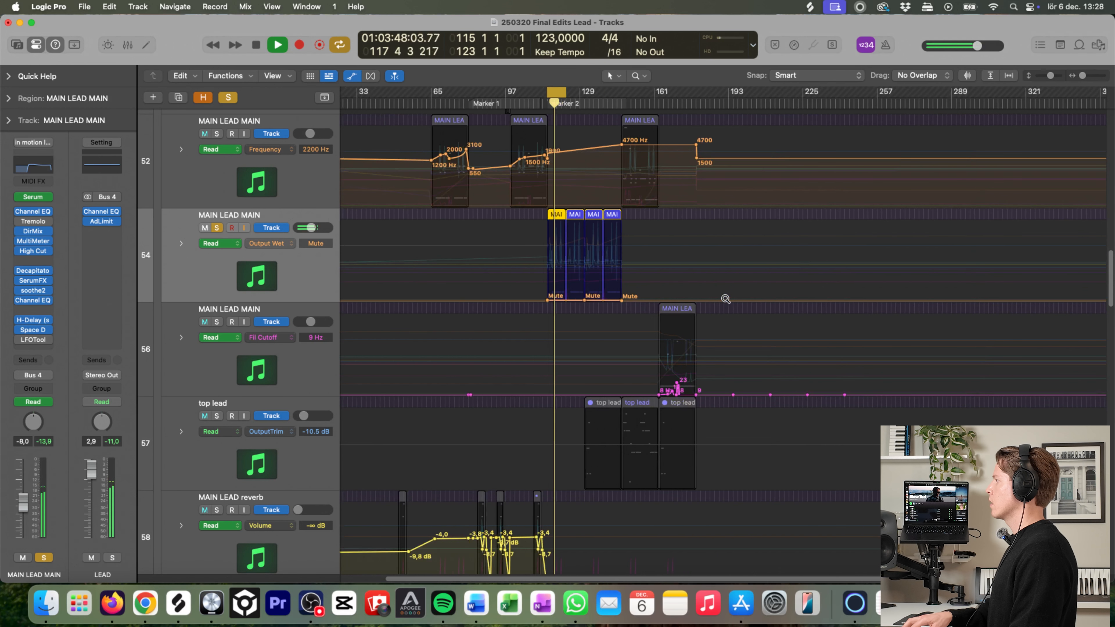
left_click(726, 298, "ctrl+alt")
left_click(726, 299, "ctrl+alt")
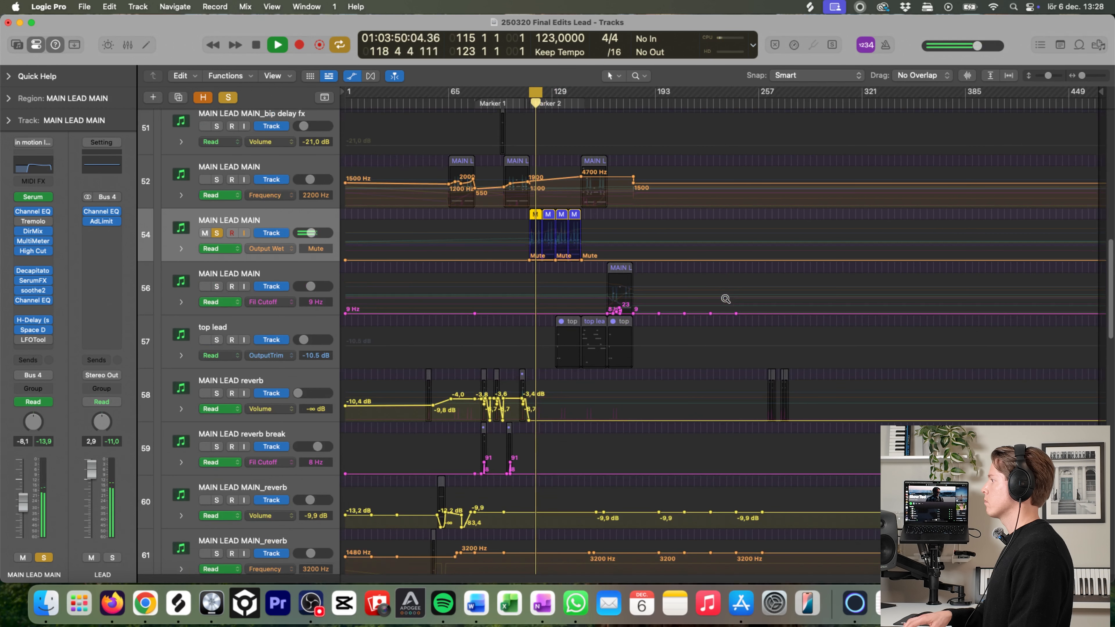
key("a")
key("space")
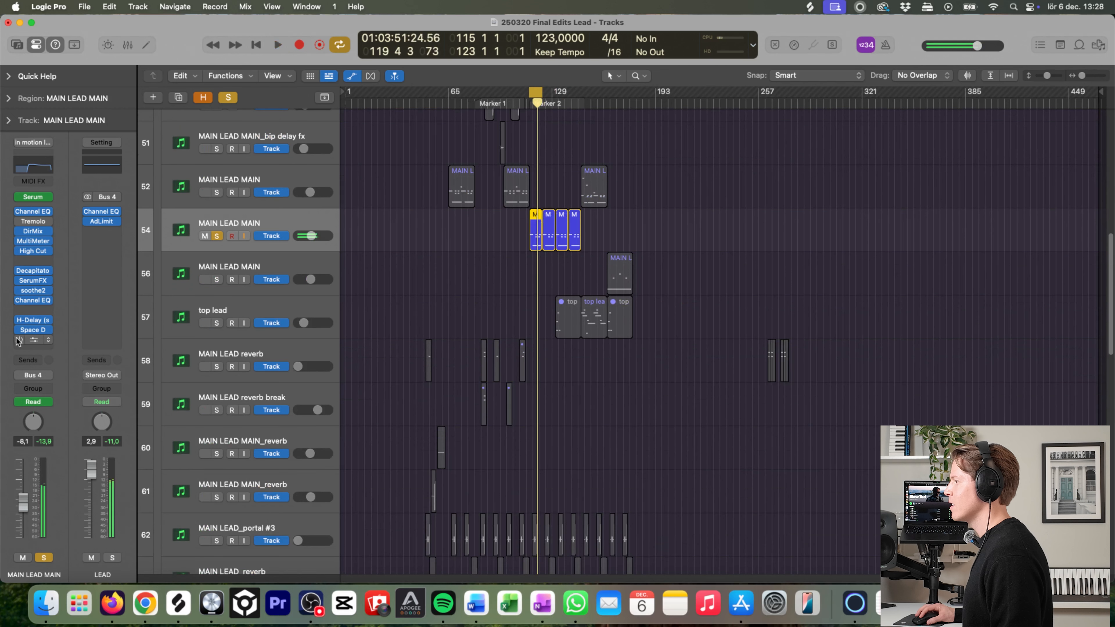
Step: Enable LFOTool on the lead track, play the loop through its volume curve, and hide the automation lanes
left_click(32, 340)
key("space")
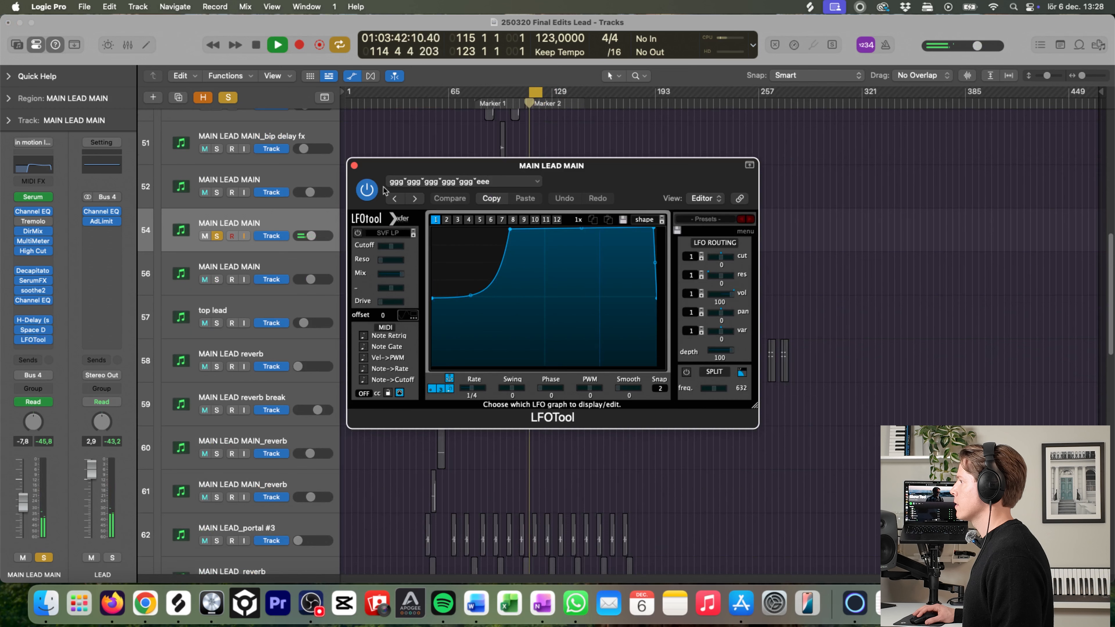
left_click(355, 166)
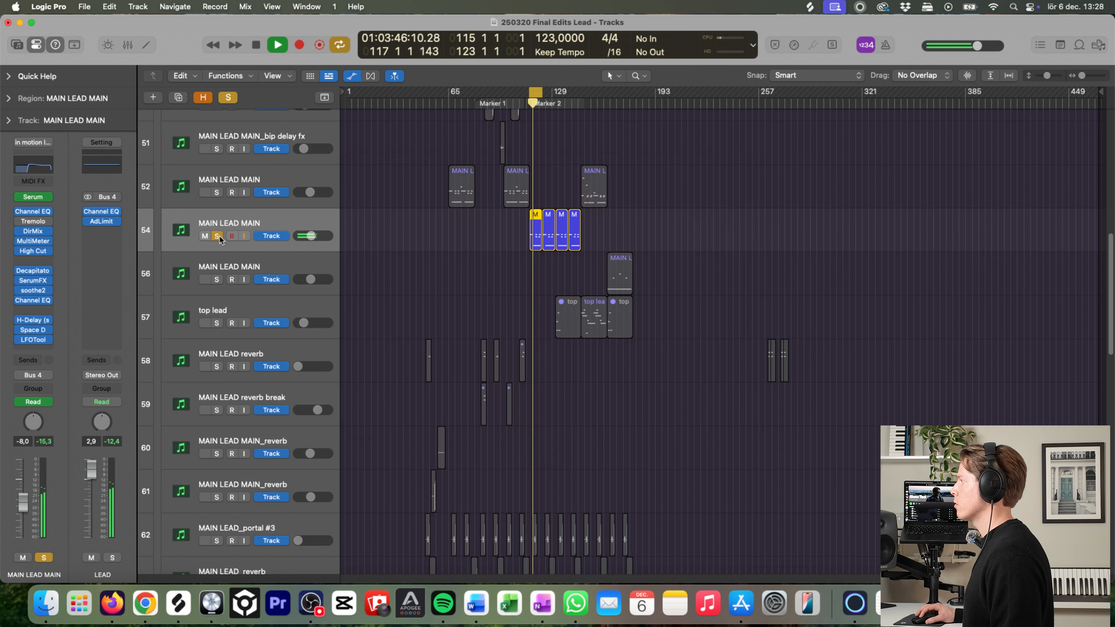
scroll(580, 260, "up", 10)
key("space")
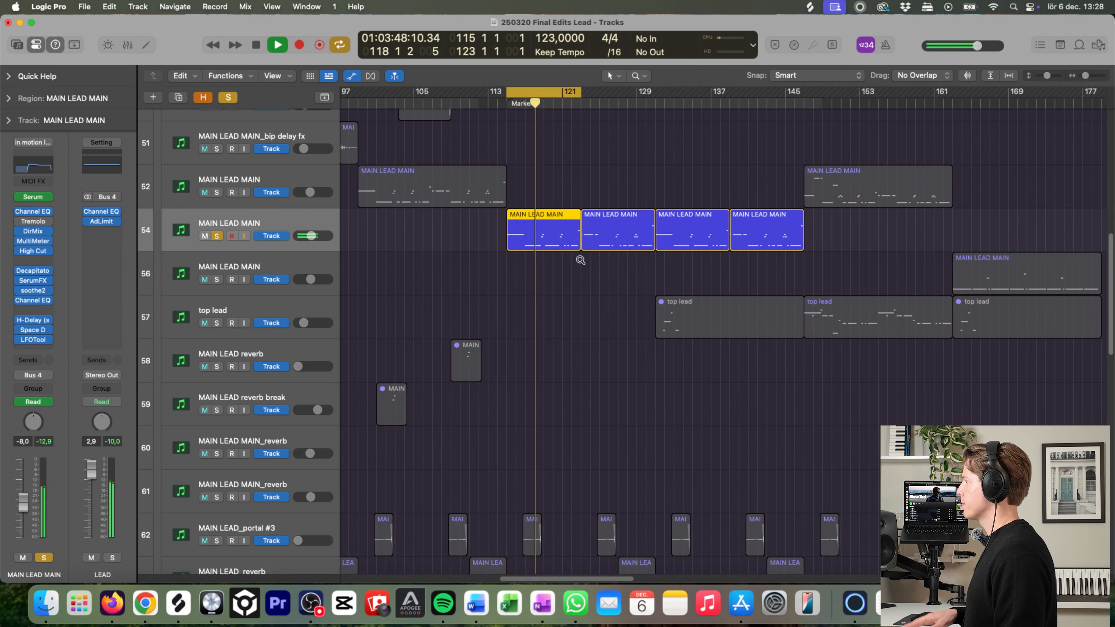
key("a")
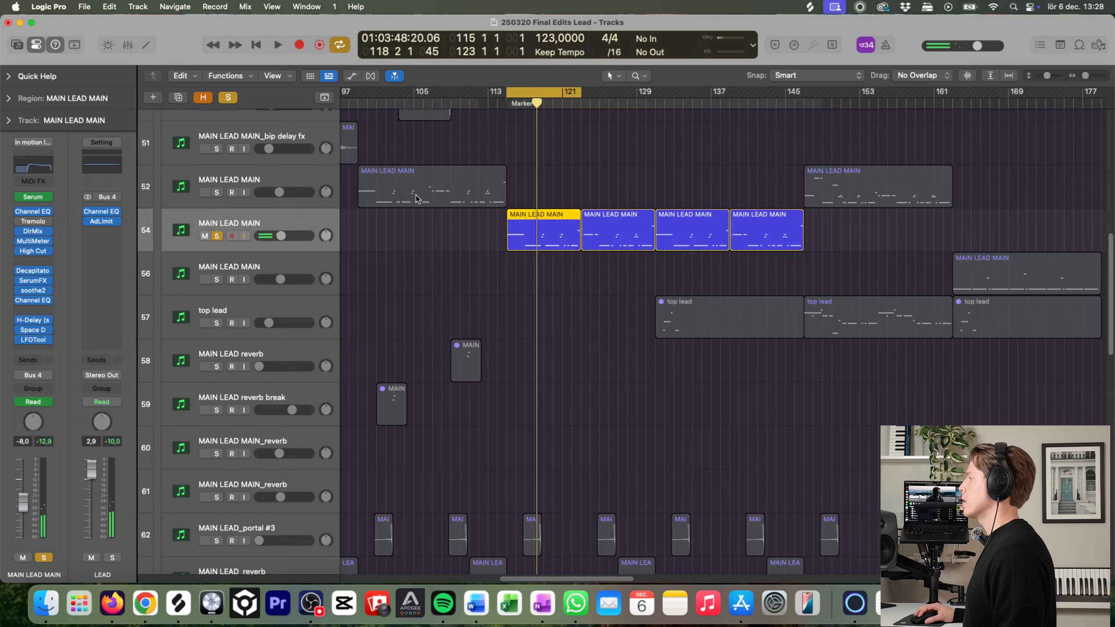
Step: Play the soloed lead loop with the full plug-in chain active, and turn off the lead track's solo
left_click_drag(474, 281, 695, 229)
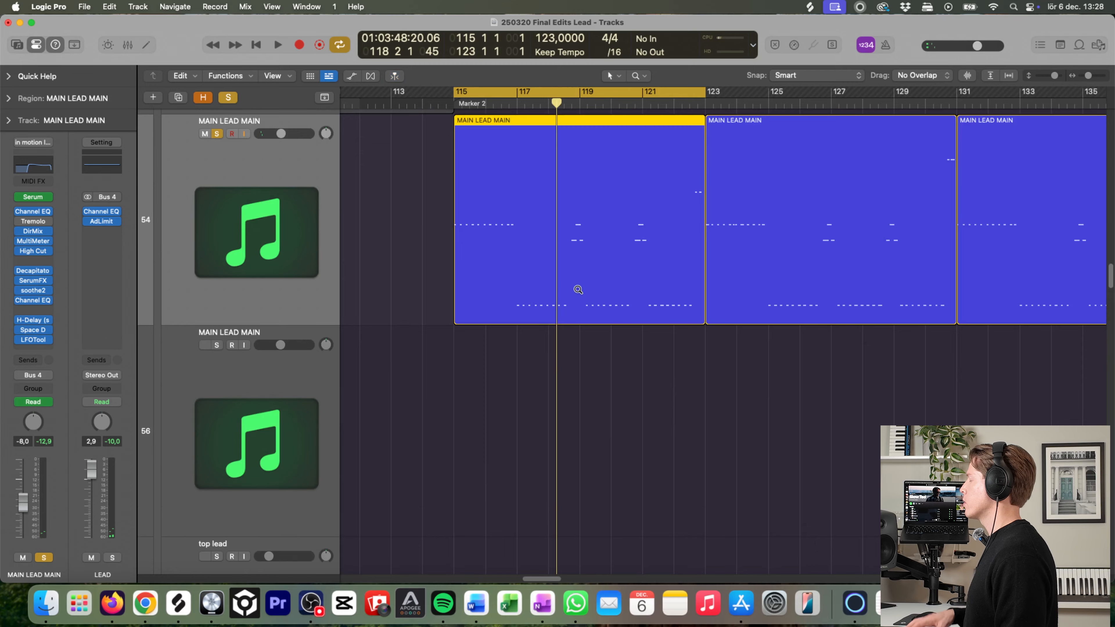
scroll(578, 290, "down", 8)
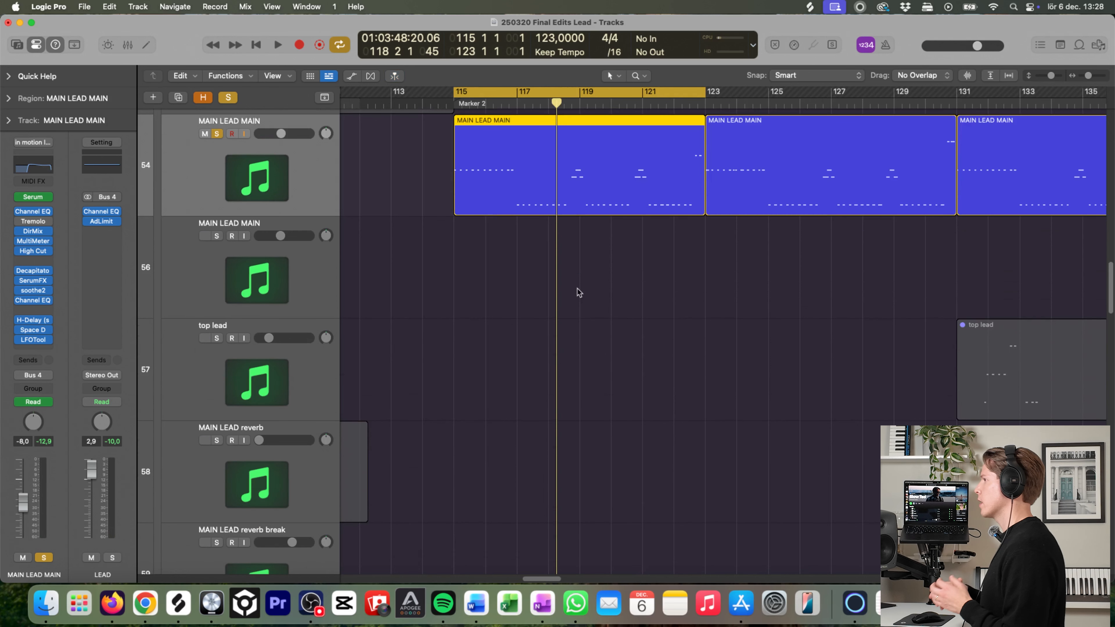
scroll(569, 312, "up", 3)
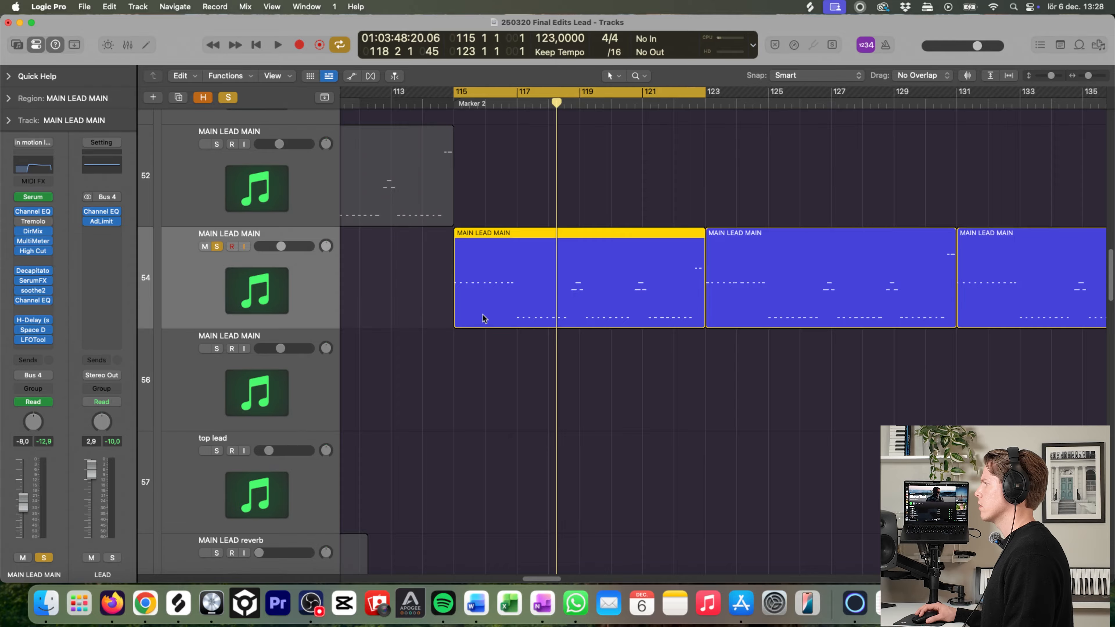
key("space")
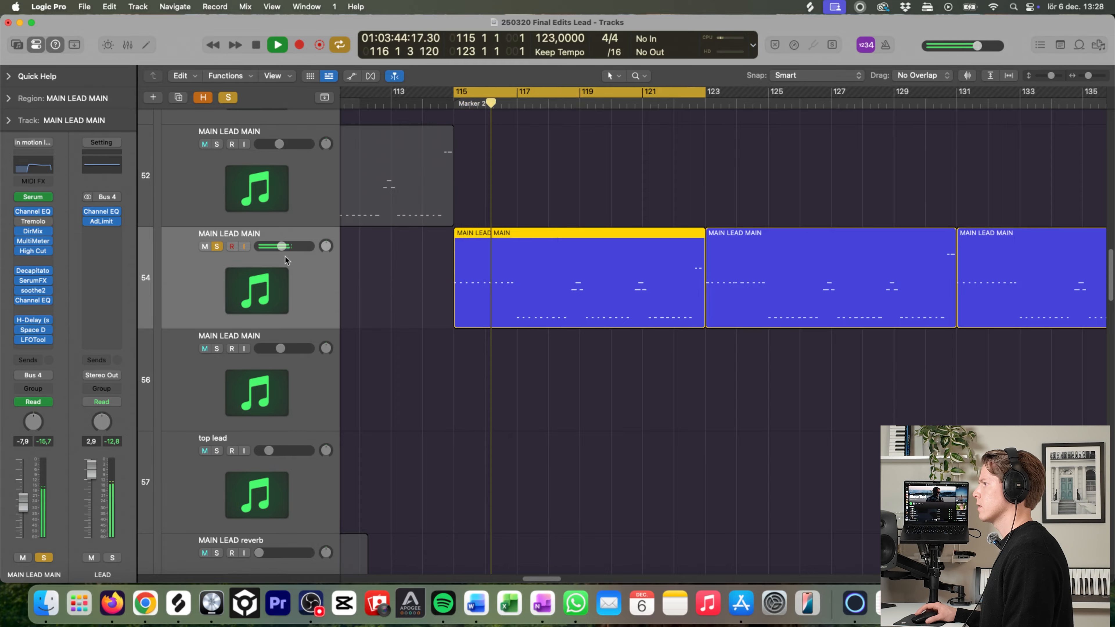
key("space")
left_click(217, 247)
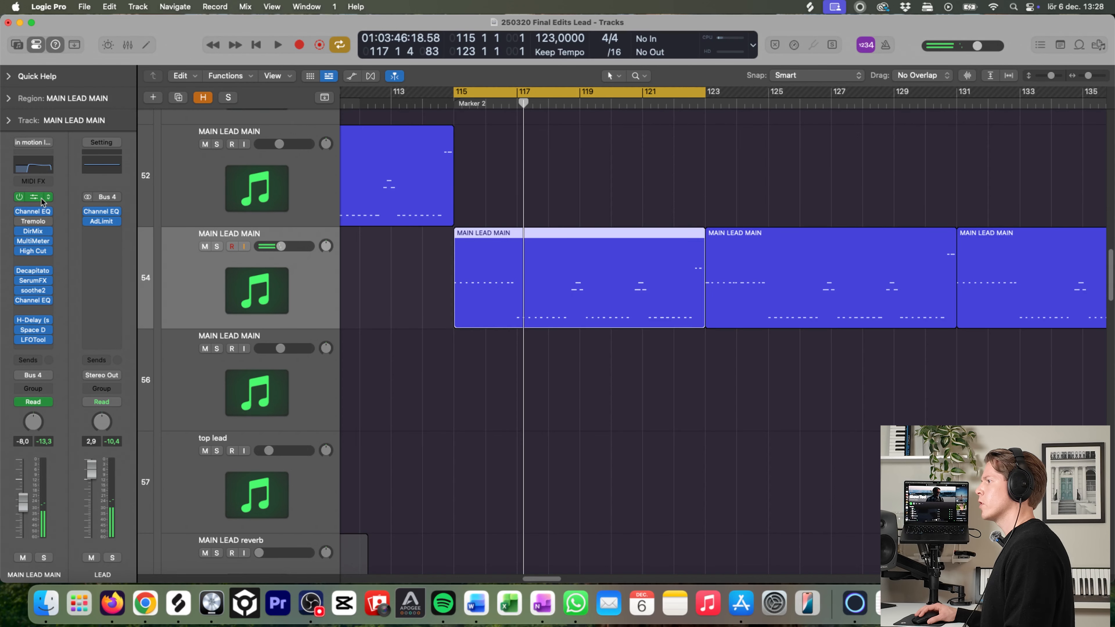
Step: Review the first Channel EQ and the High Cut filter on the lead track, and close both plug-ins
left_click(33, 211)
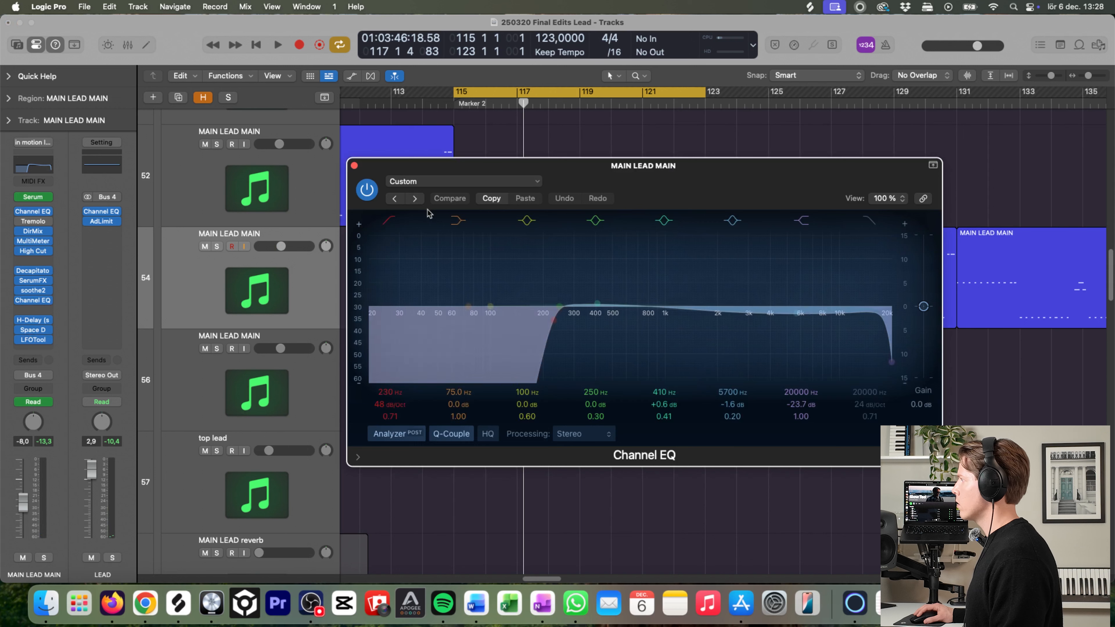
left_click(356, 165)
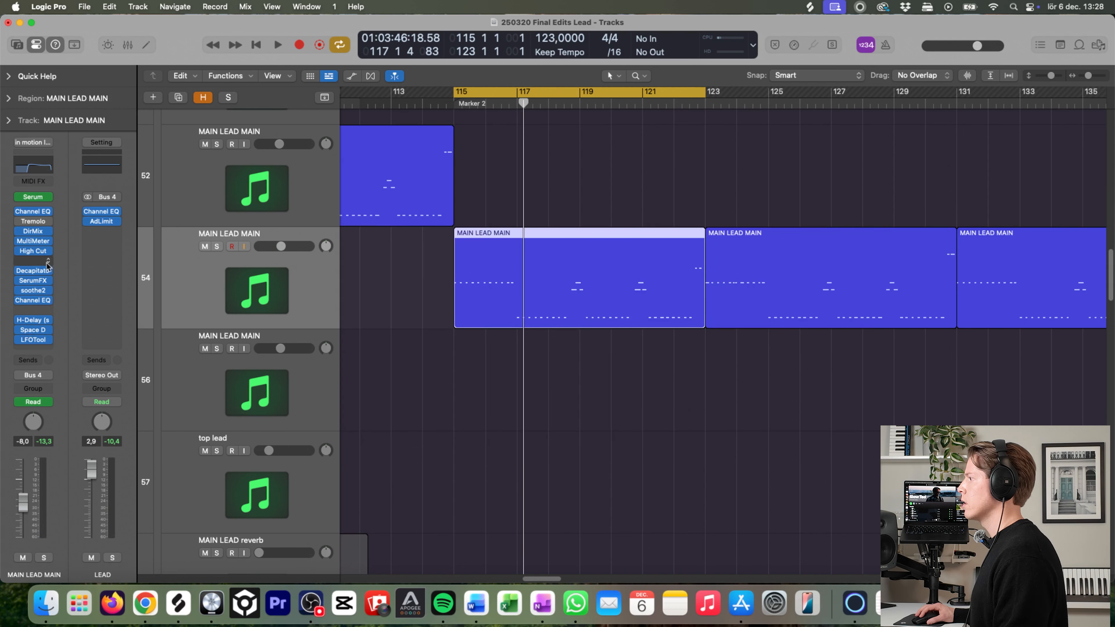
left_click(43, 253)
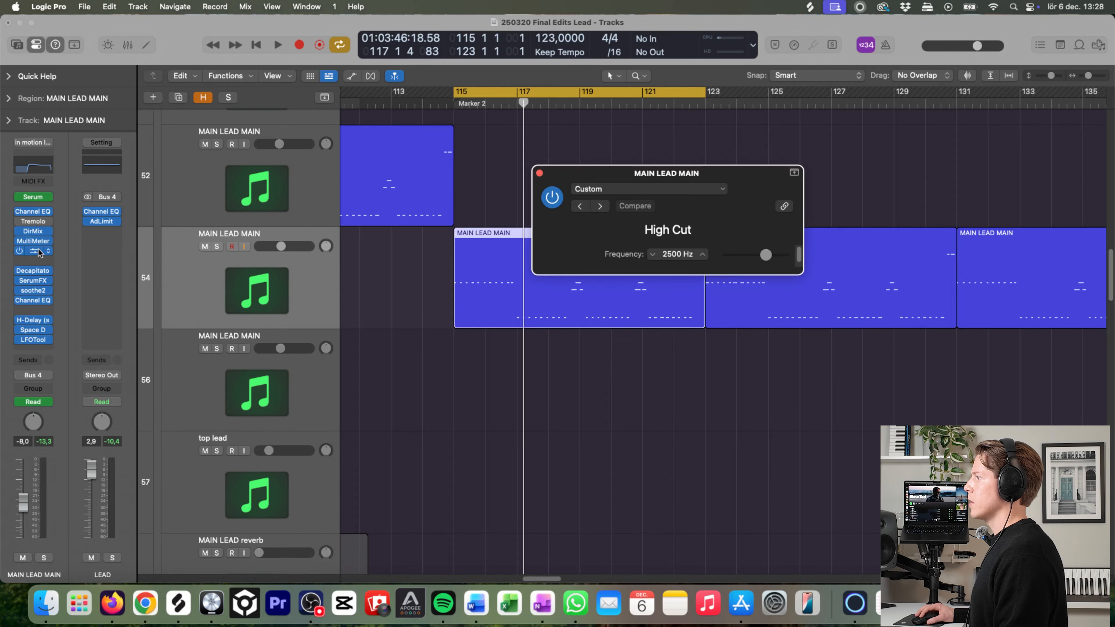
left_click(39, 212)
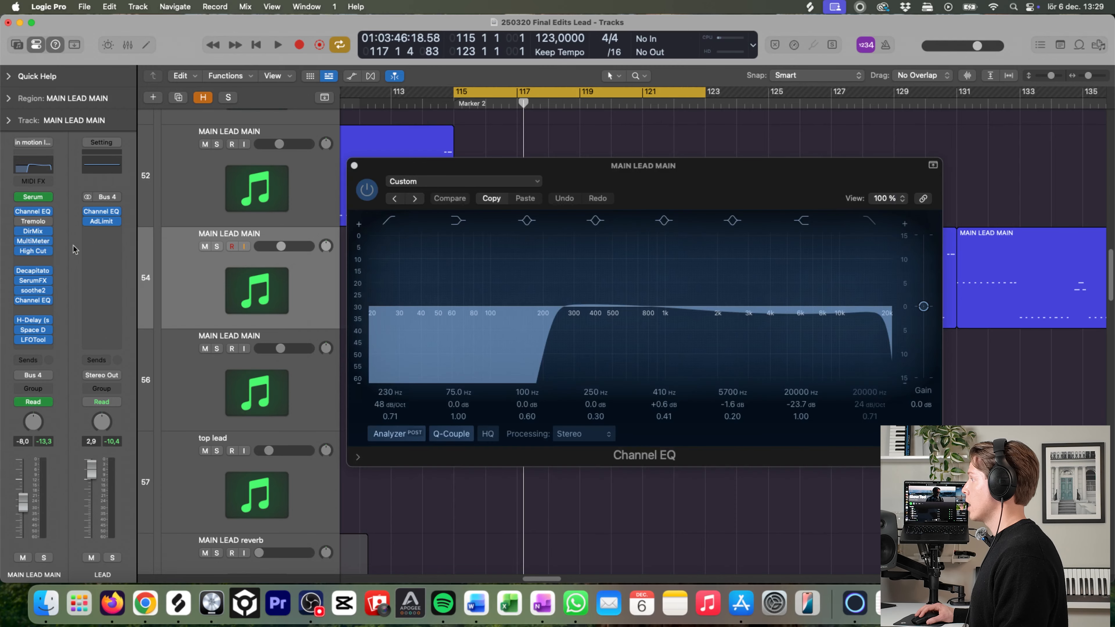
left_click(41, 251)
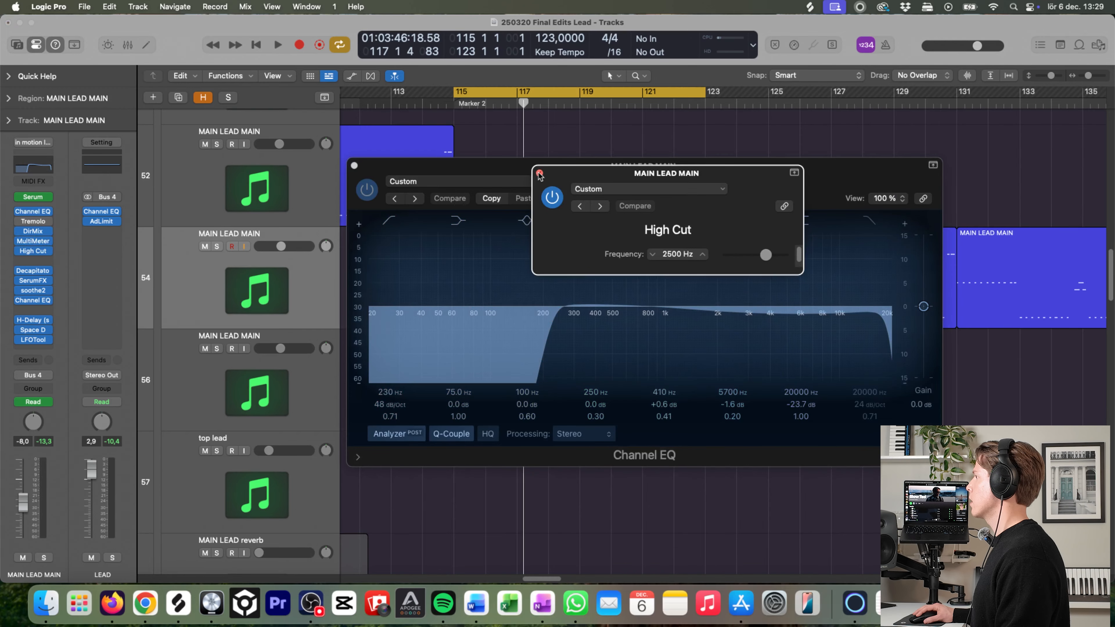
left_click(540, 175)
left_click(355, 165)
Step: Review the second Channel EQ, placed after soothe2 on the lead track, and close it
left_click(33, 266)
left_click(33, 301)
left_click(34, 302)
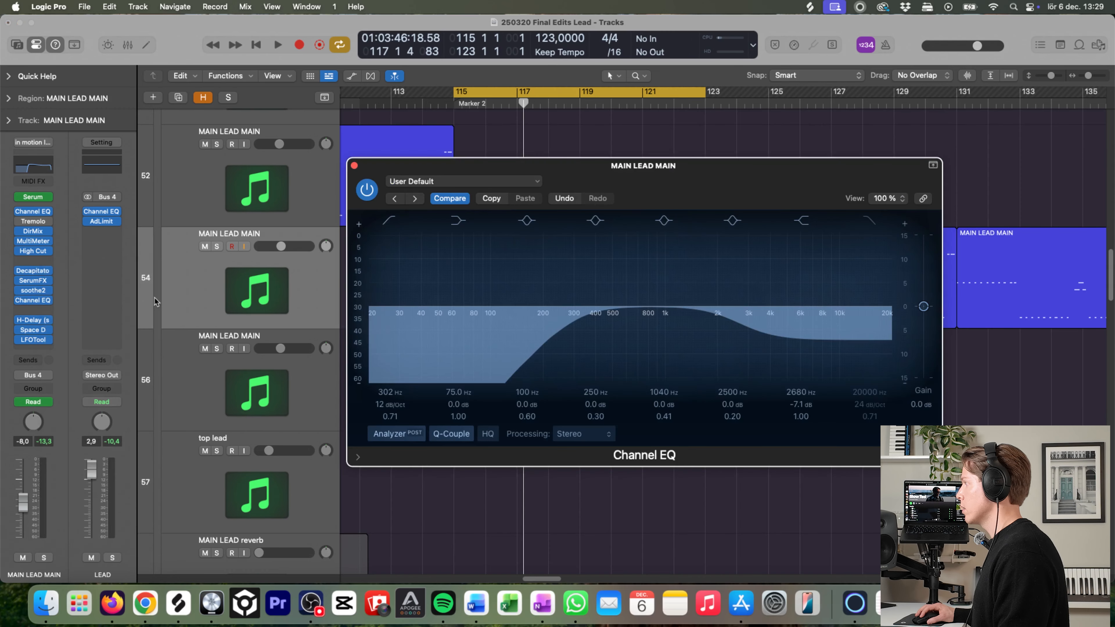
left_click(355, 165)
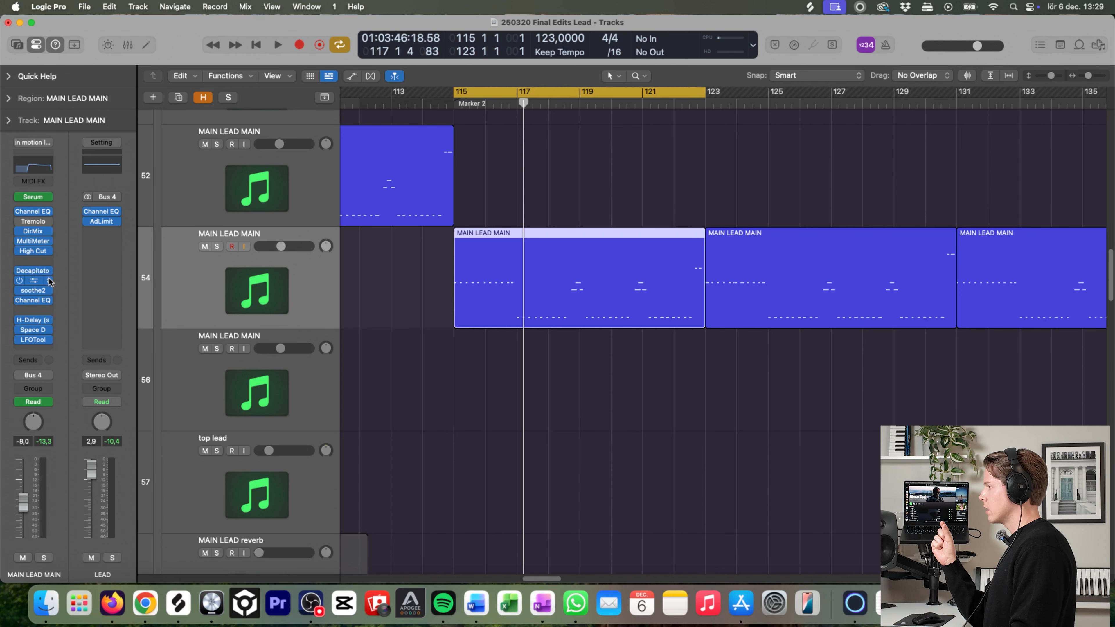
Step: Bring the pad, piano and string tracks around bar 115 into view and turn off the cycle range
scroll(628, 303, "down", 5)
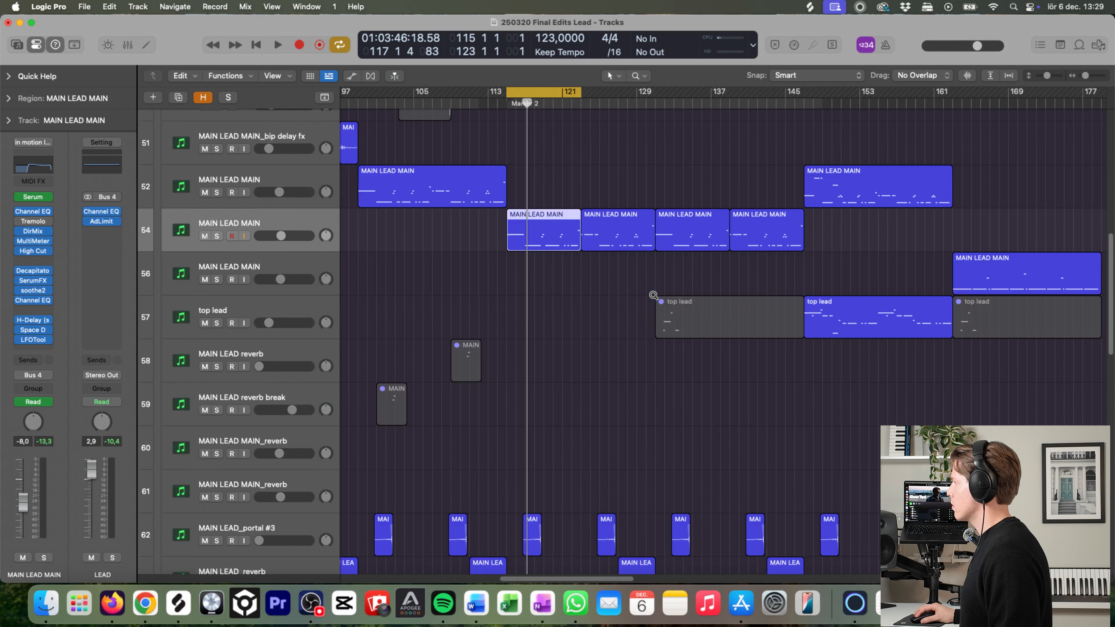
scroll(561, 306, "up", 3)
scroll(699, 359, "down", 5)
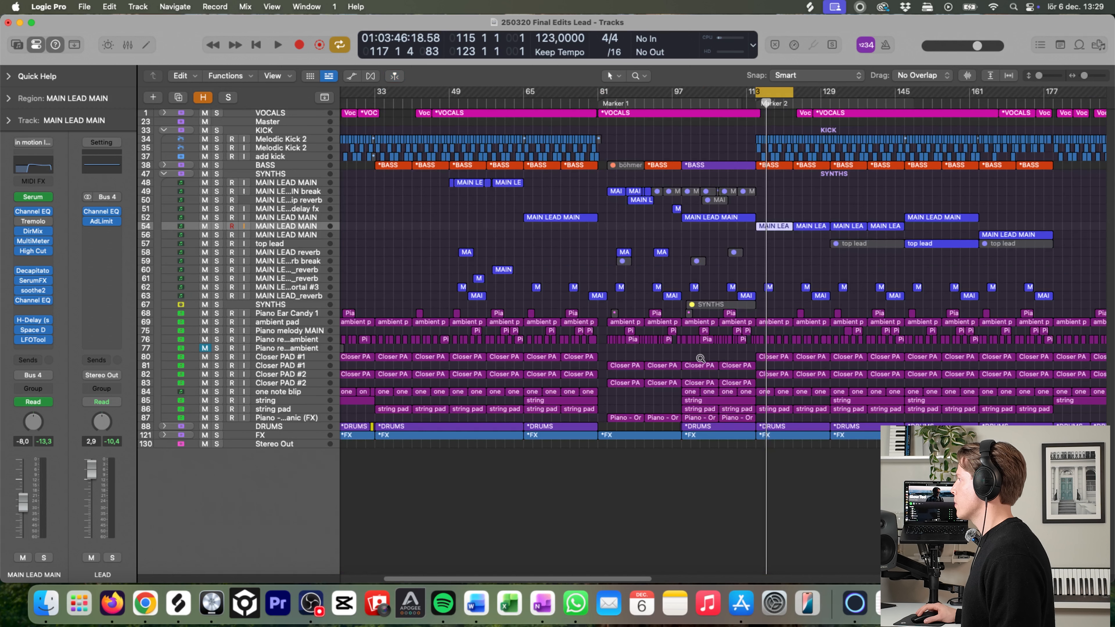
scroll(700, 359, "down", 3)
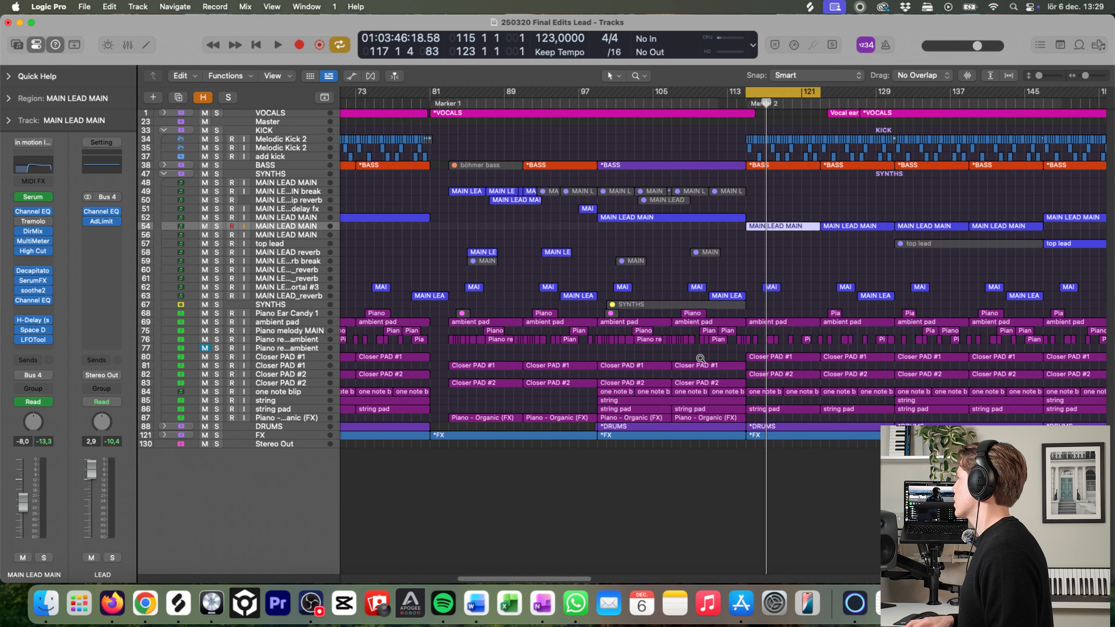
scroll(700, 359, "down", 3)
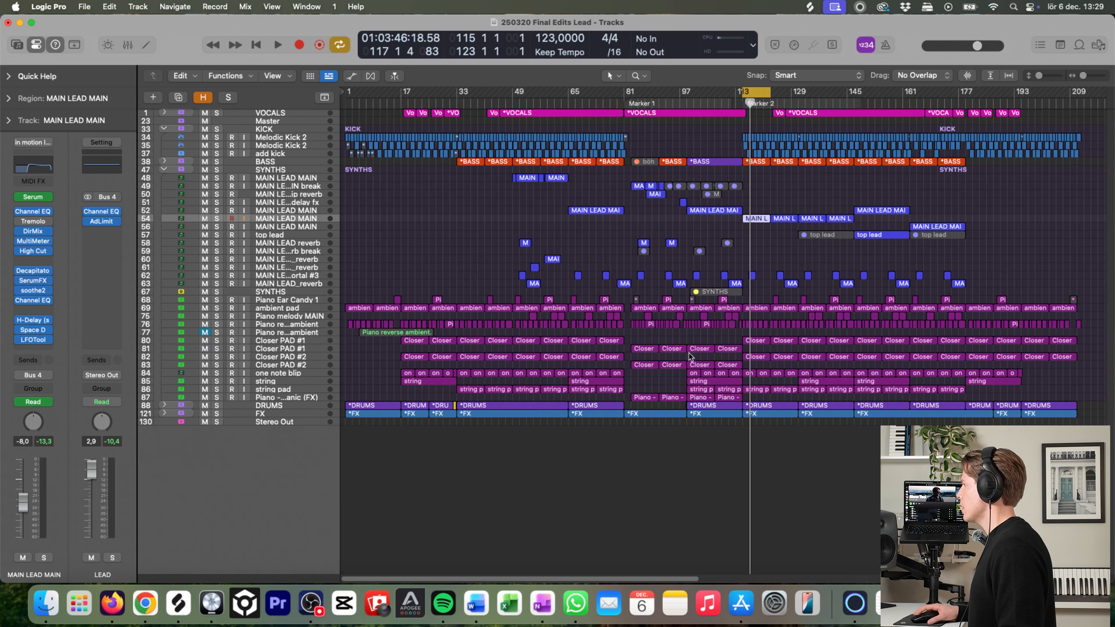
left_click_drag(690, 473, 992, 251)
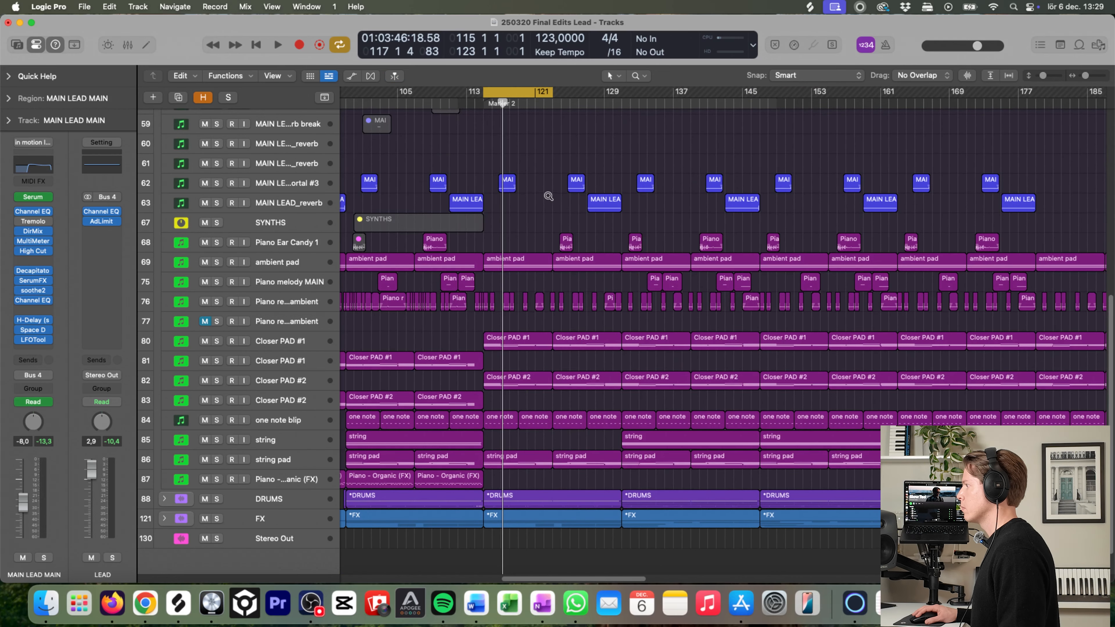
left_click(507, 96)
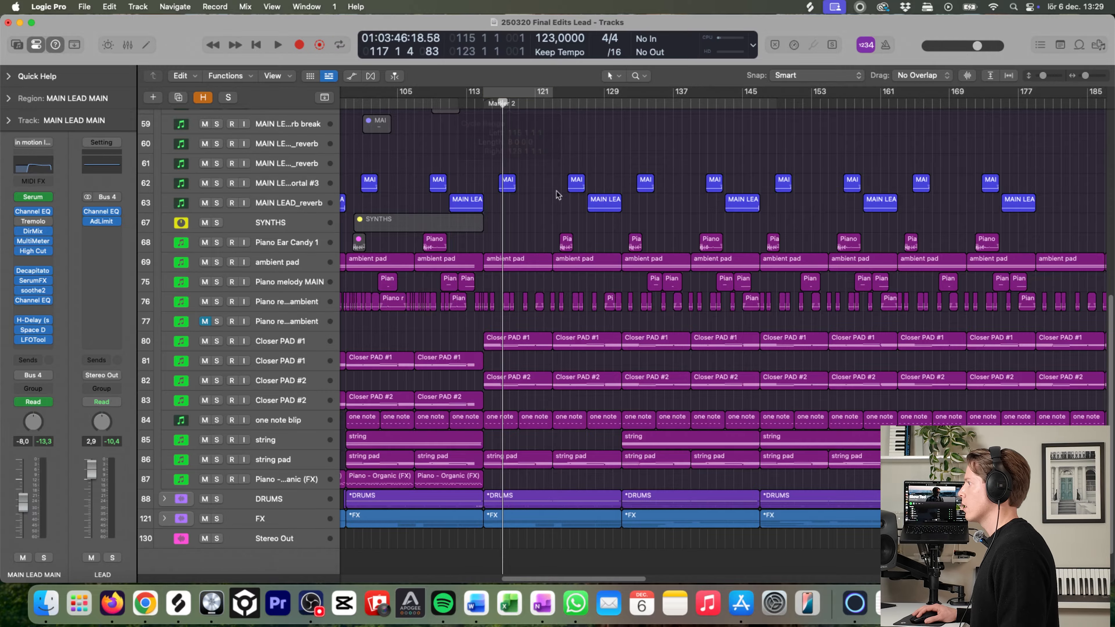
Step: Play the full mix from bar 139, with the main lead regions and the upcoming melody change in view
scroll(517, 366, "down", 2)
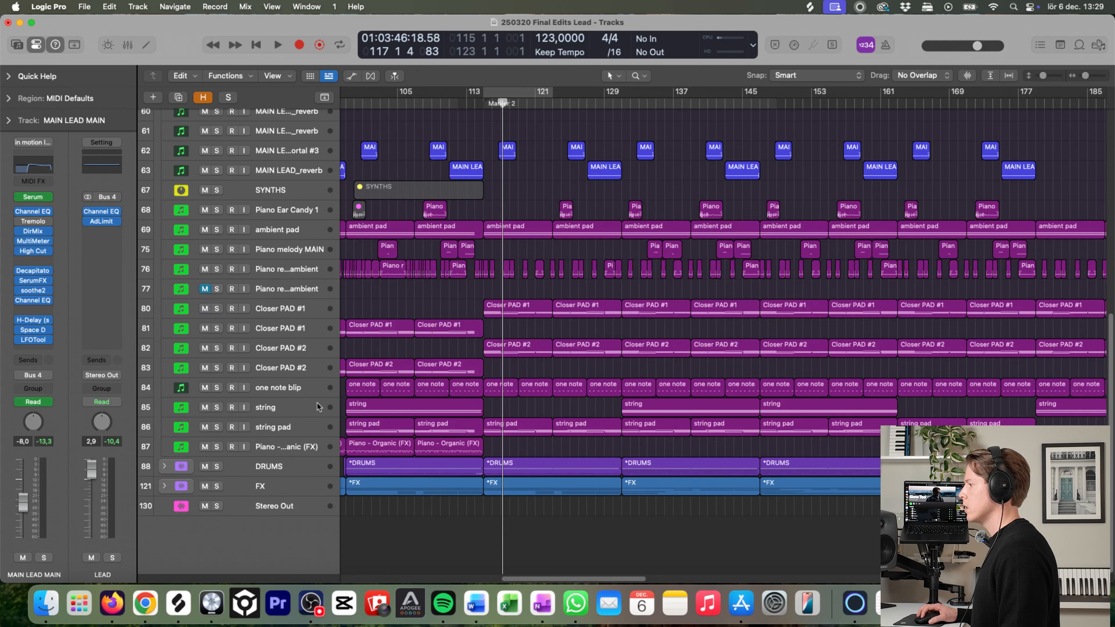
scroll(371, 366, "up", 10)
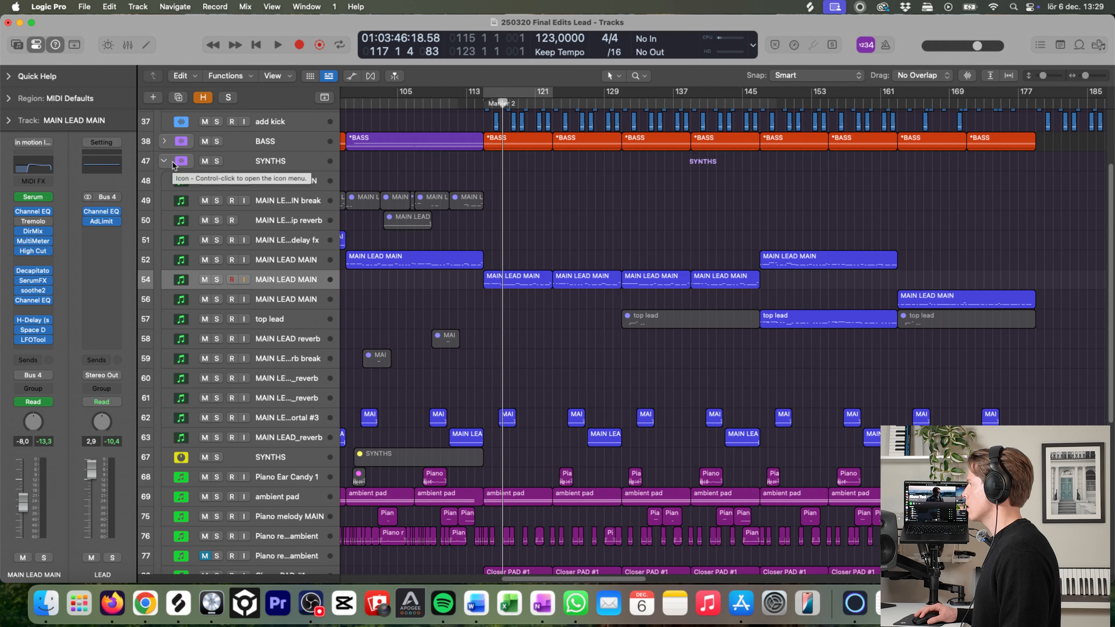
left_click_drag(698, 356, 1081, 232)
left_click(824, 264, "ctrl+alt")
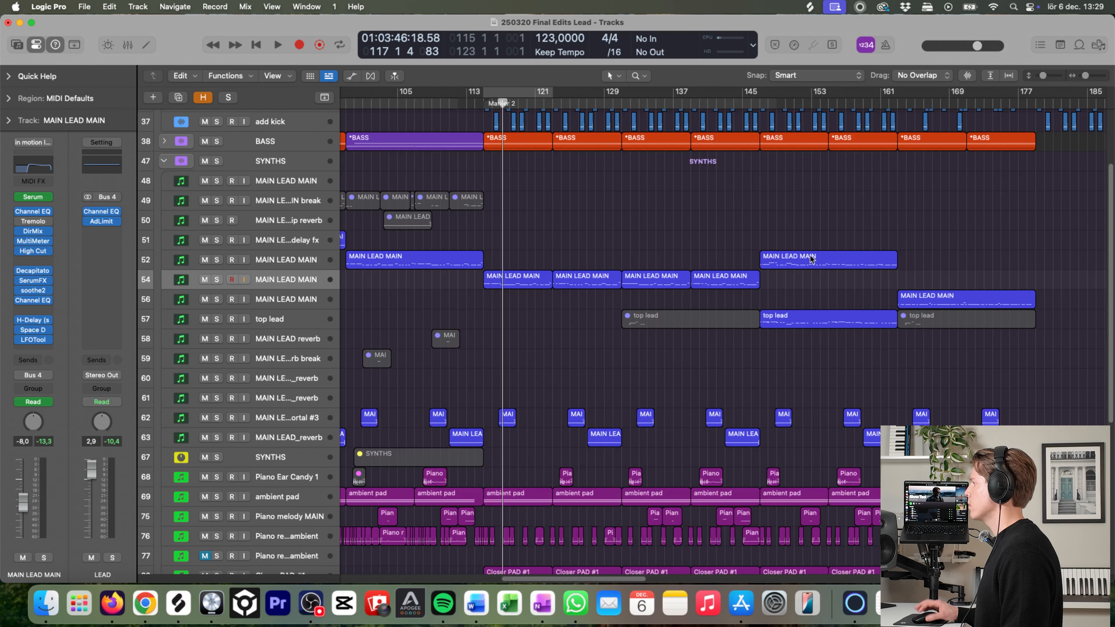
left_click(692, 101)
key("space")
left_click_drag(592, 580, 646, 581)
key("space")
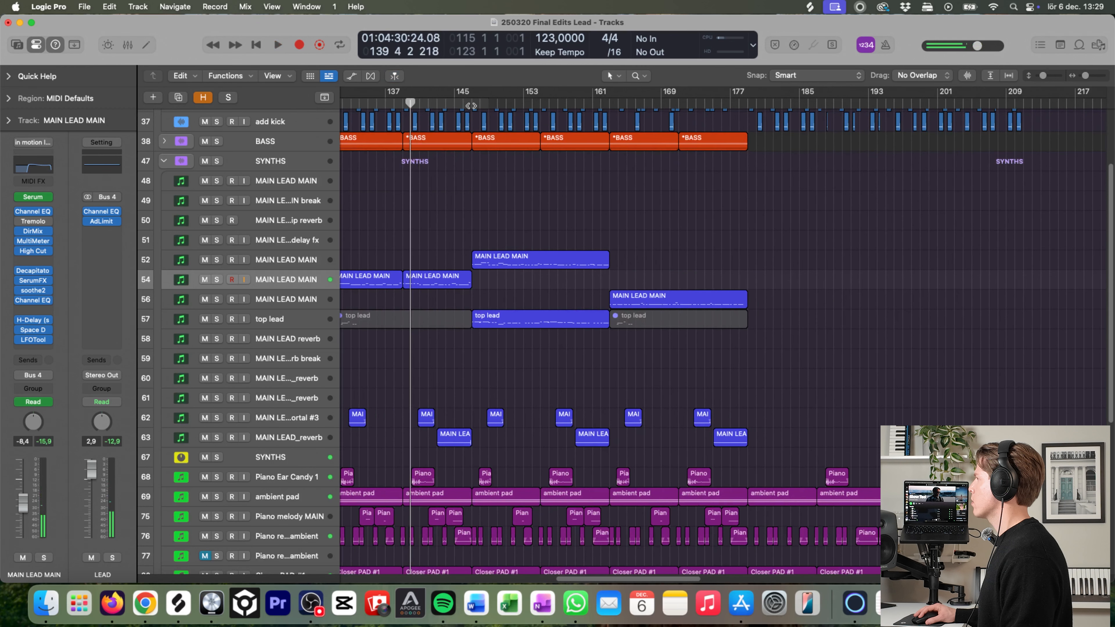
Step: Solo main lead track 52 and the top lead track, and play them from about bar 147
left_click(468, 104)
key("space")
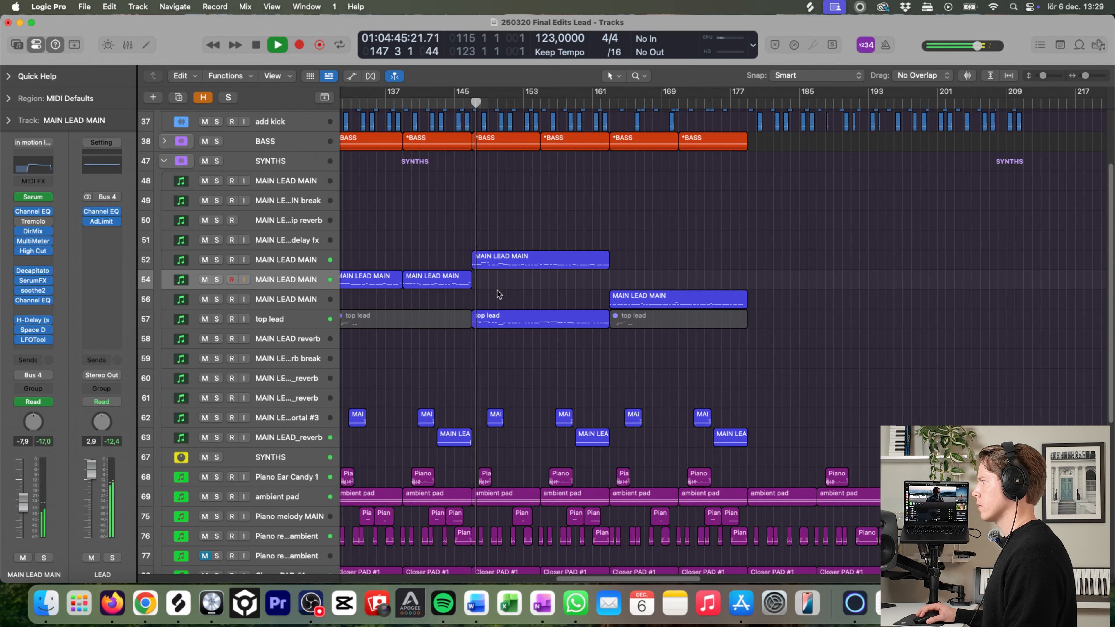
left_click(217, 319)
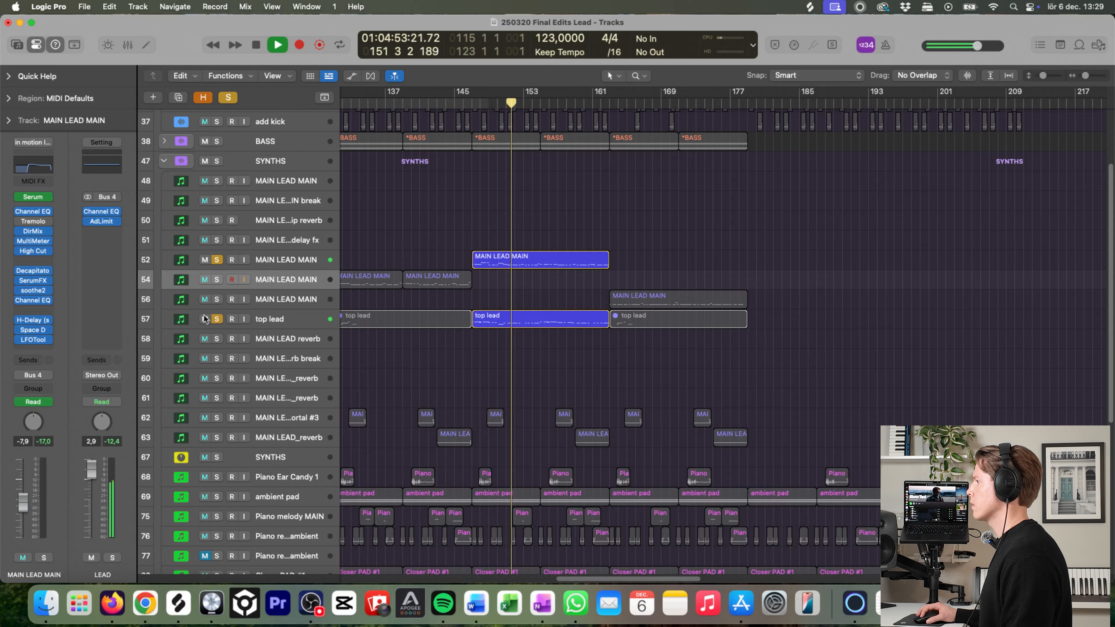
left_click(468, 107)
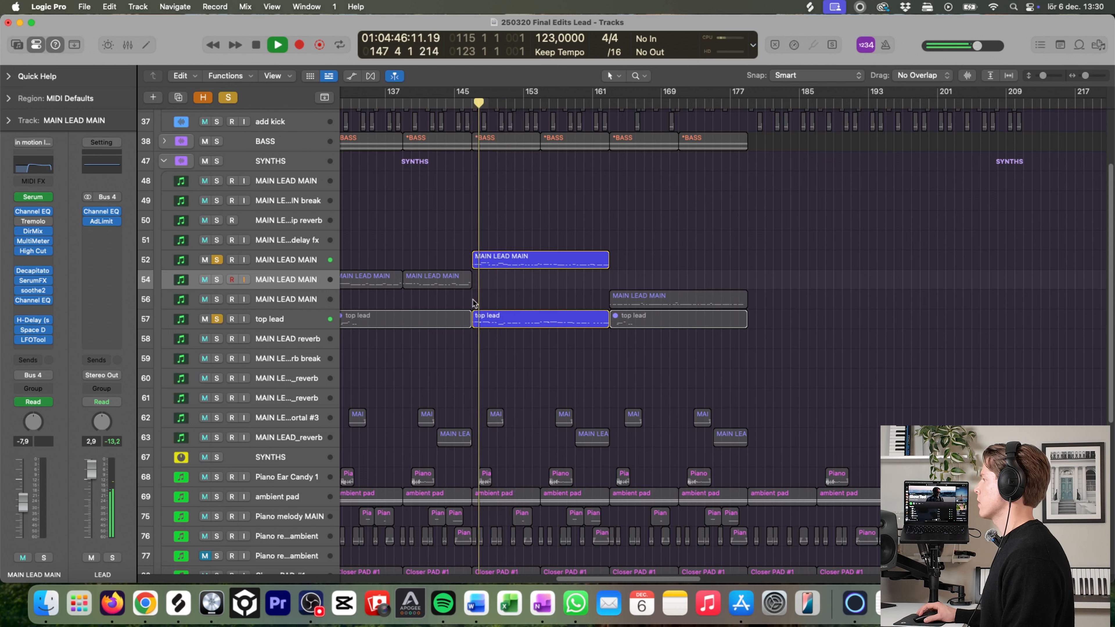
Step: Add main lead track 56 to the soloed tracks and play its melody from about bar 163
left_click(216, 300)
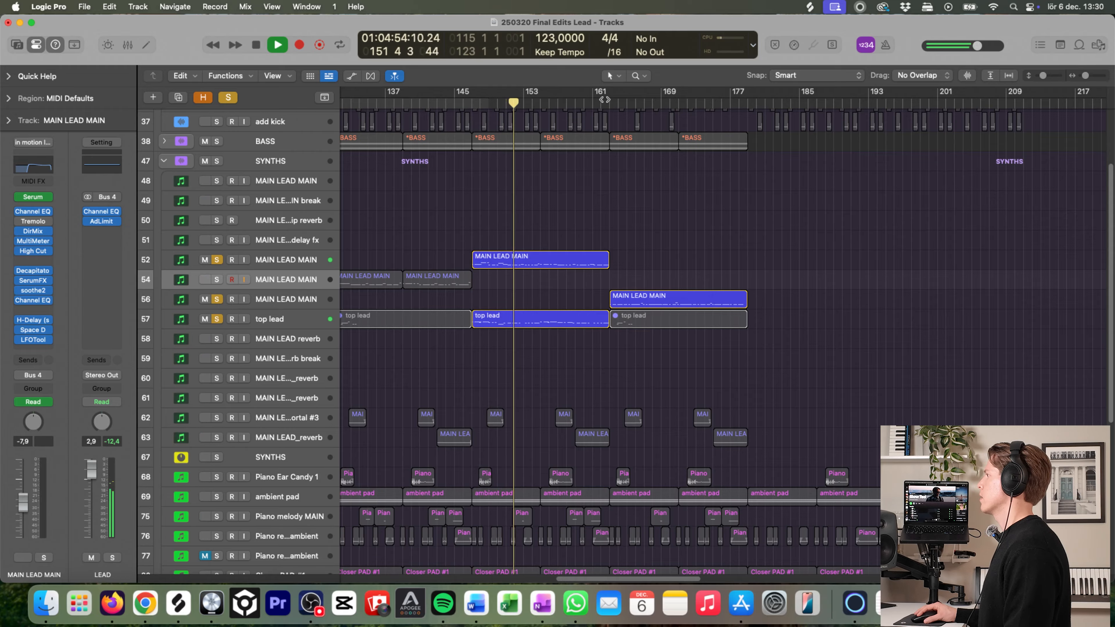
key("space")
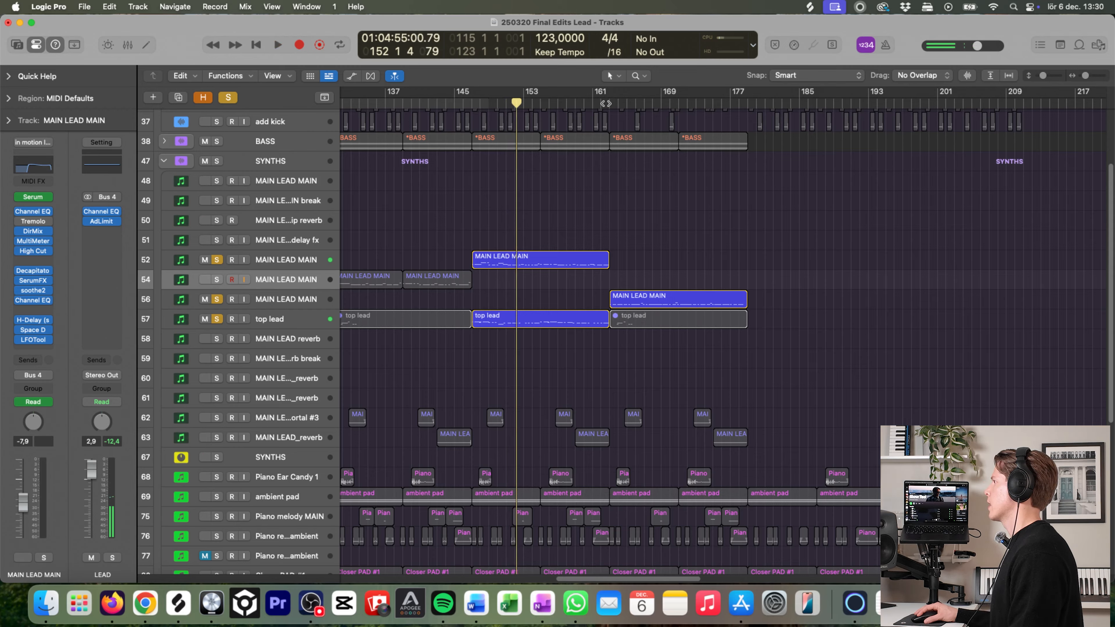
left_click(607, 103)
key("space")
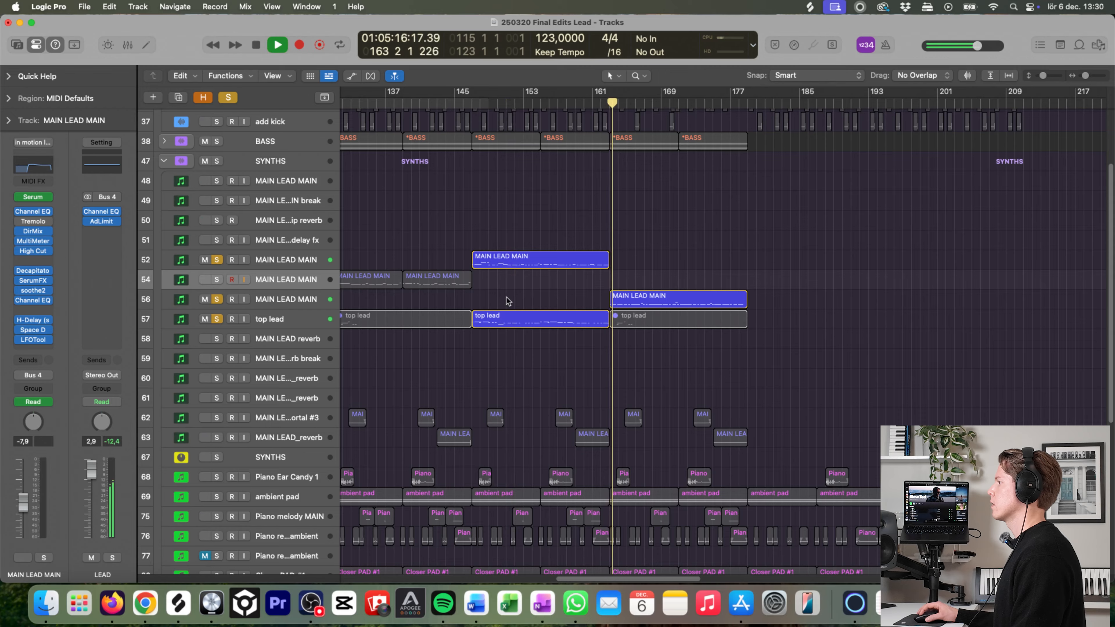
Step: Turn off all solos, play the lead ending within the full mix, and stop playback
left_click(232, 98)
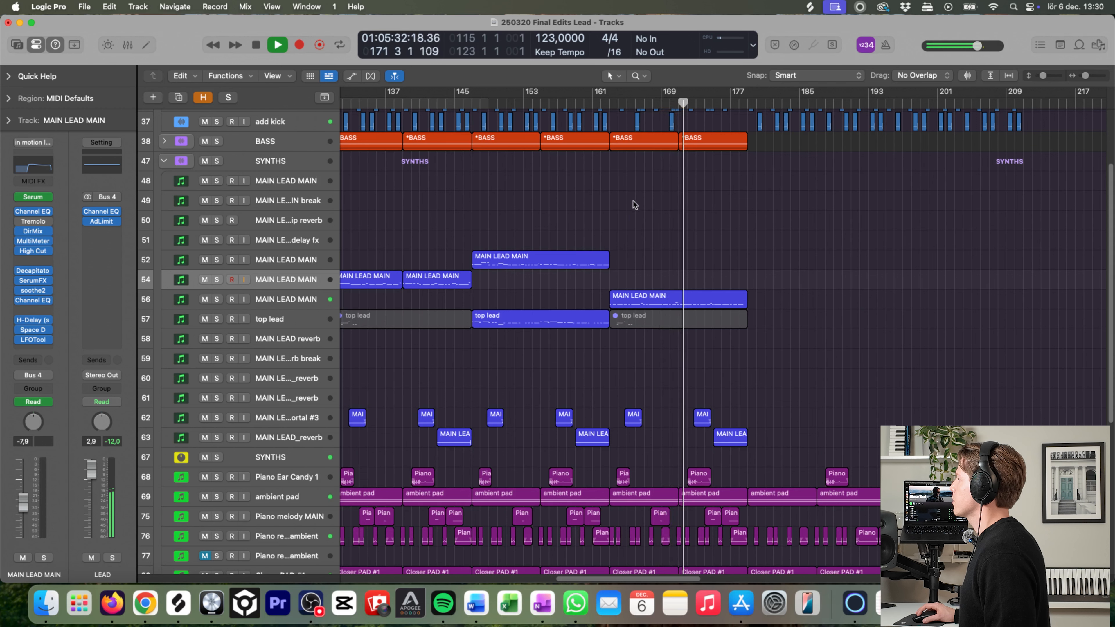
key("z")
key("space")
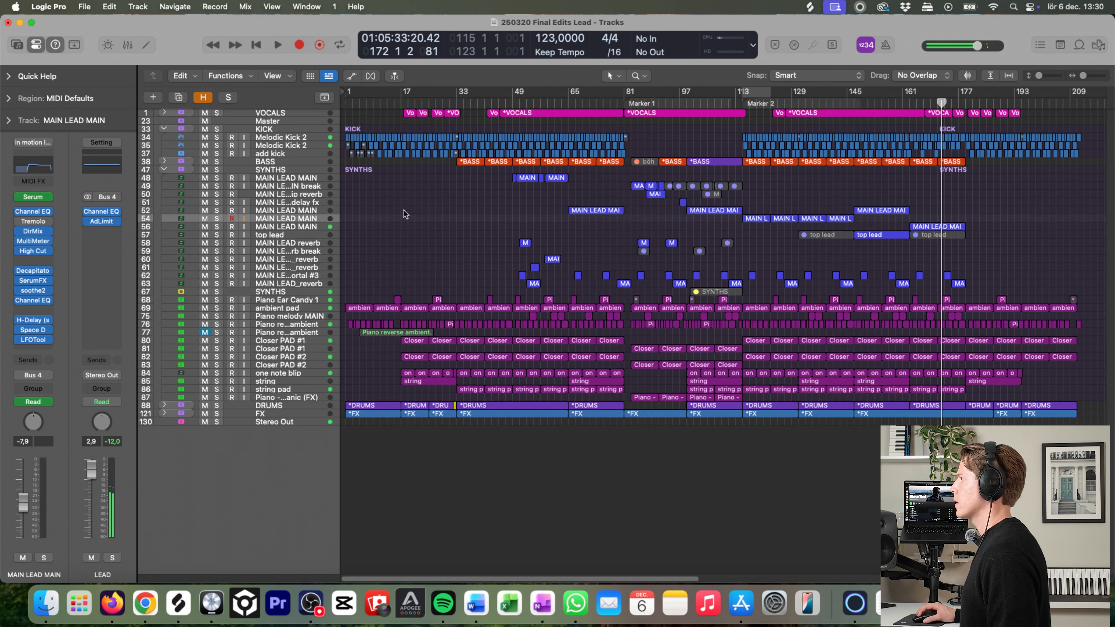
Step: Collapse the SYNTHS stack and expand the FX stack around bar 145
left_click(844, 261, "ctrl+alt")
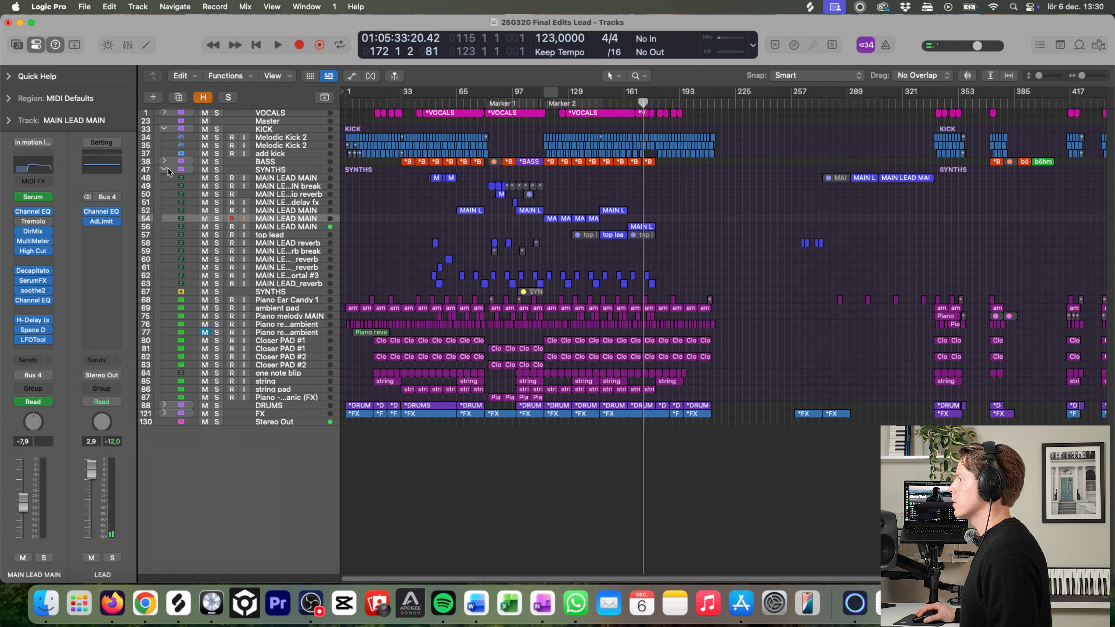
left_click(168, 171)
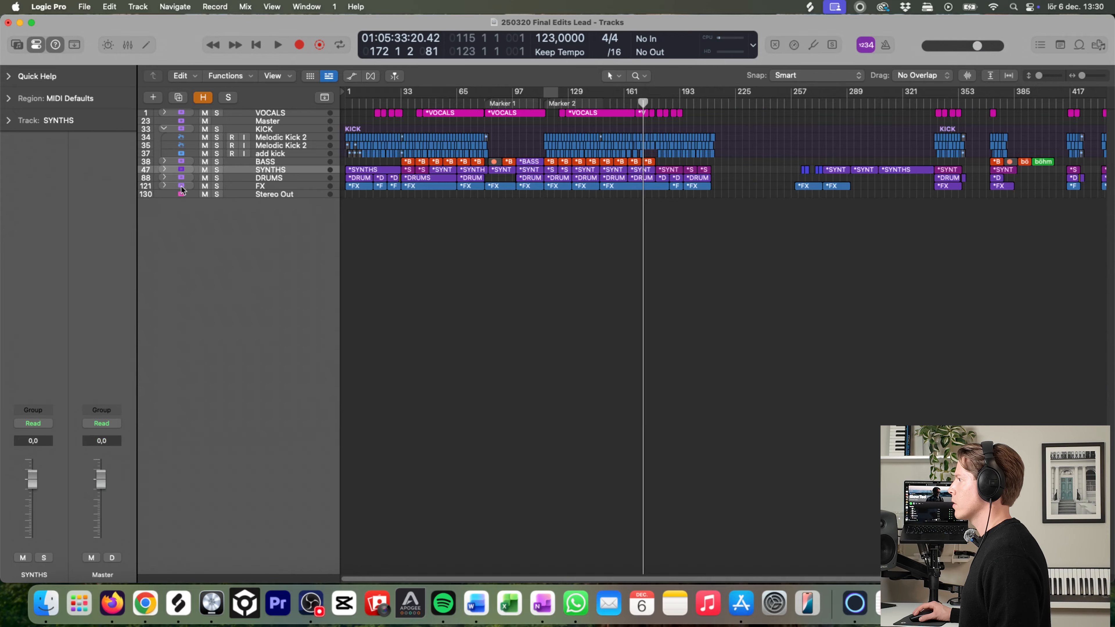
left_click(169, 186)
left_click_drag(525, 302, 834, 171)
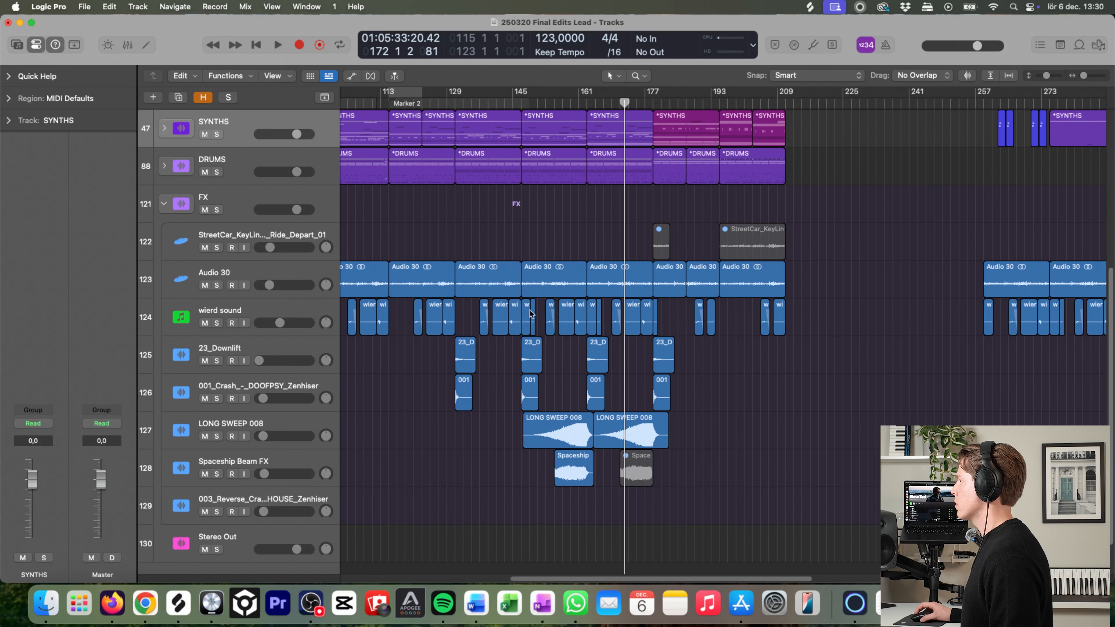
Step: Play the full mix from about bar 146 to hear the FX entering at the section change
left_click_drag(477, 387, 730, 258)
left_click(478, 104)
key("space")
scroll(460, 258, "down", 3)
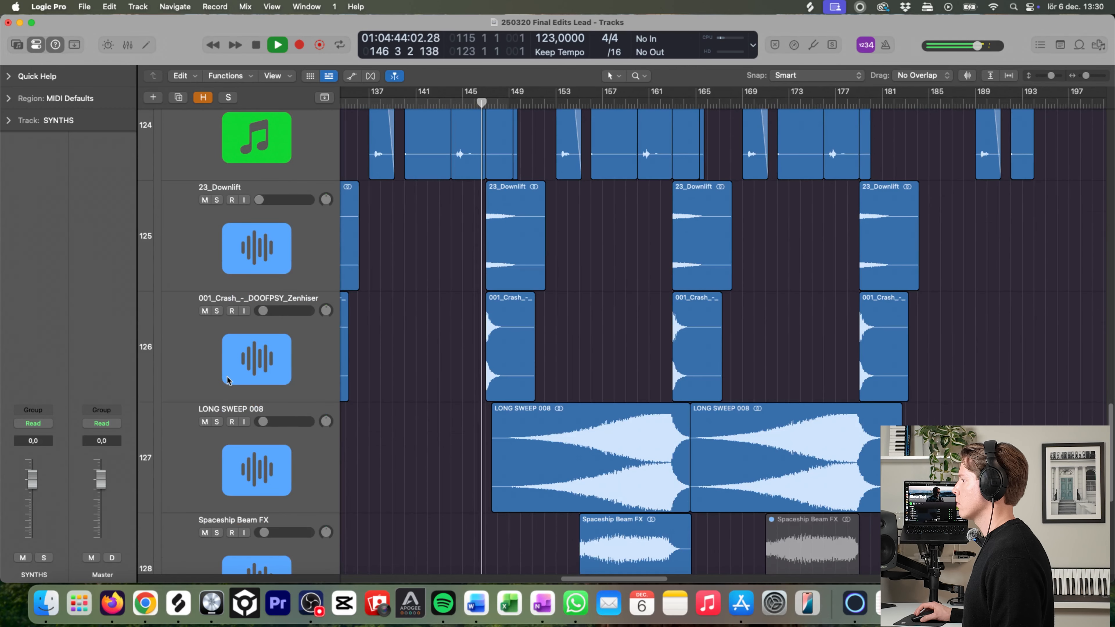
key("alt+z")
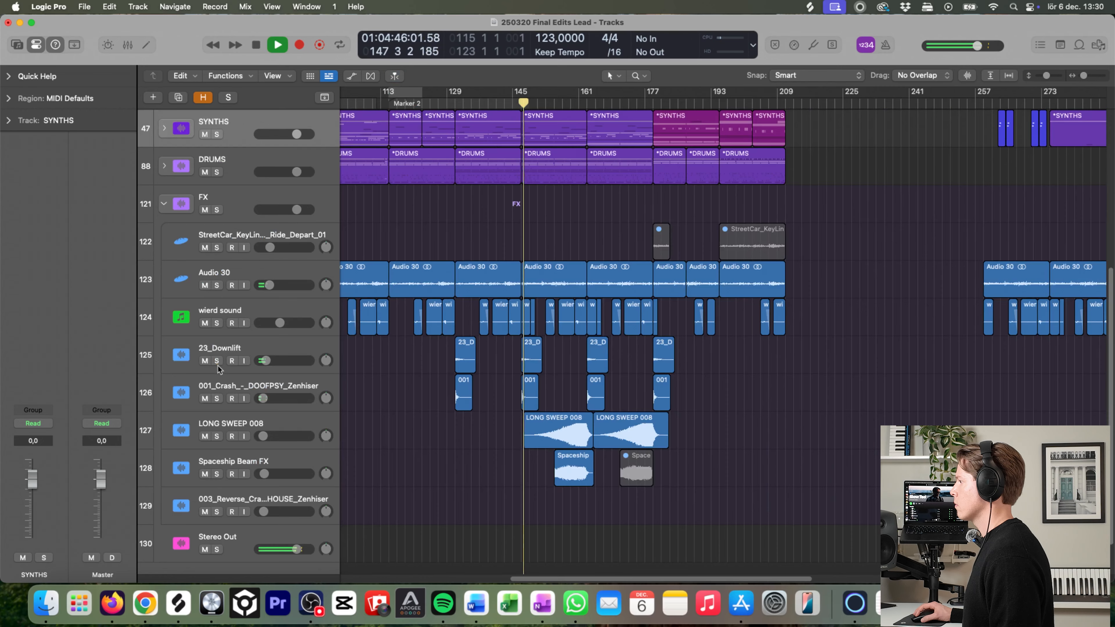
Step: Play the 23_Downlift and crash tracks in solo from about bar 146, and turn off both solos
left_click_drag(216, 361, 216, 398)
left_click(517, 104)
left_click_drag(502, 423, 645, 329)
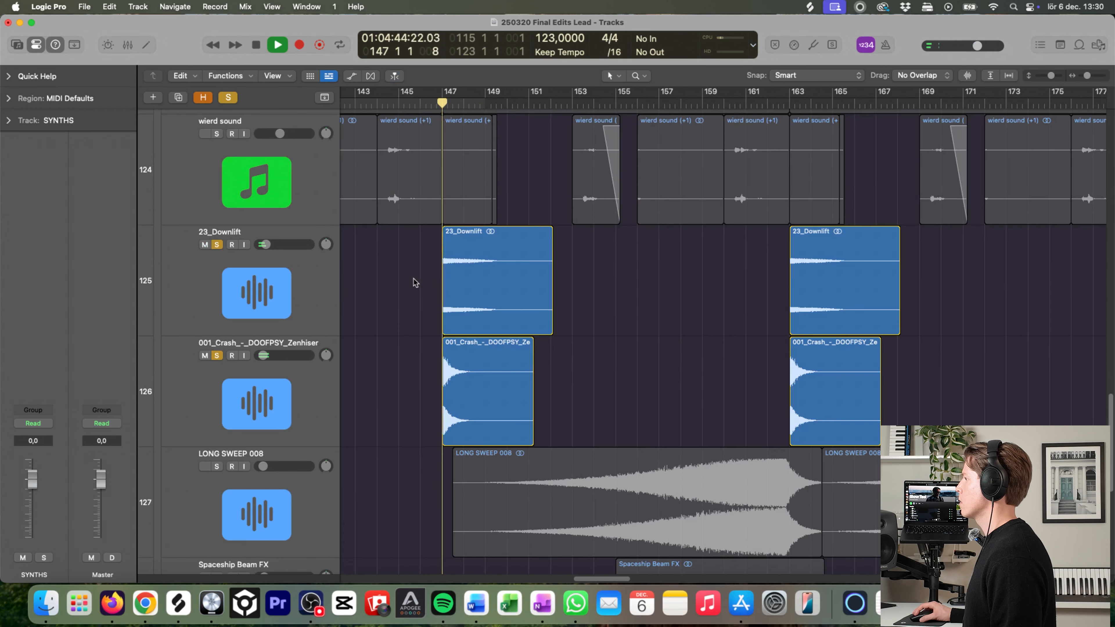
key("space")
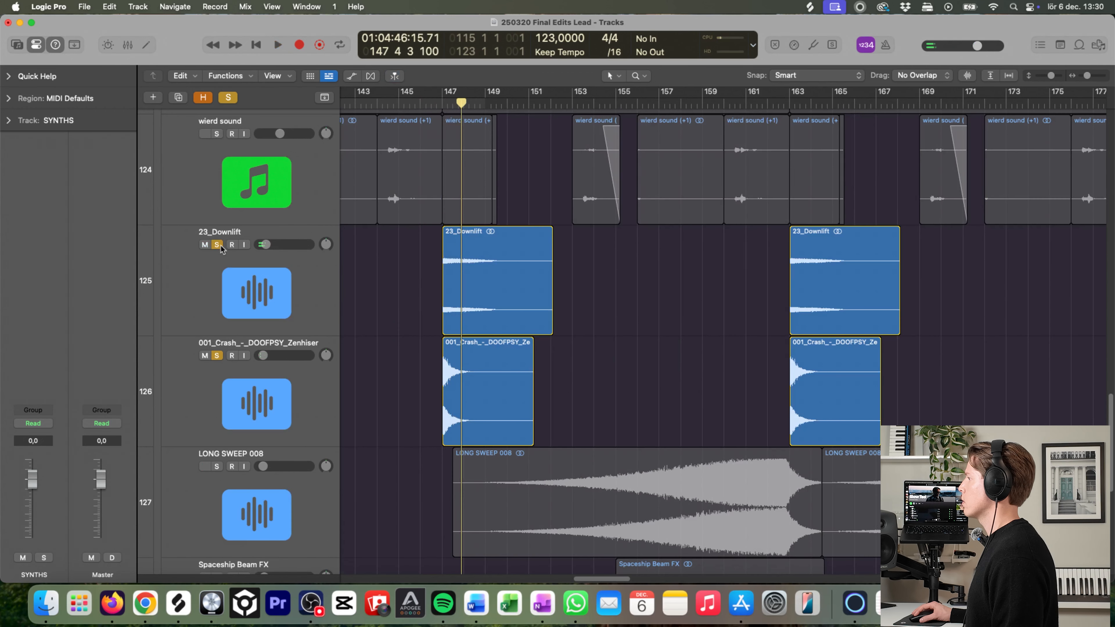
left_click(217, 245)
left_click(217, 356)
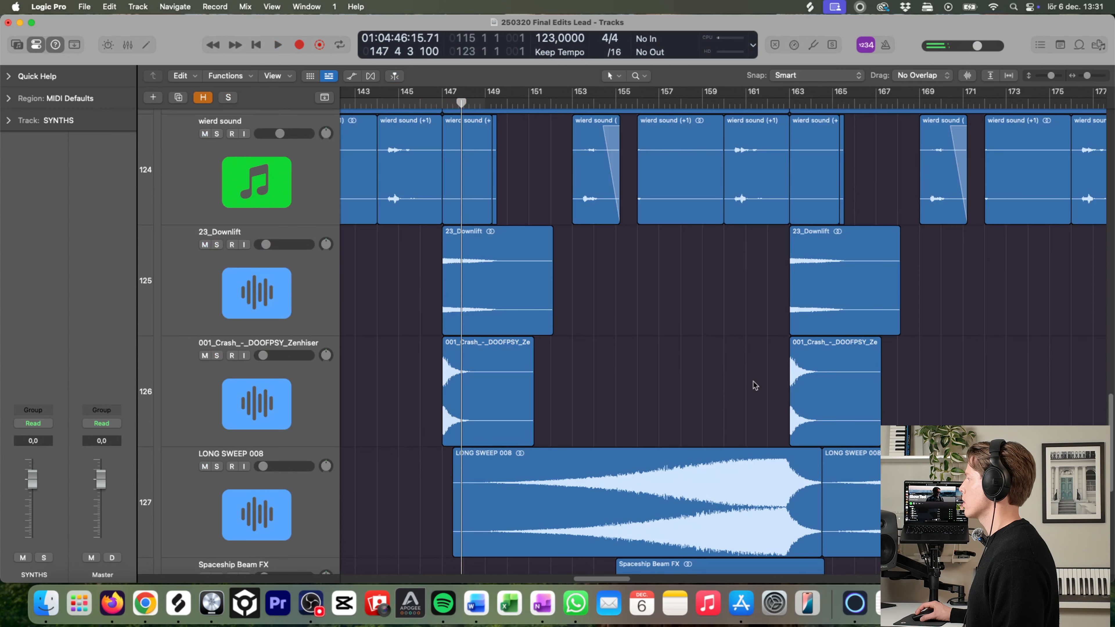
Step: Play the LONG SWEEP 008 and Spaceship Beam FX tracks from about bar 159, soloed and unsoloed, and stop playback
scroll(762, 379, "down", 3)
left_click(708, 105)
key("space")
left_click(217, 324)
left_click(217, 434)
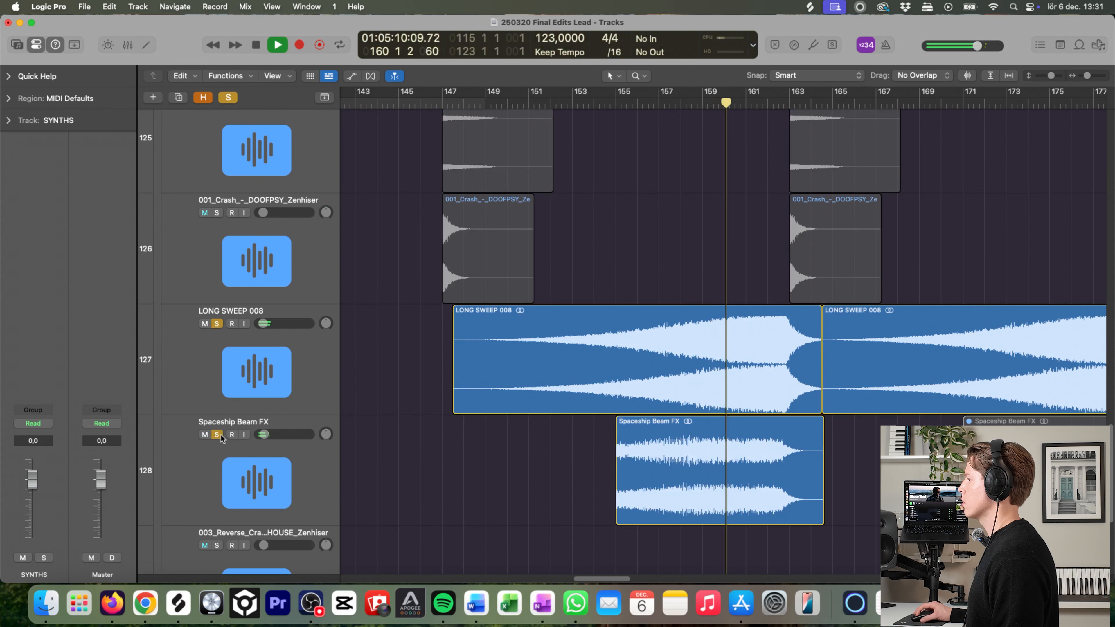
left_click(217, 323)
left_click(216, 434)
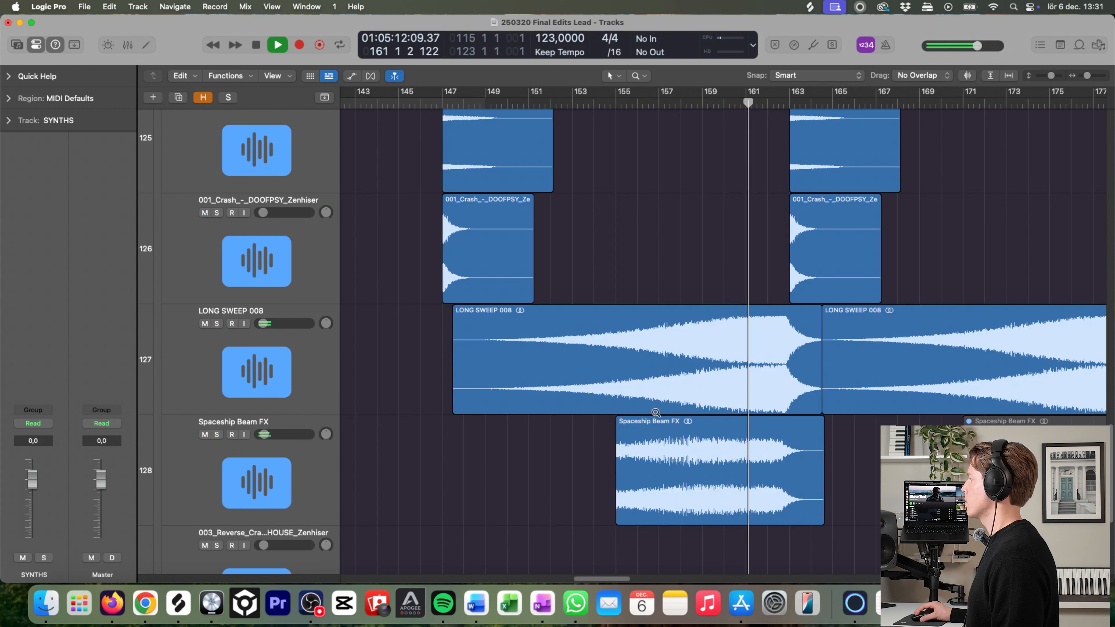
key("z")
key("space")
Step: Review the arrangement overview and the channel strips of the LONG SWEEP 008, Spaceship Beam FX and reverse crash tracks
scroll(626, 384, "up", 10)
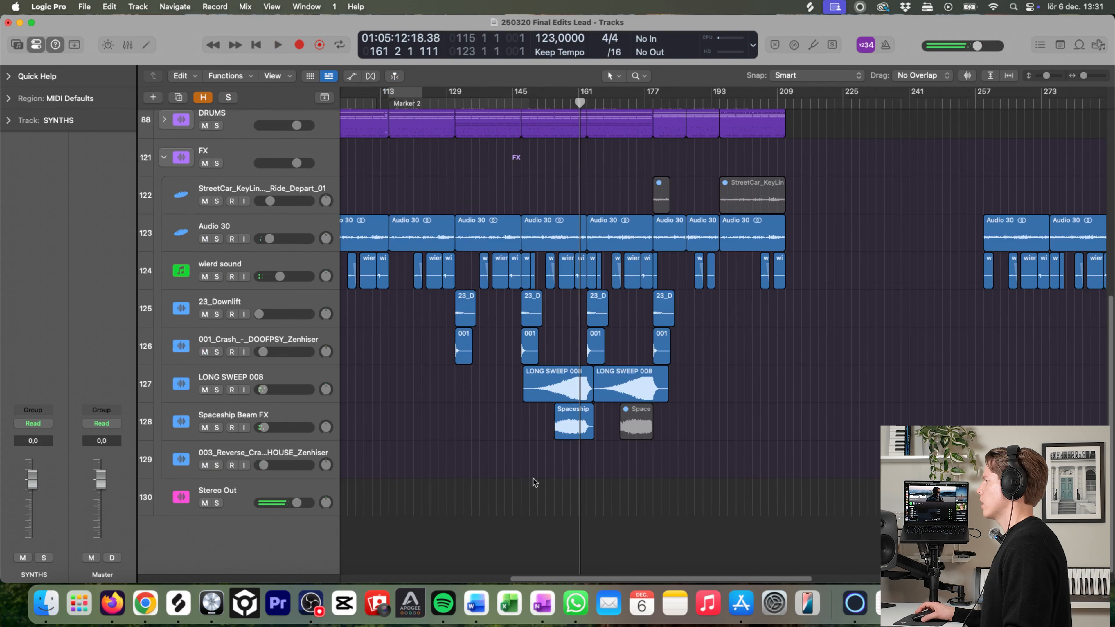
scroll(583, 482, "down", 8)
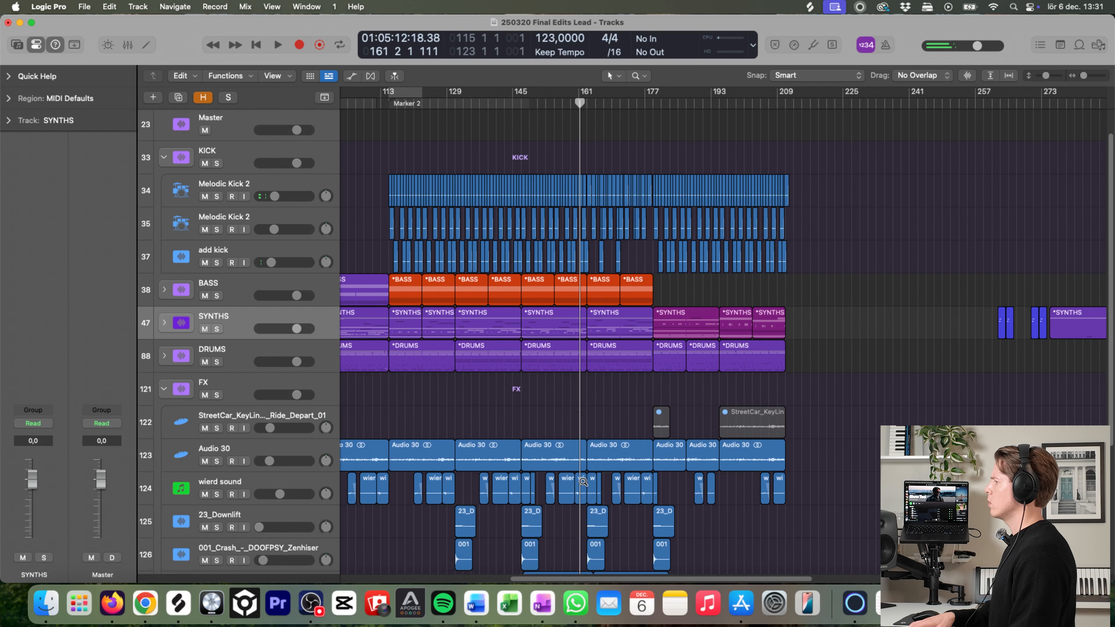
scroll(583, 482, "down", 5)
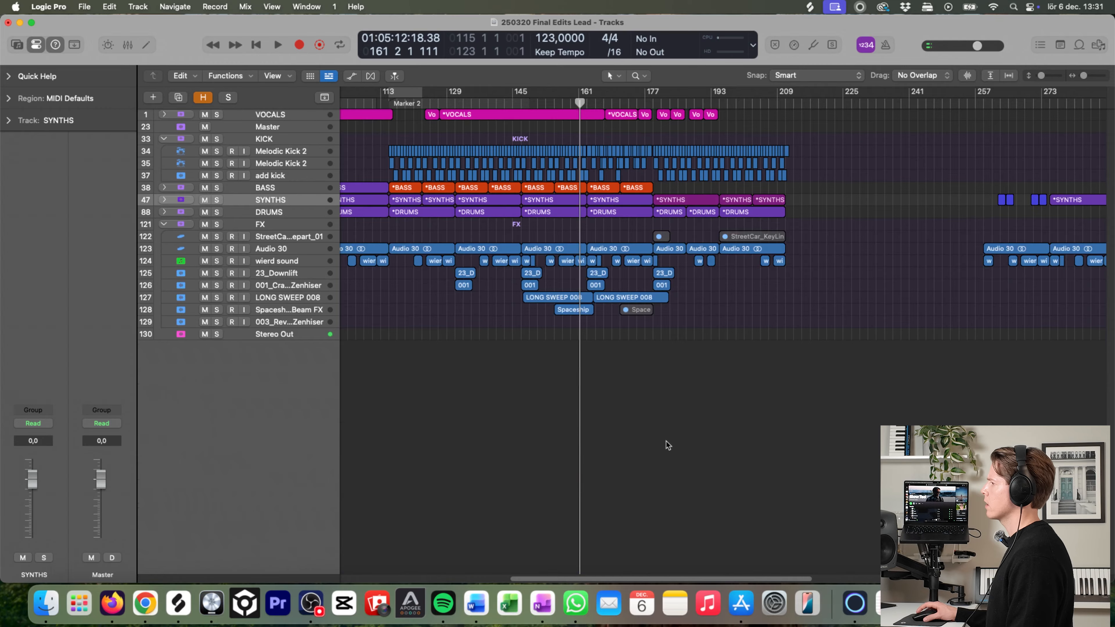
scroll(667, 442, "down", 10)
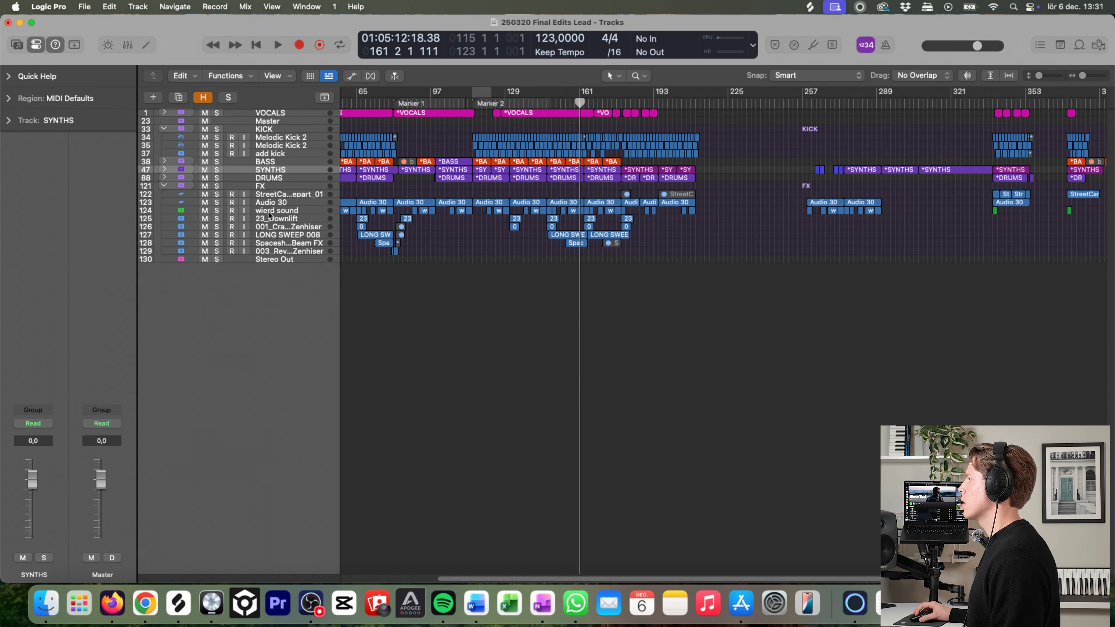
left_click(298, 238)
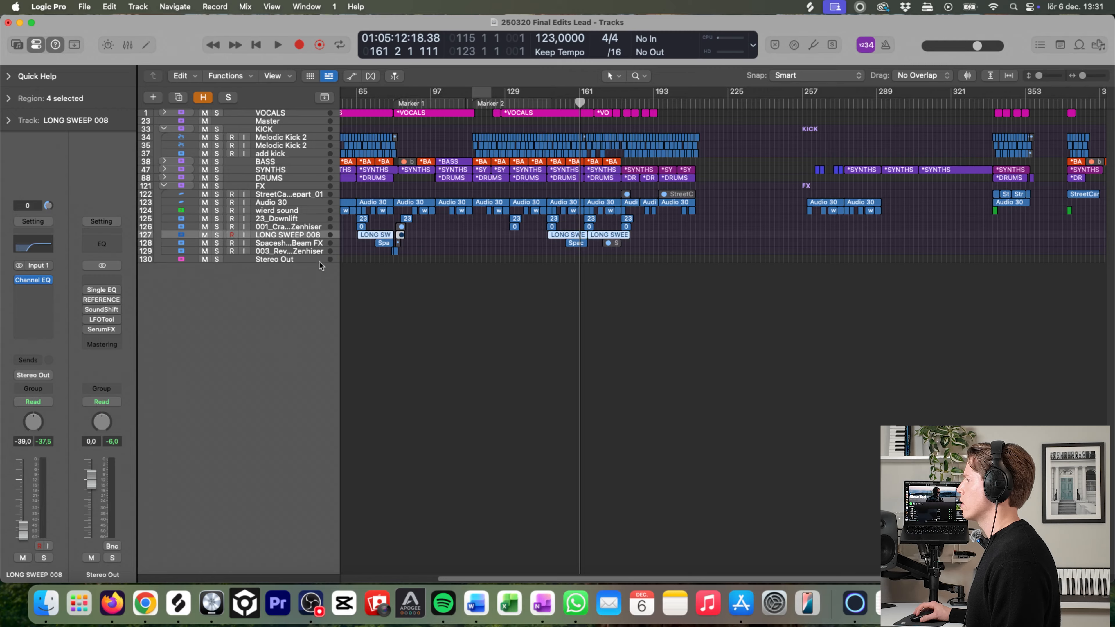
left_click(296, 245)
left_click(301, 252)
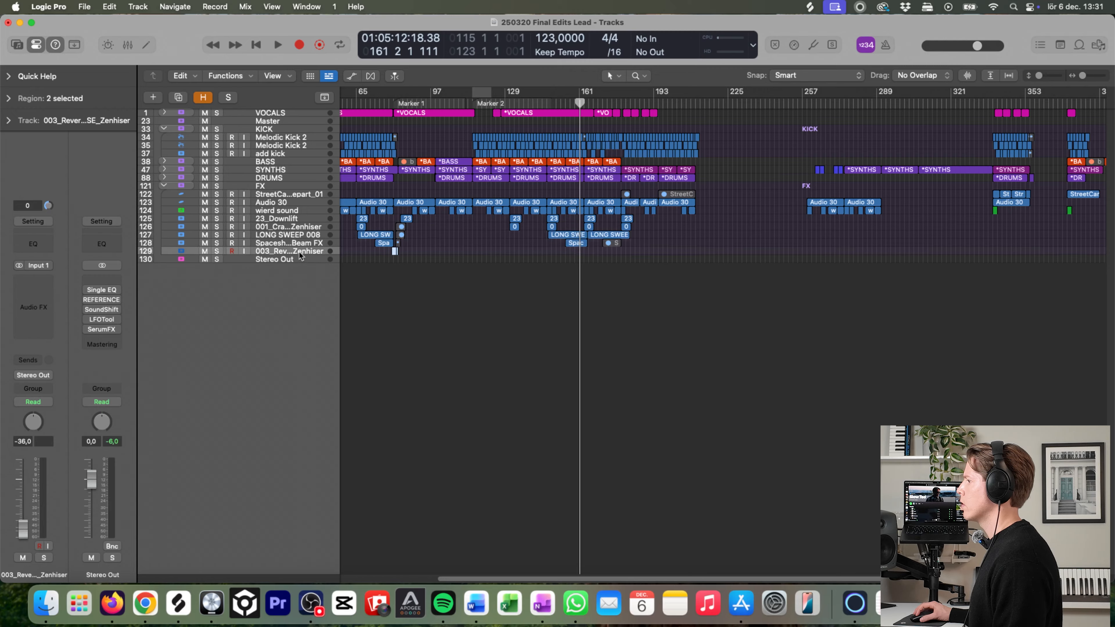
left_click(305, 236)
Step: Play a short passage of the full mix from about bar 149 and stop playback
left_click(552, 103)
key("space")
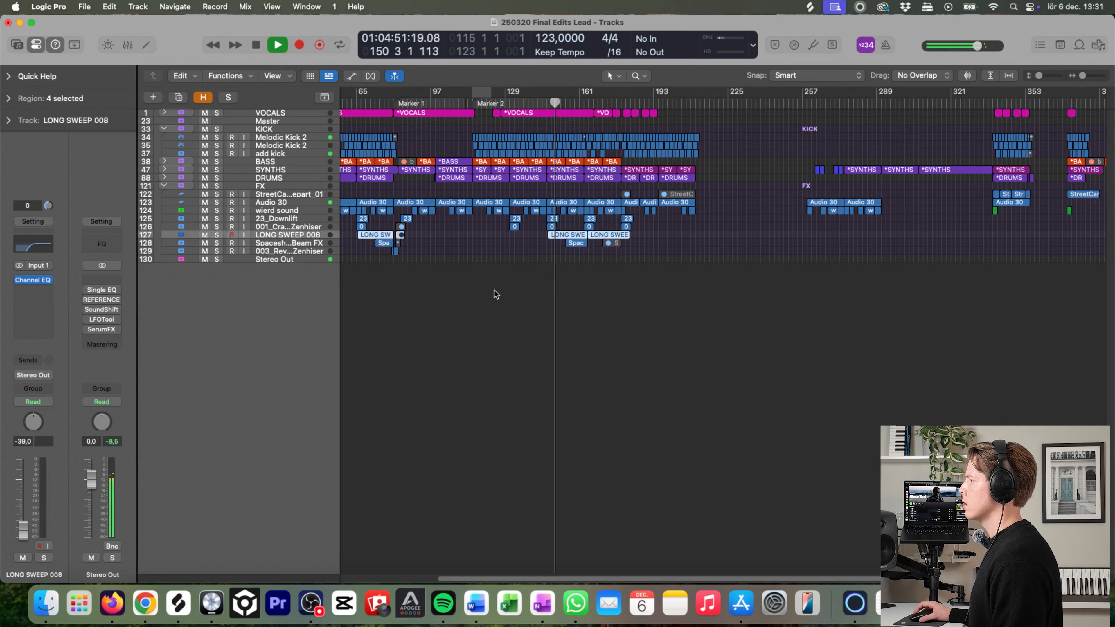
key("space")
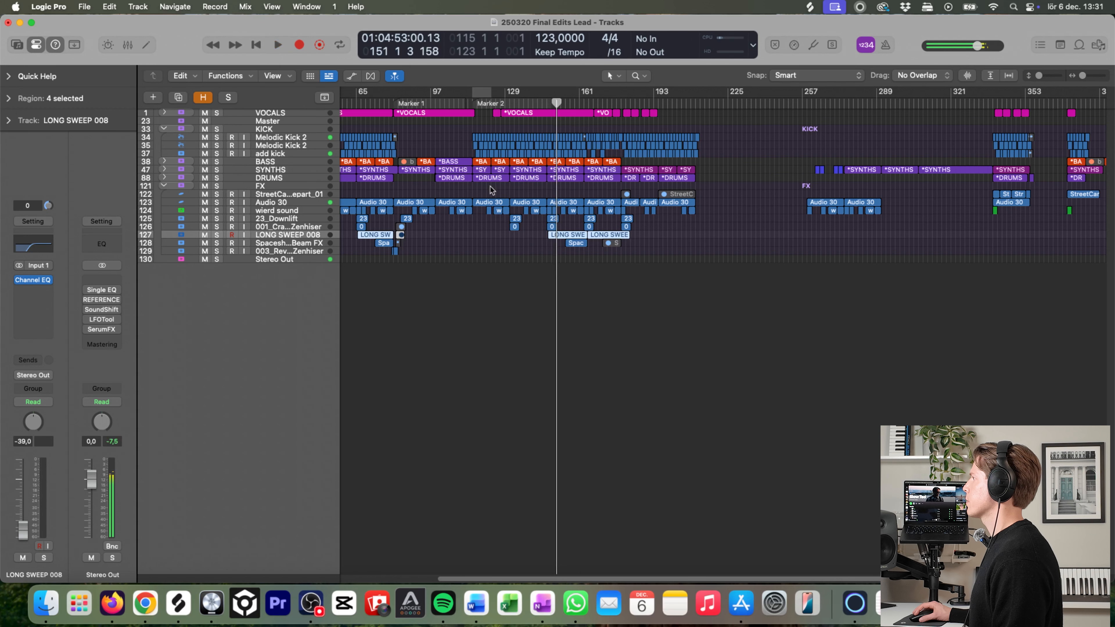
Step: Expand the VOCALS stack, collapse the FX stack, and look over the vocal regions across the arrangement
left_click(170, 113)
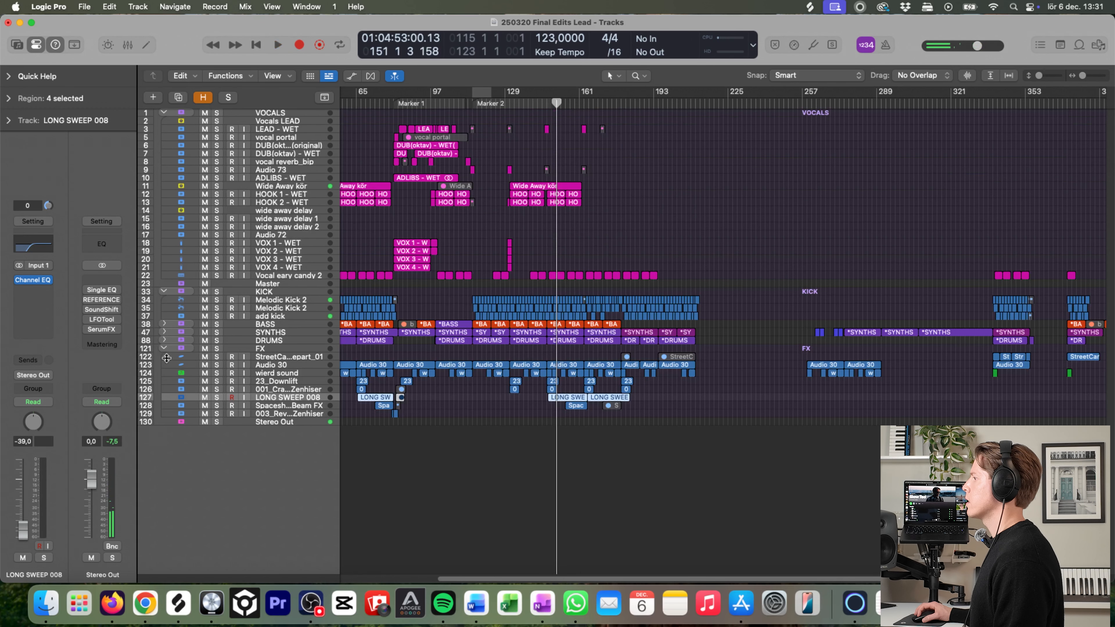
left_click(164, 348)
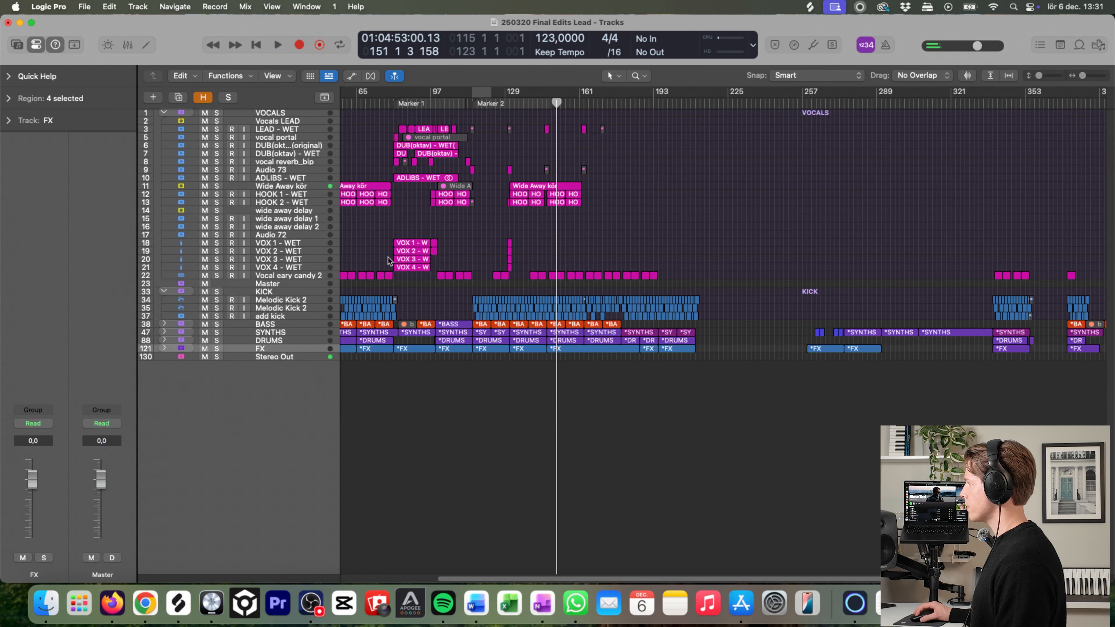
left_click_drag(383, 291, 562, 109)
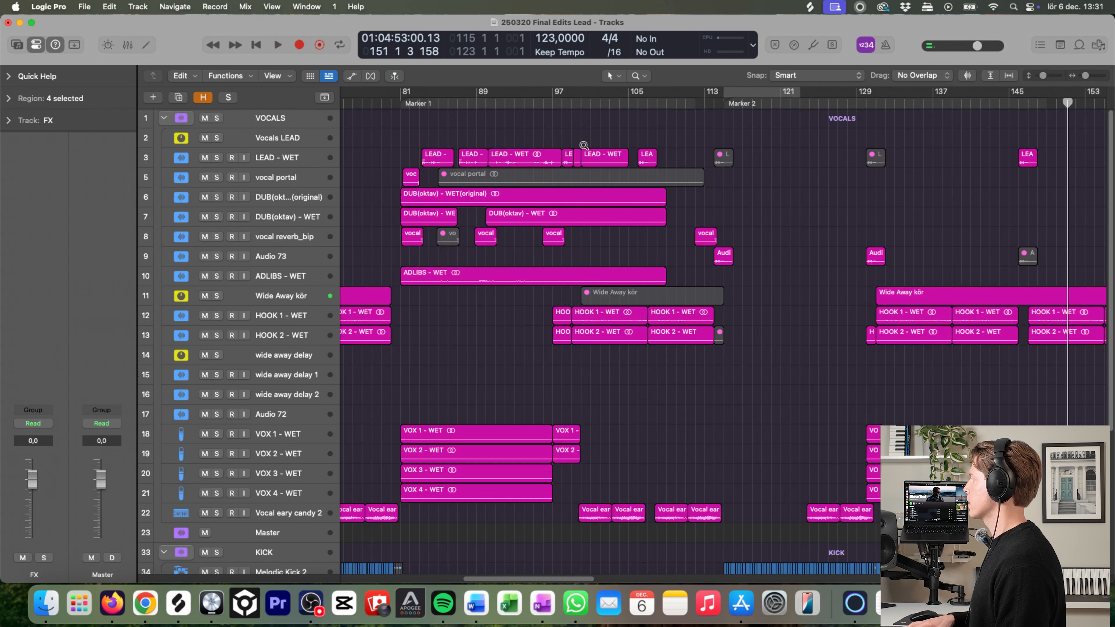
left_click(584, 145)
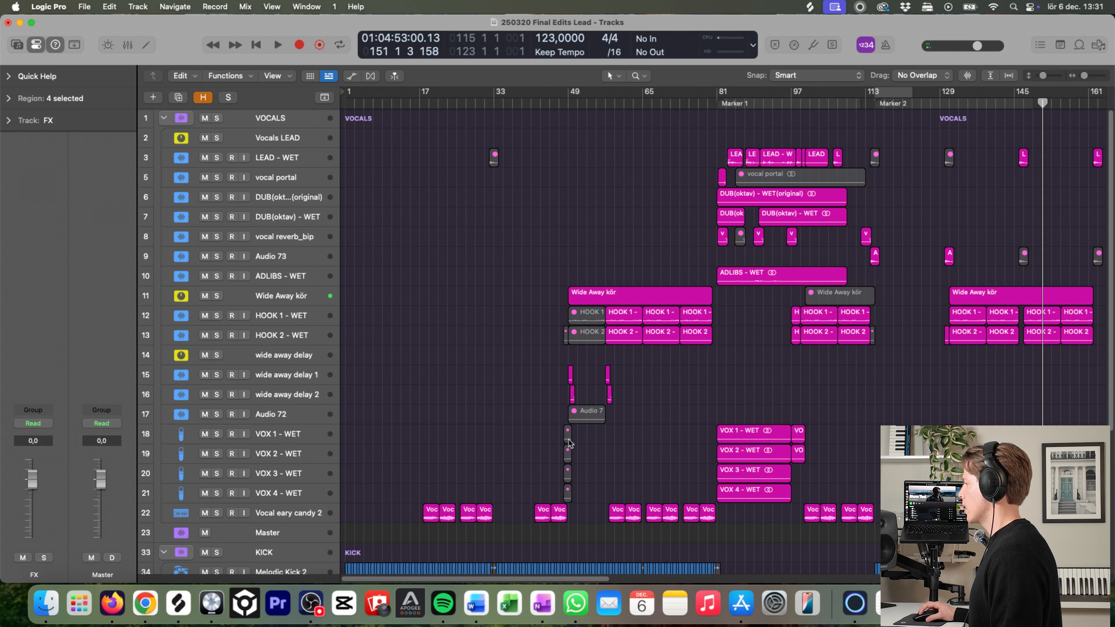
scroll(781, 464, "right", 10)
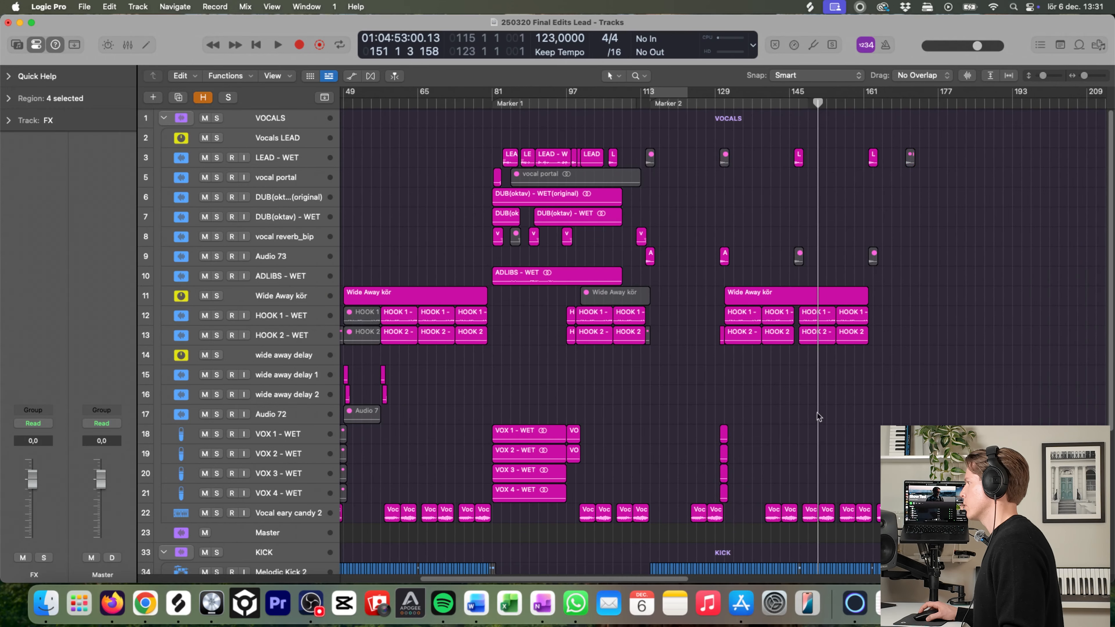
Step: Set a cycle range from bar 129 to 164 and play it with the HOOK 1 - WET and HOOK 2 - WET tracks soloed
scroll(718, 333, "down", 3)
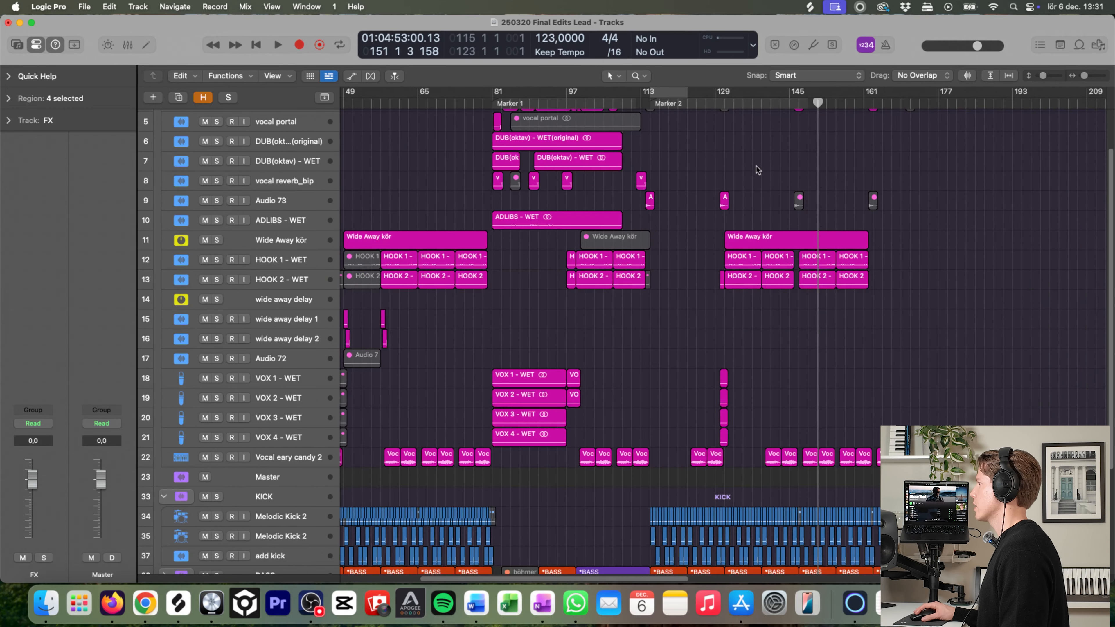
left_click_drag(717, 92, 877, 100)
left_click_drag(640, 346, 958, 219)
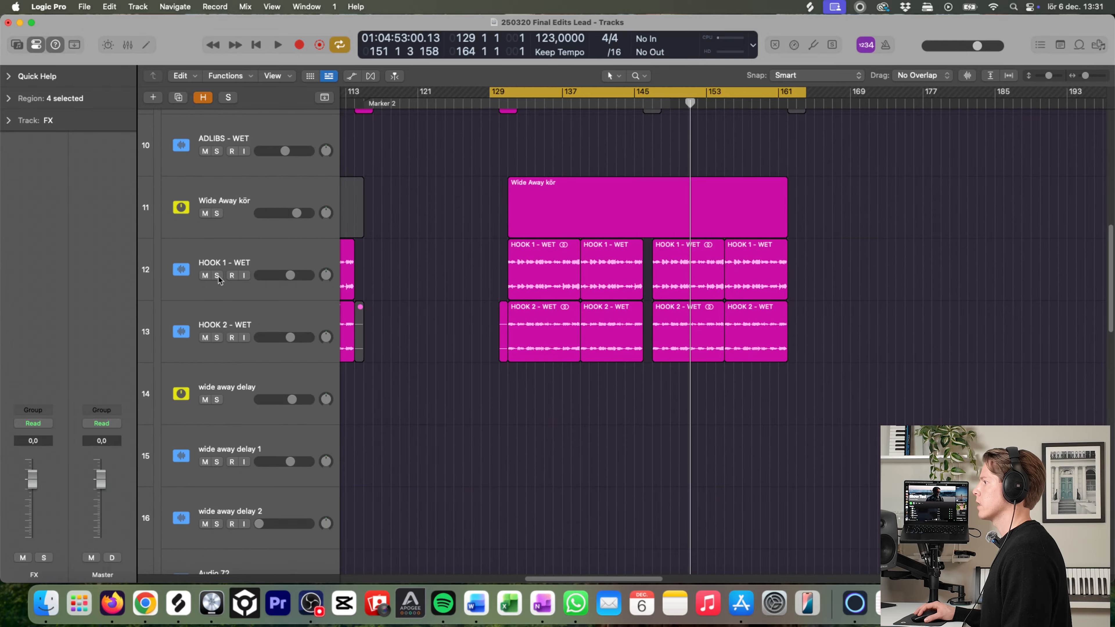
left_click_drag(219, 281, 219, 334)
key("space")
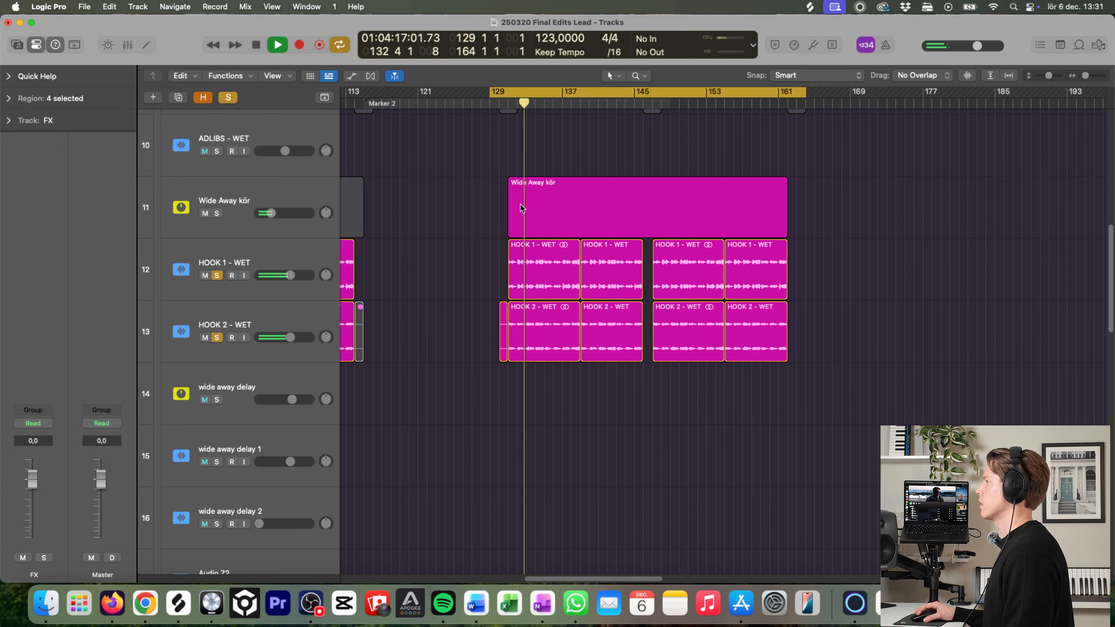
Step: Check the Volume automation of the Wide Away kör track during playback, and hide the automation again
left_click(270, 259)
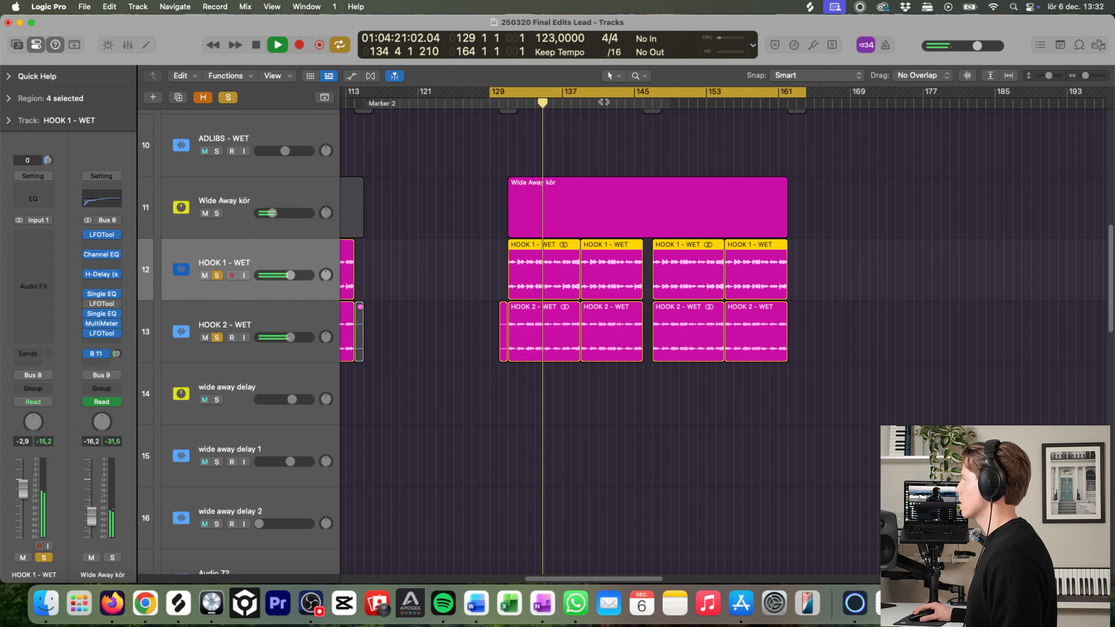
key("a")
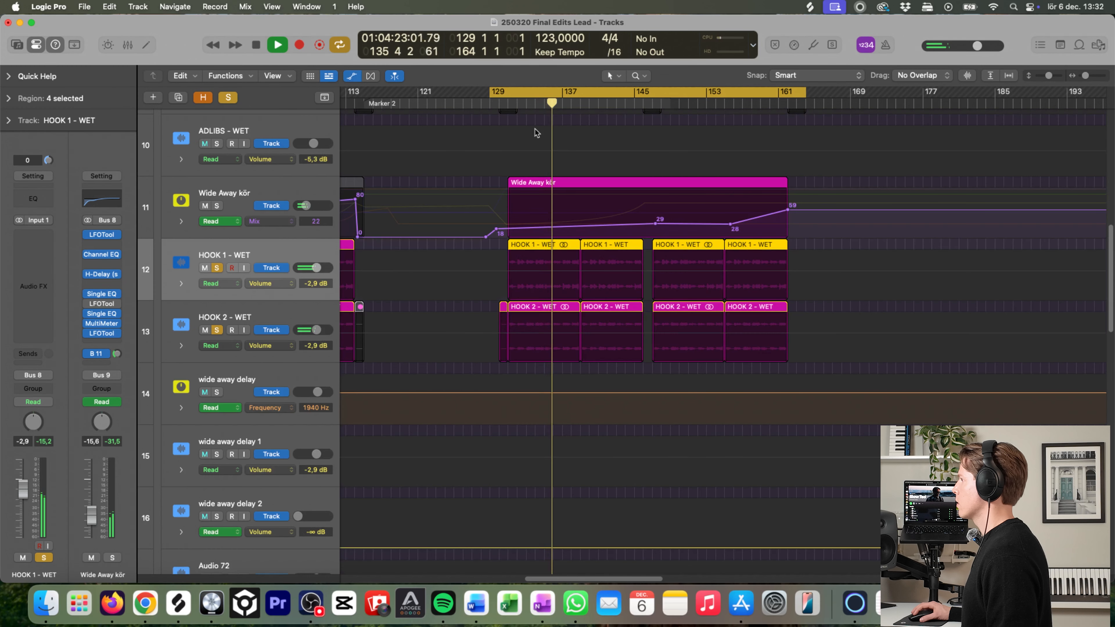
key("a")
left_click(254, 198)
key("a")
left_click(270, 221)
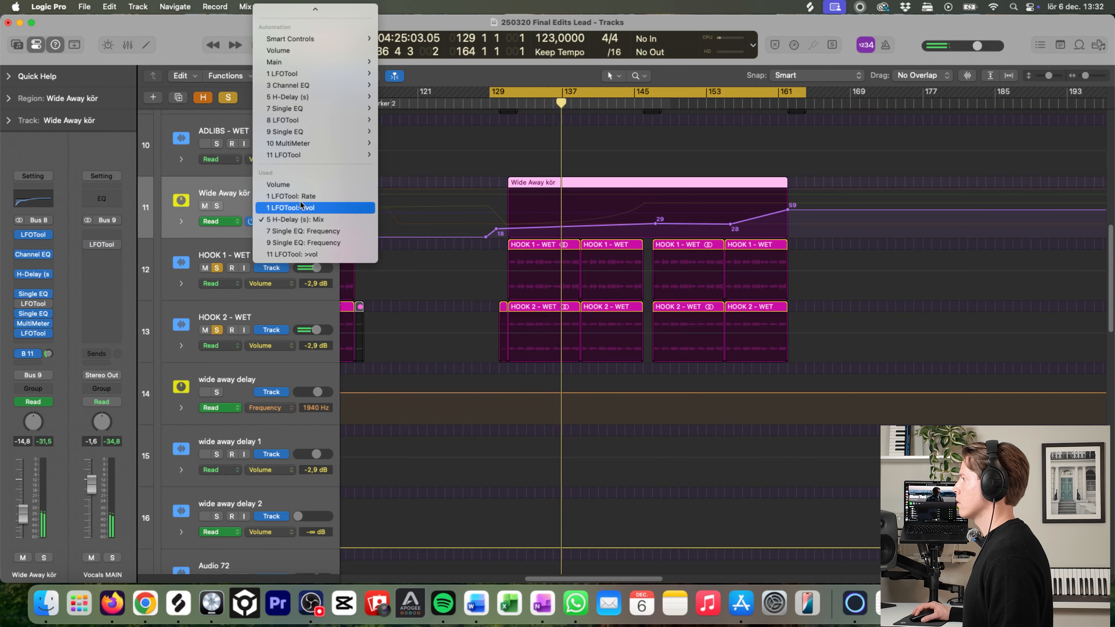
left_click(307, 186)
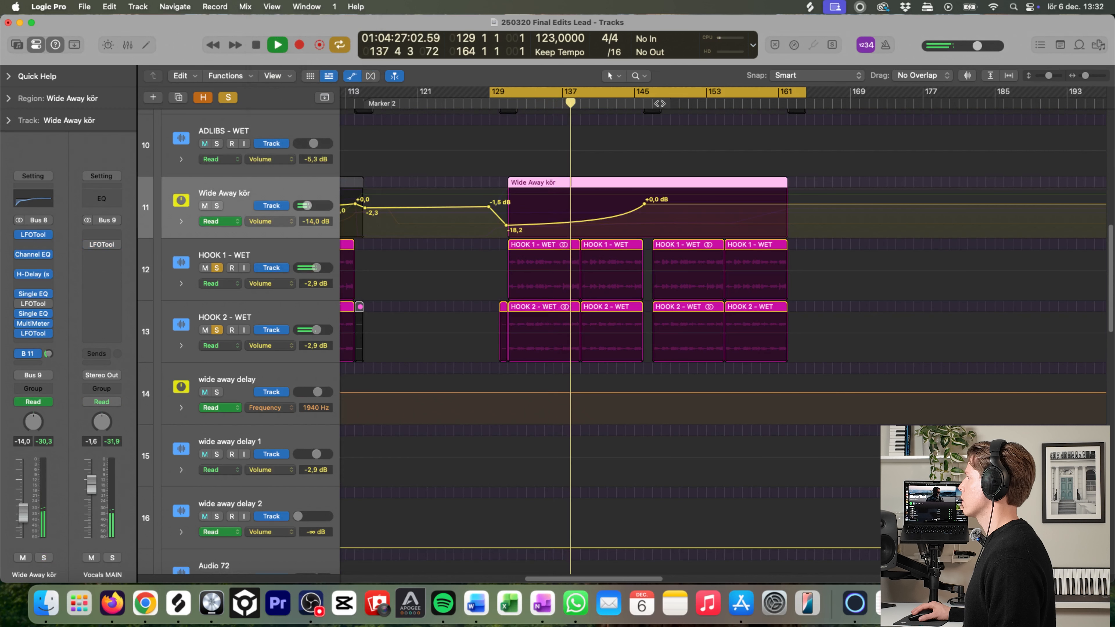
key("a")
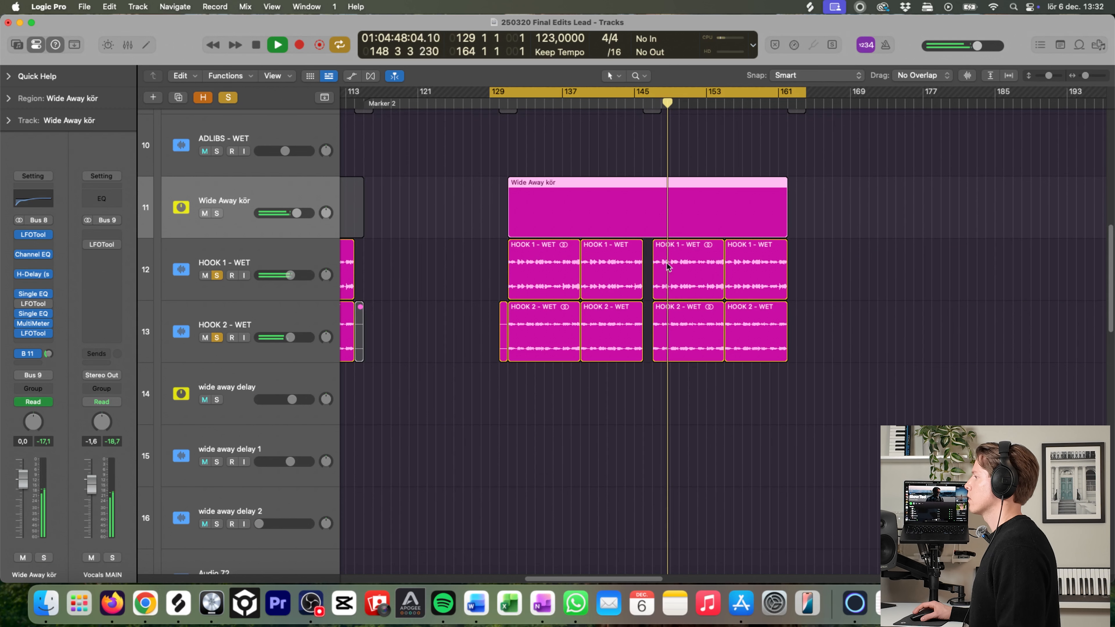
Step: Stop playback, unsolo the HOOK tracks, and compare the channel strips of HOOK 1 - WET, HOOK 2 - WET and Wide Away kör
left_click(251, 256)
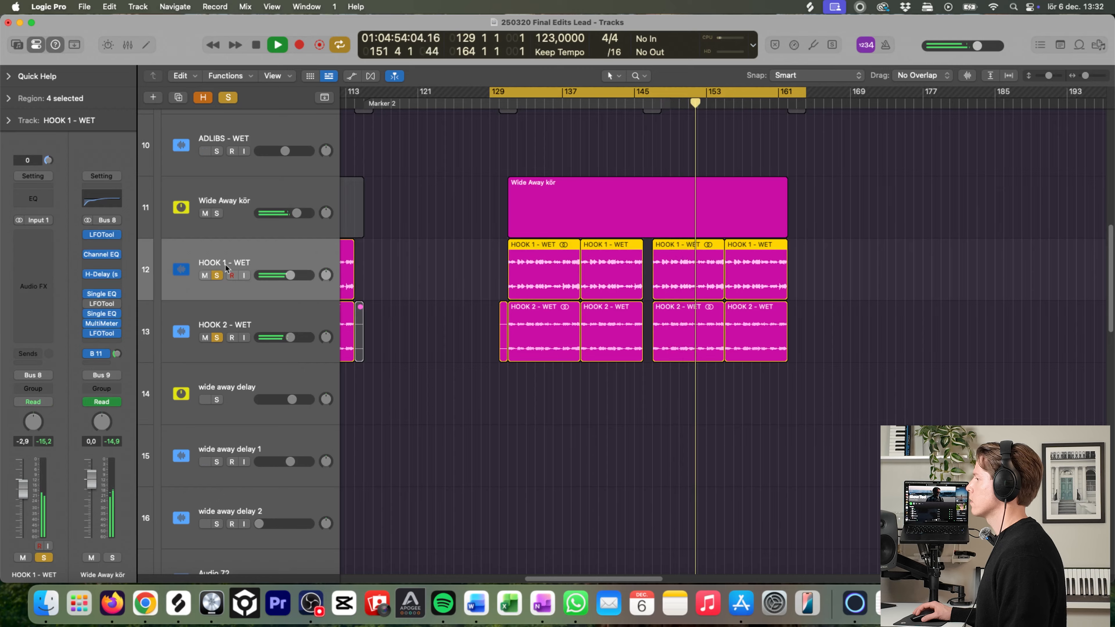
key("space")
left_click(217, 276)
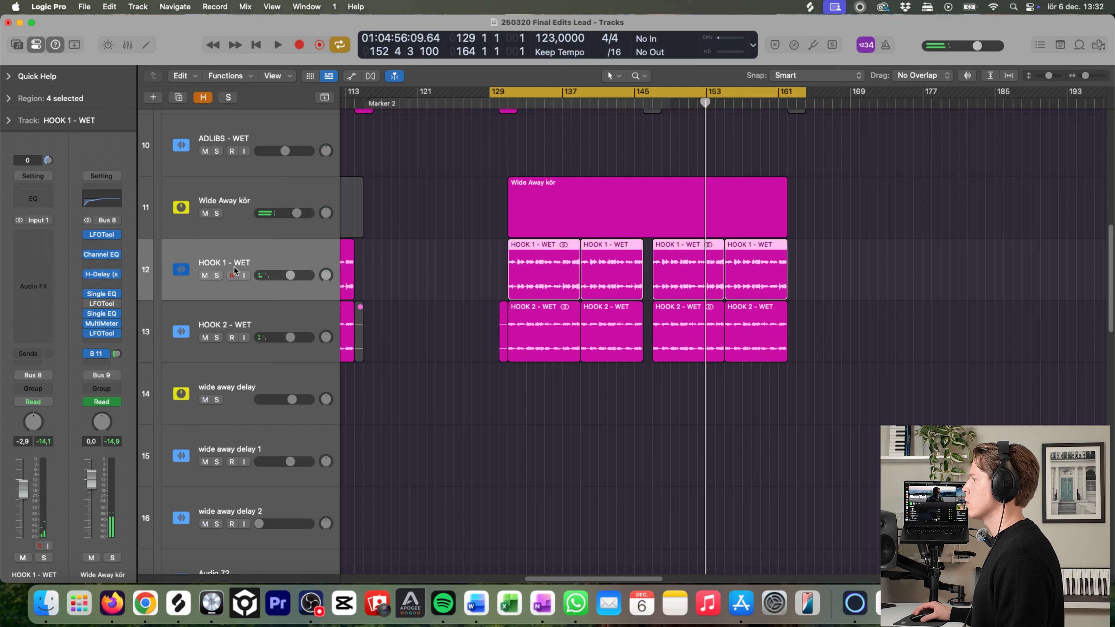
left_click(266, 194)
left_click(276, 259)
left_click(272, 315)
left_click(282, 265)
left_click(276, 315)
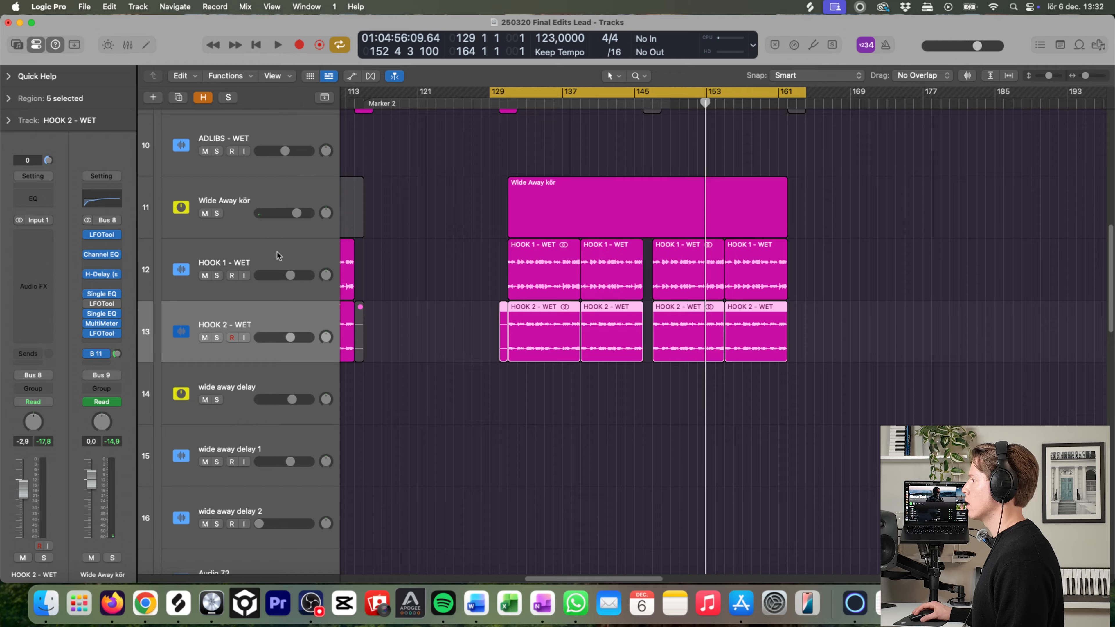
Step: Open the H-Delay plug-in of the Wide Away kör track and play the track soloed from about bar 131
left_click(259, 194)
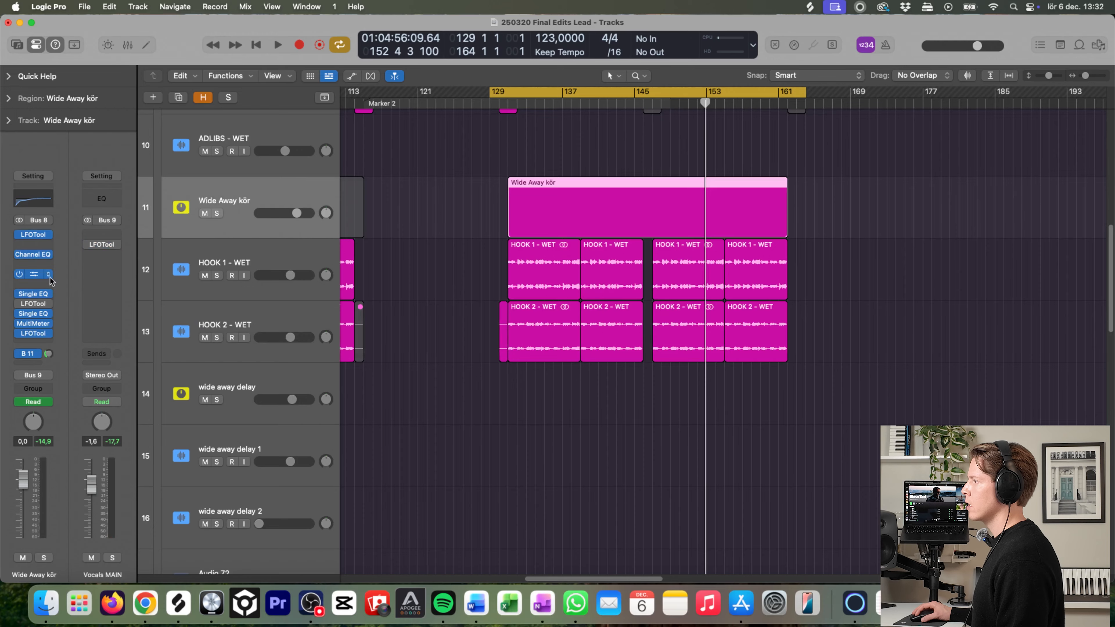
left_click(37, 275)
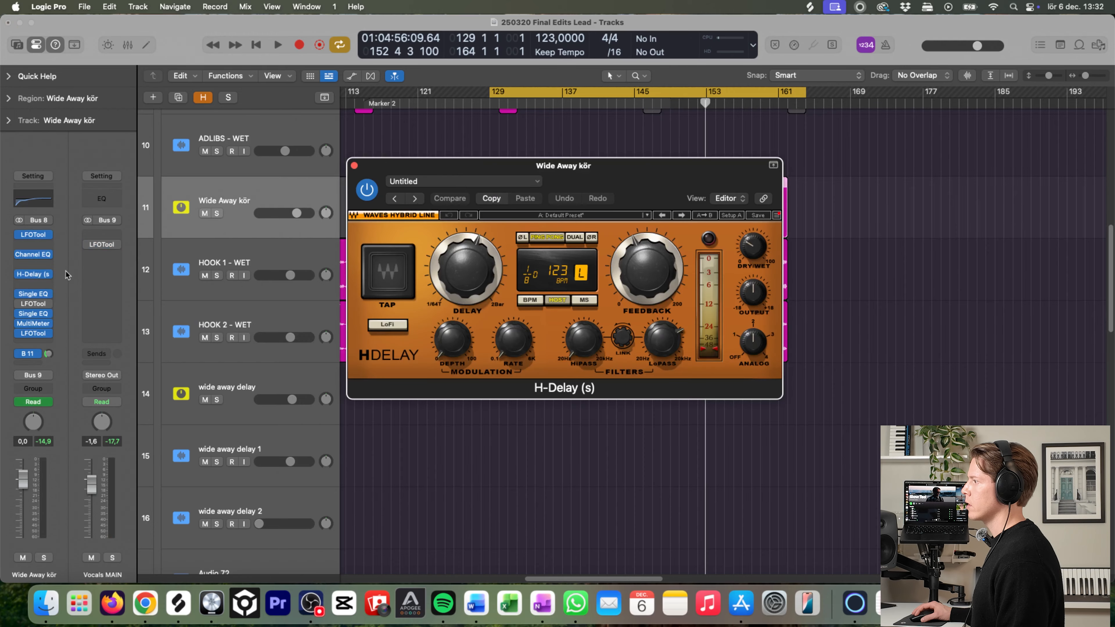
left_click(518, 107)
key("space")
left_click(216, 213)
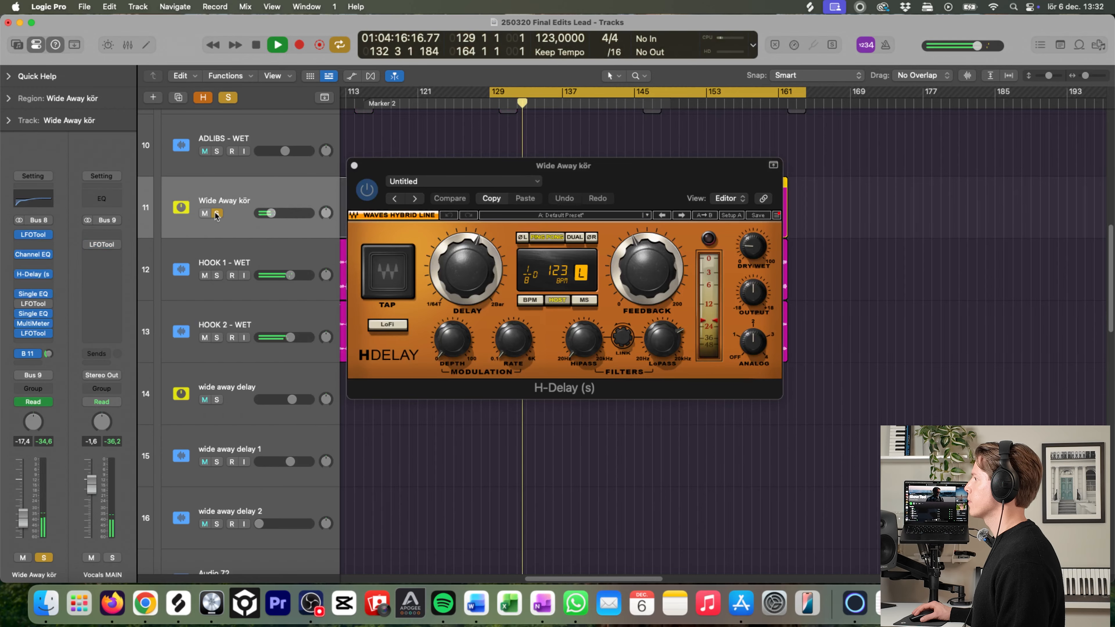
Step: Show the H-Delay Mix automation of the Wide Away kör track beside the plug-in window and listen on from about bar 154
key("a")
left_click_drag(454, 169, 507, 282)
left_click(269, 221)
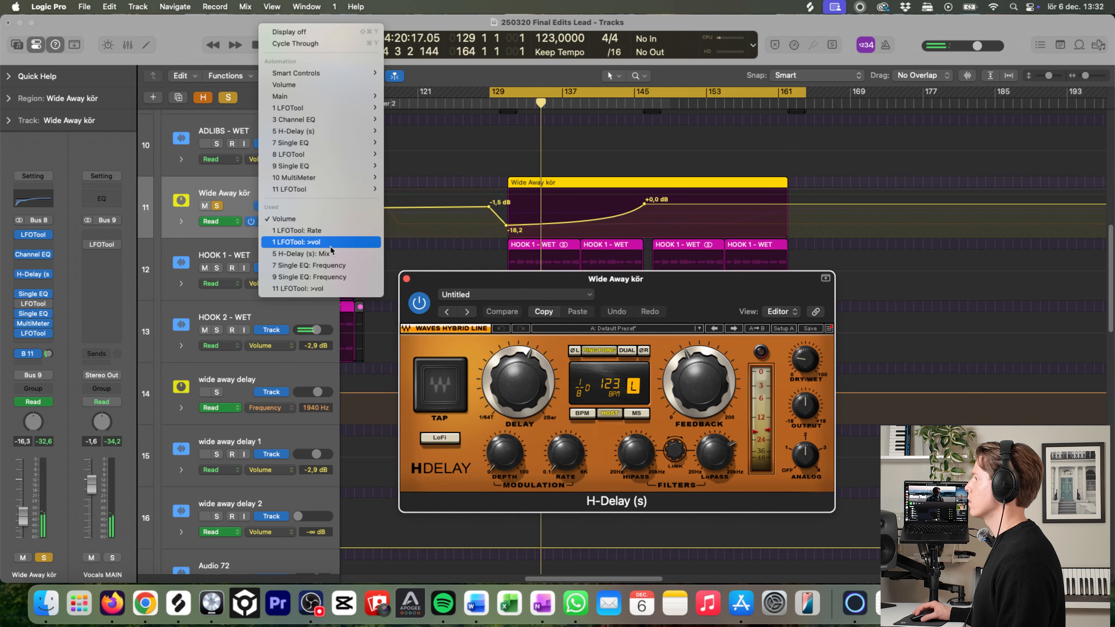
left_click(307, 253)
left_click(723, 105)
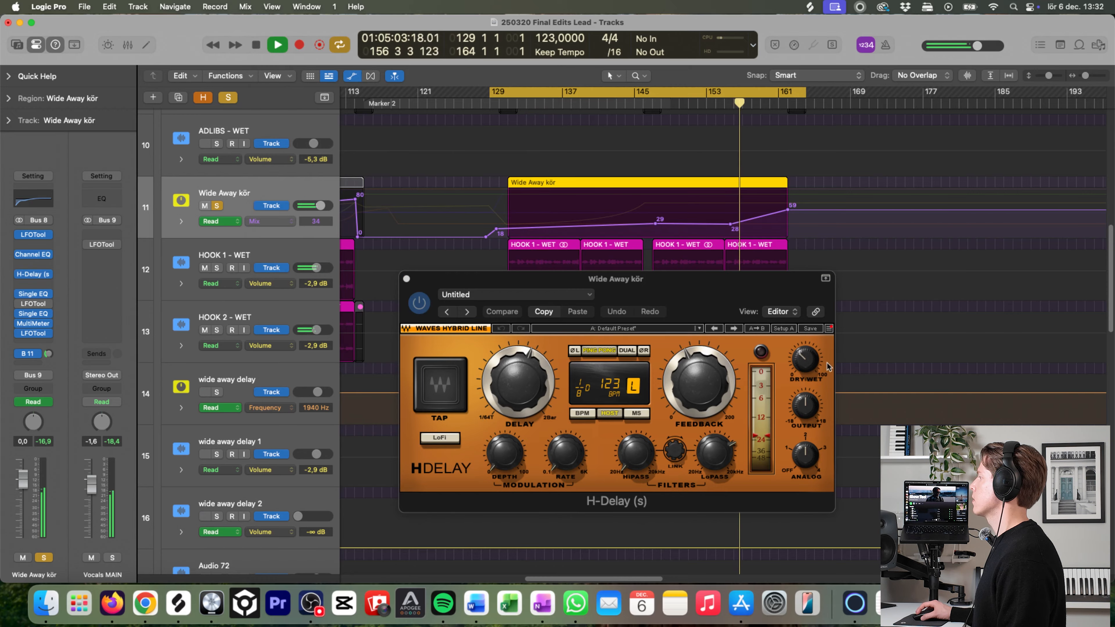
key("c")
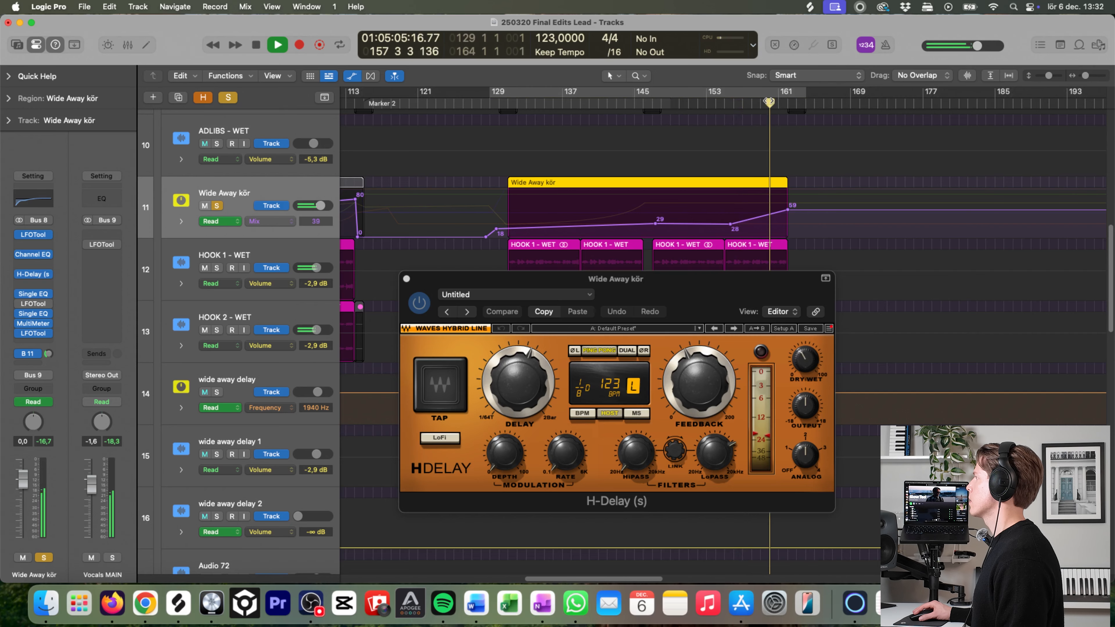
key("c")
Step: Stop playback, close the H-Delay window, and clear the Wide Away kör solo and the automation view
key("space")
left_click(406, 278)
key("s")
key("a")
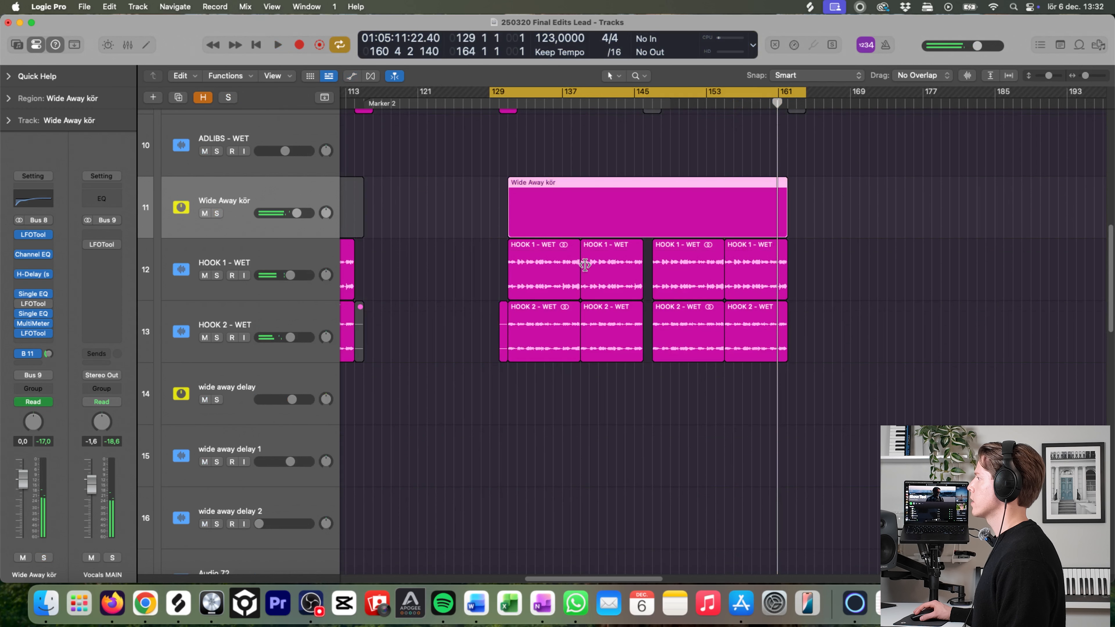
Step: Turn off the cycle range and place the playhead at bar 81, where Marker 1 begins
left_click(641, 277, "ctrl+alt")
left_click(701, 277)
scroll(720, 321, "up", 3)
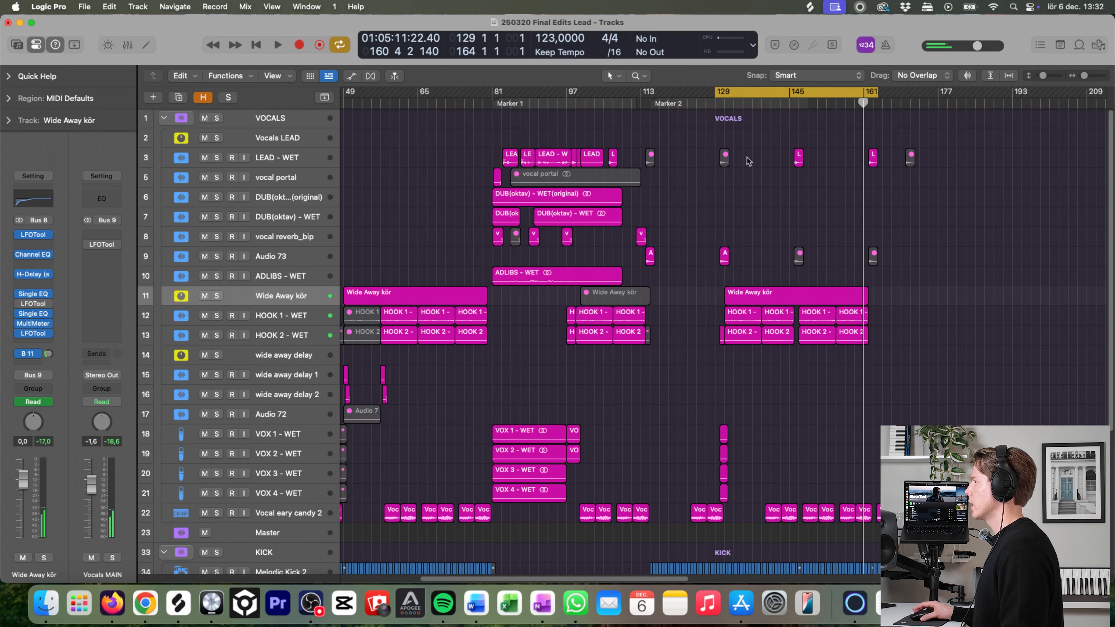
left_click(757, 89)
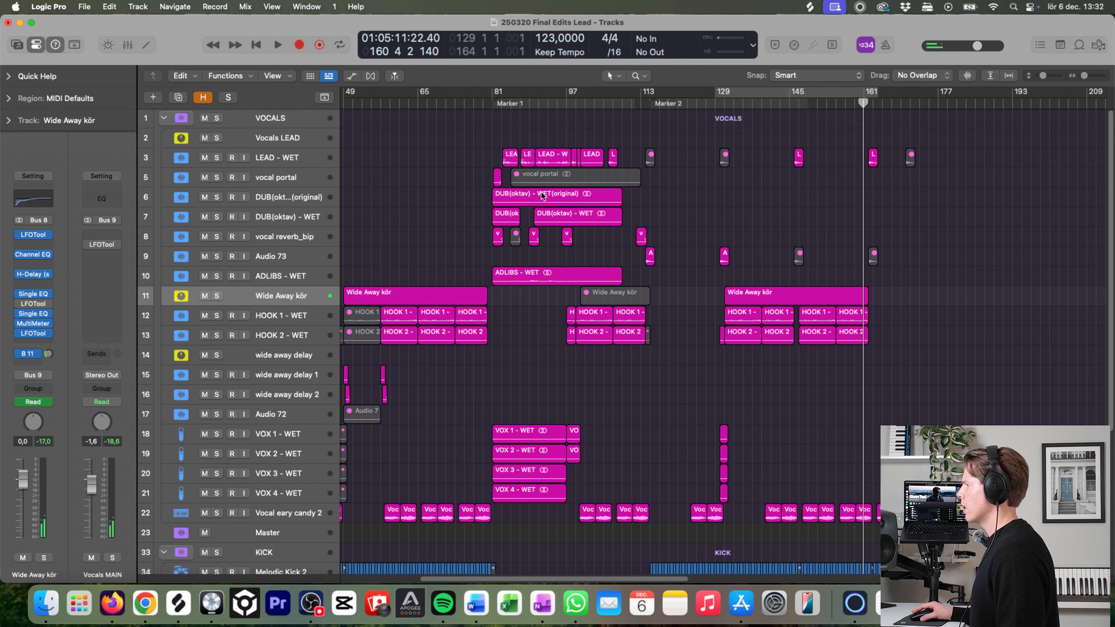
left_click(491, 102)
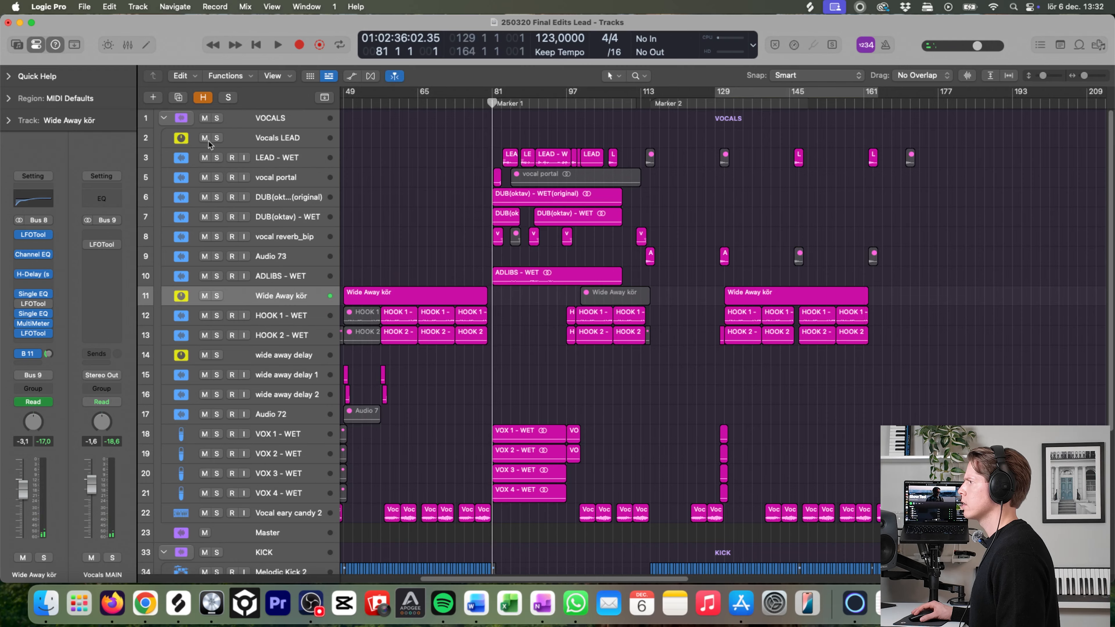
left_click(217, 138)
left_click(217, 139)
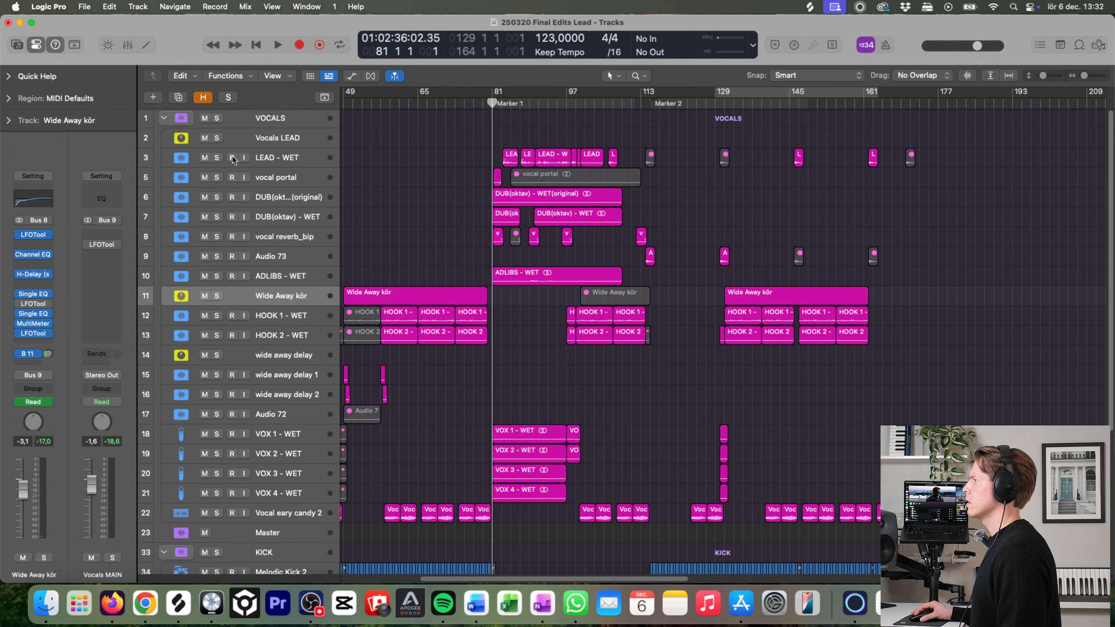
Step: Look through the channel strips of the vocal tracks from LEAD - WET down to ADLIBS - WET and Wide Away kör
left_click(271, 162)
left_click(291, 178)
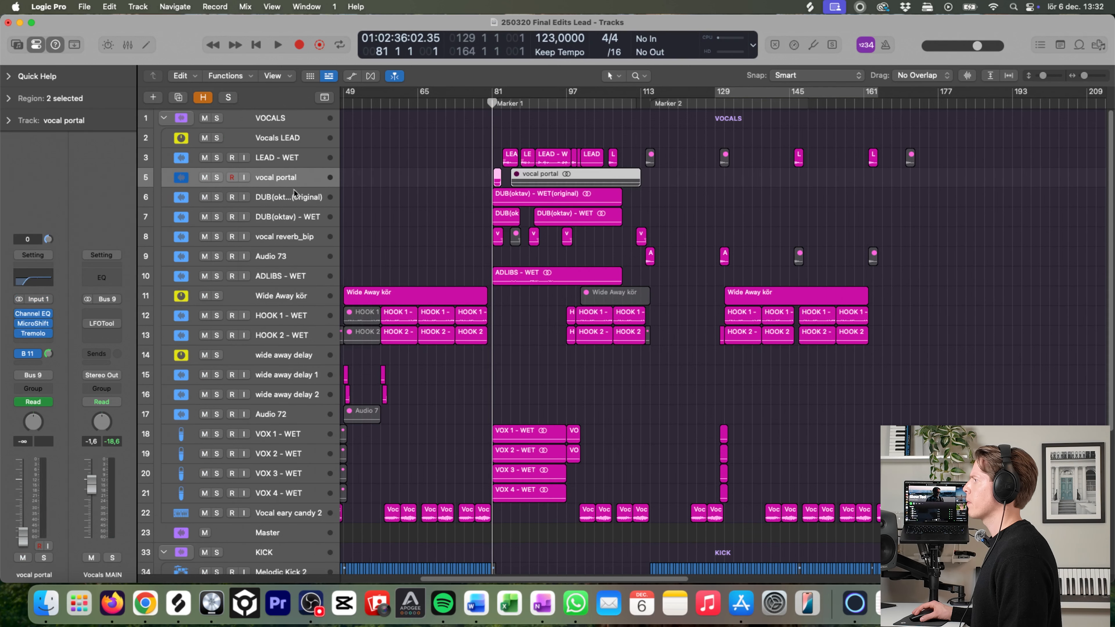
left_click(295, 201)
left_click(293, 218)
left_click(289, 237)
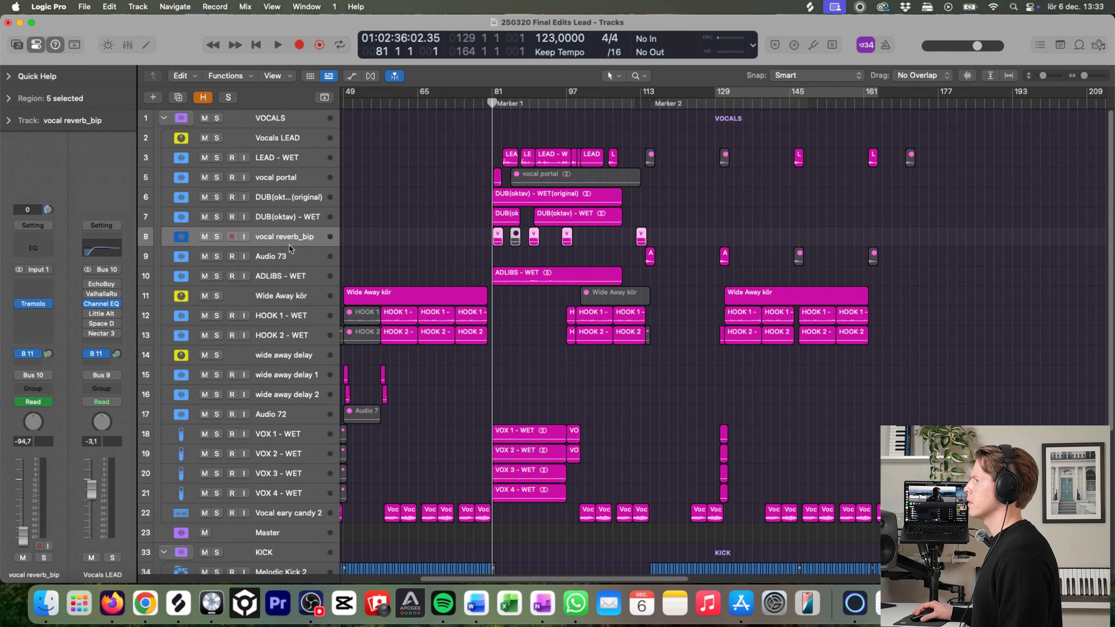
left_click(284, 259)
left_click(281, 278)
left_click(300, 297)
left_click(304, 280)
Step: Solo the tracks from LEAD - WET to Audio 73 and play them from bar 81, focusing on the lead vocal regions
left_click_drag(217, 158, 218, 264)
left_click_drag(489, 102, 487, 102)
key("space")
left_click_drag(488, 237, 715, 180)
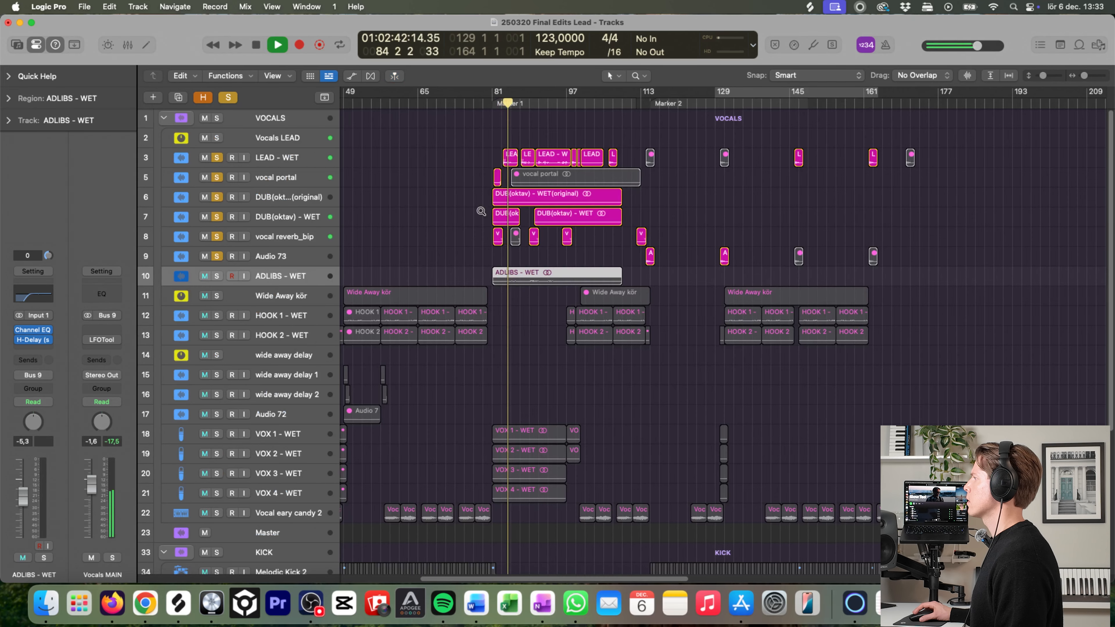
left_click_drag(451, 224, 724, 112)
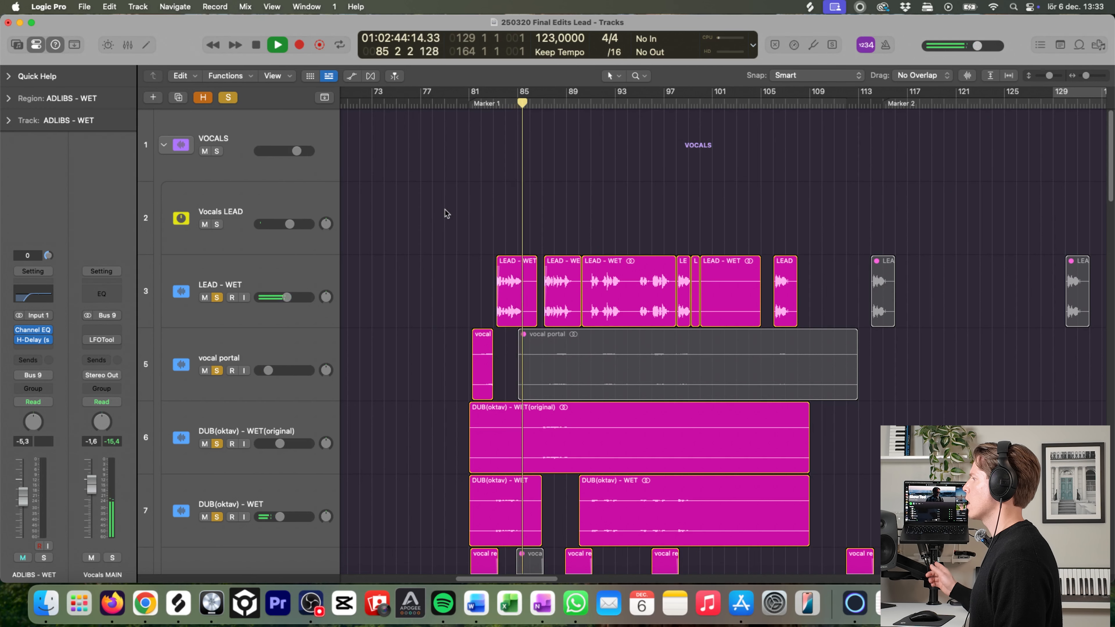
Step: Pause playback, solo the whole VOCALS stack, and resume playback
key("space")
left_click(217, 151)
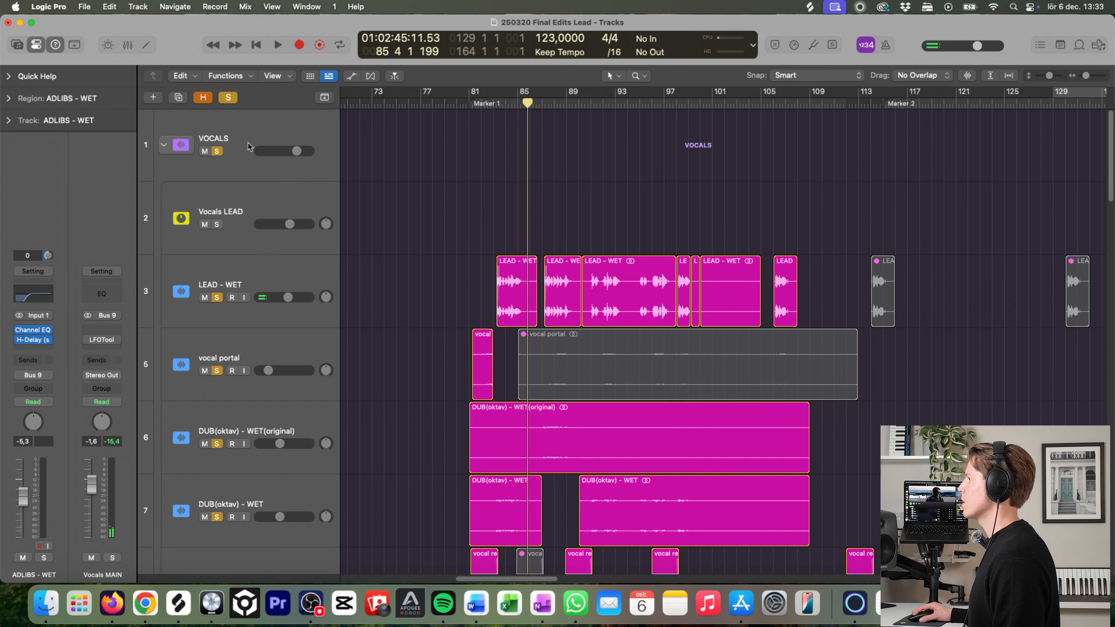
key("space")
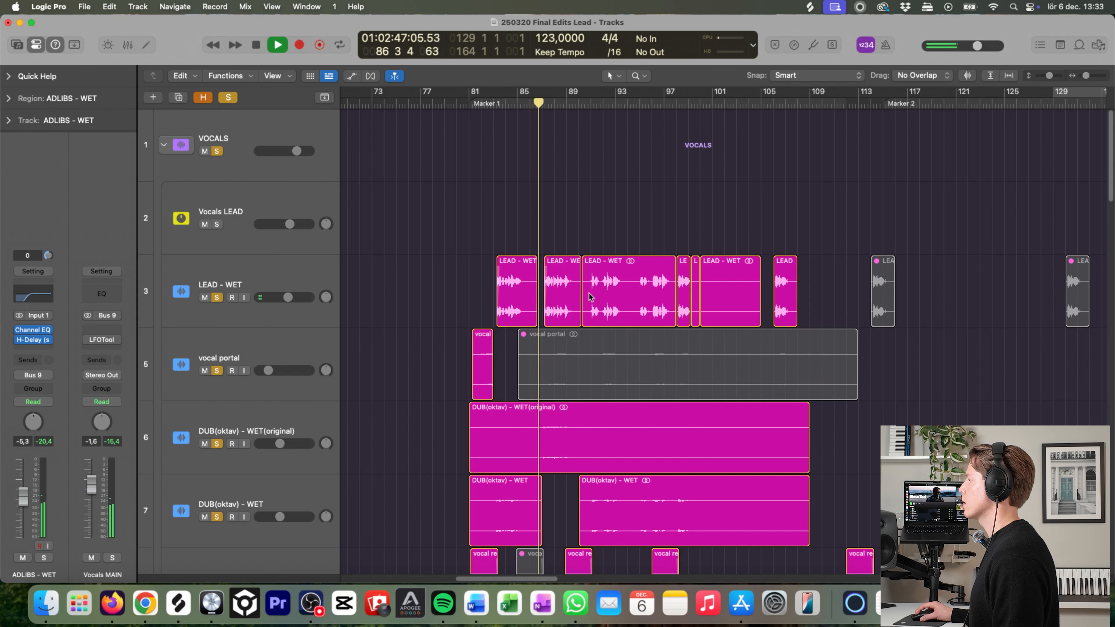
Step: Examine the VOX 1 to VOX 4 regions after Marker 1 while the vocals play, and return to the full track overview
left_click(548, 293, "ctrl+alt")
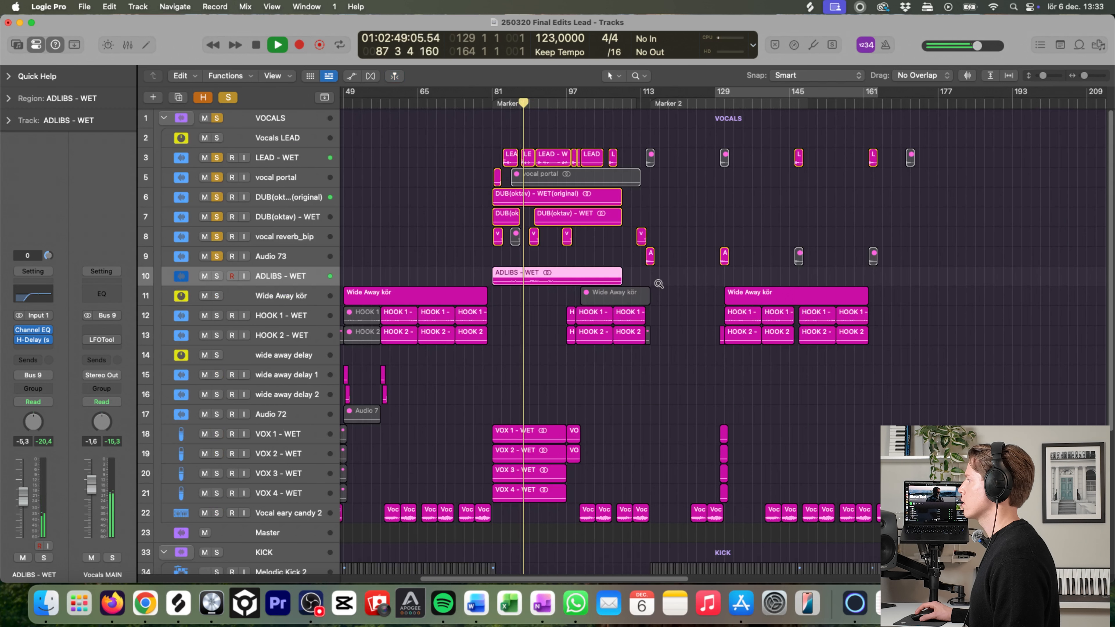
left_click(271, 454)
left_click_drag(469, 378, 731, 516)
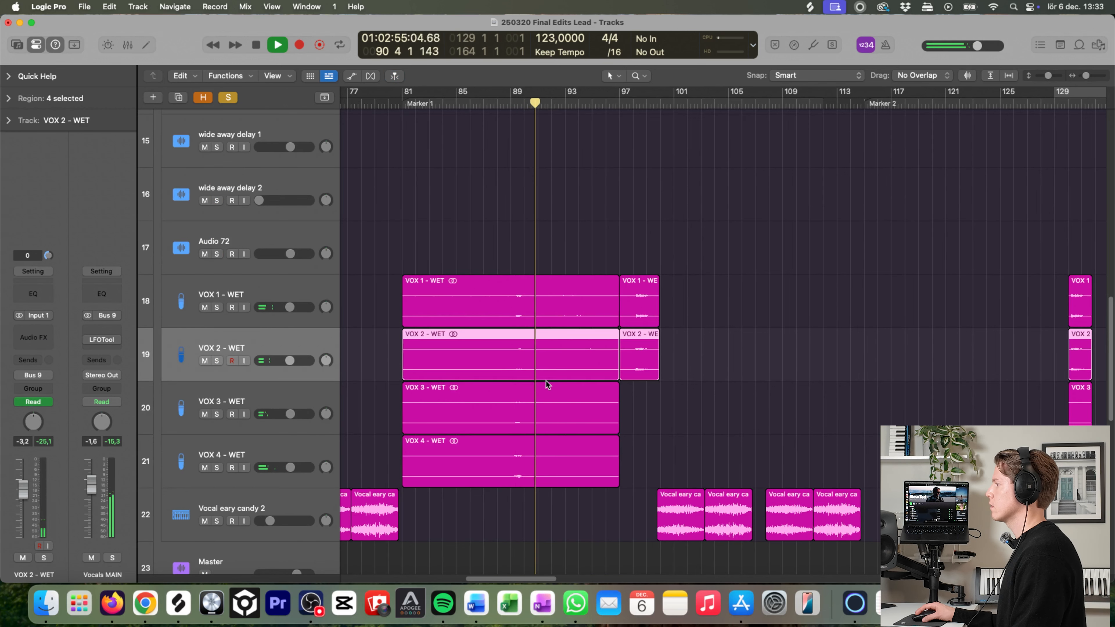
left_click(560, 383, "ctrl+alt")
left_click(592, 378, "ctrl+alt")
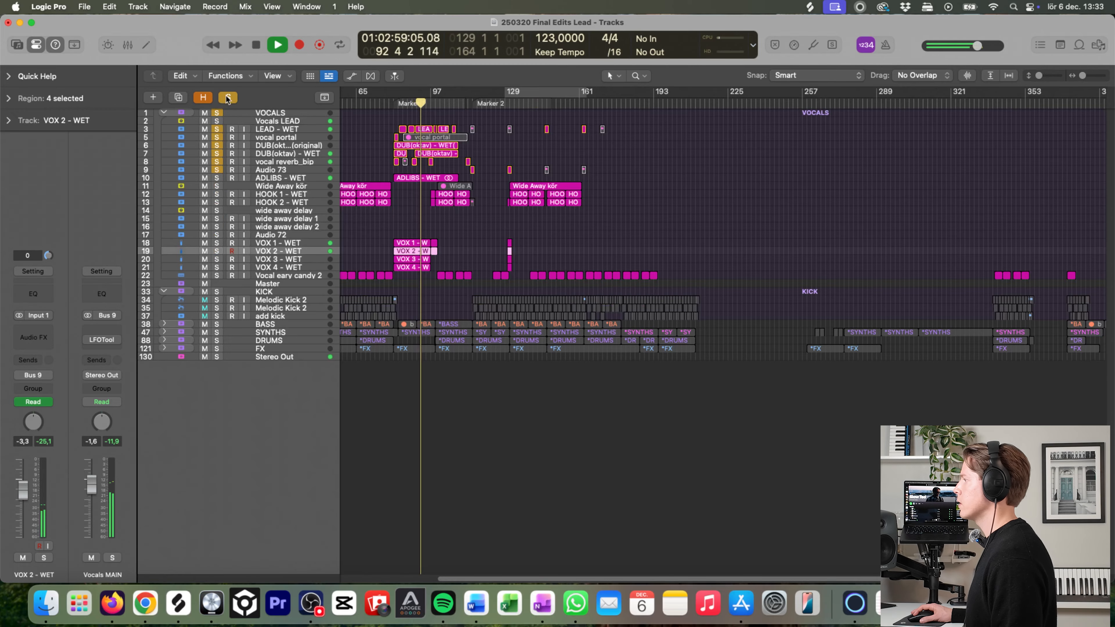
Step: Stop playback and inspect the channel strips of the DUB, VOX, vocal reverb_bip and Audio 73 tracks
left_click(301, 154)
key("space")
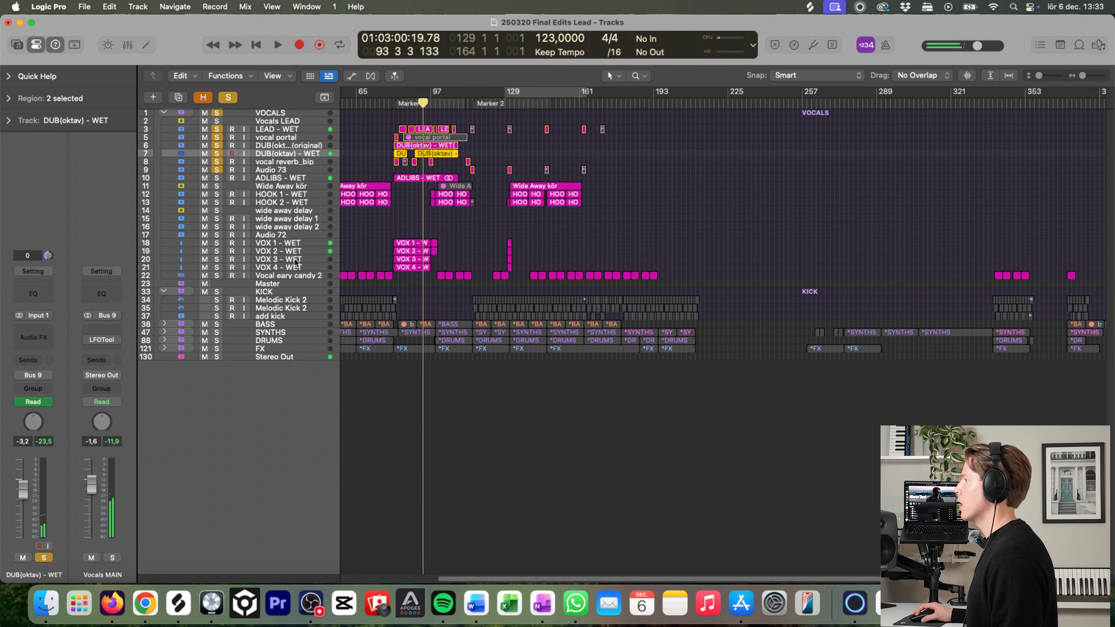
left_click(299, 258)
left_click(299, 243)
left_click(303, 235)
left_click(297, 148)
left_click(295, 162)
left_click(292, 171)
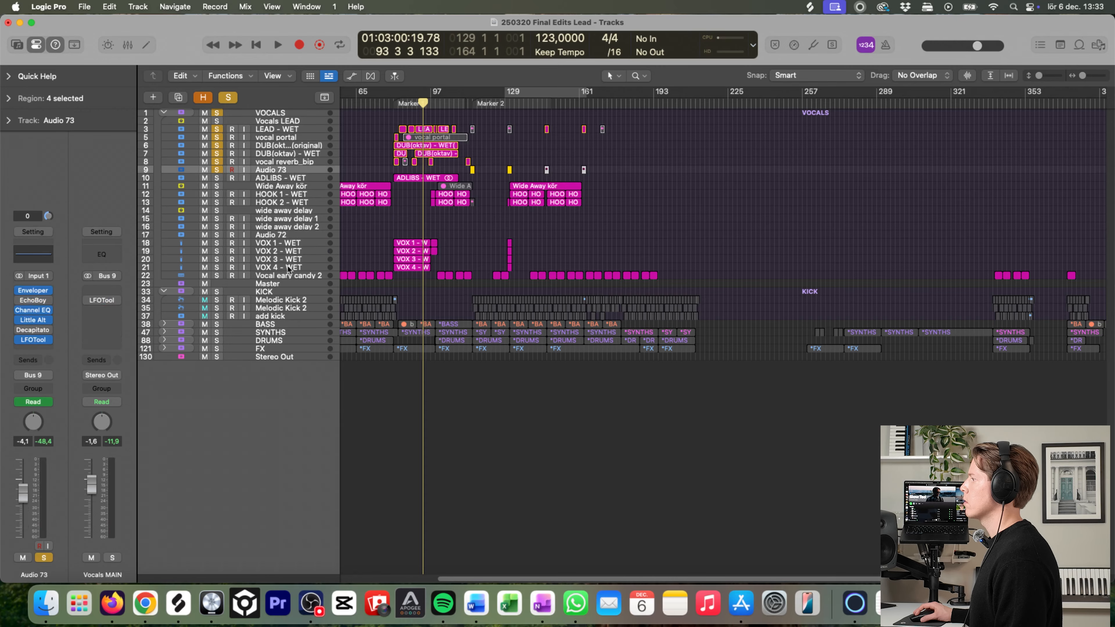
Step: Select the VOX 3 - WET track and open the last LFOTool plug-in on its Wide Away kör bus
left_click(293, 259)
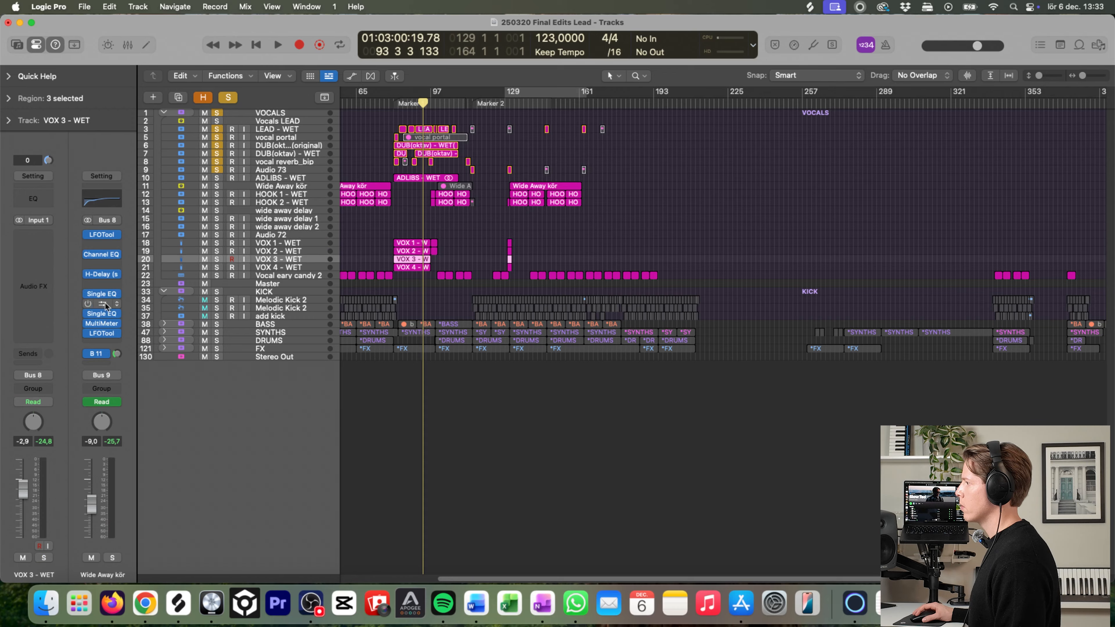
left_click(106, 335)
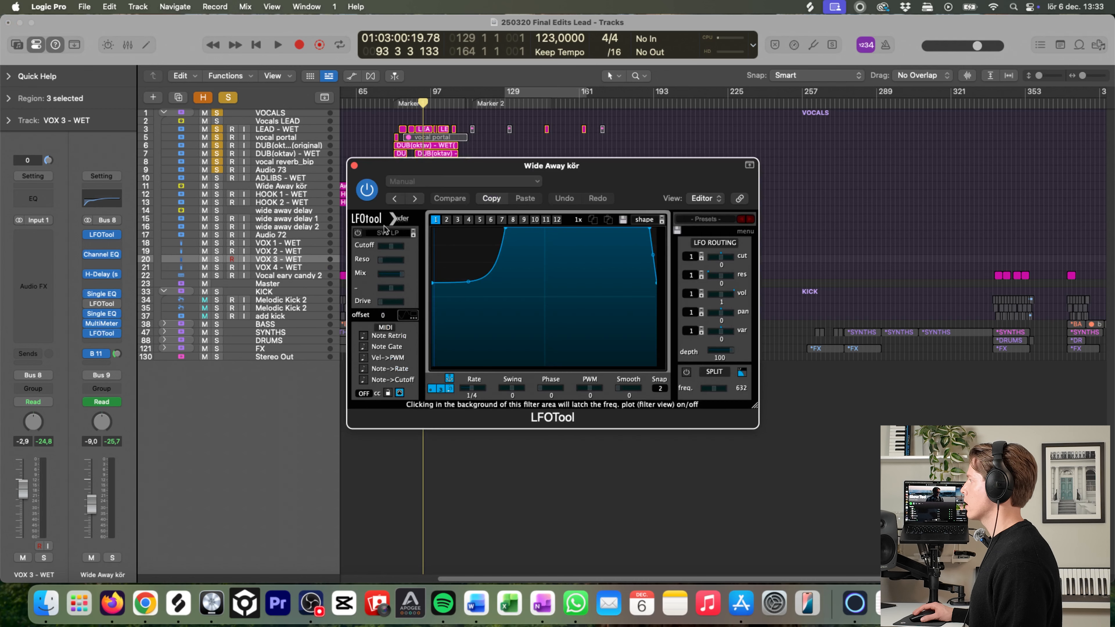
Step: Clear the solos on the LEAD to Audio 73 vocal tracks and play the full mix from just before bar 97
left_click(355, 166)
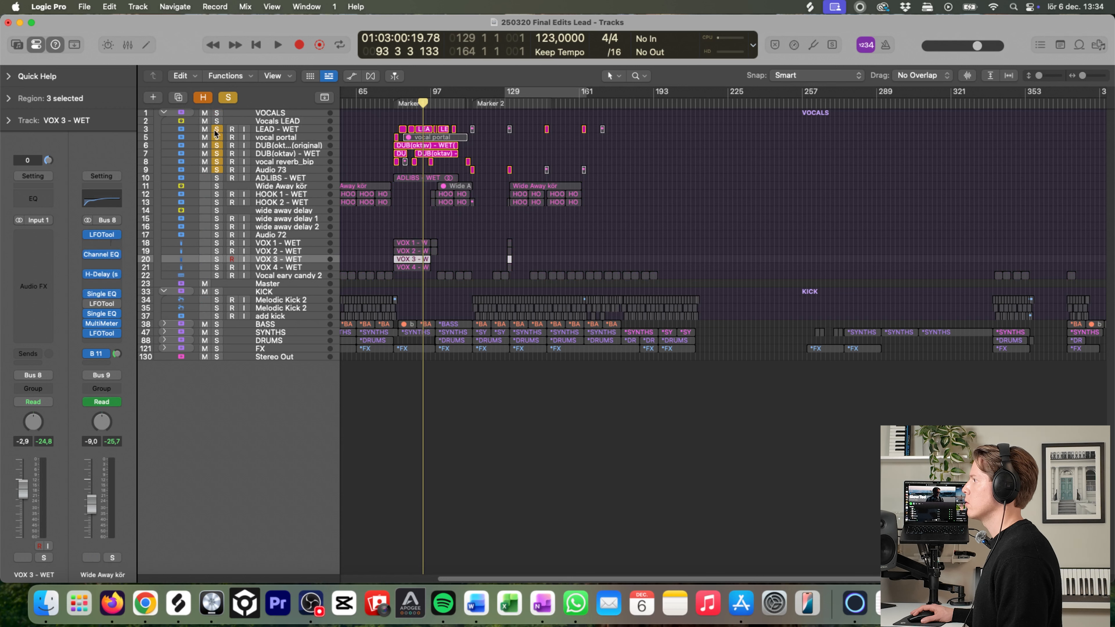
left_click_drag(216, 133, 221, 172)
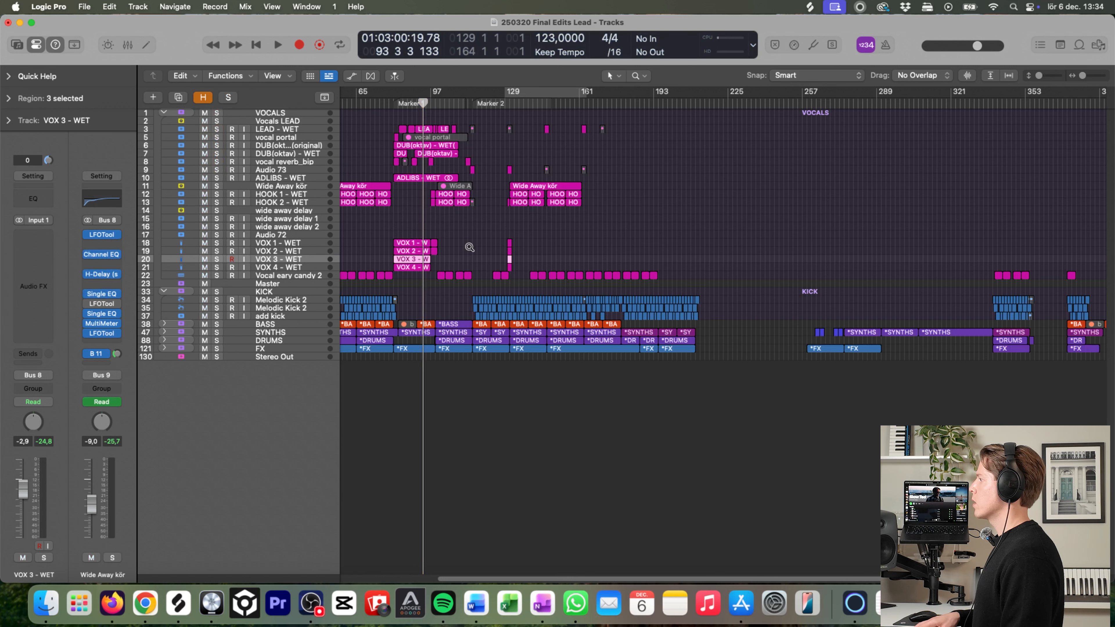
scroll(470, 247, "up", 10)
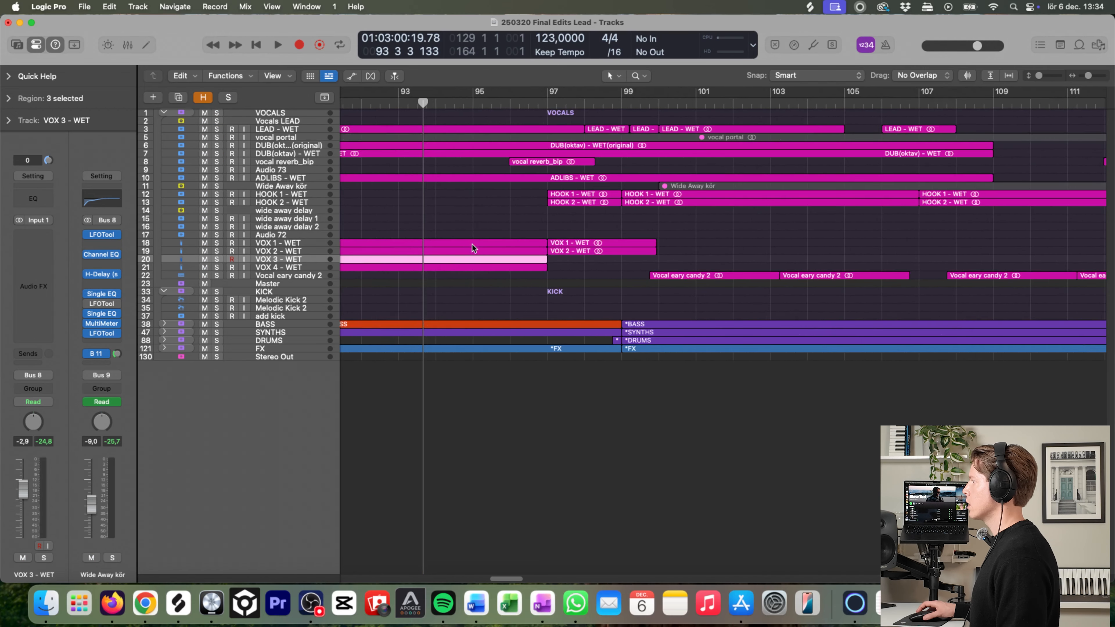
left_click(540, 102)
key("space")
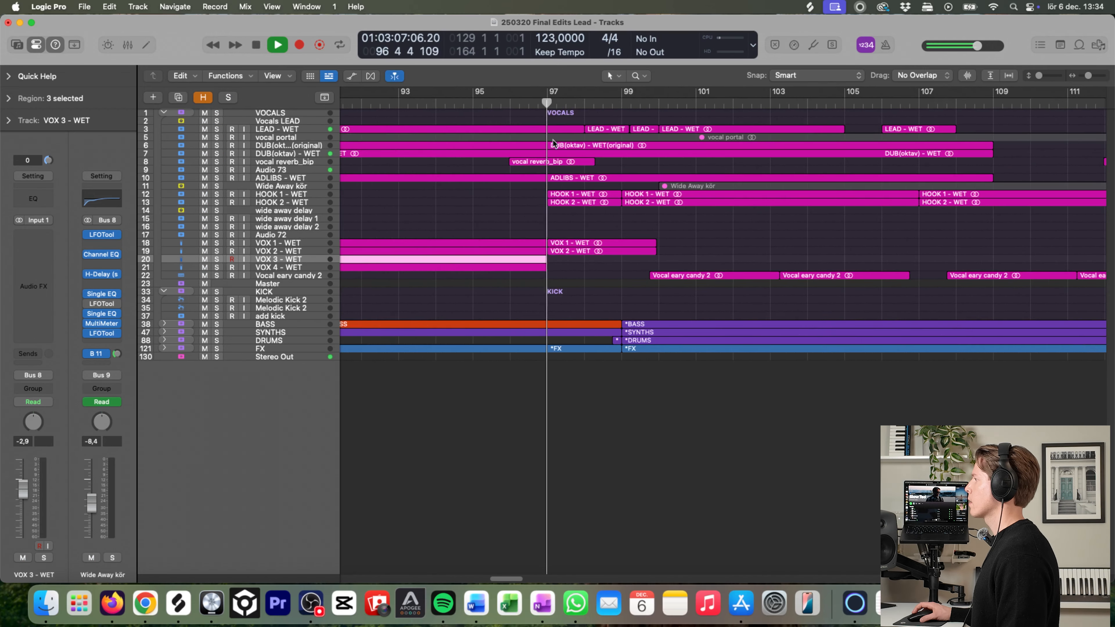
Step: Solo the Wide Away kör bus during playback and check the last LFOTool in its plug-in chain
scroll(674, 247, "down", 10)
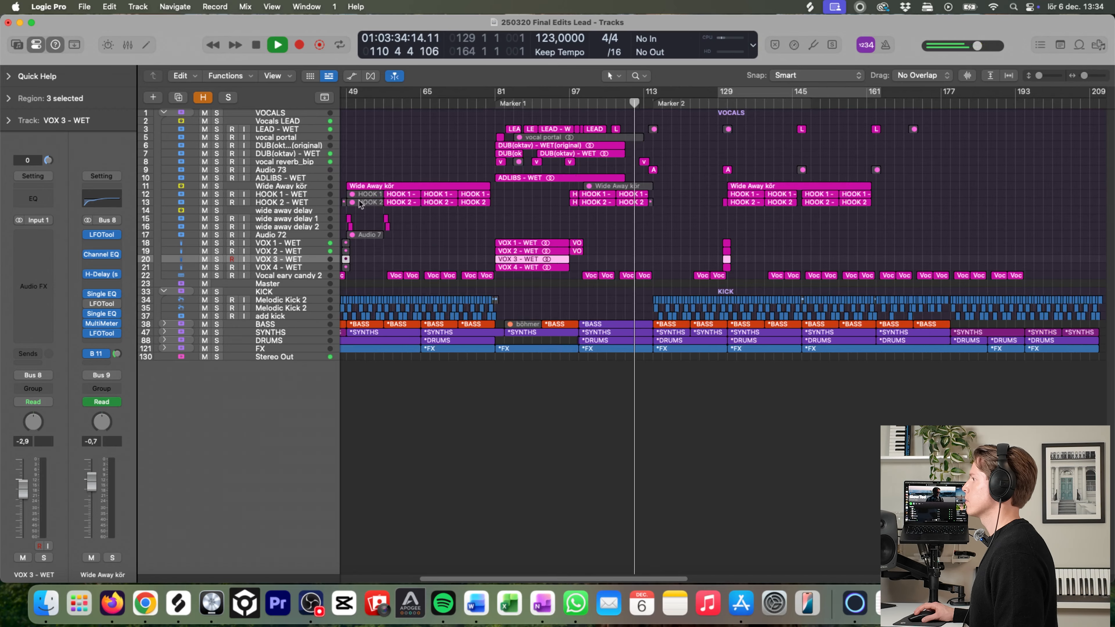
left_click(208, 188)
left_click(217, 186)
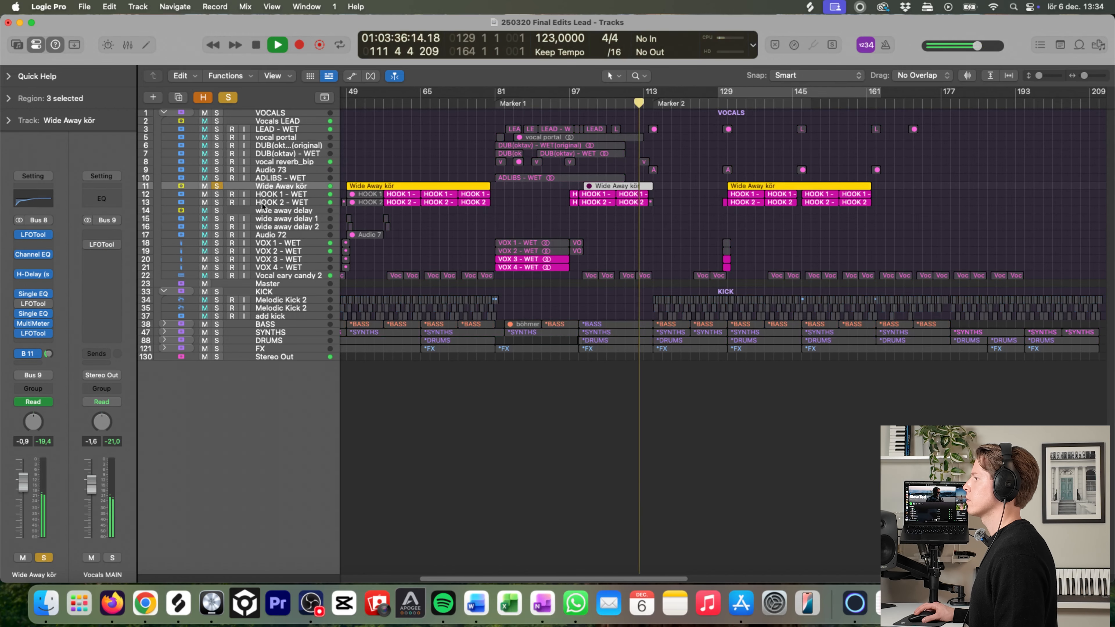
left_click(33, 333)
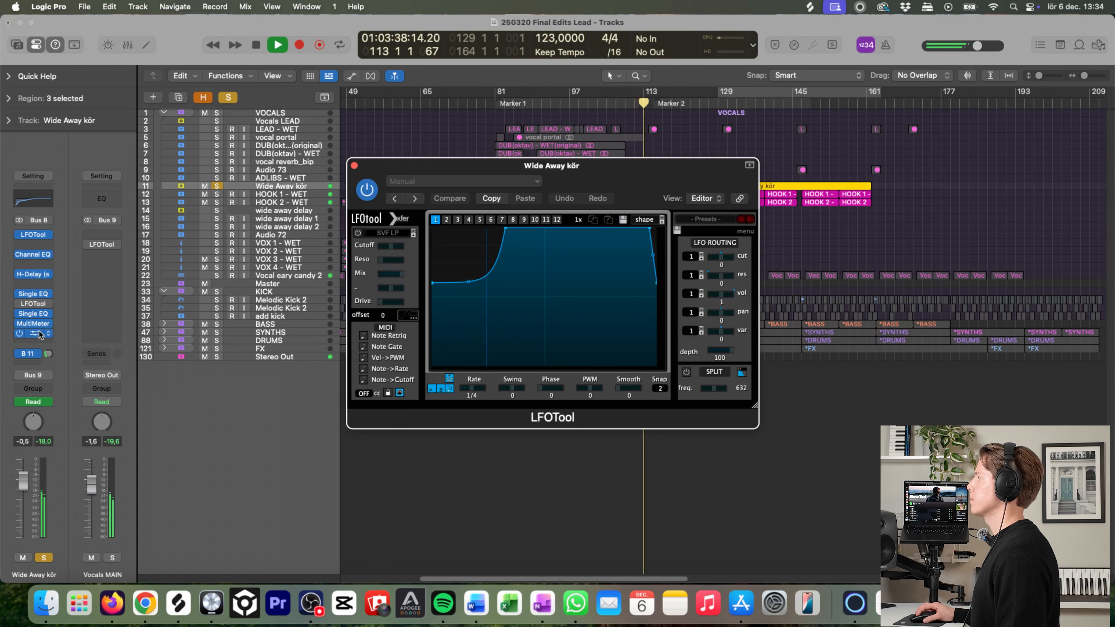
left_click(354, 165)
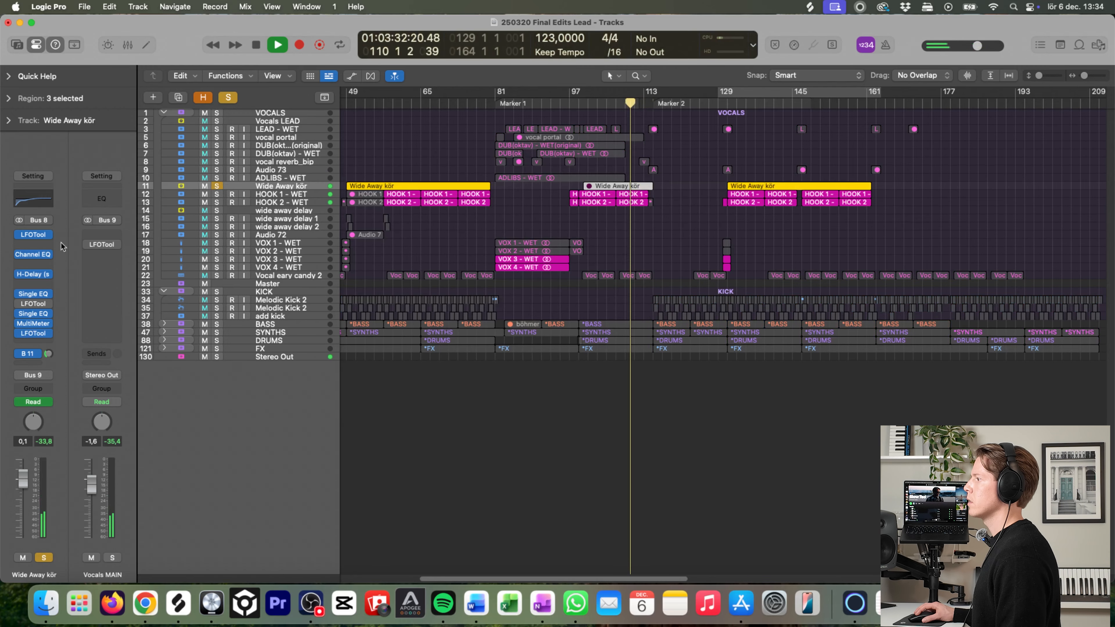
Step: Examine the volume amount and rate in the Wide Away kör bus's first LFOTool through the build-up, ending with playback stopped
left_click(33, 235)
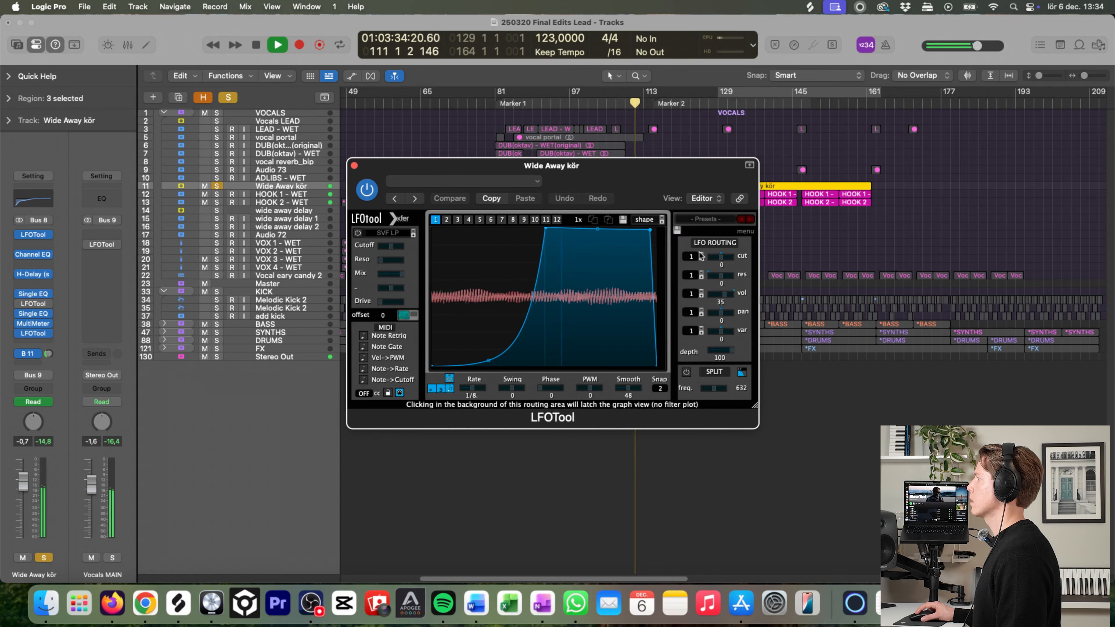
left_click_drag(729, 293, 734, 298)
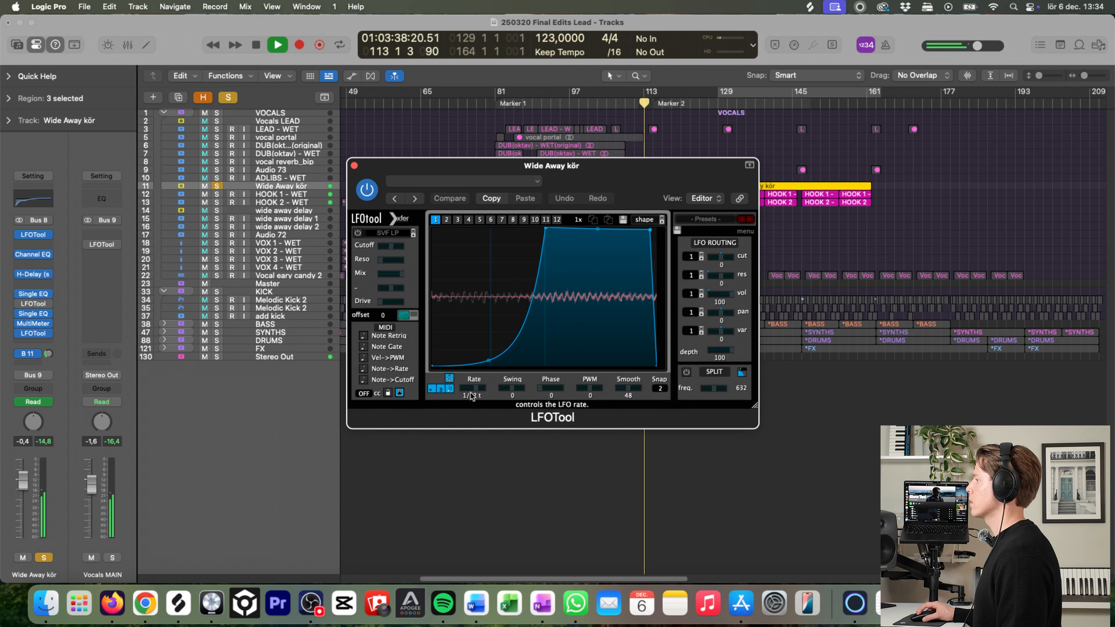
left_click_drag(471, 391, 463, 318)
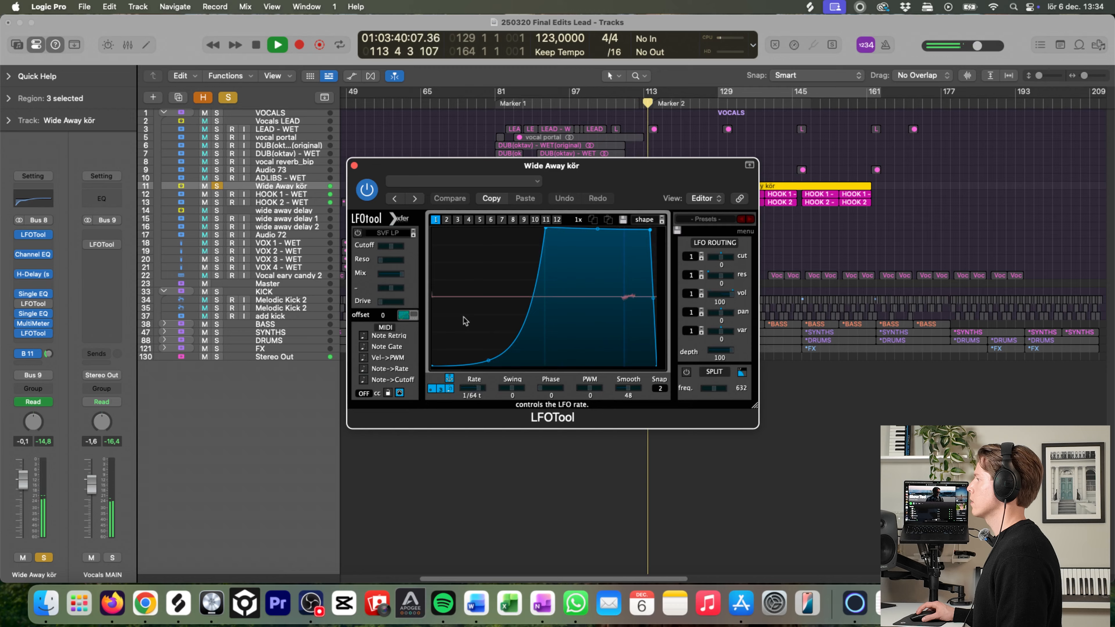
left_click(354, 166)
key("space")
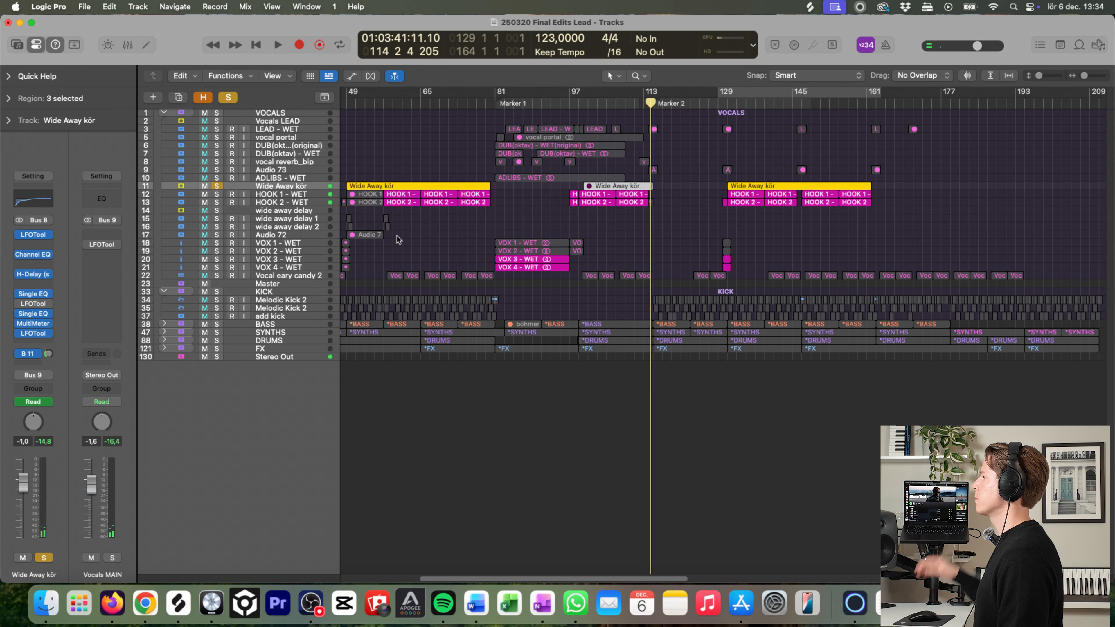
Step: Unsolo the Wide Away kör bus and expand the SYNTHS stack to view its tracks
left_click(218, 187)
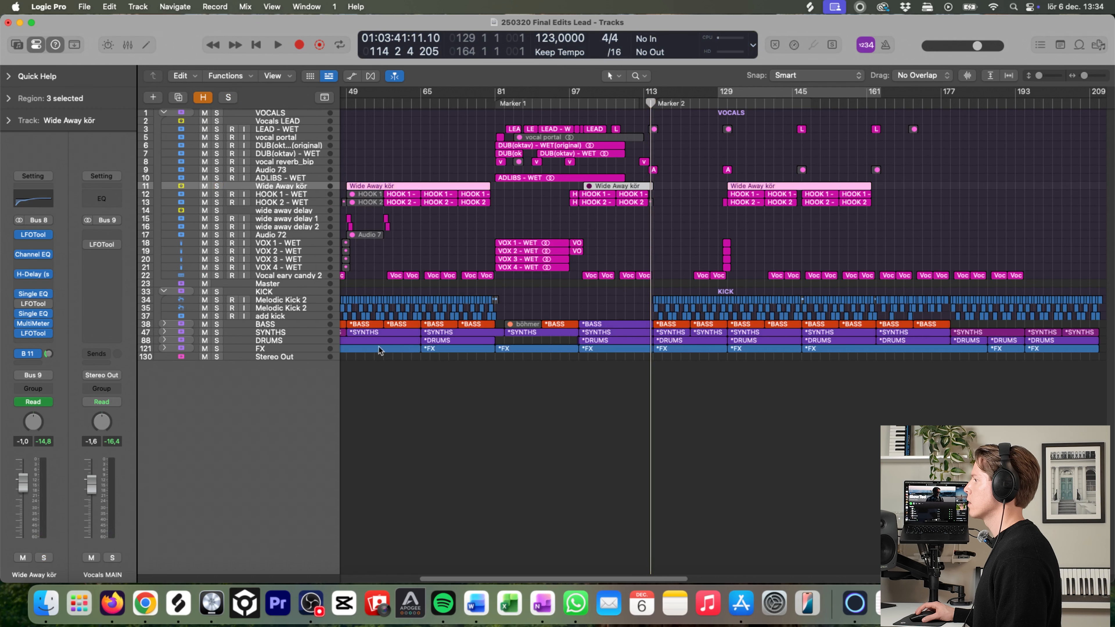
left_click(246, 334)
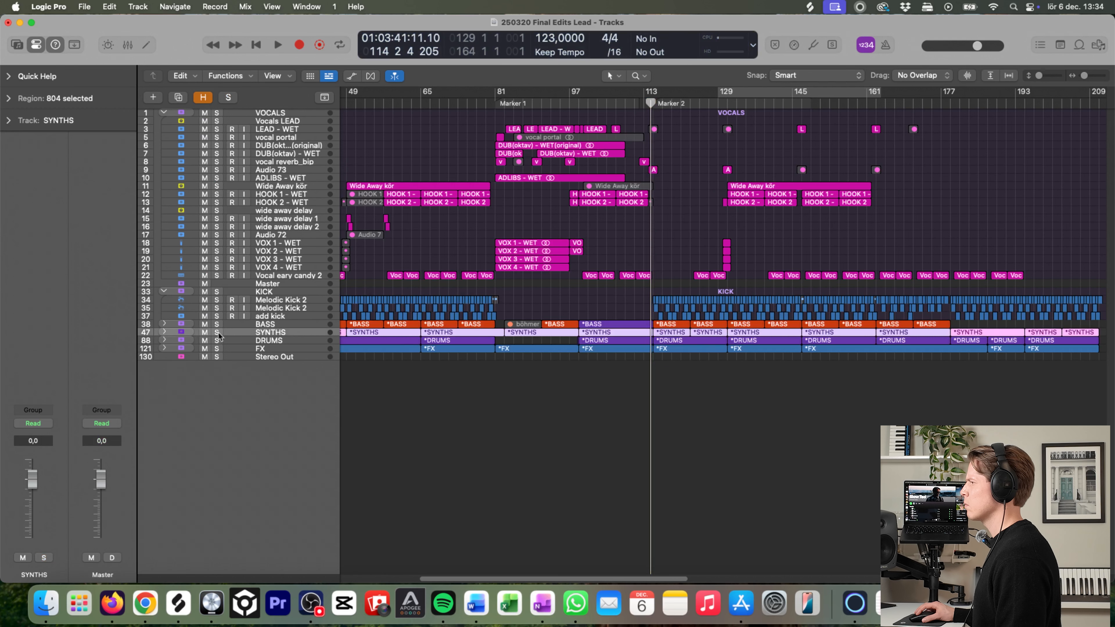
left_click(163, 332)
left_click(299, 340)
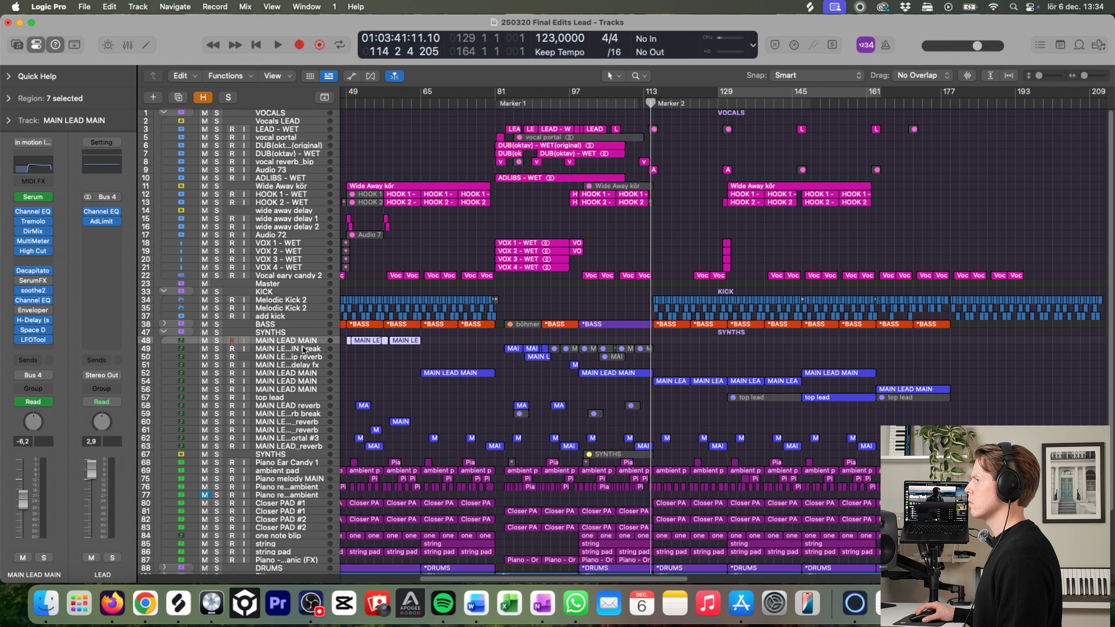
scroll(621, 438, "down", 5)
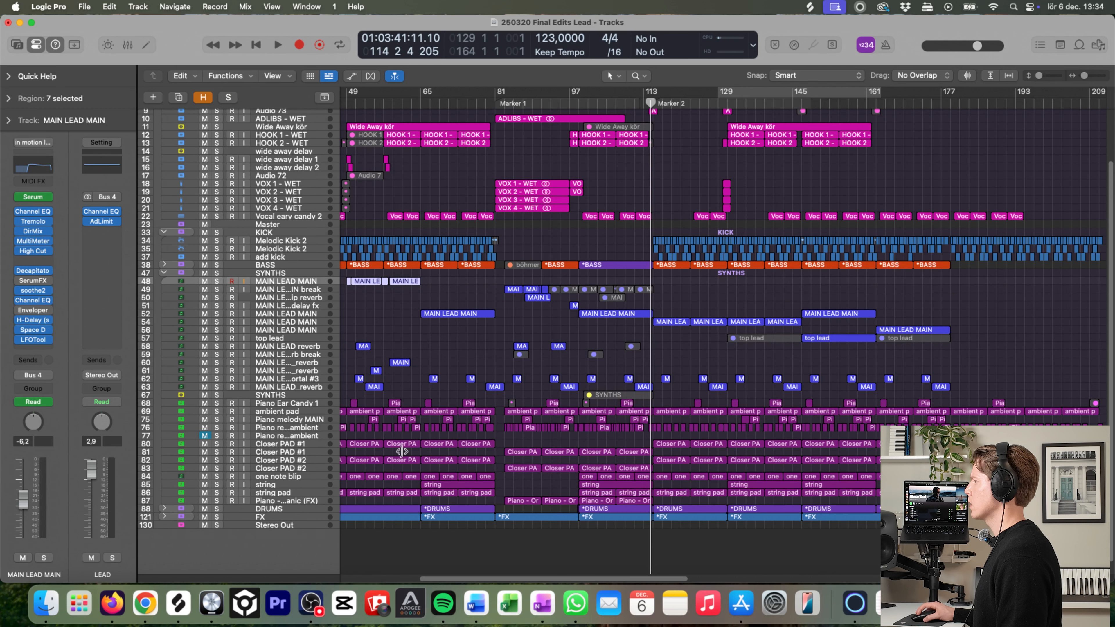
Step: Open LFOTool on the SYNTHS bus of the lower Closer PAD #2 tracks and examine its rate during soloed playback from about bar 111
left_click(289, 461)
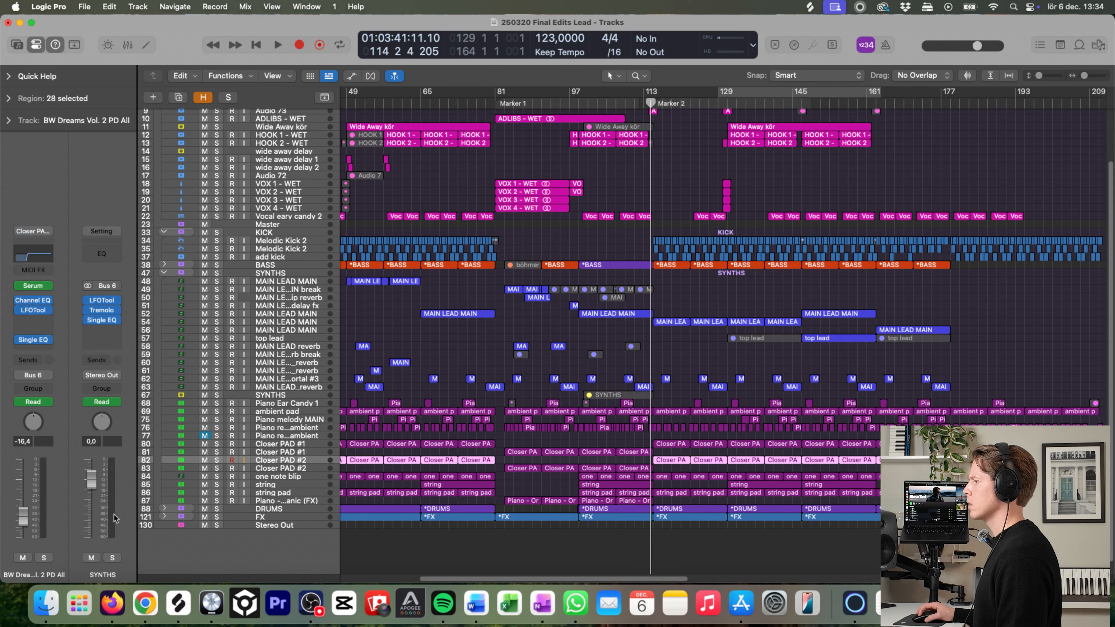
left_click(101, 300)
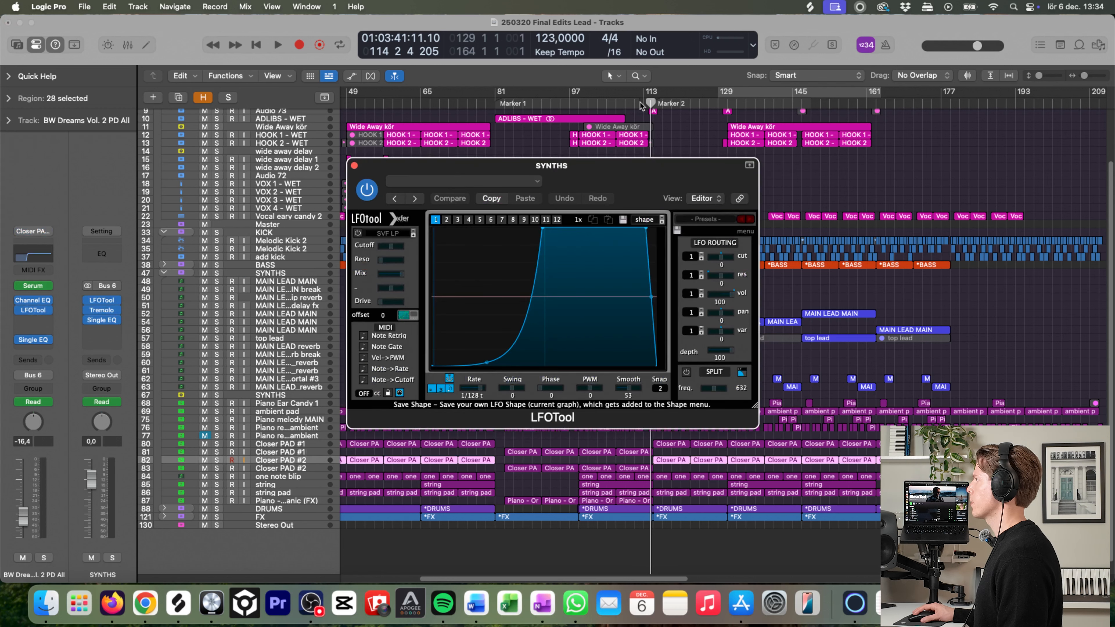
left_click(636, 104)
key("space")
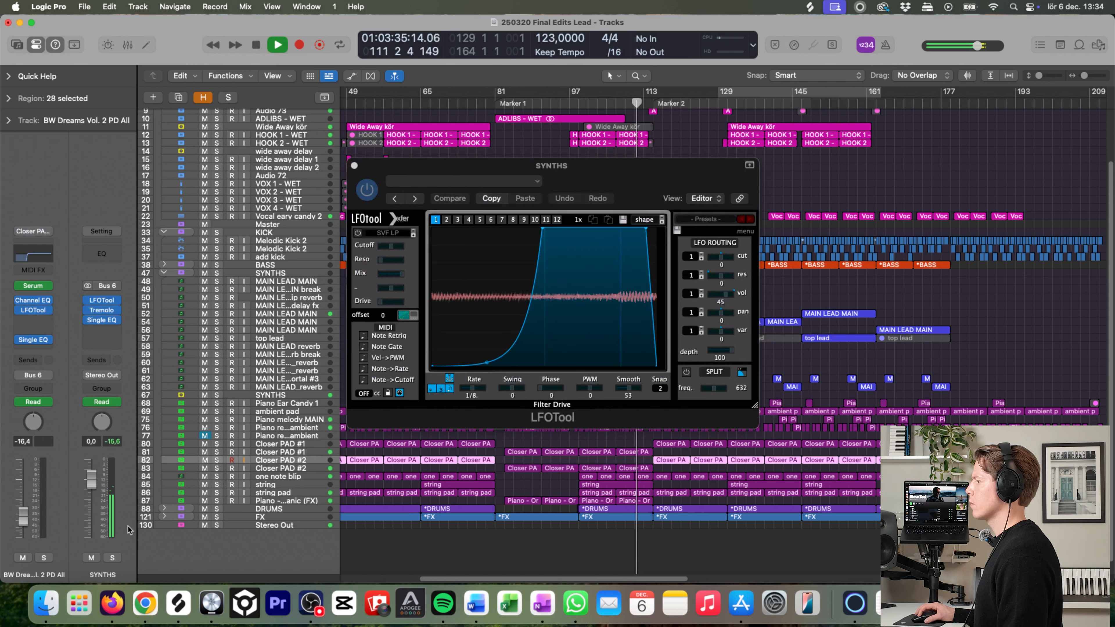
left_click(112, 558)
left_click_drag(473, 388, 490, 240)
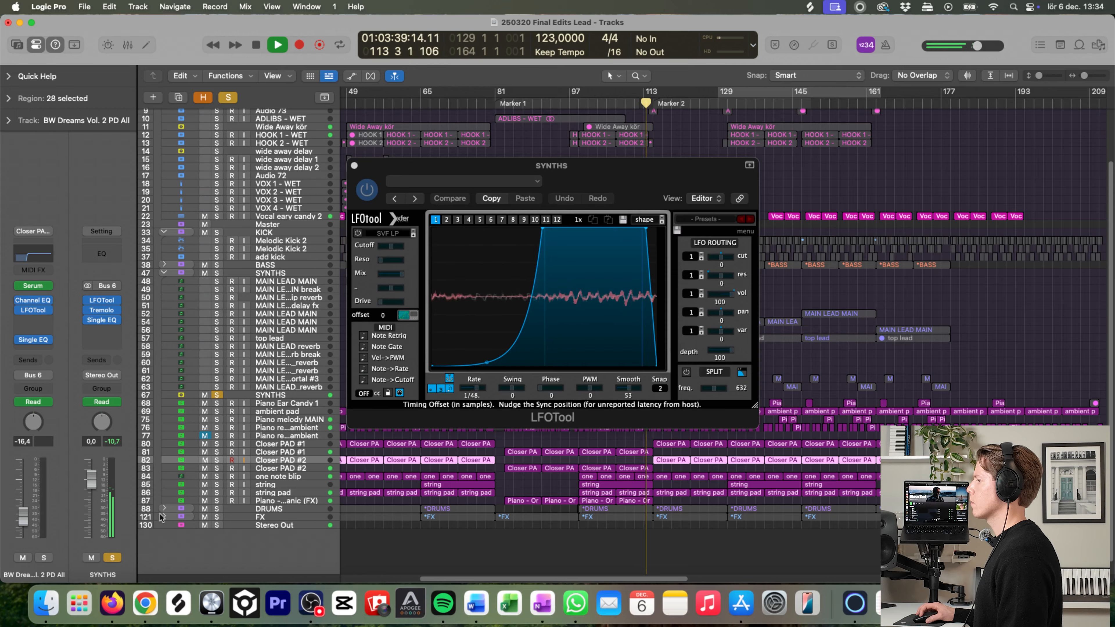
left_click(112, 558)
key("space")
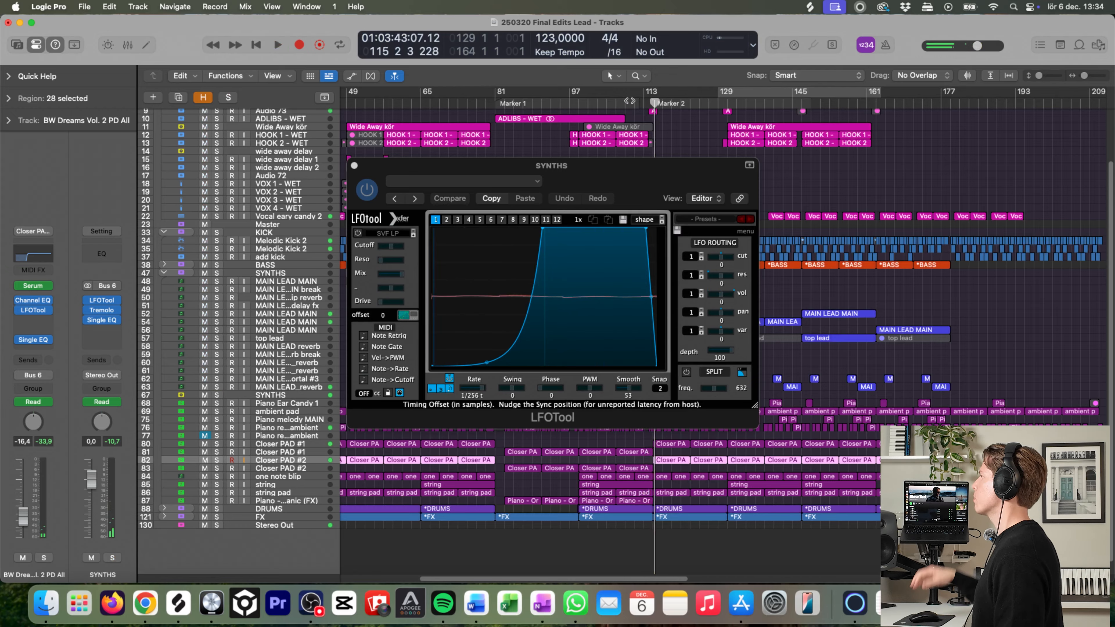
Step: Replay the transition into Marker 2 with the full mix, close LFOTool, and return to the whole arrangement overview
key("space")
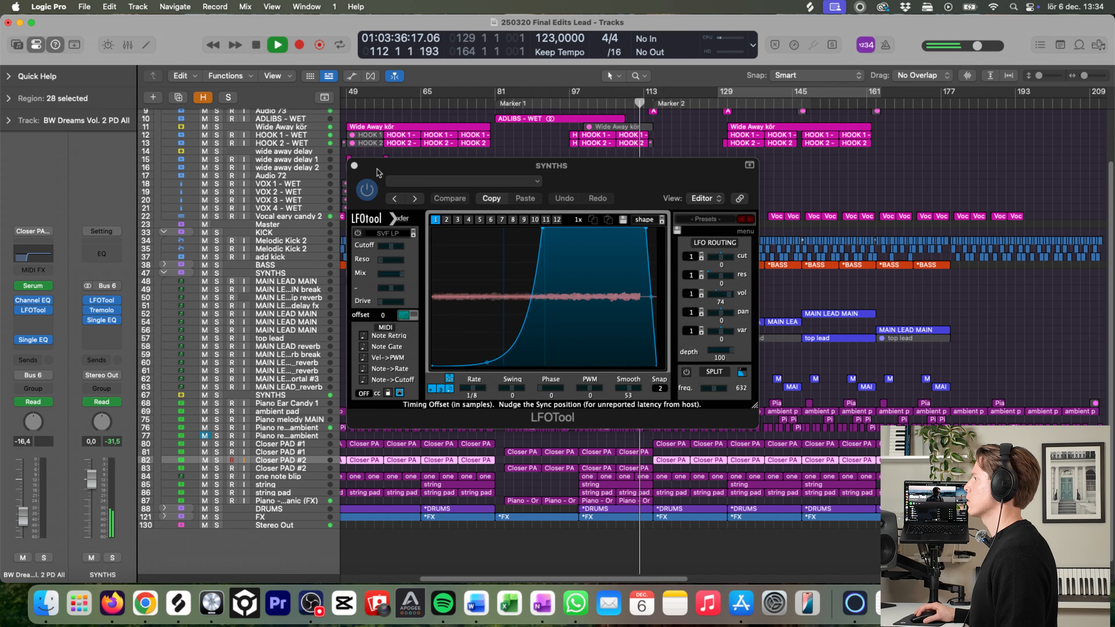
left_click(354, 165)
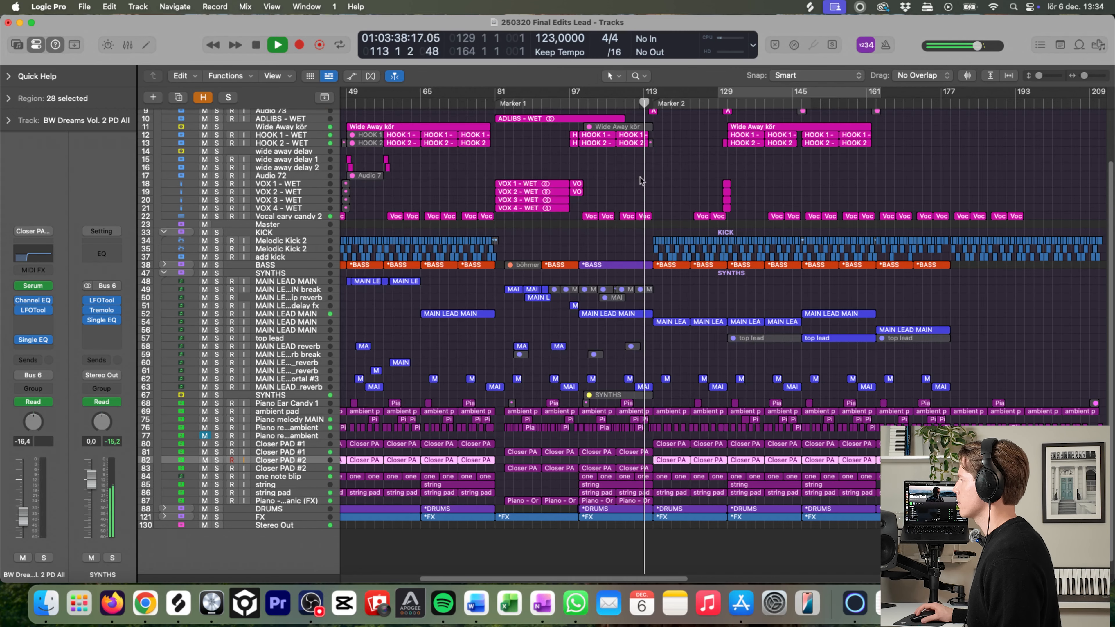
key("z")
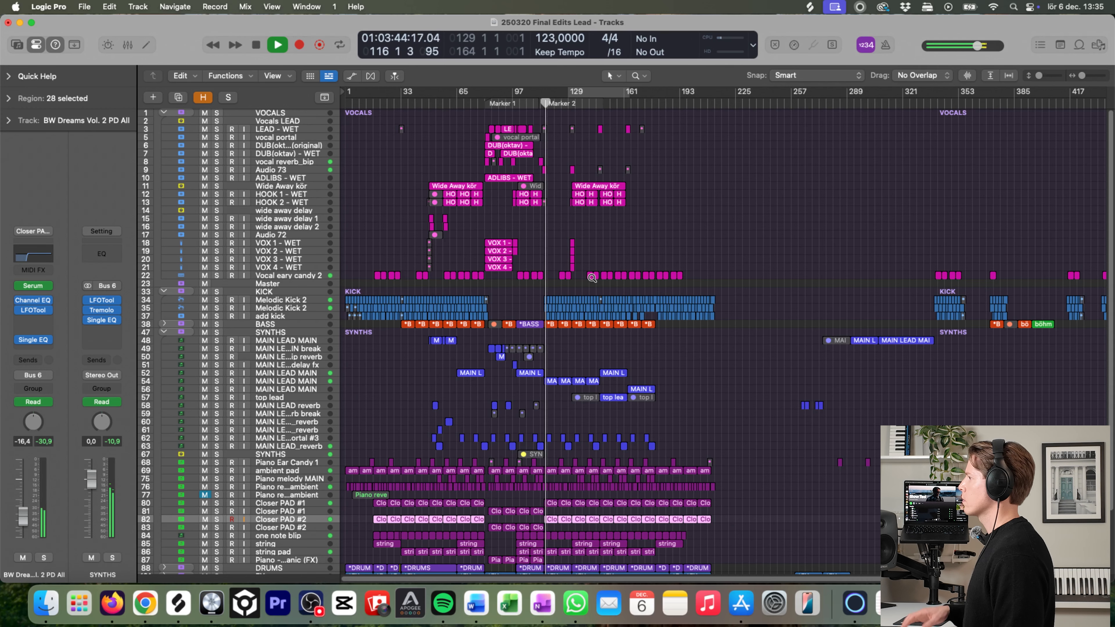
Step: Collapse the SYNTHS, KICK and VOCALS stacks and stop playback
left_click(164, 331)
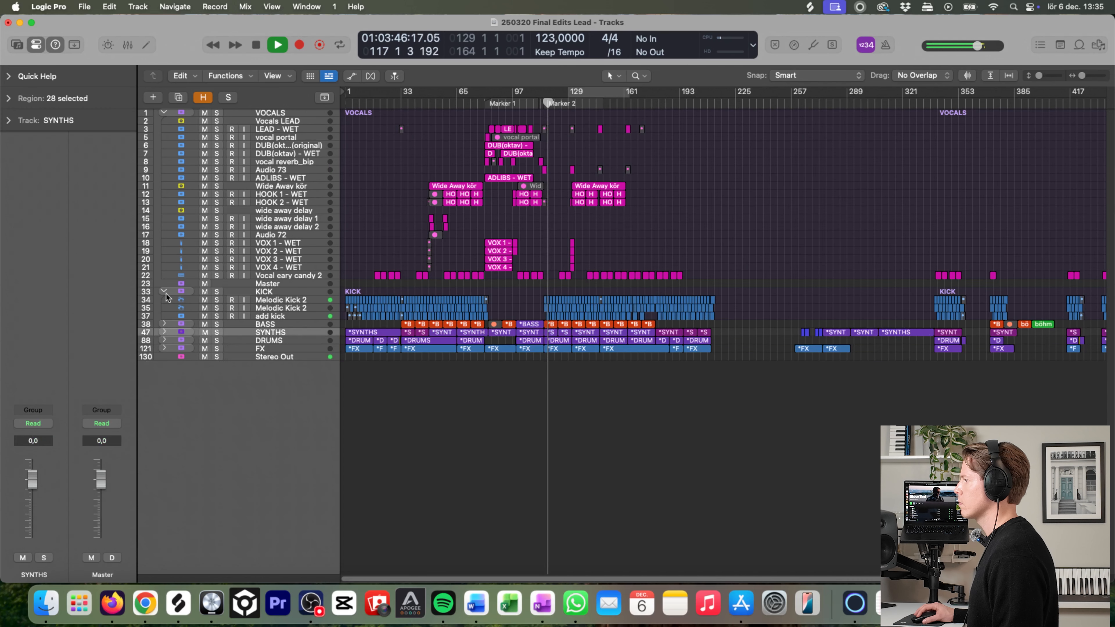
left_click(164, 292)
left_click(169, 112)
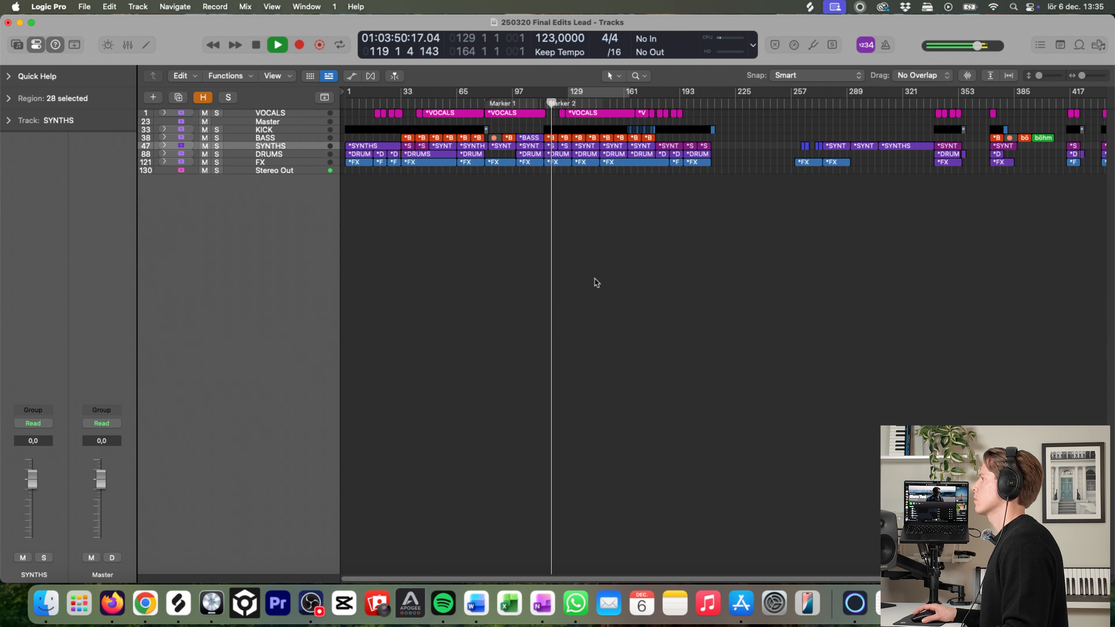
key("space")
left_click(311, 605)
left_click(441, 401)
scroll(600, 341, "down", 2)
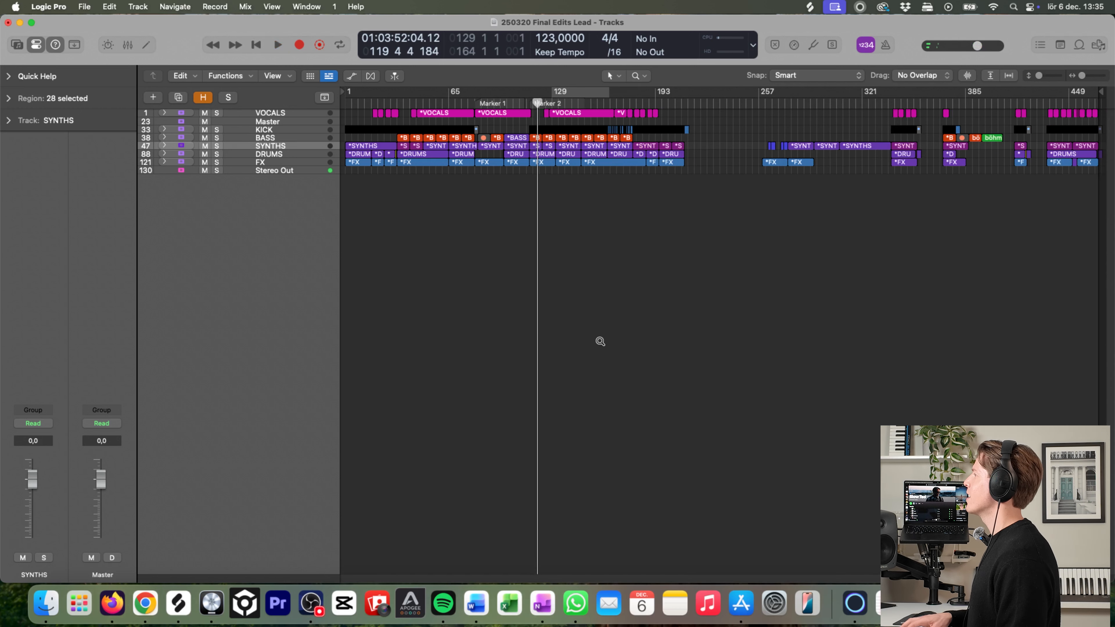